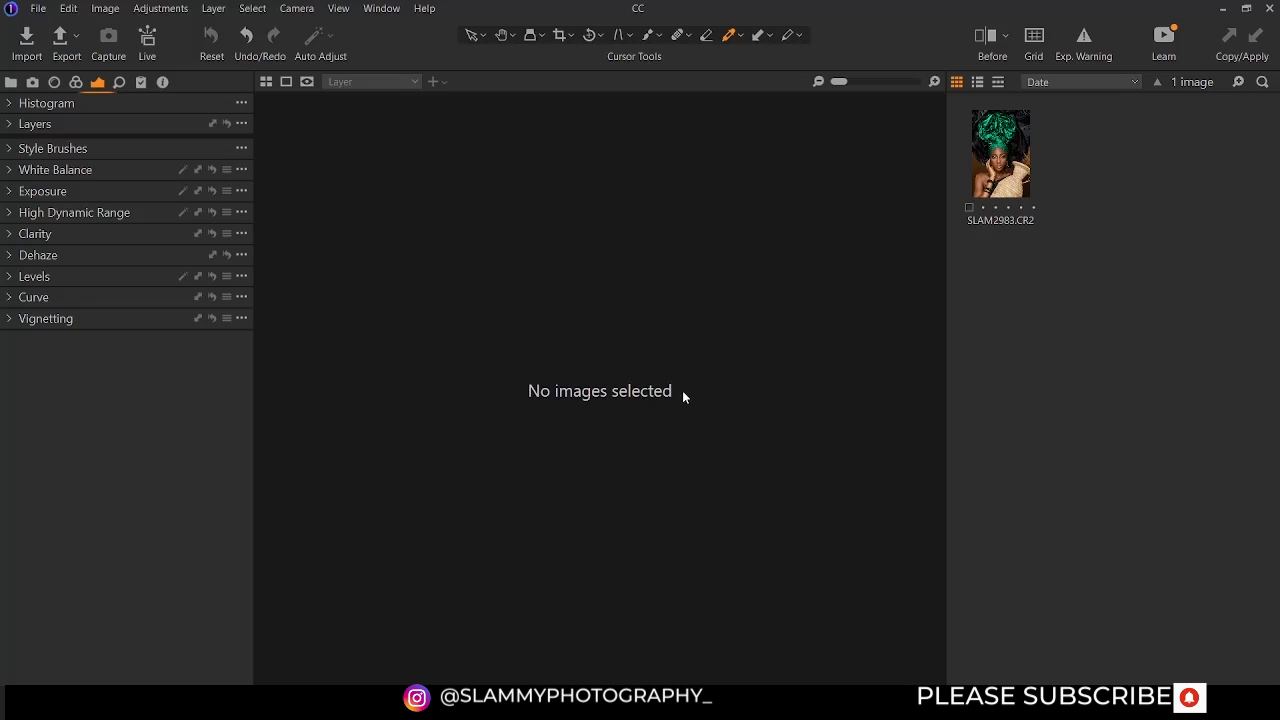
# Select the portrait SLAM2983.CR2 to bring it up in the viewer for editing
pyautogui.click(1018, 176)
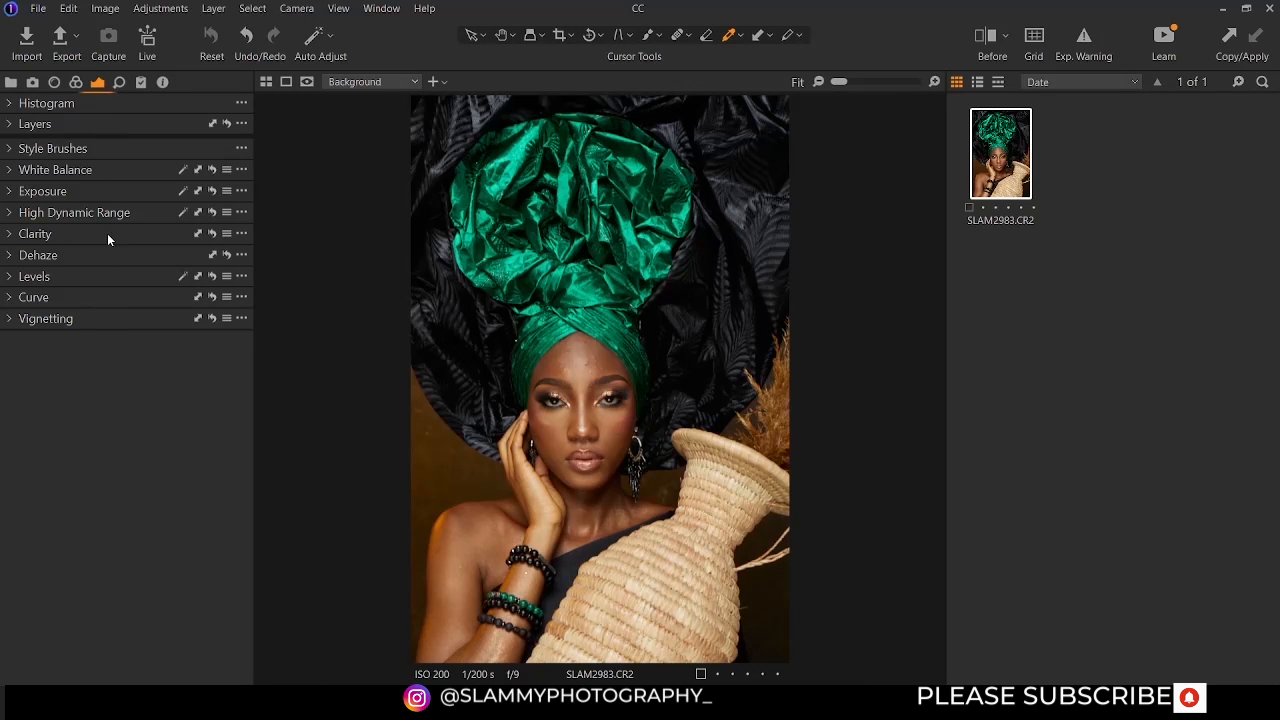
pyautogui.click(155, 10)
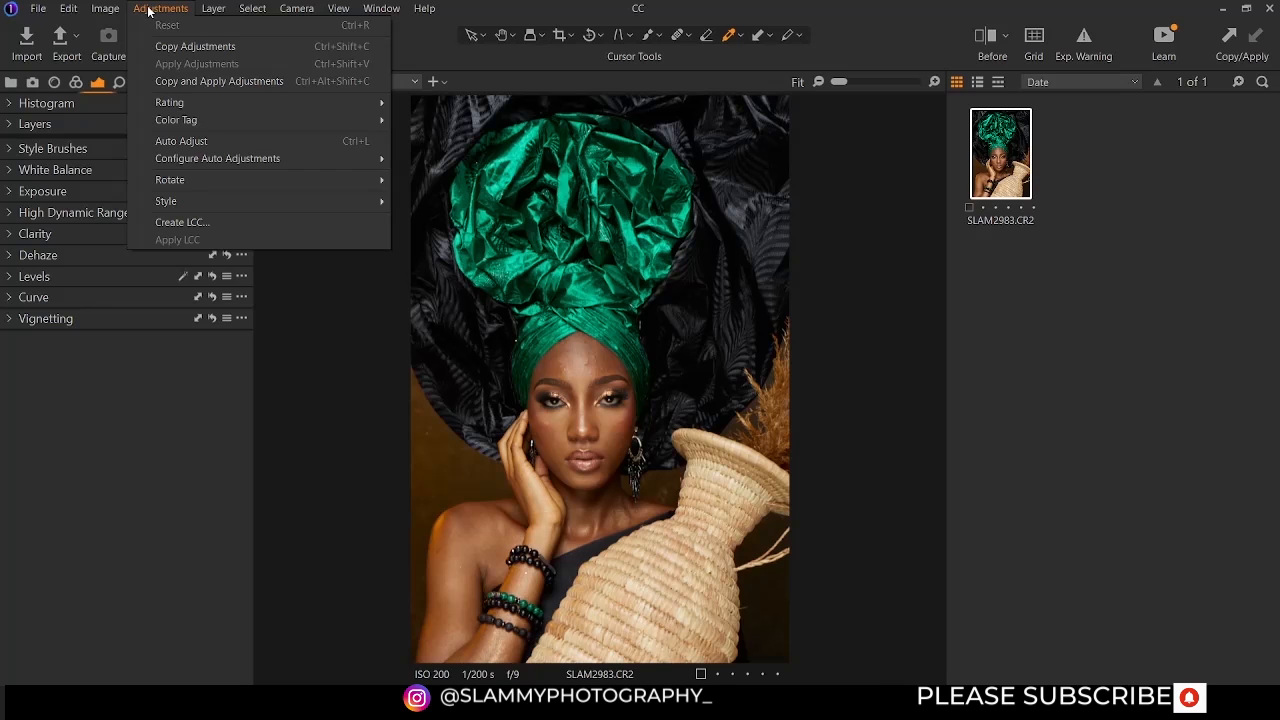
pyautogui.click(70, 466)
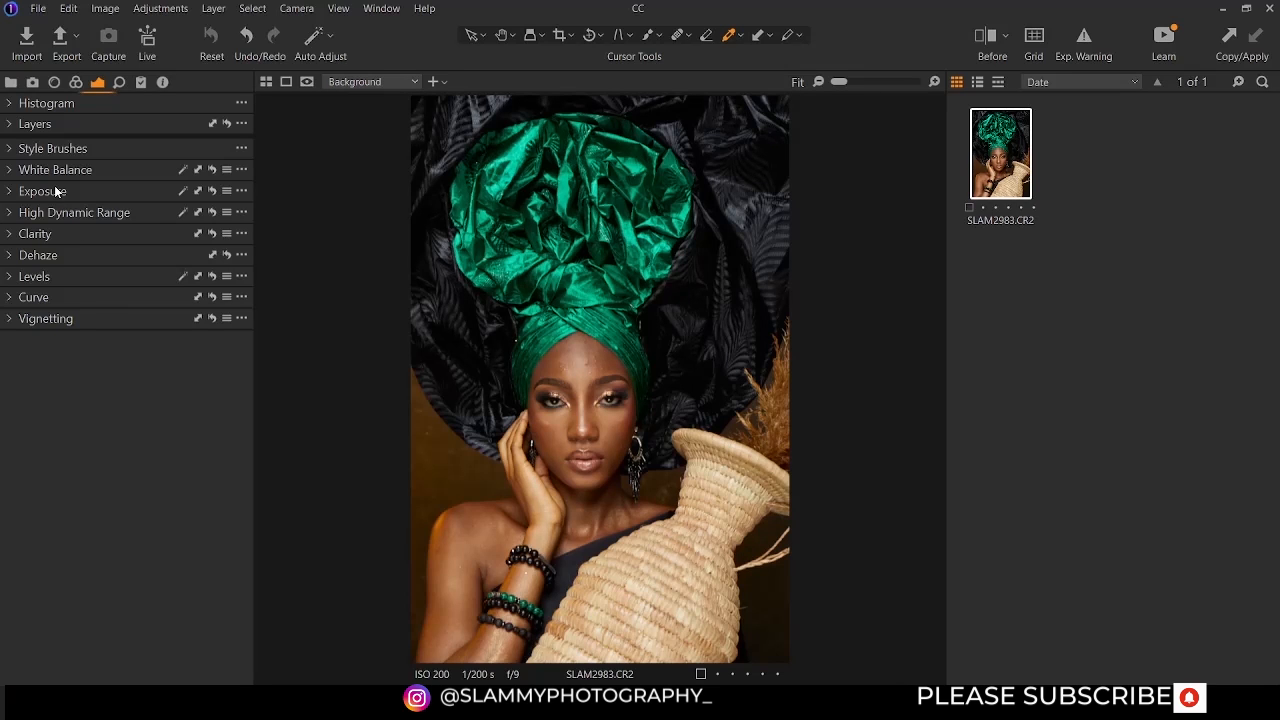
# Display the adjustment brush settings for the EMPTY layer
pyautogui.moveTo(56, 188)
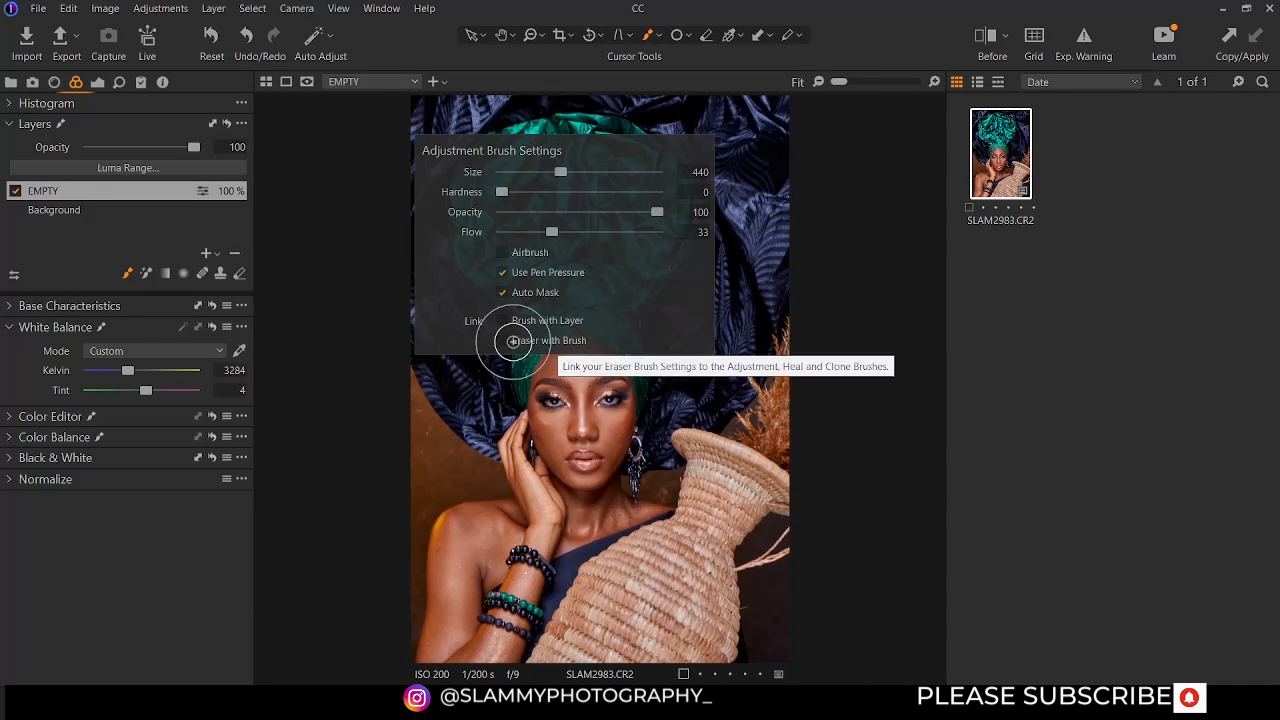
pyautogui.click(375, 272)
pyautogui.rightClick(551, 207)
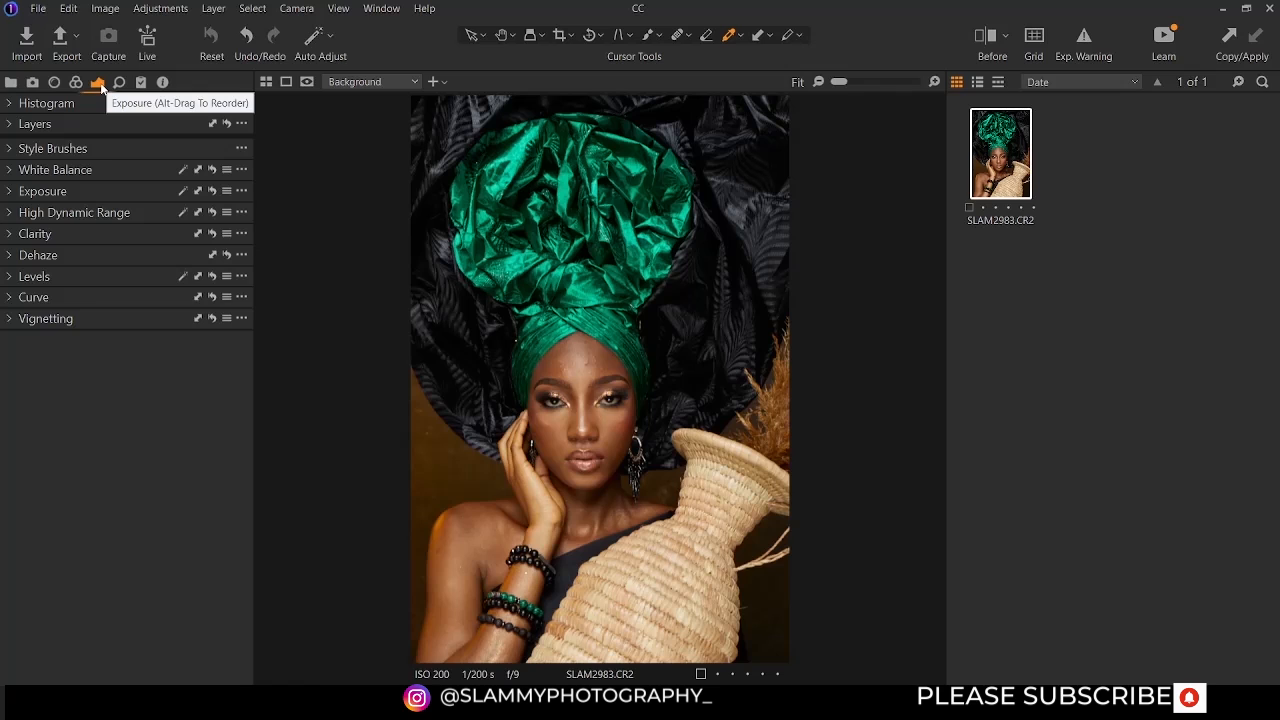
# Examine the portrait's tonal distribution in the histogram and collapse it again
pyautogui.click(10, 103)
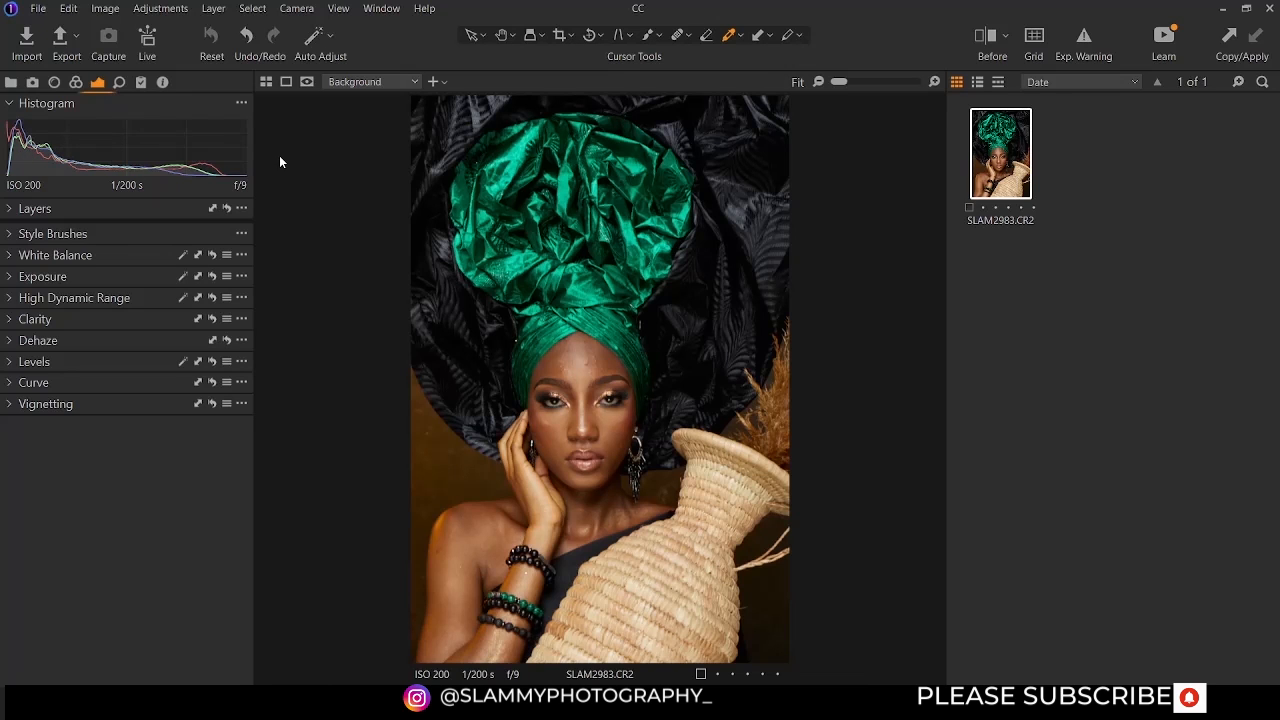
pyautogui.click(19, 106)
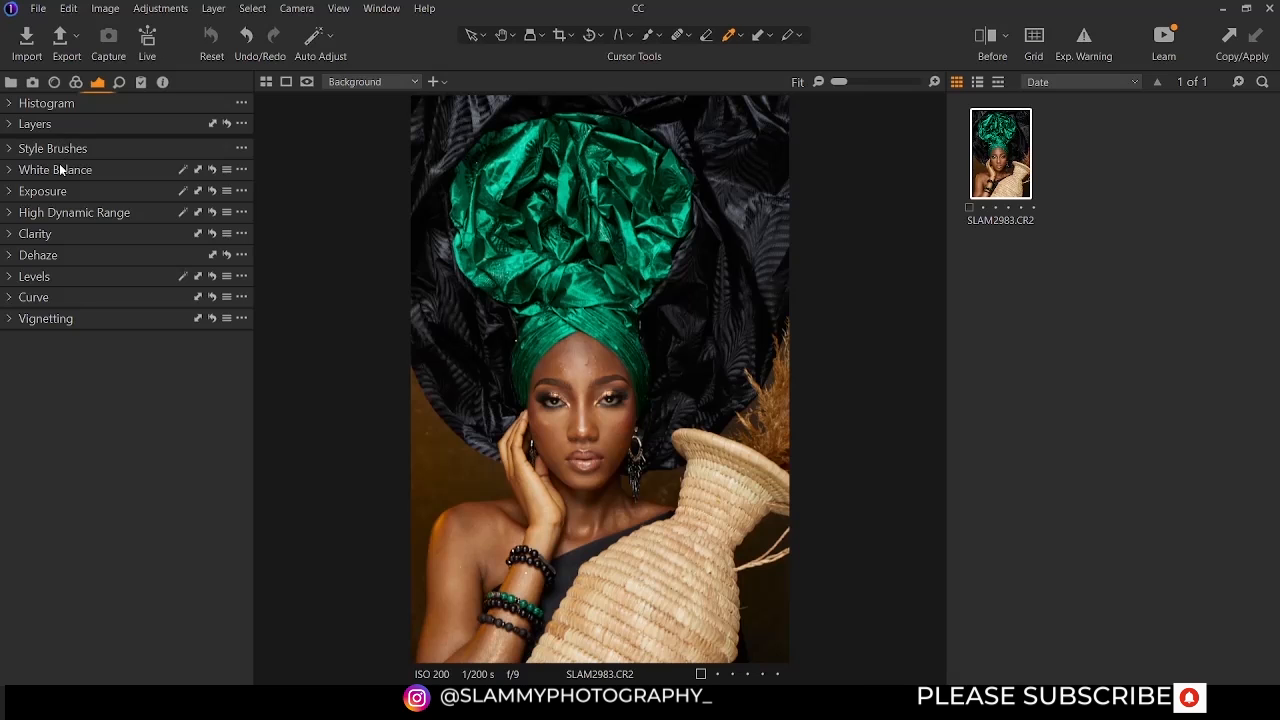
# Try the automatic white balance adjustment on the portrait and reset it
pyautogui.moveTo(60, 170)
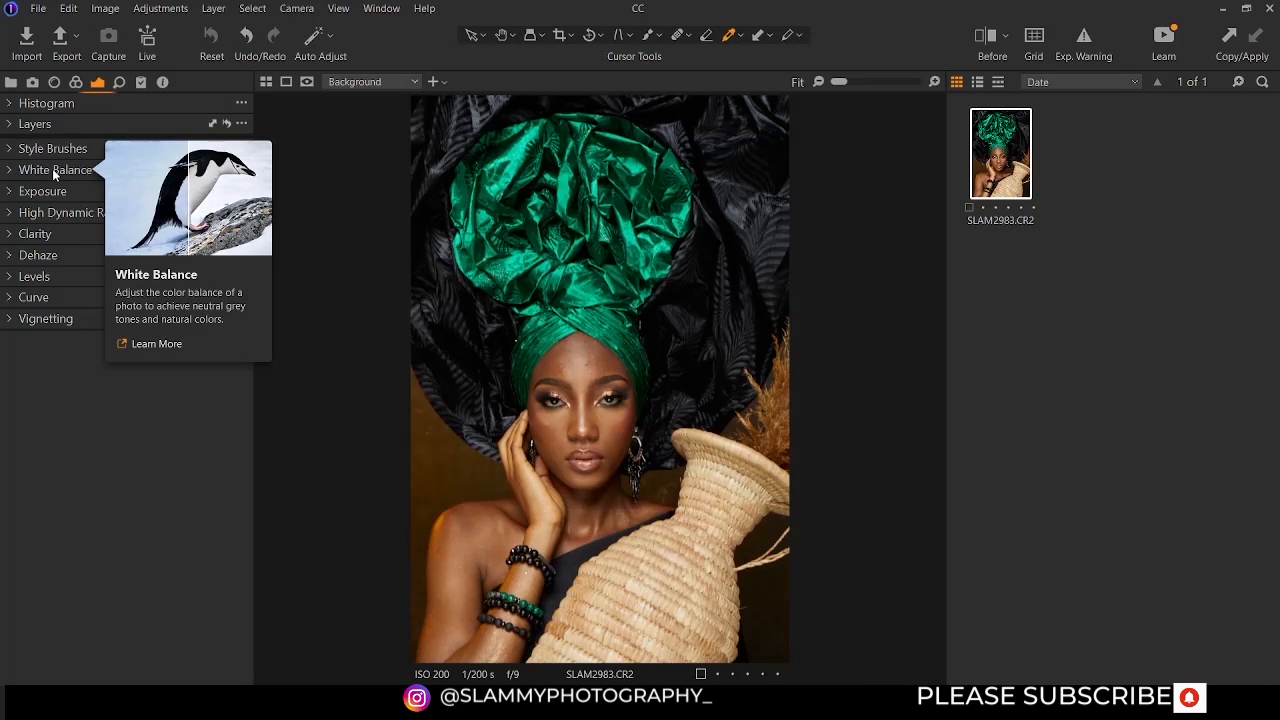
pyautogui.click(50, 171)
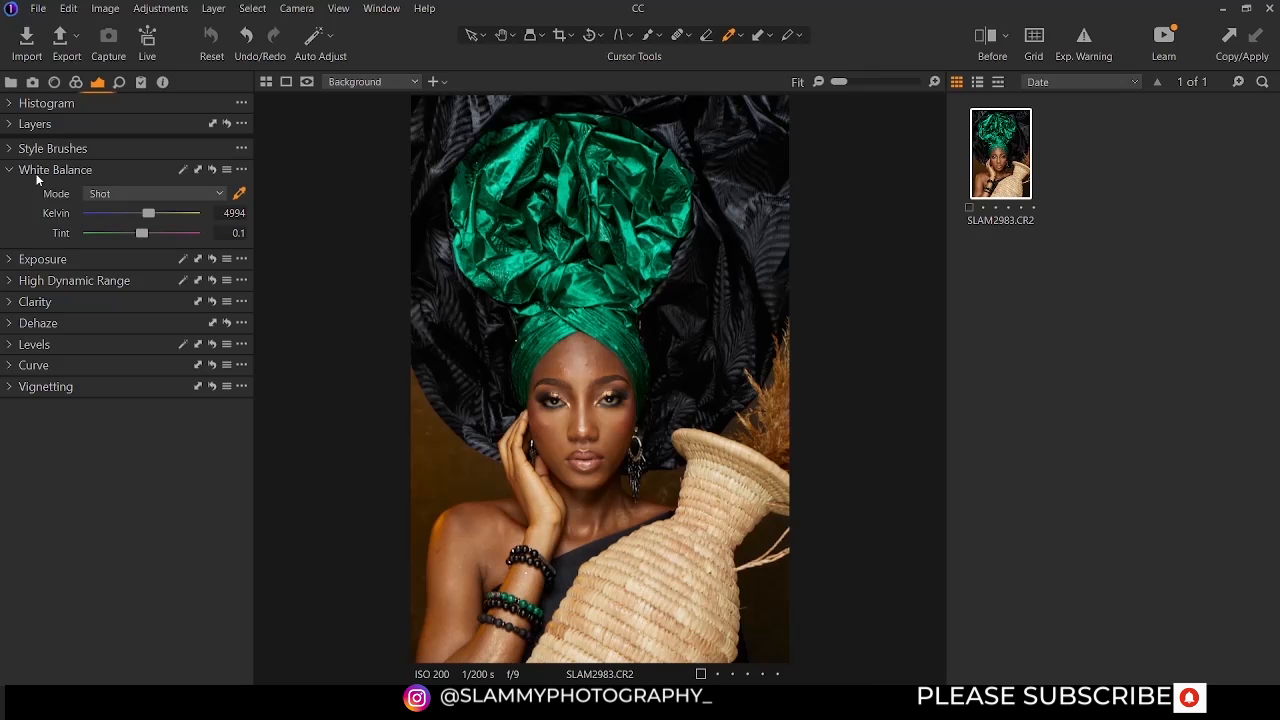
pyautogui.moveTo(34, 181)
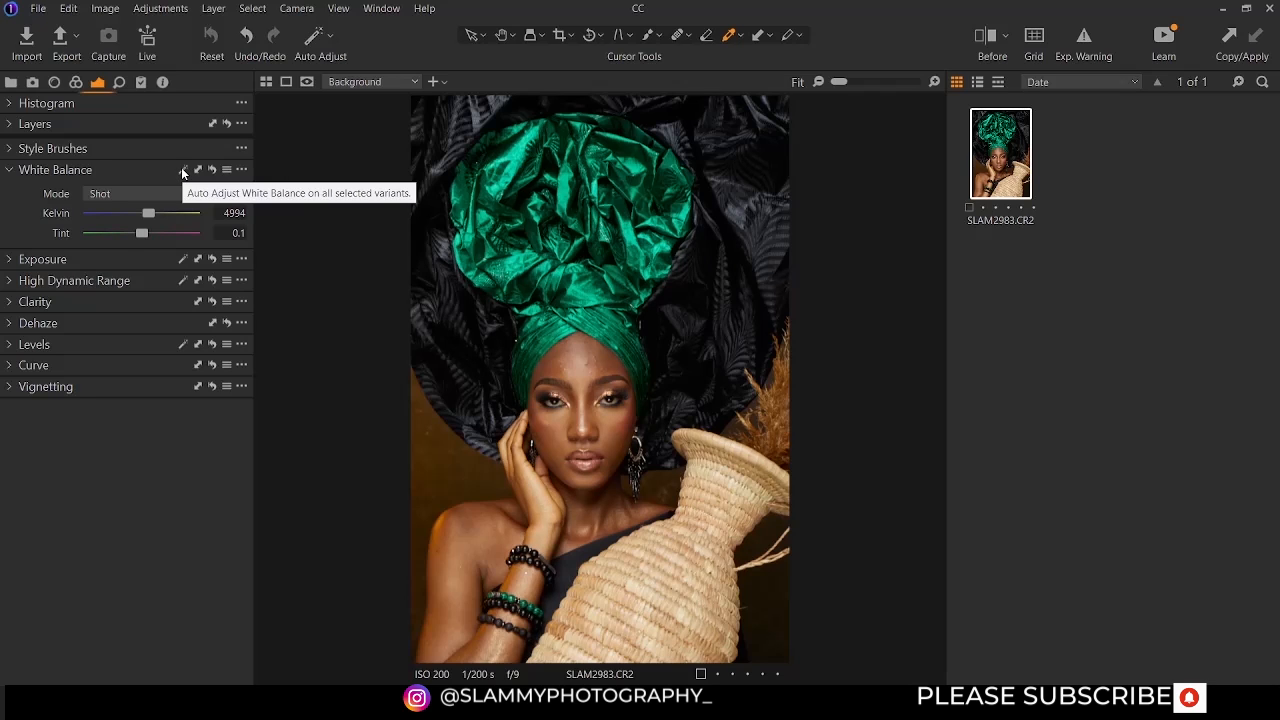
pyautogui.click(182, 171)
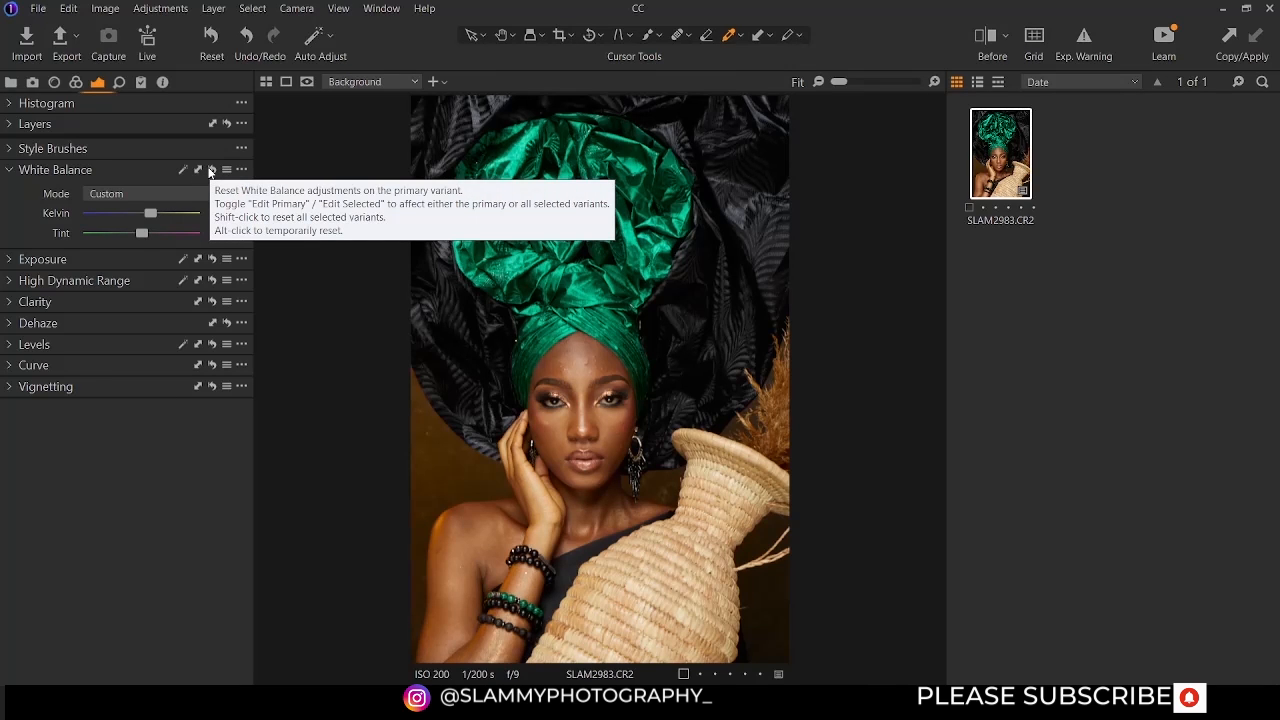
pyautogui.click(211, 172)
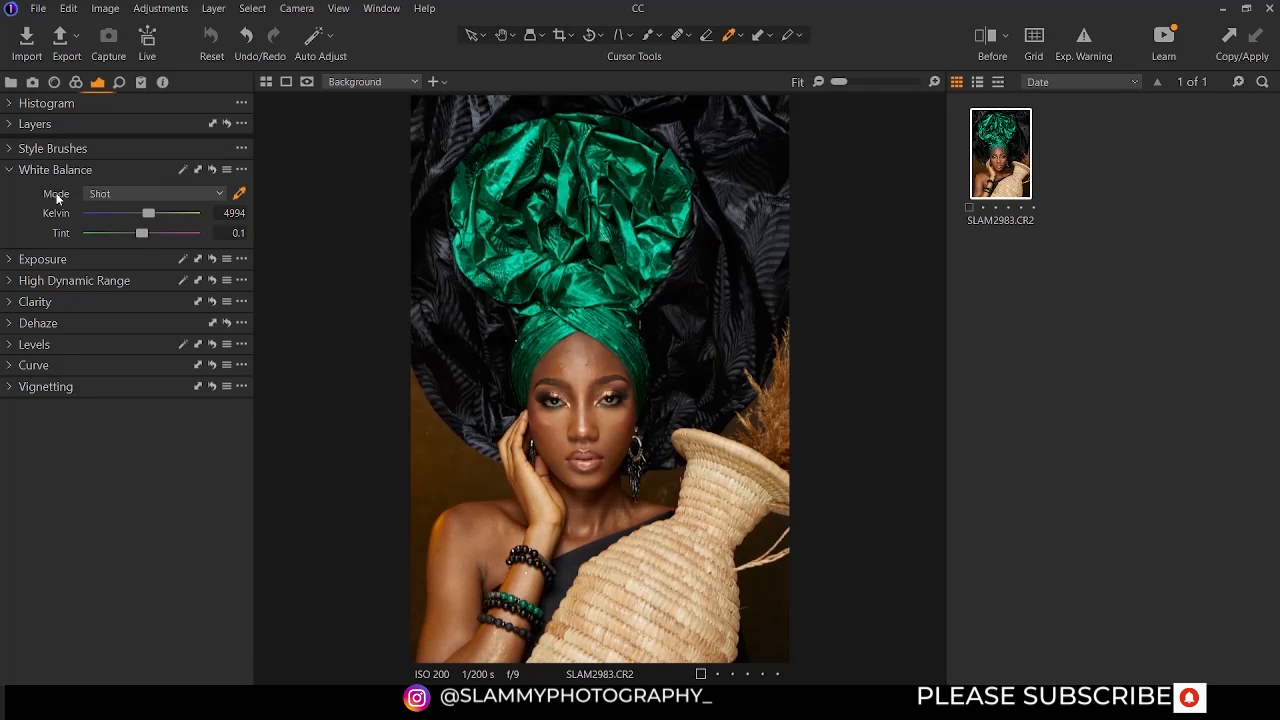
# Try the white balance modes Auto, Daylight and Shade on the portrait, and return the mode to Shot
pyautogui.click(153, 194)
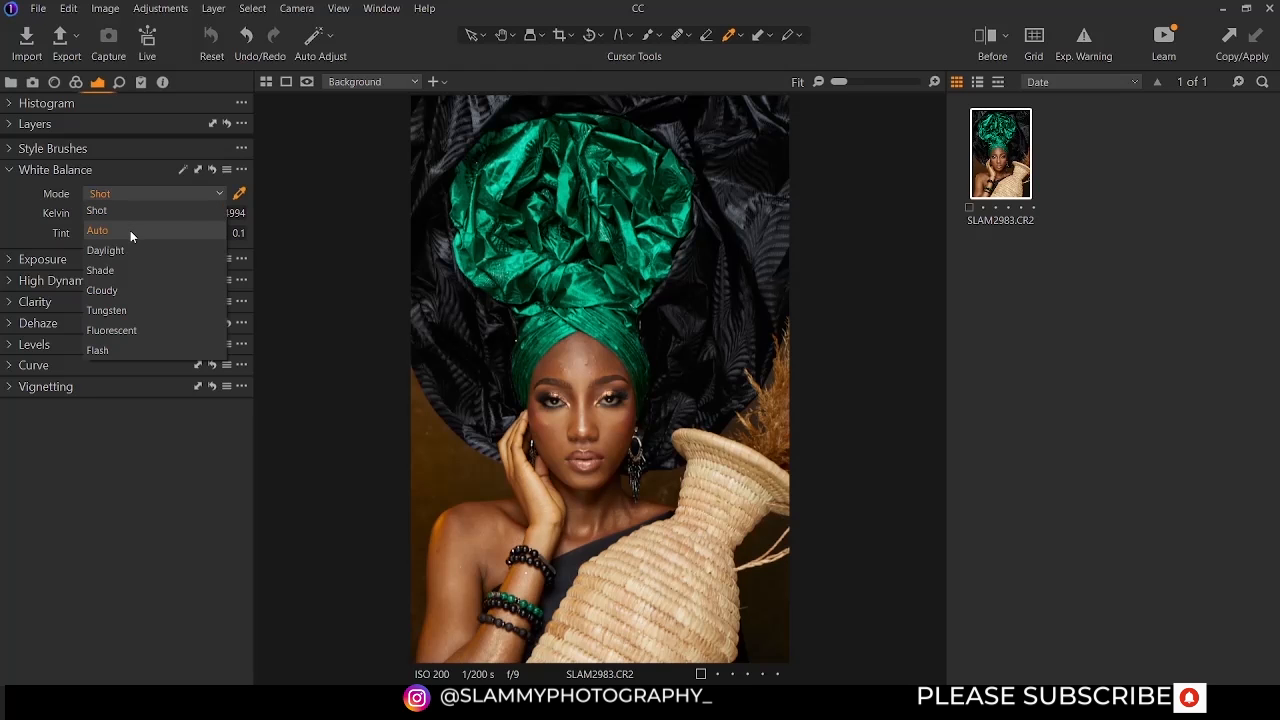
pyautogui.click(130, 230)
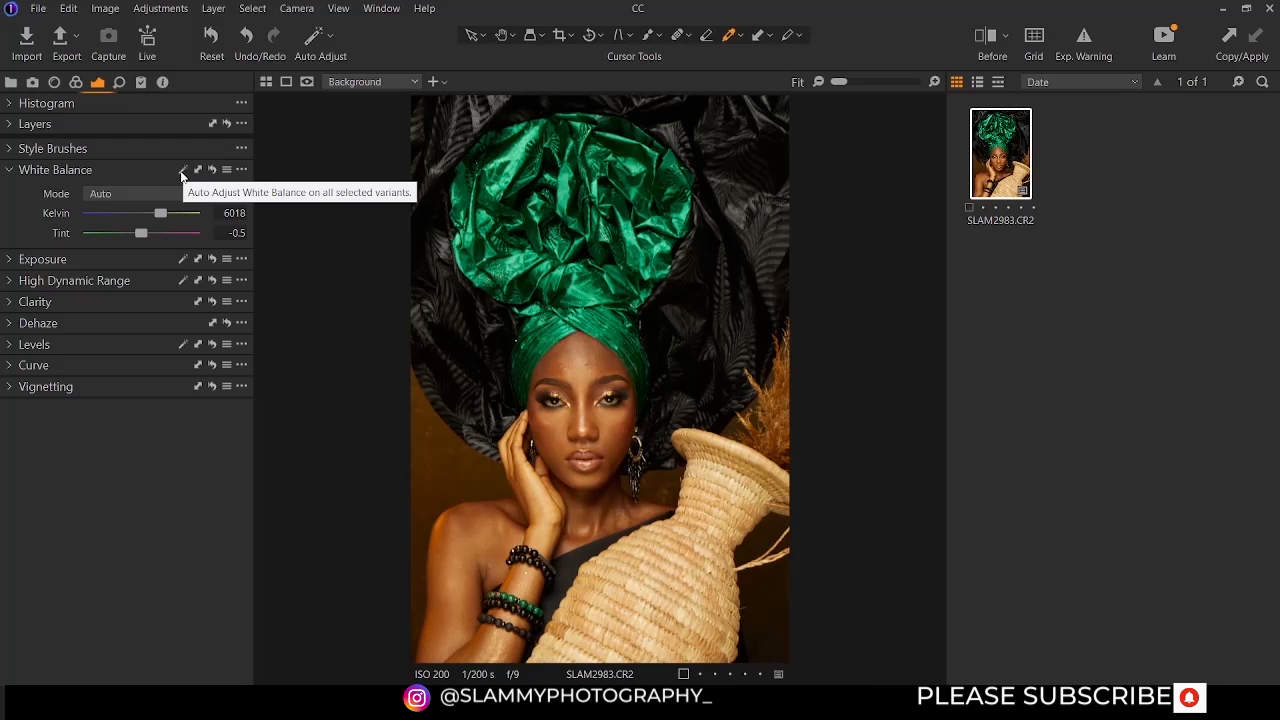
pyautogui.click(158, 192)
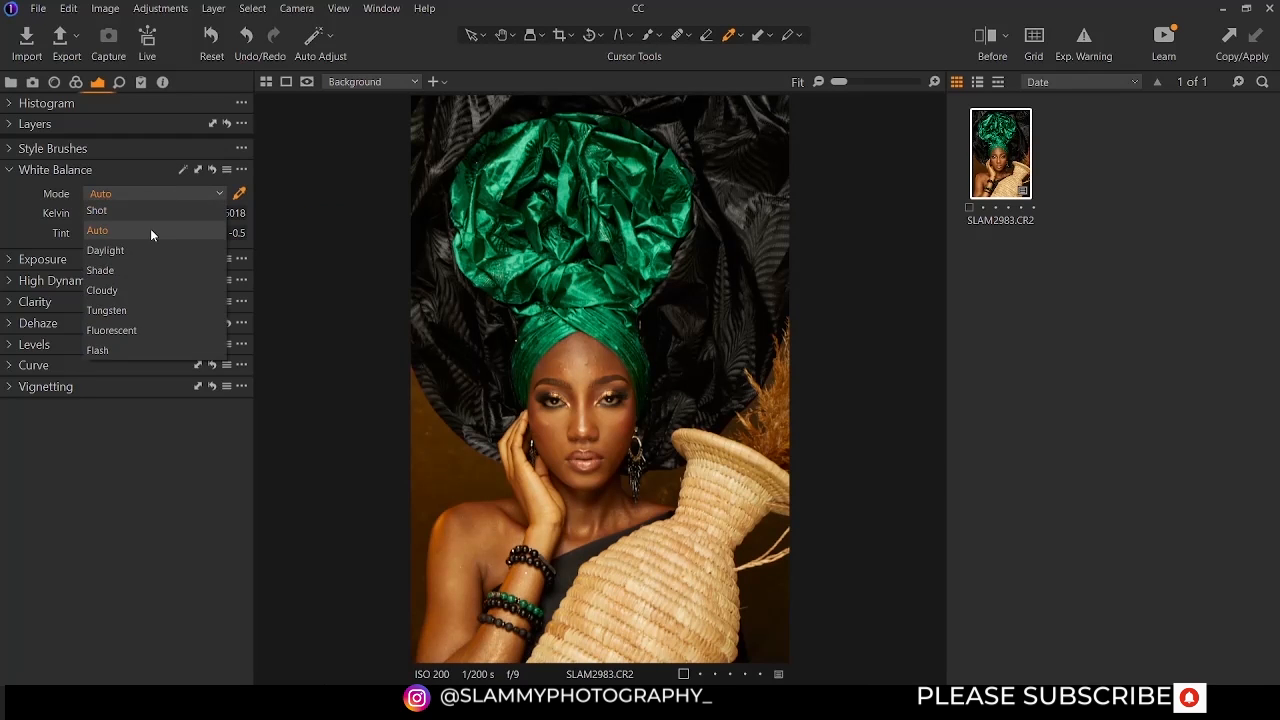
pyautogui.click(152, 246)
pyautogui.click(153, 194)
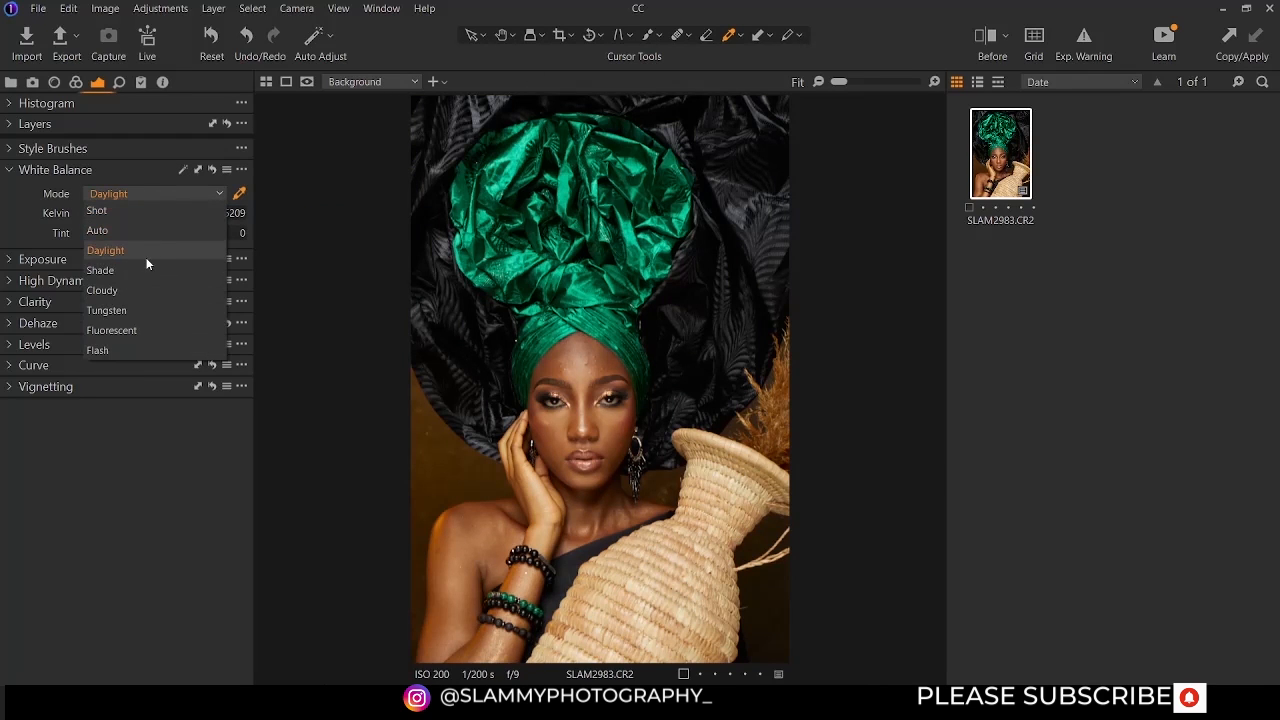
pyautogui.click(146, 263)
pyautogui.click(143, 196)
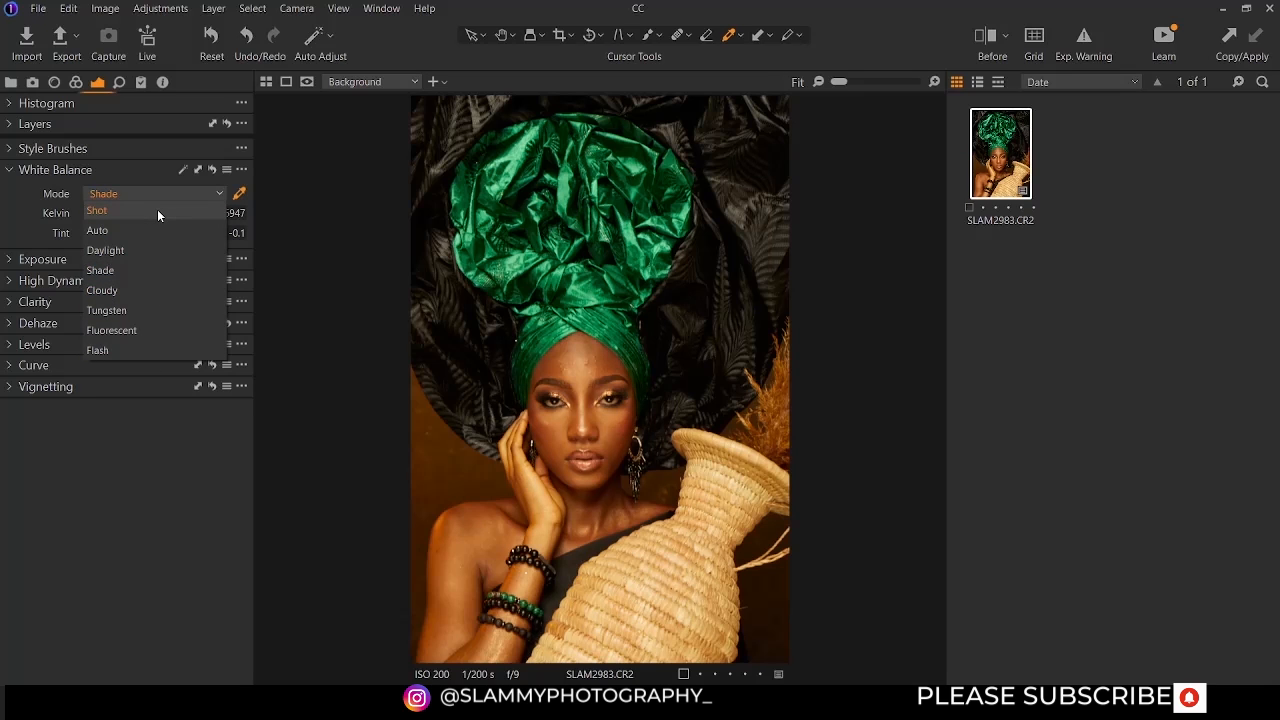
pyautogui.click(157, 209)
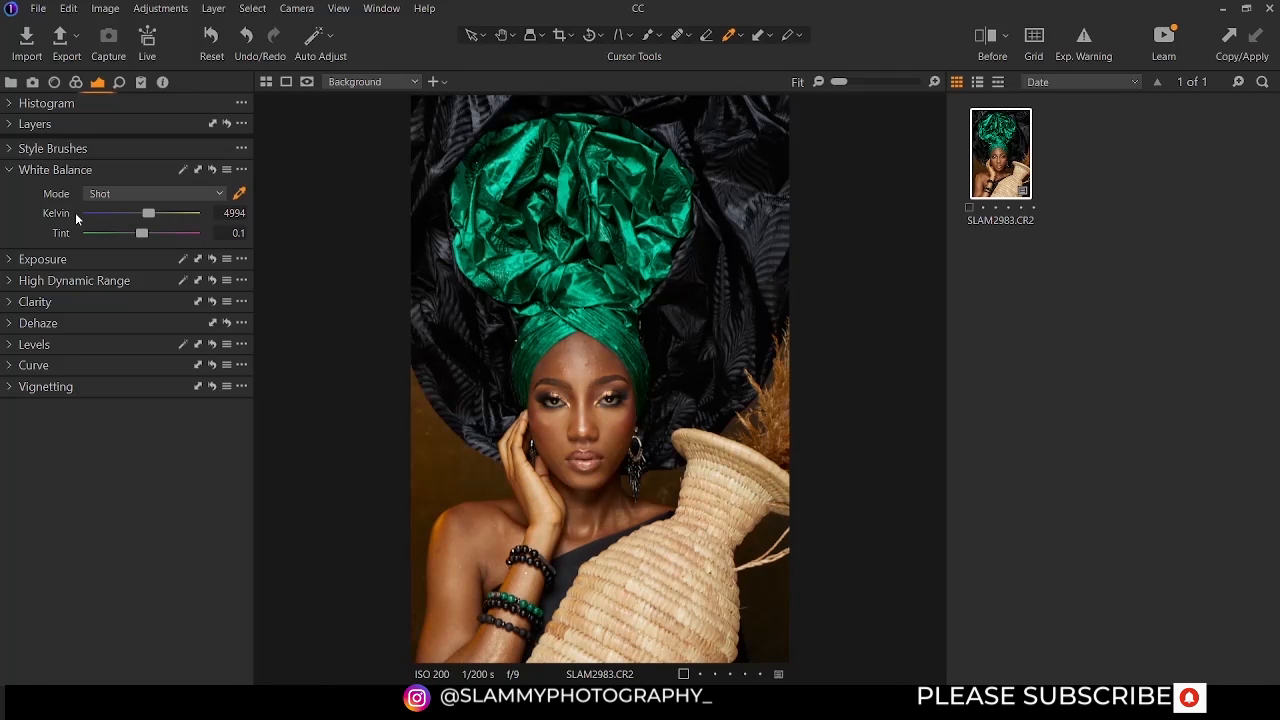
# Cool the portrait's white balance by lowering the Kelvin value to 4000
pyautogui.moveTo(149, 214)
pyautogui.mouseDown()
pyautogui.moveTo(191, 214)
pyautogui.moveTo(115, 214)
pyautogui.moveTo(196, 226)
pyautogui.moveTo(105, 222)
pyautogui.moveTo(150, 220)
pyautogui.moveTo(143, 231)
pyautogui.mouseUp()
pyautogui.moveTo(142, 230)
pyautogui.mouseDown()
pyautogui.moveTo(115, 230)
pyautogui.moveTo(140, 229)
pyautogui.mouseUp()
pyautogui.moveTo(141, 229)
pyautogui.mouseDown()
pyautogui.moveTo(169, 230)
pyautogui.moveTo(140, 232)
pyautogui.moveTo(146, 205)
pyautogui.mouseUp()
pyautogui.moveTo(141, 214); pyautogui.dragTo(138, 215)
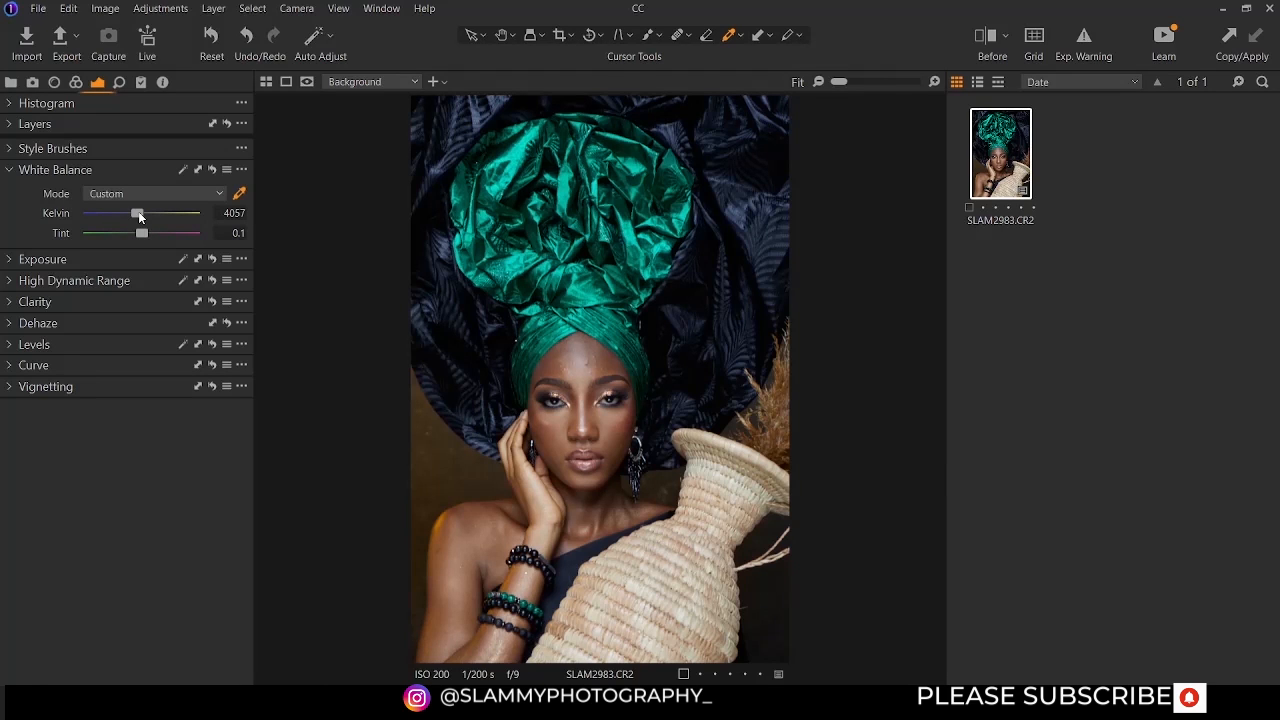
pyautogui.click(248, 212)
pyautogui.write('4000')
# Shift the white balance tint towards magenta by setting it to 4
pyautogui.moveTo(140, 233)
pyautogui.mouseDown()
pyautogui.moveTo(118, 234)
pyautogui.moveTo(166, 234)
pyautogui.moveTo(138, 235)
pyautogui.mouseUp()
pyautogui.moveTo(138, 235)
pyautogui.mouseDown()
pyautogui.moveTo(152, 235)
pyautogui.moveTo(141, 240)
pyautogui.mouseUp()
pyautogui.click(238, 234)
pyautogui.hotkey('ctrl', 'z')
pyautogui.click(236, 232)
pyautogui.write('4')
pyautogui.hotkey('ctrl', 'z')
pyautogui.click(237, 233)
pyautogui.write('4')
pyautogui.press('Return')
pyautogui.moveTo(35, 175)
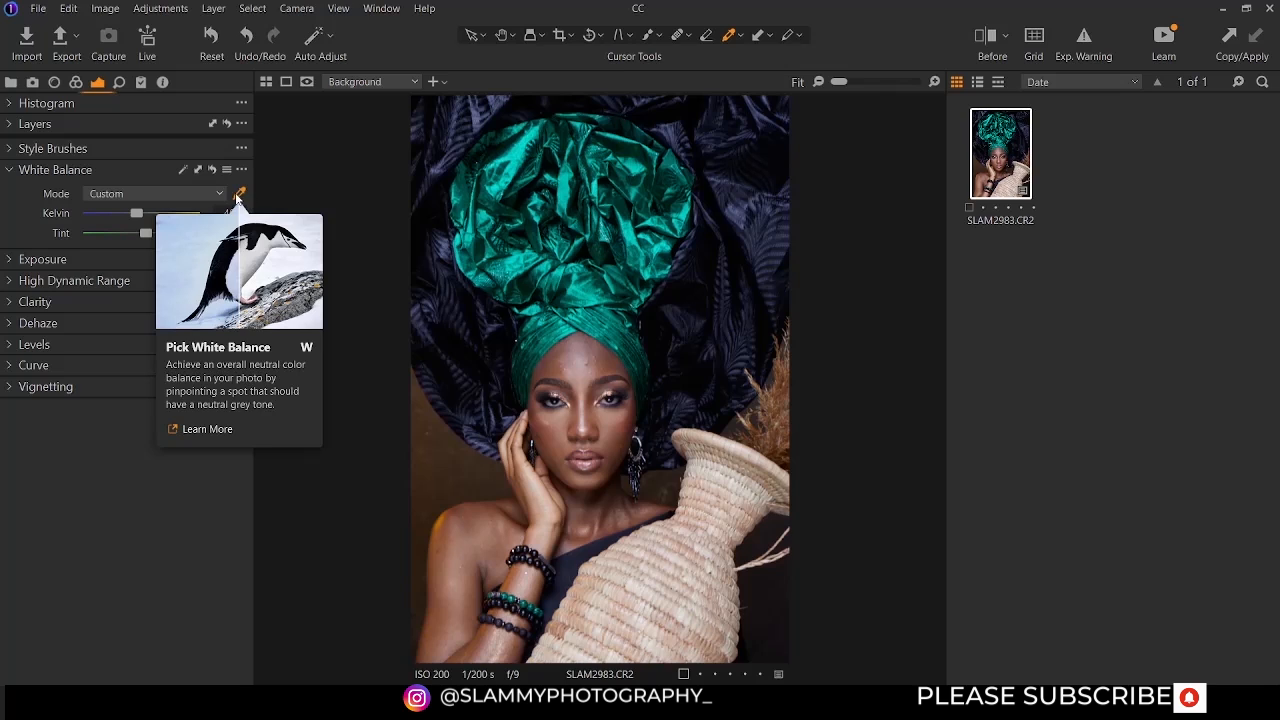
# Try picking a neutral white balance from the model's eye with the Pick White Balance tool
pyautogui.click(238, 195)
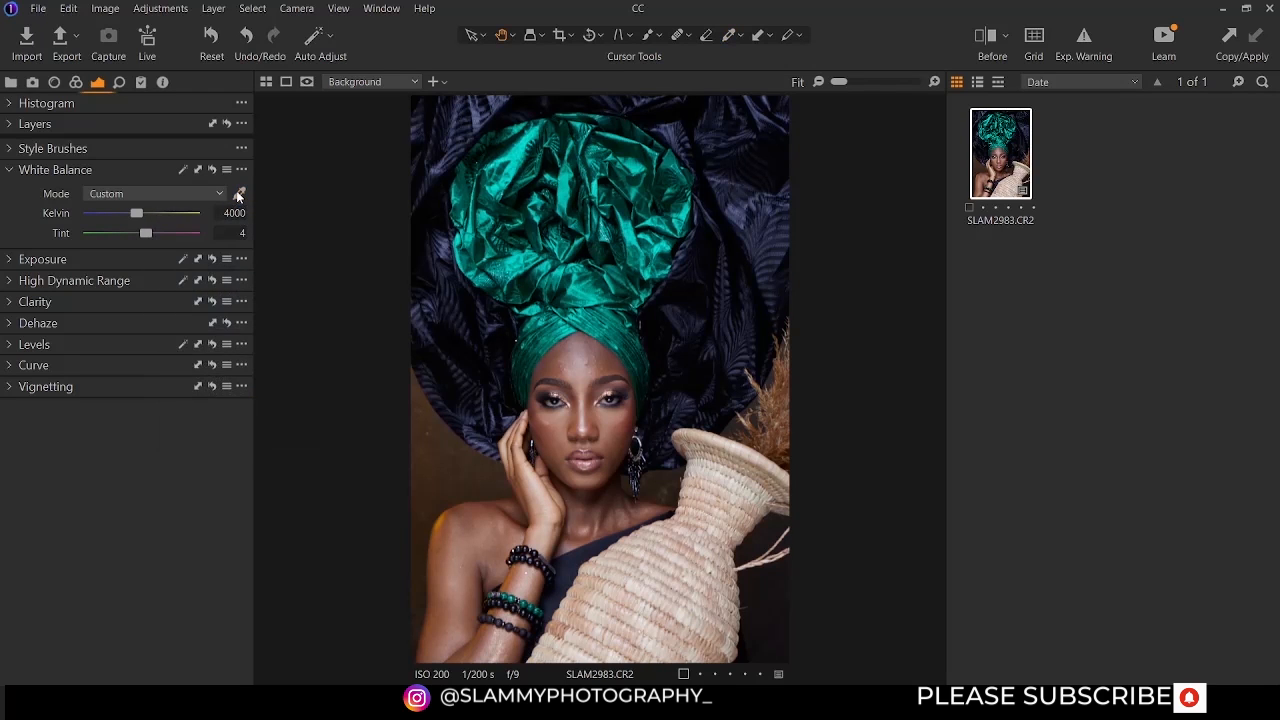
pyautogui.click(238, 195)
pyautogui.click(618, 399)
# Restore the white balance to 4000 Kelvin with a tint of 4 and collapse its settings
pyautogui.doubleClick(232, 213)
pyautogui.write('4000')
pyautogui.press('Tab')
pyautogui.write('0')
pyautogui.hotkey('ctrl', 'z')
pyautogui.click(238, 233)
pyautogui.write('4')
pyautogui.press('Return')
pyautogui.click(14, 172)
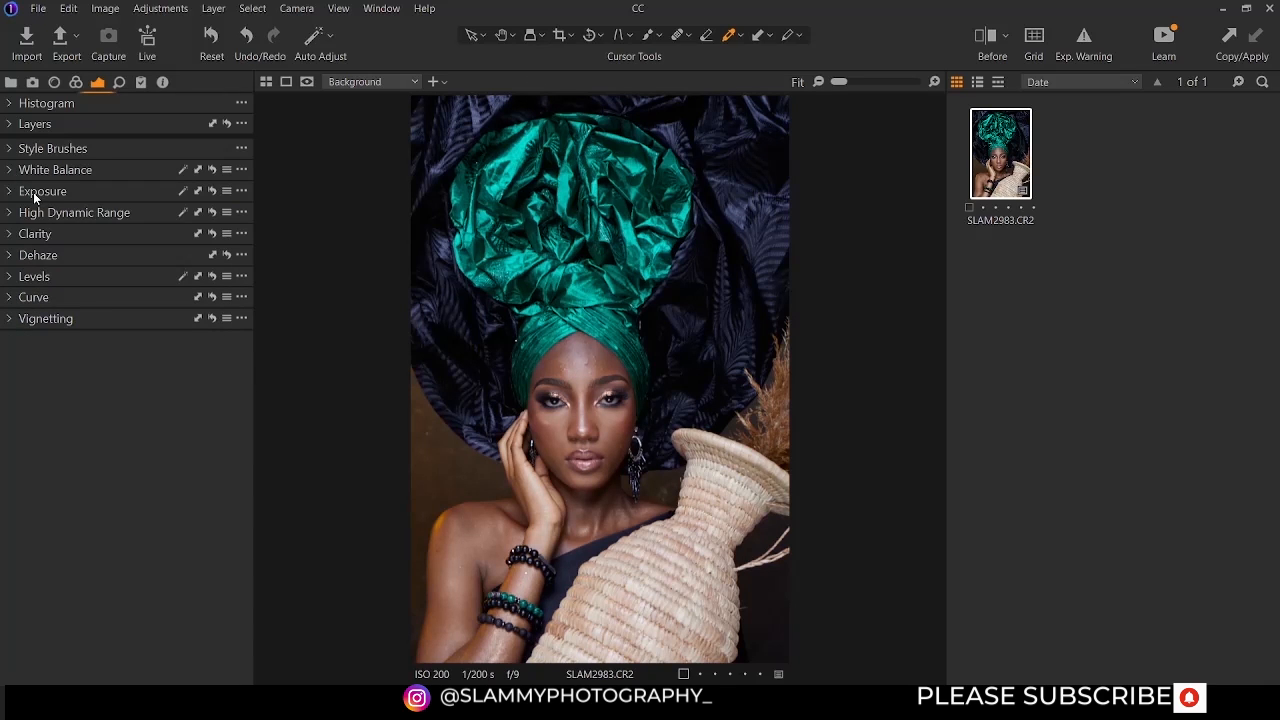
# Raise the portrait's exposure to 0.41 with the histogram shown for reference
pyautogui.click(70, 194)
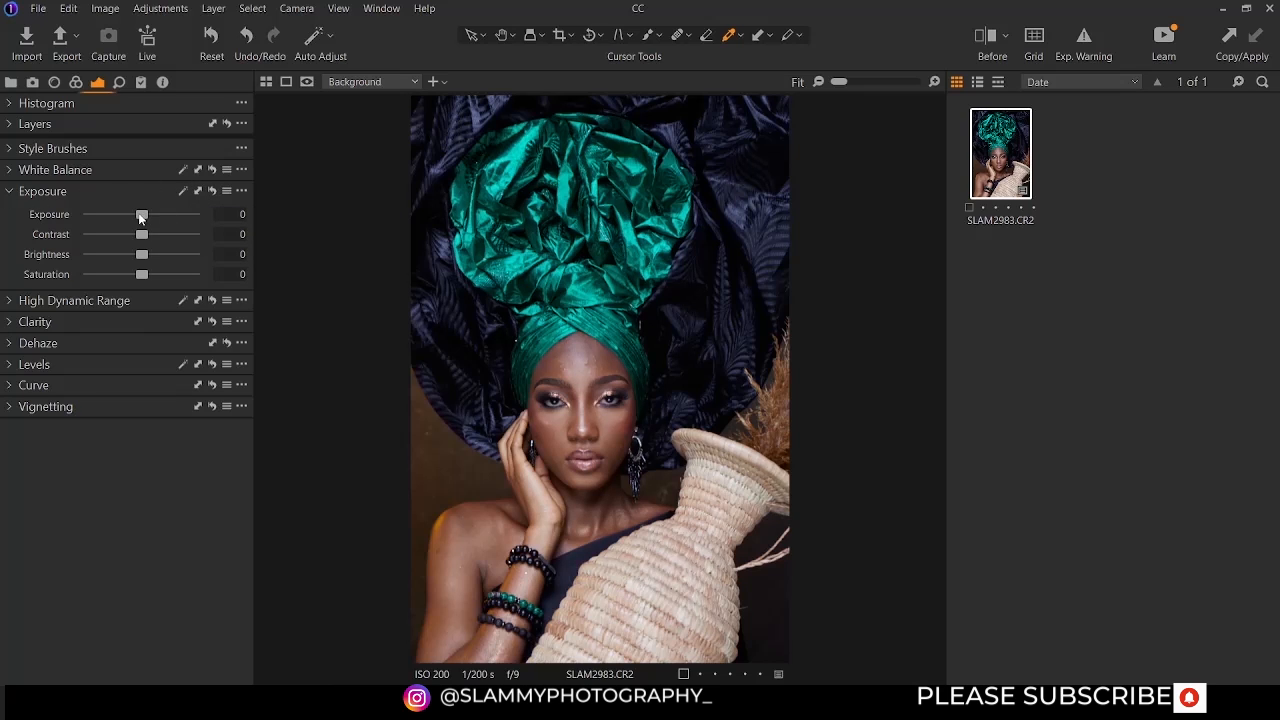
pyautogui.moveTo(143, 217)
pyautogui.mouseDown()
pyautogui.moveTo(169, 214)
pyautogui.moveTo(126, 222)
pyautogui.moveTo(143, 221)
pyautogui.mouseUp()
pyautogui.moveTo(143, 219); pyautogui.dragTo(148, 220)
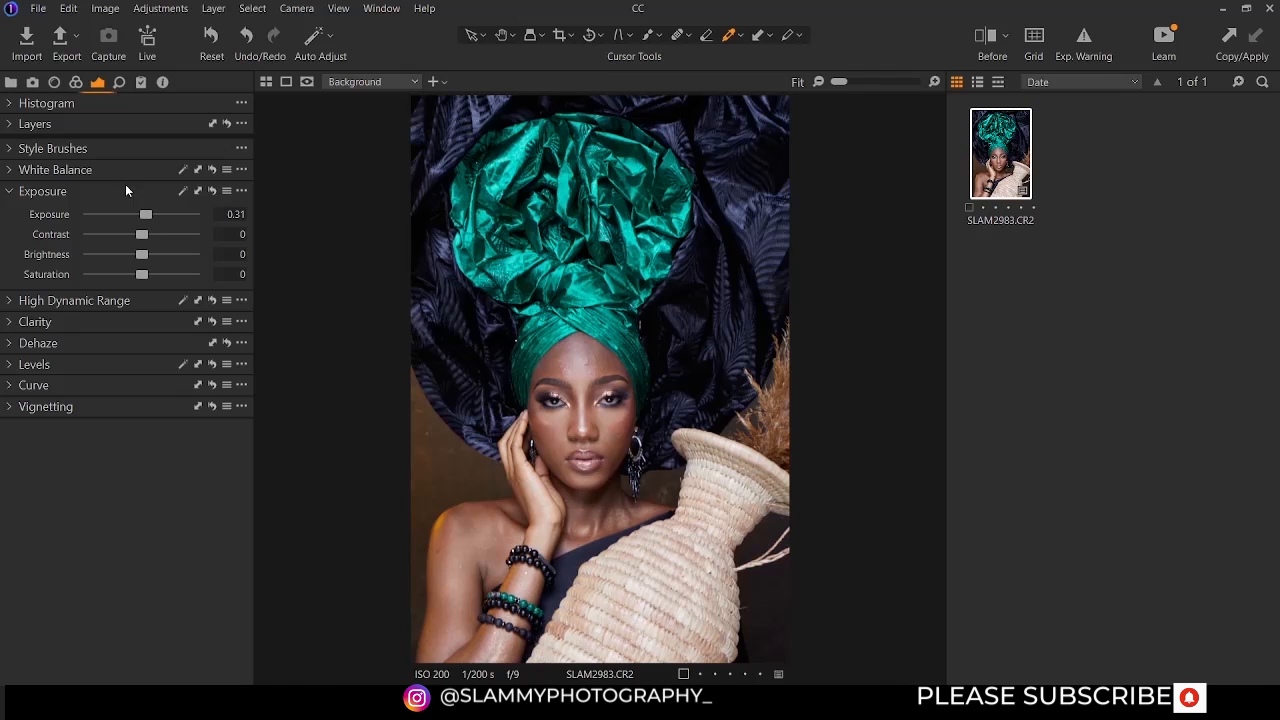
pyautogui.click(15, 103)
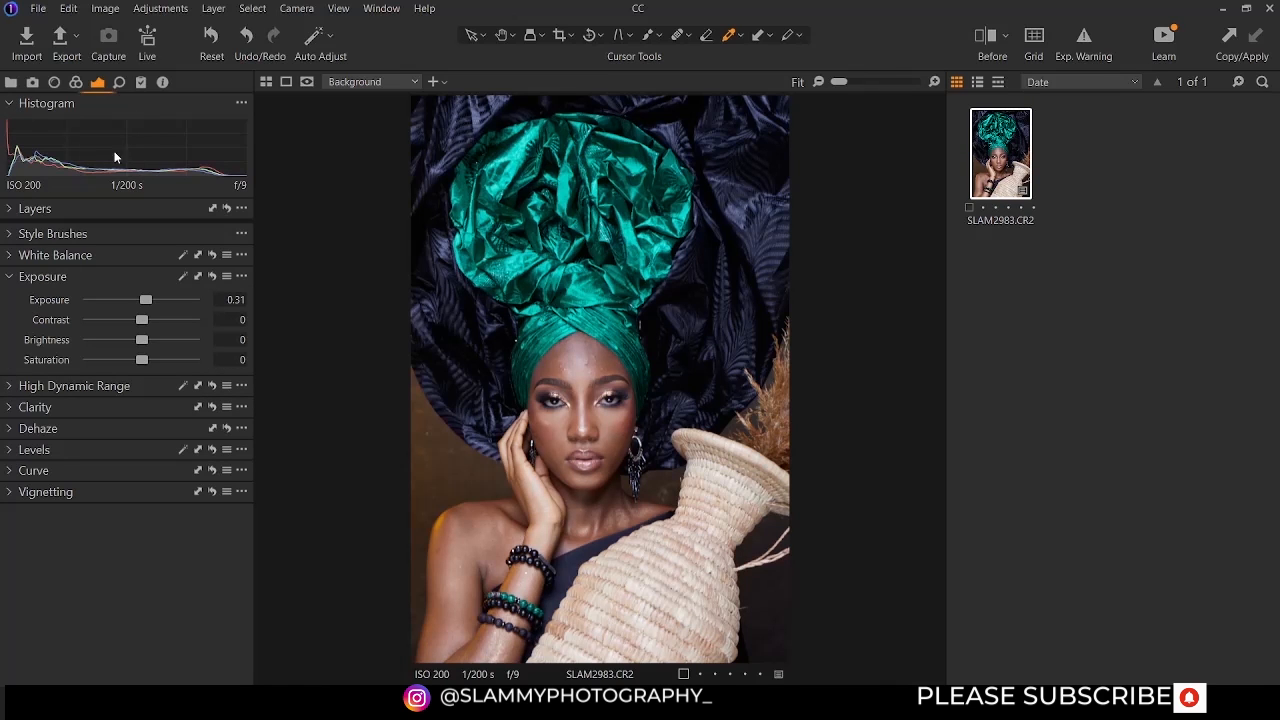
pyautogui.moveTo(146, 302); pyautogui.dragTo(142, 300)
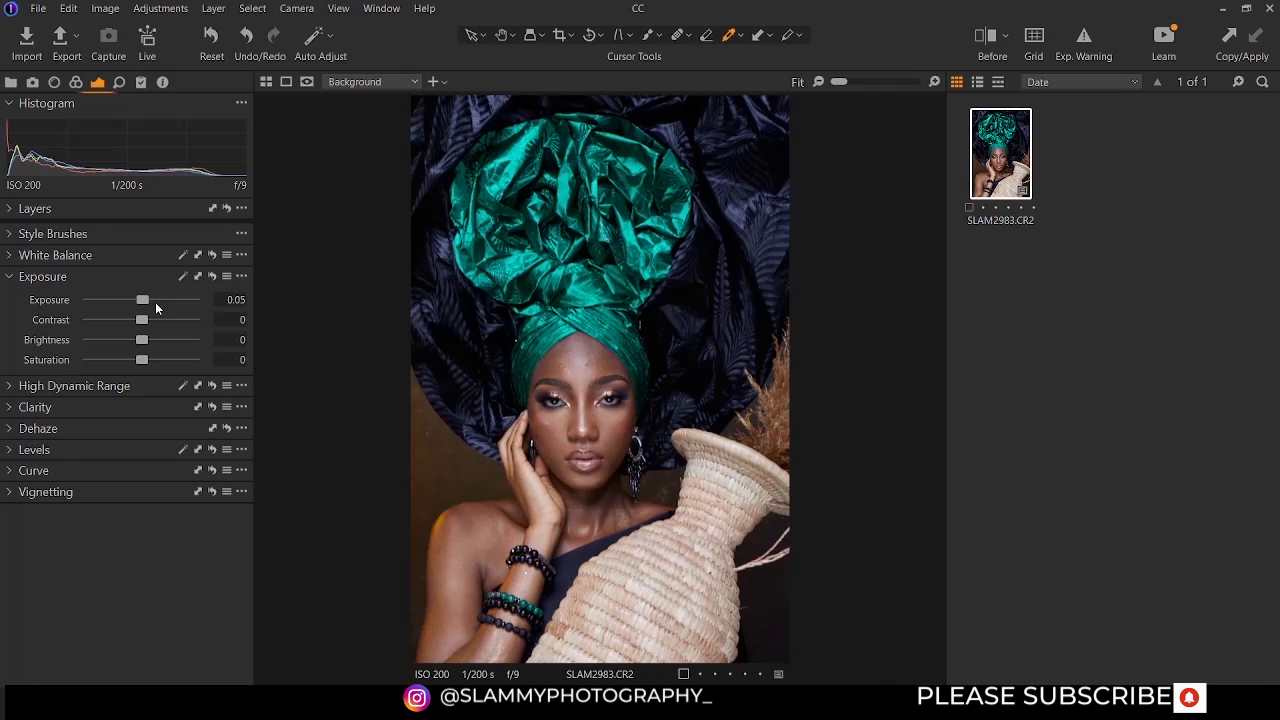
pyautogui.moveTo(145, 300); pyautogui.dragTo(152, 299)
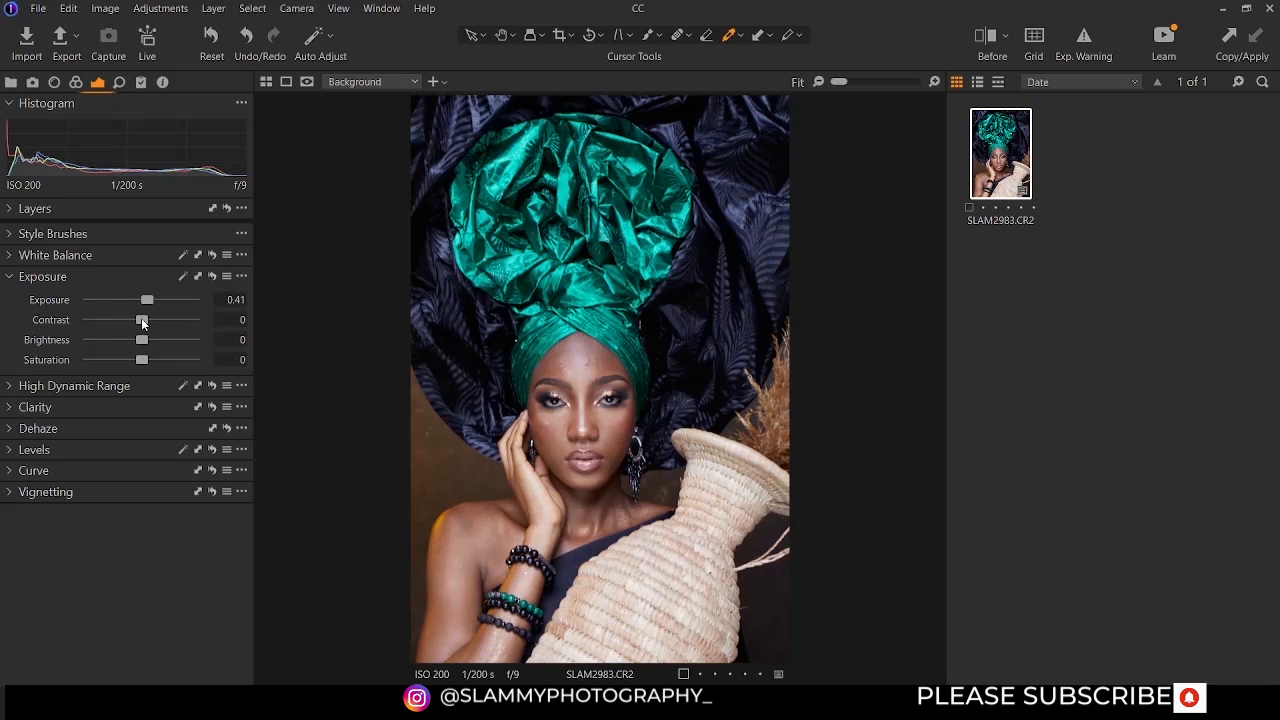
# Try out the contrast adjustment, leaving it at 0, and lower the brightness to -3
pyautogui.moveTo(145, 321)
pyautogui.mouseDown()
pyautogui.moveTo(176, 318)
pyautogui.moveTo(108, 322)
pyautogui.moveTo(144, 321)
pyautogui.mouseUp()
pyautogui.moveTo(141, 344)
pyautogui.mouseDown()
pyautogui.moveTo(176, 337)
pyautogui.moveTo(95, 365)
pyautogui.moveTo(141, 346)
pyautogui.mouseUp()
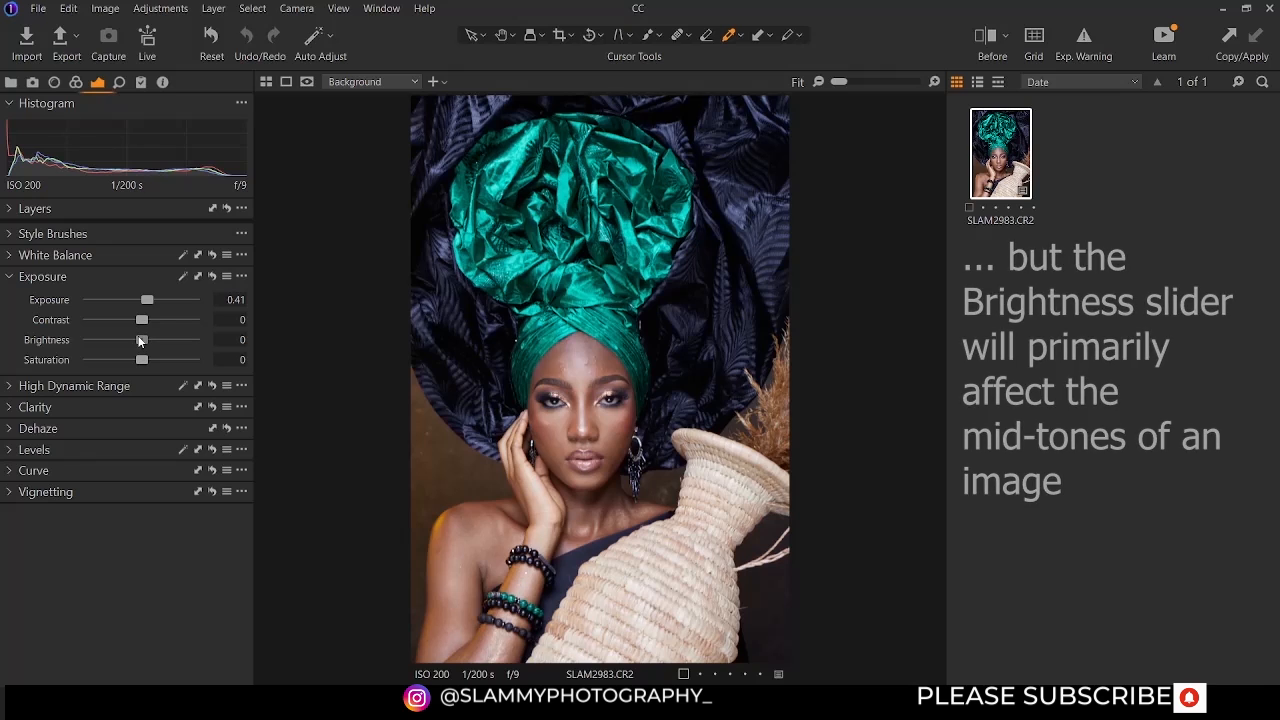
pyautogui.moveTo(140, 341); pyautogui.dragTo(137, 342)
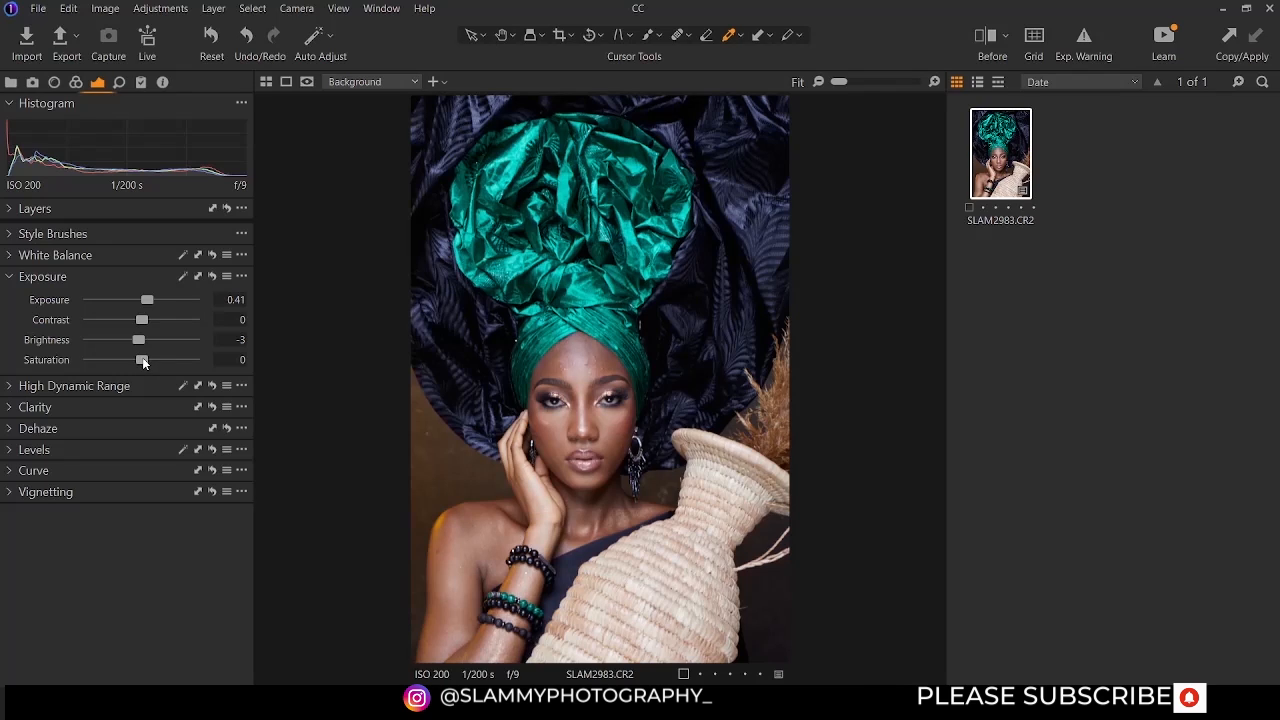
# Test the saturation at its maximum of 100, settle it at 10, and collapse the exposure settings
pyautogui.moveTo(141, 356); pyautogui.dragTo(200, 362)
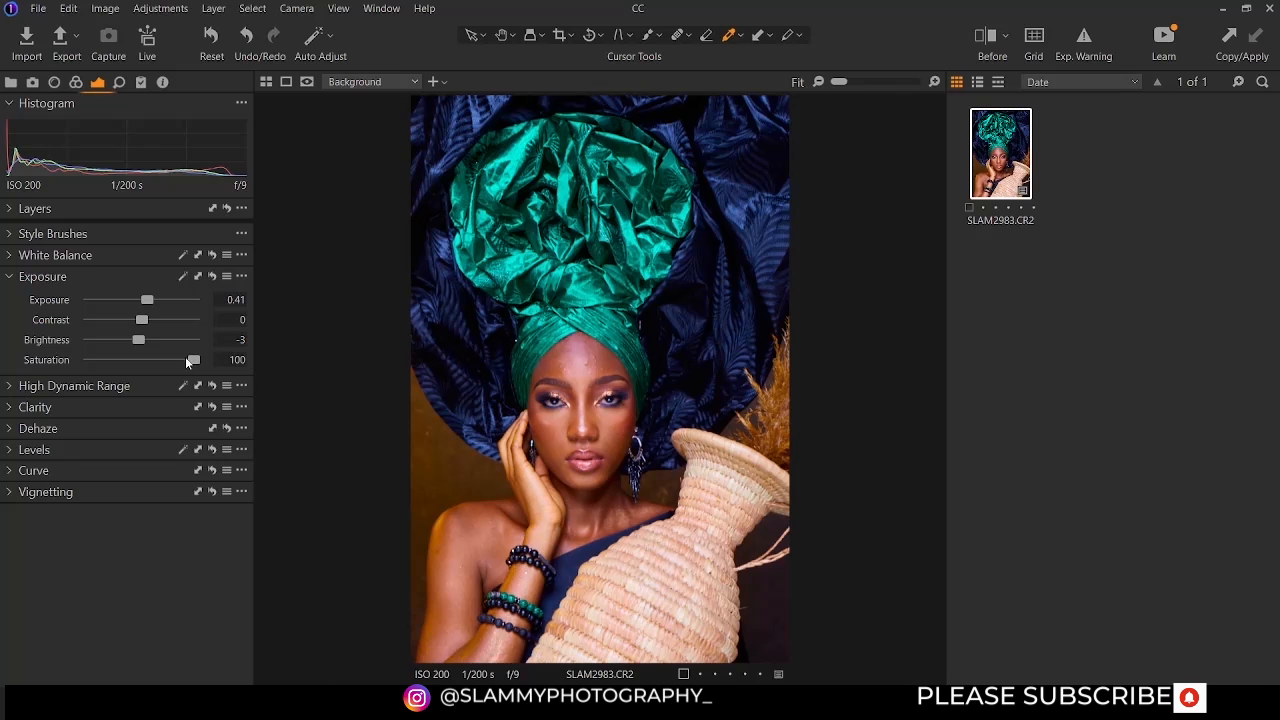
pyautogui.moveTo(186, 360); pyautogui.dragTo(142, 363)
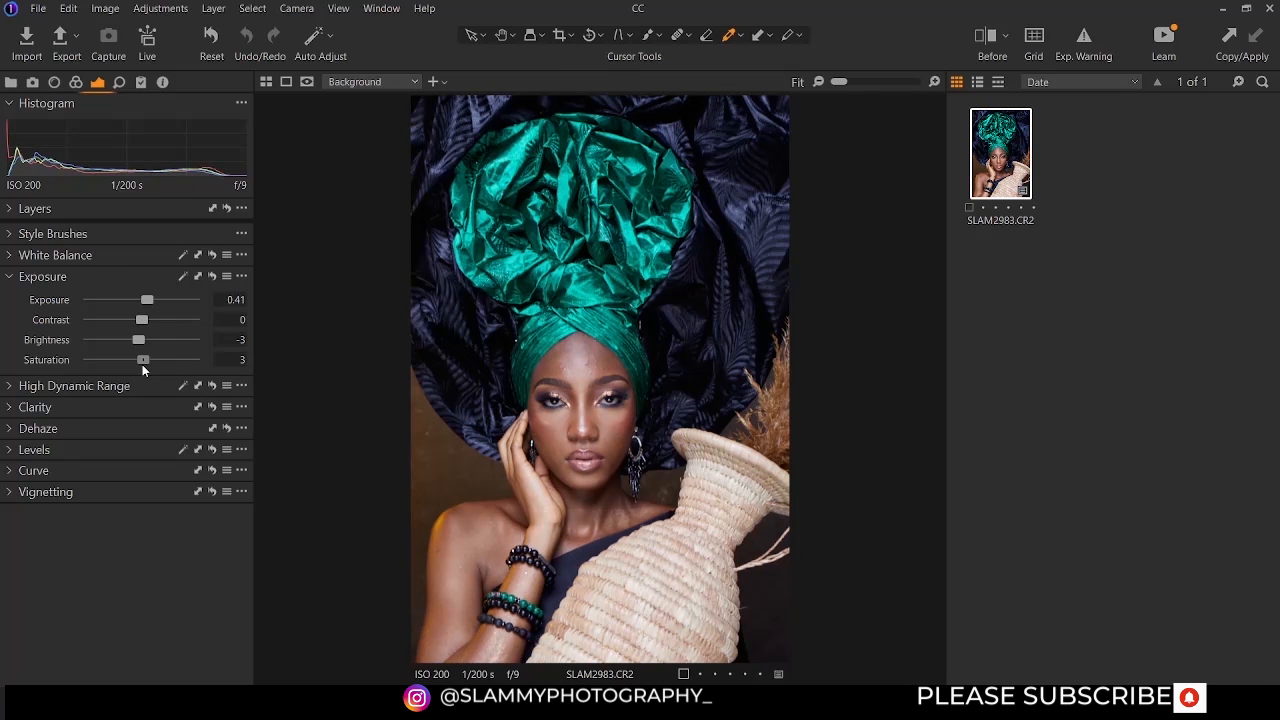
pyautogui.moveTo(142, 364)
pyautogui.mouseDown()
pyautogui.moveTo(120, 380)
pyautogui.moveTo(147, 360)
pyautogui.mouseUp()
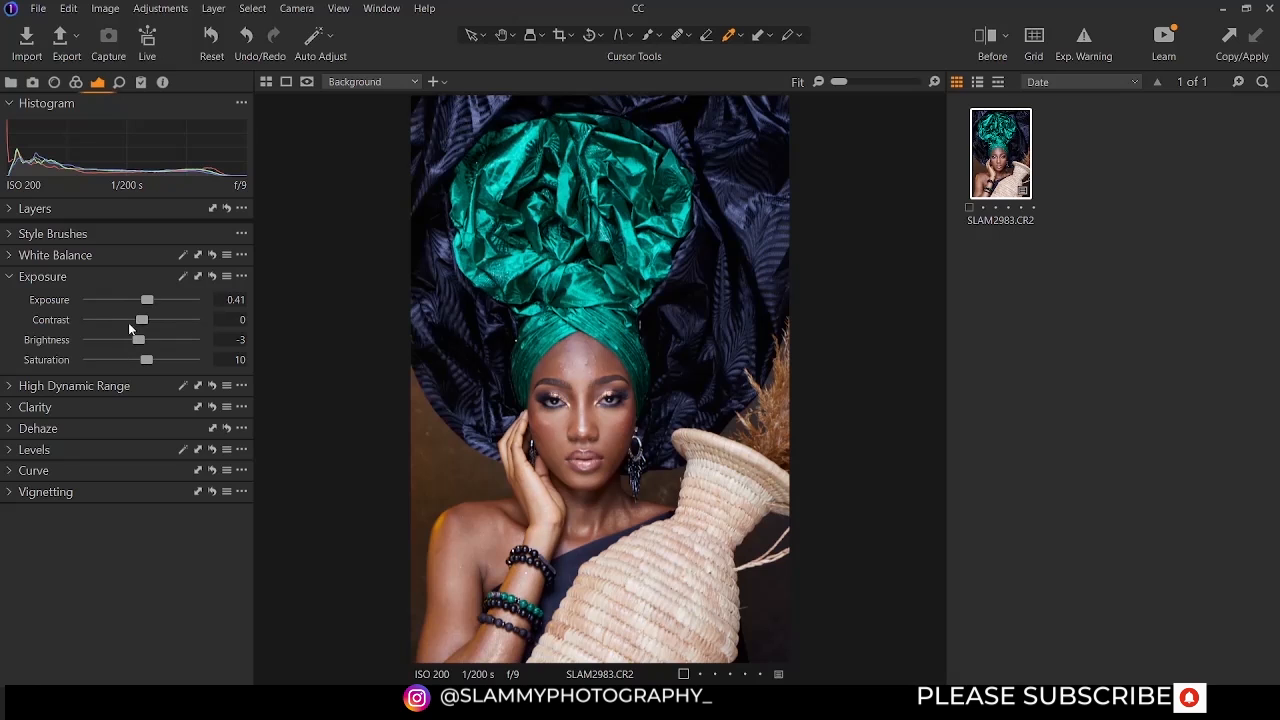
pyautogui.click(9, 277)
pyautogui.click(9, 279)
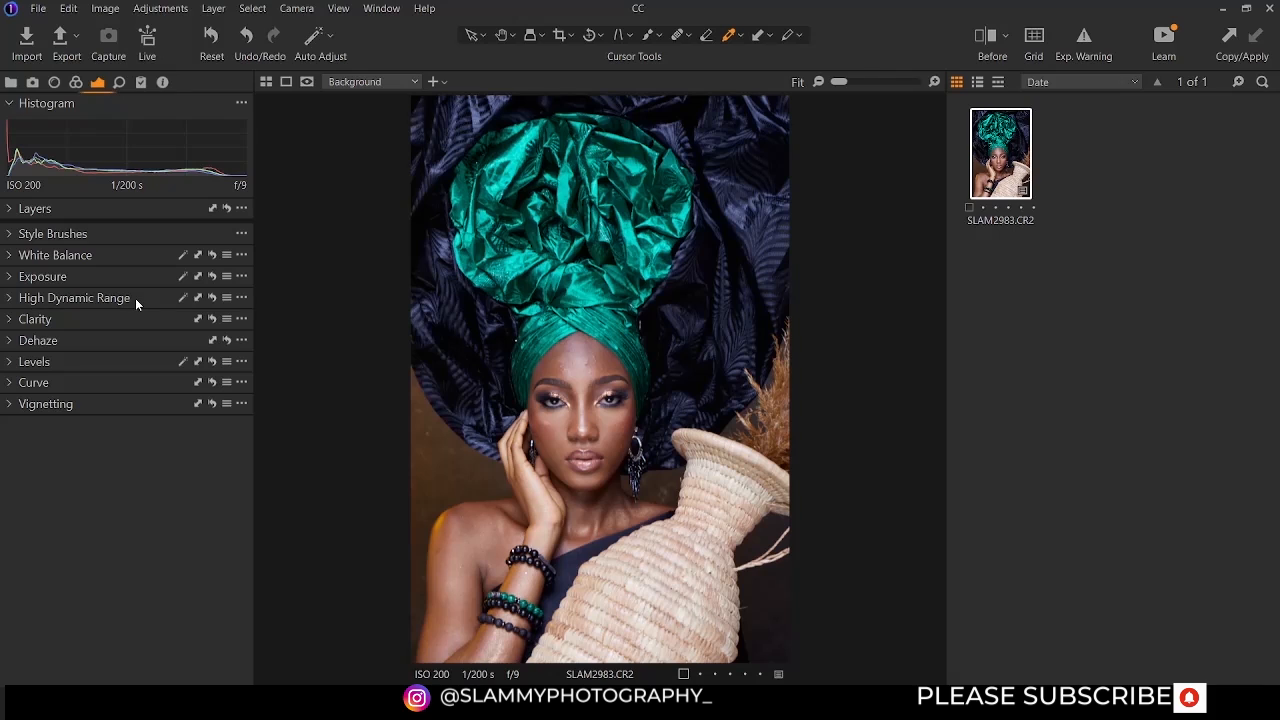
# Lower the High Dynamic Range highlight value to -100
pyautogui.click(12, 302)
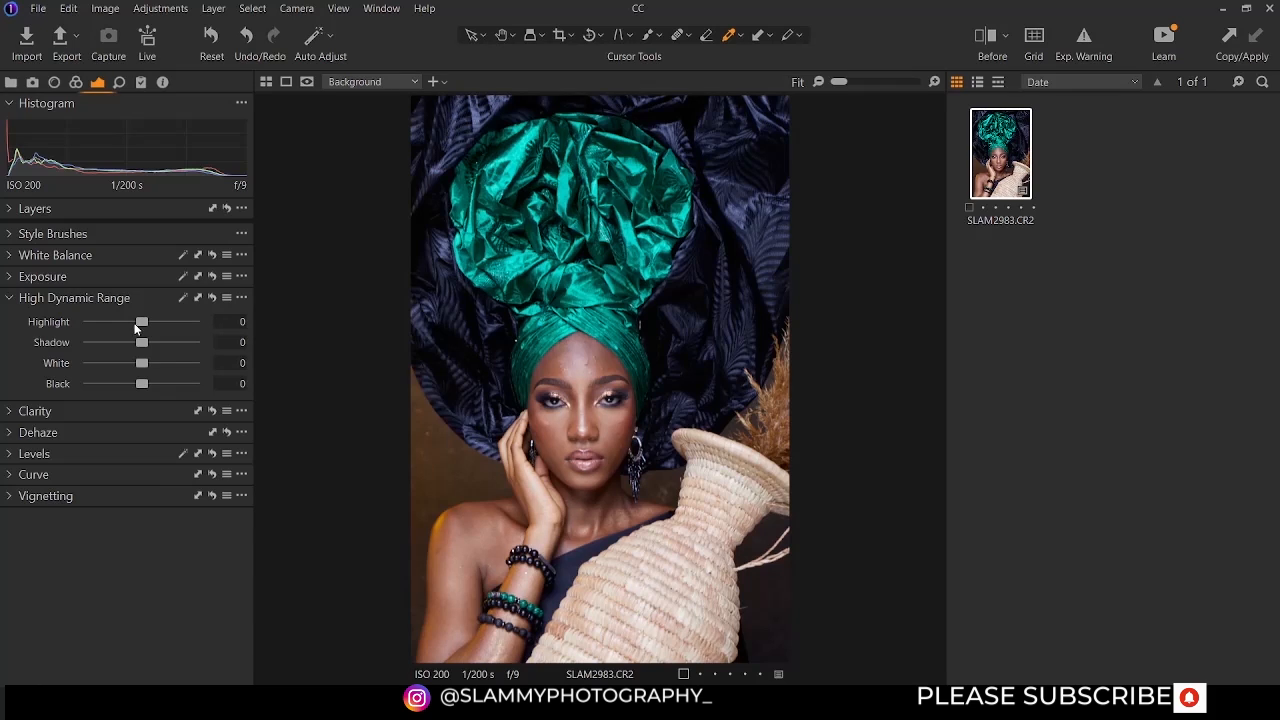
pyautogui.moveTo(135, 323)
pyautogui.mouseDown()
pyautogui.moveTo(183, 321)
pyautogui.moveTo(117, 336)
pyautogui.moveTo(163, 326)
pyautogui.moveTo(215, 332)
pyautogui.moveTo(141, 339)
pyautogui.moveTo(222, 346)
pyautogui.moveTo(143, 346)
pyautogui.mouseUp()
pyautogui.moveTo(142, 321); pyautogui.dragTo(12, 350)
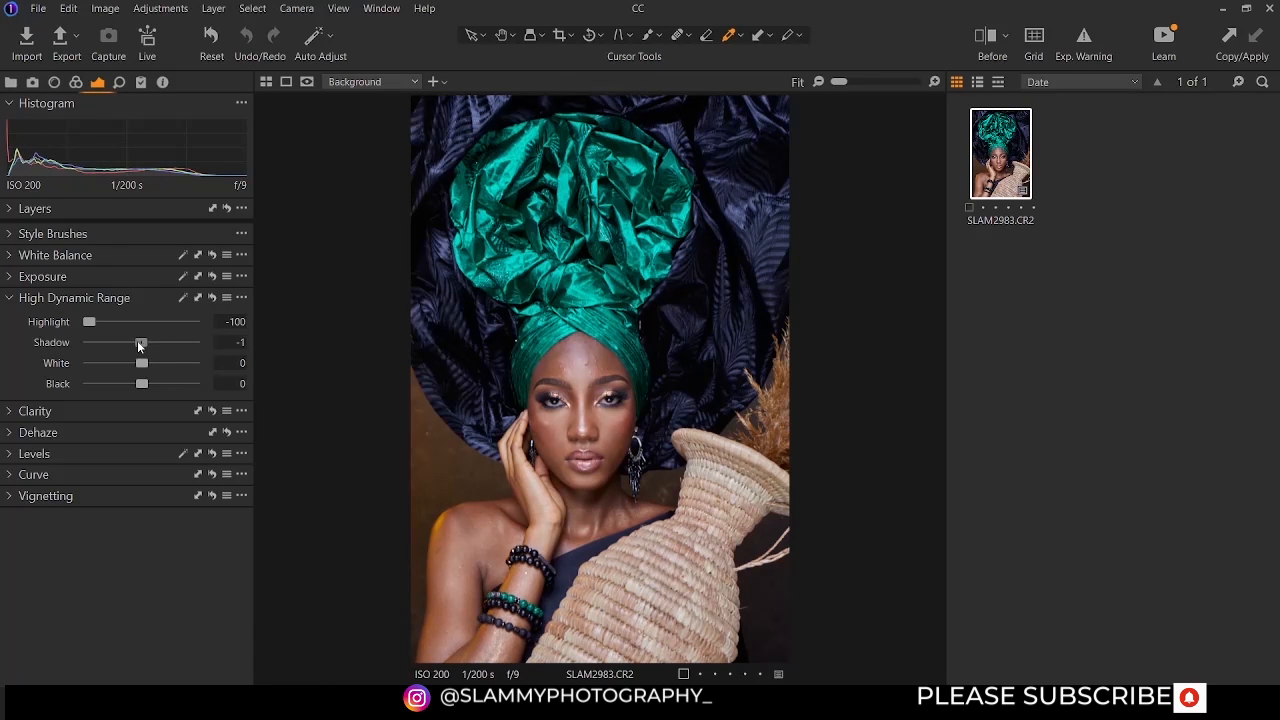
# Test the High Dynamic Range shadow value at -100 and 100, and settle it at 24
pyautogui.moveTo(139, 342); pyautogui.dragTo(82, 350)
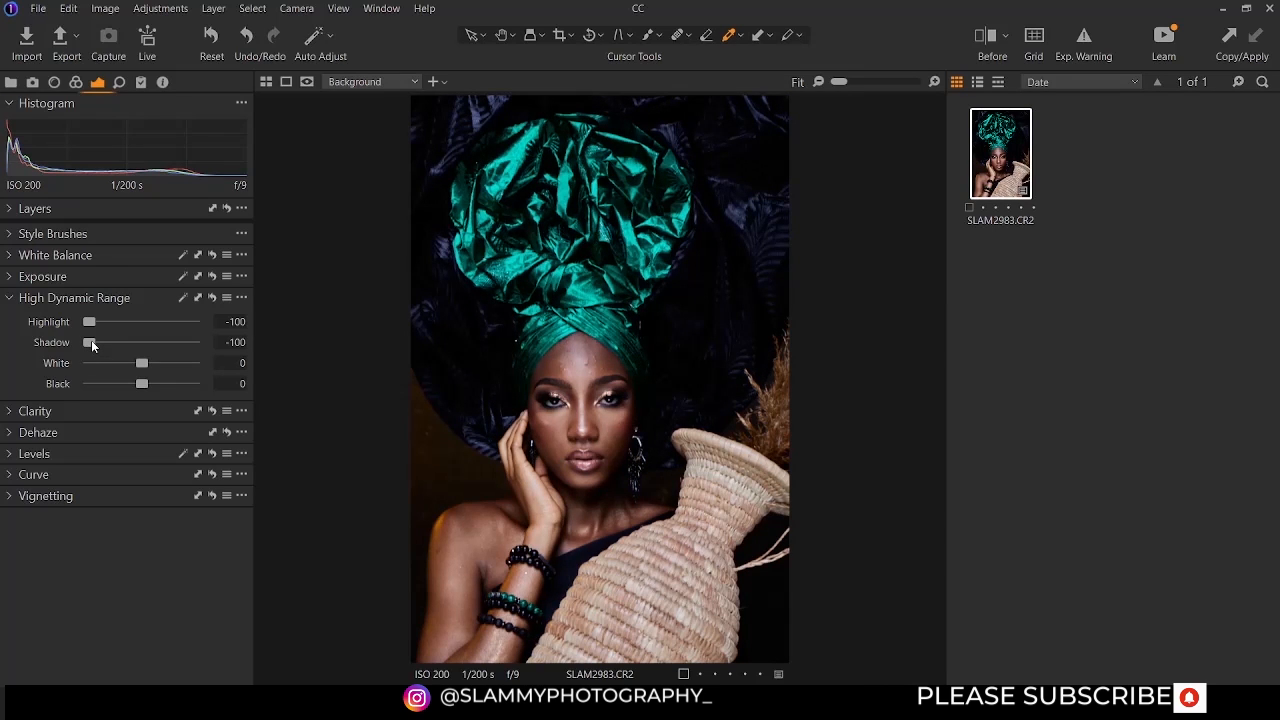
pyautogui.moveTo(92, 345); pyautogui.dragTo(212, 350)
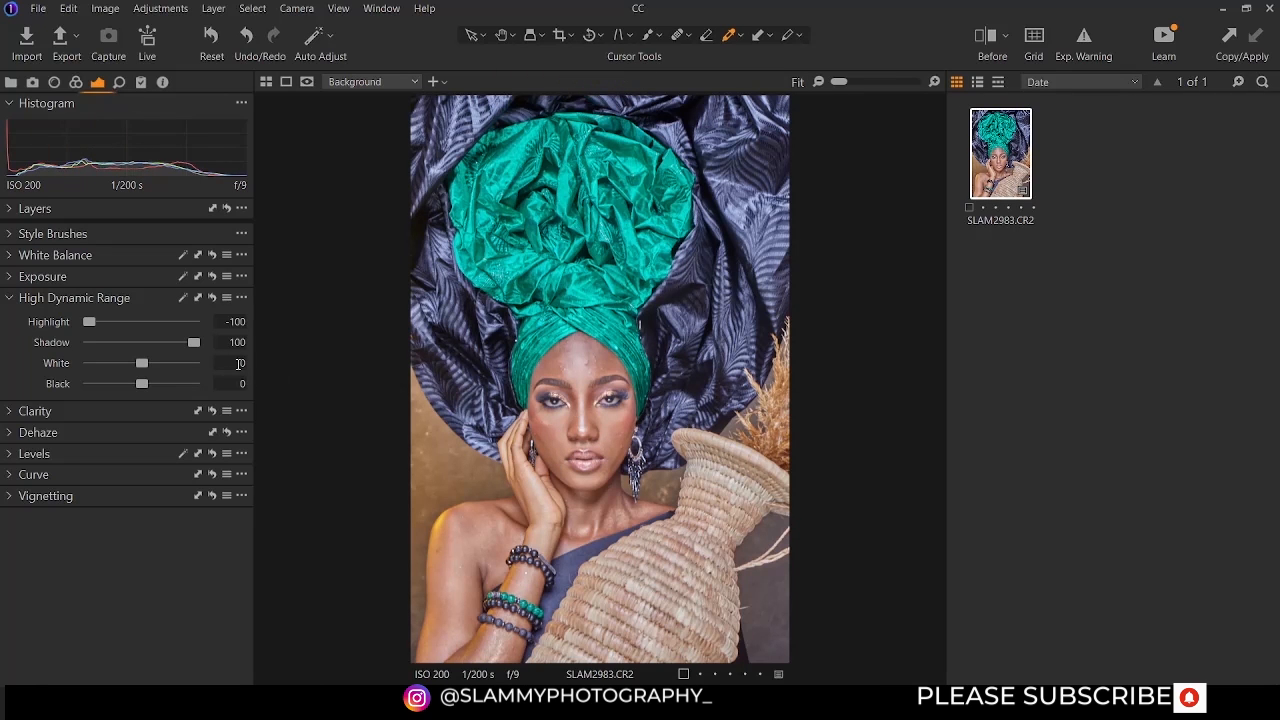
pyautogui.moveTo(195, 342); pyautogui.dragTo(148, 348)
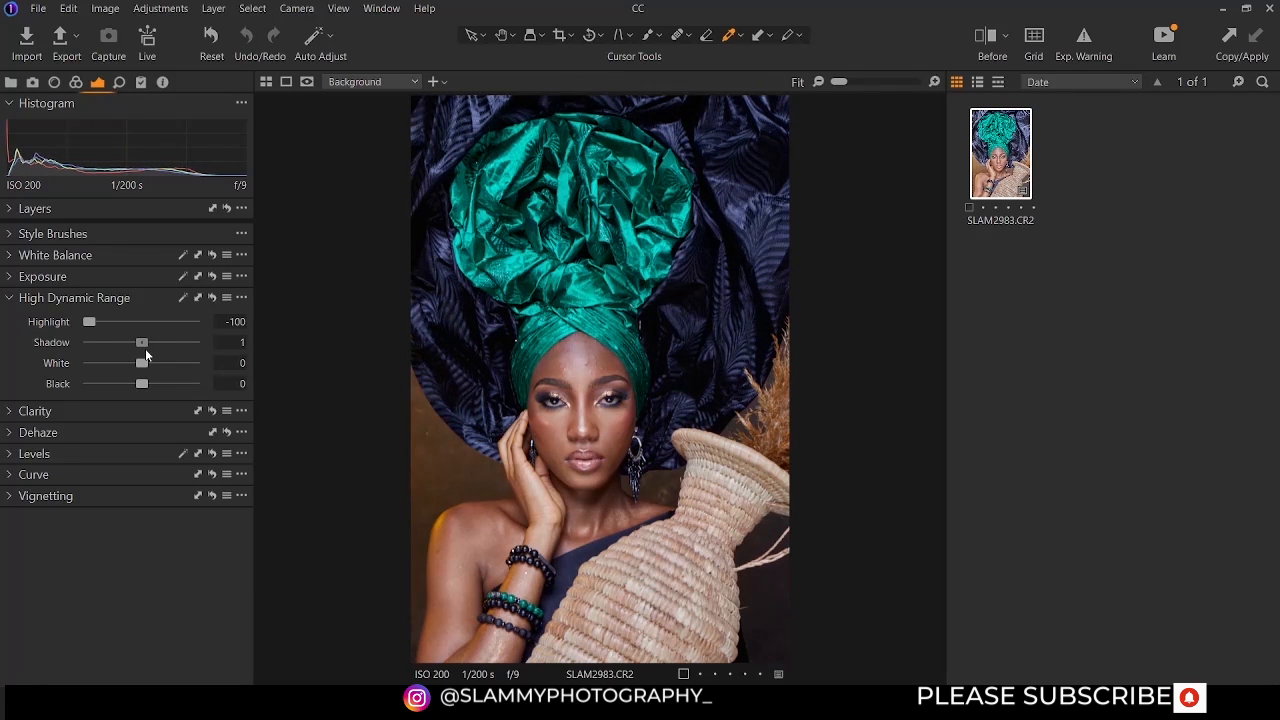
pyautogui.moveTo(158, 351); pyautogui.dragTo(157, 354)
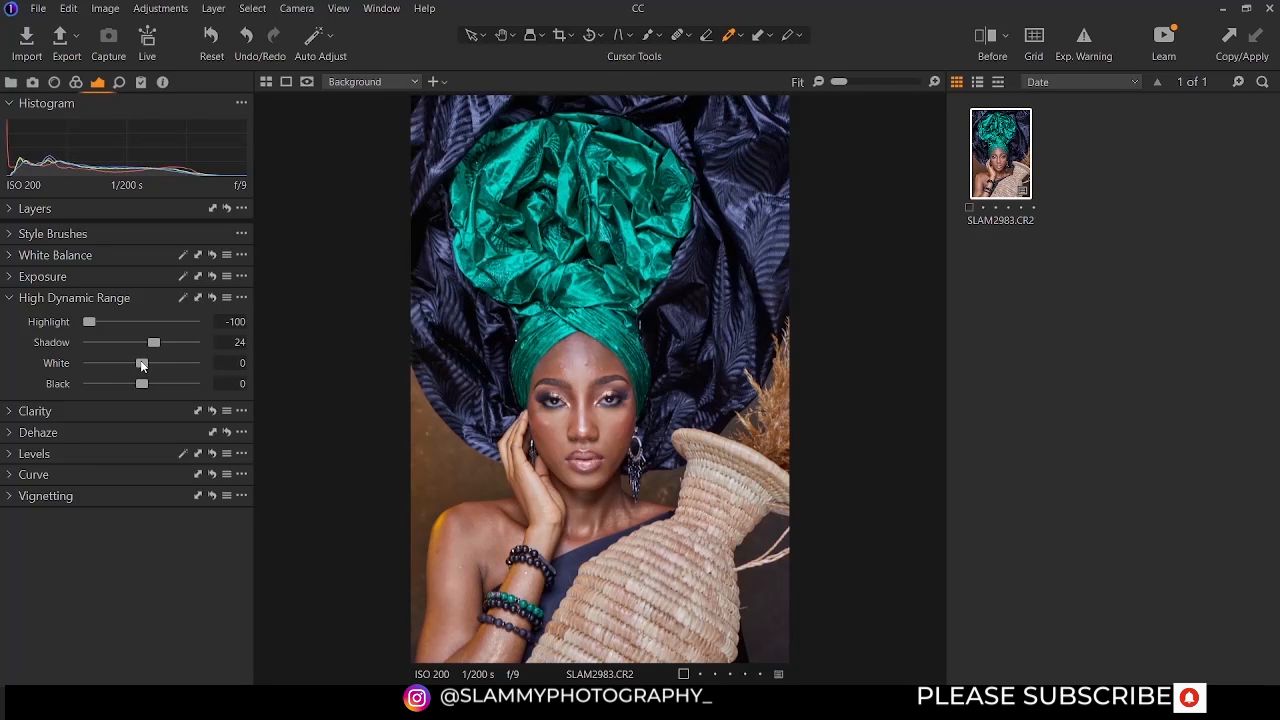
# Test the High Dynamic Range white value at 100, set it to -100, and lower the black value slightly below 0
pyautogui.moveTo(140, 361); pyautogui.dragTo(195, 350)
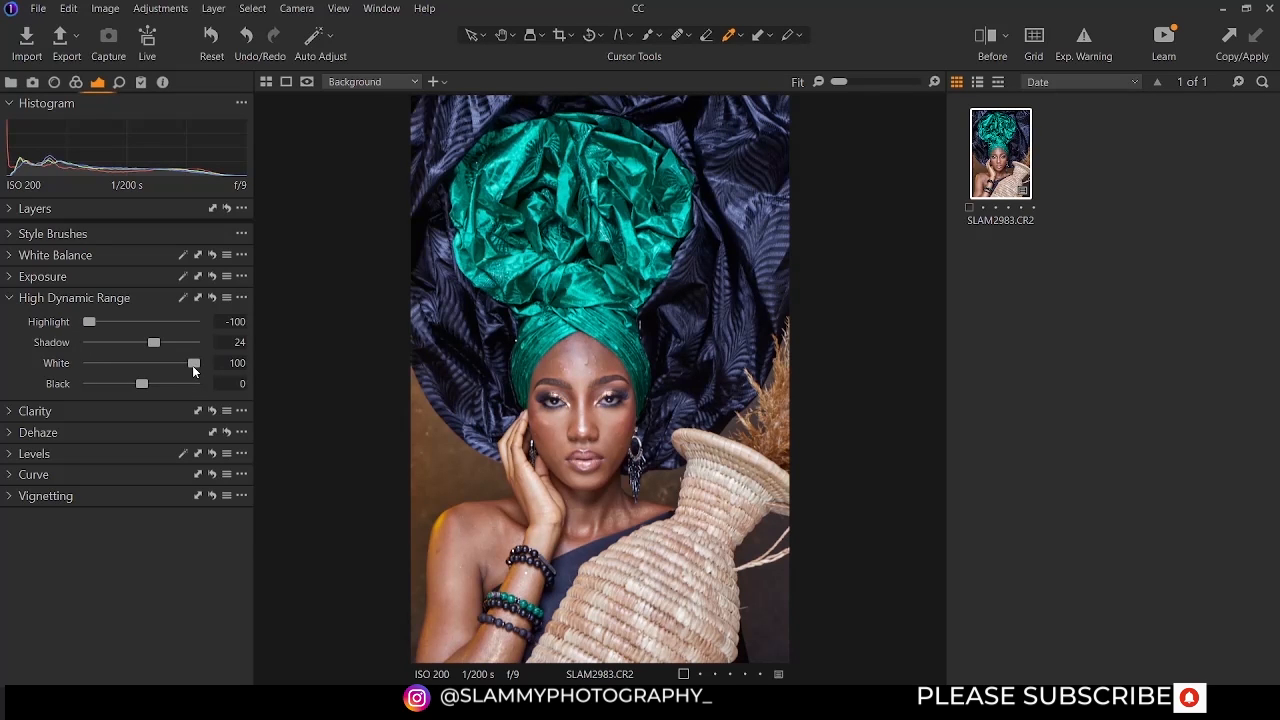
pyautogui.moveTo(192, 365); pyautogui.dragTo(28, 381)
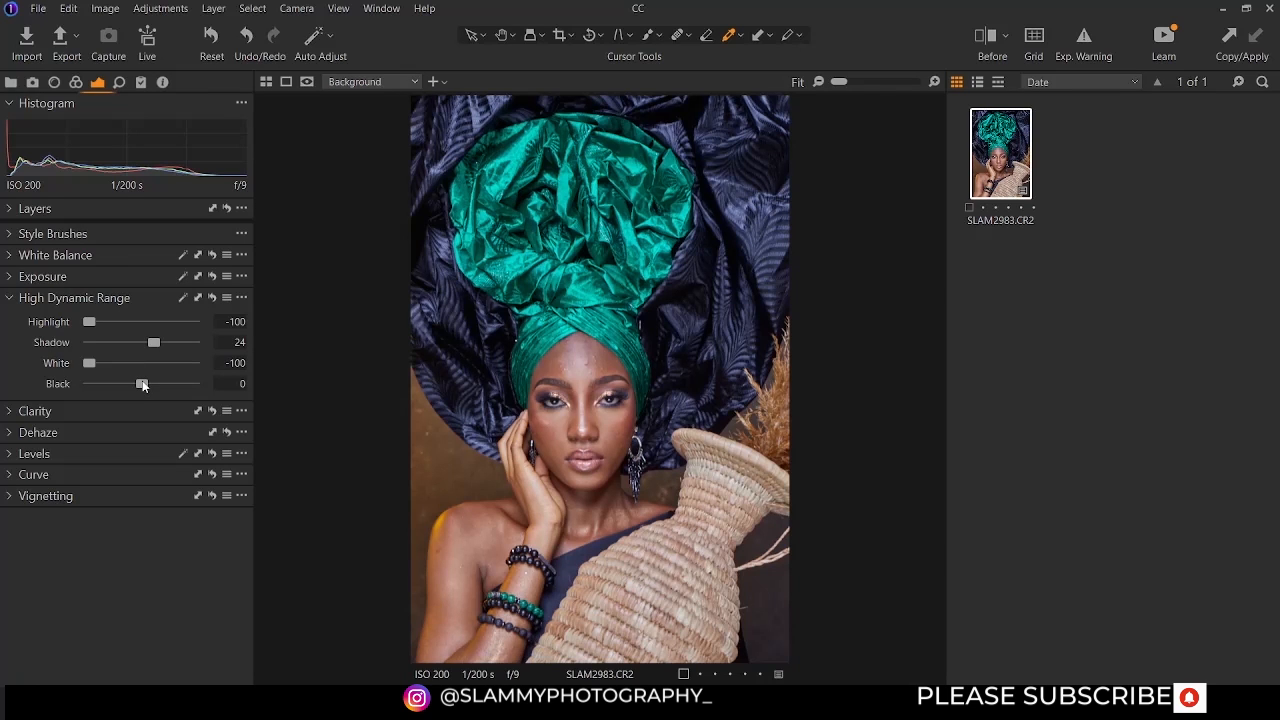
pyautogui.moveTo(143, 386); pyautogui.dragTo(171, 387)
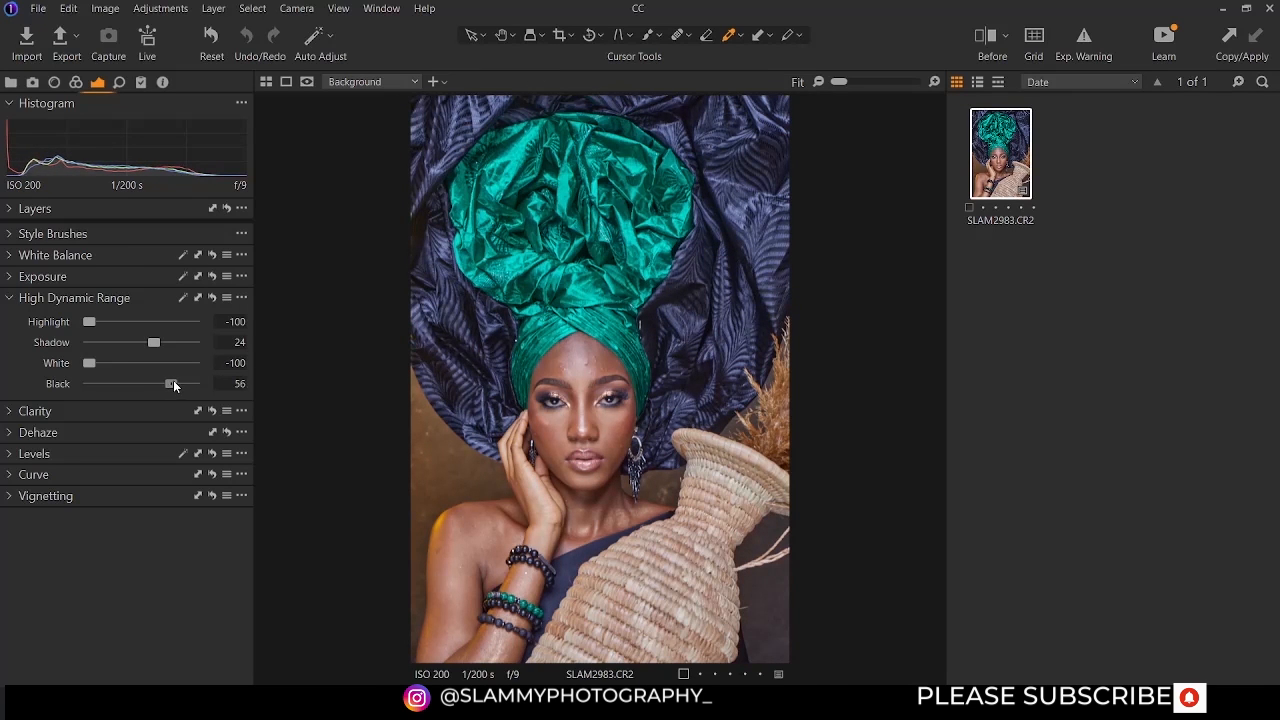
pyautogui.moveTo(167, 387); pyautogui.dragTo(138, 391)
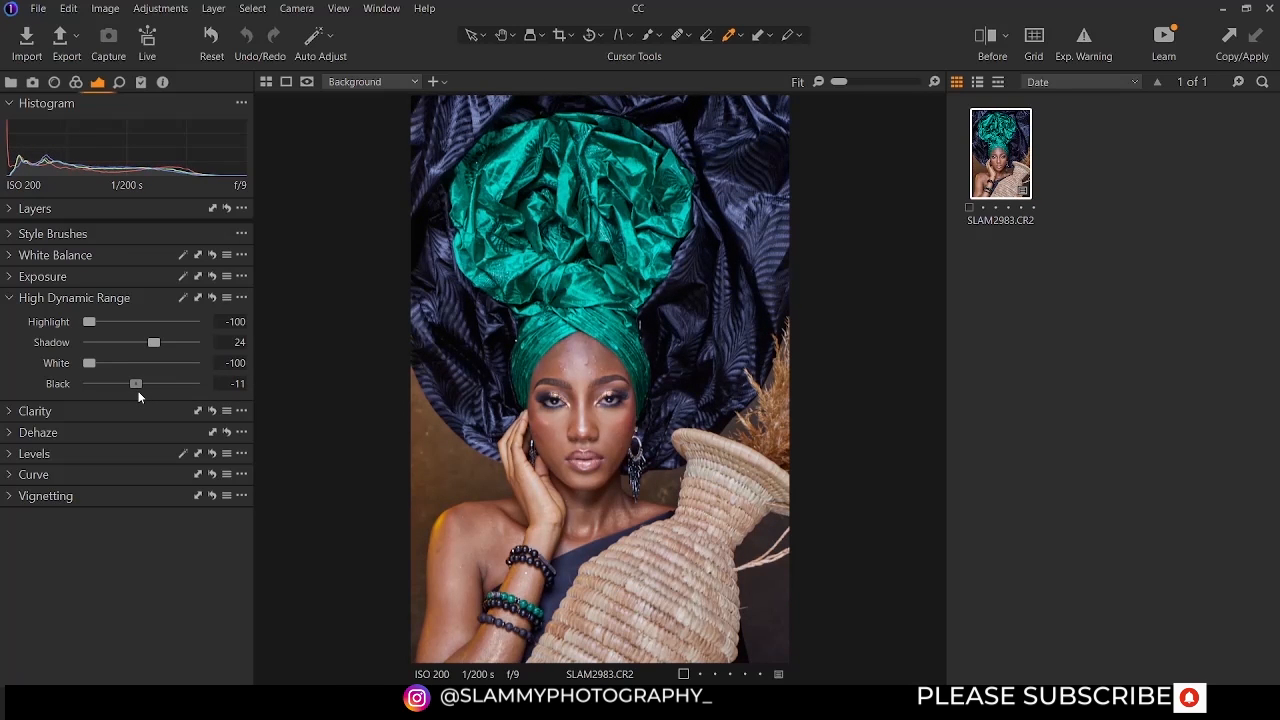
pyautogui.moveTo(137, 394); pyautogui.dragTo(134, 394)
pyautogui.click(10, 298)
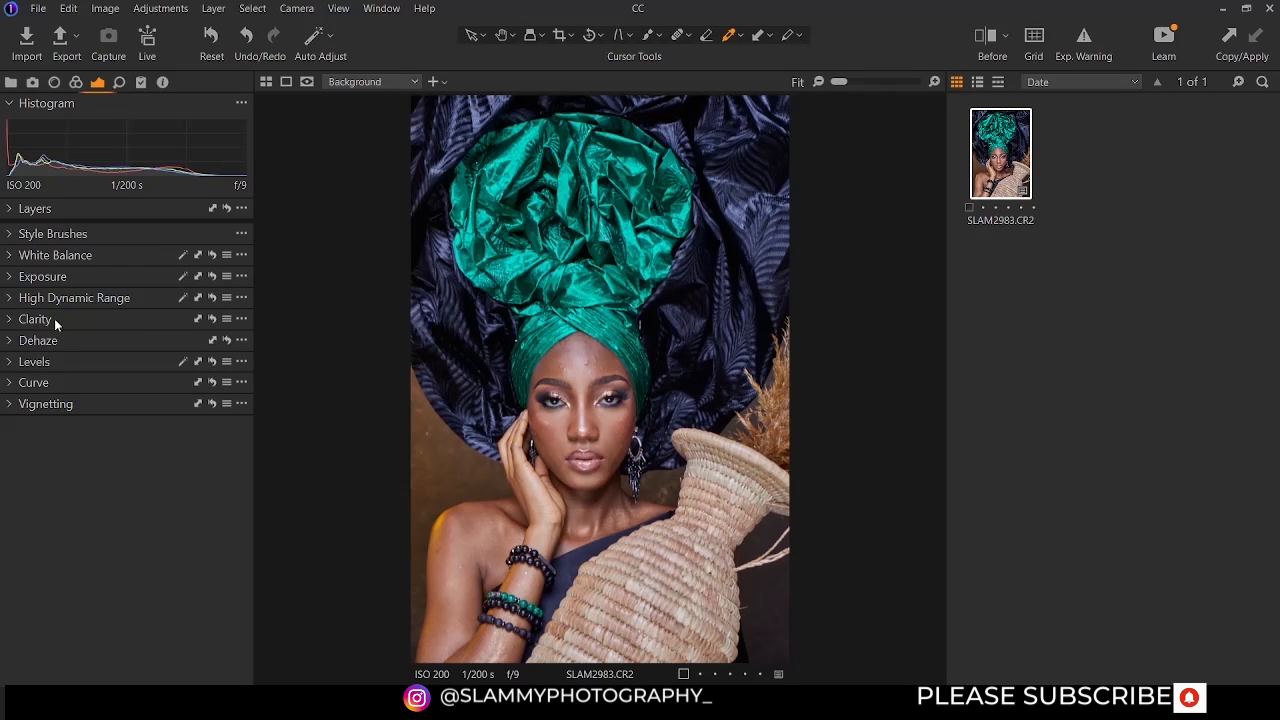
# Try out the Punch, Neutral and Classic clarity methods, and switch back to Natural
pyautogui.click(10, 319)
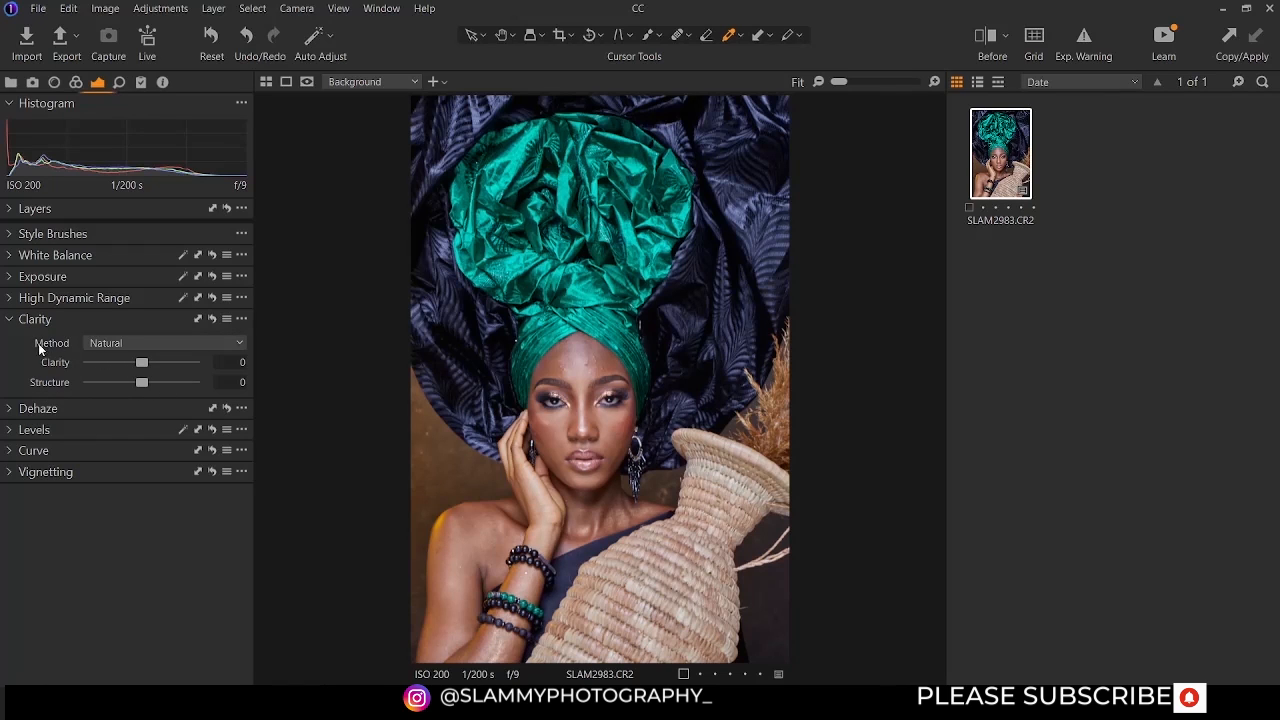
pyautogui.click(139, 343)
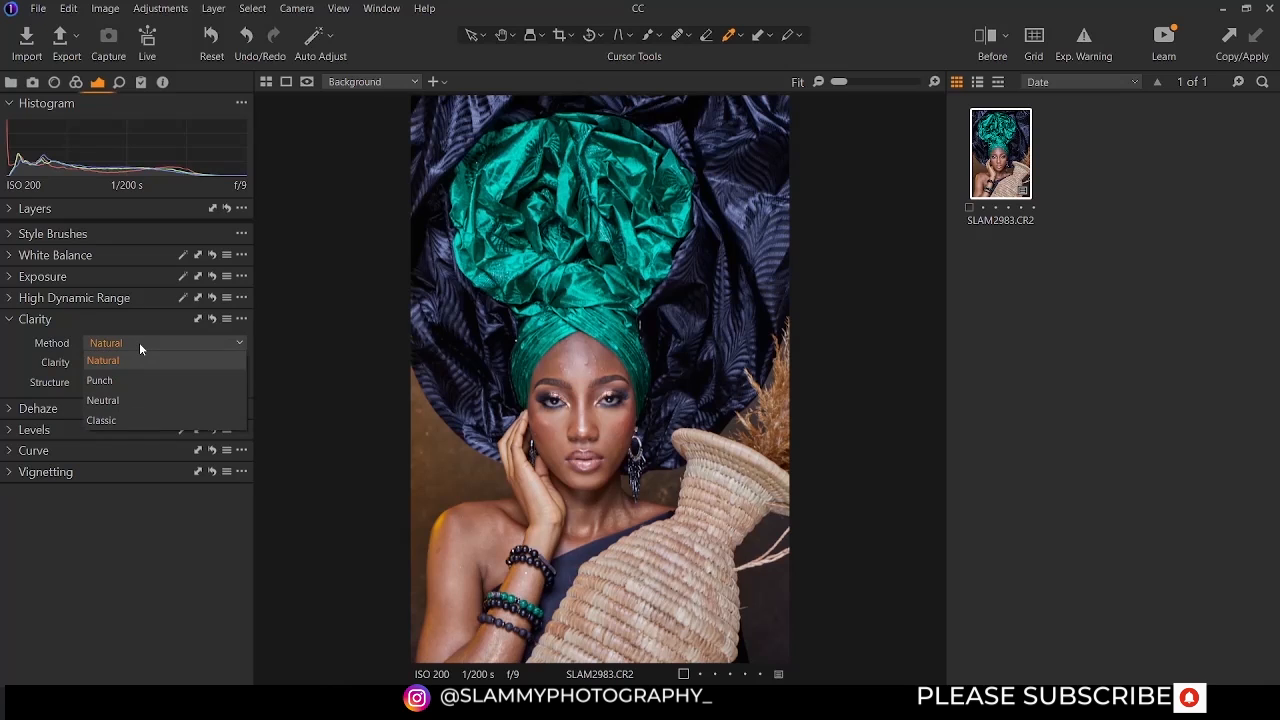
pyautogui.click(127, 361)
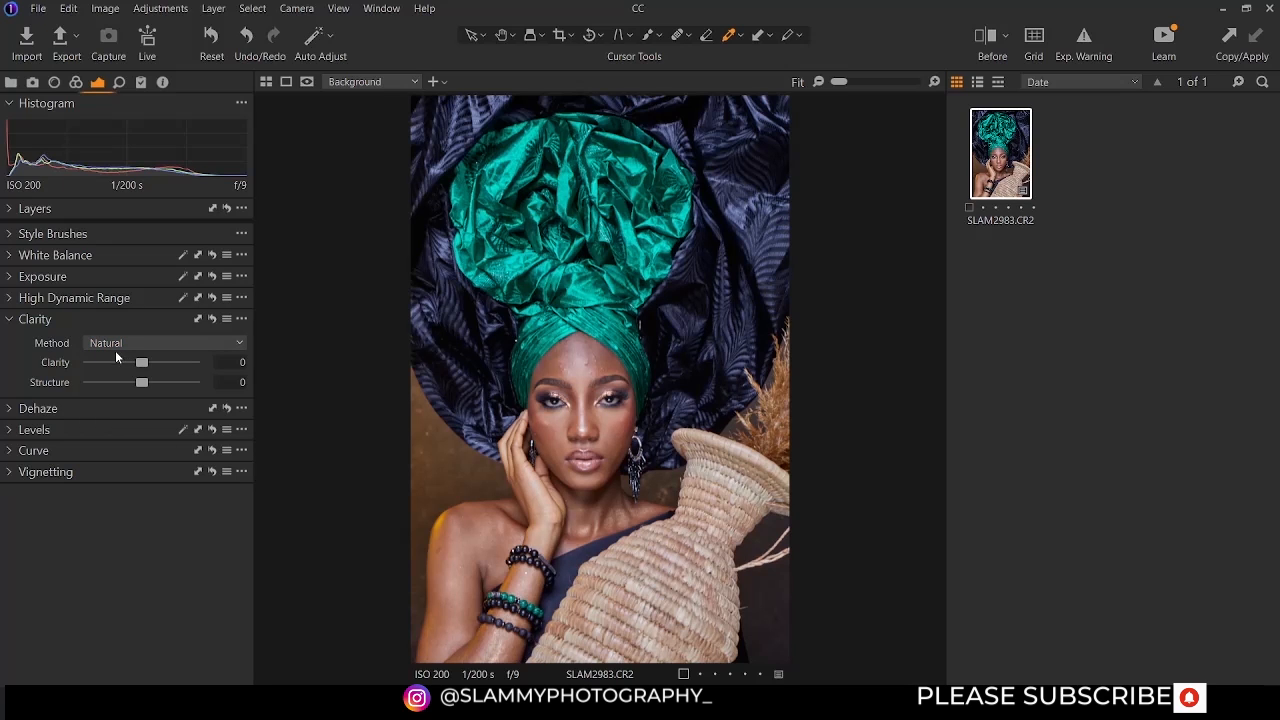
pyautogui.click(121, 343)
pyautogui.click(130, 379)
pyautogui.click(125, 345)
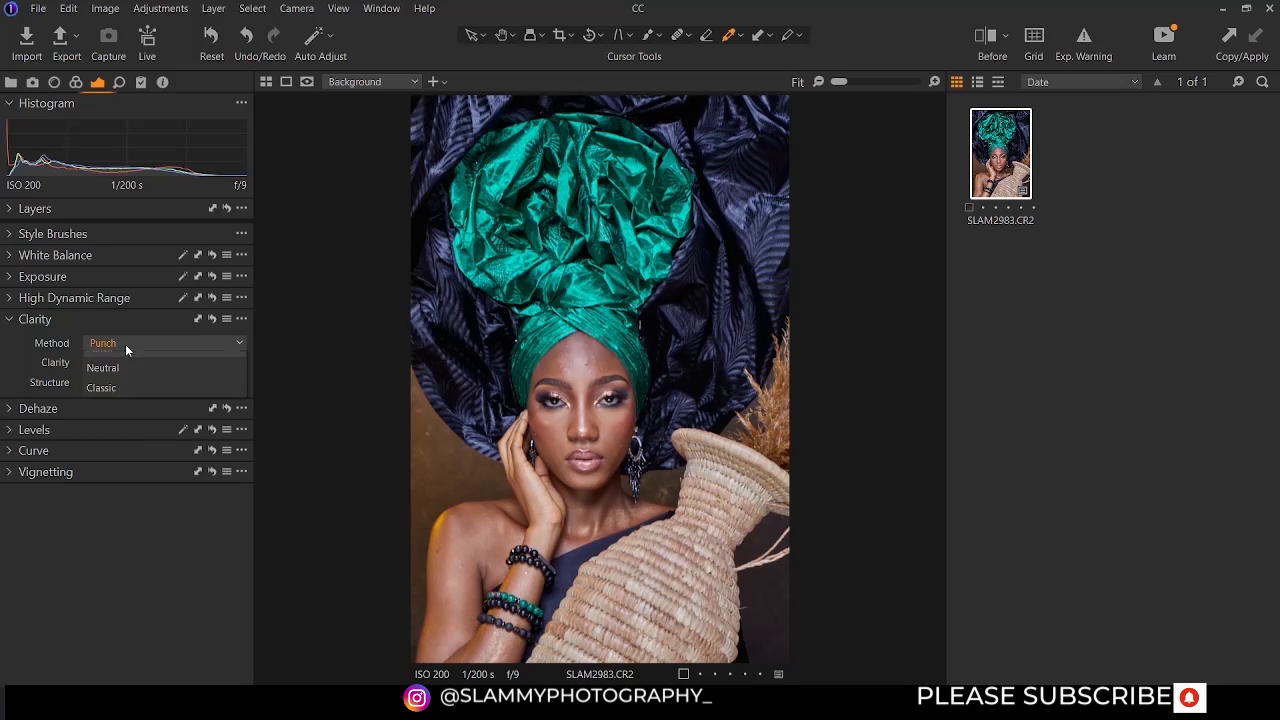
pyautogui.click(127, 398)
pyautogui.click(129, 345)
pyautogui.click(133, 408)
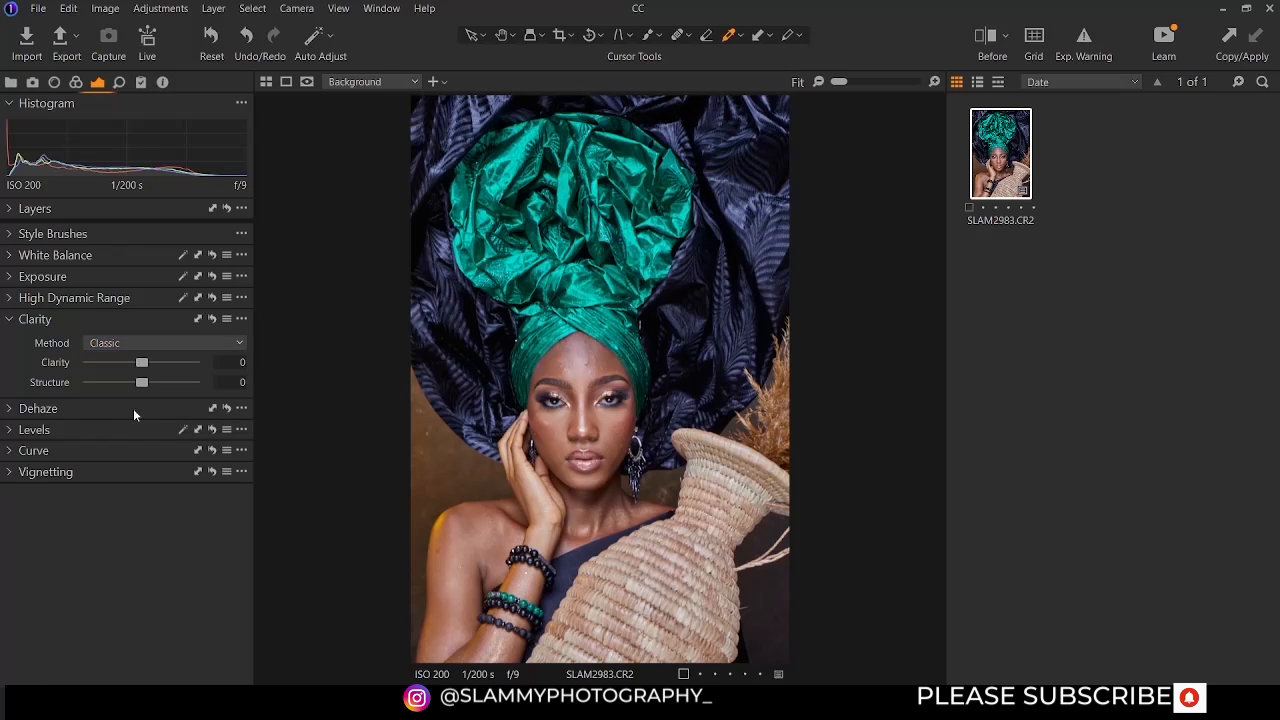
pyautogui.click(122, 342)
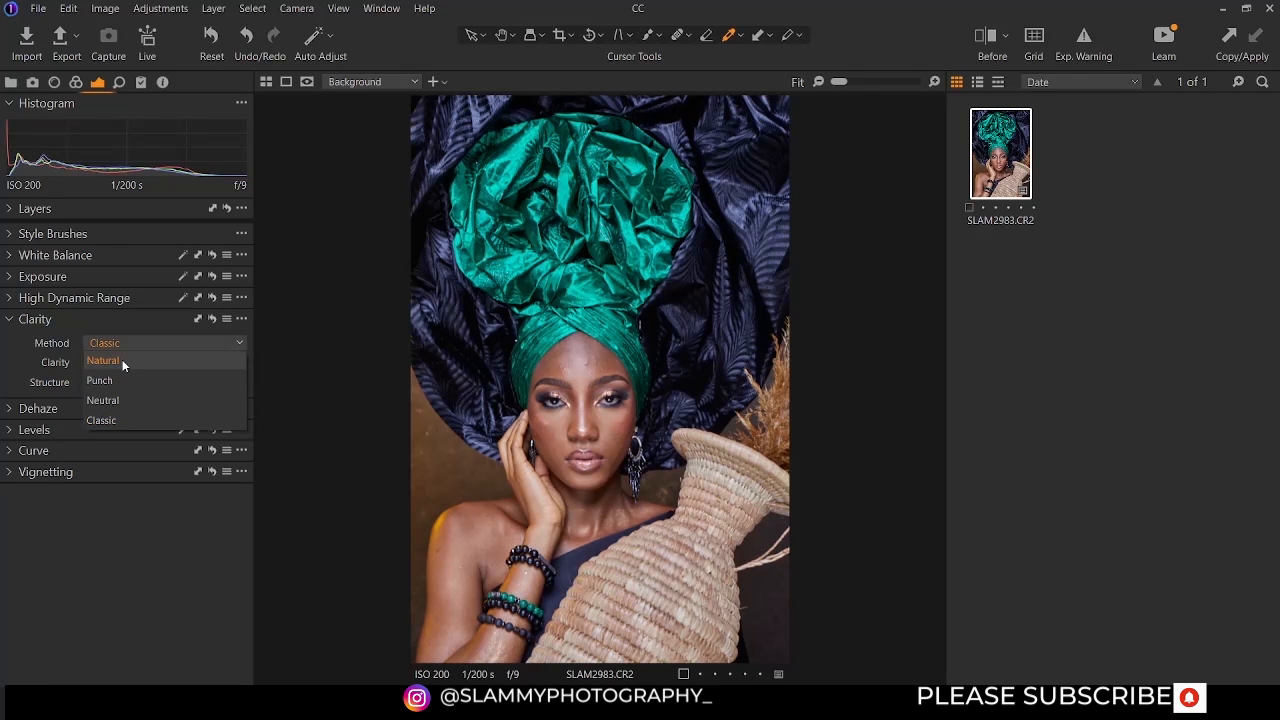
pyautogui.click(122, 360)
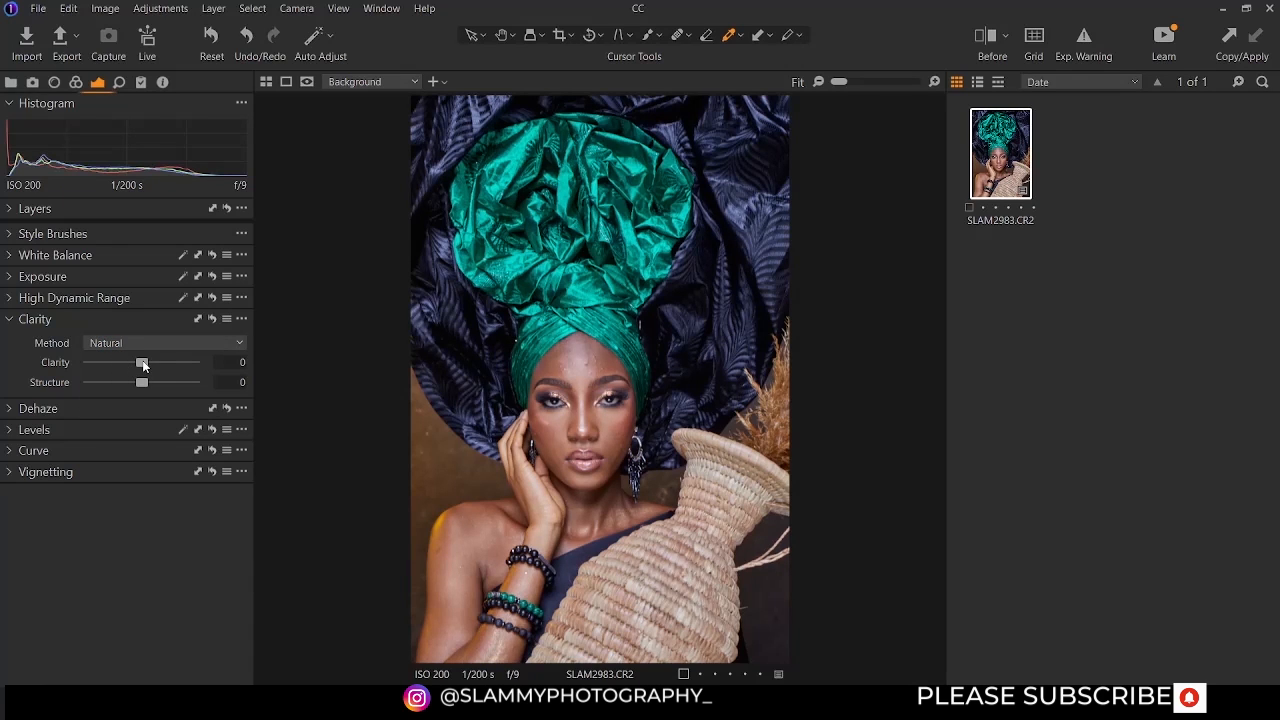
# Compare clarity at 46 with the Natural method and at -100 with Punch, and restore Natural with clarity 0
pyautogui.moveTo(143, 366); pyautogui.dragTo(166, 362)
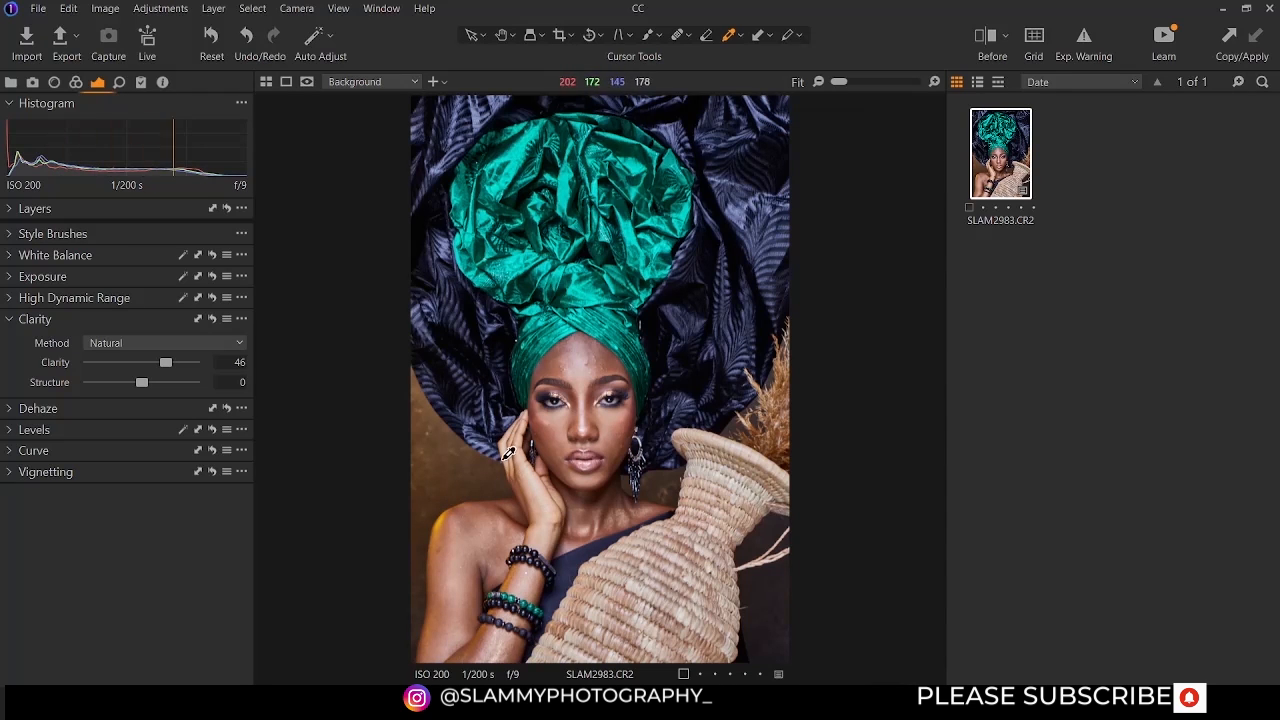
pyautogui.moveTo(166, 363); pyautogui.dragTo(129, 367)
pyautogui.click(128, 343)
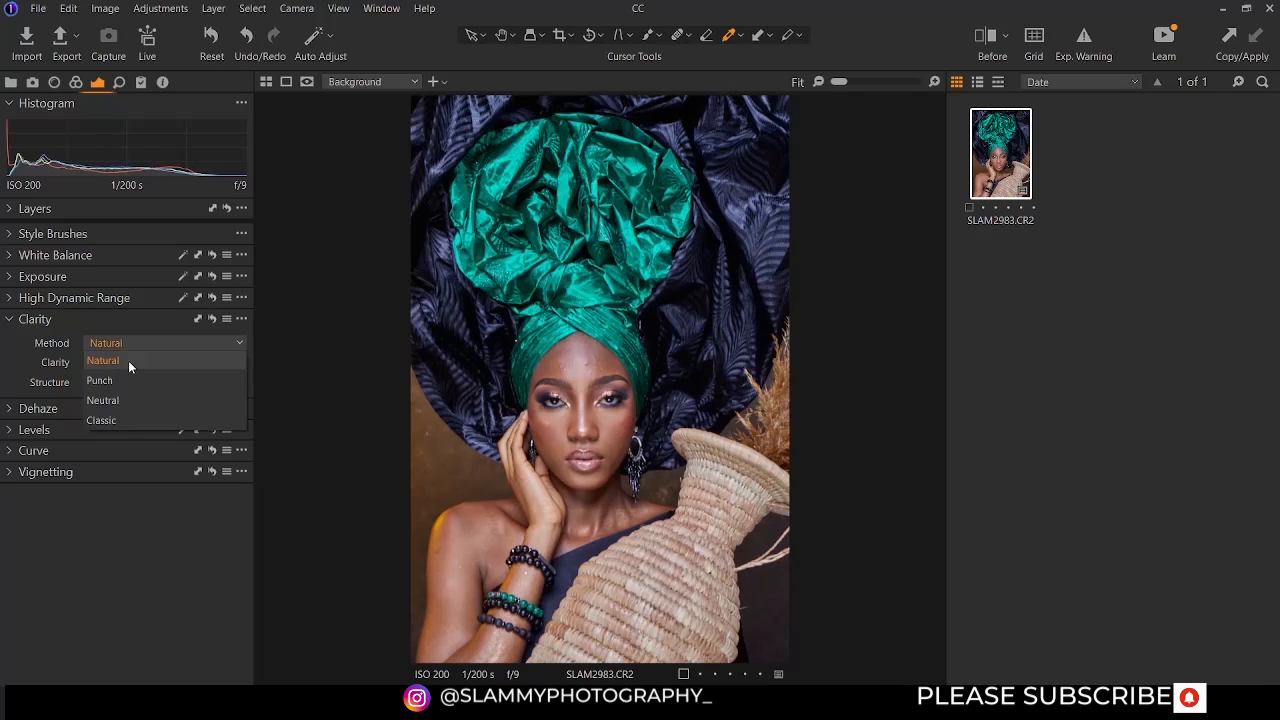
pyautogui.click(128, 380)
pyautogui.moveTo(135, 362); pyautogui.dragTo(63, 369)
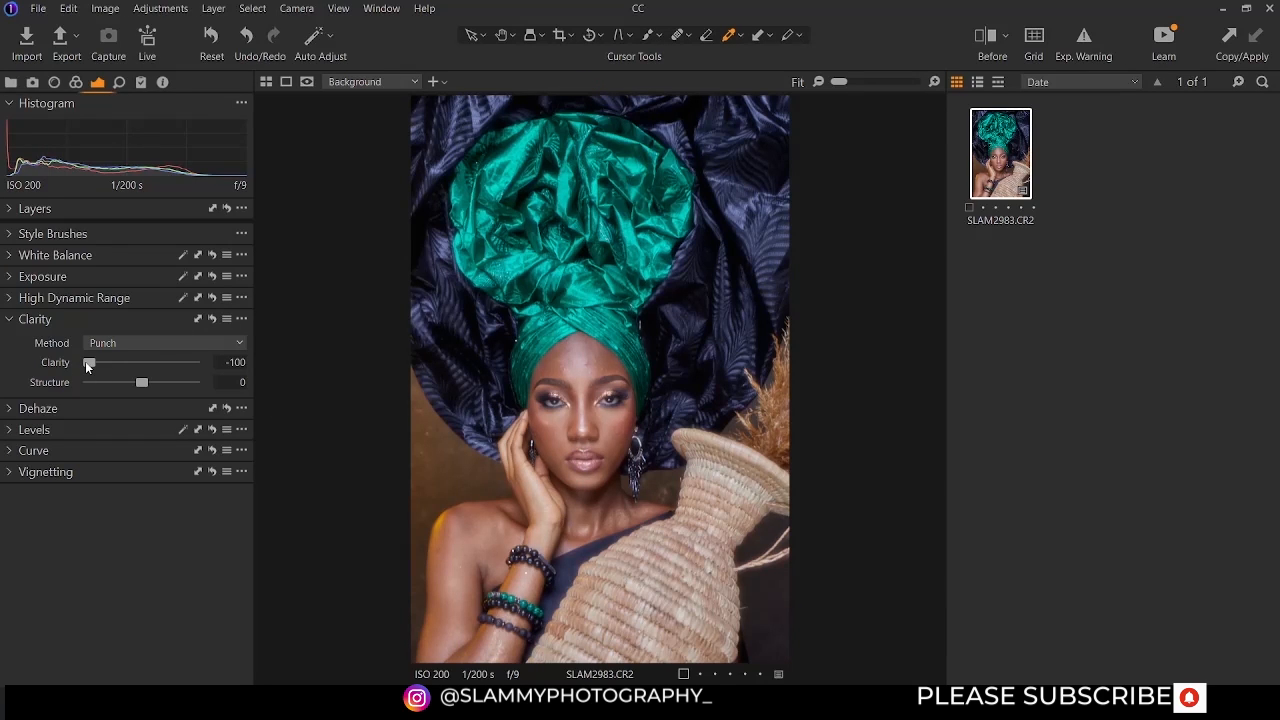
pyautogui.click(115, 346)
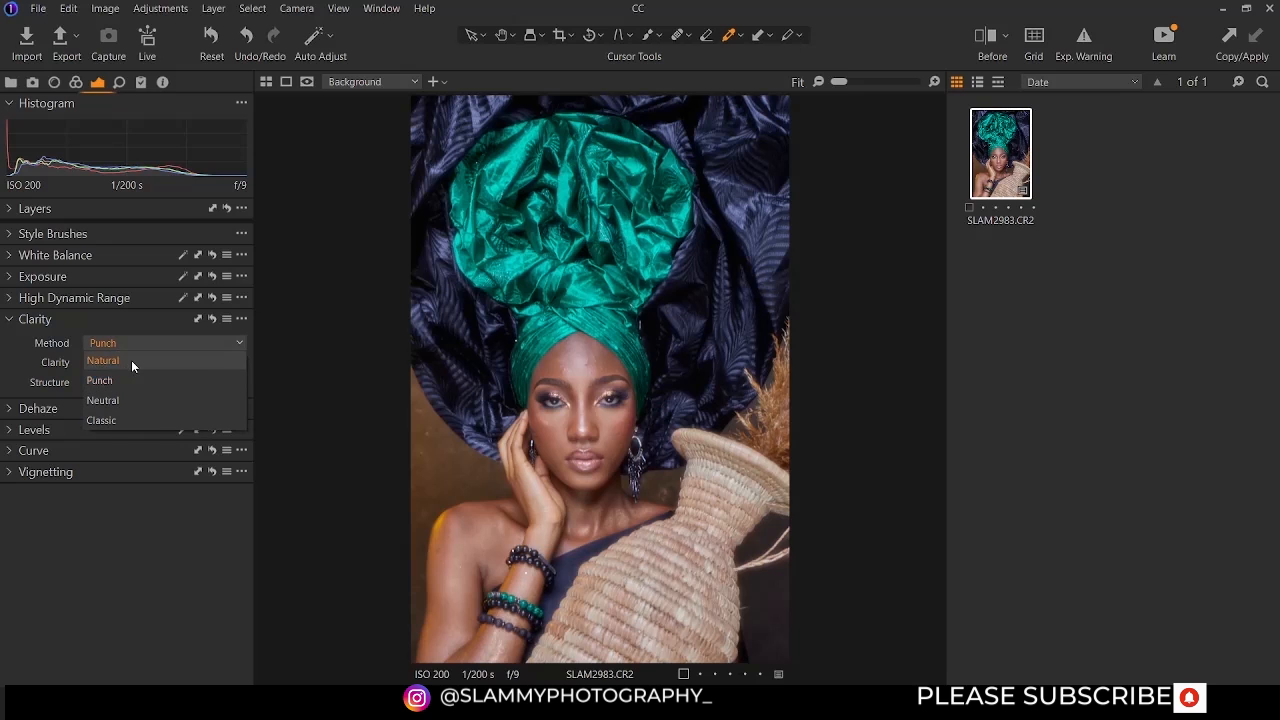
pyautogui.click(137, 360)
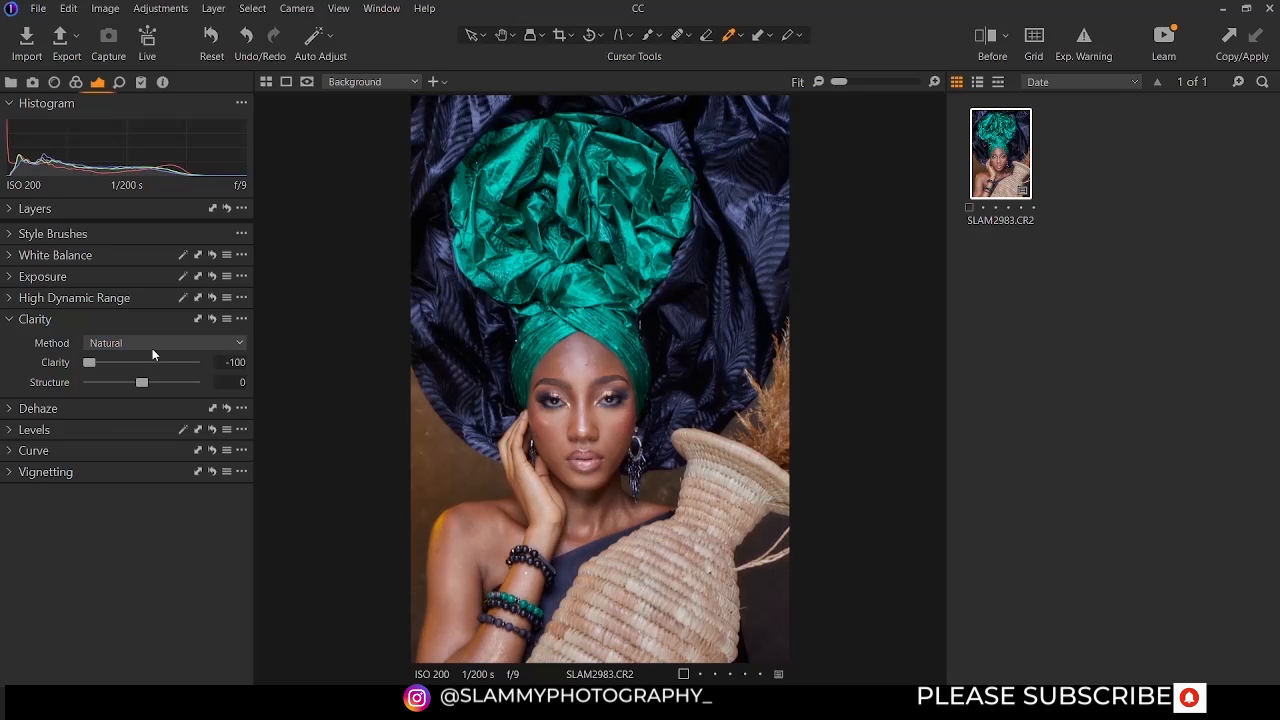
pyautogui.moveTo(91, 362); pyautogui.dragTo(147, 370)
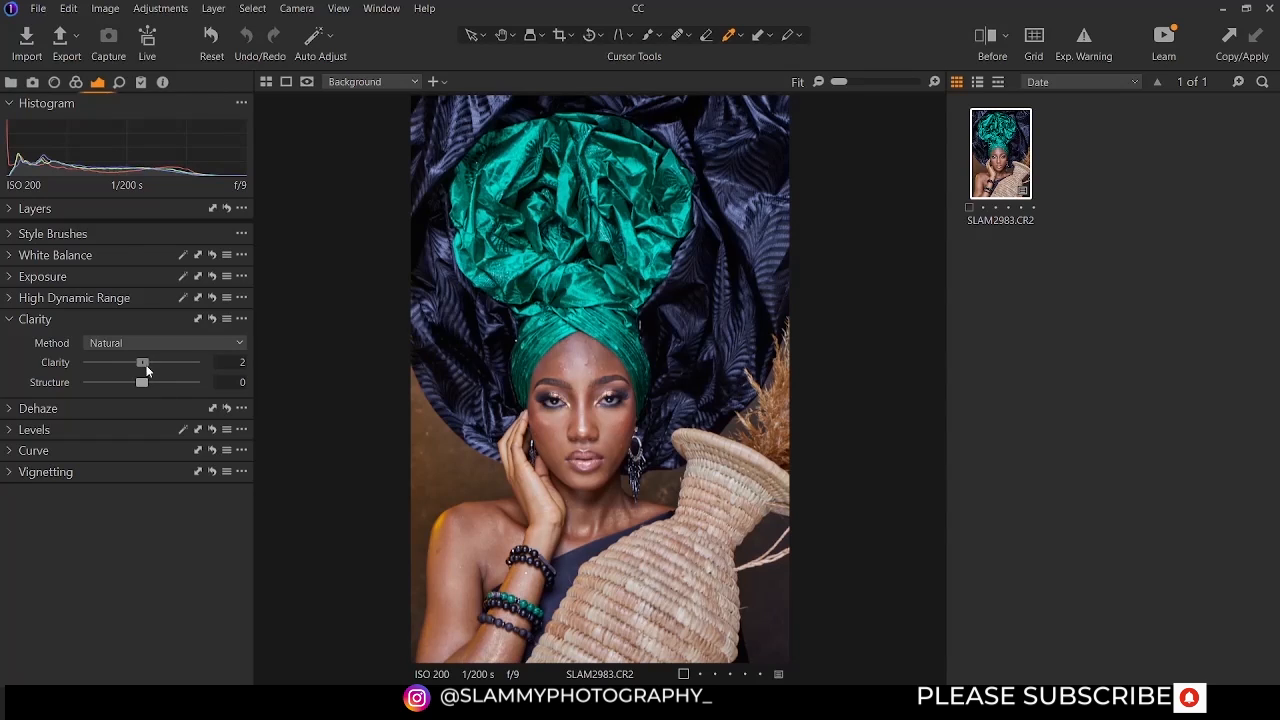
pyautogui.click(225, 364)
# Test the clarity structure at its maximum of 100, bring it back close to 0, and collapse the clarity settings
pyautogui.moveTo(142, 383); pyautogui.dragTo(211, 380)
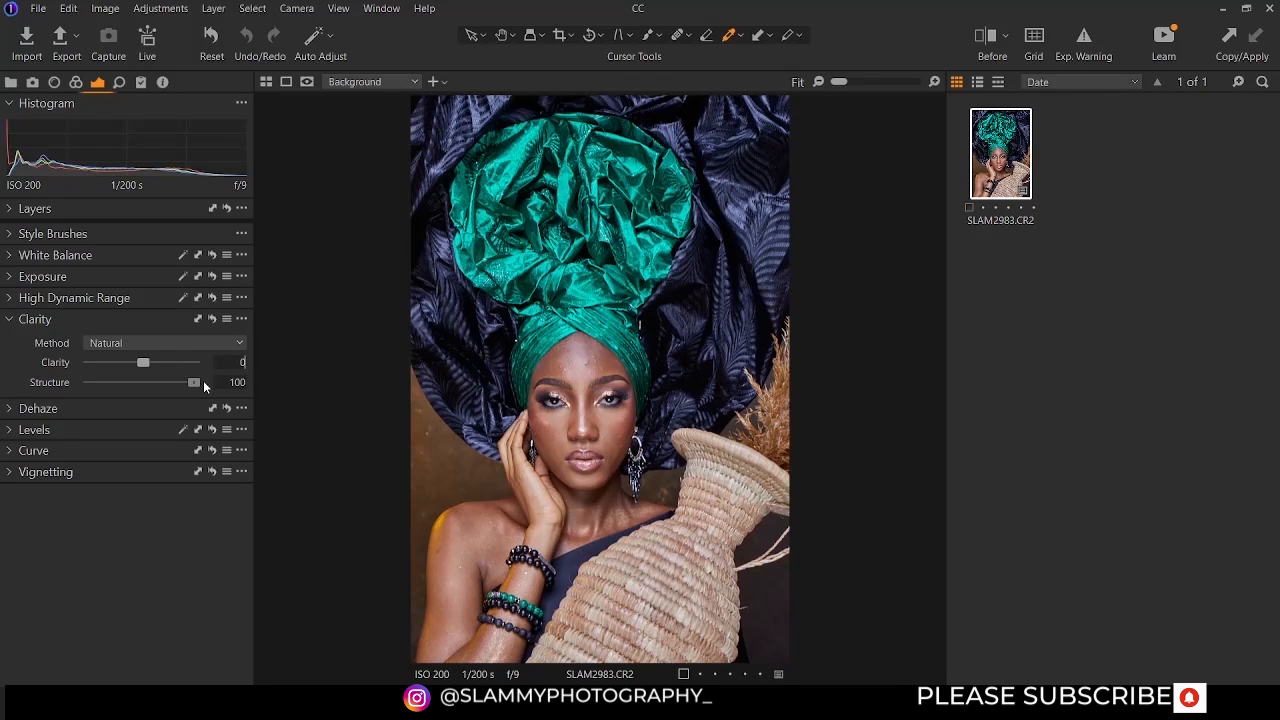
pyautogui.moveTo(203, 380); pyautogui.dragTo(253, 394)
pyautogui.moveTo(193, 389); pyautogui.dragTo(138, 388)
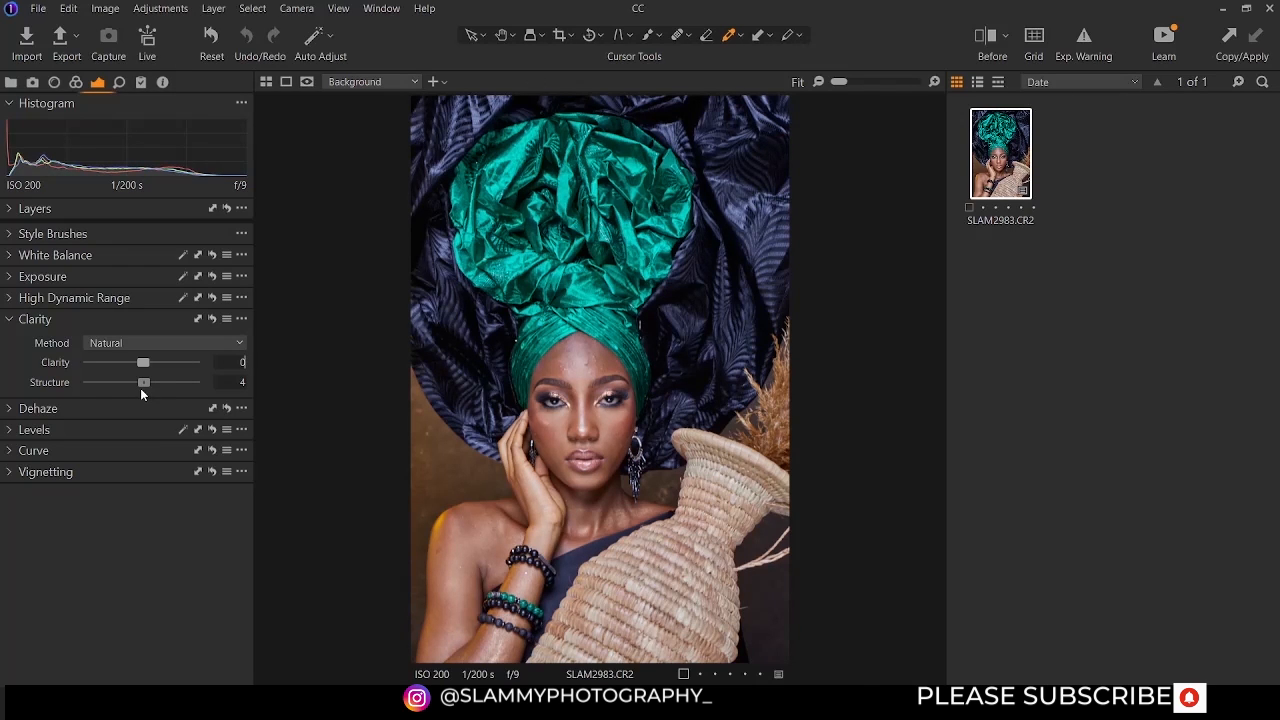
pyautogui.moveTo(140, 388); pyautogui.dragTo(144, 388)
pyautogui.click(12, 320)
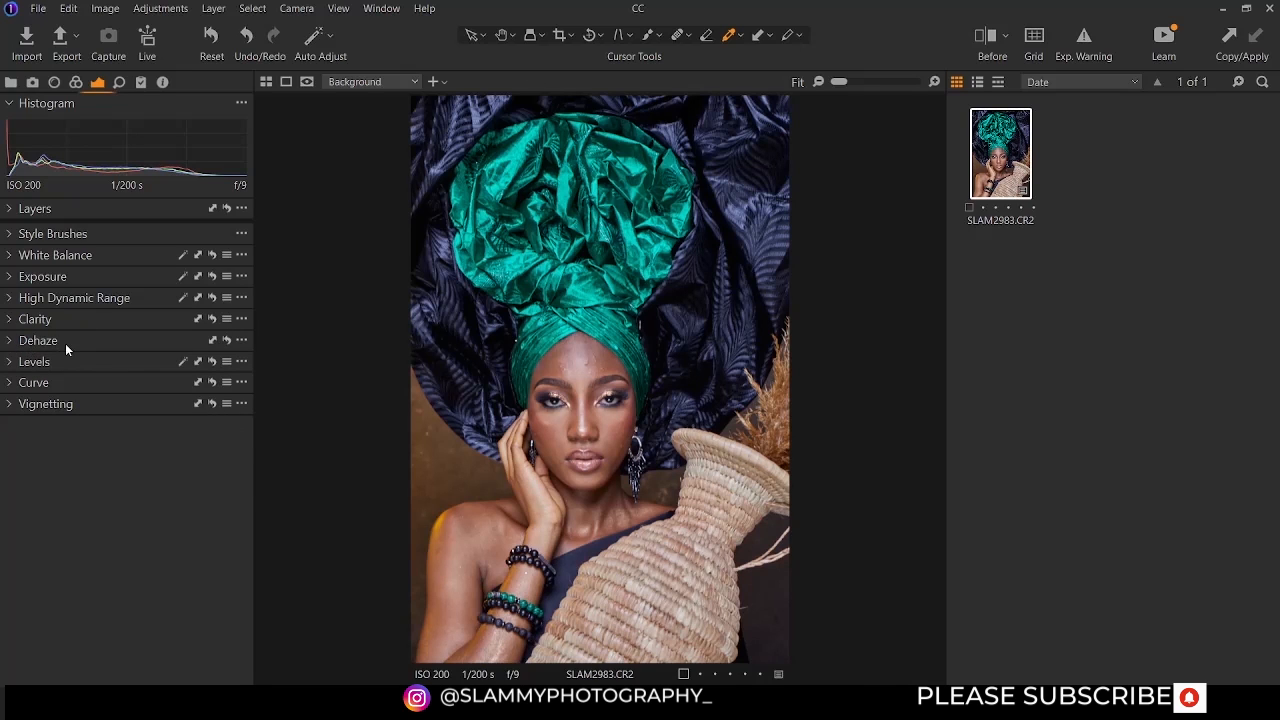
# Try out dehaze amounts such as -4 and 18 on the portrait, and reset the amount to 0
pyautogui.click(10, 342)
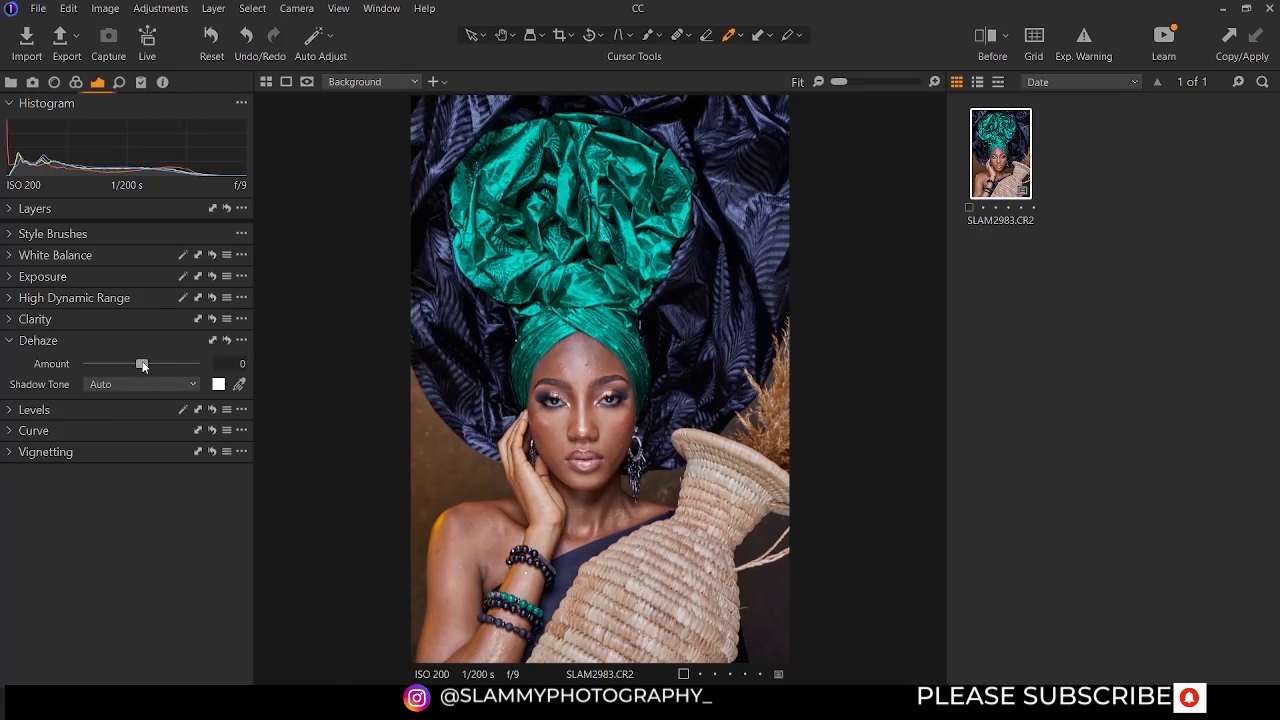
pyautogui.moveTo(146, 363)
pyautogui.mouseDown()
pyautogui.moveTo(178, 366)
pyautogui.moveTo(140, 377)
pyautogui.mouseUp()
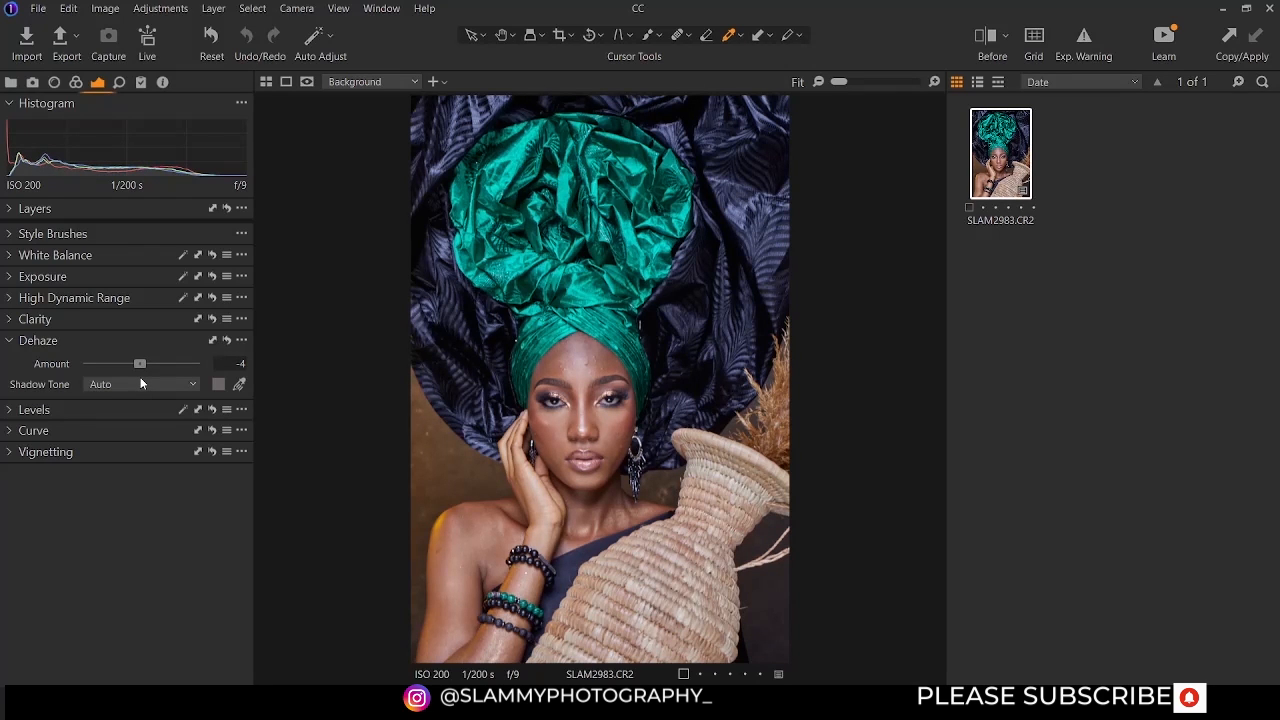
pyautogui.moveTo(140, 380)
pyautogui.mouseDown()
pyautogui.moveTo(78, 381)
pyautogui.moveTo(141, 389)
pyautogui.mouseUp()
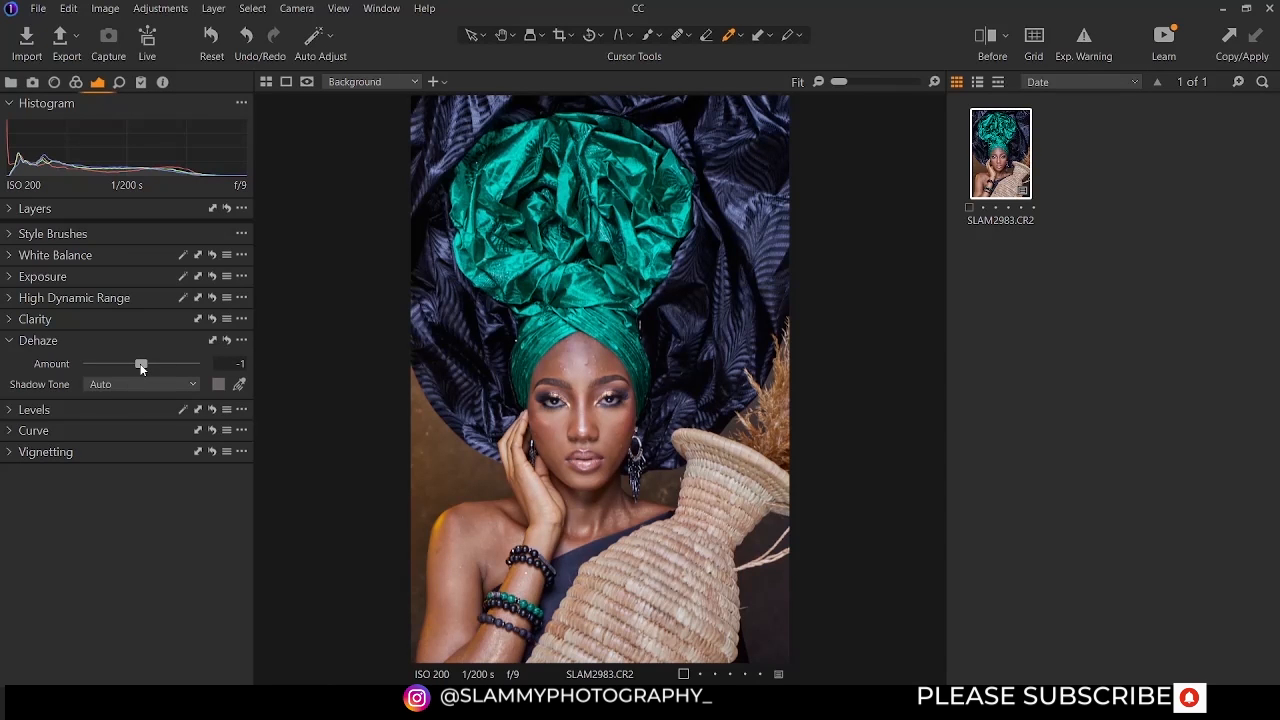
pyautogui.moveTo(134, 366); pyautogui.dragTo(151, 394)
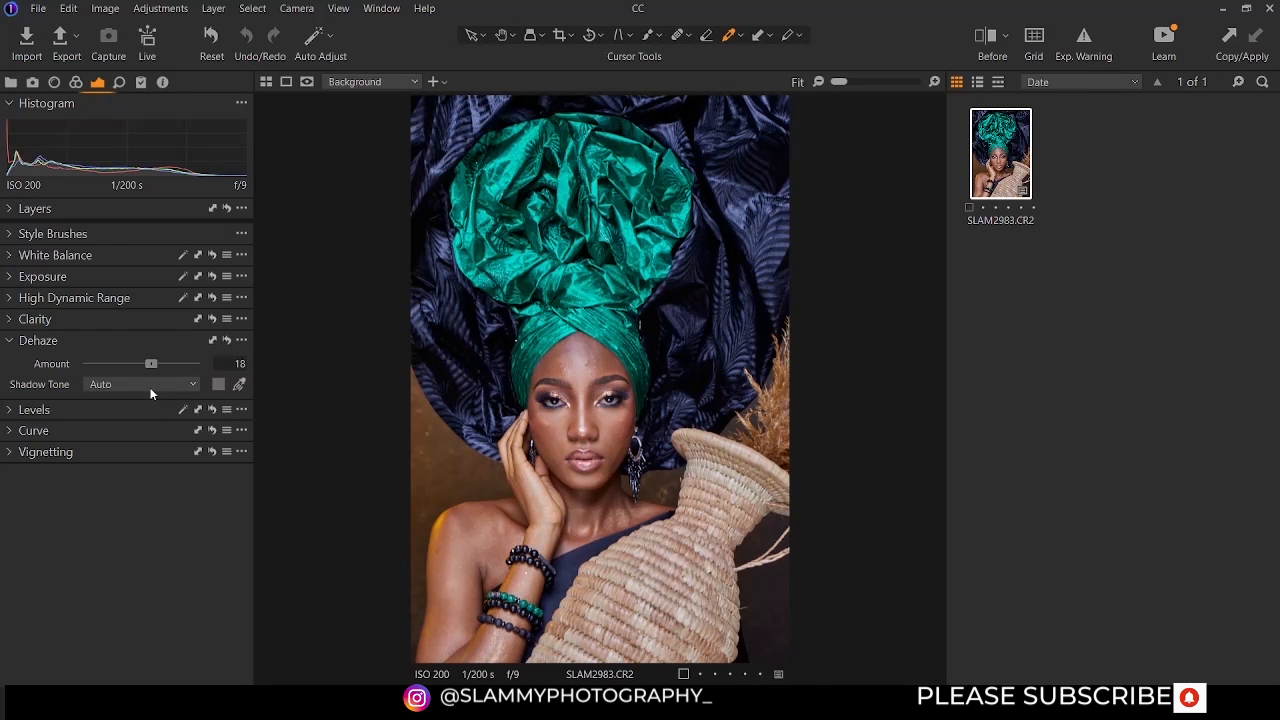
pyautogui.click(238, 364)
pyautogui.write('0')
pyautogui.press('Return')
# Try a manual dehaze shadow tone sampled from the face, restore Auto, and collapse the dehaze settings
pyautogui.click(116, 384)
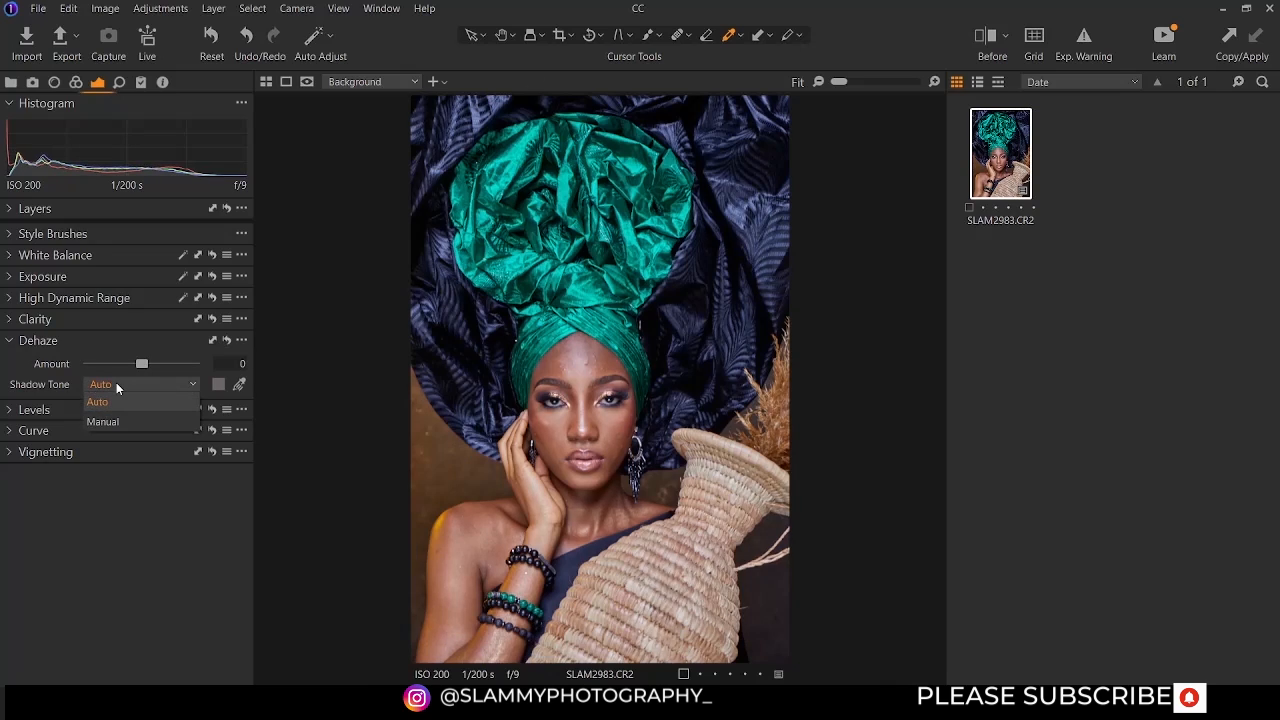
pyautogui.click(116, 421)
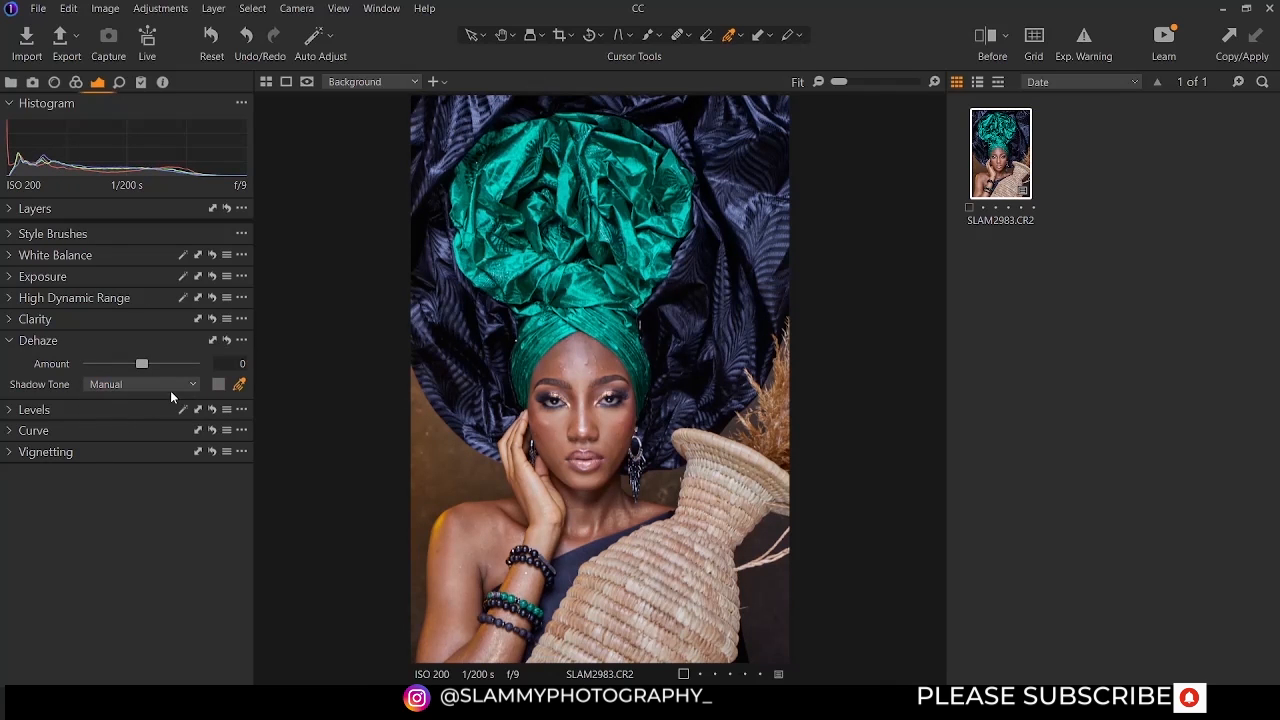
pyautogui.click(240, 386)
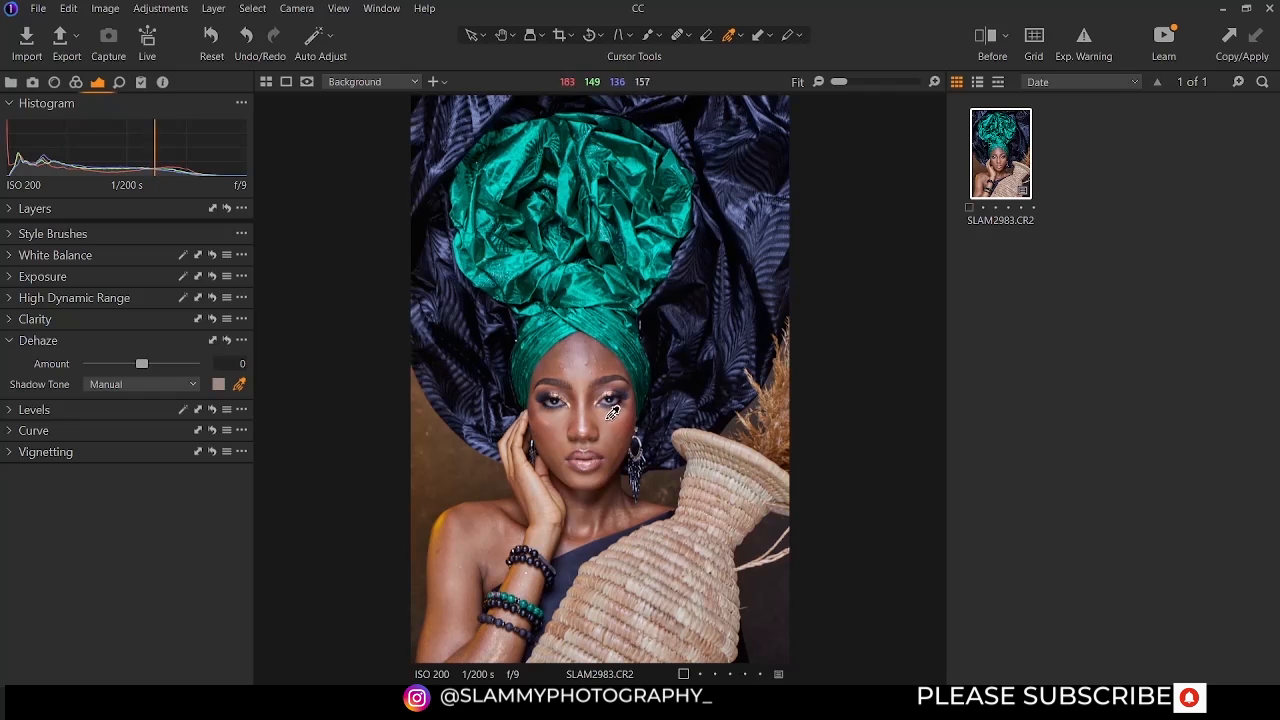
pyautogui.click(537, 416)
pyautogui.click(117, 386)
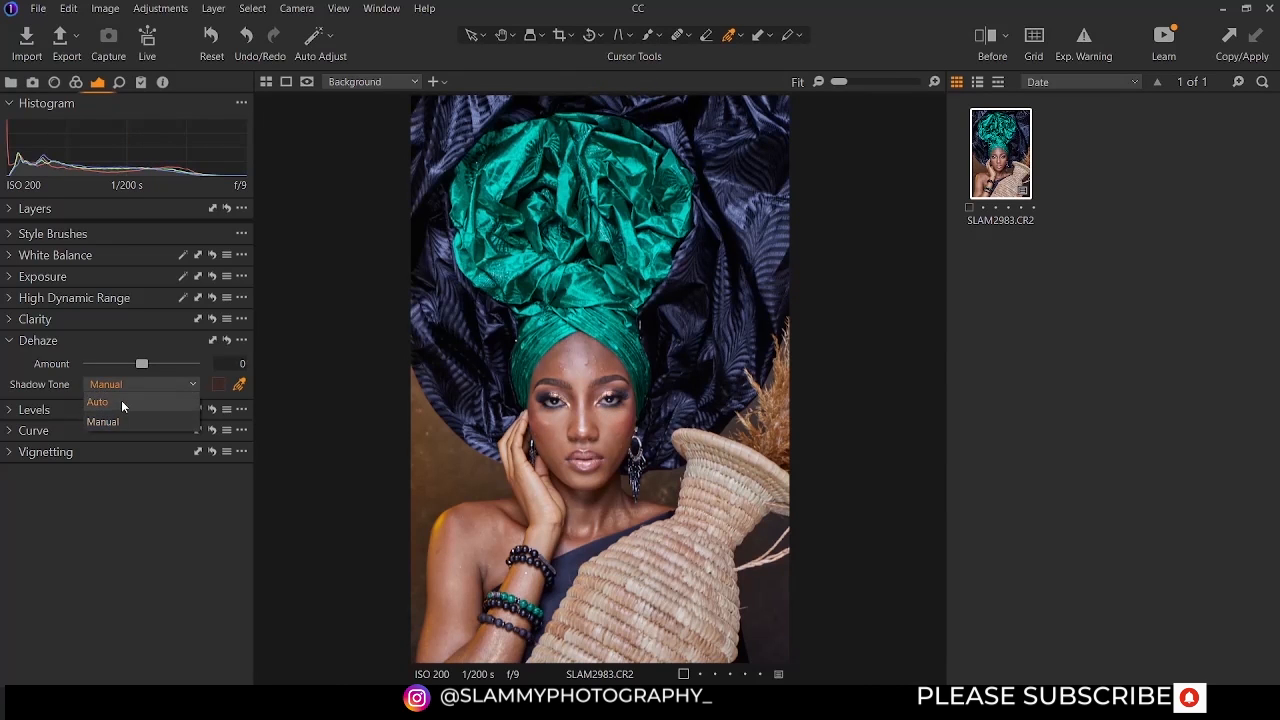
pyautogui.click(122, 400)
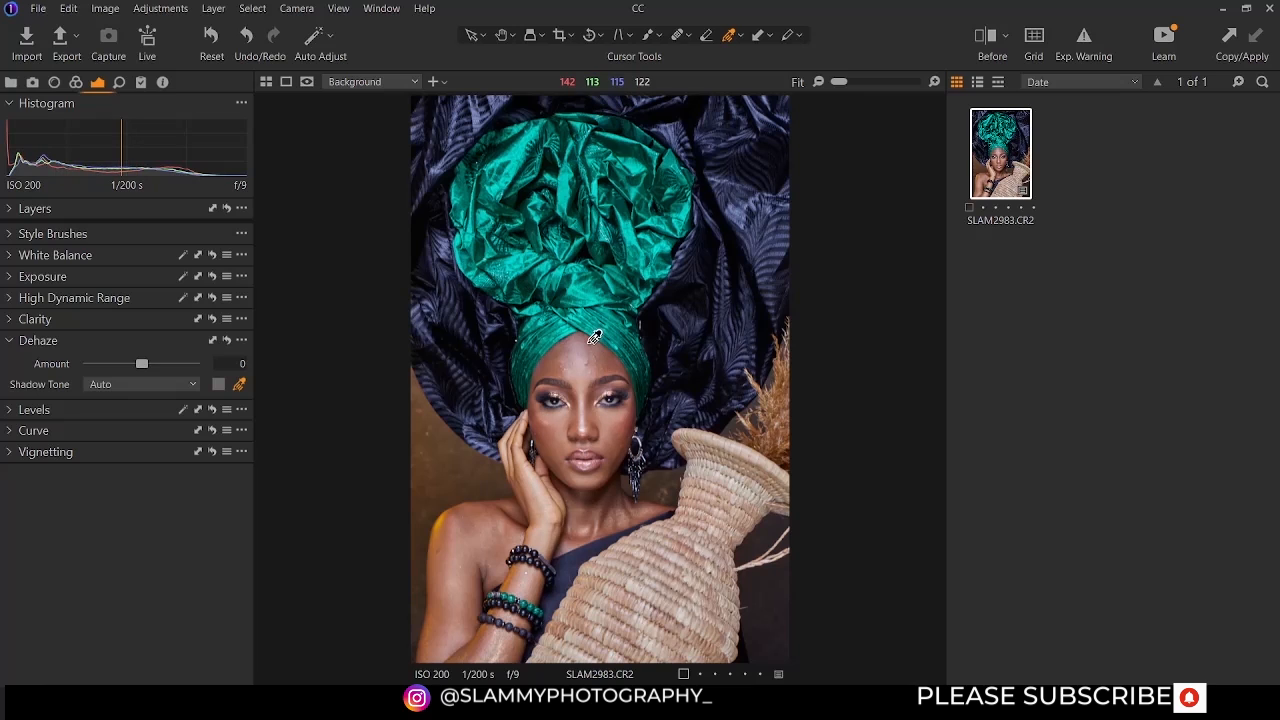
pyautogui.click(10, 342)
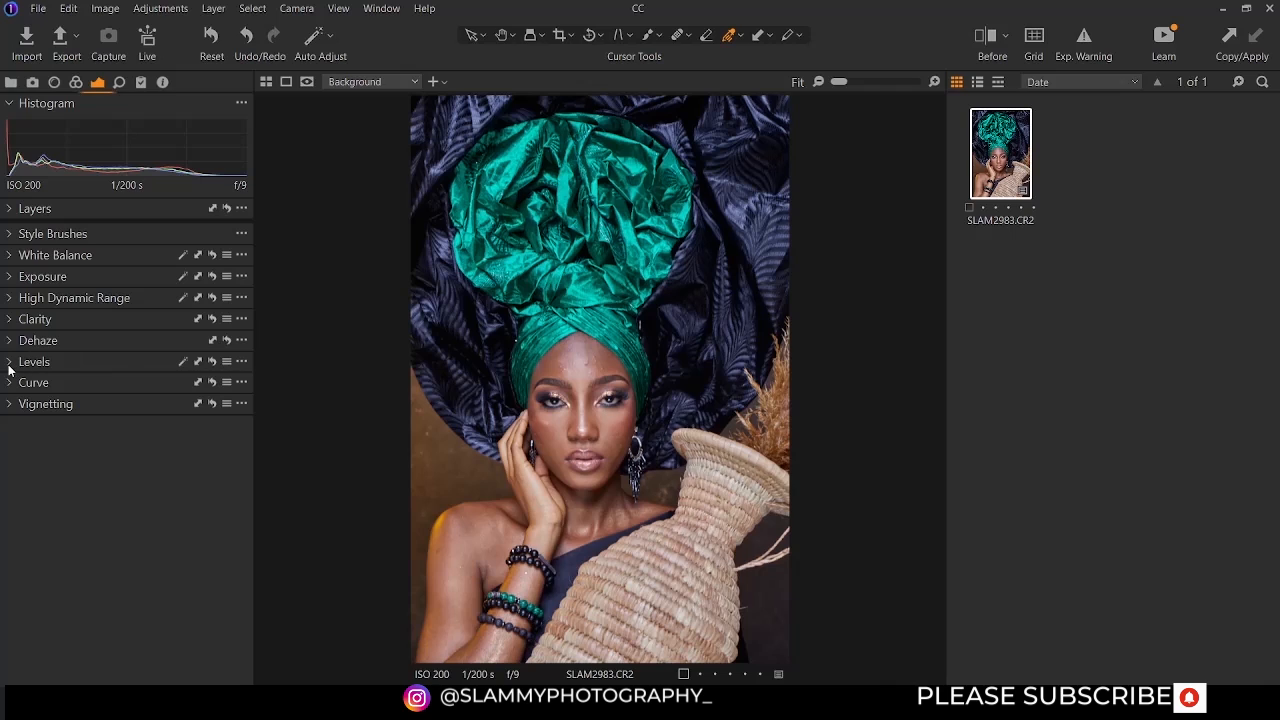
# Expand the Levels settings, try a shadow input level of 11, and bring it back to 0
pyautogui.click(83, 362)
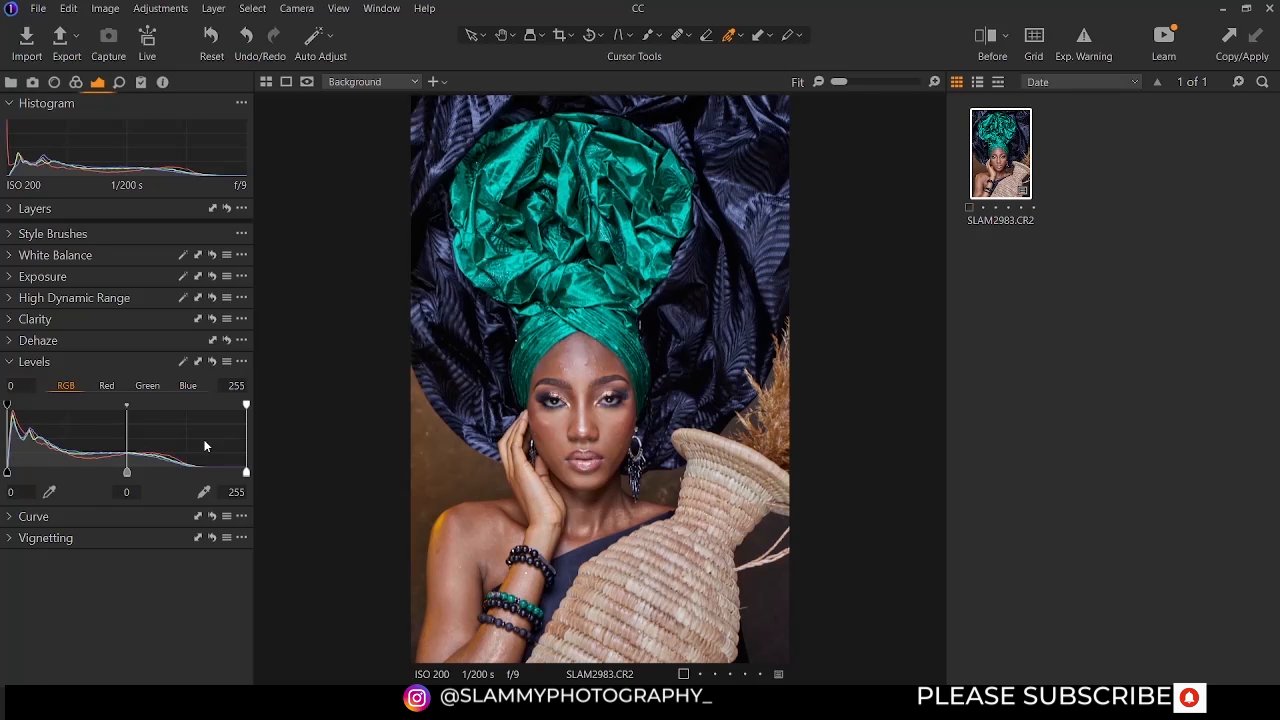
pyautogui.moveTo(8, 472); pyautogui.dragTo(4, 479)
pyautogui.moveTo(9, 476); pyautogui.dragTo(19, 475)
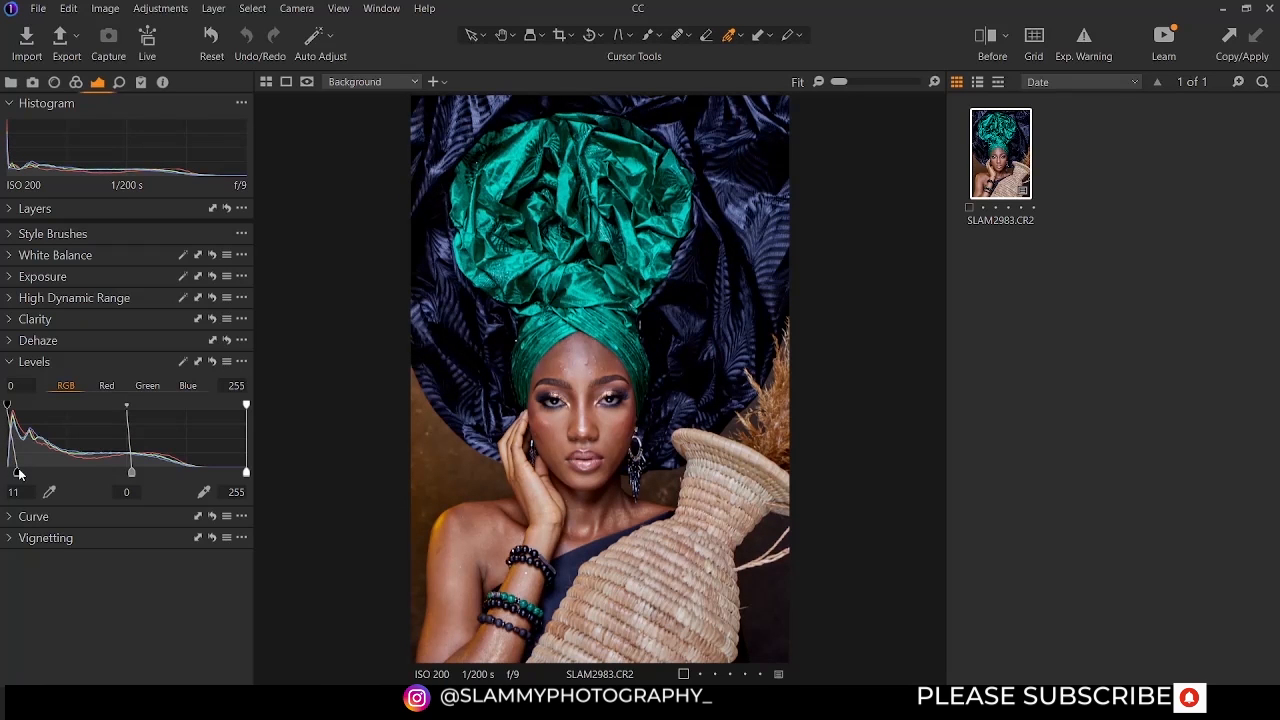
pyautogui.moveTo(19, 474); pyautogui.dragTo(4, 475)
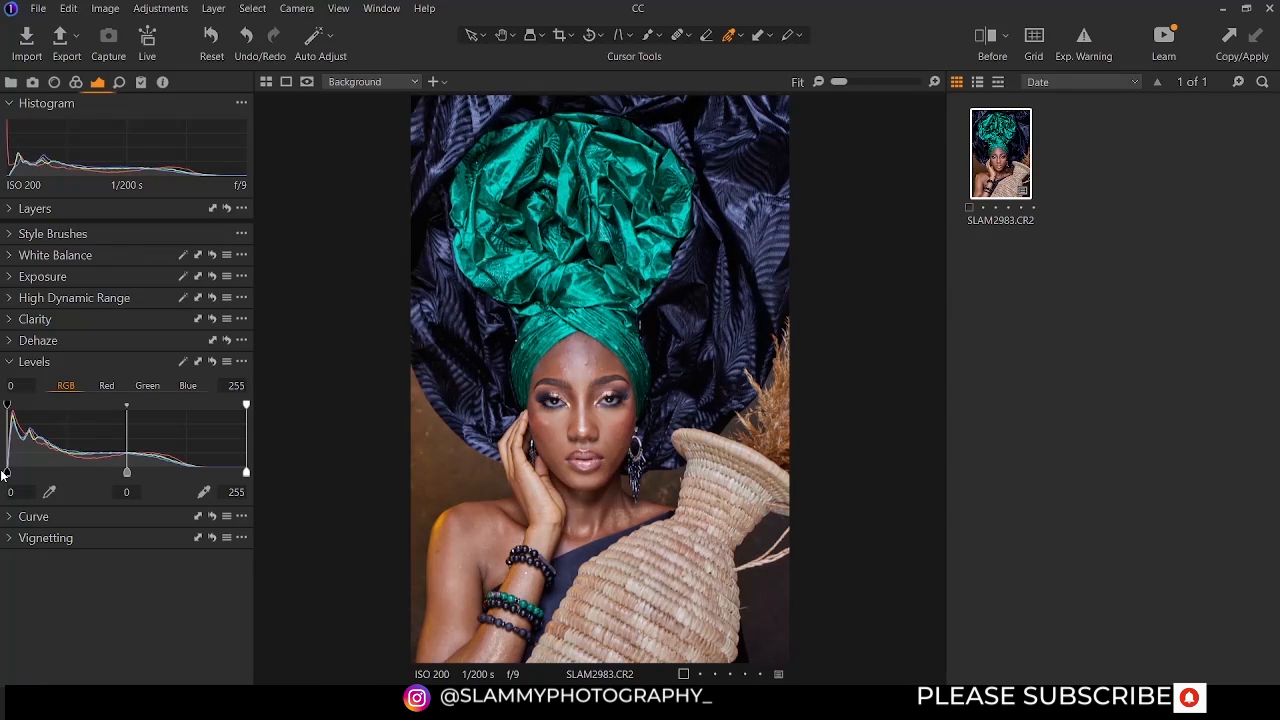
# Review the existing Exposure and High Dynamic Range adjustments, and collapse both groups again
pyautogui.click(9, 278)
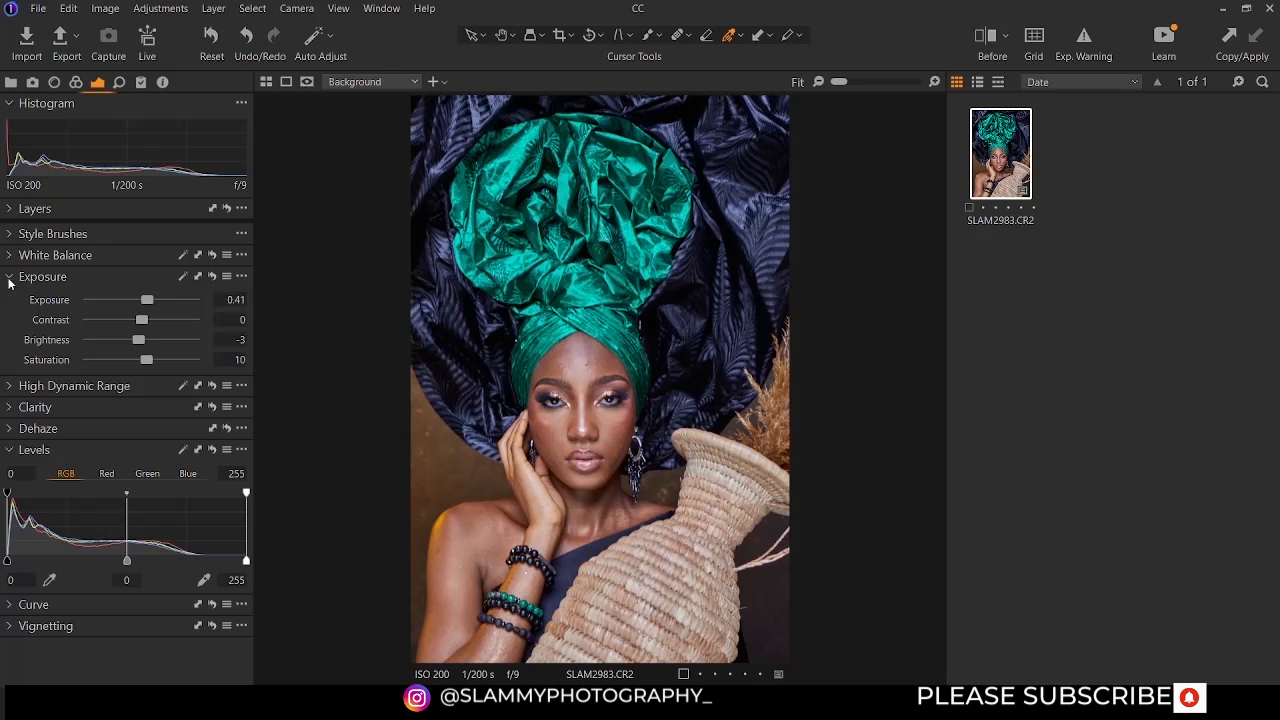
pyautogui.click(9, 279)
pyautogui.click(9, 279)
pyautogui.click(9, 280)
pyautogui.click(10, 298)
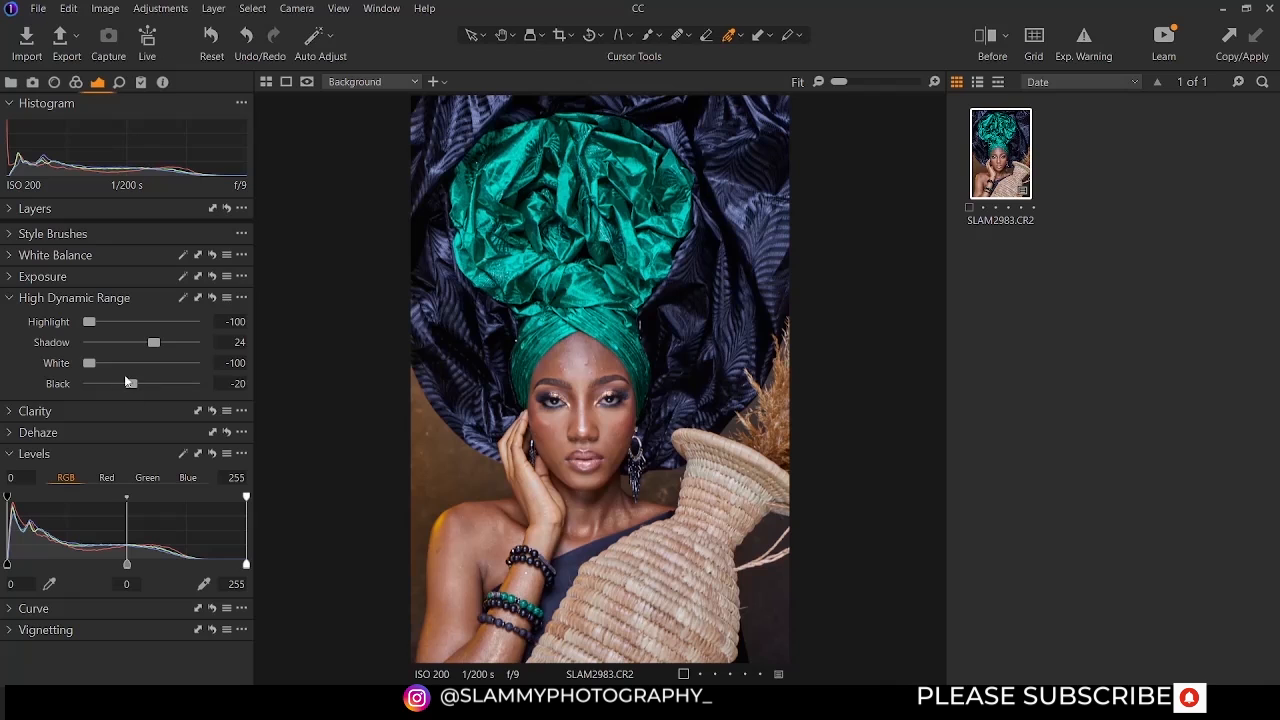
pyautogui.click(14, 298)
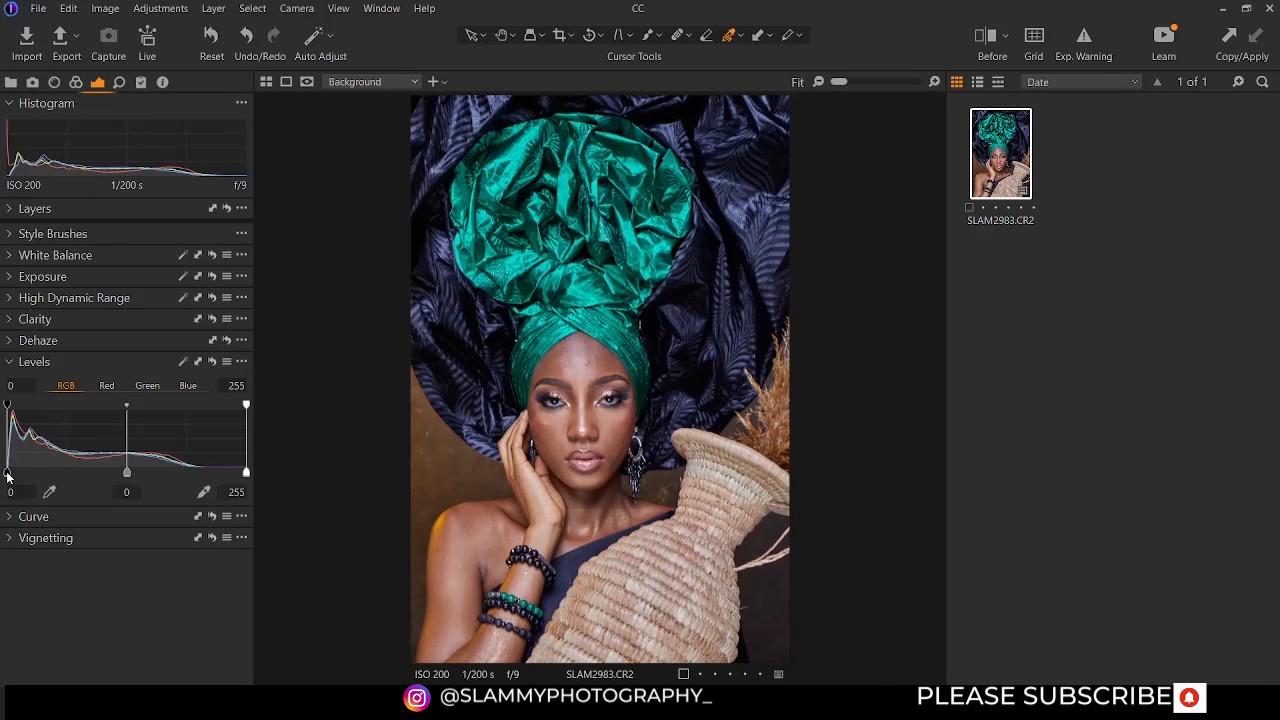
# Try a levels shadow input of 38 and a shadow output of 4, restore both to 0, and recheck the High Dynamic Range settings
pyautogui.moveTo(7, 475); pyautogui.dragTo(43, 471)
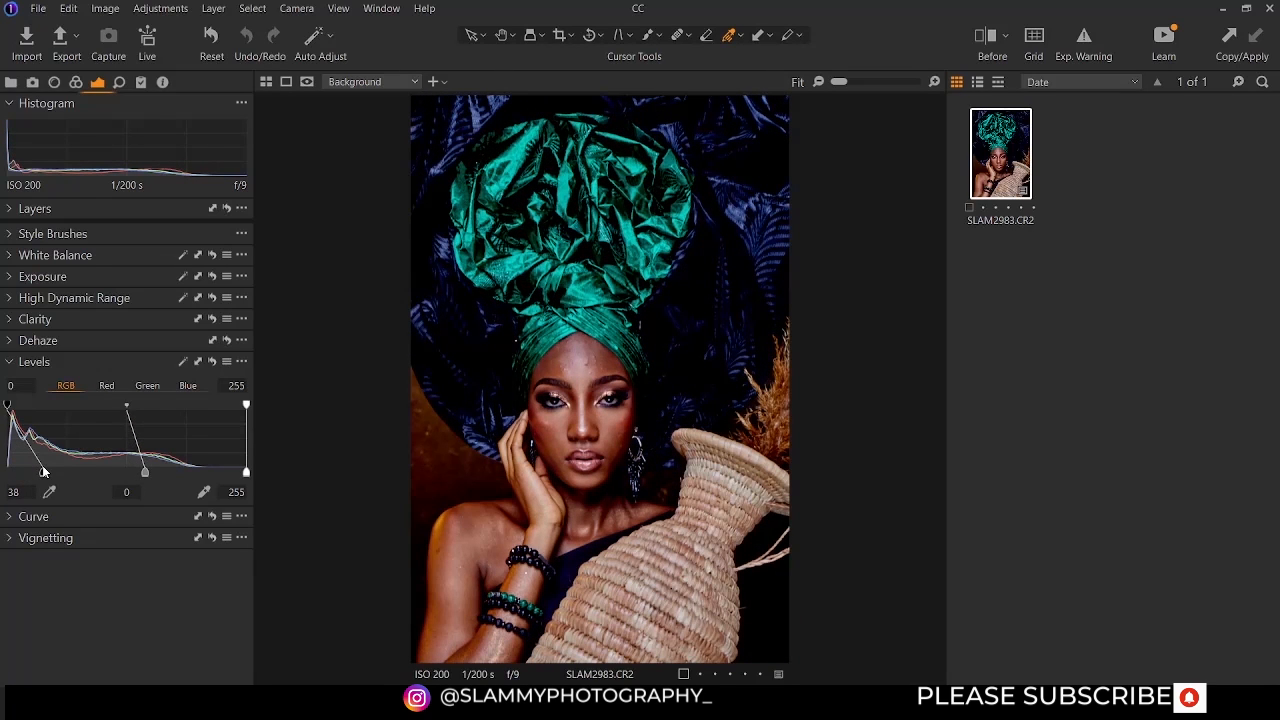
pyautogui.moveTo(43, 471); pyautogui.dragTo(7, 473)
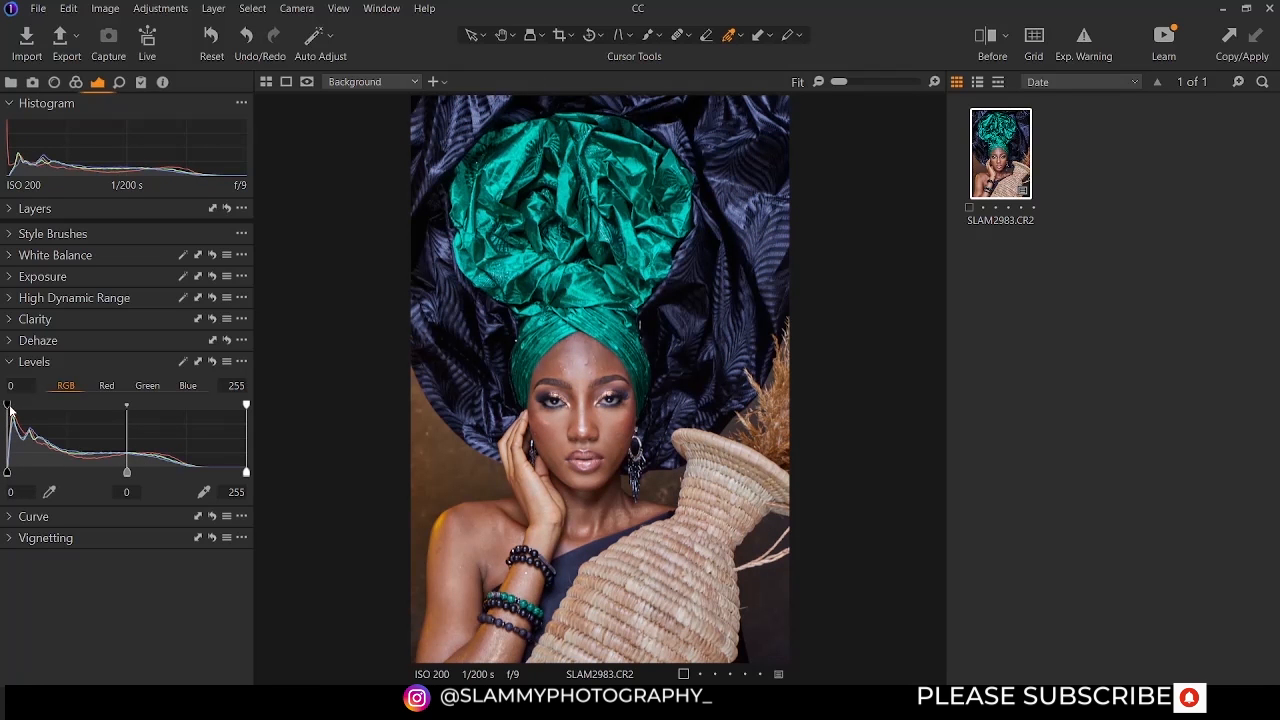
pyautogui.moveTo(7, 406)
pyautogui.mouseDown()
pyautogui.moveTo(32, 407)
pyautogui.moveTo(7, 406)
pyautogui.mouseUp()
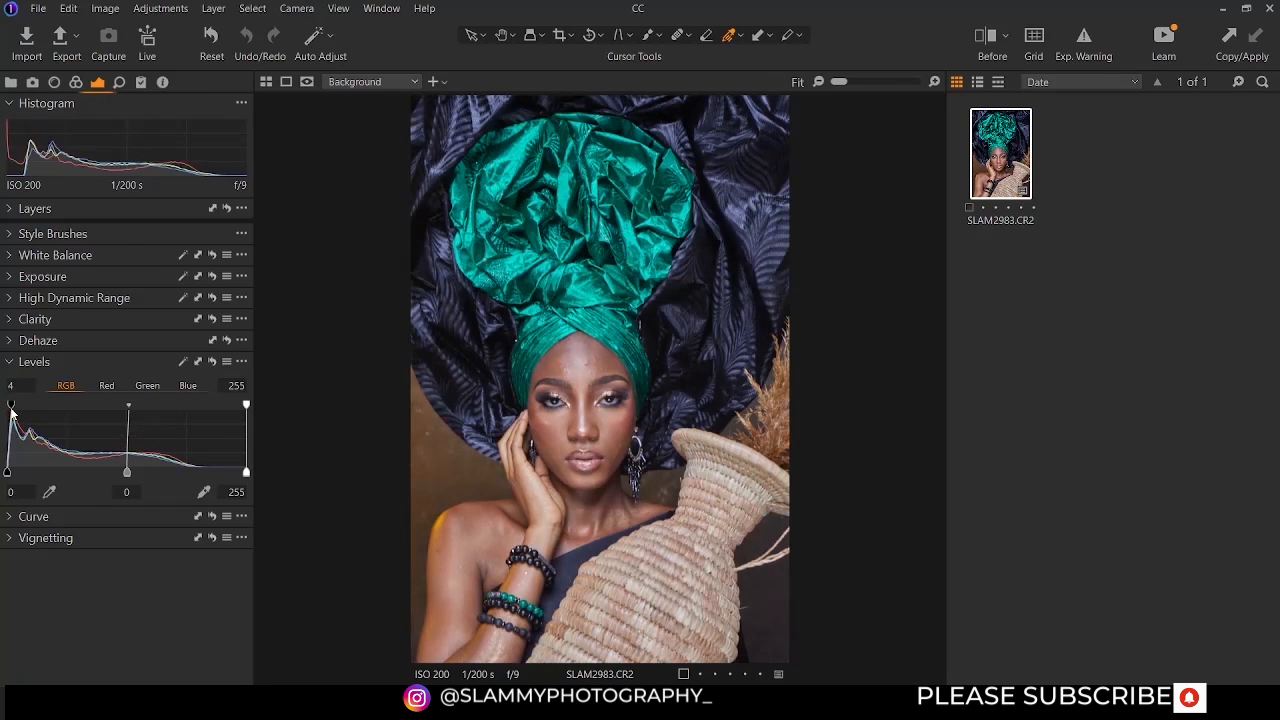
pyautogui.click(14, 299)
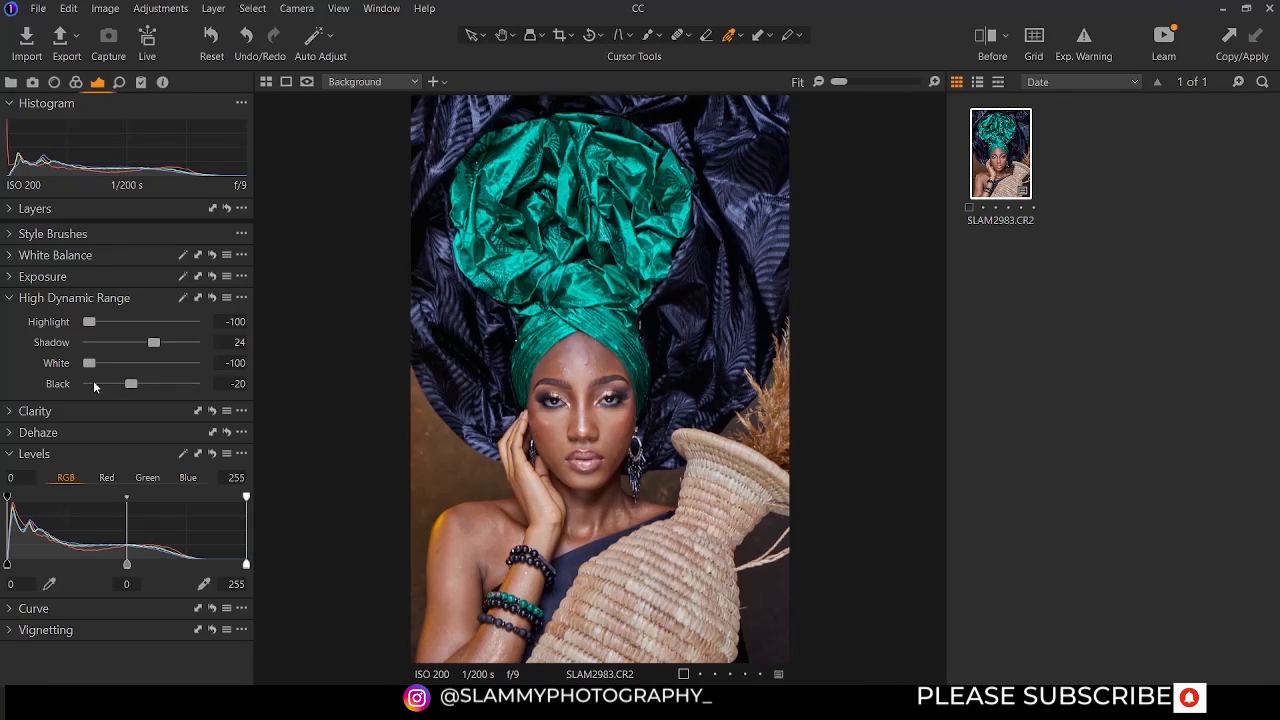
pyautogui.click(13, 299)
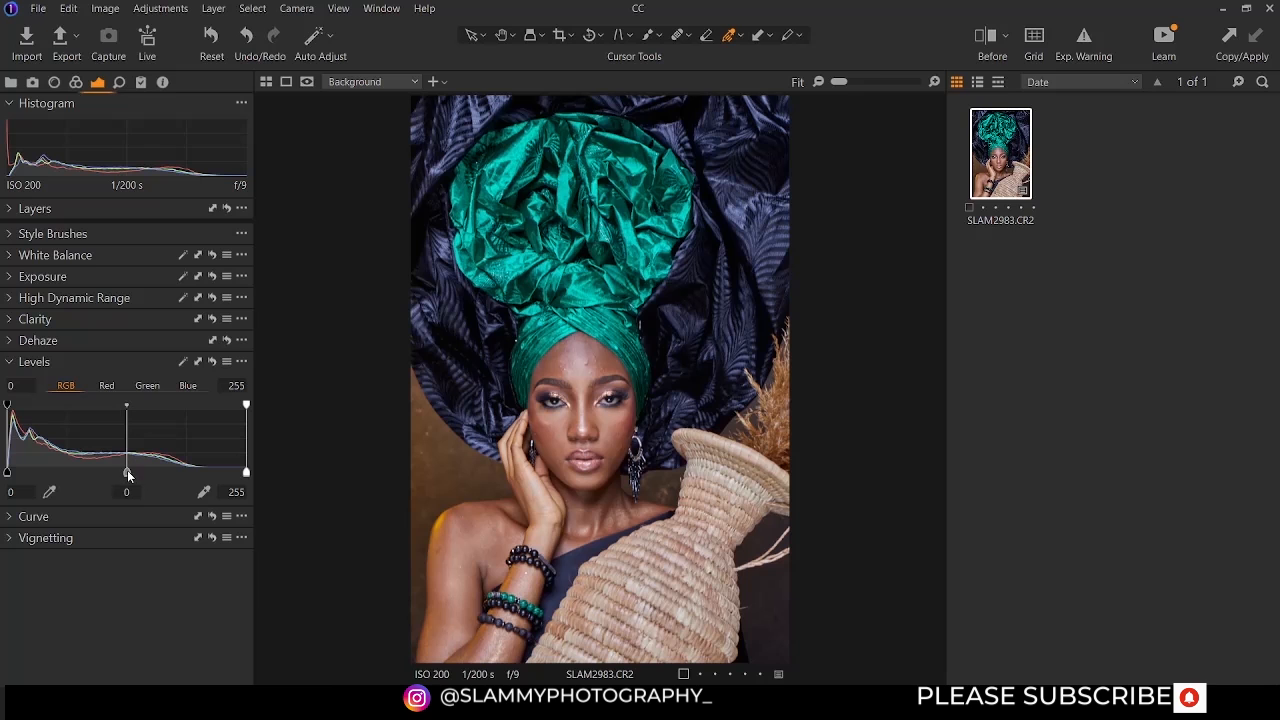
# Test the levels midtone at 0.33 and -0.2, and set it to -0.04
pyautogui.moveTo(127, 473); pyautogui.dragTo(99, 474)
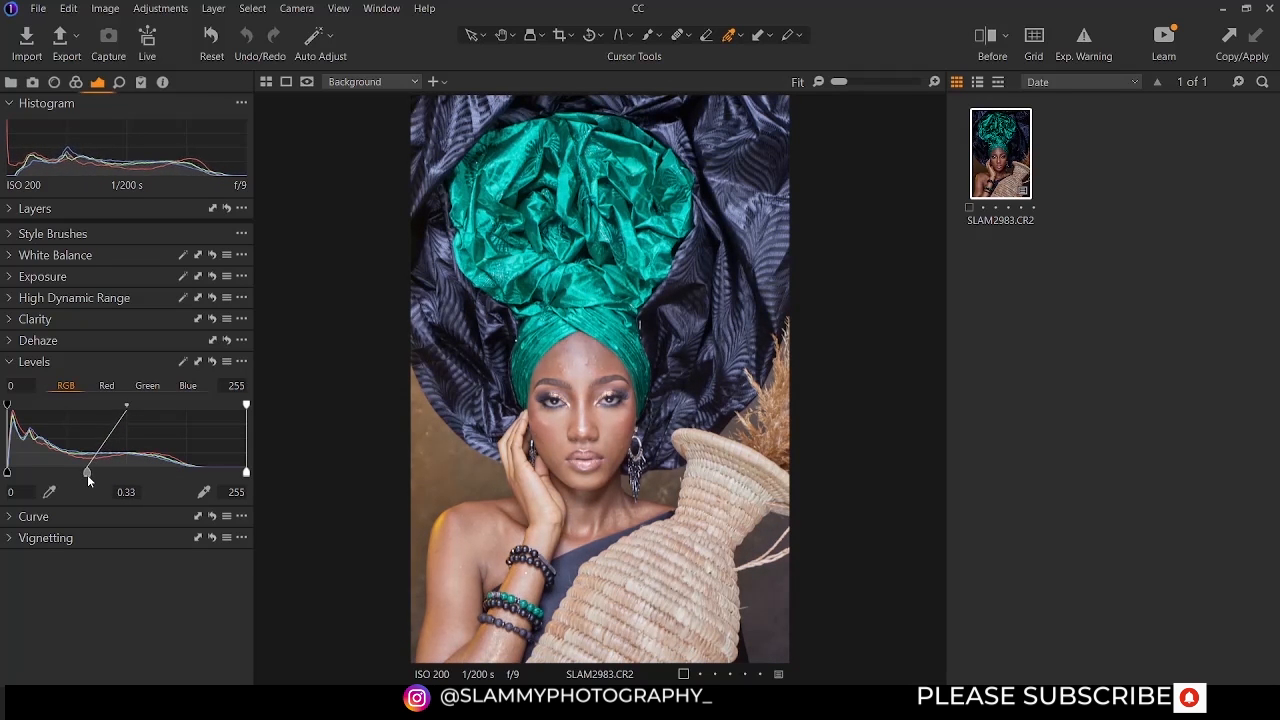
pyautogui.moveTo(99, 478); pyautogui.dragTo(150, 472)
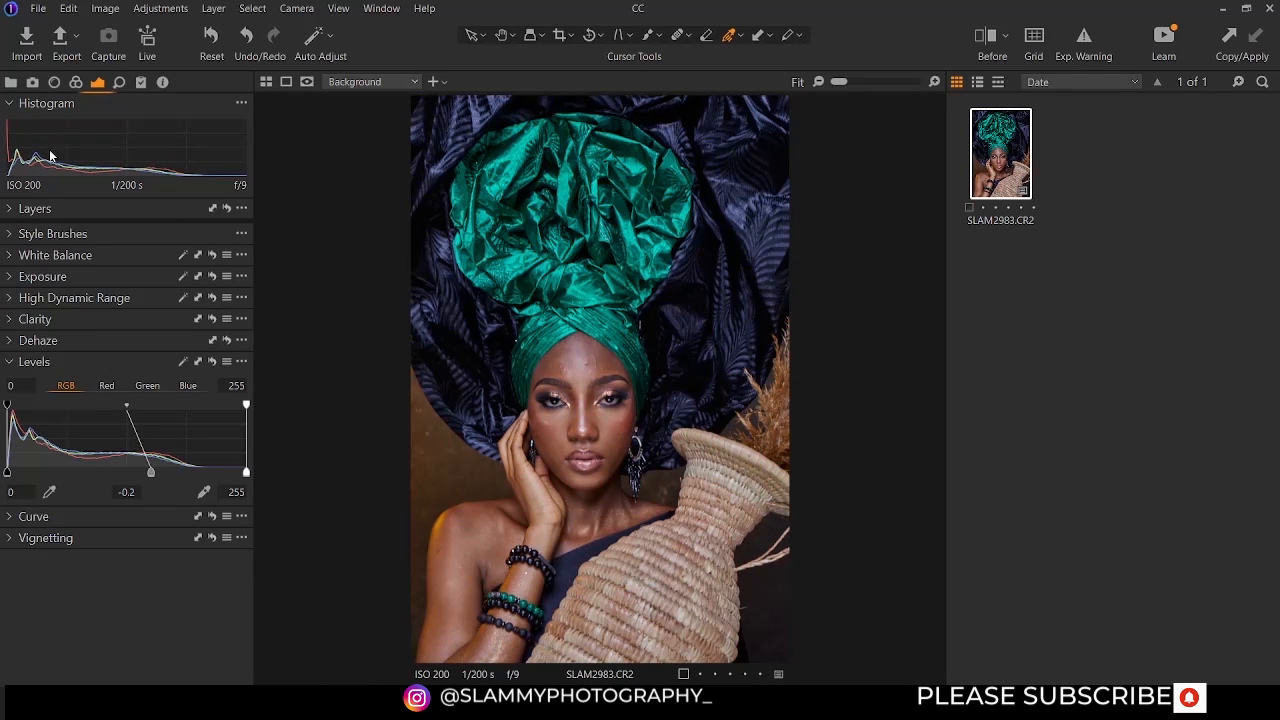
pyautogui.moveTo(150, 472); pyautogui.dragTo(126, 478)
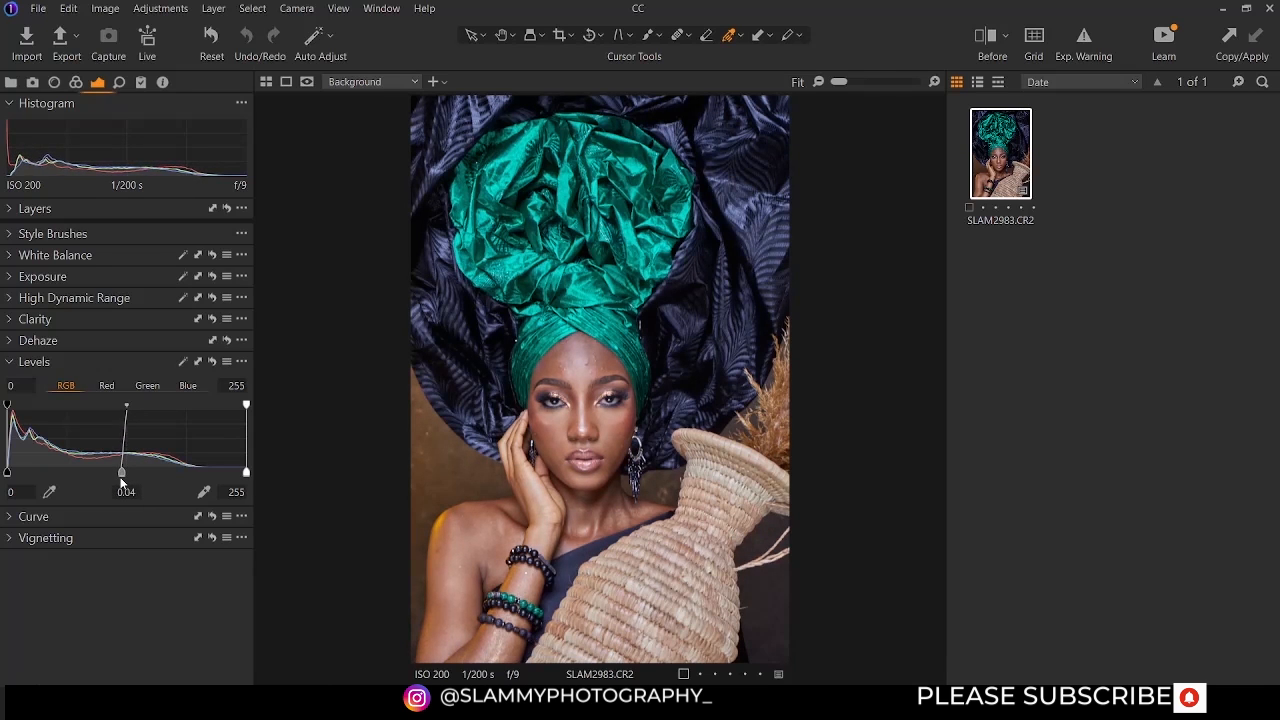
pyautogui.moveTo(126, 481); pyautogui.dragTo(131, 481)
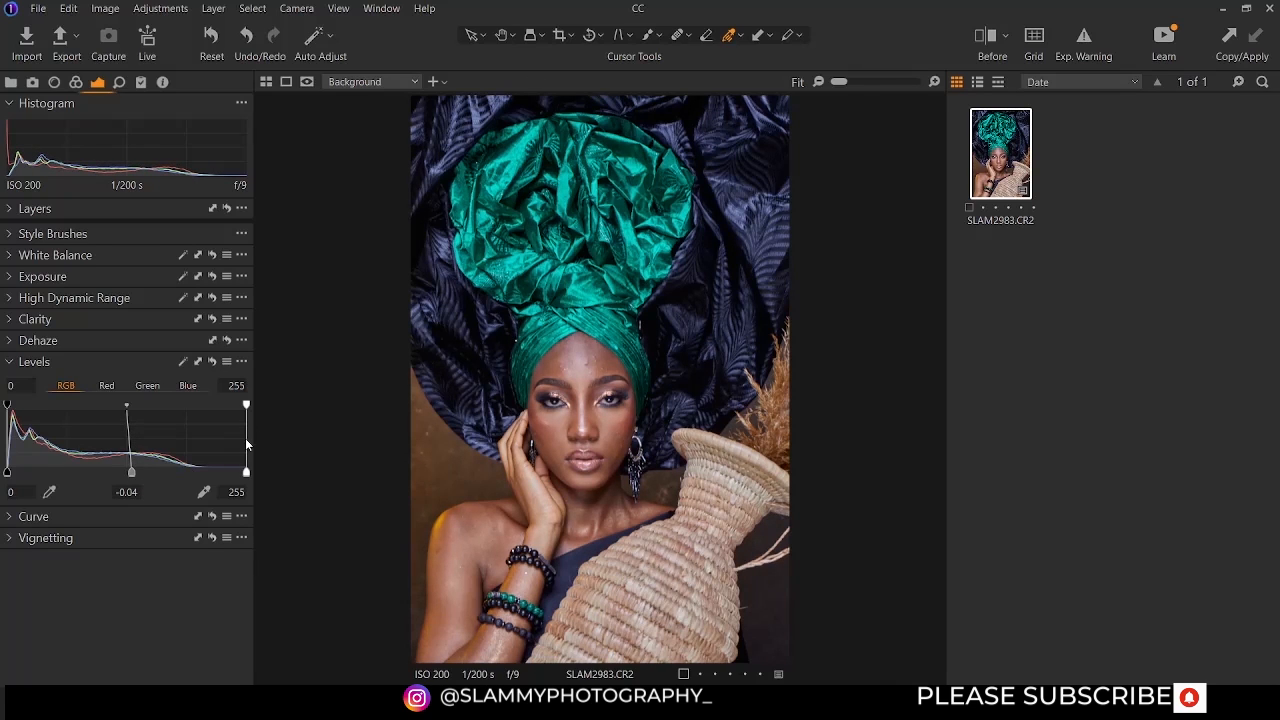
# Test a levels highlight input of 214, restore it to 255, and lower the highlight output to 243
pyautogui.moveTo(238, 470); pyautogui.dragTo(205, 487)
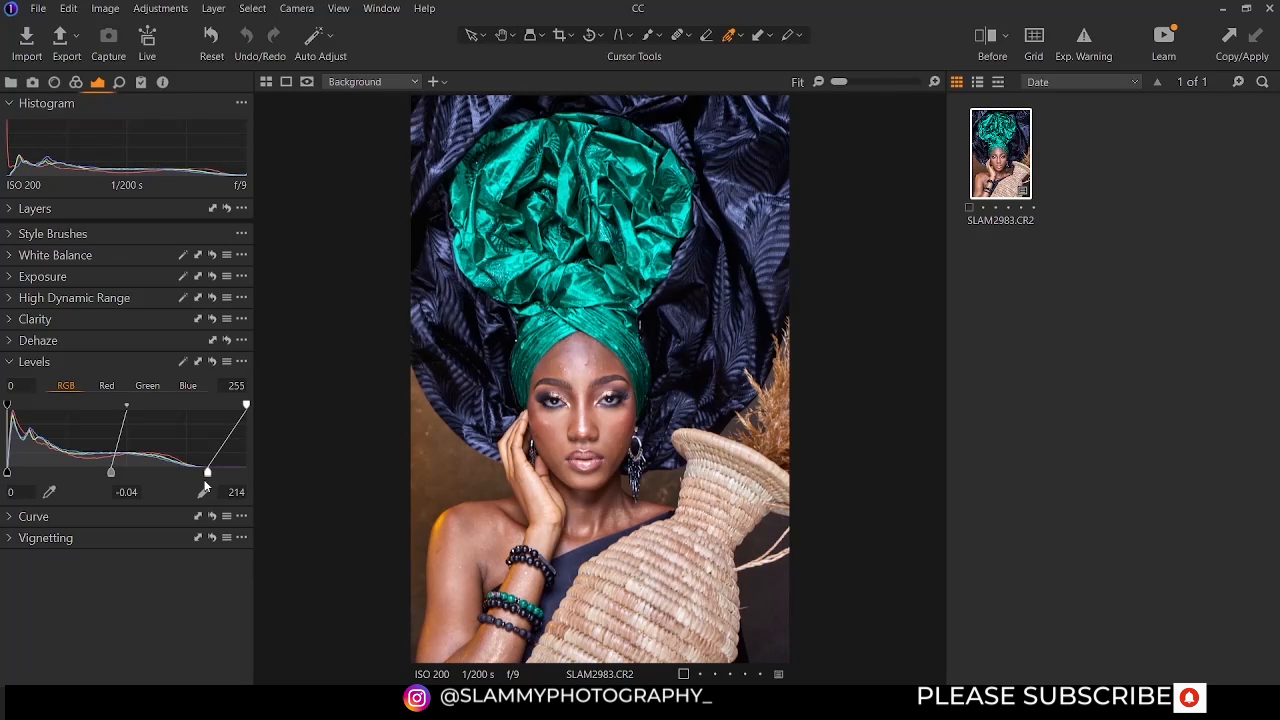
pyautogui.moveTo(203, 487); pyautogui.dragTo(260, 468)
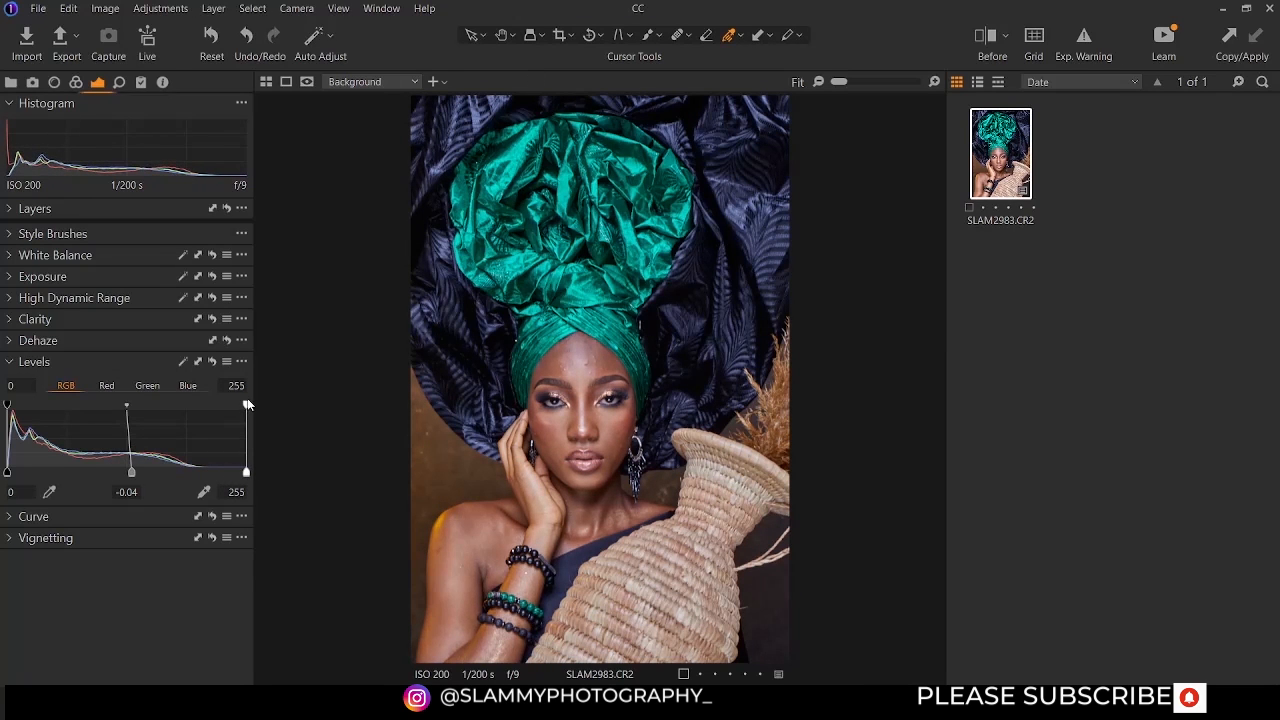
pyautogui.moveTo(246, 405)
pyautogui.mouseDown()
pyautogui.moveTo(138, 420)
pyautogui.moveTo(265, 415)
pyautogui.moveTo(237, 410)
pyautogui.mouseUp()
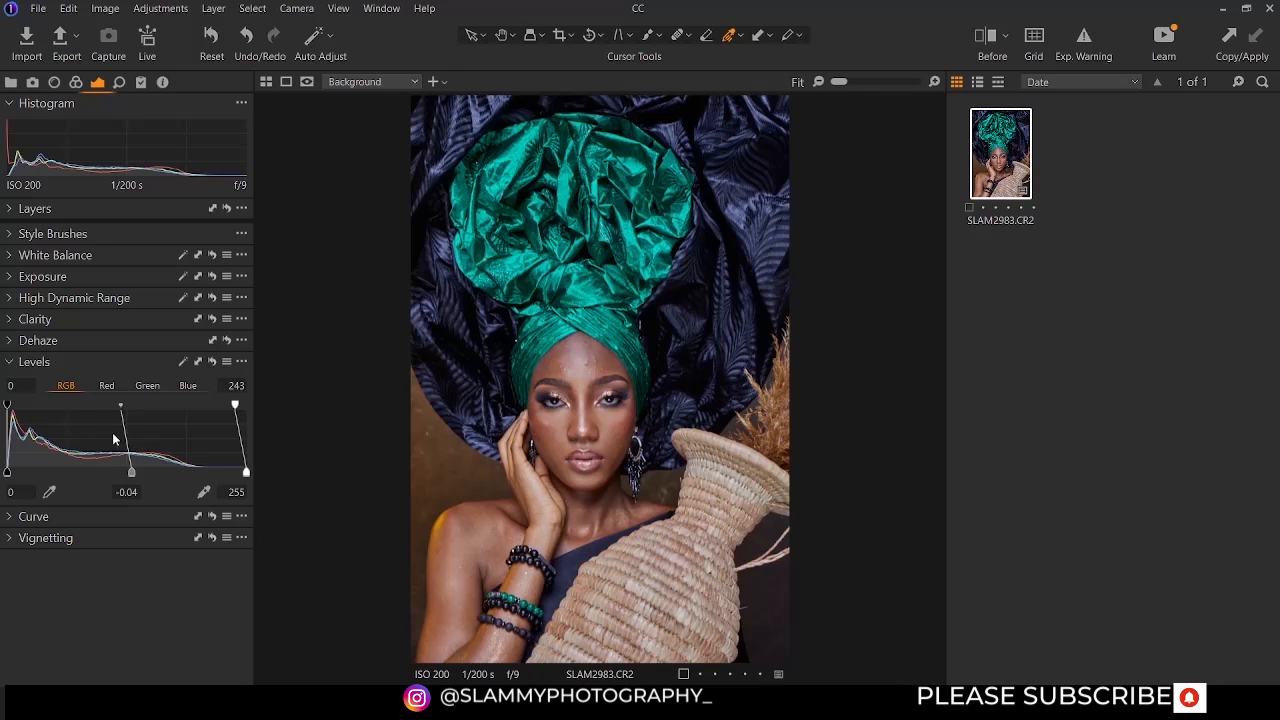
# Look through the red, green and blue channel levels, and return to the combined RGB levels
pyautogui.click(107, 386)
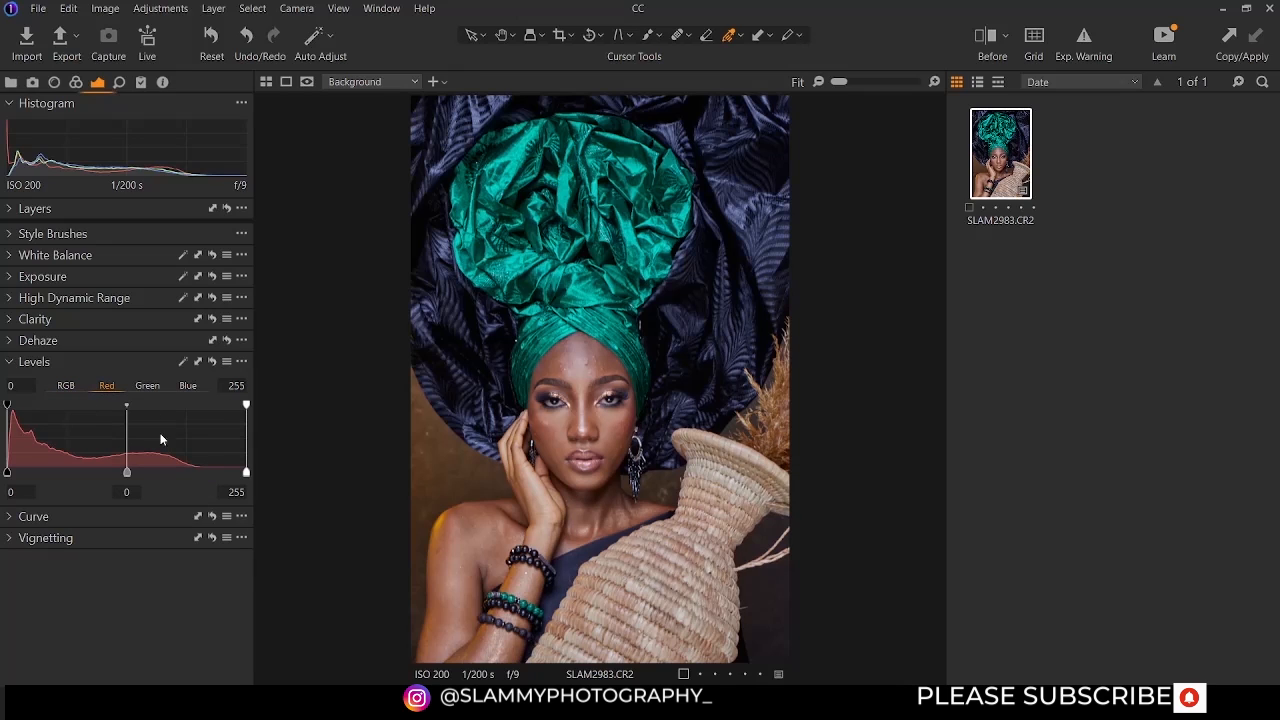
pyautogui.click(148, 389)
pyautogui.click(189, 388)
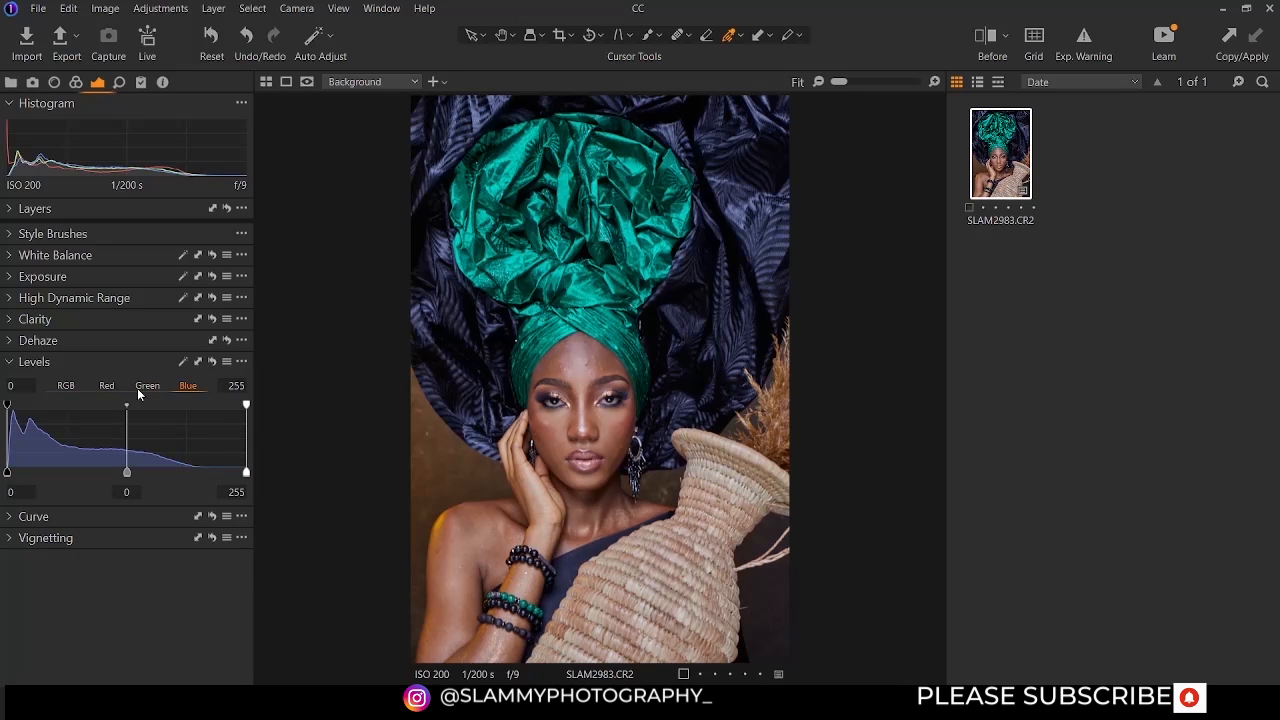
pyautogui.moveTo(10, 464)
pyautogui.mouseDown()
pyautogui.moveTo(54, 473)
pyautogui.moveTo(8, 475)
pyautogui.mouseUp()
pyautogui.click(66, 386)
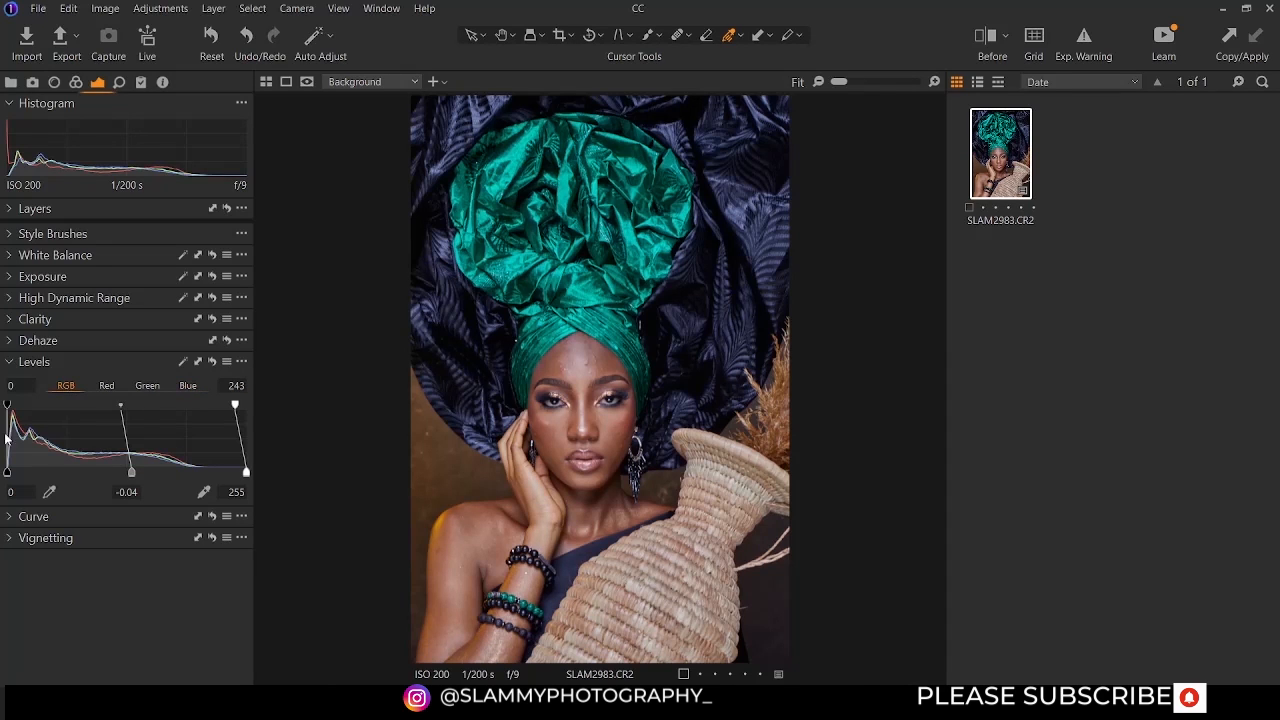
# Try sampling the levels shadow from the dark backdrop and the highlight from the face, and reset the levels
pyautogui.click(50, 493)
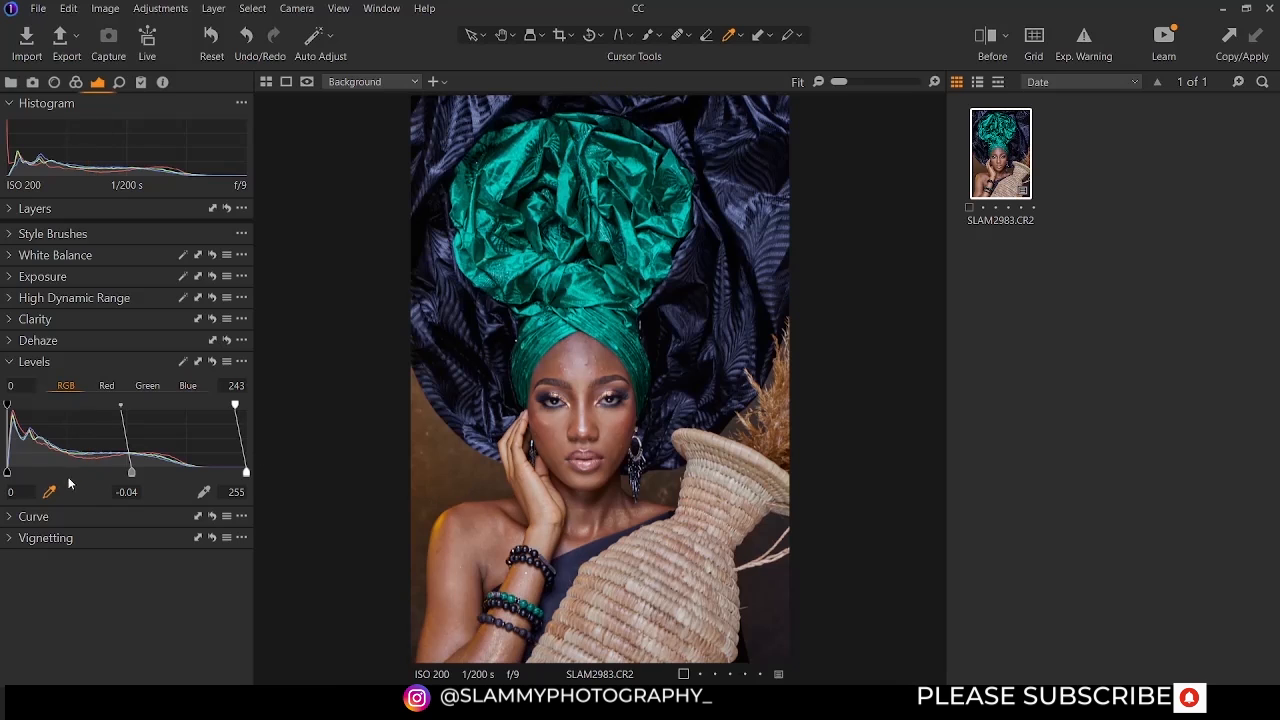
pyautogui.click(455, 402)
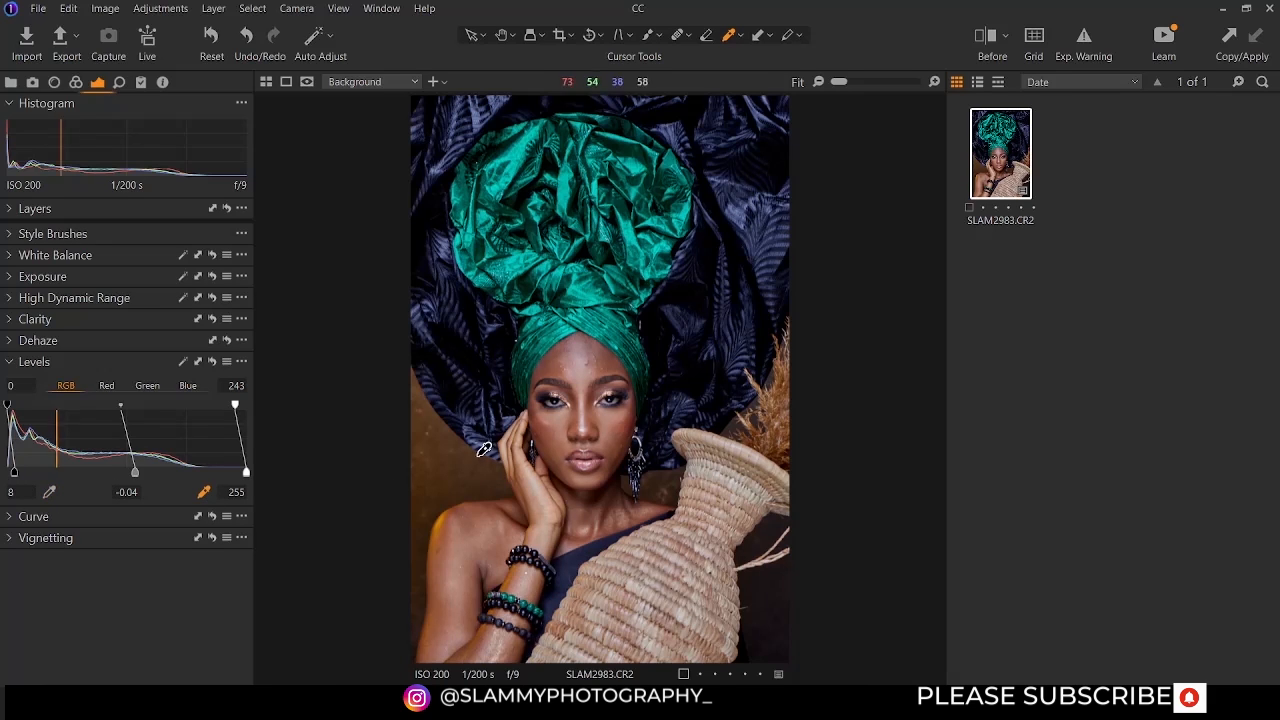
pyautogui.click(597, 412)
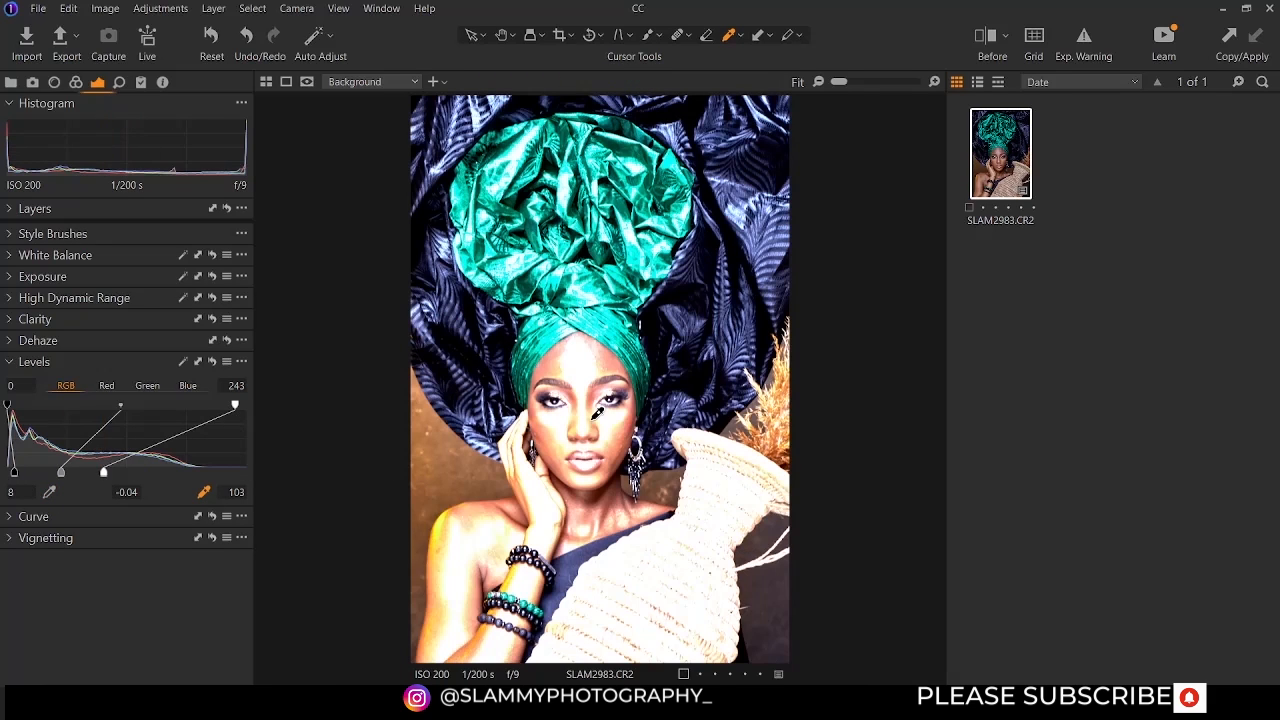
pyautogui.click(598, 402)
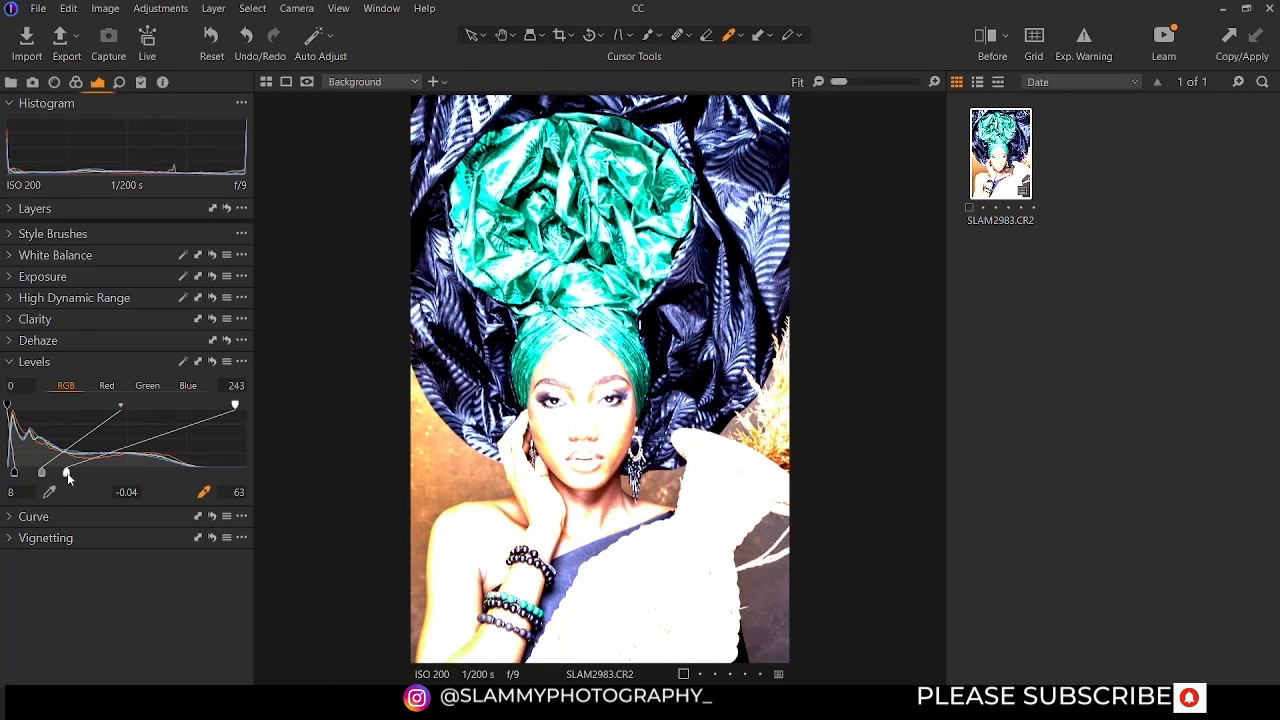
pyautogui.click(212, 363)
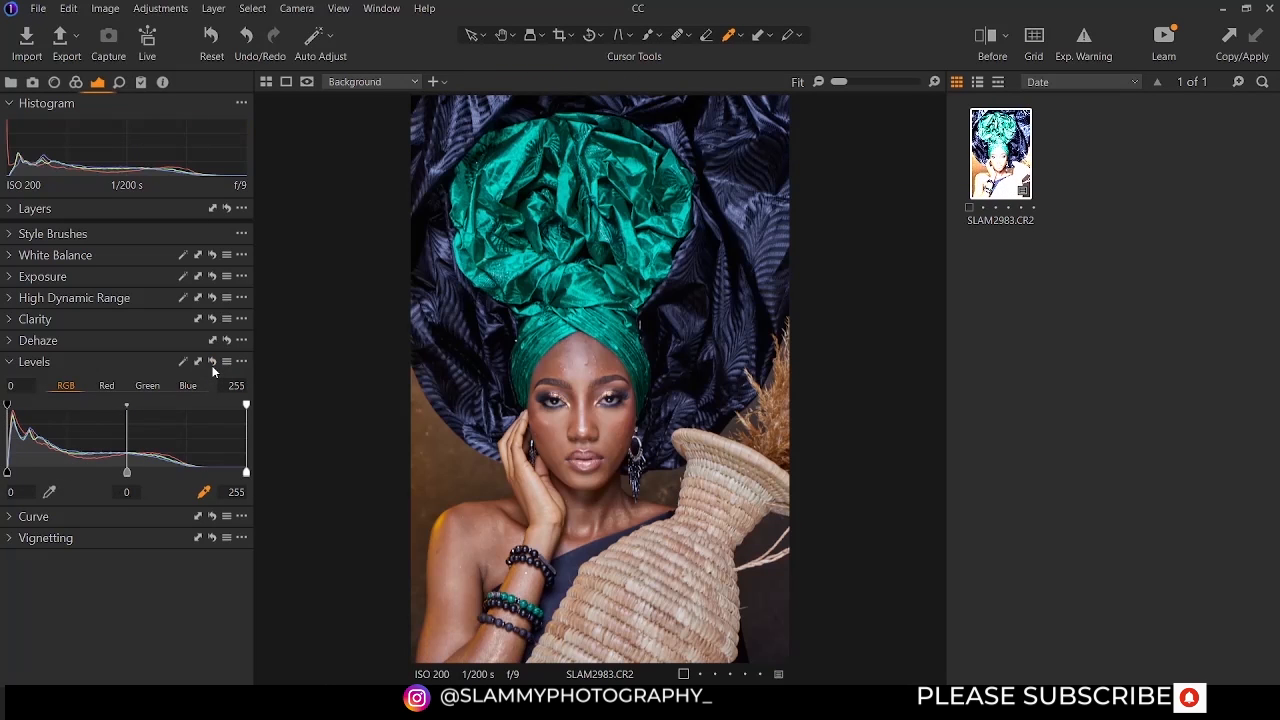
# Set the RGB levels to shadow input 5, highlight input 252 and midtone -0.06, and collapse the Levels settings
pyautogui.moveTo(7, 474); pyautogui.dragTo(11, 474)
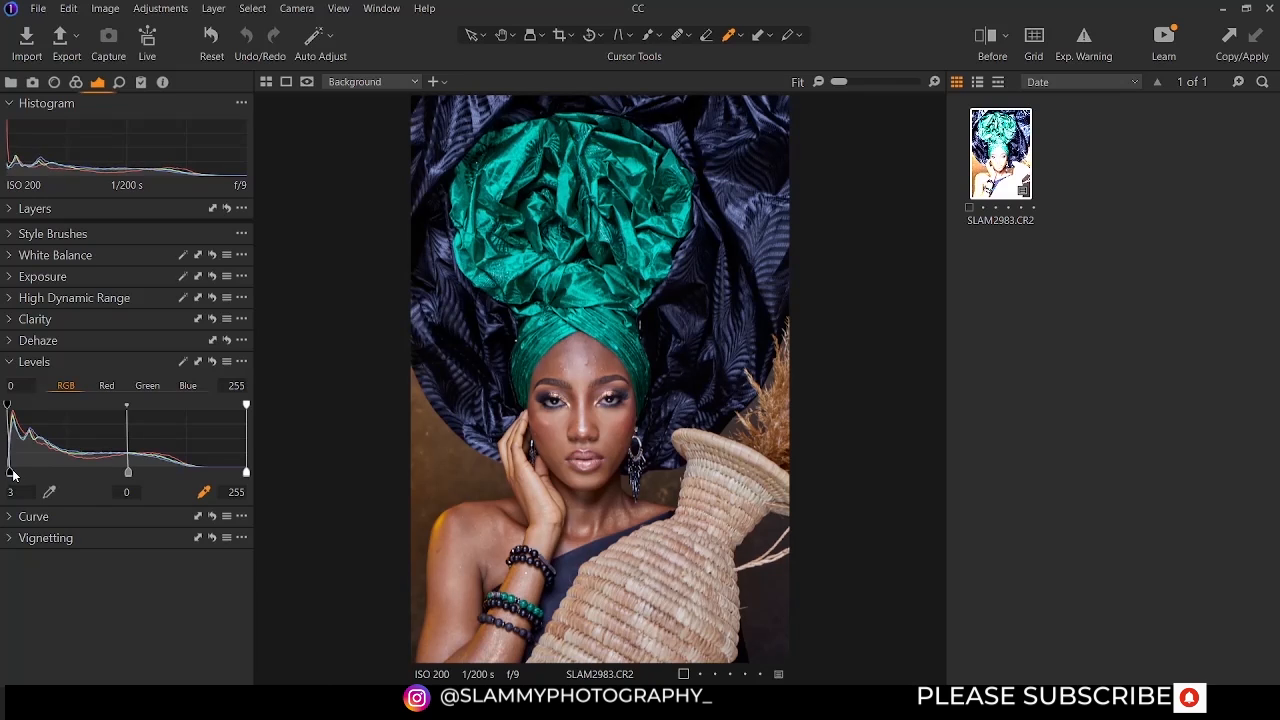
pyautogui.moveTo(246, 472); pyautogui.dragTo(233, 473)
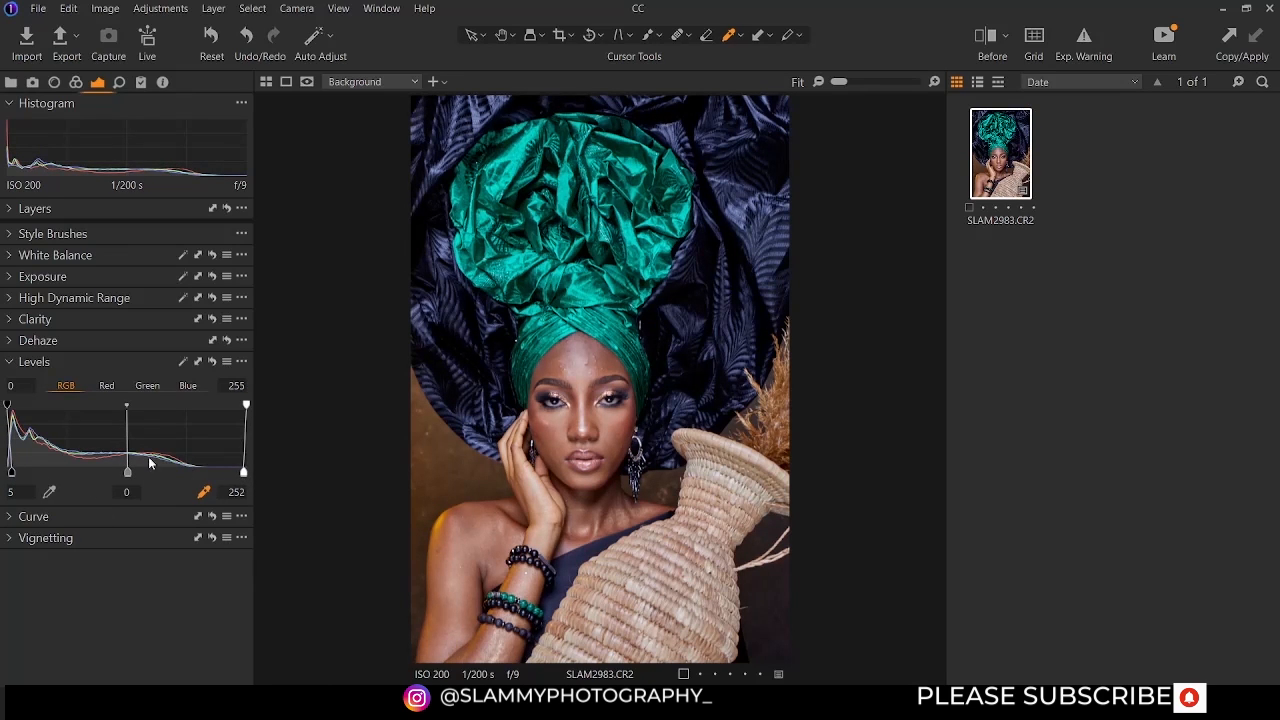
pyautogui.moveTo(128, 476); pyautogui.dragTo(133, 466)
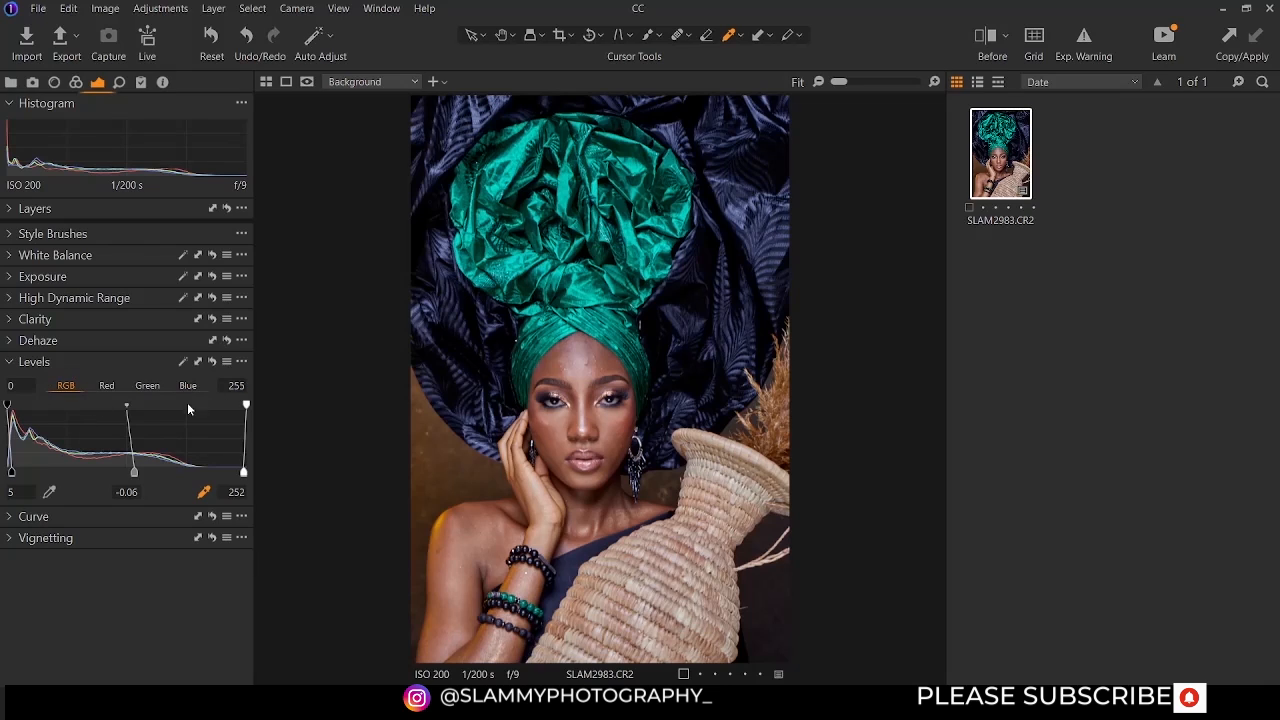
pyautogui.click(10, 362)
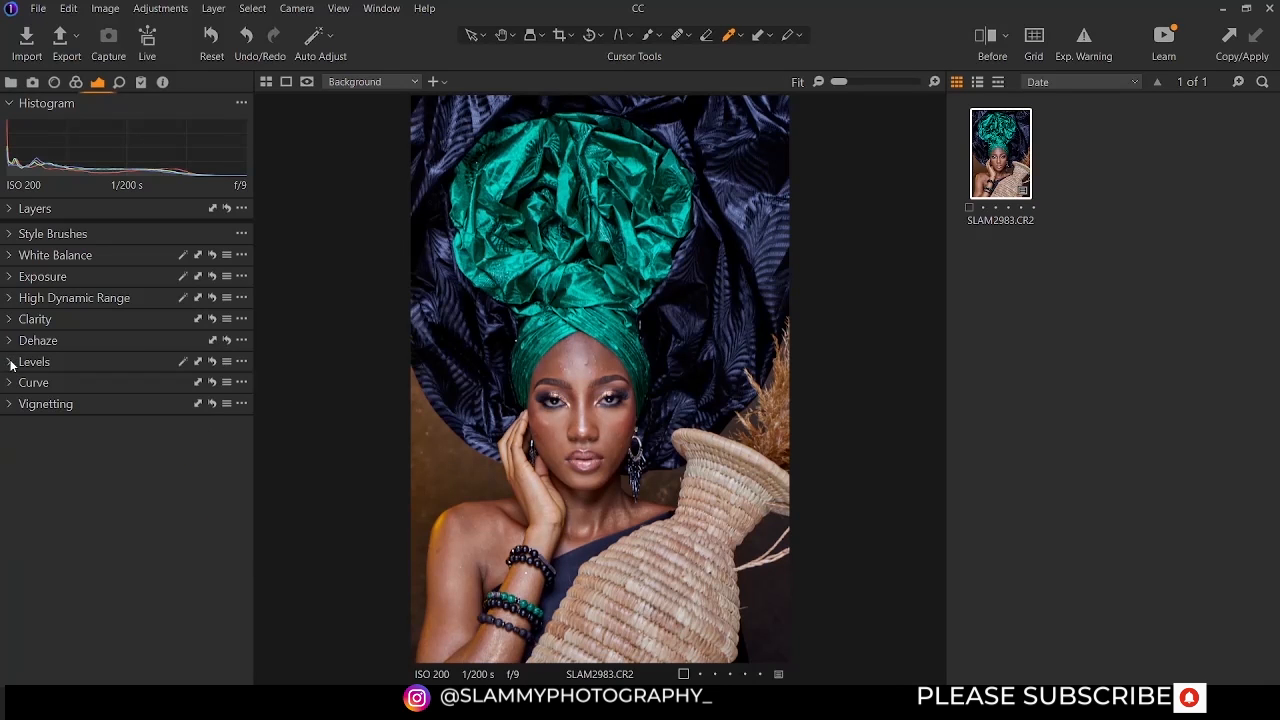
# Expand the Curve settings and add six control points along the RGB curve from shadows to highlights
pyautogui.click(63, 382)
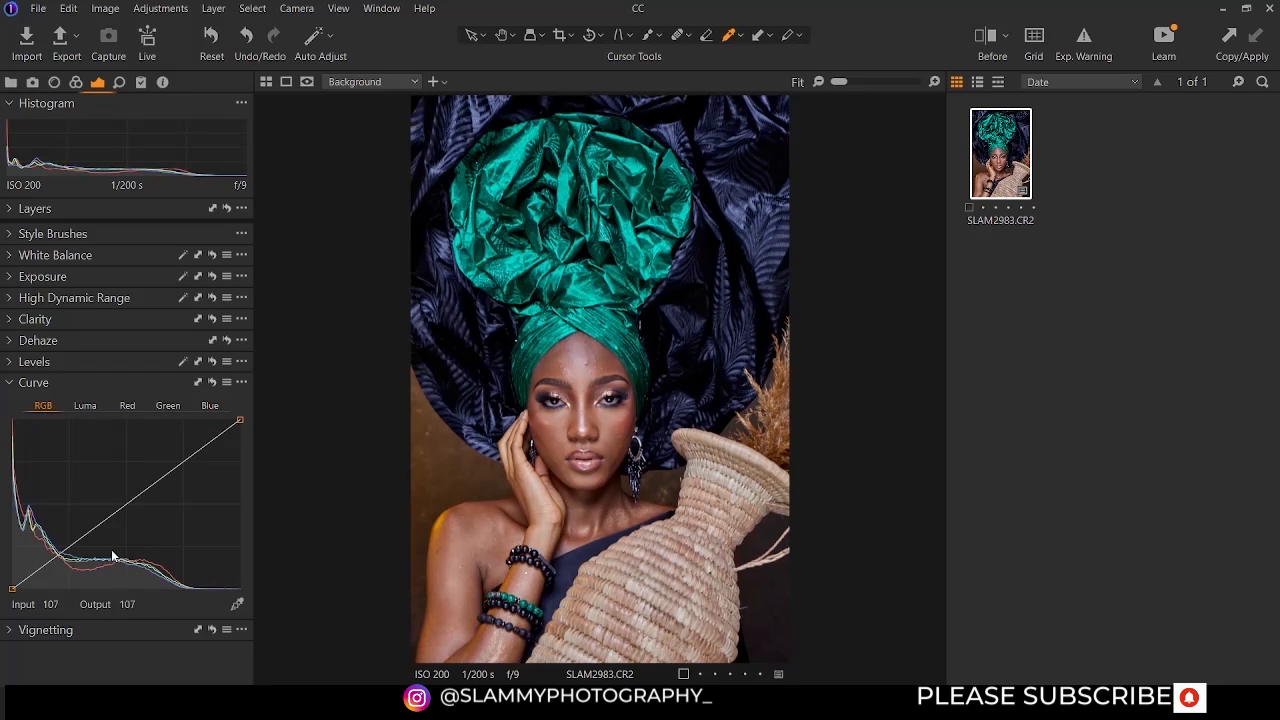
pyautogui.click(145, 490)
pyautogui.click(180, 464)
pyautogui.click(215, 438)
pyautogui.click(107, 519)
pyautogui.click(79, 537)
pyautogui.click(48, 560)
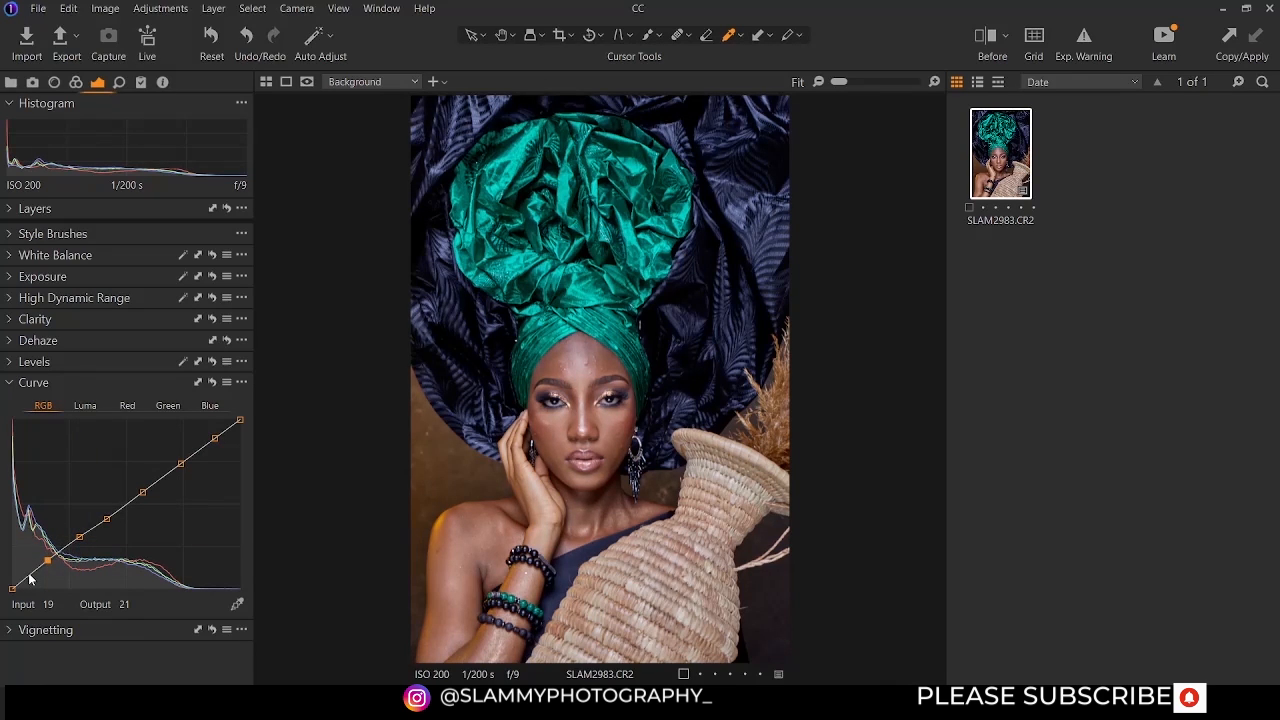
# Delete the extra points from the RGB curve, keeping one in the shadows and one in the highlights besides the endpoints
pyautogui.moveTo(80, 535)
pyautogui.mouseDown()
pyautogui.moveTo(73, 525)
pyautogui.moveTo(78, 545)
pyautogui.moveTo(92, 530)
pyautogui.mouseUp()
pyautogui.press('Delete')
pyautogui.click(108, 518)
pyautogui.press('Delete')
pyautogui.click(30, 573)
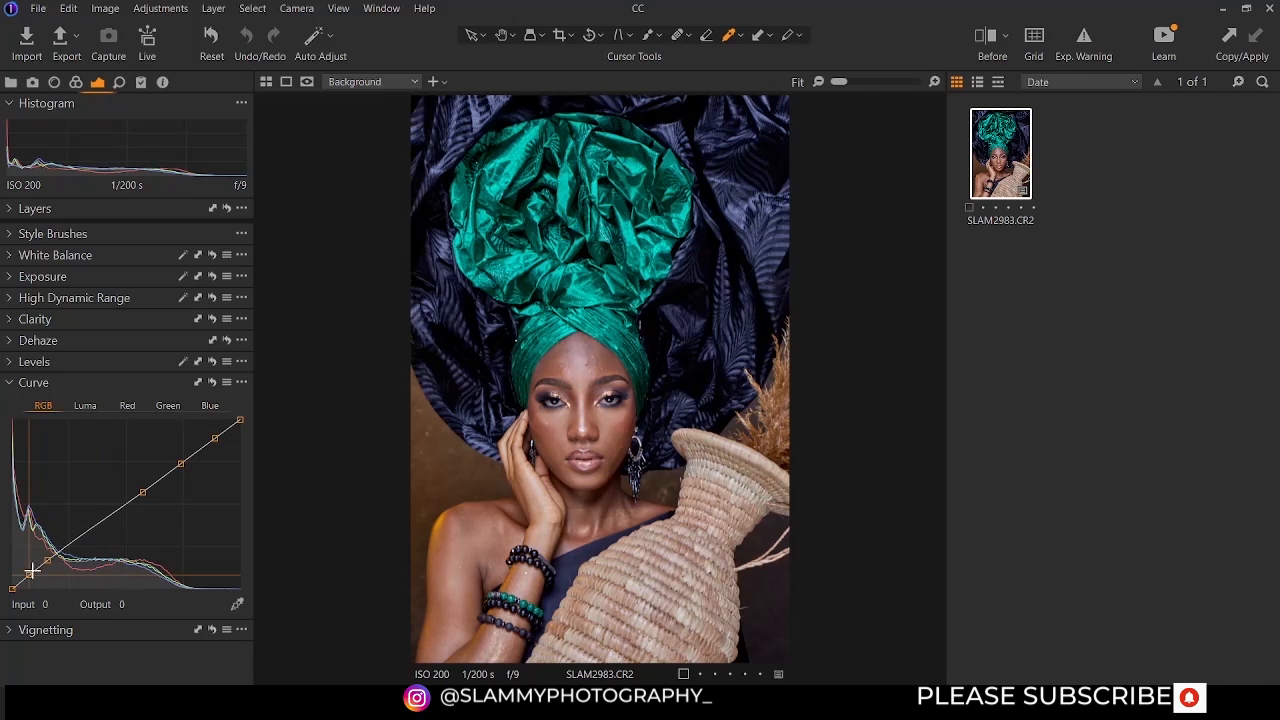
pyautogui.press('Delete')
pyautogui.click(143, 492)
pyautogui.press('Delete')
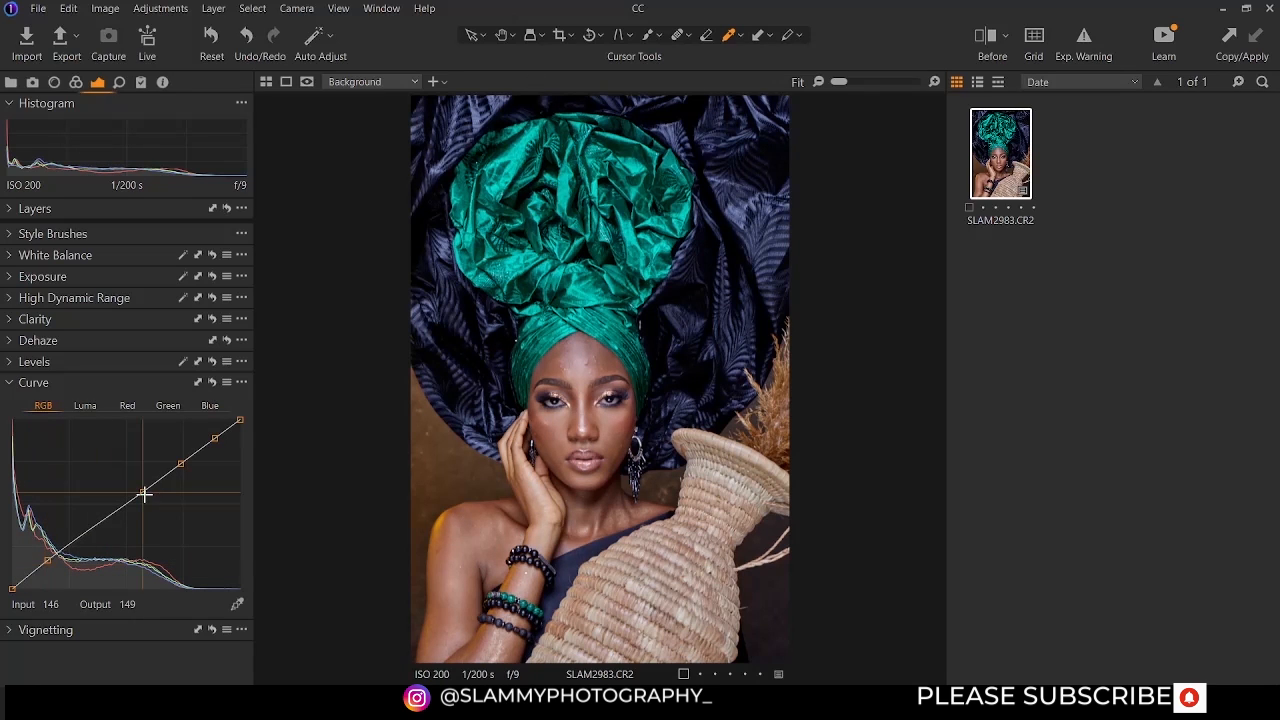
pyautogui.click(180, 464)
pyautogui.press('Delete')
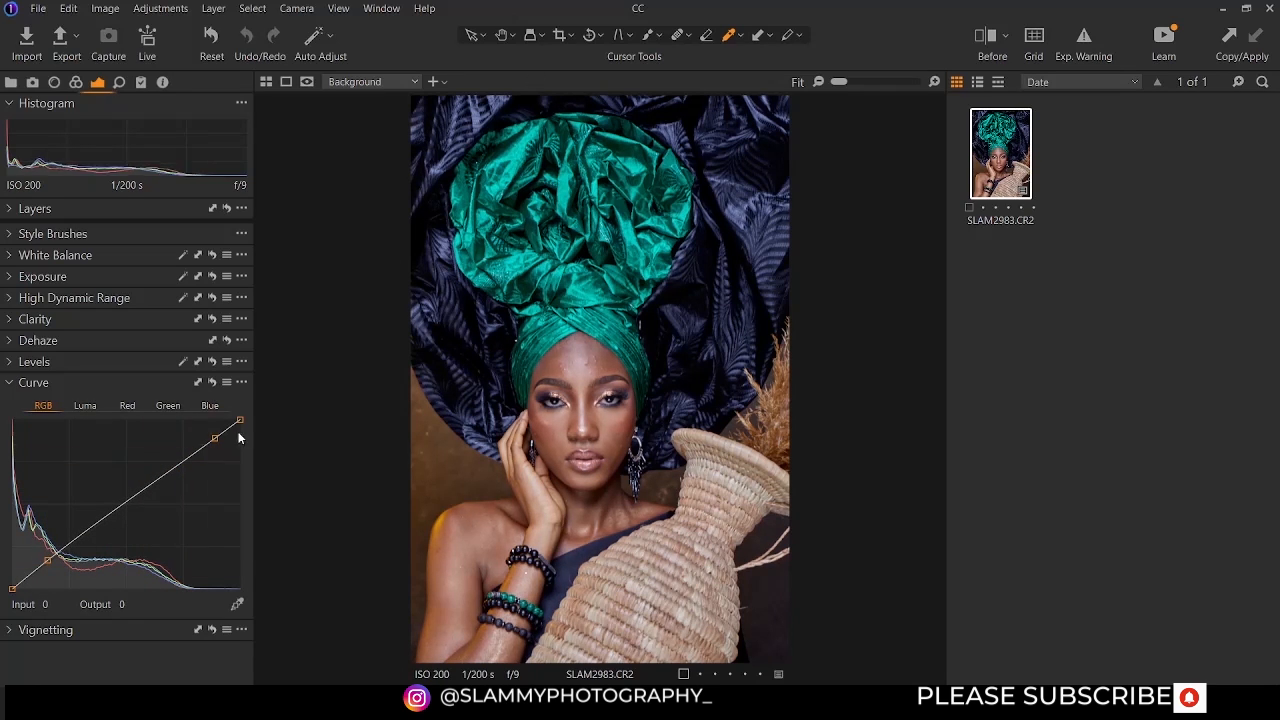
# Replace the RGB curve's highlight point with one at the upper quarter, and bend the curve into a contrast-boosting S by lowering the shadows and raising the highlights
pyautogui.click(216, 436)
pyautogui.press('Delete')
pyautogui.click(184, 460)
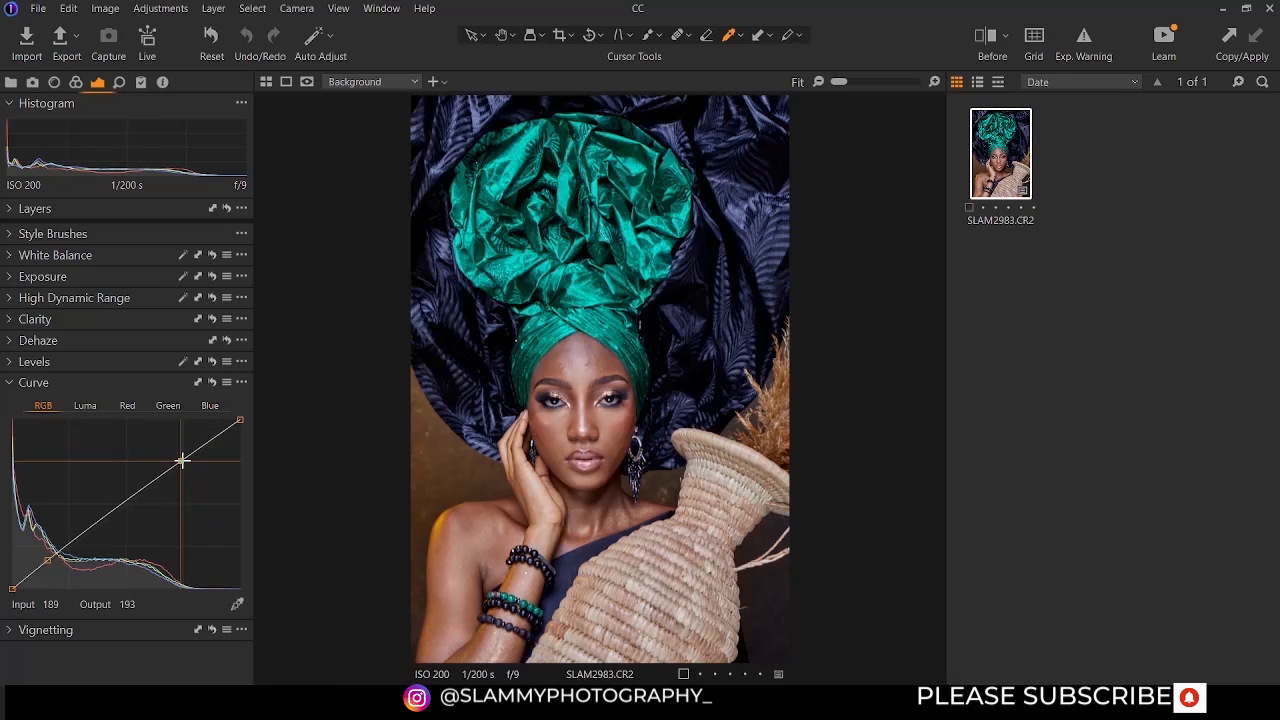
pyautogui.moveTo(48, 559); pyautogui.dragTo(71, 557)
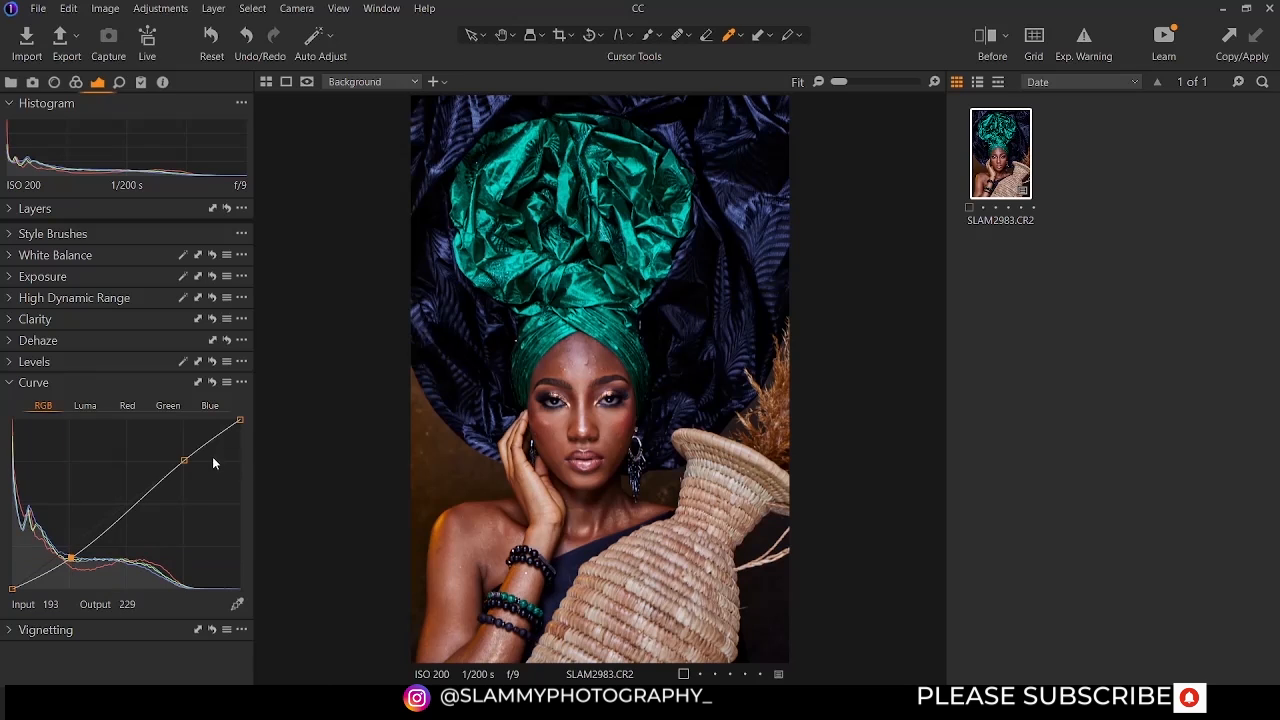
pyautogui.moveTo(184, 459); pyautogui.dragTo(181, 452)
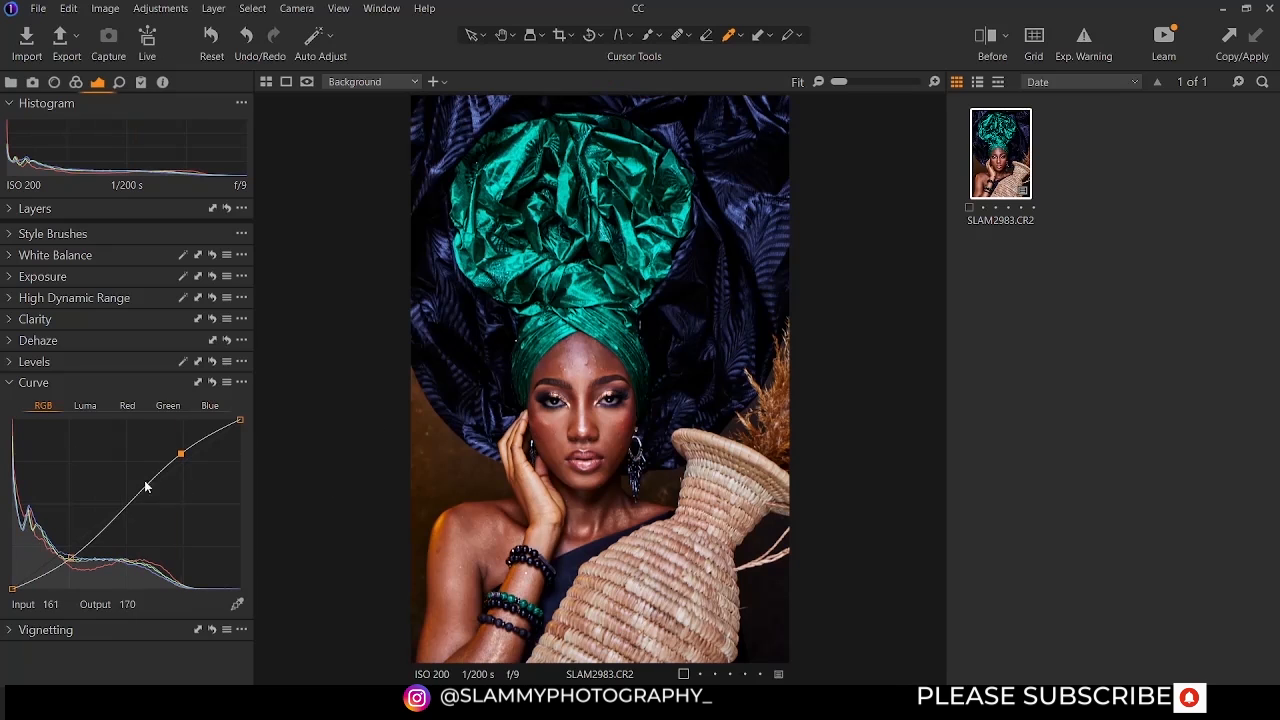
# Bring the RGB curve back to a straight diagonal and keep a single point in the midtones
pyautogui.moveTo(71, 558); pyautogui.dragTo(67, 550)
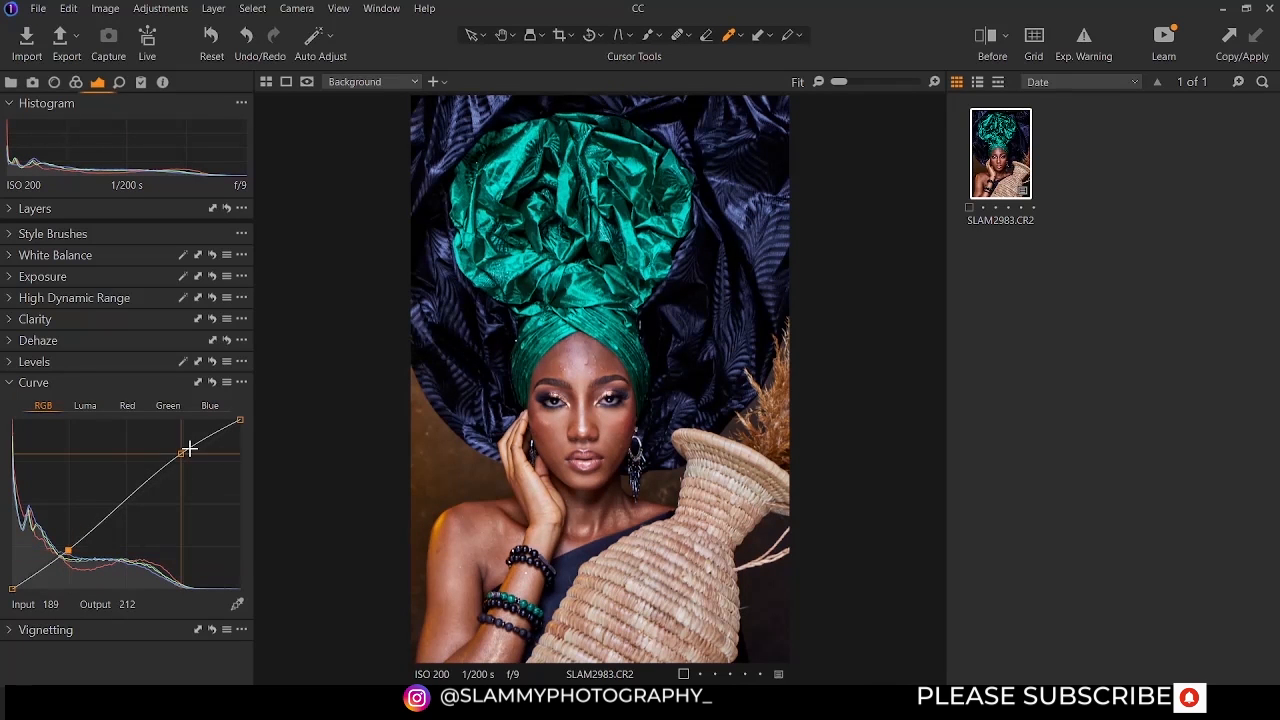
pyautogui.moveTo(180, 453); pyautogui.dragTo(184, 462)
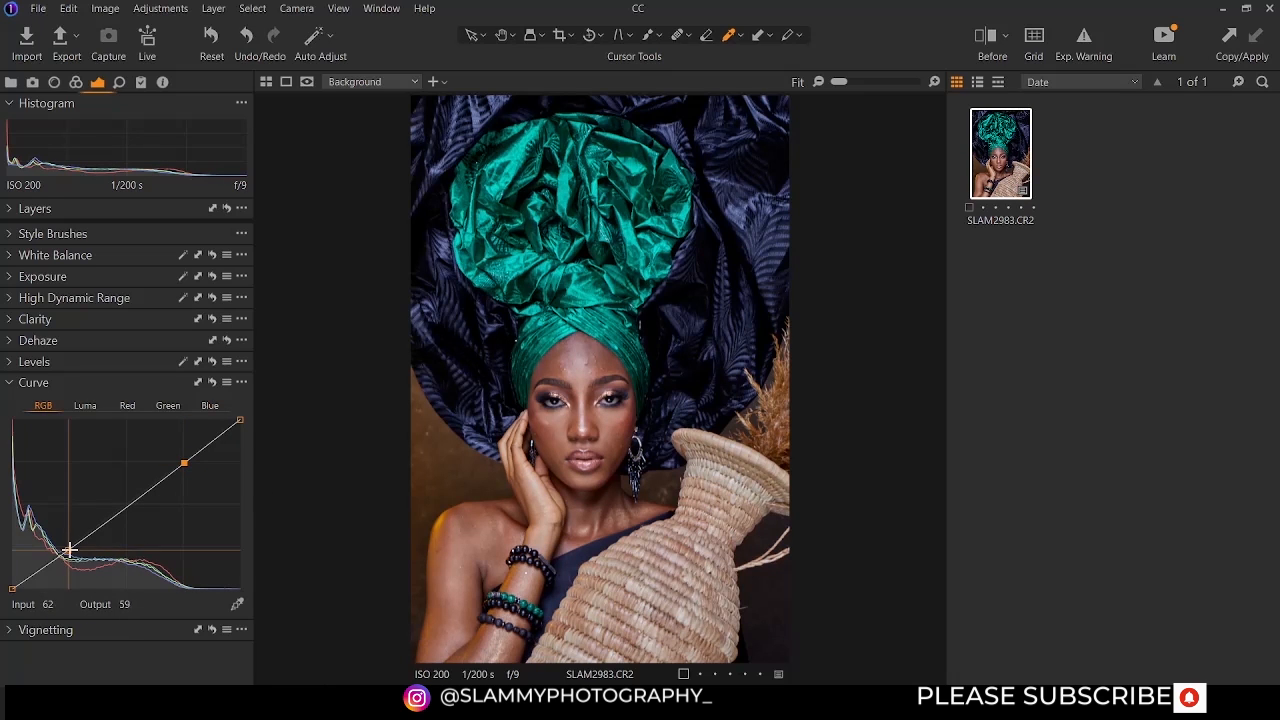
pyautogui.moveTo(66, 549); pyautogui.dragTo(124, 501)
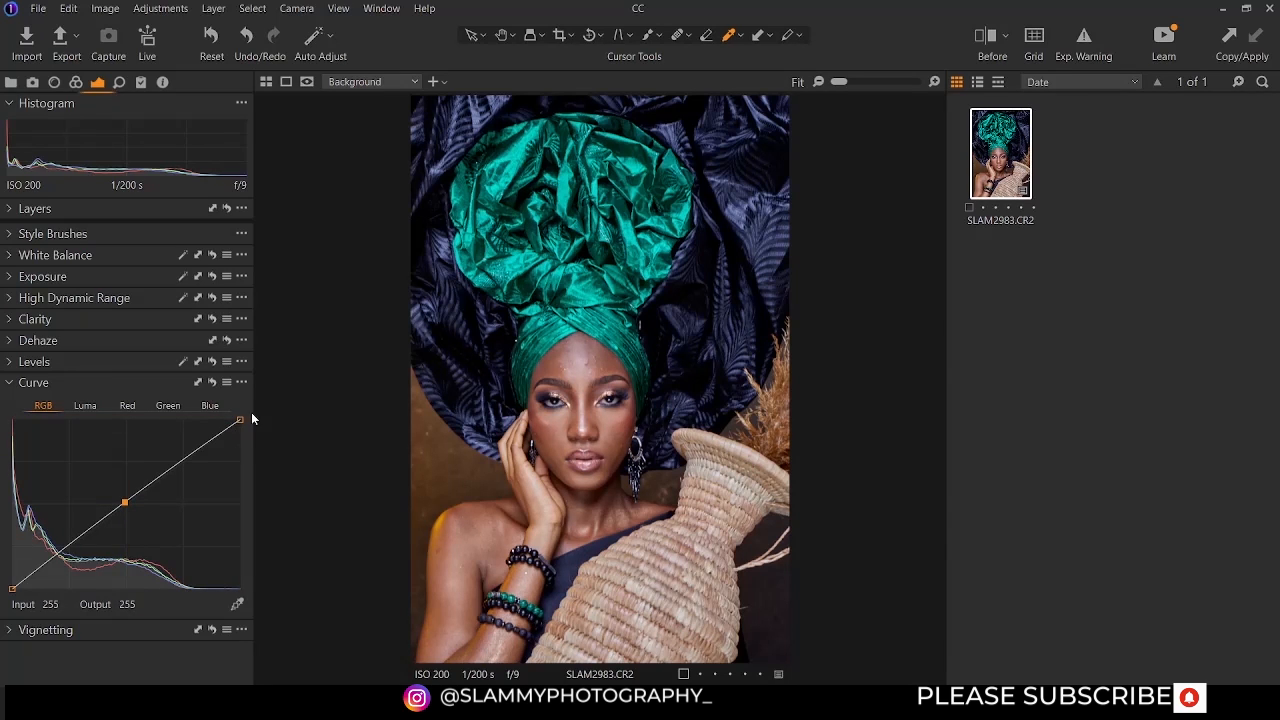
# Try the RGB curve's white endpoint at a much lower input, restore it, remove the inner points, and lower the endpoint's output slightly
pyautogui.moveTo(241, 417); pyautogui.dragTo(150, 405)
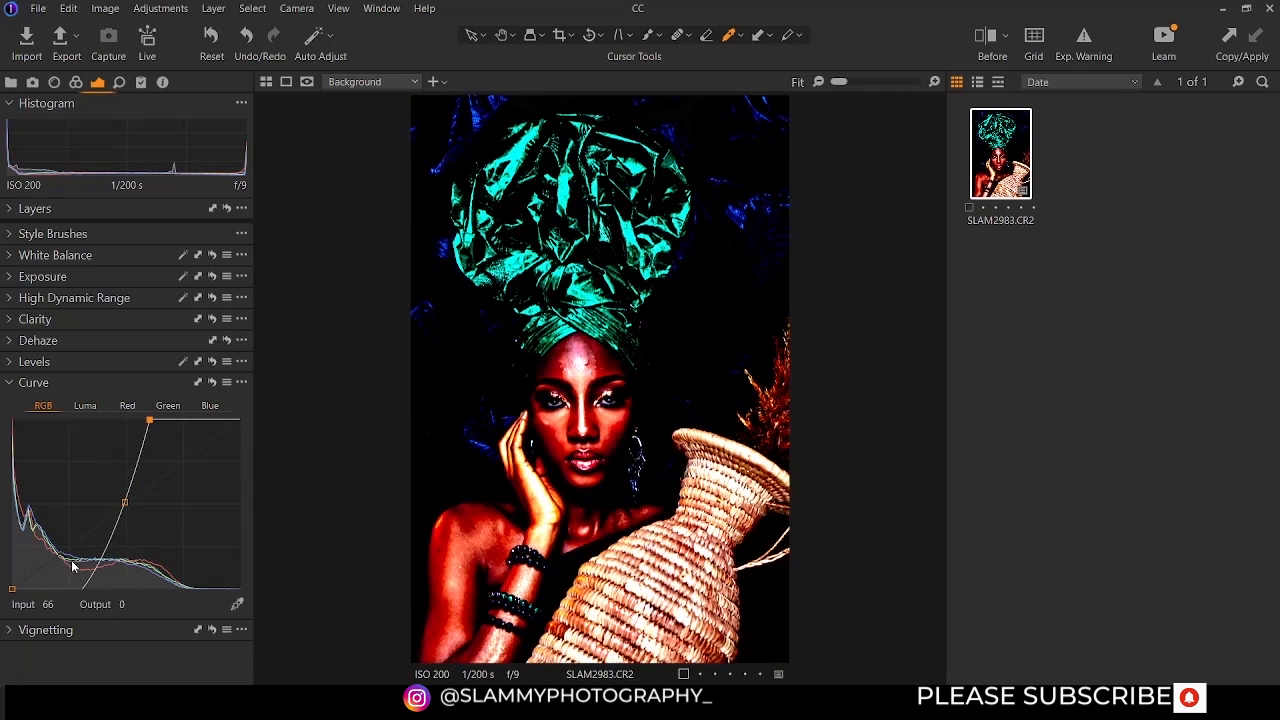
pyautogui.moveTo(148, 420); pyautogui.dragTo(266, 420)
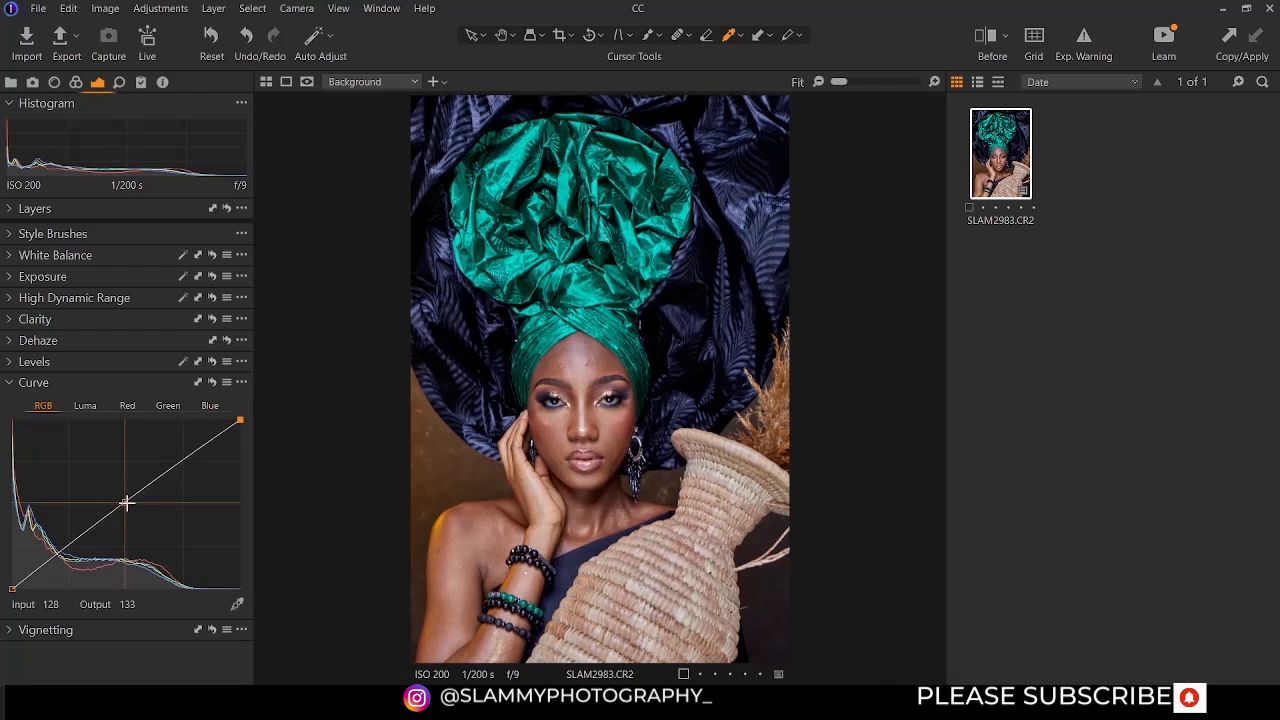
pyautogui.moveTo(126, 503); pyautogui.dragTo(243, 420)
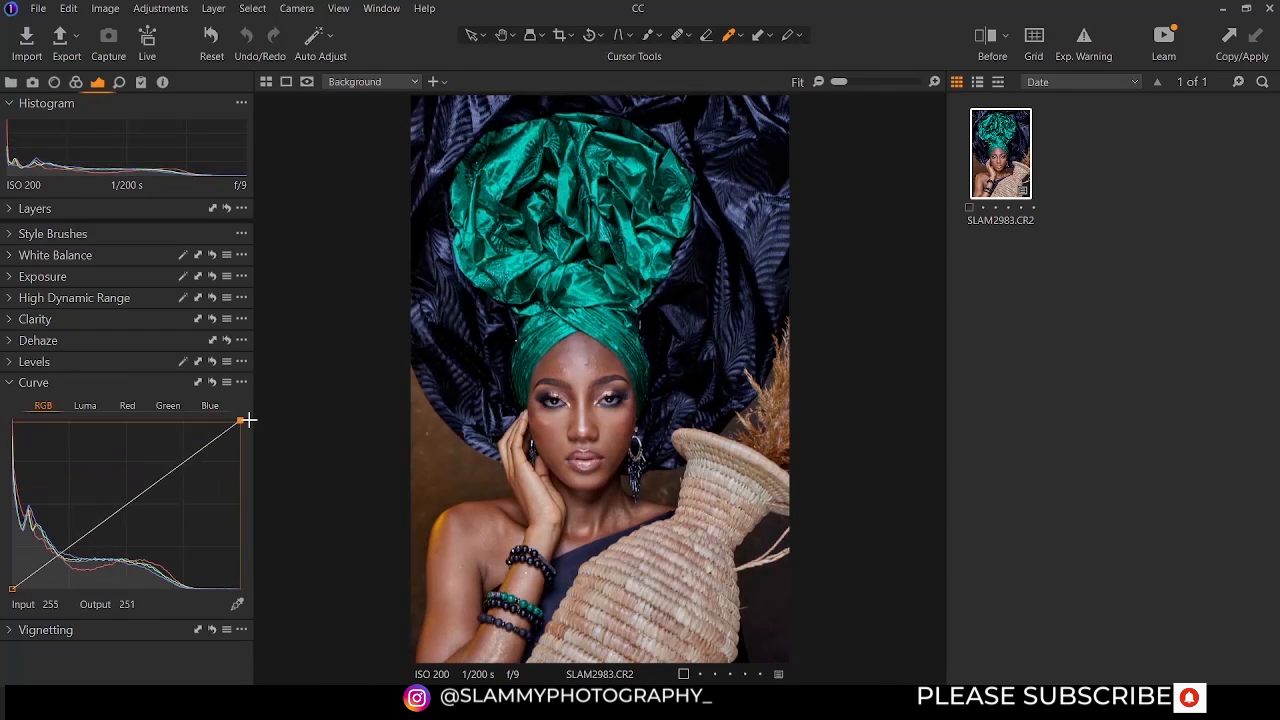
pyautogui.click(213, 440)
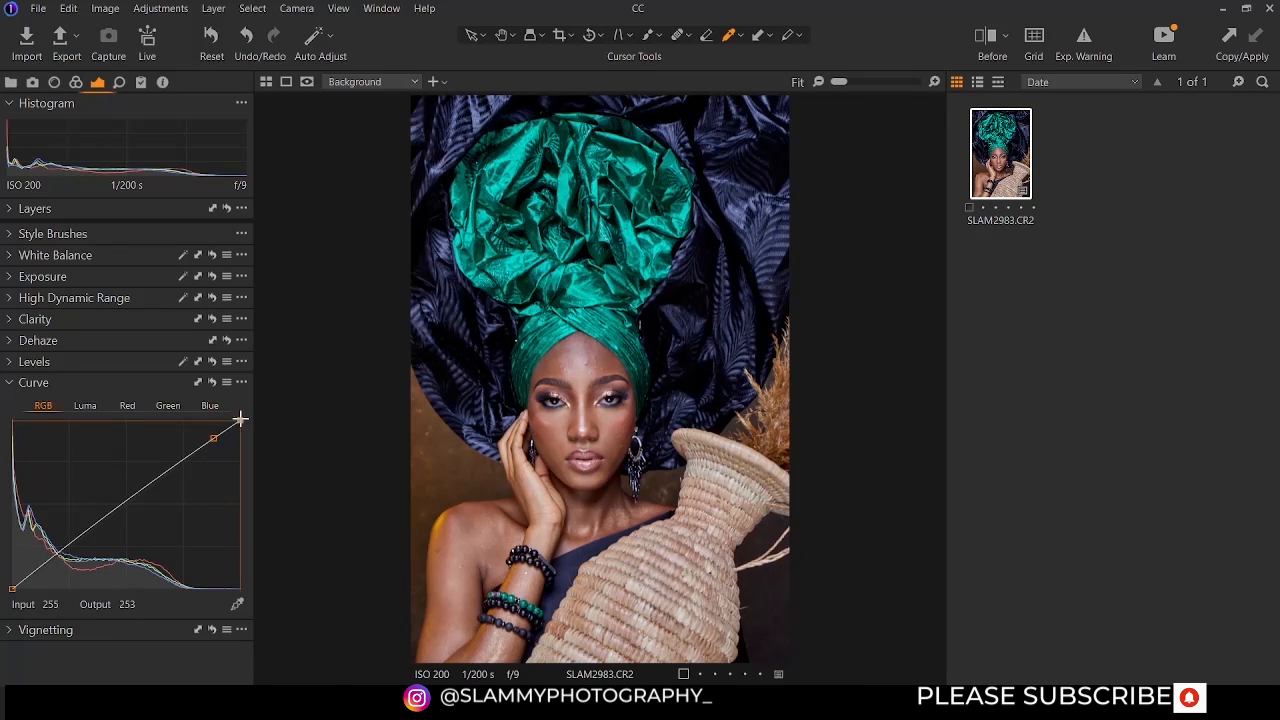
pyautogui.moveTo(240, 421)
pyautogui.mouseDown()
pyautogui.moveTo(237, 445)
pyautogui.moveTo(248, 422)
pyautogui.moveTo(207, 437)
pyautogui.moveTo(247, 428)
pyautogui.mouseUp()
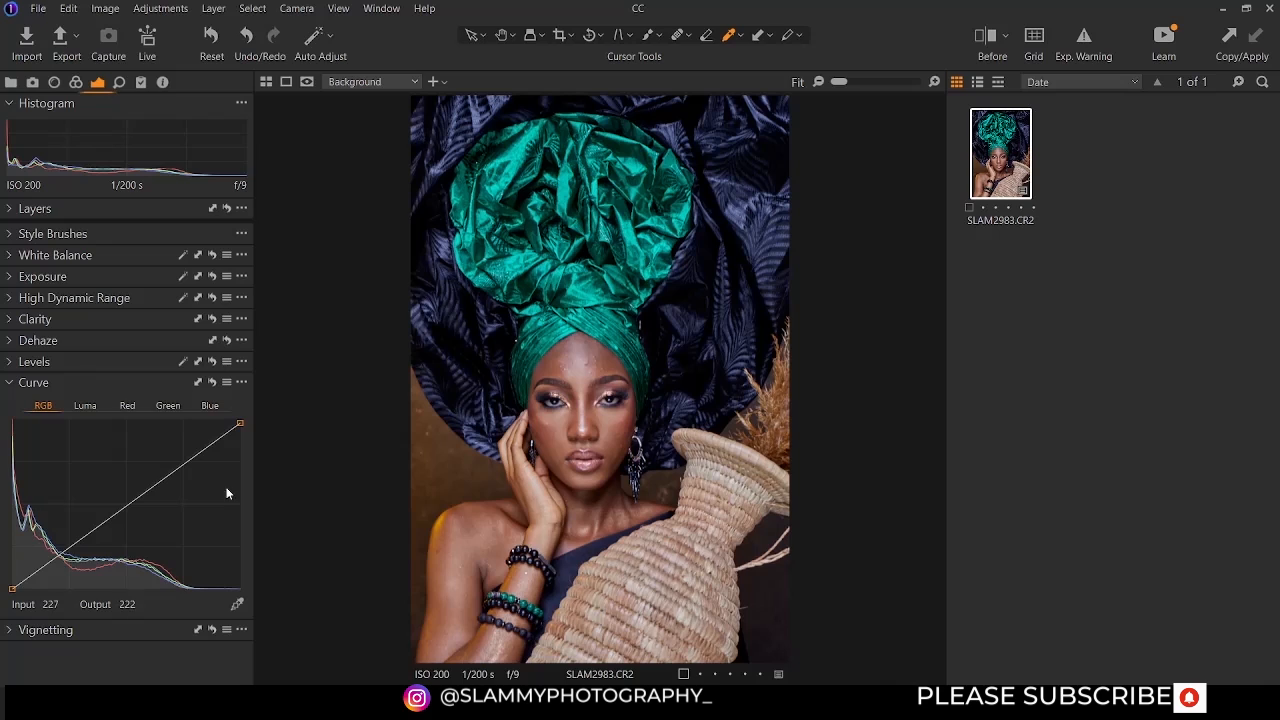
# Try a midtone point on the Luma curve, compare it with the RGB curve, and clear the point from the Luma curve
pyautogui.click(84, 407)
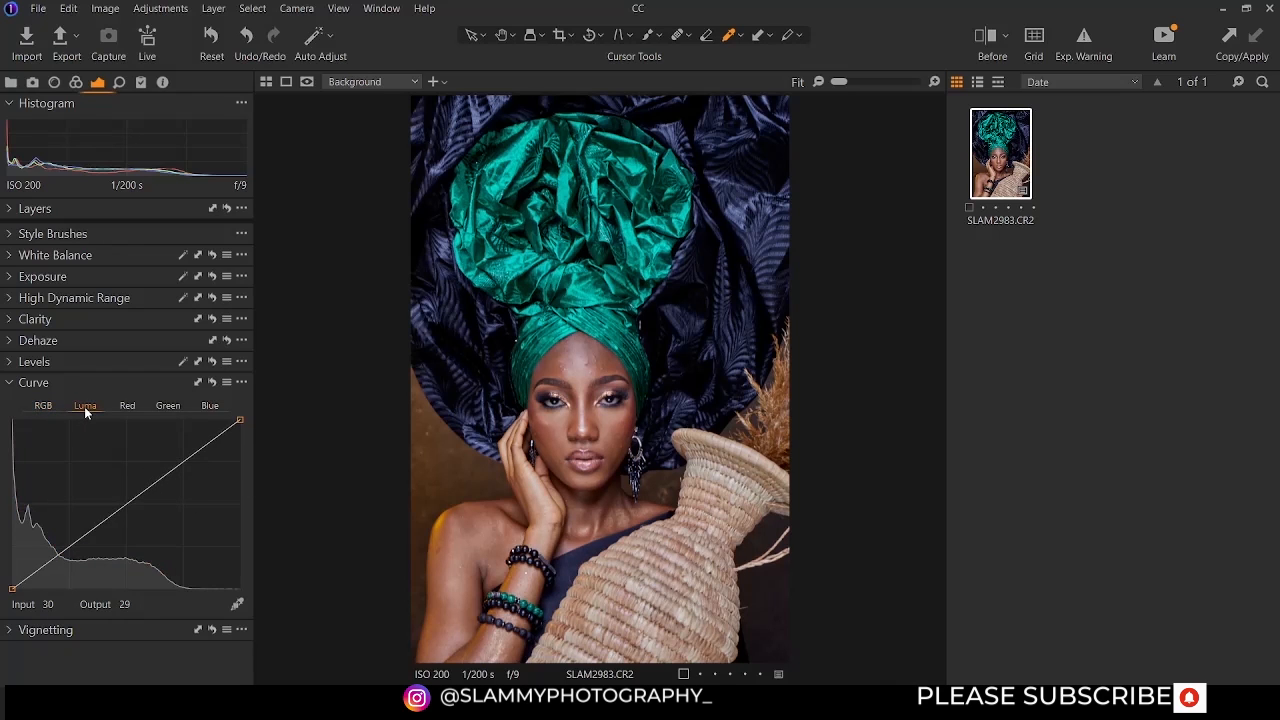
pyautogui.click(124, 507)
pyautogui.moveTo(124, 507)
pyautogui.mouseDown()
pyautogui.moveTo(114, 486)
pyautogui.moveTo(147, 530)
pyautogui.moveTo(117, 480)
pyautogui.moveTo(126, 507)
pyautogui.mouseUp()
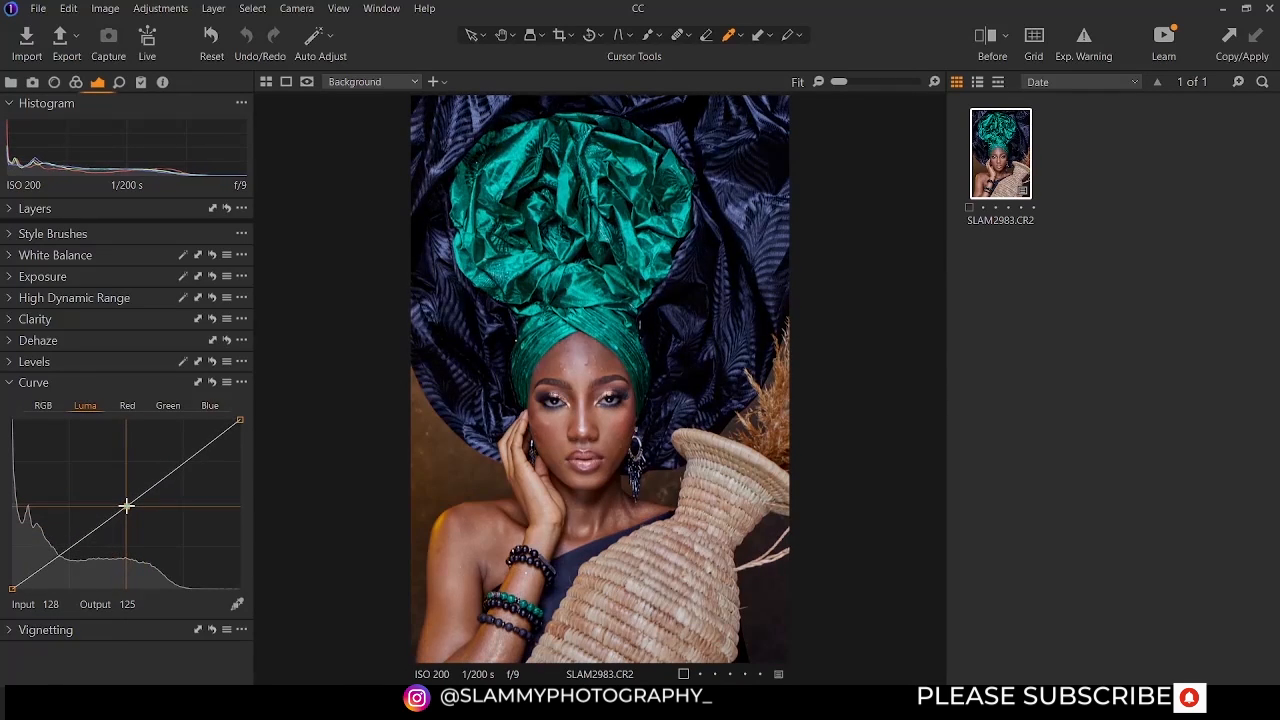
pyautogui.click(45, 406)
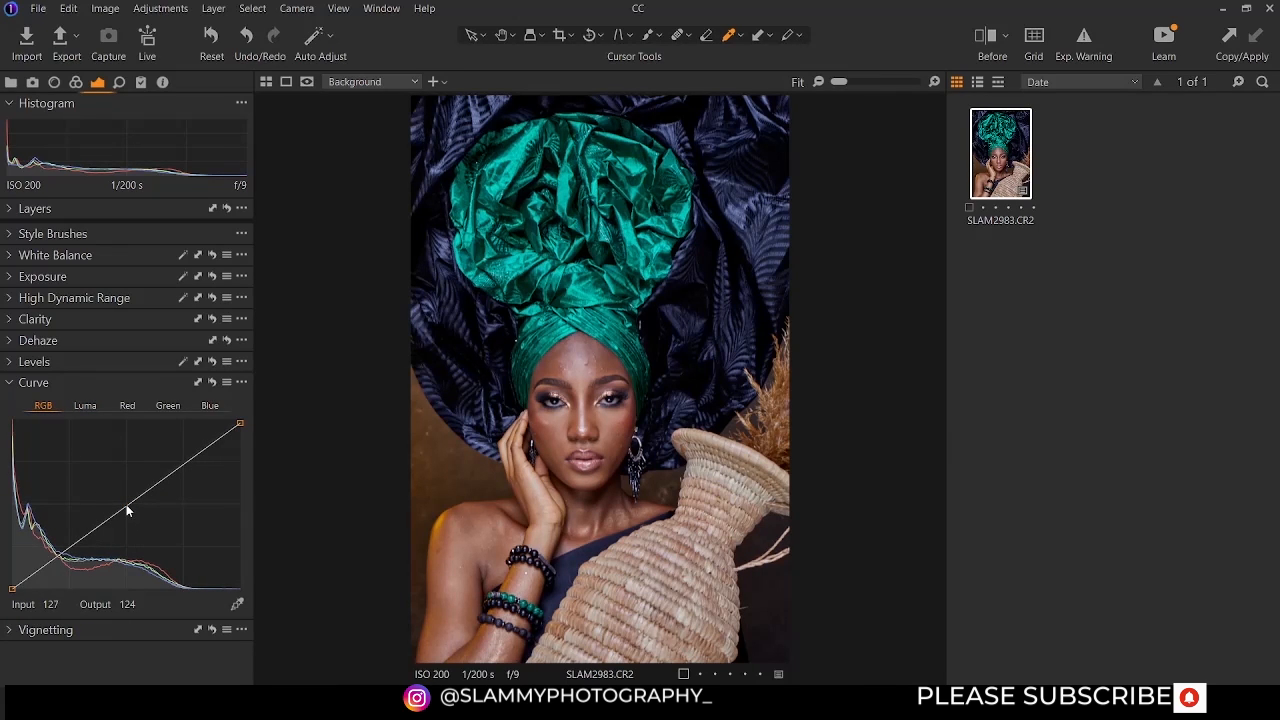
pyautogui.click(84, 405)
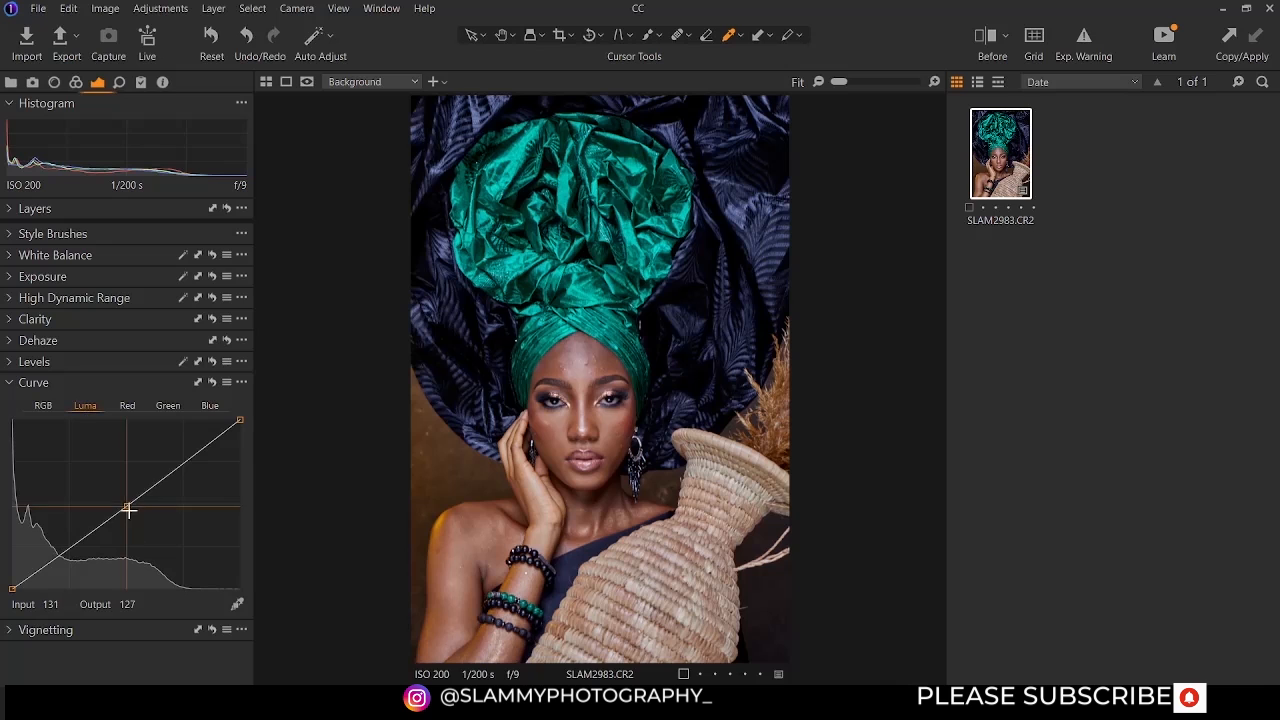
pyautogui.moveTo(128, 510)
pyautogui.mouseDown()
pyautogui.moveTo(114, 483)
pyautogui.moveTo(143, 529)
pyautogui.moveTo(126, 504)
pyautogui.mouseUp()
pyautogui.moveTo(189, 457); pyautogui.dragTo(183, 462)
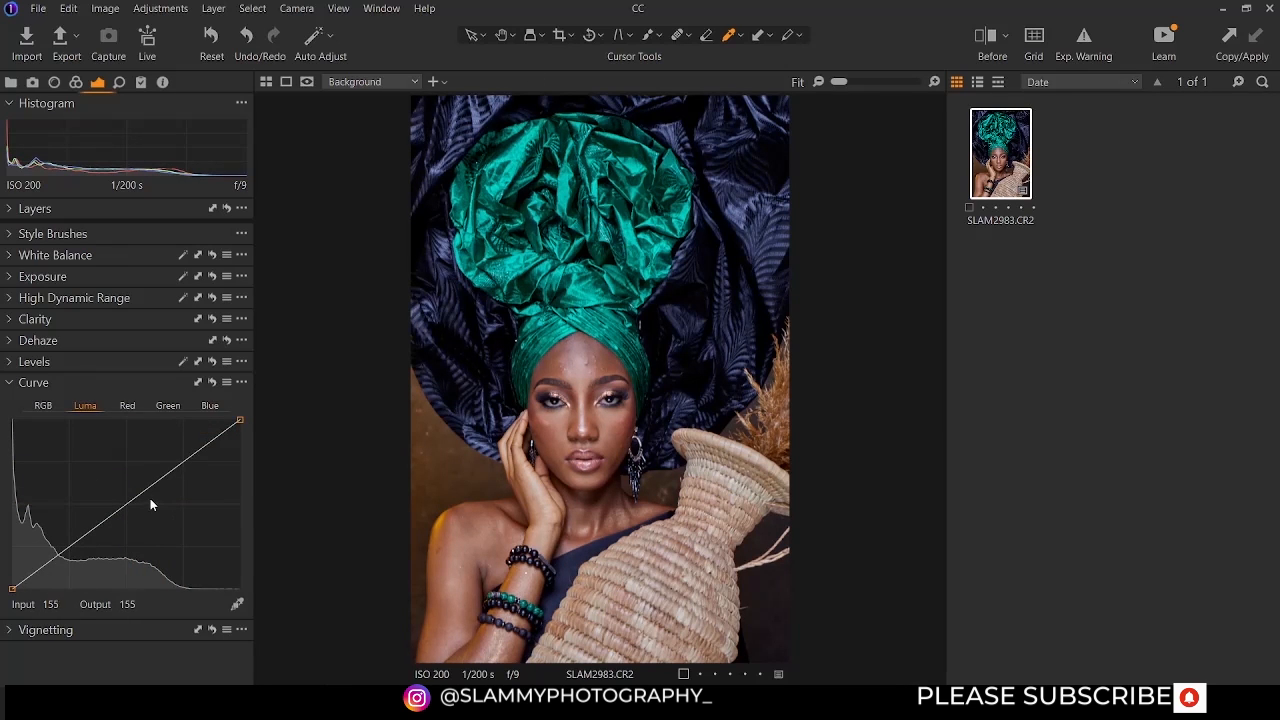
# Examine the Red, Green and Blue channel curves and return to the RGB curve
pyautogui.click(43, 406)
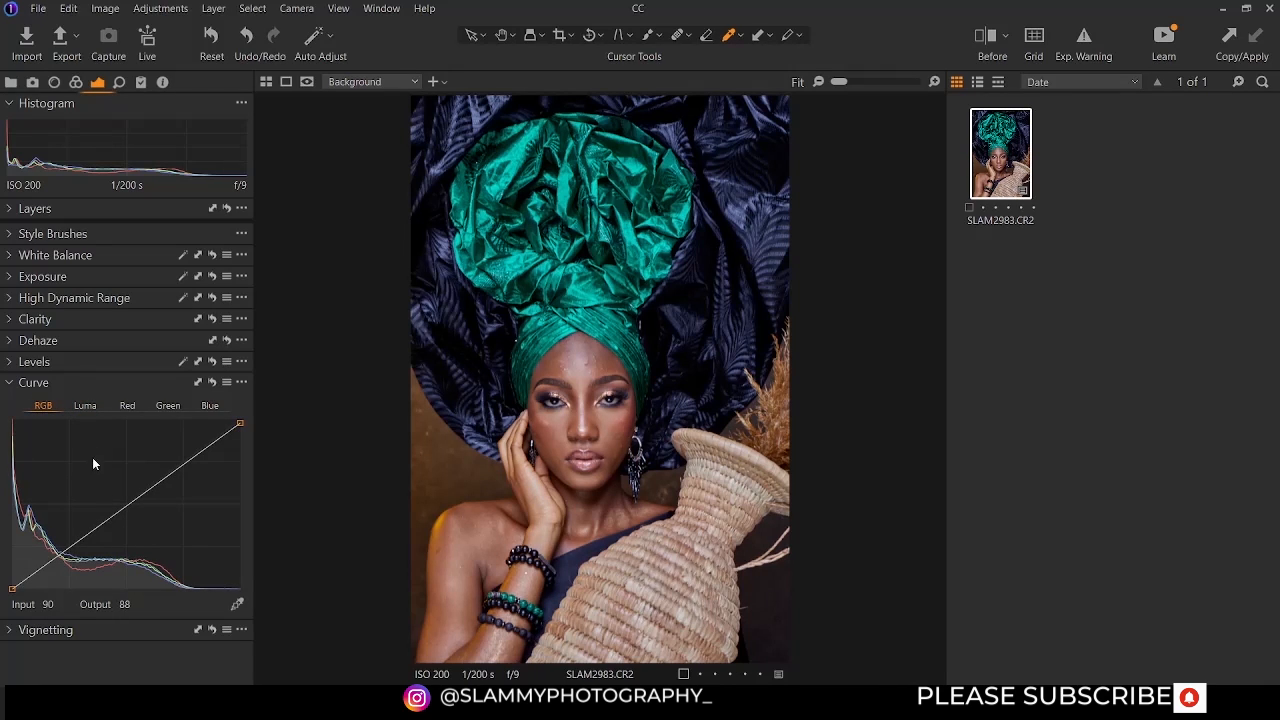
pyautogui.click(125, 405)
pyautogui.click(170, 405)
pyautogui.click(207, 405)
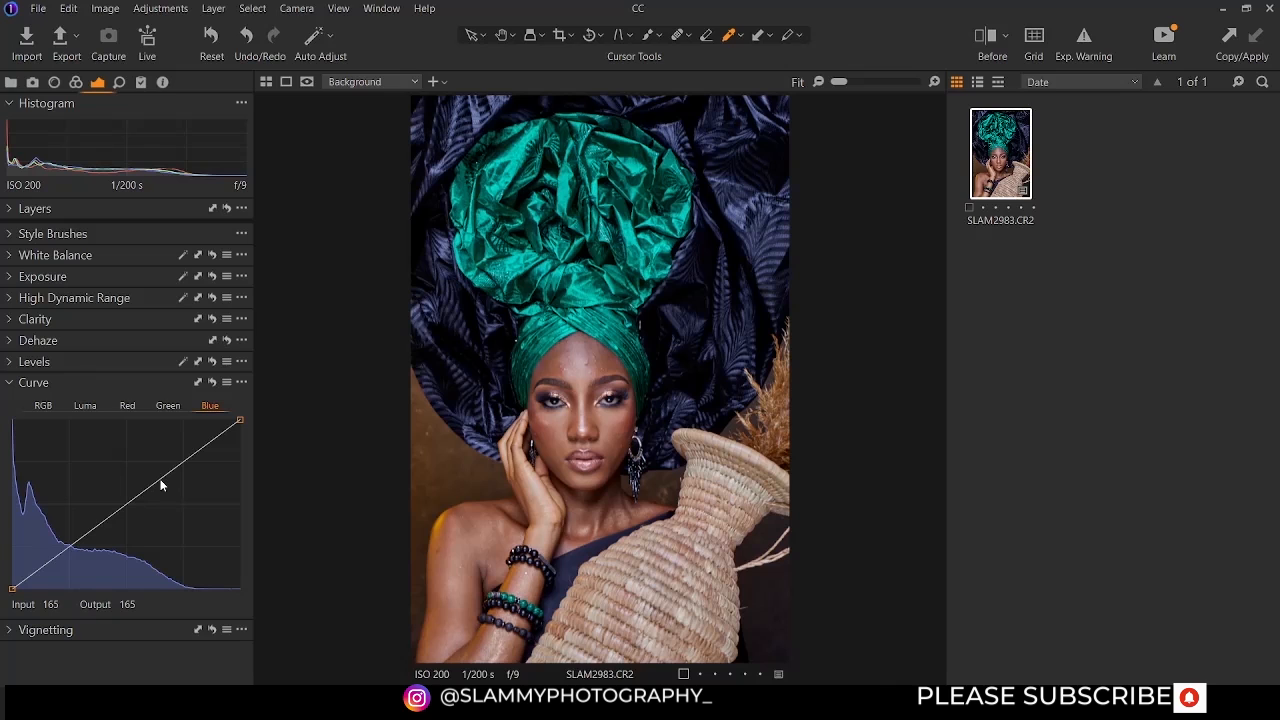
pyautogui.click(43, 405)
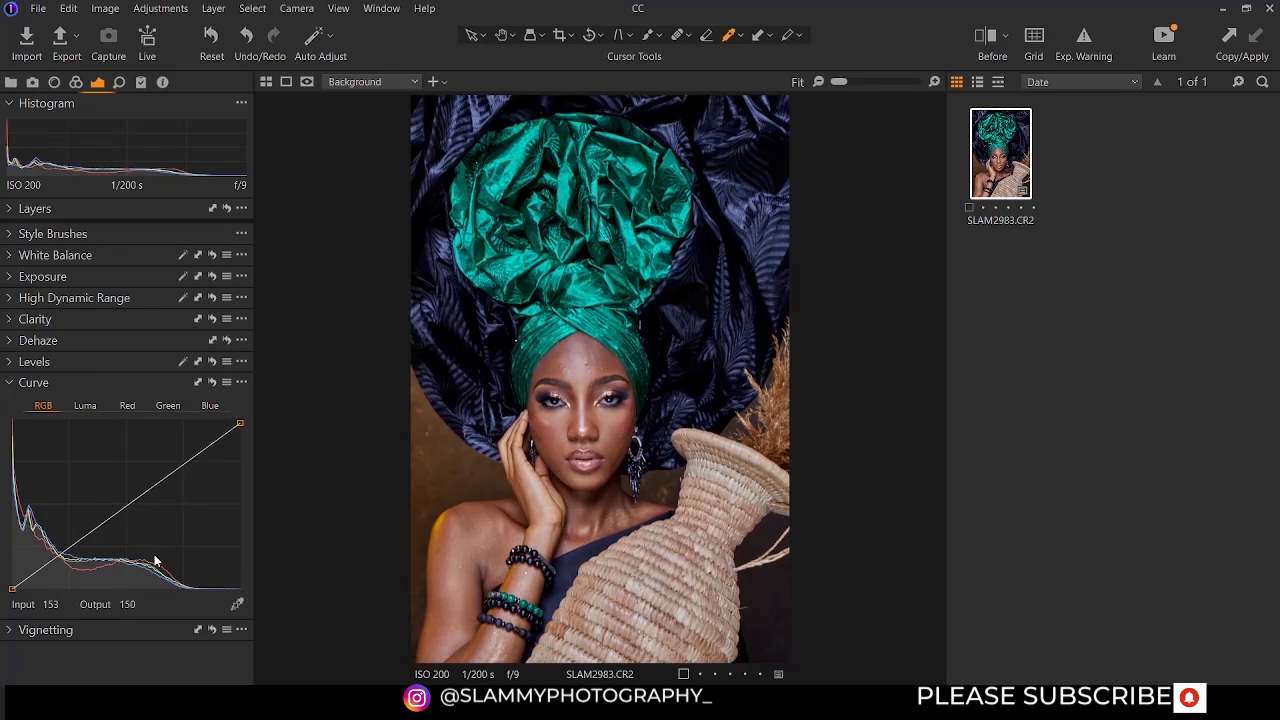
# Try placing RGB curve points by sampling the forehead, vase, dark backdrop and green headwrap in the photo, removing one extra point
pyautogui.click(235, 604)
pyautogui.click(606, 363)
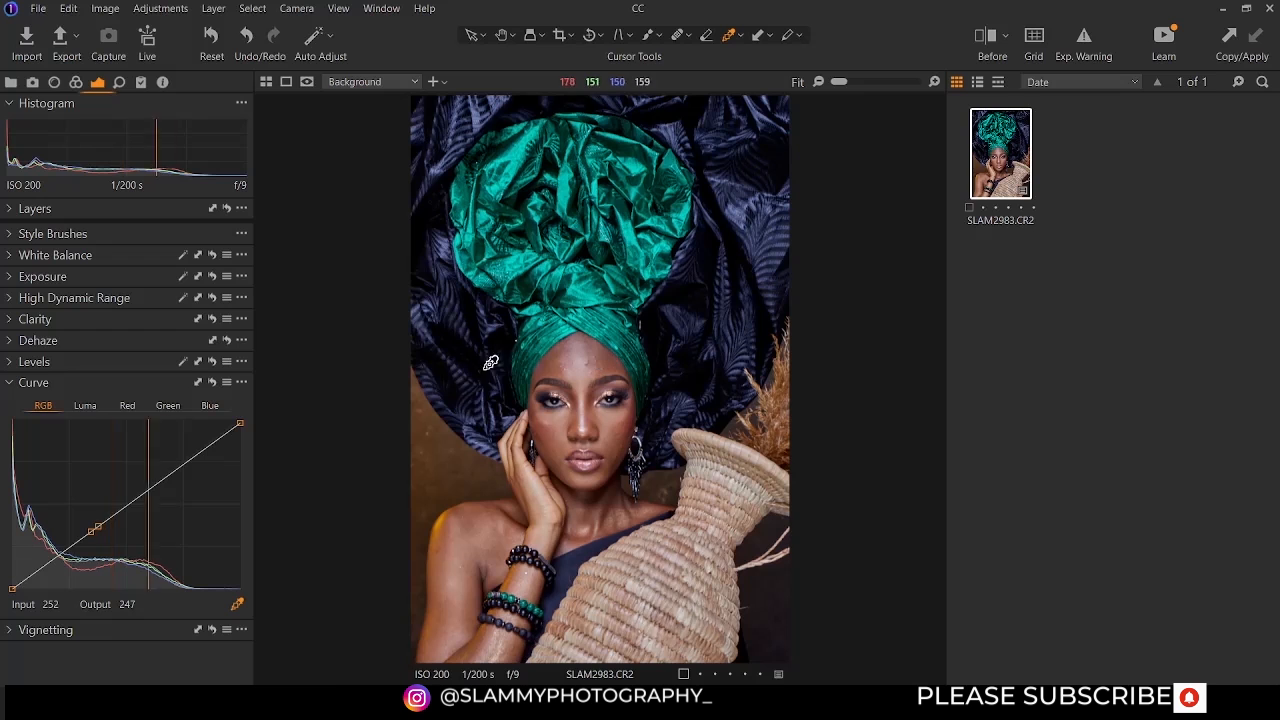
pyautogui.moveTo(97, 527)
pyautogui.mouseDown()
pyautogui.moveTo(100, 516)
pyautogui.moveTo(102, 531)
pyautogui.moveTo(83, 537)
pyautogui.mouseUp()
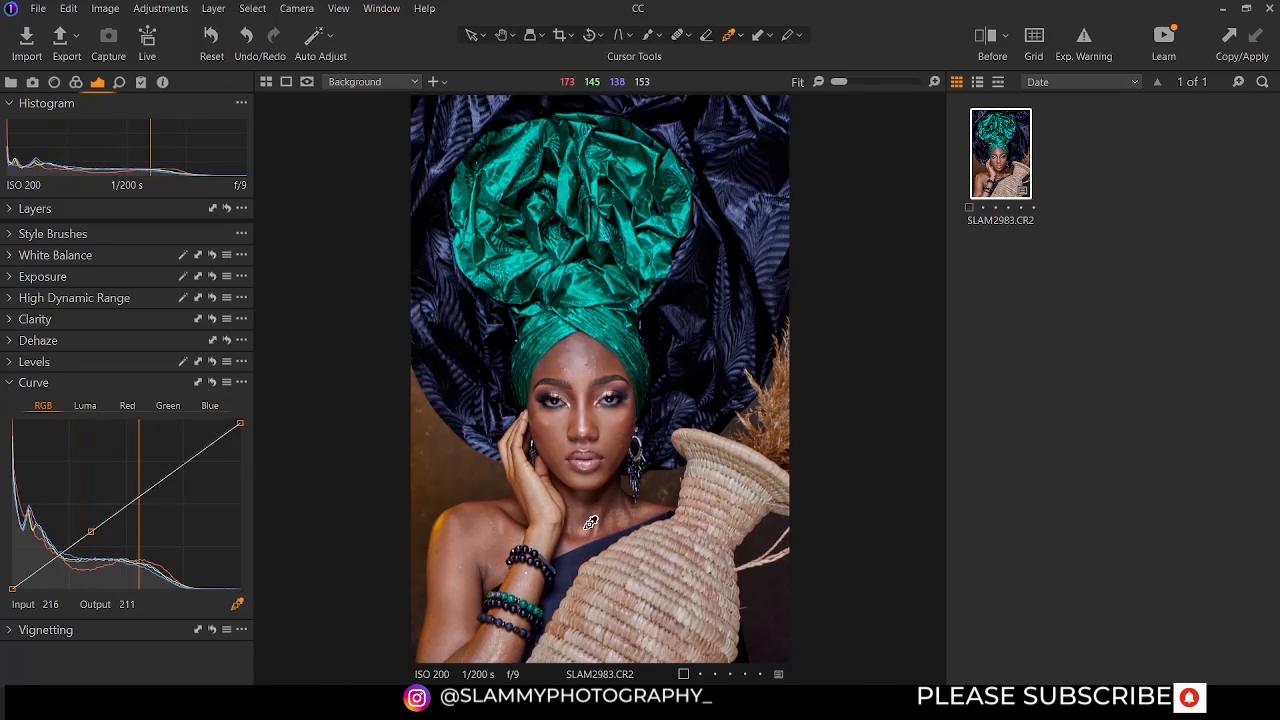
pyautogui.click(723, 512)
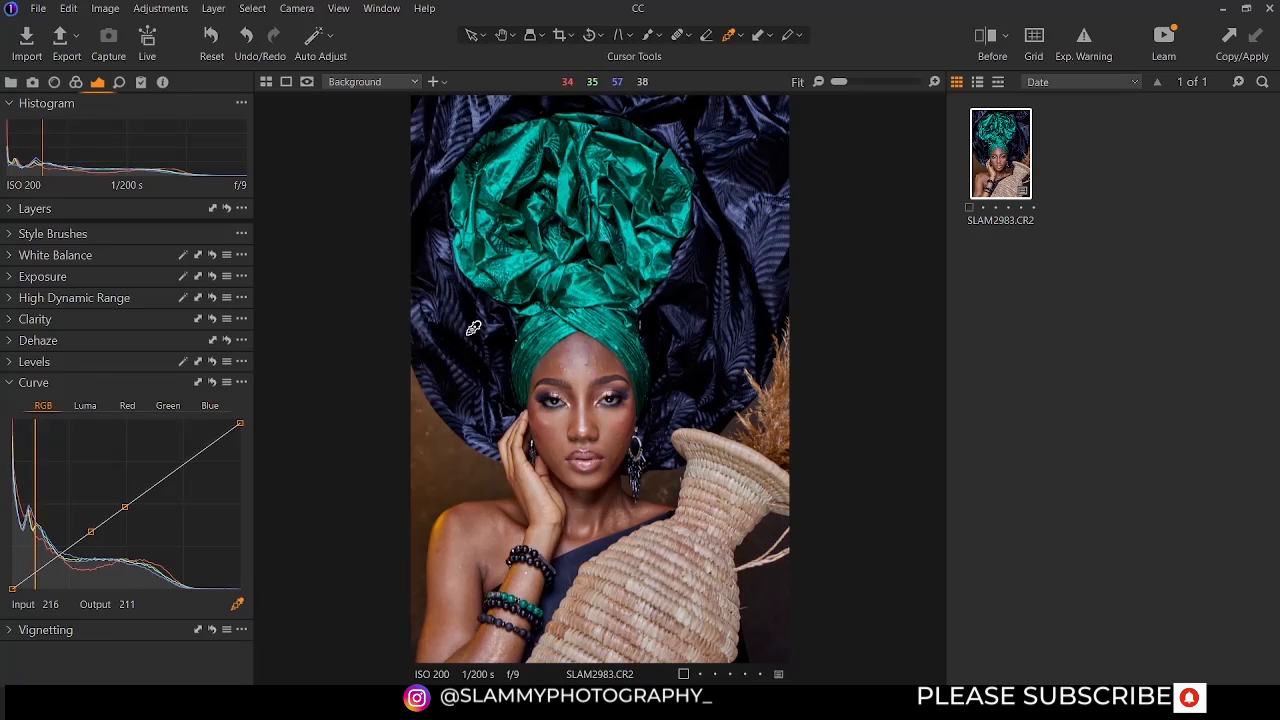
pyautogui.click(472, 325)
pyautogui.click(549, 298)
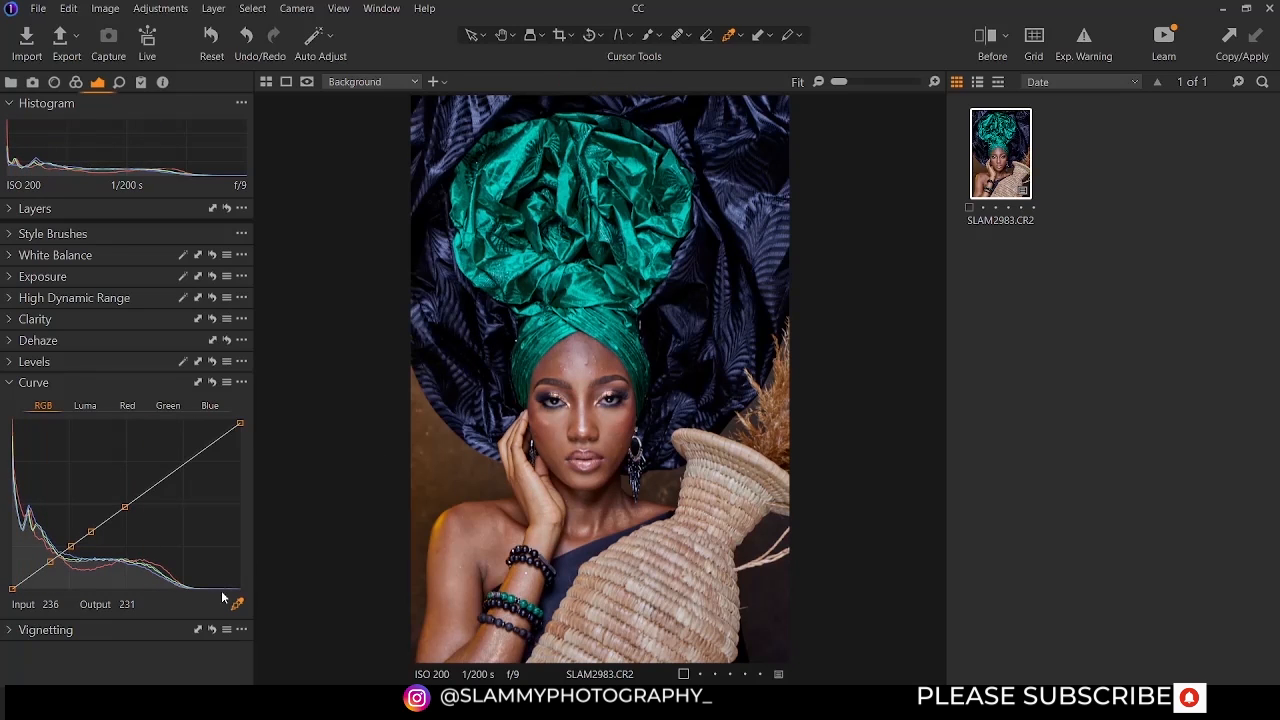
# Reset all curve adjustments and replace the expanded Curve settings with the Vignetting settings
pyautogui.click(213, 382)
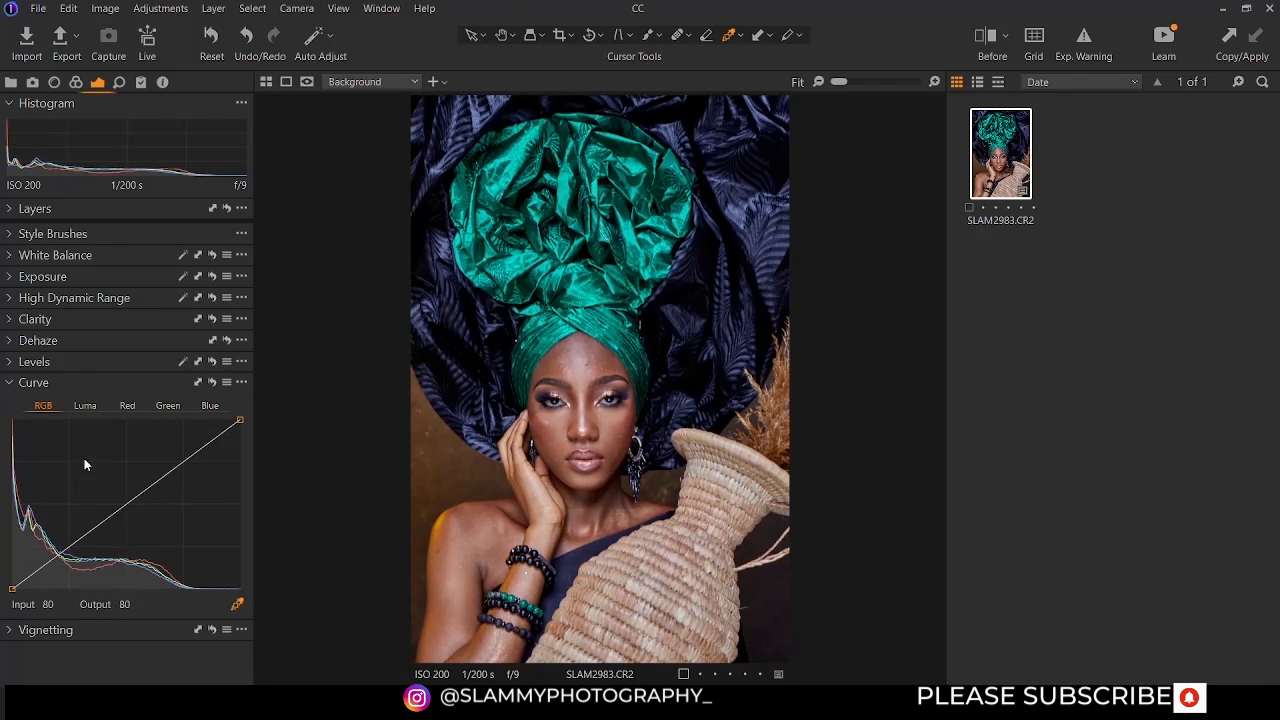
pyautogui.click(9, 383)
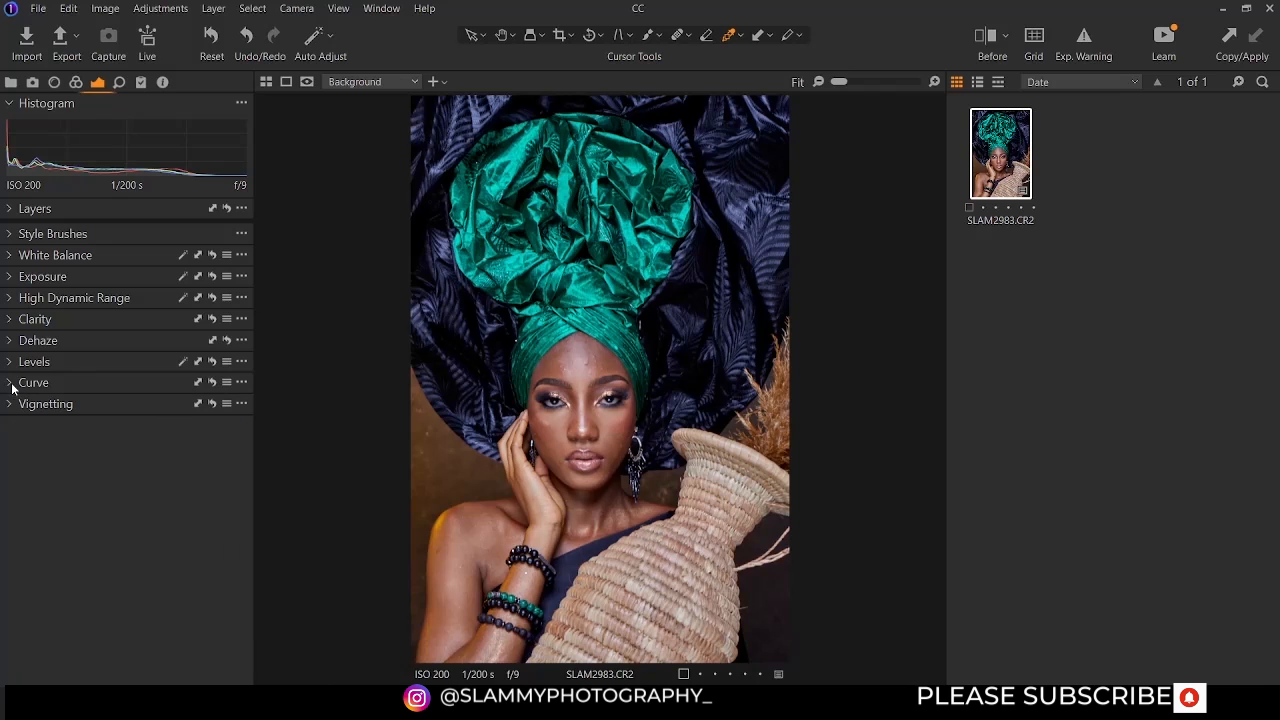
pyautogui.click(9, 405)
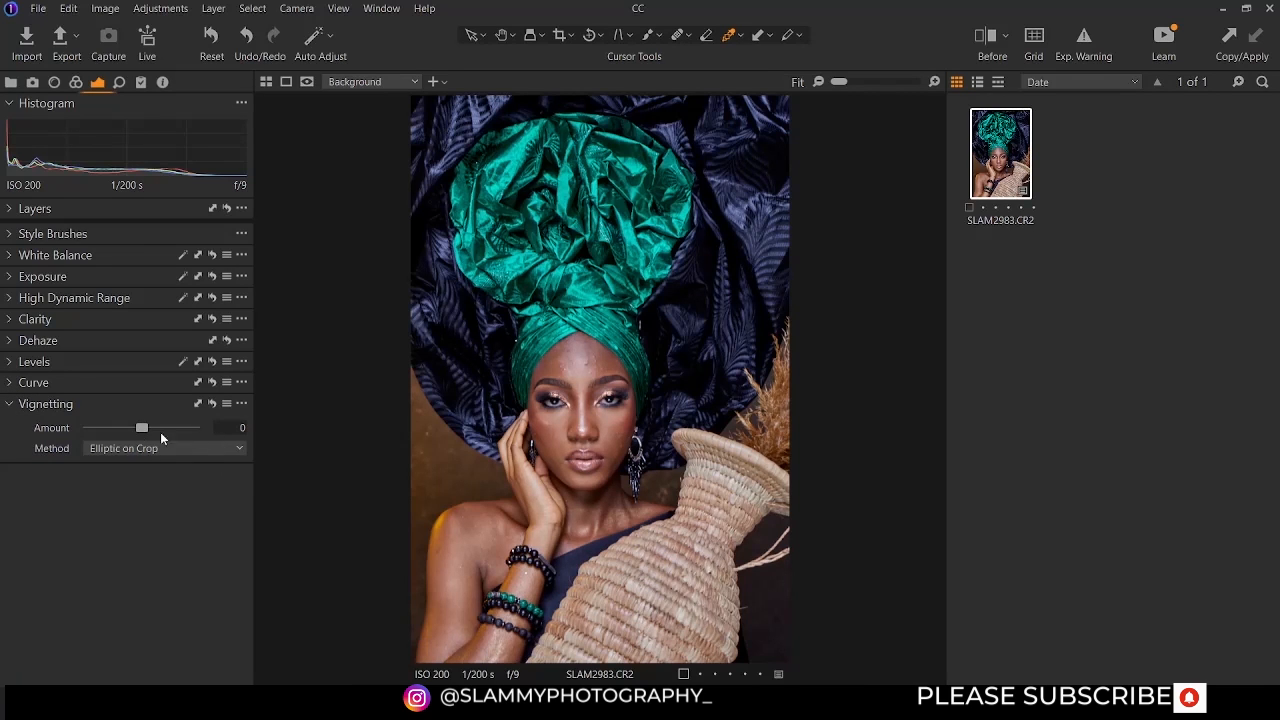
# Try a vignetting amount of -4 and return it to 0
pyautogui.moveTo(160, 432); pyautogui.dragTo(89, 427)
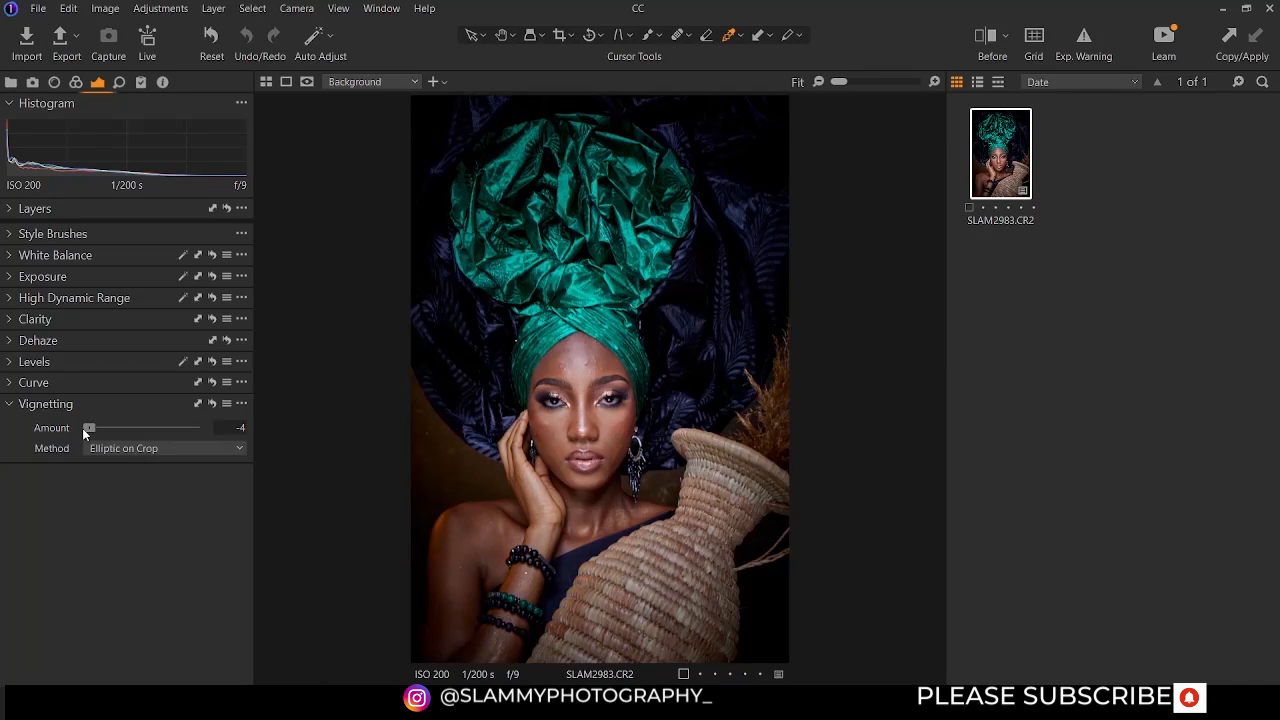
pyautogui.moveTo(88, 430); pyautogui.dragTo(145, 427)
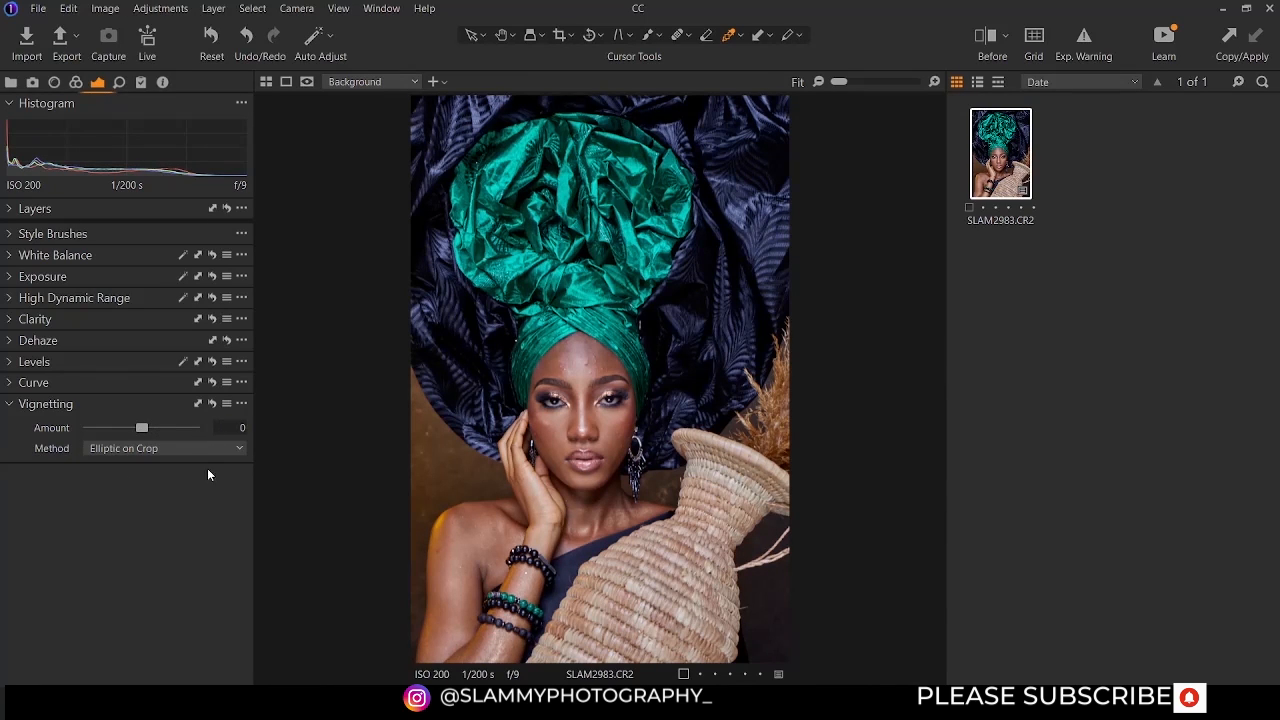
# Set the vignetting method to Circular on Crop with an amount of 0, and collapse the Vignetting settings
pyautogui.click(135, 450)
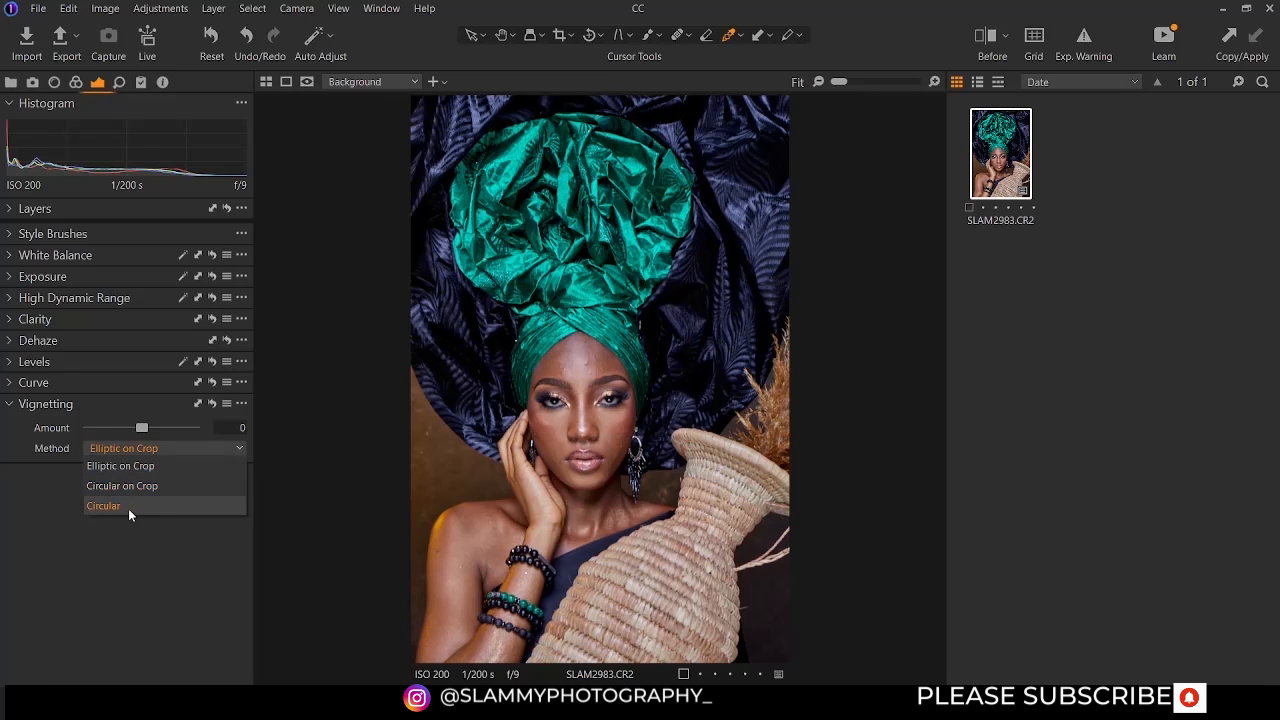
pyautogui.click(132, 447)
pyautogui.click(126, 450)
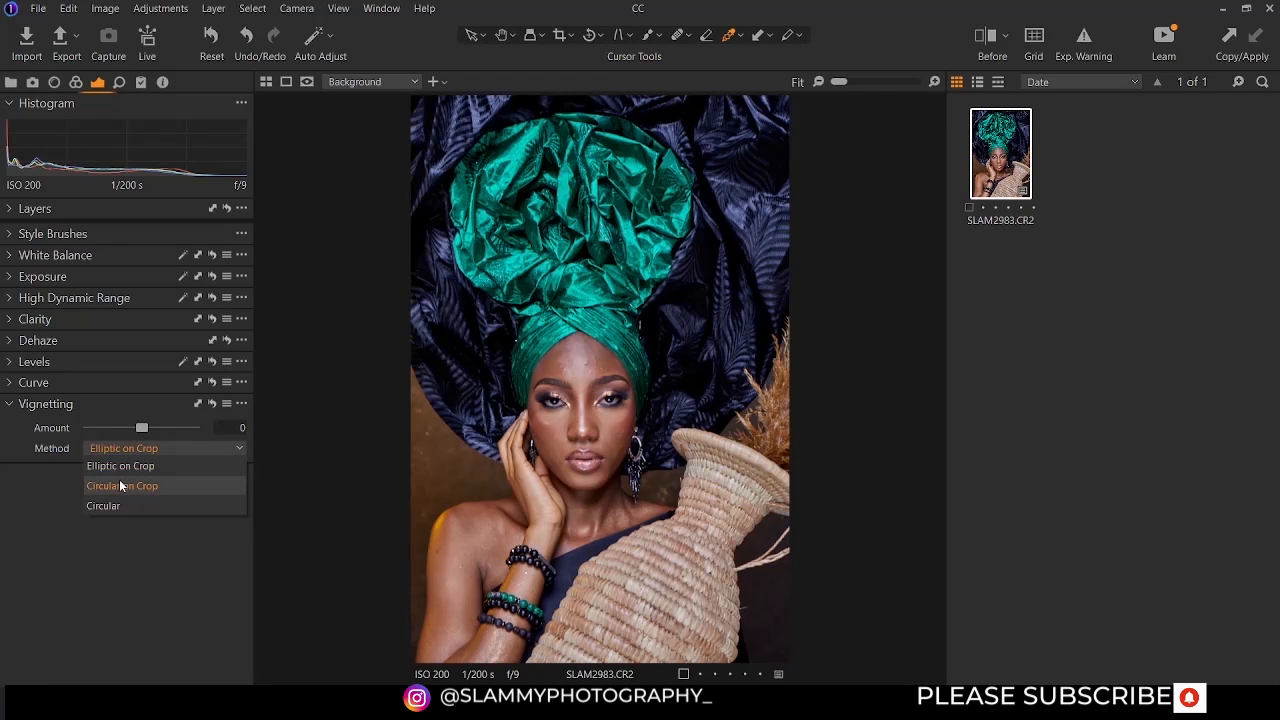
pyautogui.click(124, 468)
pyautogui.moveTo(143, 430)
pyautogui.mouseDown()
pyautogui.moveTo(86, 428)
pyautogui.moveTo(190, 441)
pyautogui.moveTo(118, 446)
pyautogui.moveTo(141, 455)
pyautogui.mouseUp()
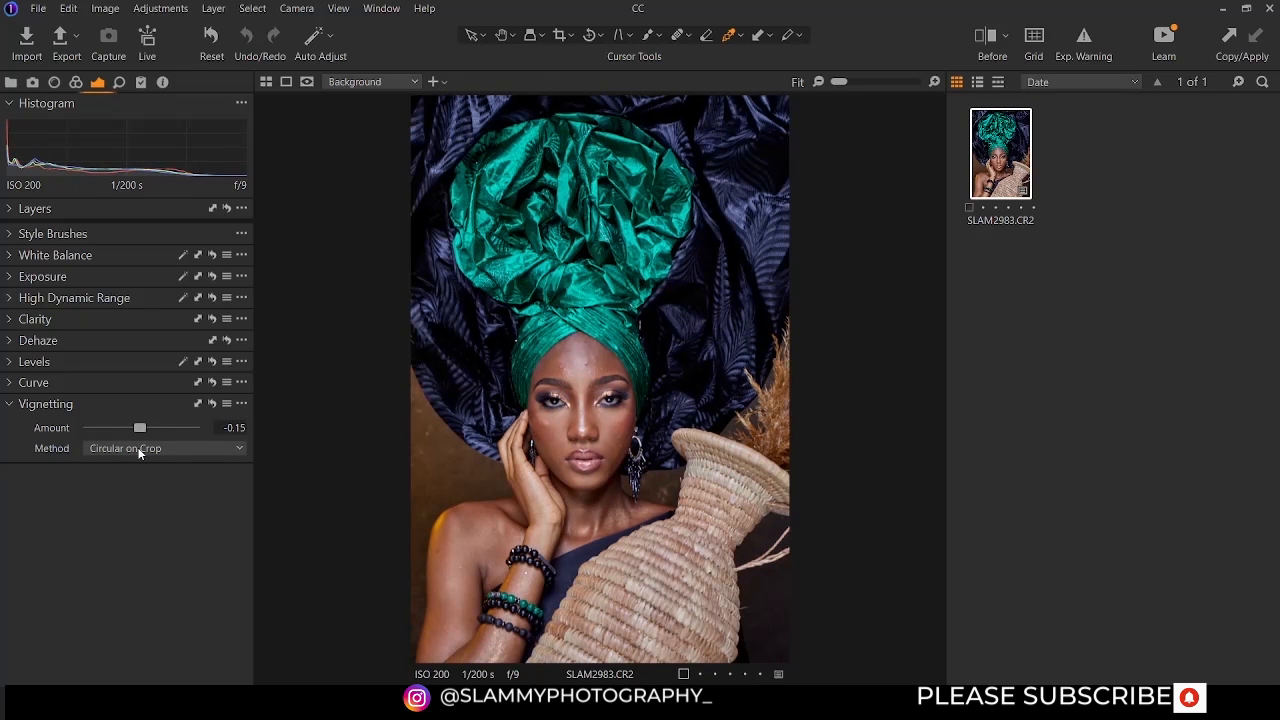
pyautogui.click(232, 427)
pyautogui.write('0')
pyautogui.click(10, 405)
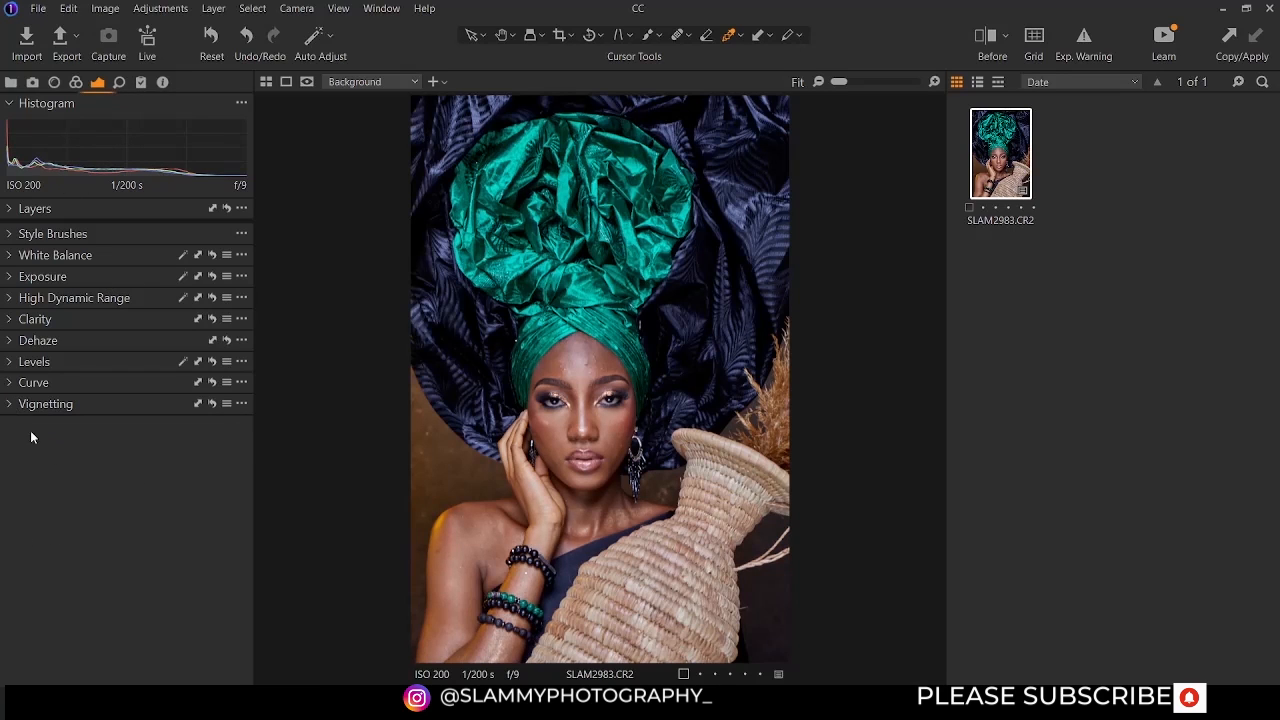
# Examine the options for adding and removing tools in the Exposure tool tab, and dismiss them without choosing any
pyautogui.rightClick(114, 477)
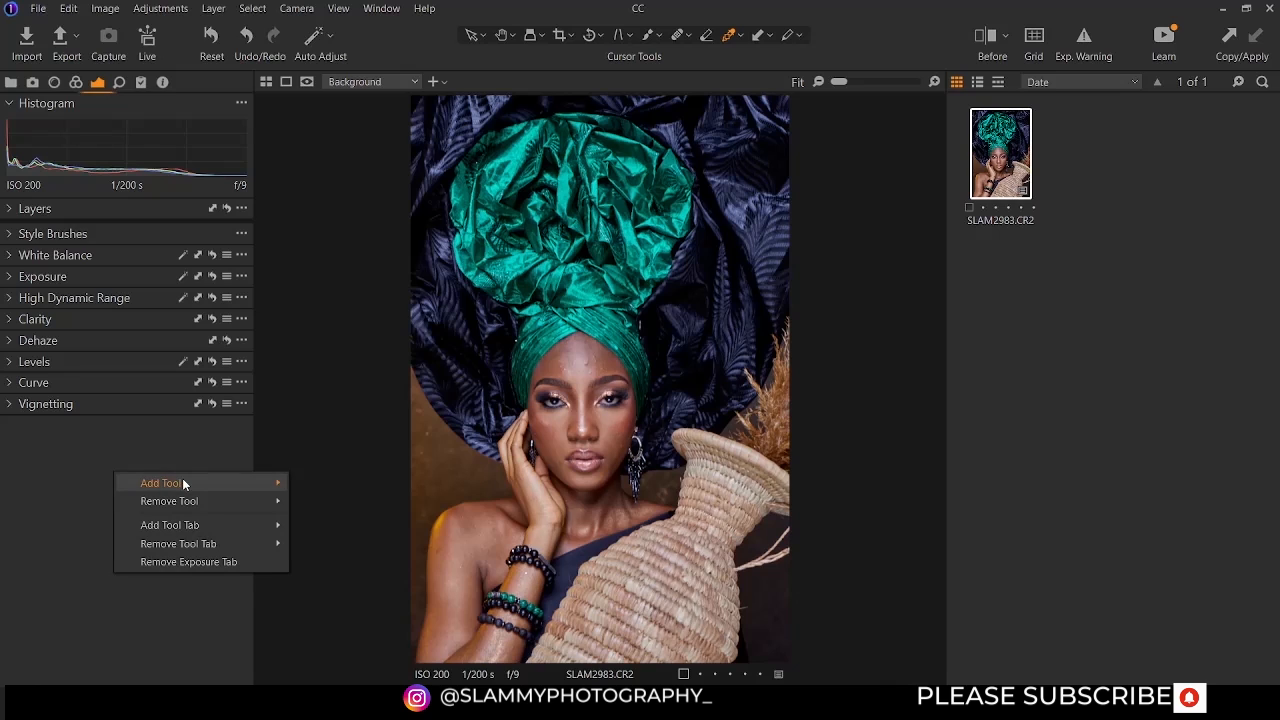
pyautogui.moveTo(183, 484)
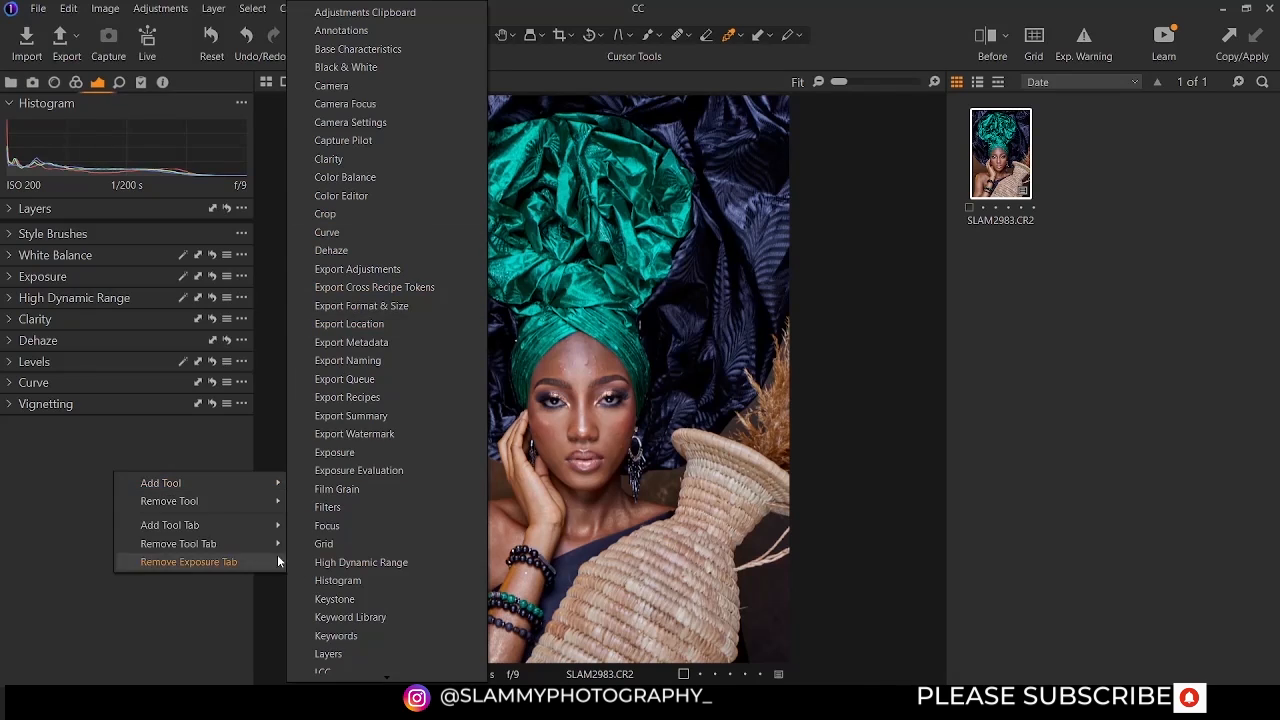
pyautogui.moveTo(228, 540)
pyautogui.click(170, 451)
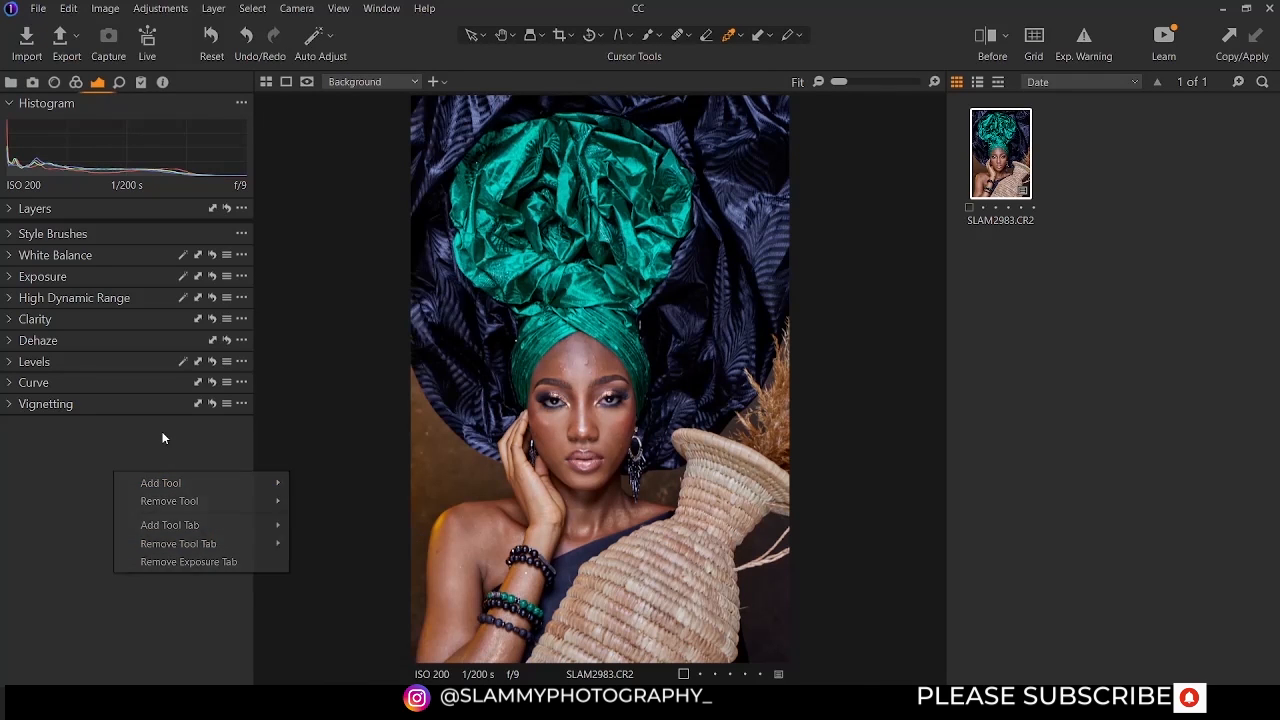
# Remove the Vignetting tool from the Exposure tool tab, and add it back with its settings collapsed
pyautogui.click(242, 404)
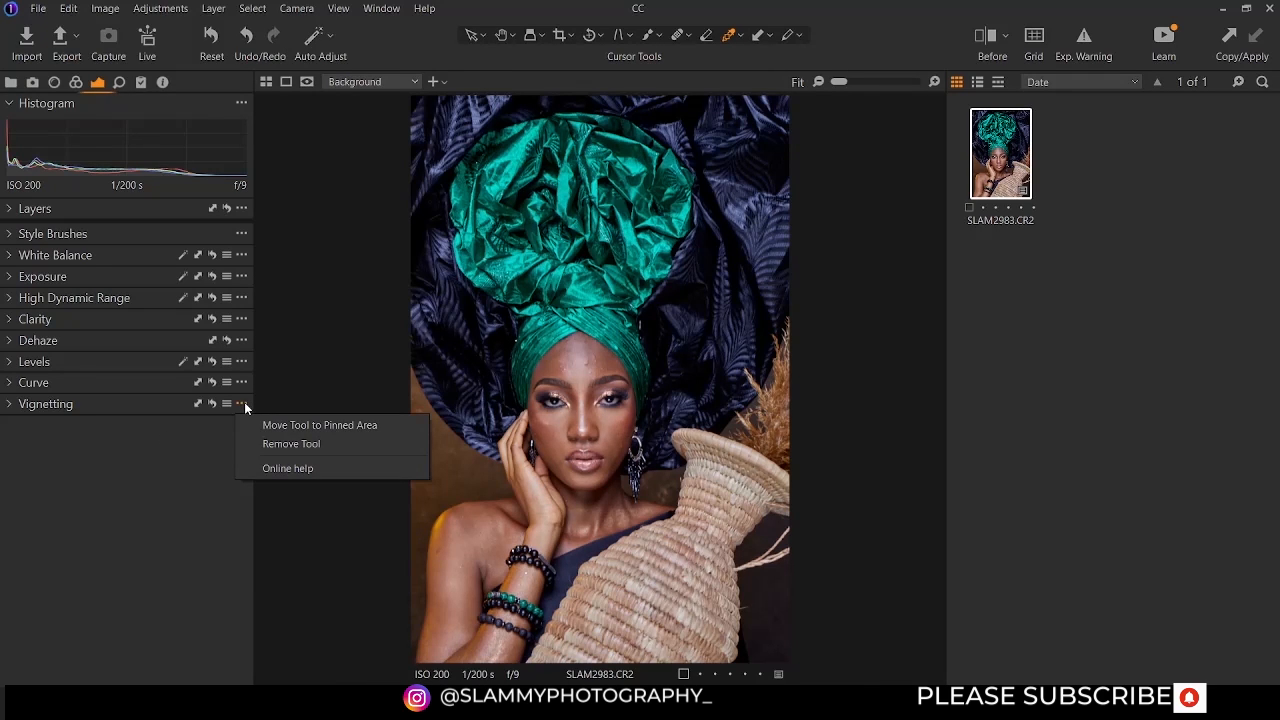
pyautogui.click(288, 447)
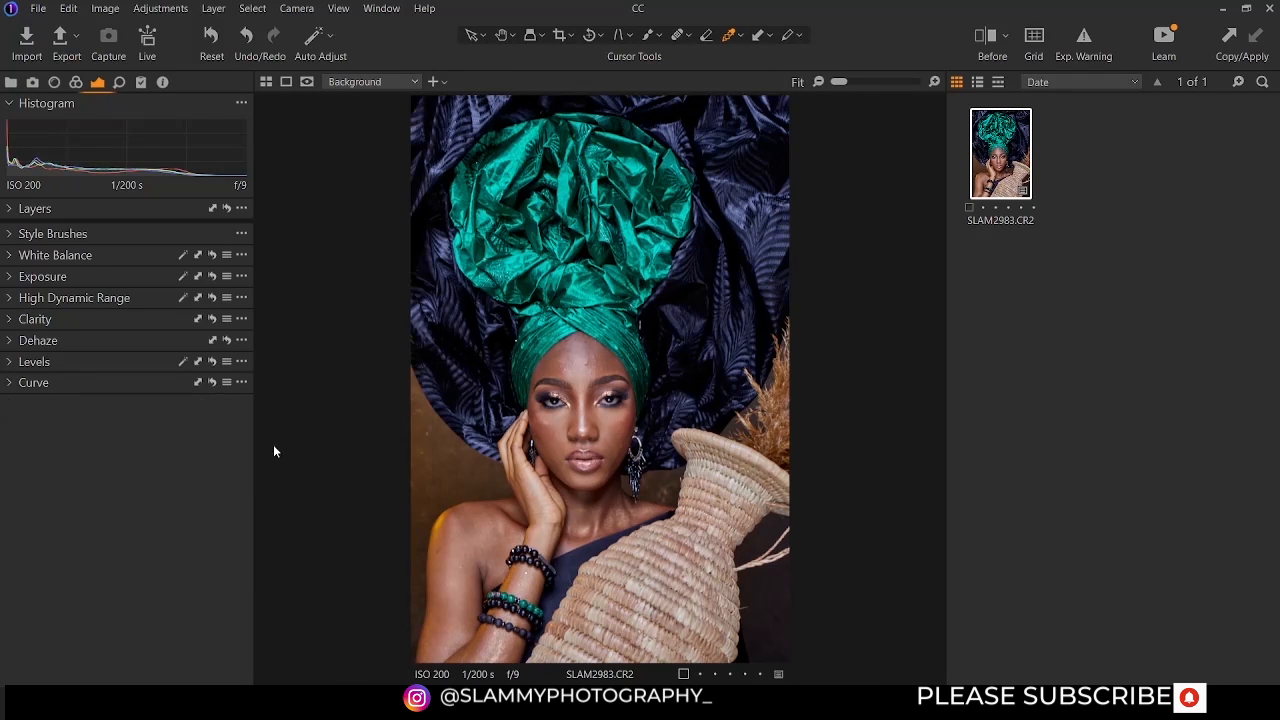
pyautogui.rightClick(101, 414)
pyautogui.moveTo(196, 431)
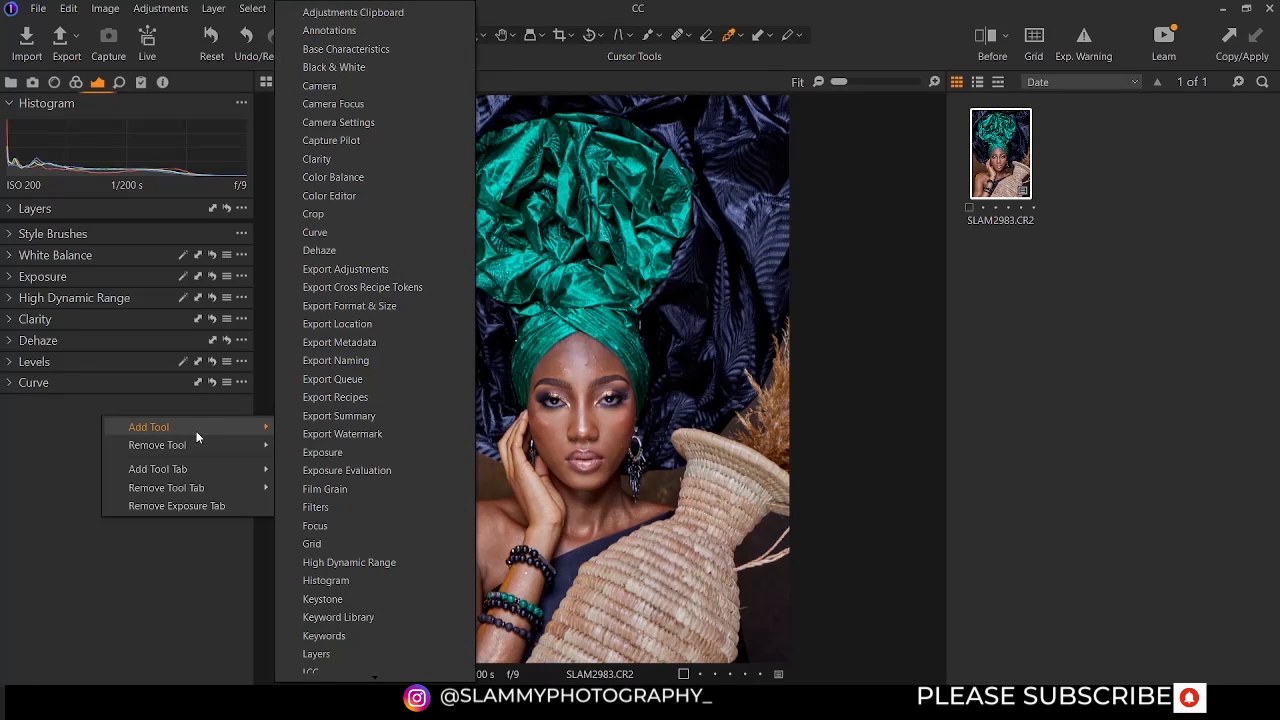
pyautogui.scroll(-5, 317, 651)
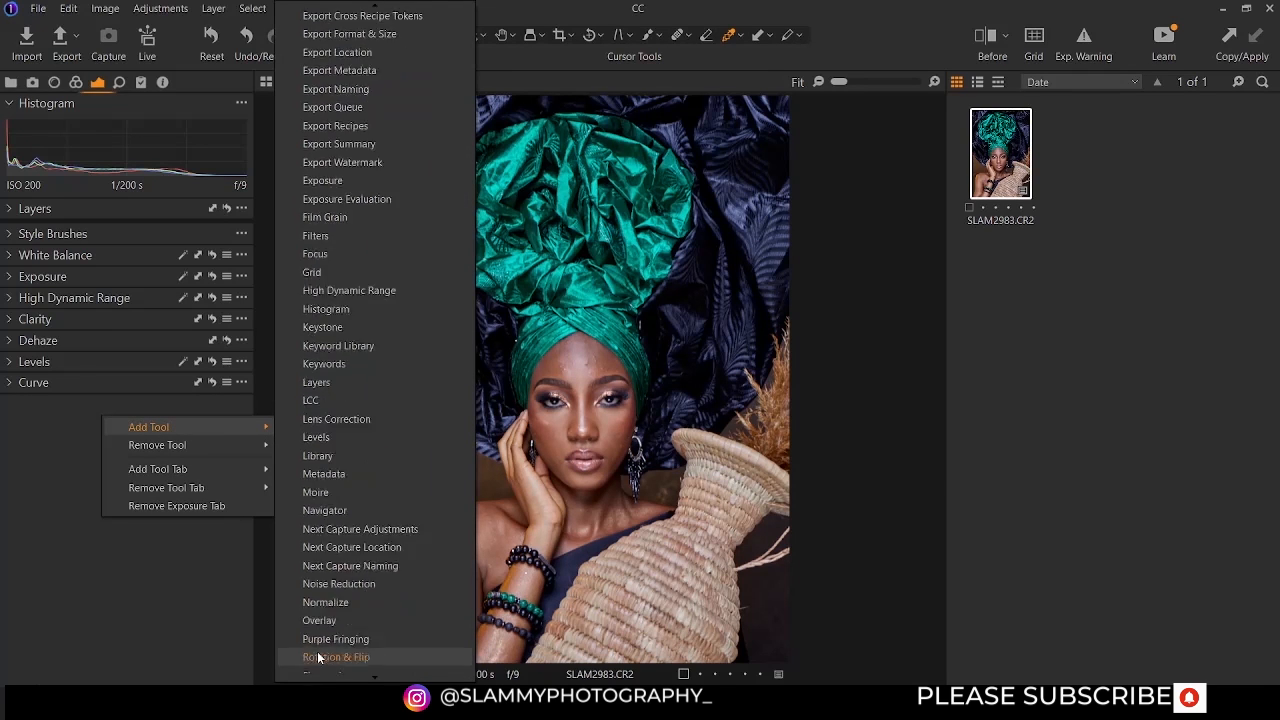
pyautogui.scroll(-3, 317, 655)
pyautogui.click(314, 648)
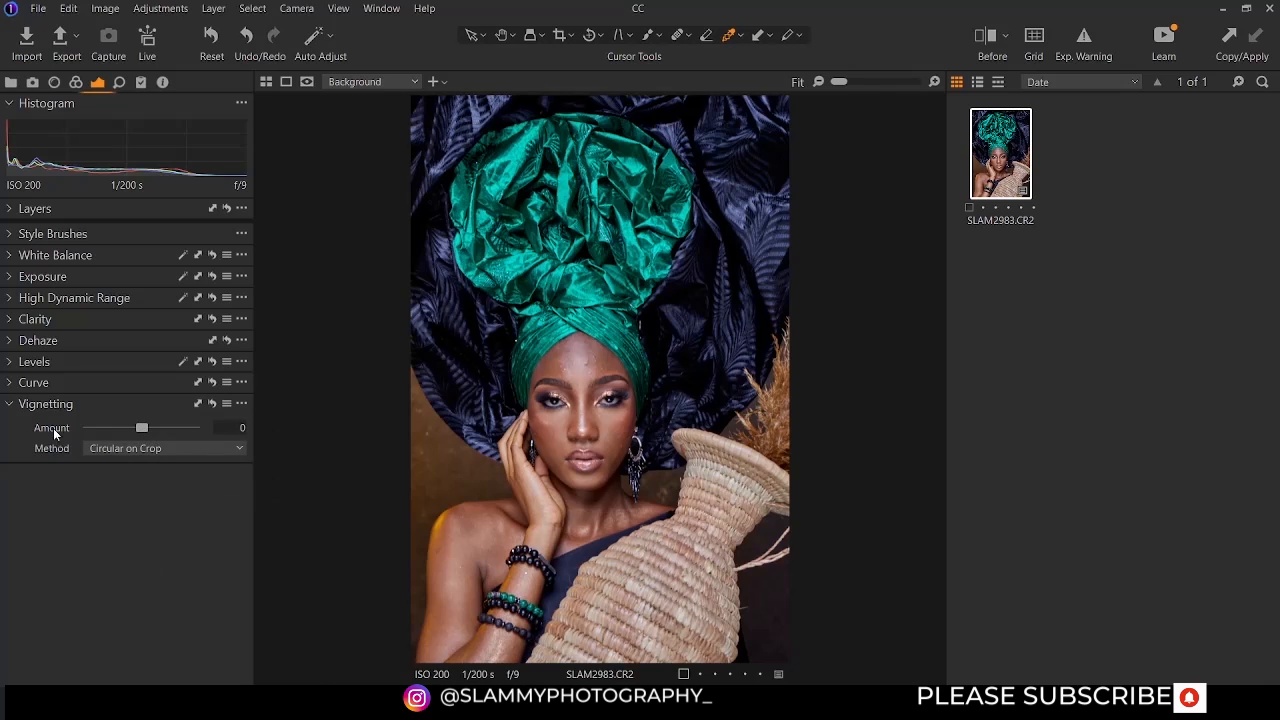
pyautogui.click(10, 404)
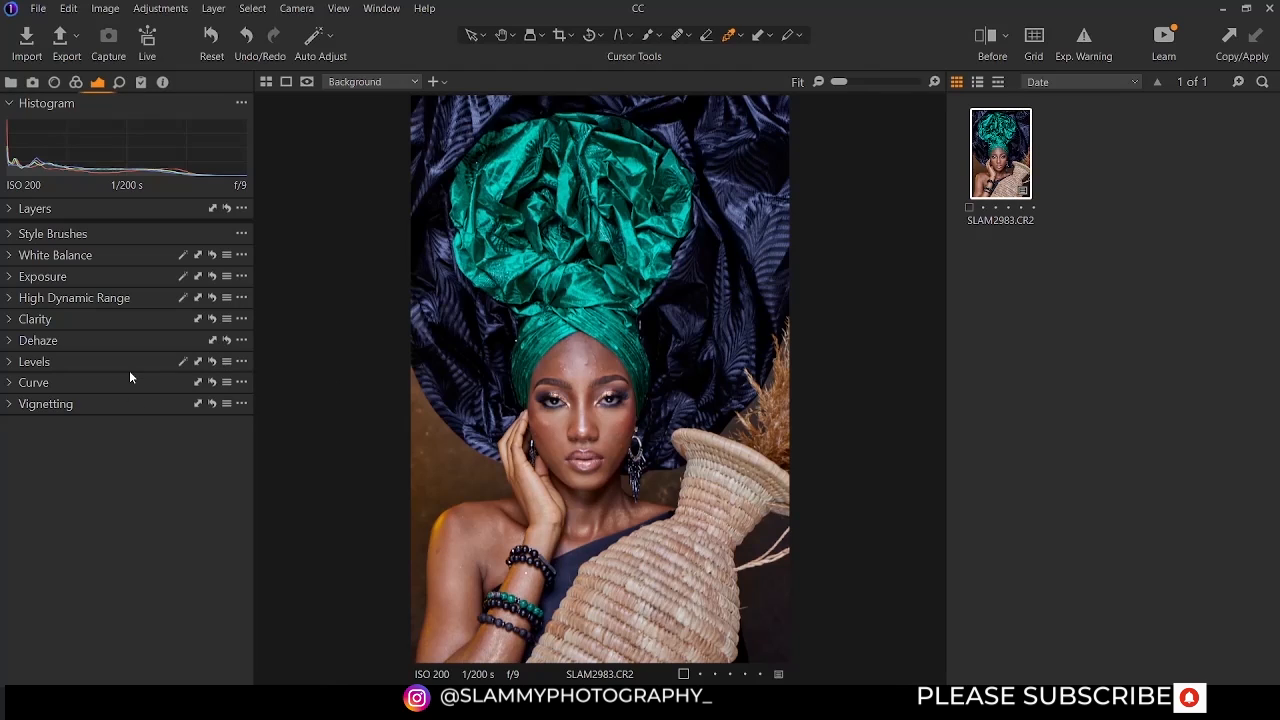
# Switch to the colour tools and replace the expanded White Balance settings with the Base Characteristics settings
pyautogui.click(76, 84)
pyautogui.click(76, 84)
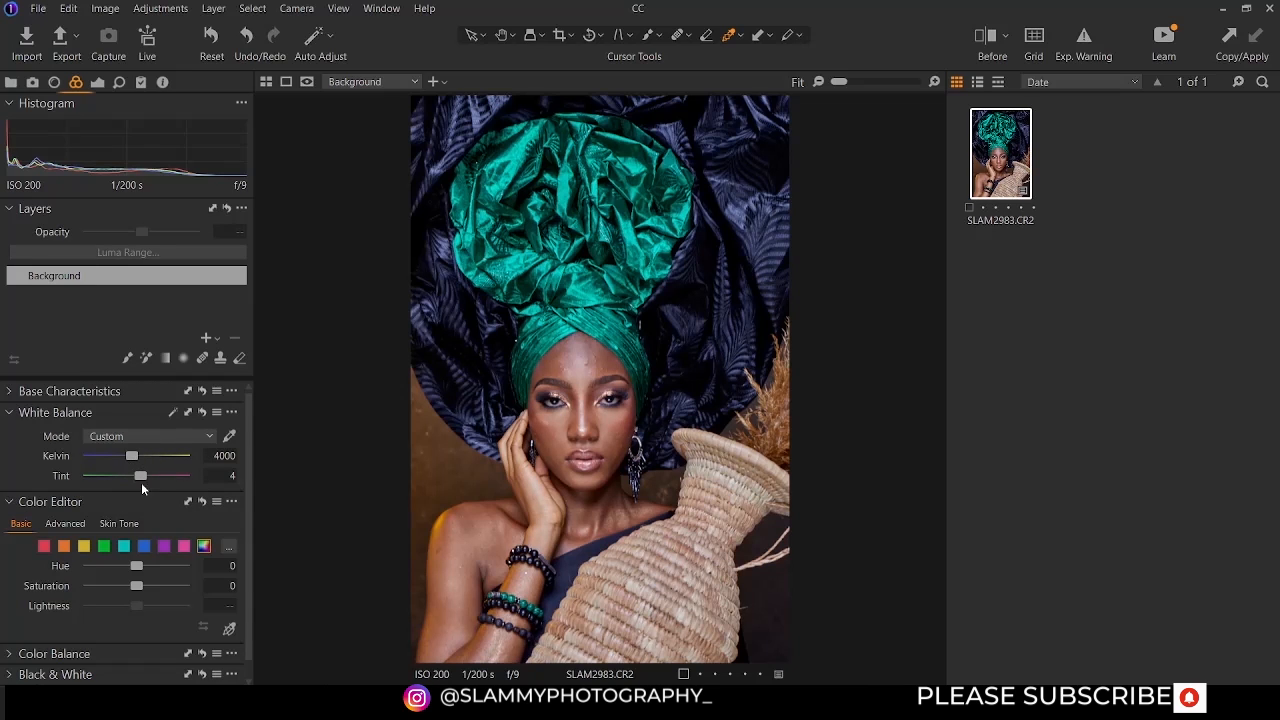
pyautogui.click(10, 416)
pyautogui.click(9, 396)
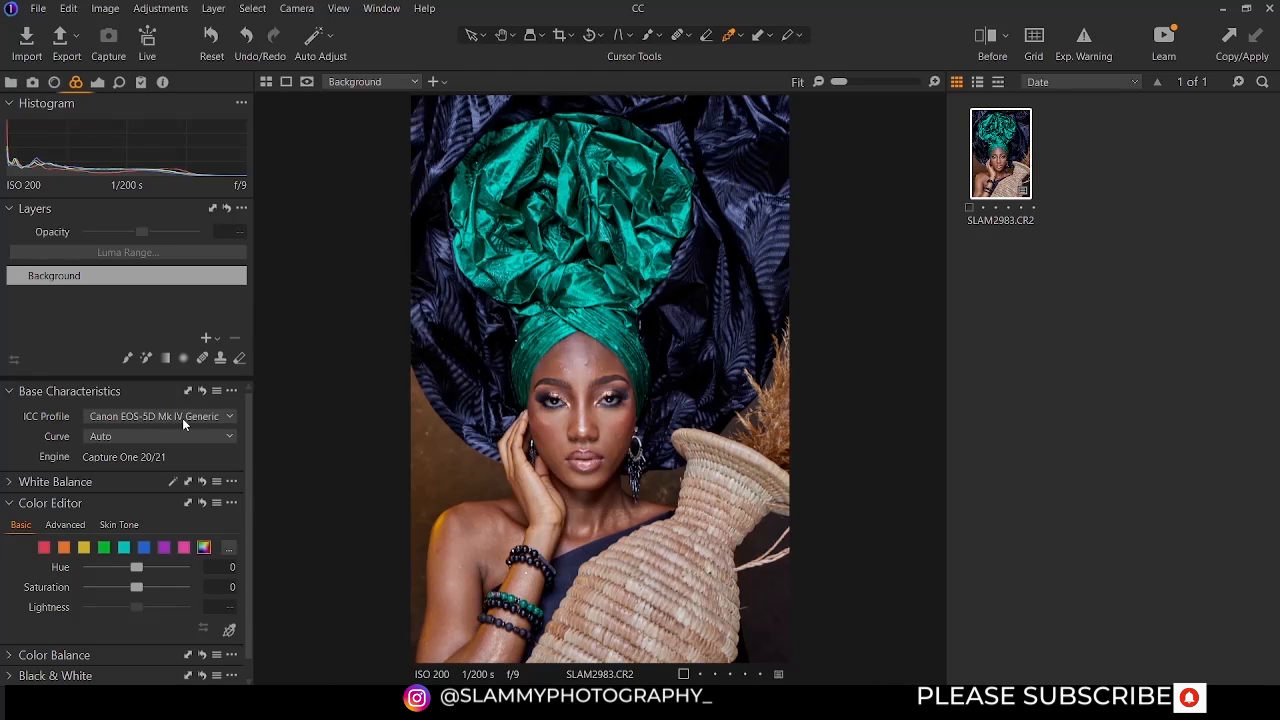
# Examine the ICC profile and curve options in Base Characteristics and the White Balance settings, leaving both tools collapsed
pyautogui.click(117, 420)
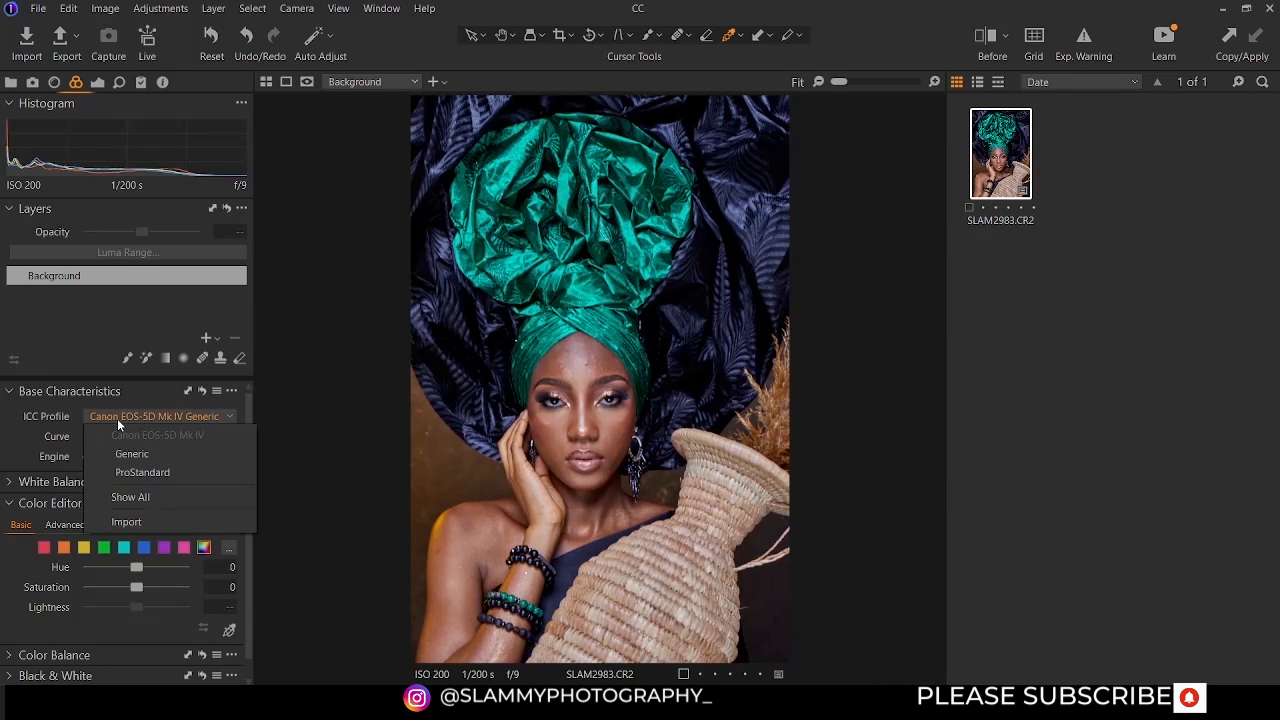
pyautogui.click(117, 420)
pyautogui.click(117, 420)
pyautogui.click(111, 417)
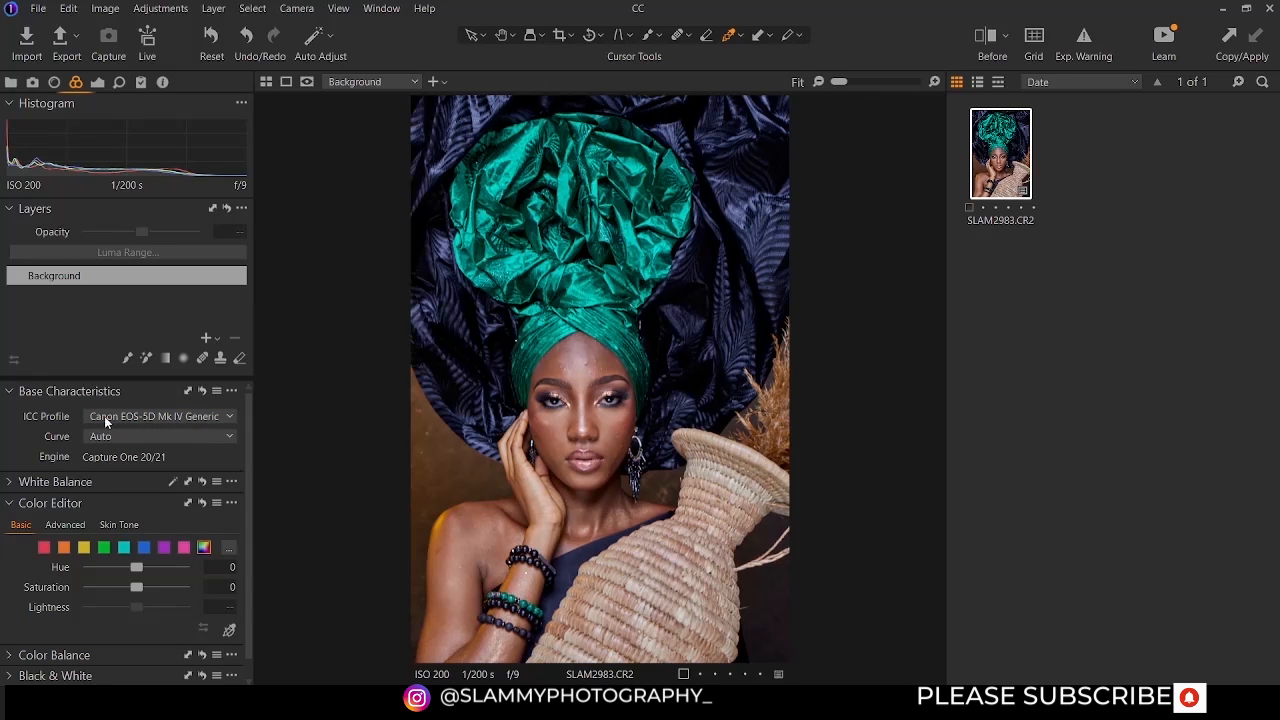
pyautogui.click(149, 436)
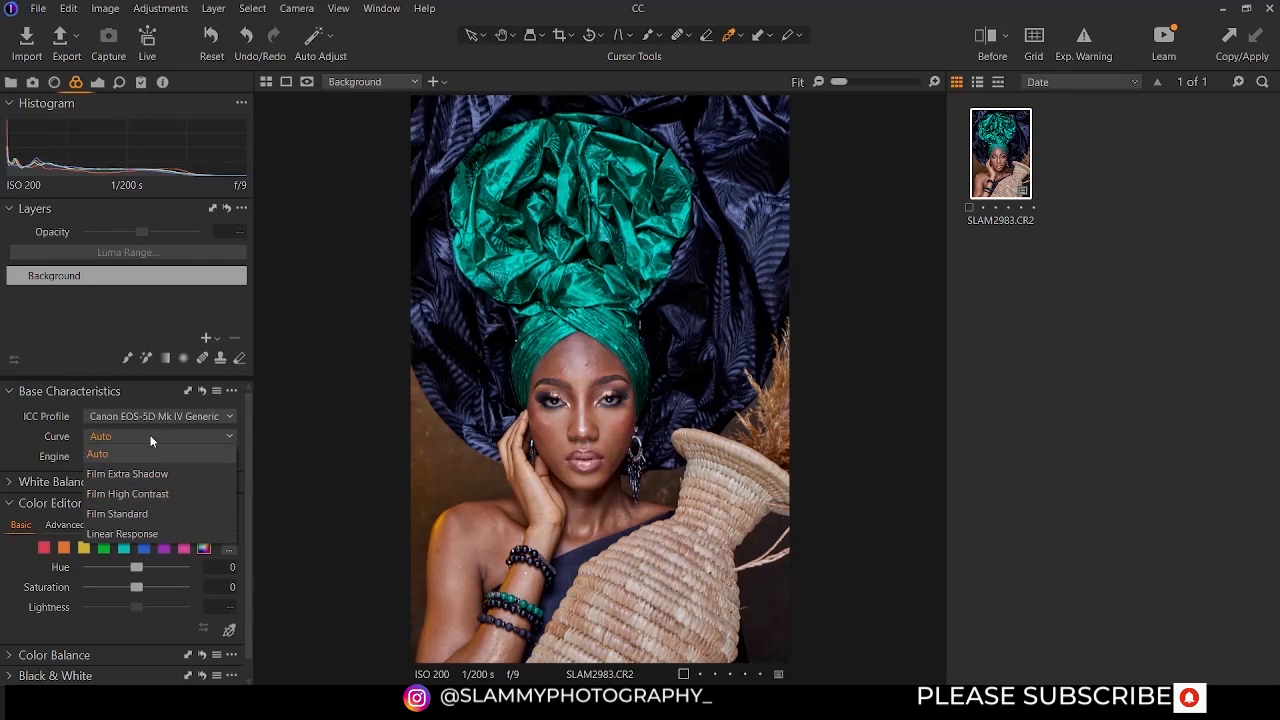
pyautogui.click(224, 436)
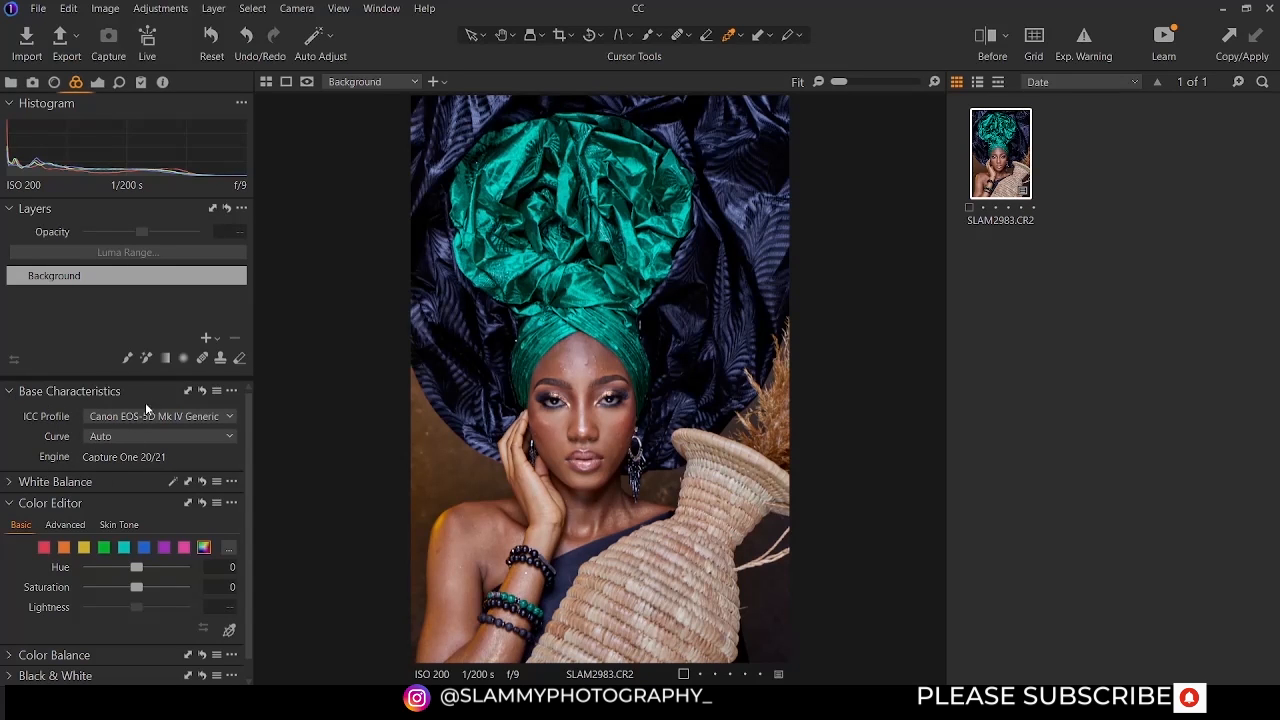
pyautogui.click(12, 392)
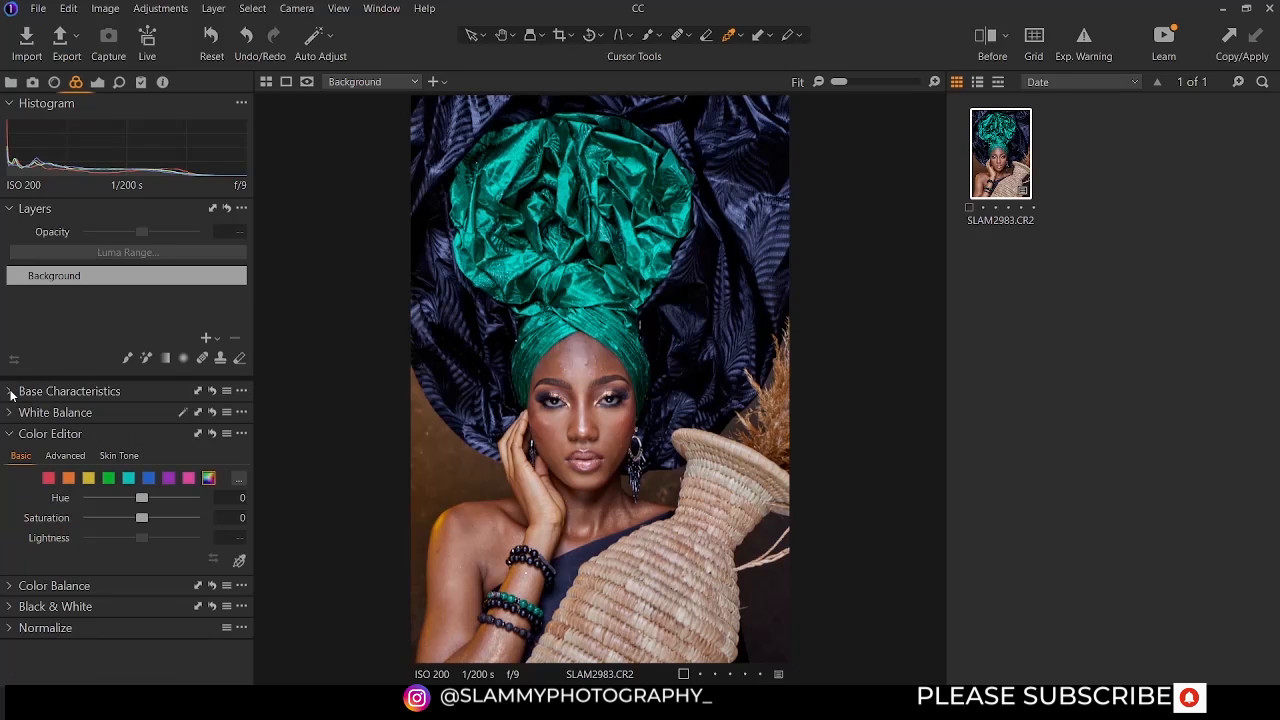
pyautogui.click(12, 415)
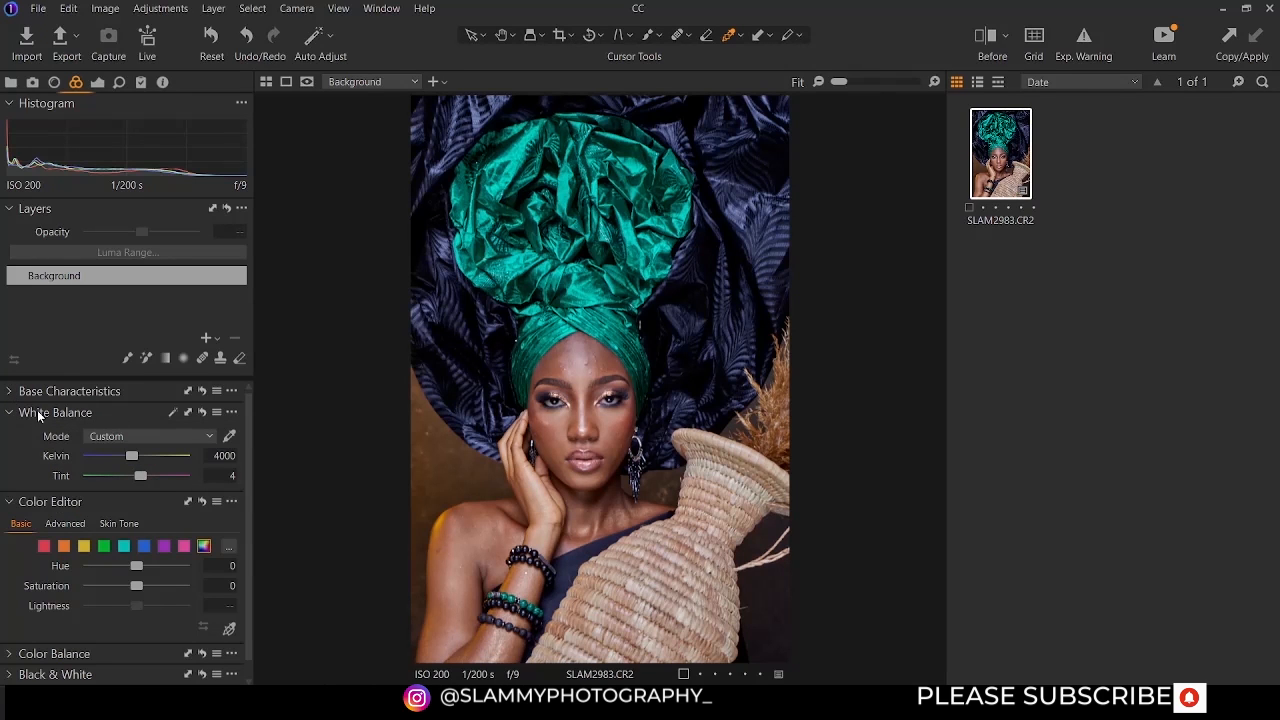
pyautogui.click(12, 413)
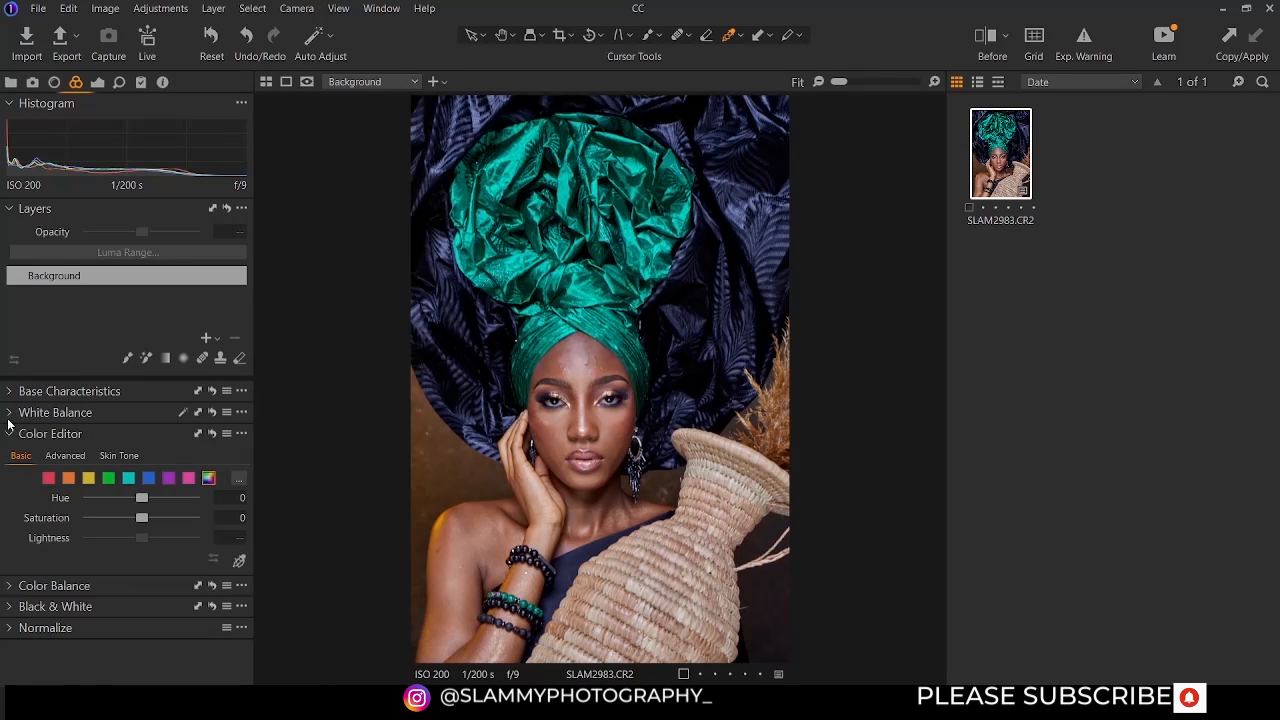
# Go through each colour range in the basic Color Editor, from red to magenta and all colours together
pyautogui.click(66, 432)
pyautogui.click(66, 432)
pyautogui.click(49, 480)
pyautogui.click(68, 479)
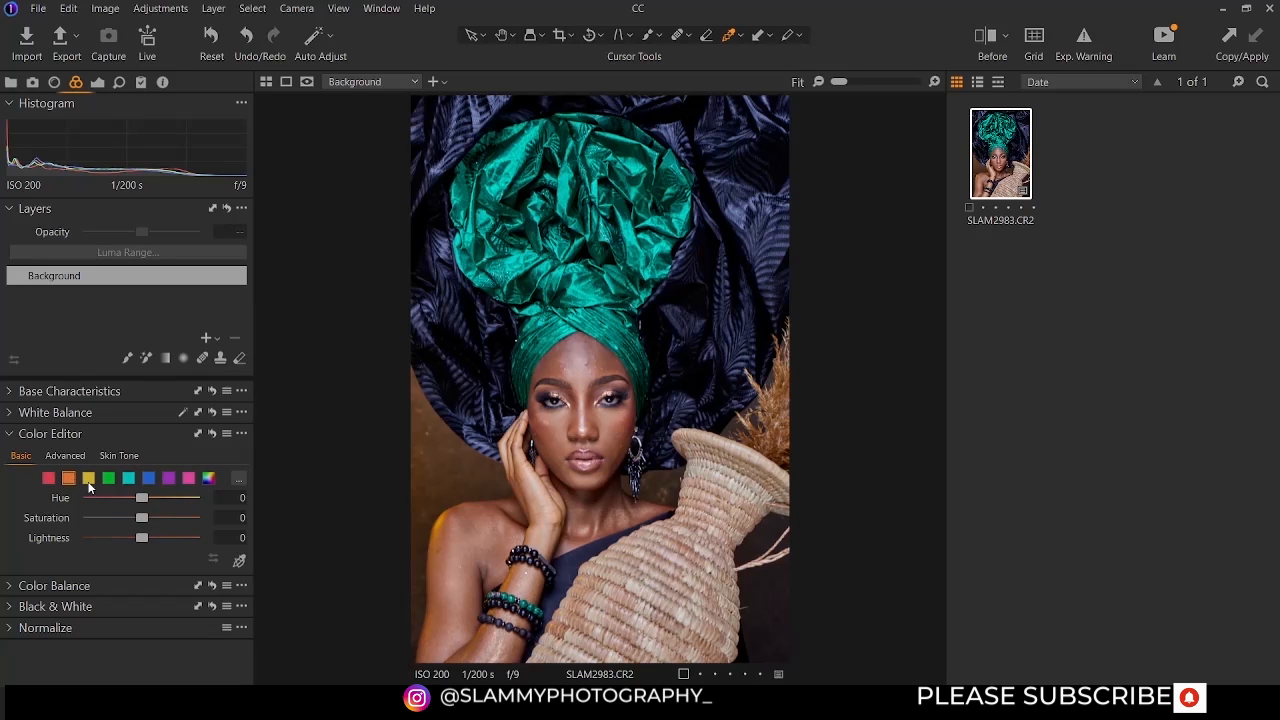
pyautogui.click(89, 482)
pyautogui.click(110, 482)
pyautogui.click(129, 481)
pyautogui.click(149, 482)
pyautogui.click(169, 481)
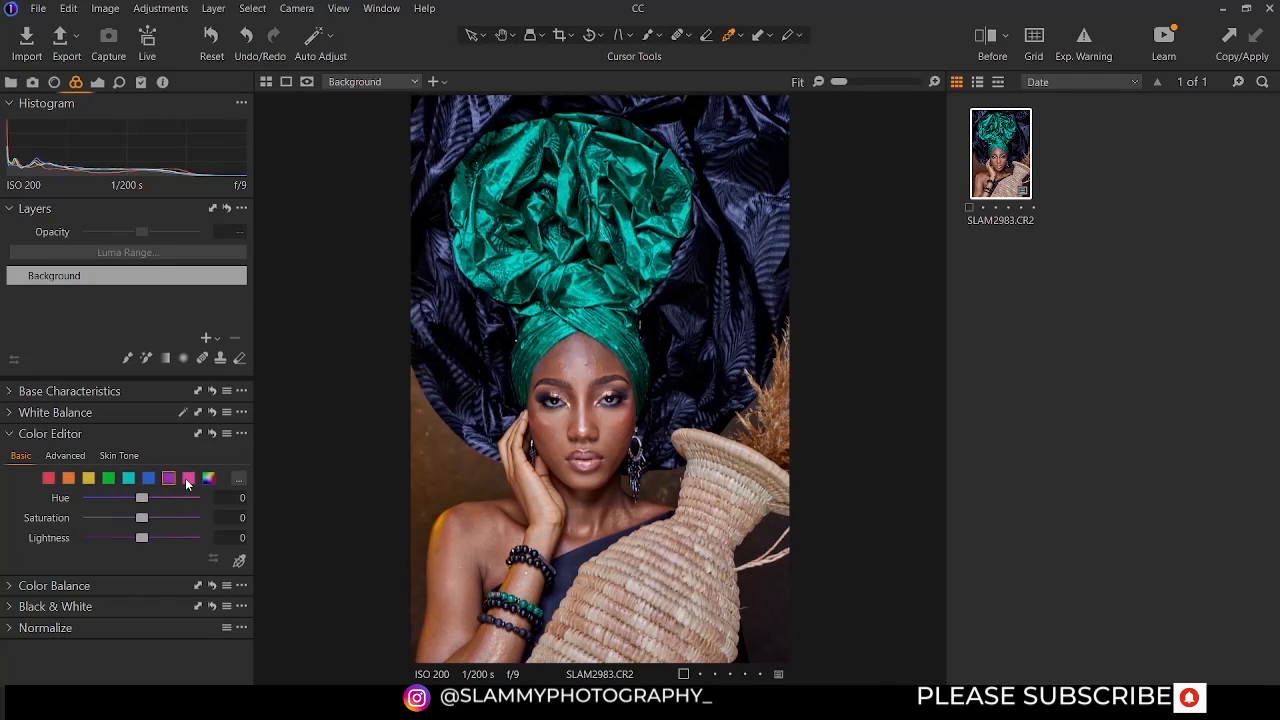
pyautogui.click(189, 482)
pyautogui.click(208, 480)
# Set the red range's hue to 12.6, saturation to 22.4 and lightness to 7 in the basic Color Editor
pyautogui.click(49, 478)
pyautogui.moveTo(136, 499)
pyautogui.mouseDown()
pyautogui.moveTo(86, 499)
pyautogui.moveTo(219, 510)
pyautogui.moveTo(73, 510)
pyautogui.moveTo(212, 500)
pyautogui.moveTo(92, 500)
pyautogui.moveTo(201, 505)
pyautogui.moveTo(98, 511)
pyautogui.moveTo(145, 500)
pyautogui.moveTo(68, 499)
pyautogui.moveTo(181, 498)
pyautogui.moveTo(131, 501)
pyautogui.moveTo(163, 502)
pyautogui.moveTo(139, 524)
pyautogui.moveTo(161, 504)
pyautogui.mouseUp()
pyautogui.moveTo(136, 517); pyautogui.dragTo(152, 545)
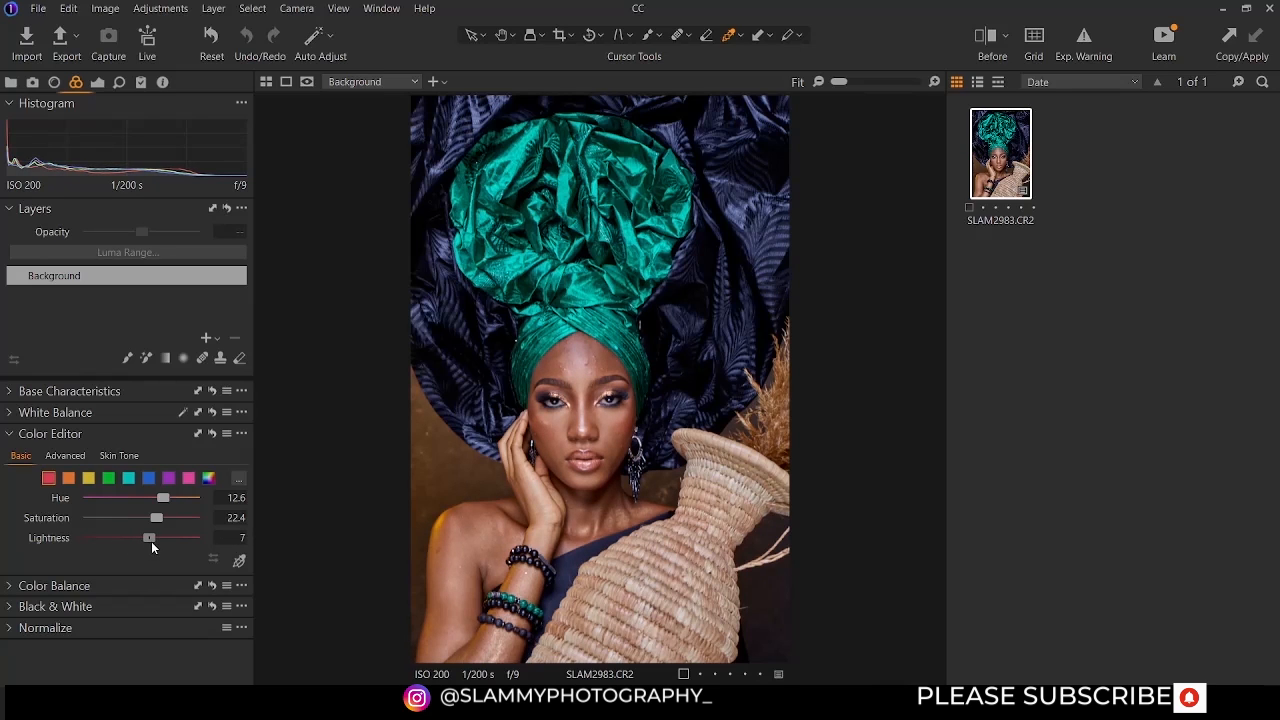
# Fine-tune the hue, saturation and lightness of the orange range in the basic Color Editor
pyautogui.click(68, 478)
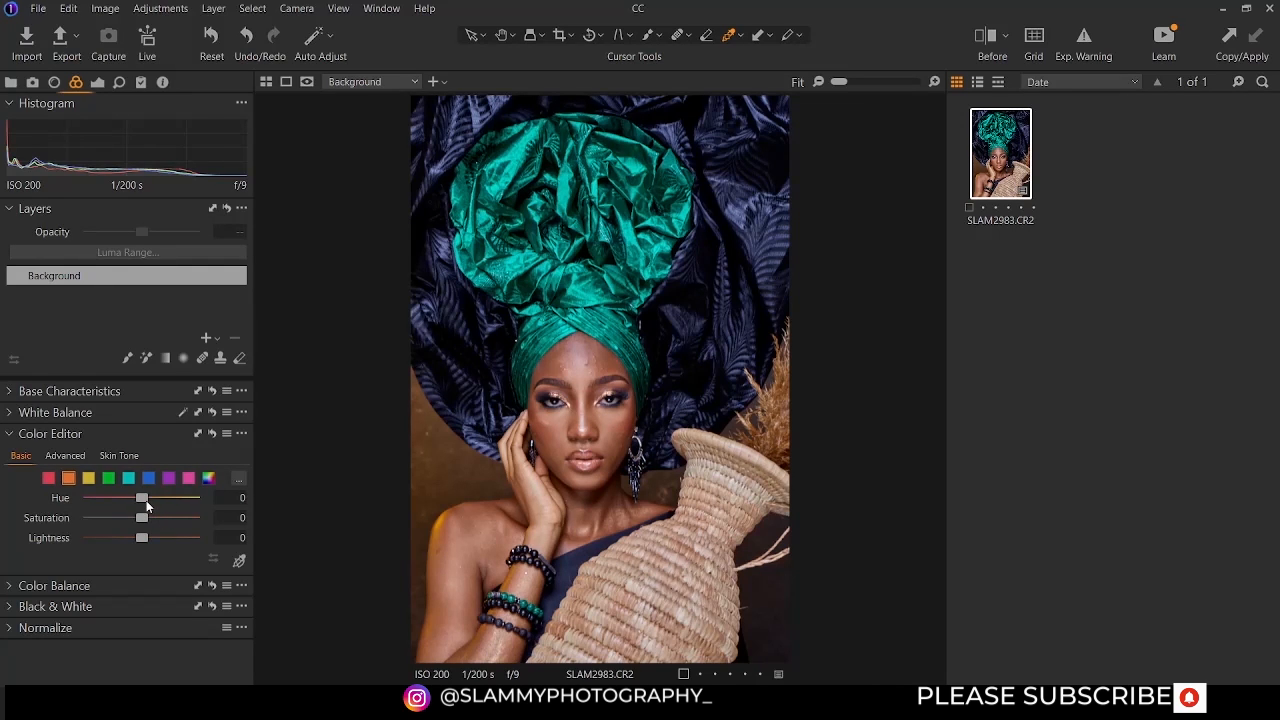
pyautogui.moveTo(142, 497)
pyautogui.mouseDown()
pyautogui.moveTo(166, 497)
pyautogui.moveTo(91, 500)
pyautogui.moveTo(146, 513)
pyautogui.mouseUp()
pyautogui.moveTo(145, 500); pyautogui.dragTo(136, 546)
# Set the yellow range's saturation to -80 and its lightness to 0
pyautogui.click(88, 478)
pyautogui.moveTo(144, 513); pyautogui.dragTo(89, 518)
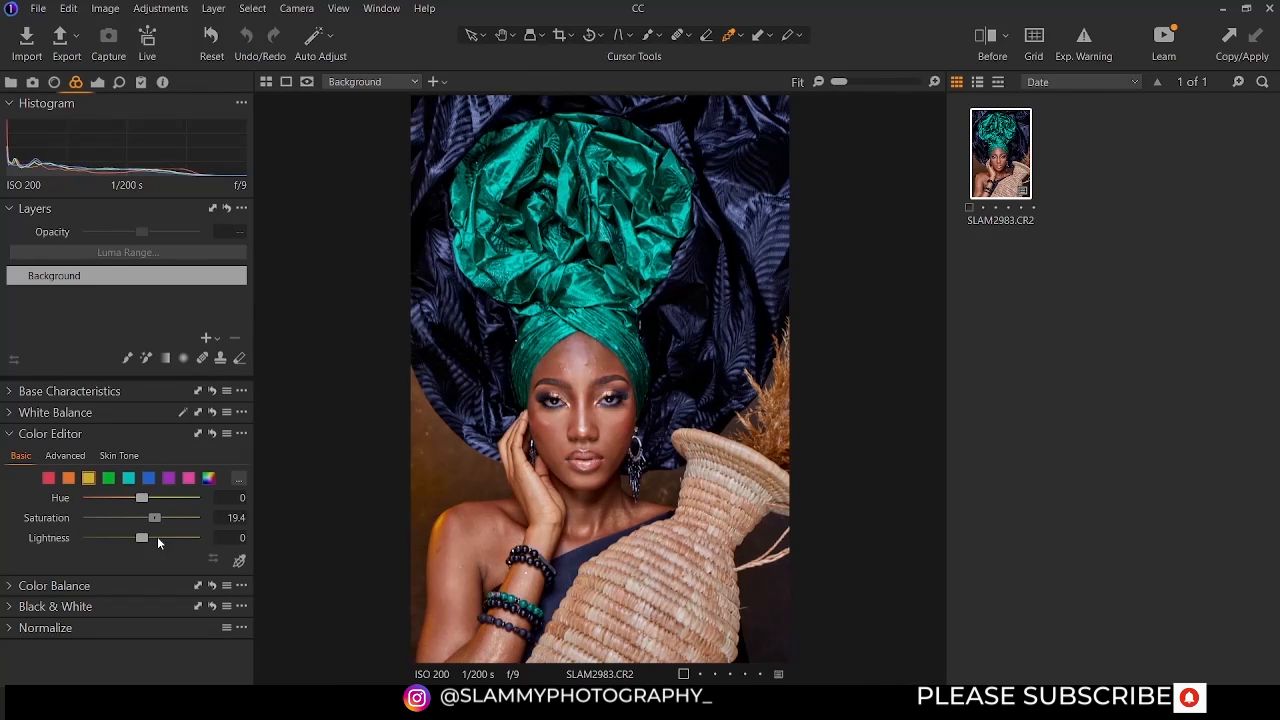
pyautogui.moveTo(142, 538)
pyautogui.mouseDown()
pyautogui.moveTo(345, 544)
pyautogui.moveTo(59, 543)
pyautogui.moveTo(143, 545)
pyautogui.mouseUp()
pyautogui.click(236, 540)
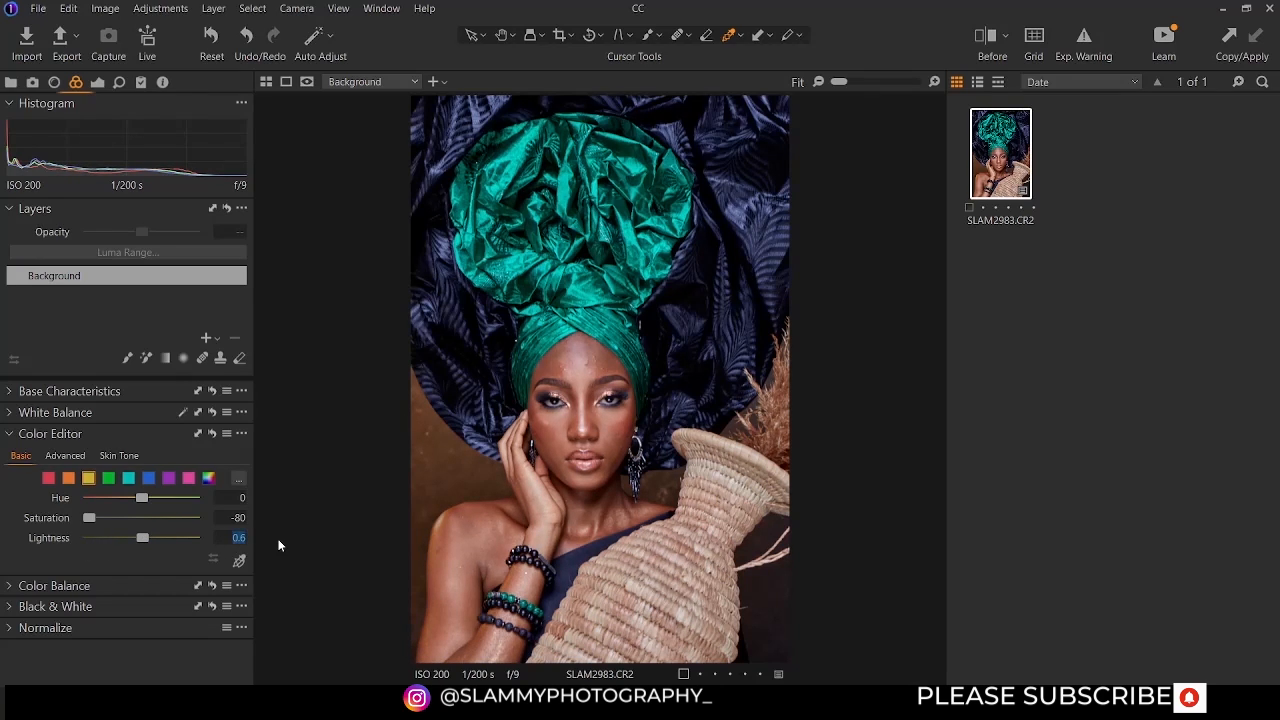
pyautogui.write('0')
# Test the green range's hue, and shift the cyan range's hue to -24.8 and back to a small positive value
pyautogui.click(108, 479)
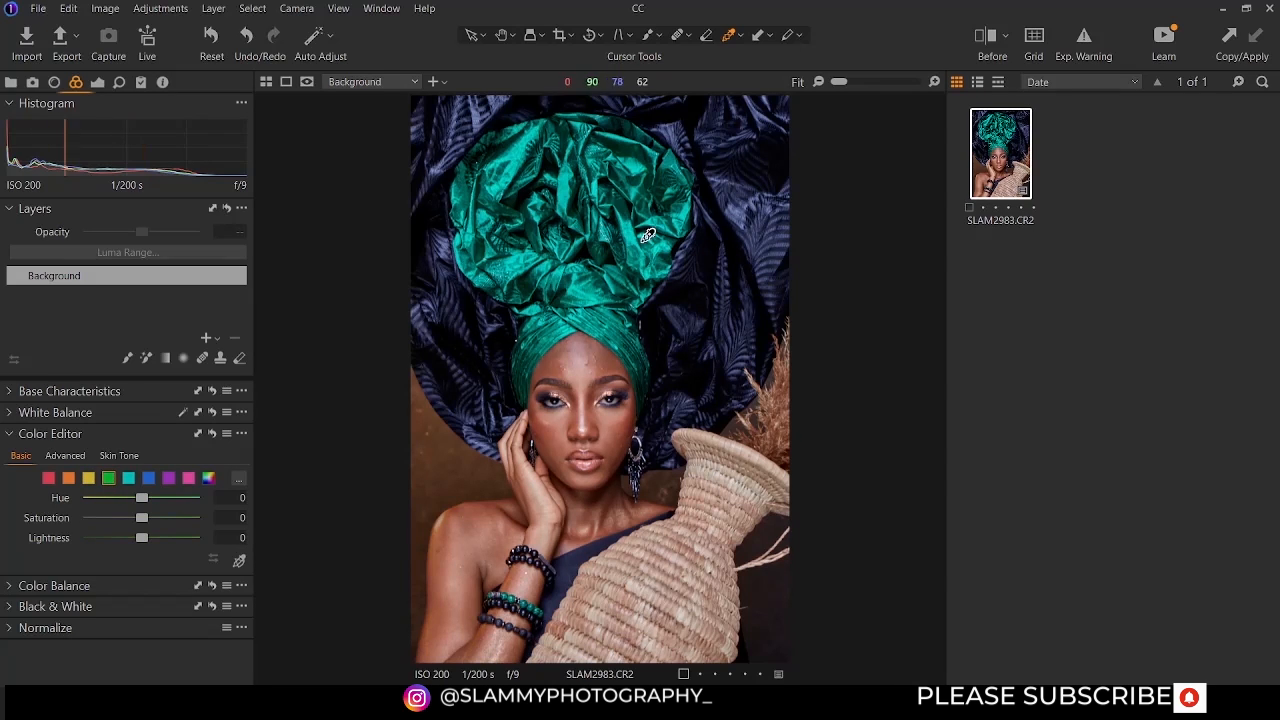
pyautogui.moveTo(142, 498)
pyautogui.mouseDown()
pyautogui.moveTo(237, 504)
pyautogui.moveTo(90, 508)
pyautogui.moveTo(184, 509)
pyautogui.moveTo(141, 500)
pyautogui.mouseUp()
pyautogui.click(129, 481)
pyautogui.moveTo(143, 499); pyautogui.dragTo(98, 497)
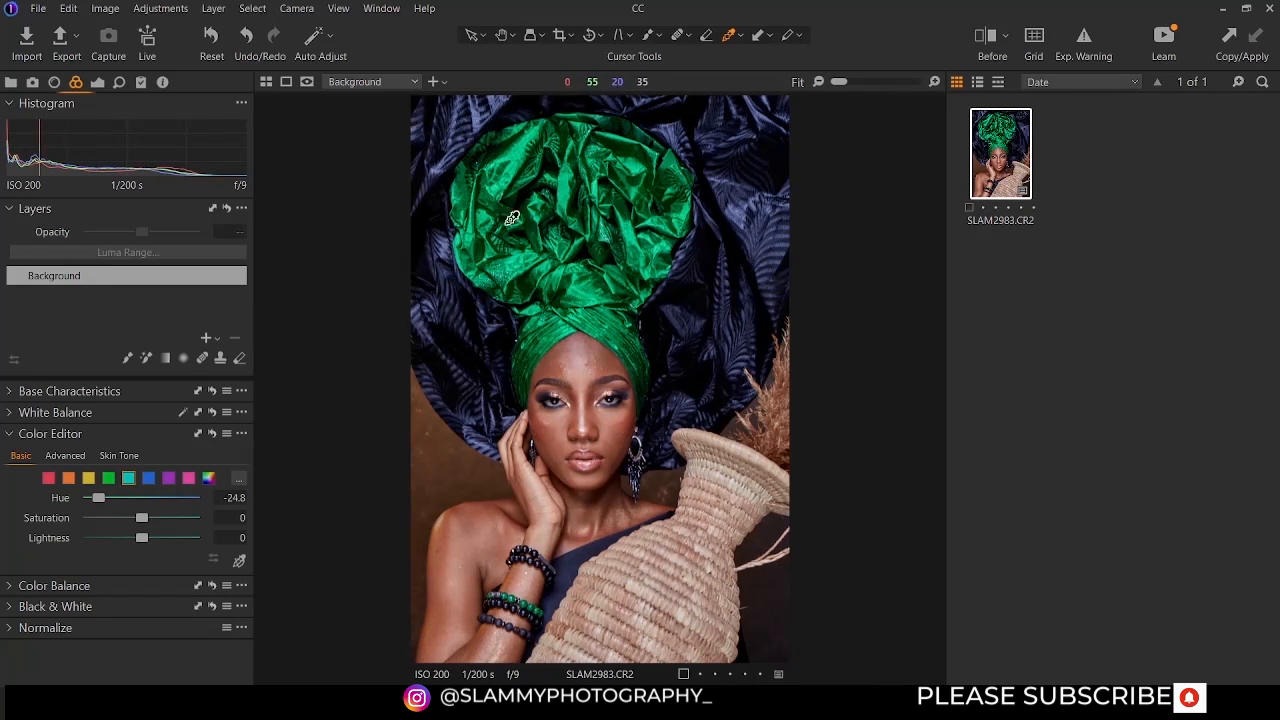
pyautogui.moveTo(99, 499); pyautogui.dragTo(148, 500)
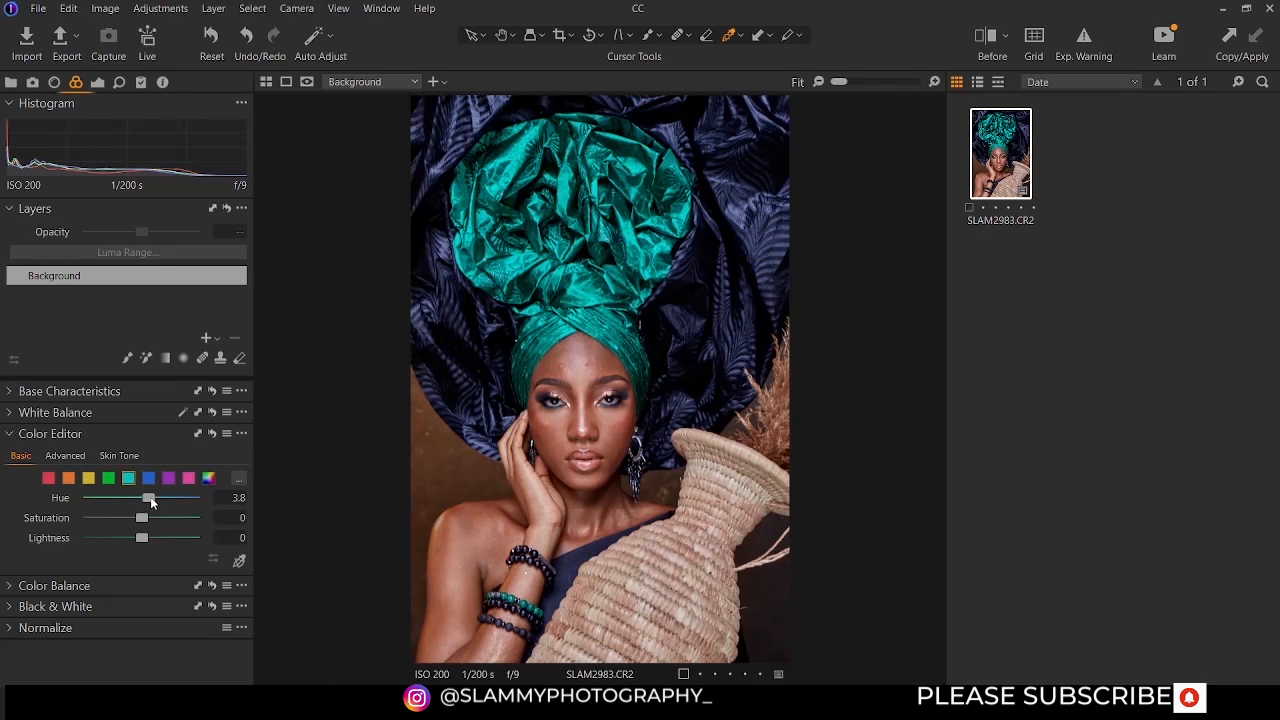
pyautogui.moveTo(150, 500)
pyautogui.mouseDown()
pyautogui.moveTo(165, 496)
pyautogui.moveTo(143, 504)
pyautogui.moveTo(164, 509)
pyautogui.moveTo(153, 500)
pyautogui.mouseUp()
# Set the blue range's hue to -15.9 and saturation to -80, and try a lightness of -50 before settling on a milder darkening
pyautogui.click(148, 478)
pyautogui.moveTo(143, 498); pyautogui.dragTo(89, 517)
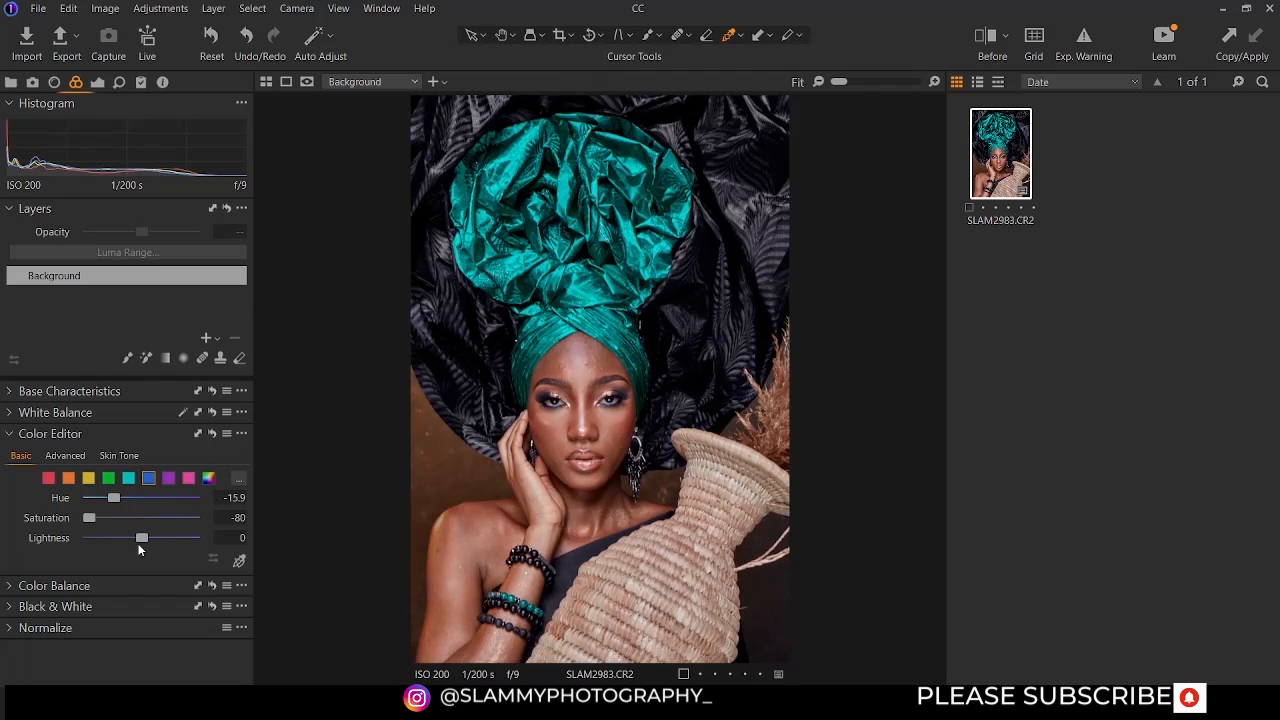
pyautogui.moveTo(139, 548); pyautogui.dragTo(2, 547)
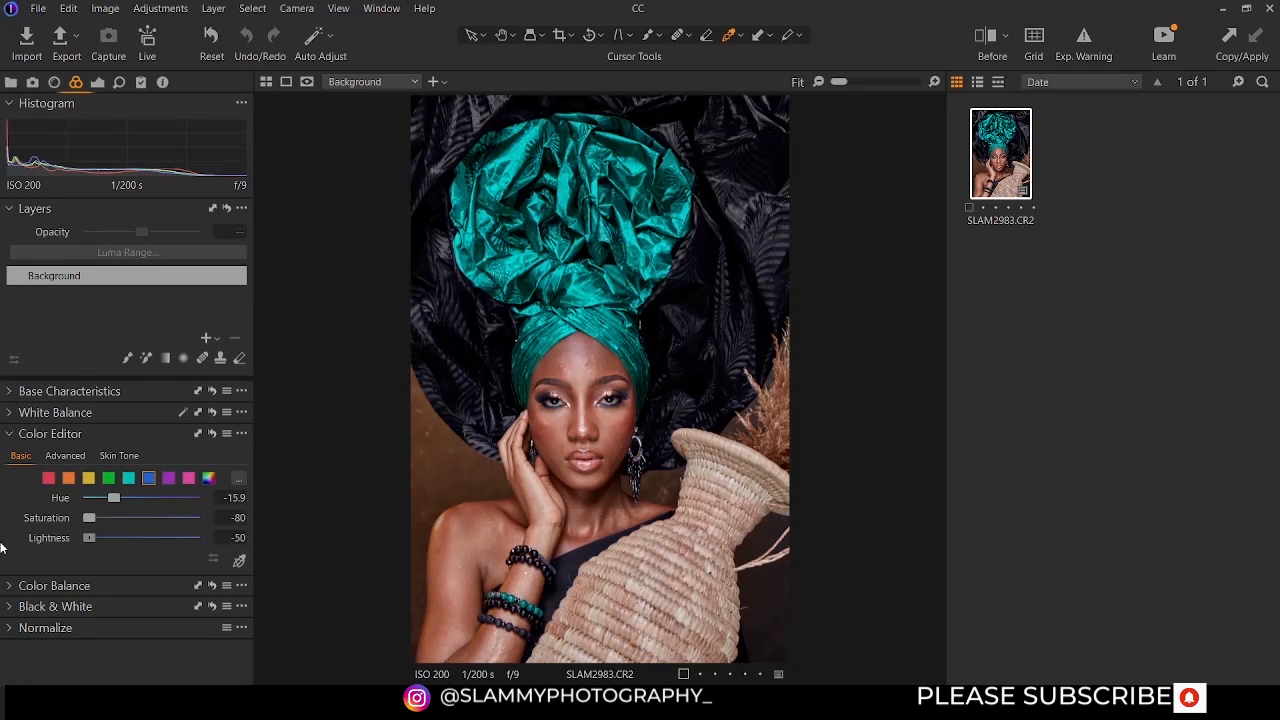
pyautogui.moveTo(89, 538); pyautogui.dragTo(128, 535)
# Lower the saturation of the purple and magenta ranges in the basic Color Editor
pyautogui.click(170, 478)
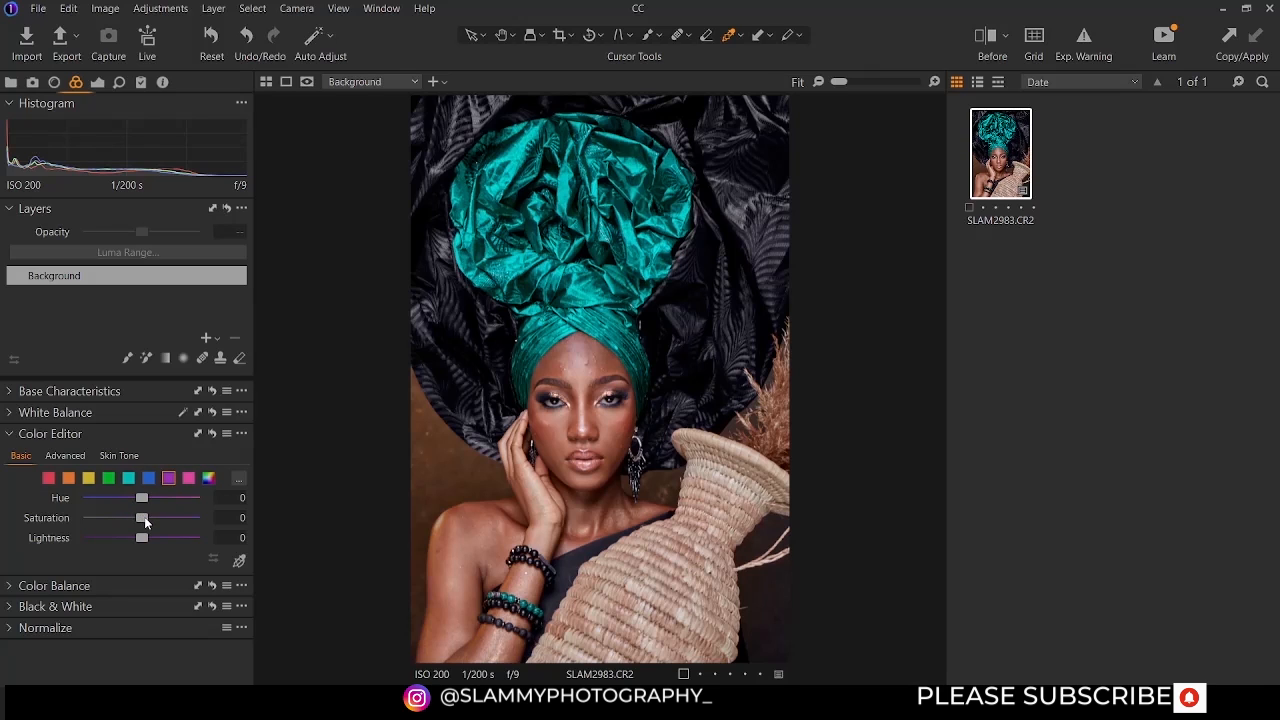
pyautogui.moveTo(143, 516); pyautogui.dragTo(86, 518)
pyautogui.click(188, 478)
pyautogui.moveTo(94, 517); pyautogui.dragTo(120, 530)
# Try hue shifts such as 9.6 and 24.1 on all colours together, and reset that hue to 0
pyautogui.click(210, 481)
pyautogui.moveTo(142, 498); pyautogui.dragTo(218, 498)
pyautogui.moveTo(95, 498); pyautogui.dragTo(158, 497)
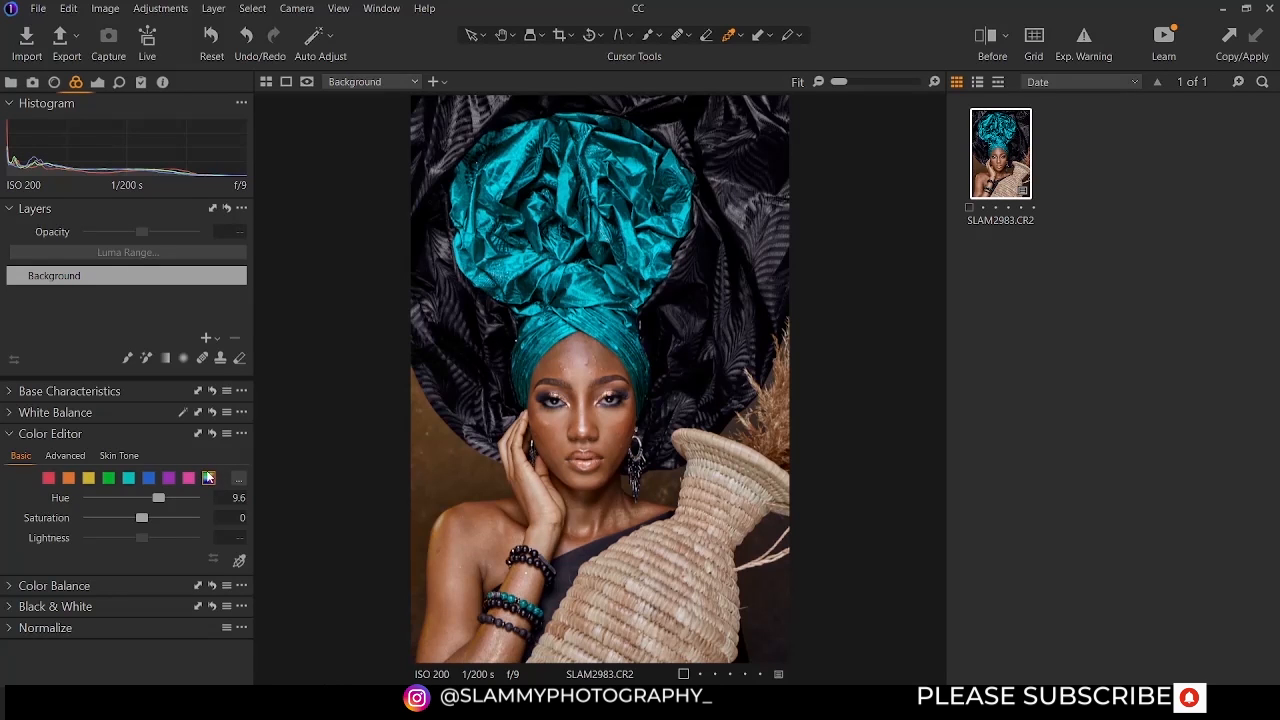
pyautogui.moveTo(158, 497); pyautogui.dragTo(186, 499)
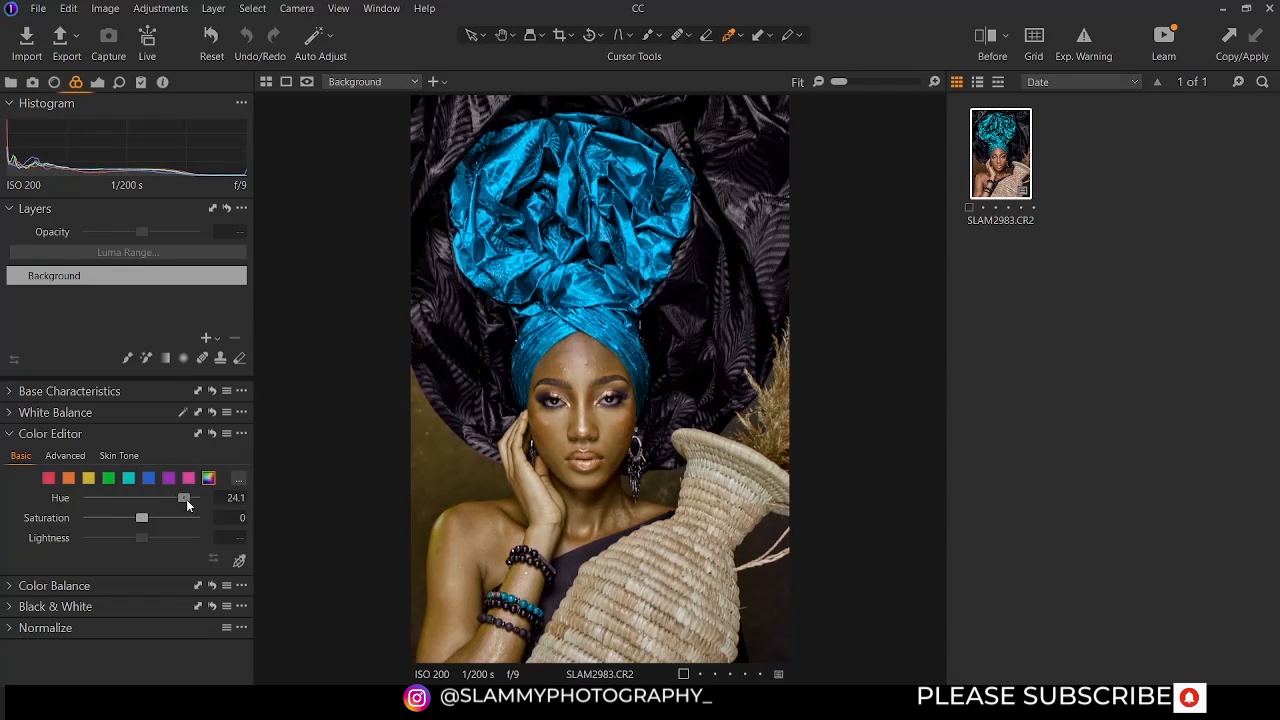
pyautogui.click(236, 497)
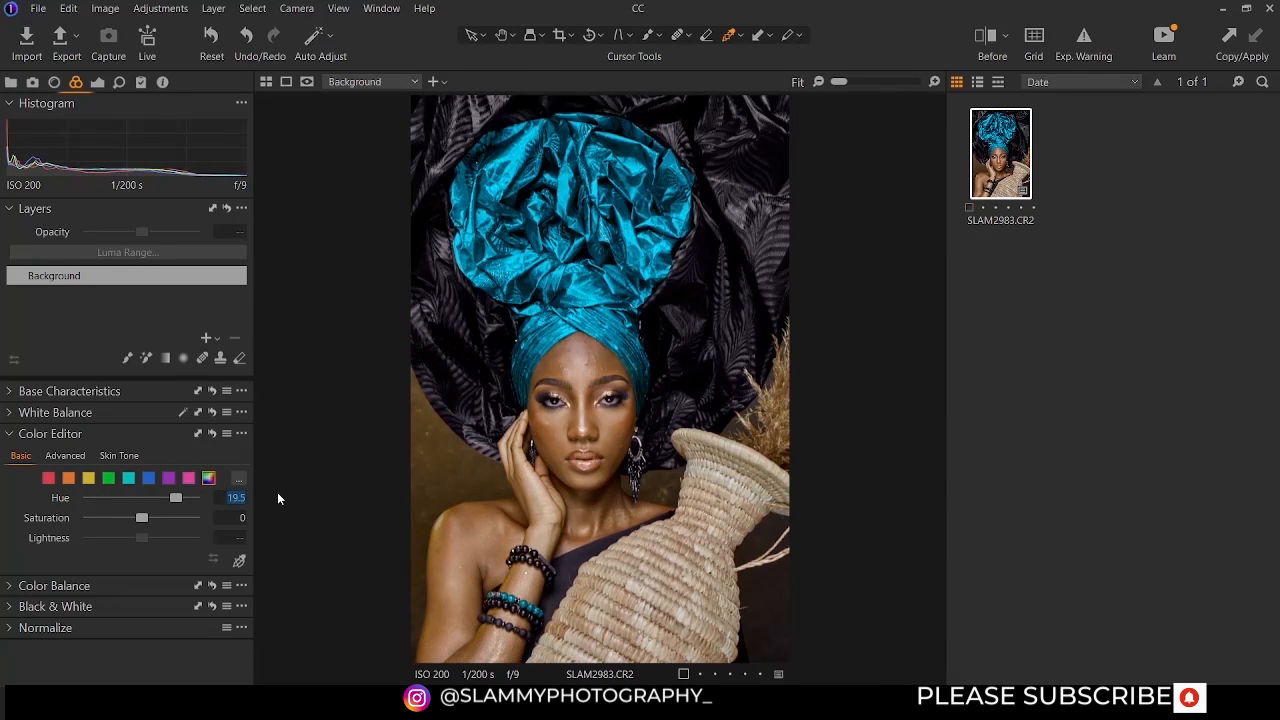
pyautogui.write('0')
pyautogui.press('Return')
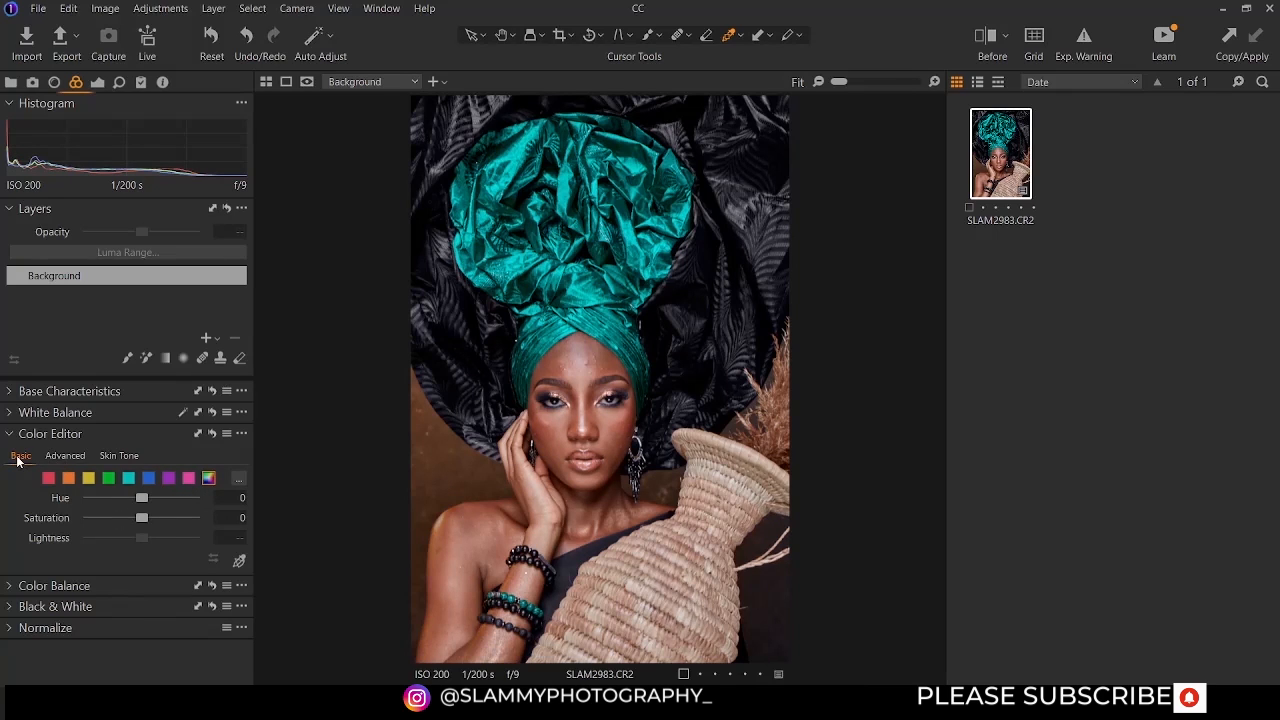
# Sample the green headwrap as a colour range in the advanced Color Editor
pyautogui.click(53, 456)
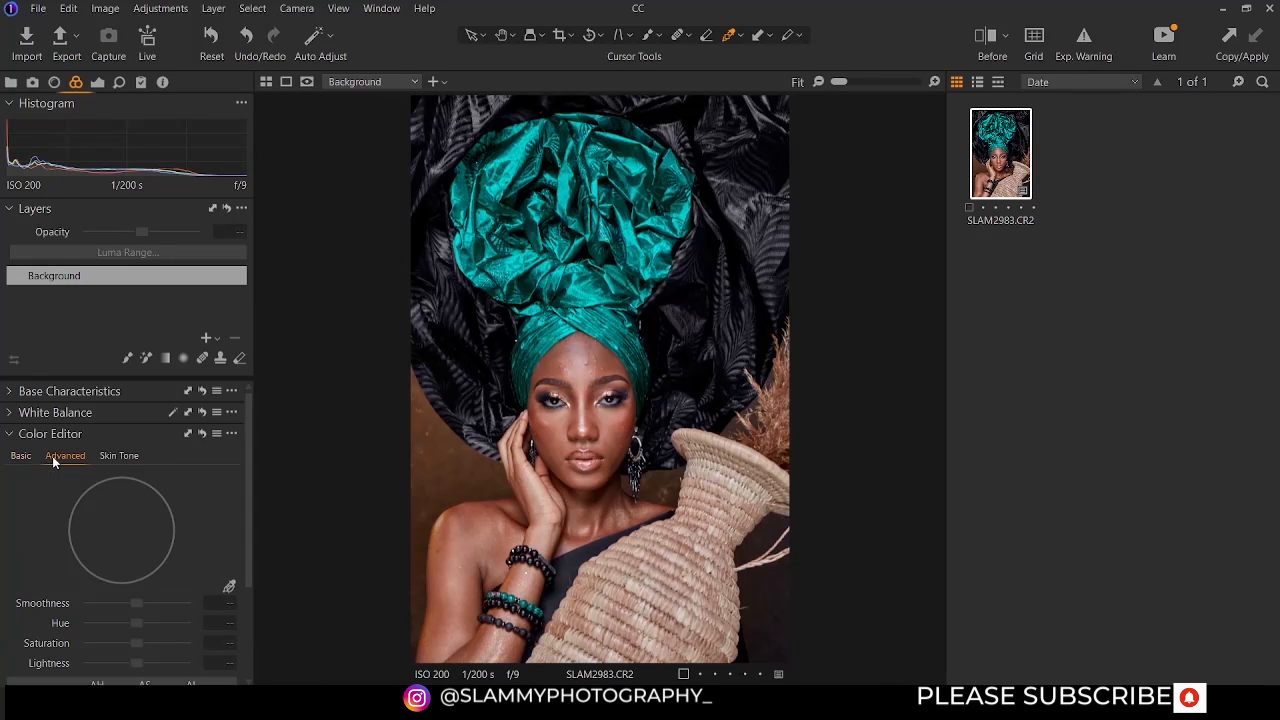
pyautogui.scroll(-2, 157, 568)
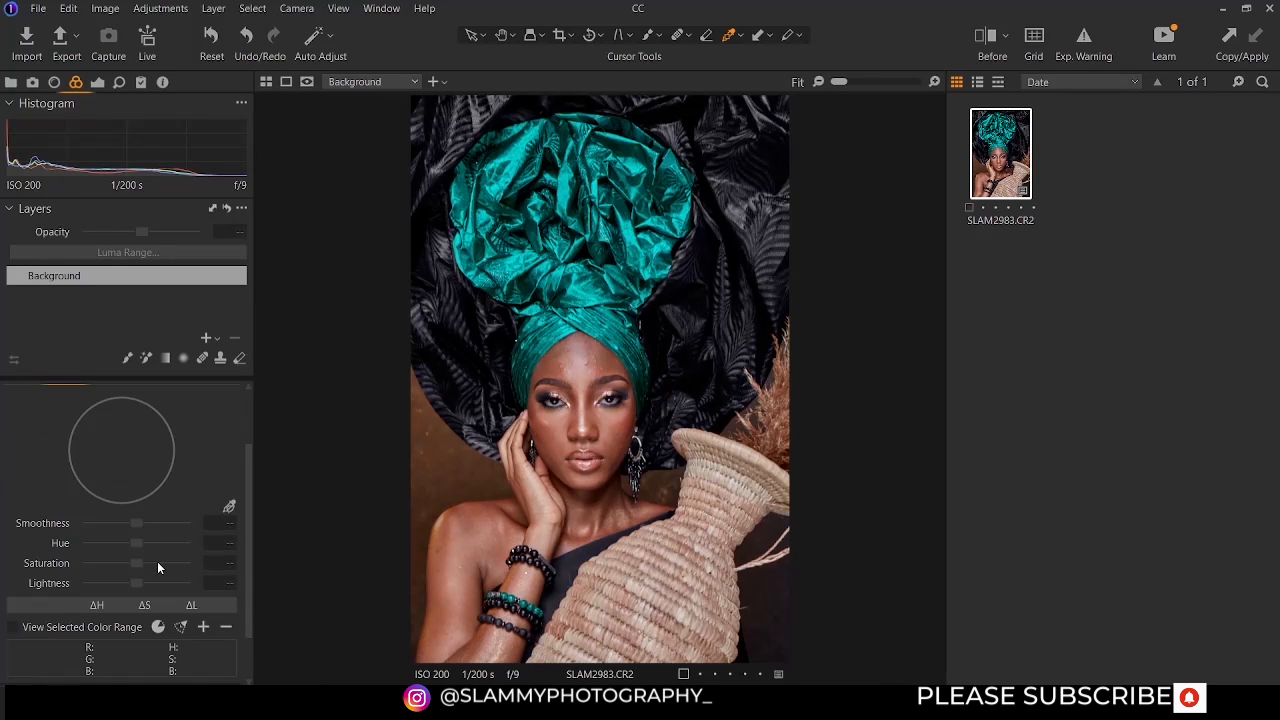
pyautogui.scroll(1, 194, 531)
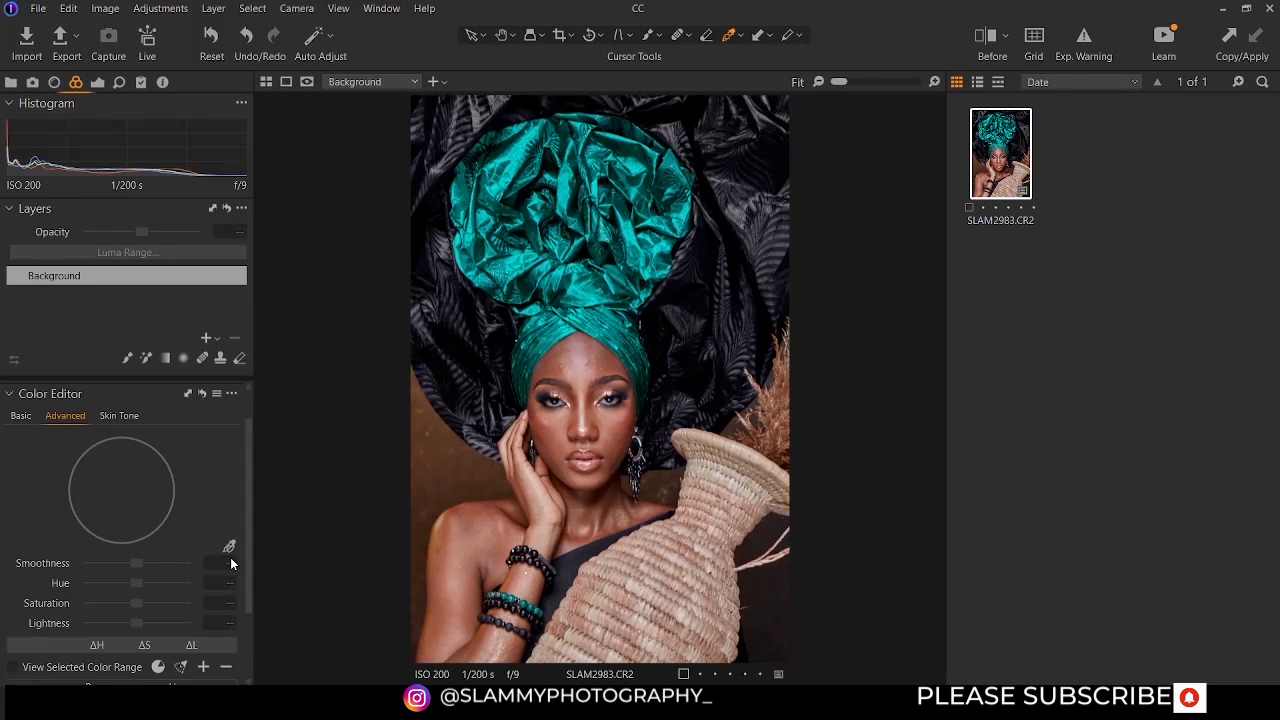
pyautogui.click(228, 550)
pyautogui.click(576, 279)
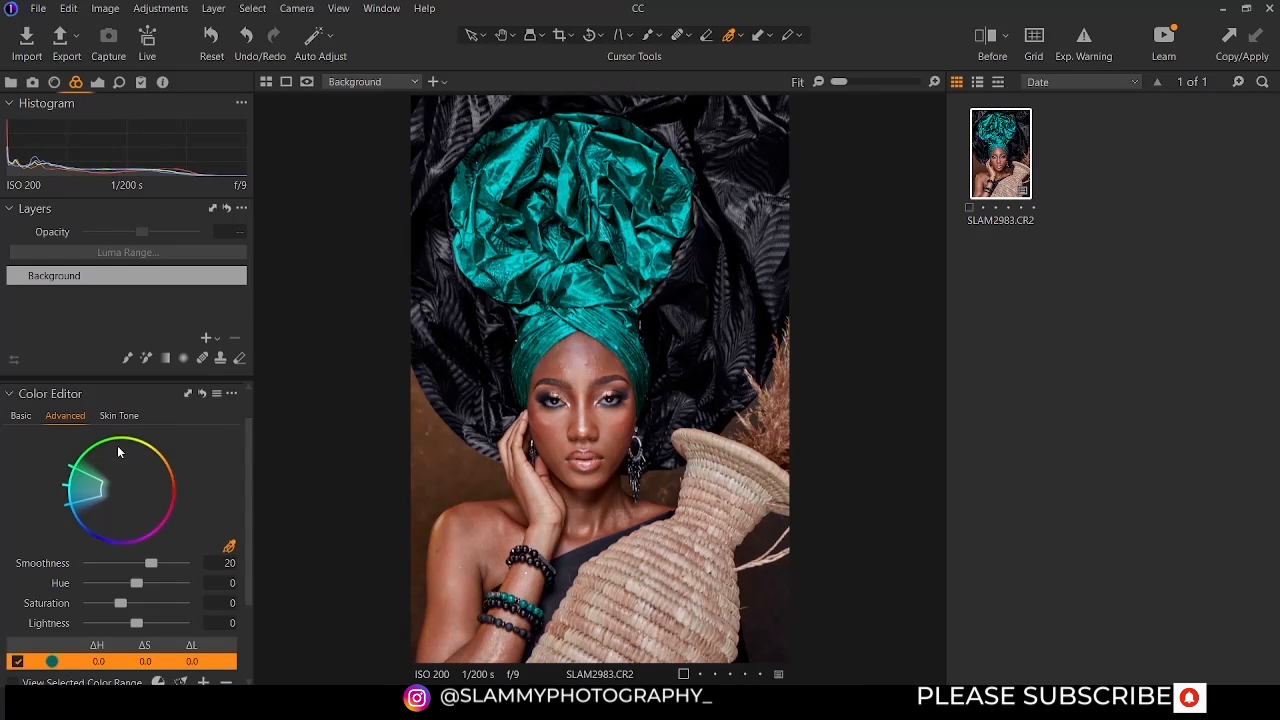
# Widen the sampled green range to take in the blues, and set its hue to -16.9, saturation to 154.2 and lightness to -40.8
pyautogui.moveTo(65, 470); pyautogui.dragTo(117, 588)
pyautogui.scroll(-1, 134, 567)
pyautogui.scroll(2, 126, 582)
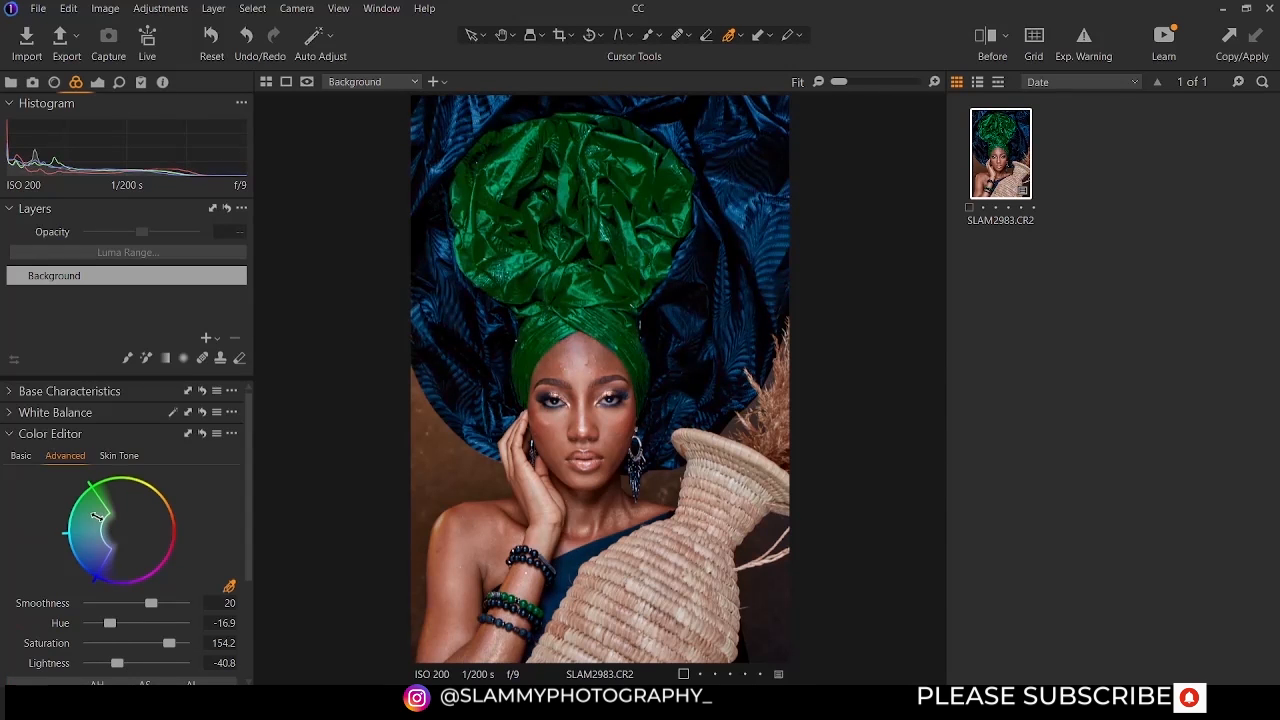
pyautogui.scroll(-1, 105, 529)
pyautogui.scroll(-1, 110, 540)
pyautogui.scroll(3, 149, 510)
# Reset all Color Editor adjustments, and sample the skin on the model's cheek as the skin tone range
pyautogui.click(229, 587)
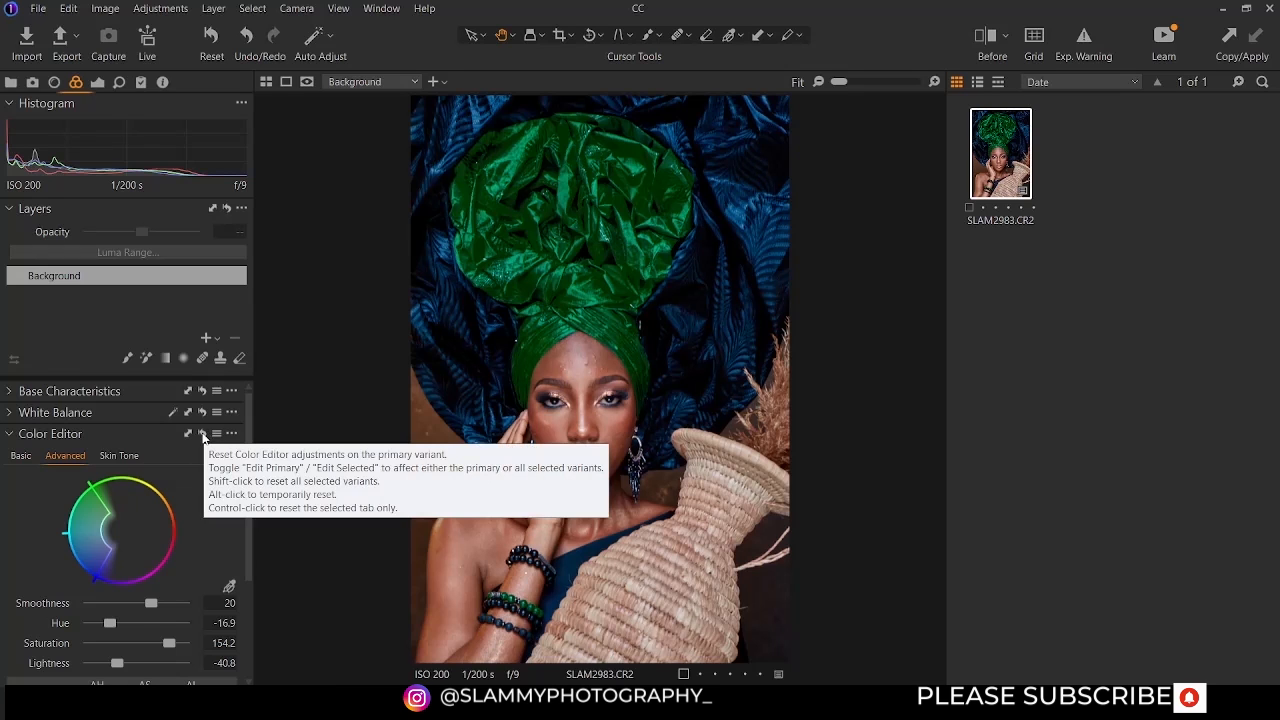
pyautogui.click(204, 433)
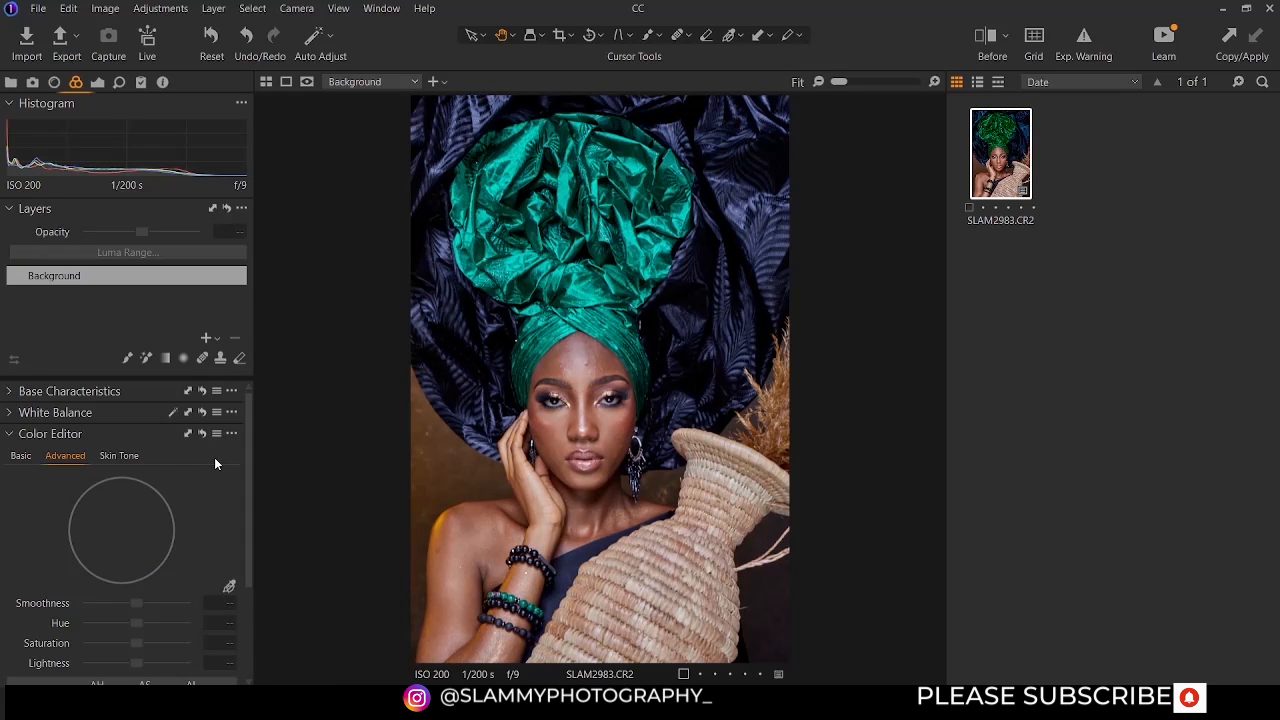
pyautogui.click(112, 456)
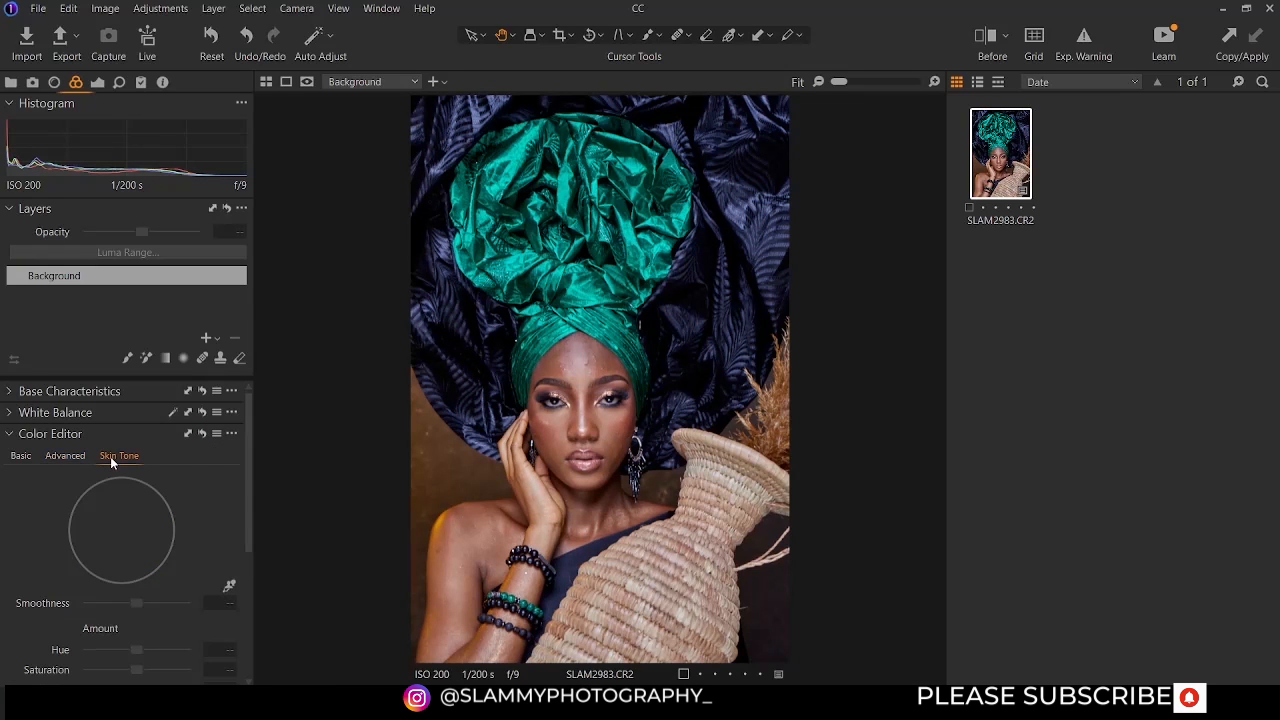
pyautogui.scroll(-2, 137, 594)
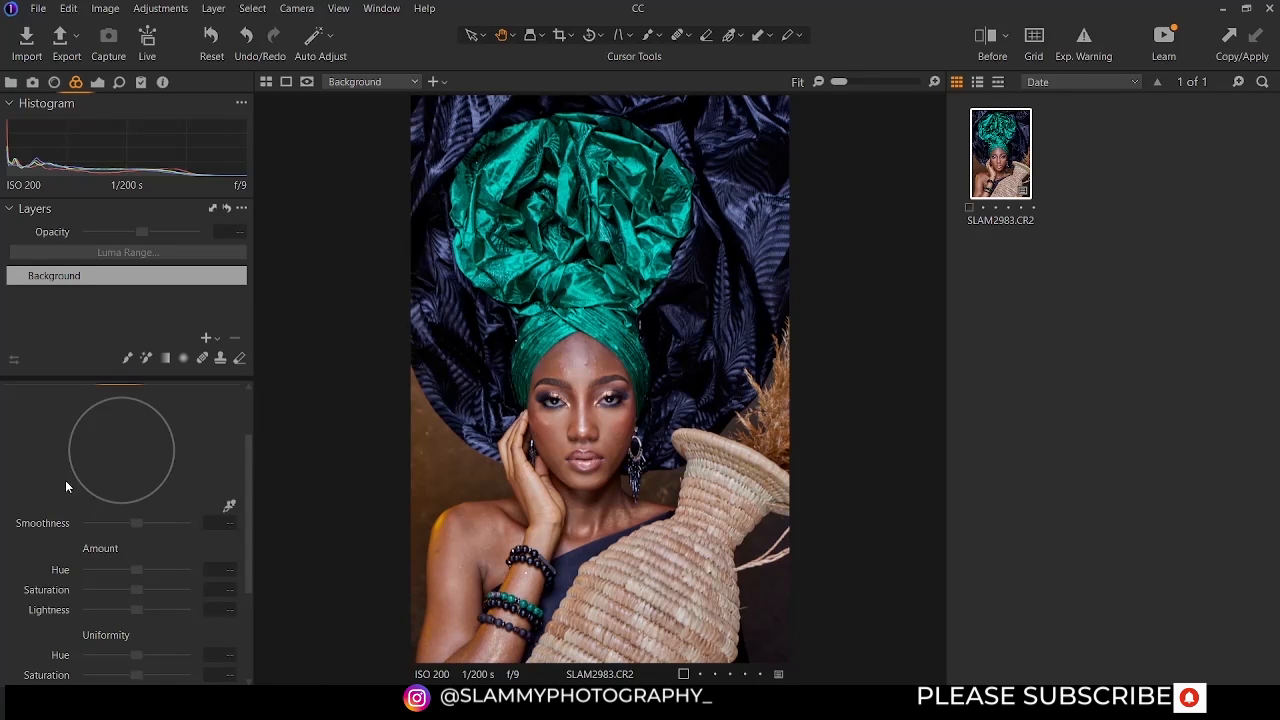
pyautogui.scroll(1, 92, 553)
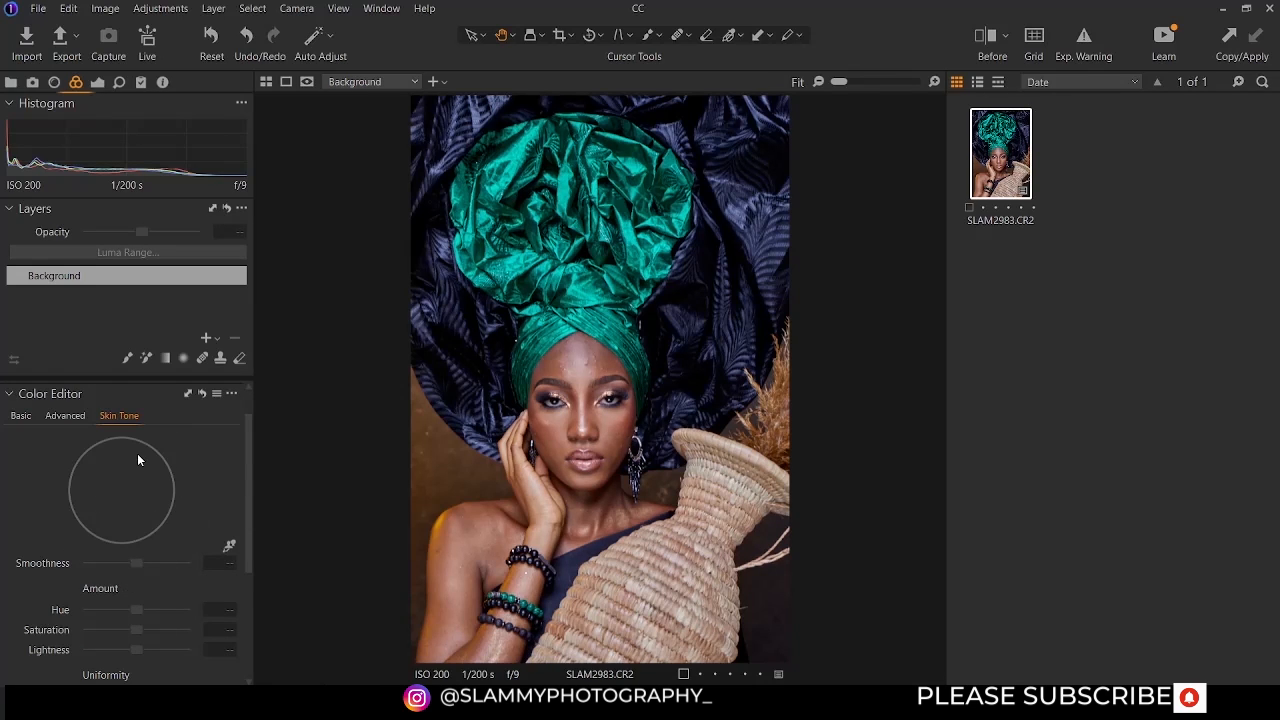
pyautogui.click(229, 546)
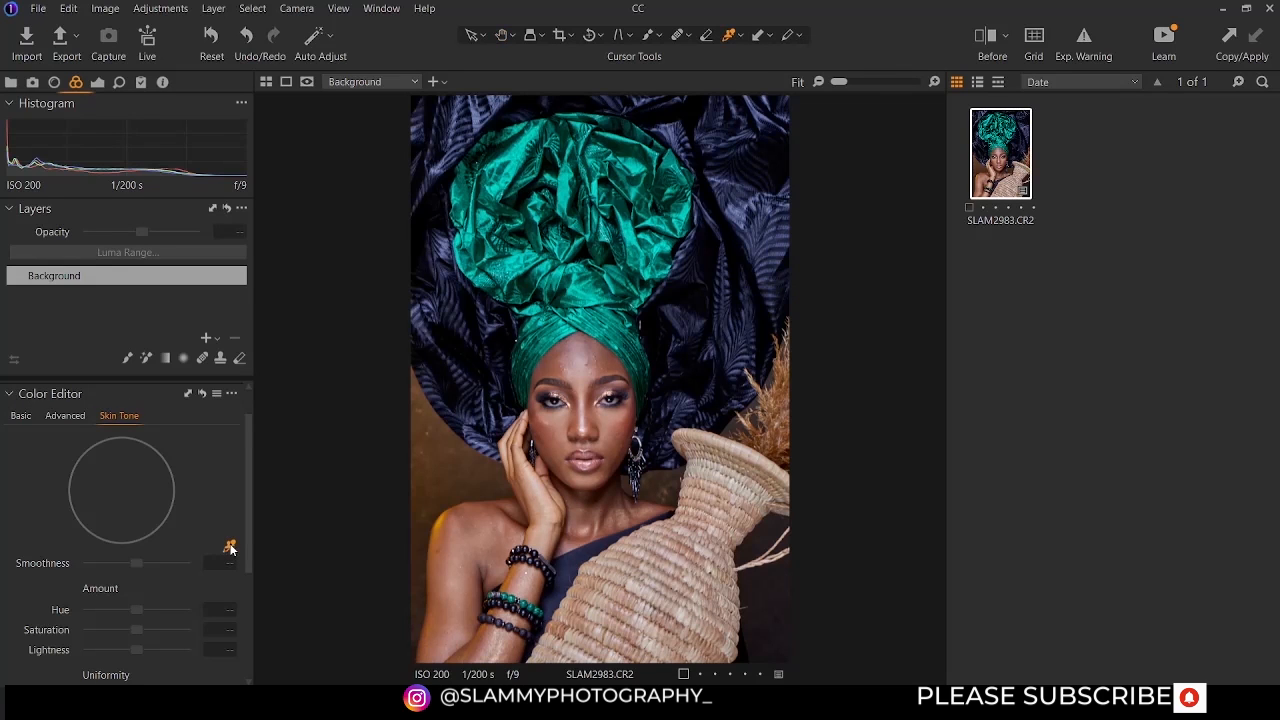
pyautogui.click(548, 432)
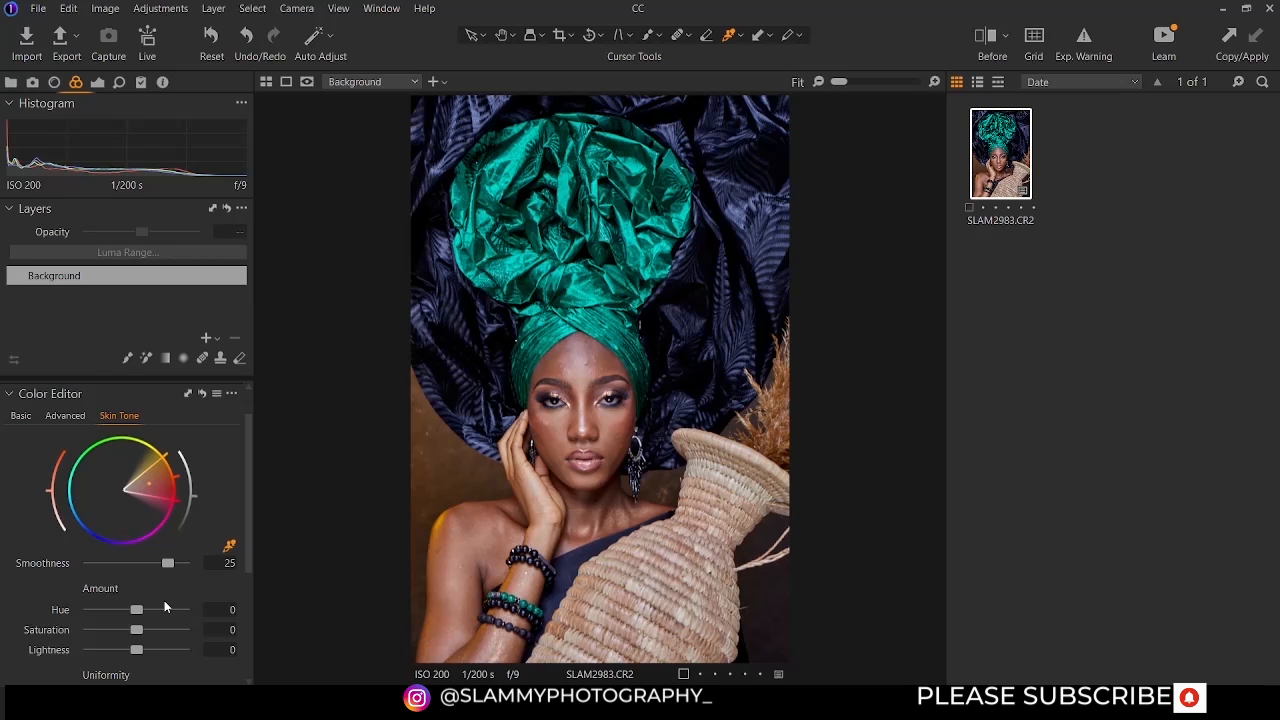
# Set the skin tone hue amount to 3.5, saturation to 30 and lightness to -0.4, and widen the range towards magenta and yellow-green
pyautogui.scroll(-1, 165, 600)
pyautogui.moveTo(137, 569); pyautogui.dragTo(229, 594)
pyautogui.moveTo(122, 609)
pyautogui.mouseDown()
pyautogui.moveTo(58, 611)
pyautogui.moveTo(162, 612)
pyautogui.moveTo(110, 612)
pyautogui.moveTo(135, 613)
pyautogui.mouseUp()
pyautogui.moveTo(177, 462); pyautogui.dragTo(151, 502)
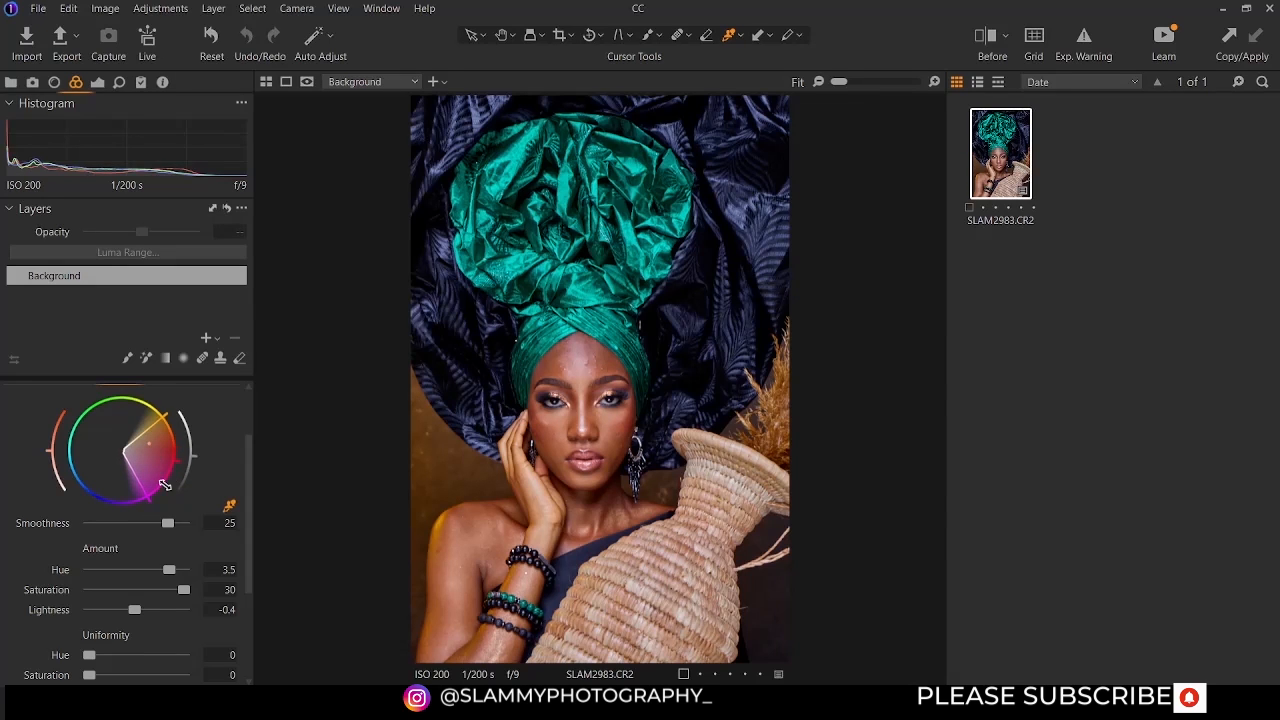
pyautogui.moveTo(164, 416); pyautogui.dragTo(132, 399)
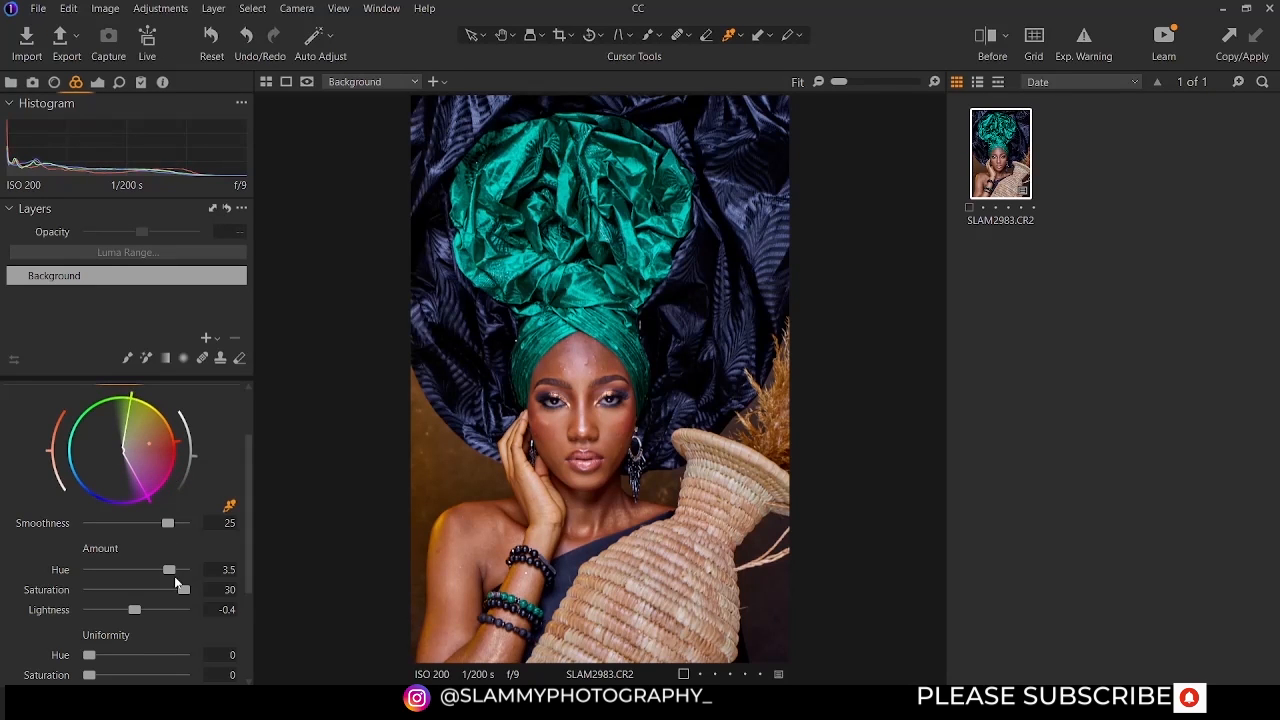
# Try the skin tone range's hue, saturation and lightness uniformity at 100
pyautogui.scroll(-2, 163, 586)
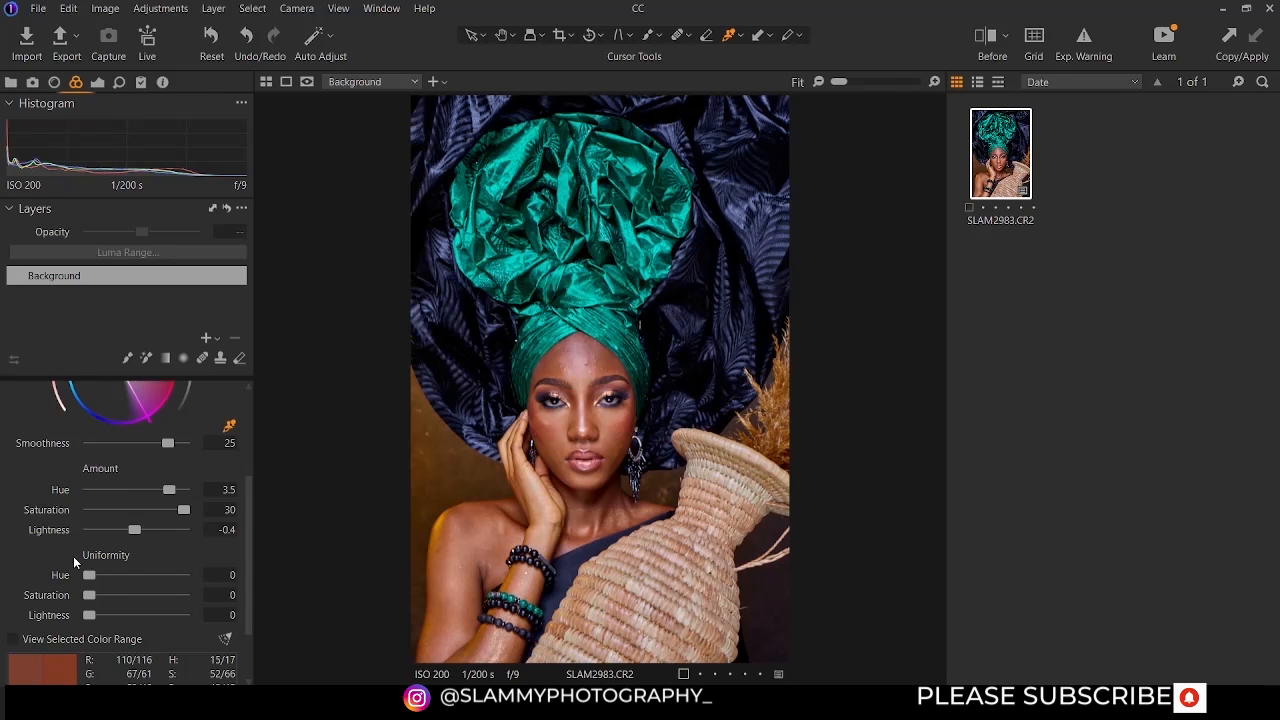
pyautogui.moveTo(89, 576); pyautogui.dragTo(191, 583)
pyautogui.moveTo(89, 595); pyautogui.dragTo(229, 591)
pyautogui.moveTo(90, 615); pyautogui.dragTo(208, 618)
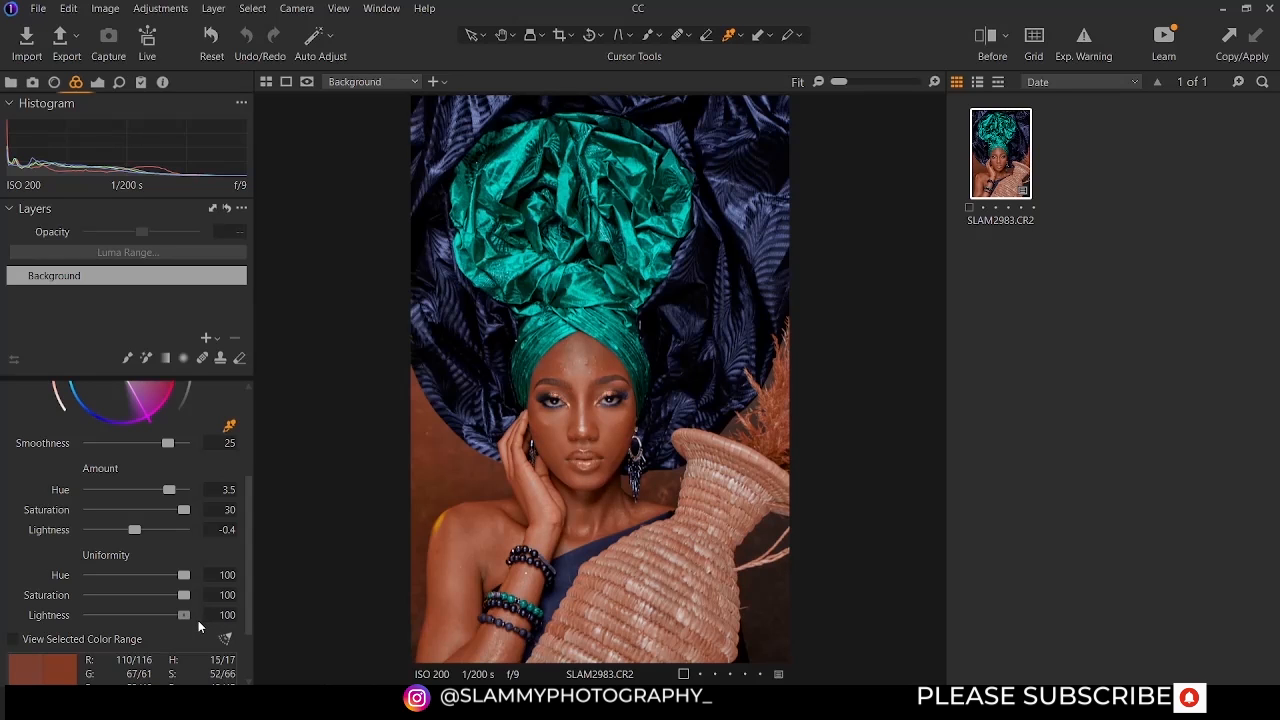
# Return the skin tone's lightness and saturation uniformity to 0, and set its hue uniformity to 50
pyautogui.moveTo(188, 620); pyautogui.dragTo(89, 624)
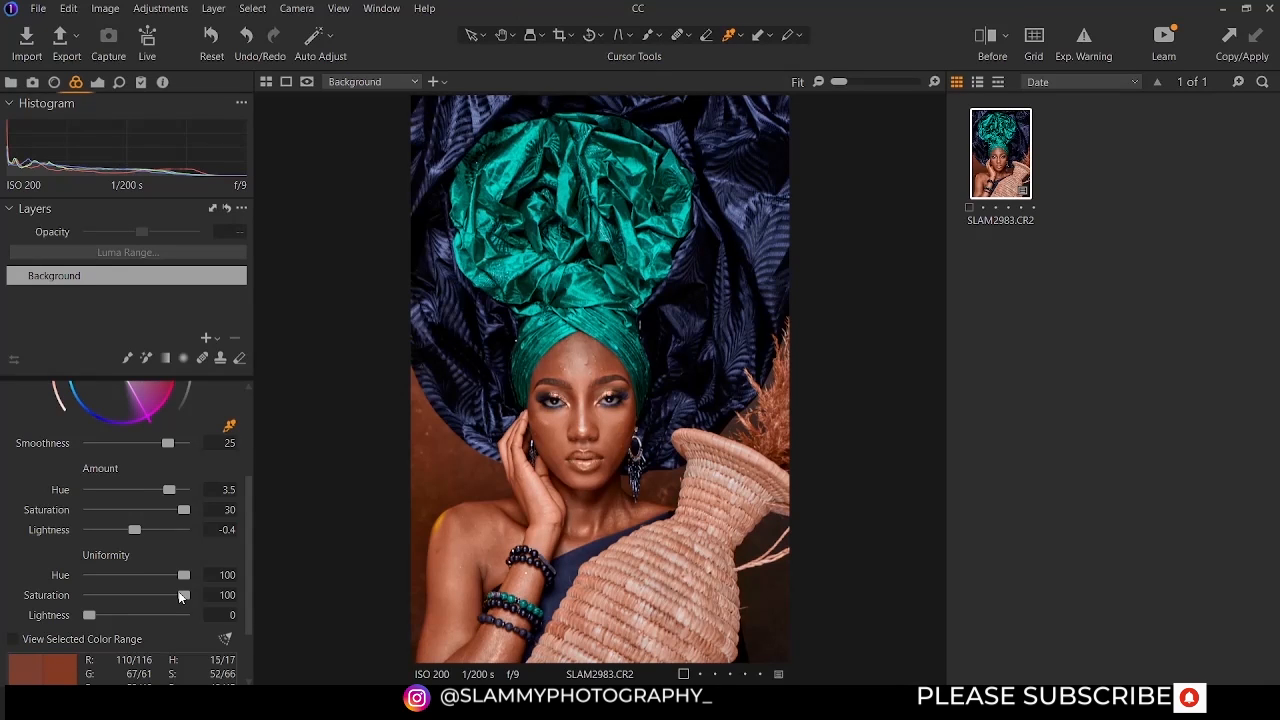
pyautogui.doubleClick(181, 597)
pyautogui.moveTo(177, 581); pyautogui.dragTo(136, 596)
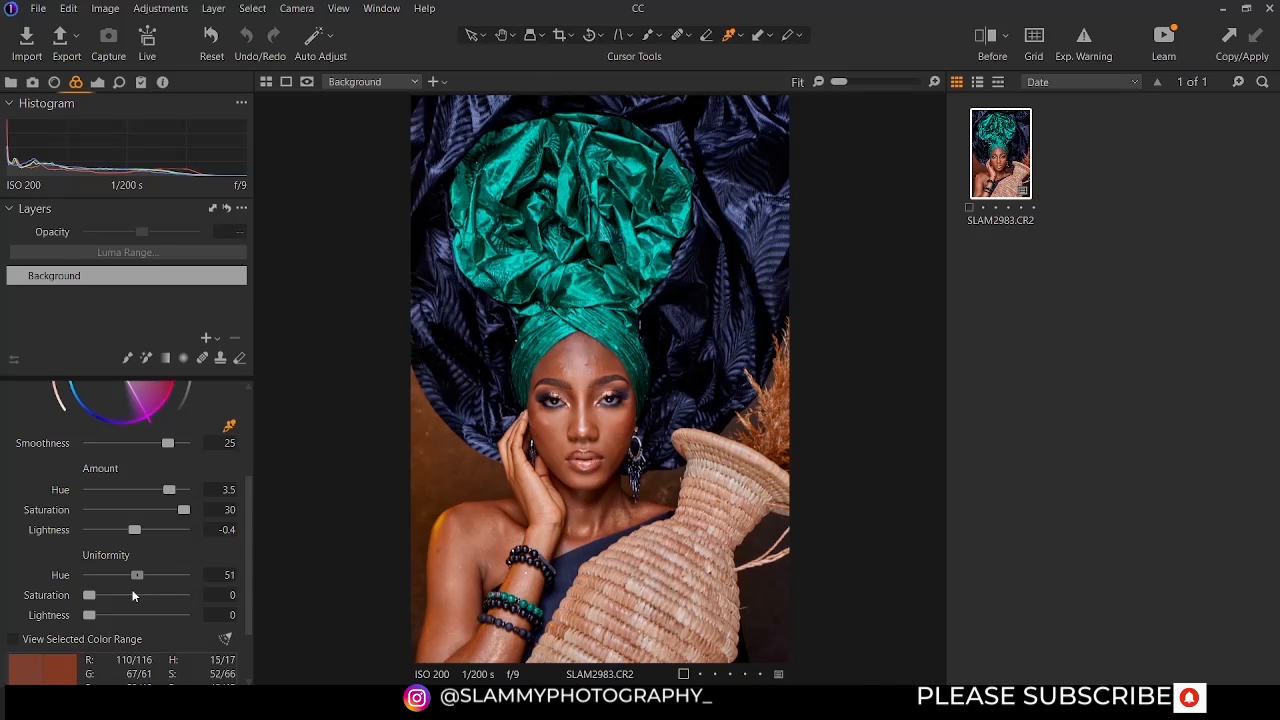
pyautogui.scroll(2, 134, 600)
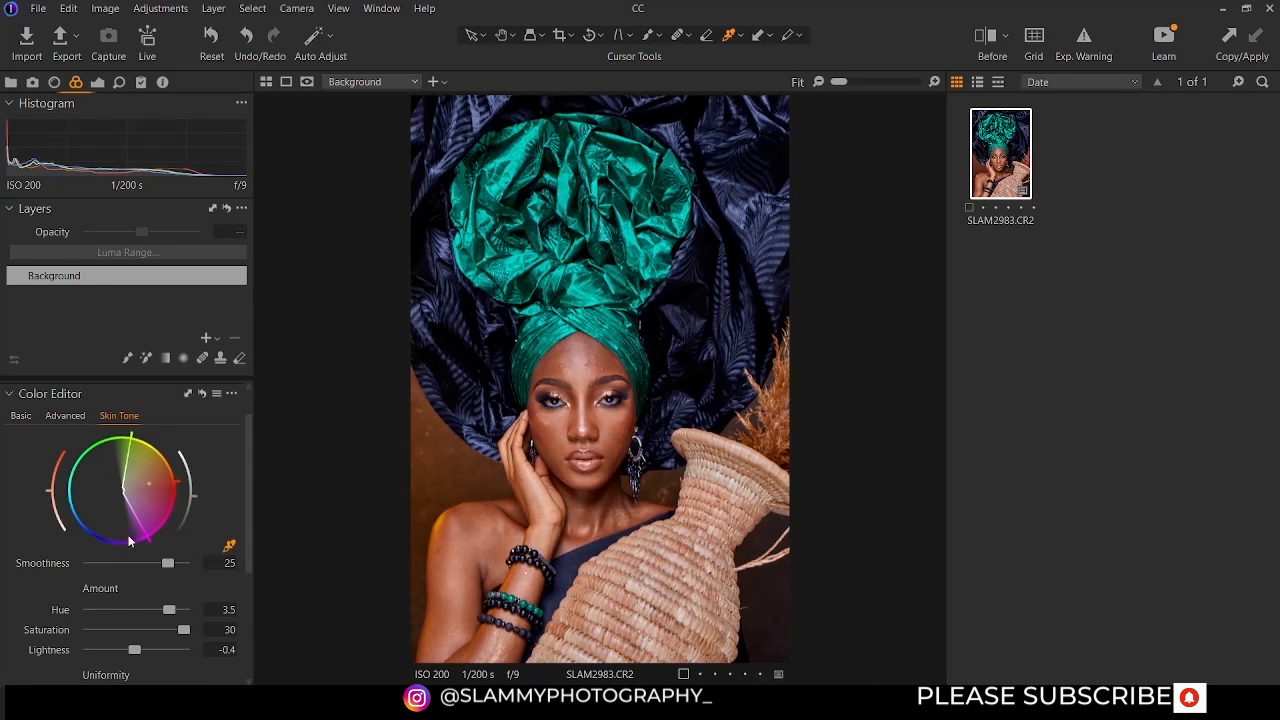
pyautogui.scroll(-2, 129, 509)
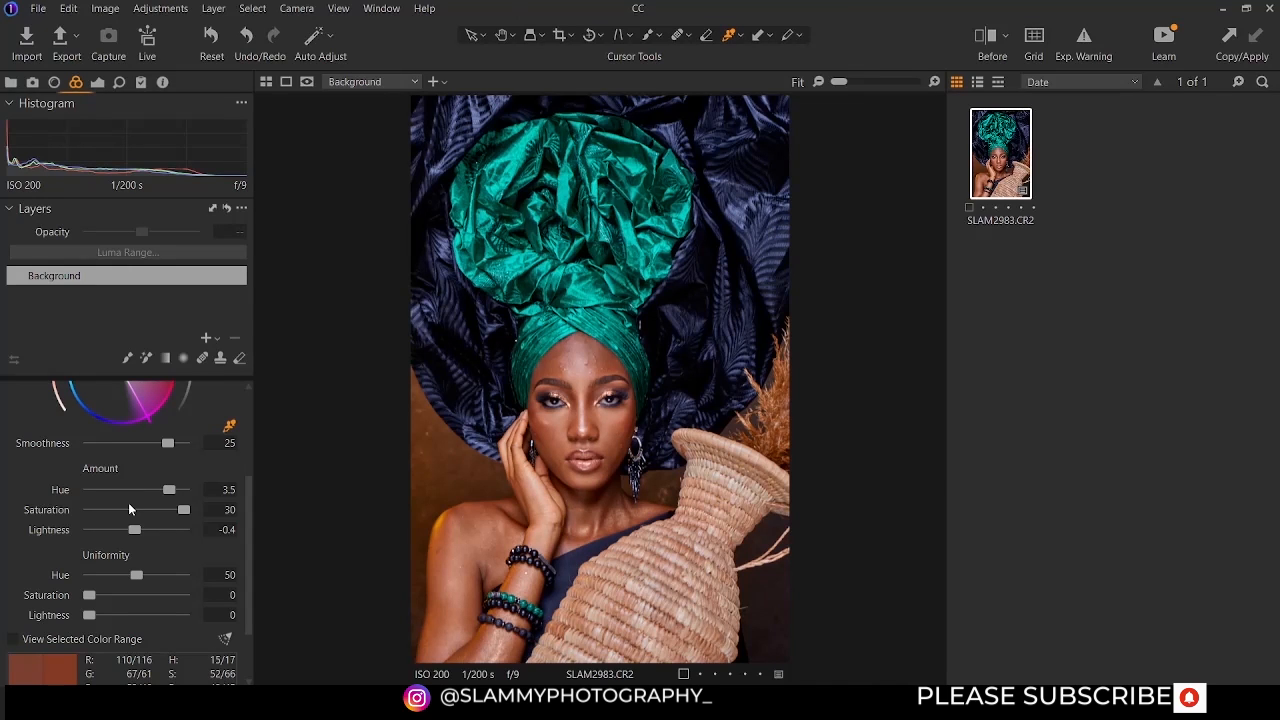
pyautogui.scroll(-2, 132, 560)
pyautogui.scroll(2, 137, 599)
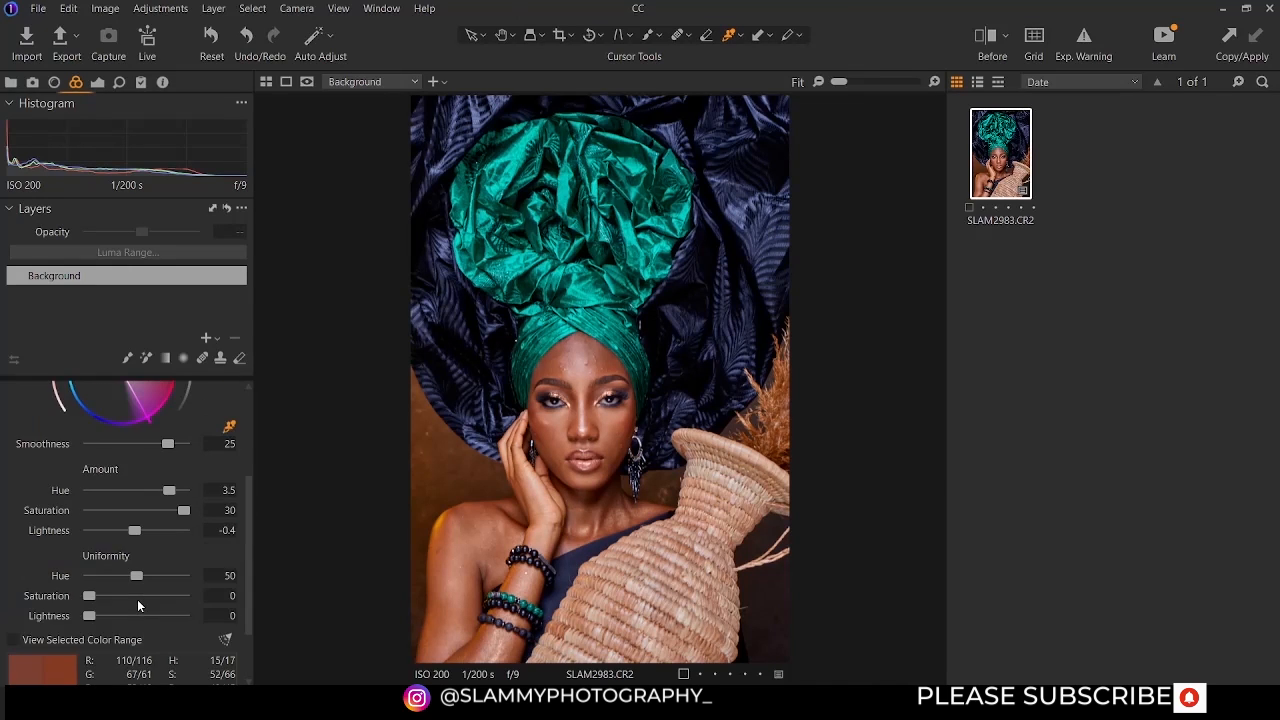
# Open the Color Balance tool and view its separate shadow, midtone and highlight wheels
pyautogui.scroll(2, 137, 599)
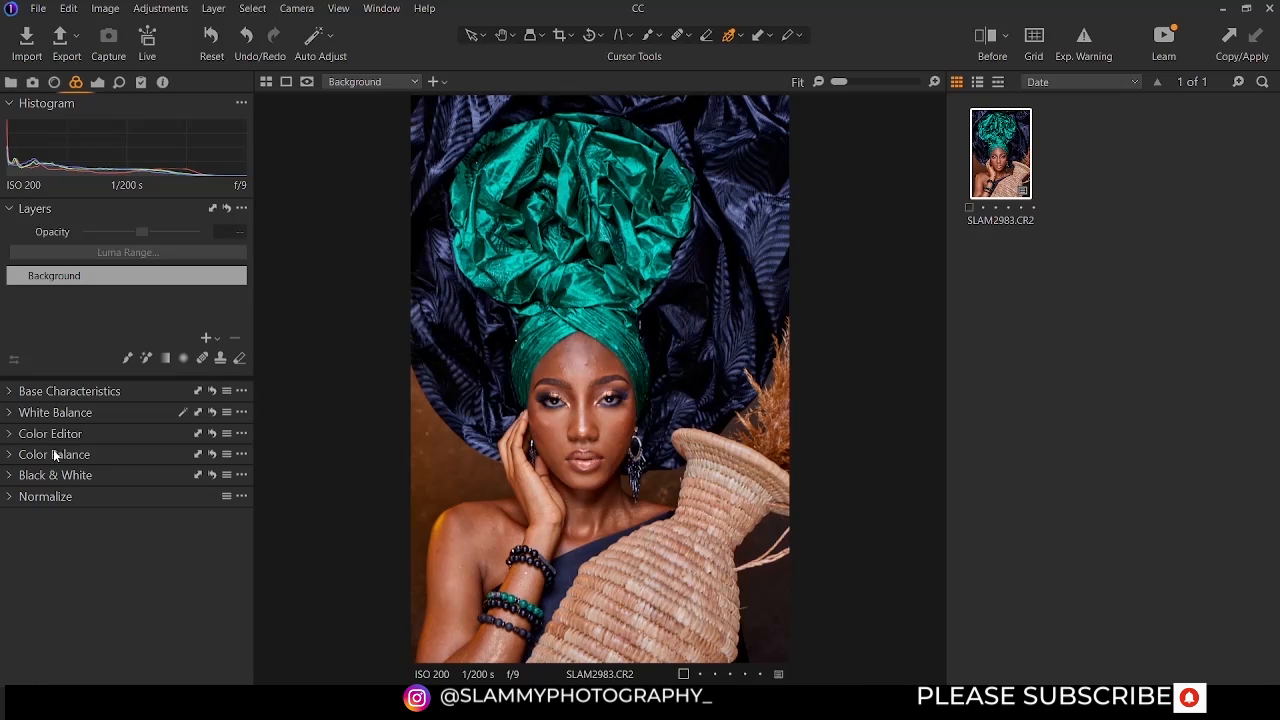
pyautogui.click(119, 456)
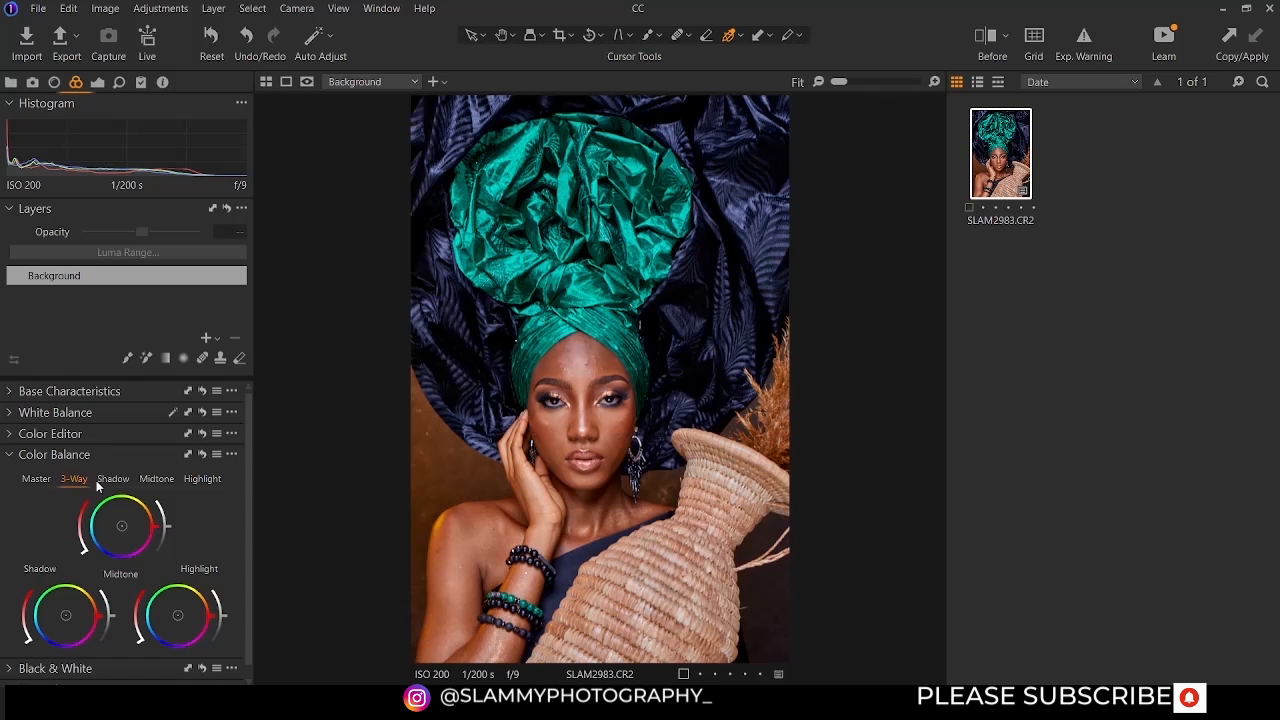
pyautogui.click(112, 478)
pyautogui.click(162, 479)
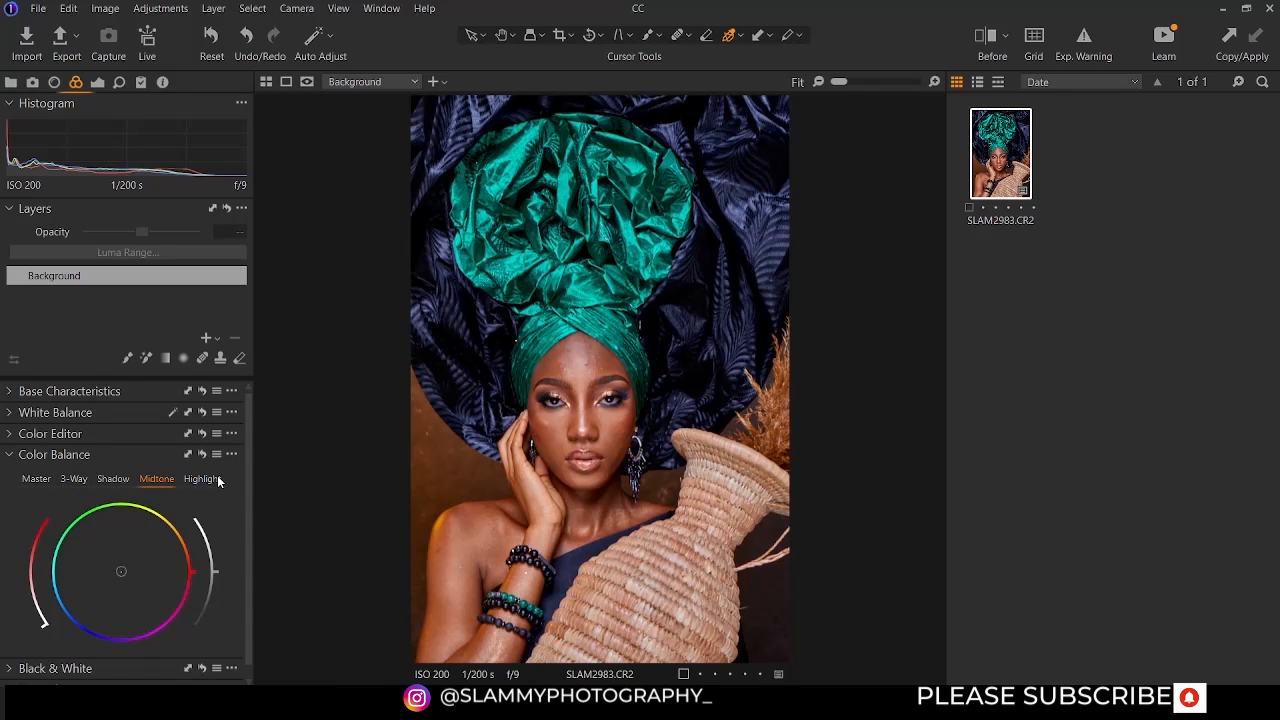
pyautogui.click(203, 479)
# Try a fully saturated blue tint and darker lightness on the shadows, and reset both
pyautogui.click(108, 479)
pyautogui.moveTo(119, 575)
pyautogui.mouseDown()
pyautogui.moveTo(105, 598)
pyautogui.moveTo(128, 574)
pyautogui.moveTo(124, 546)
pyautogui.moveTo(88, 570)
pyautogui.moveTo(117, 591)
pyautogui.moveTo(120, 578)
pyautogui.mouseUp()
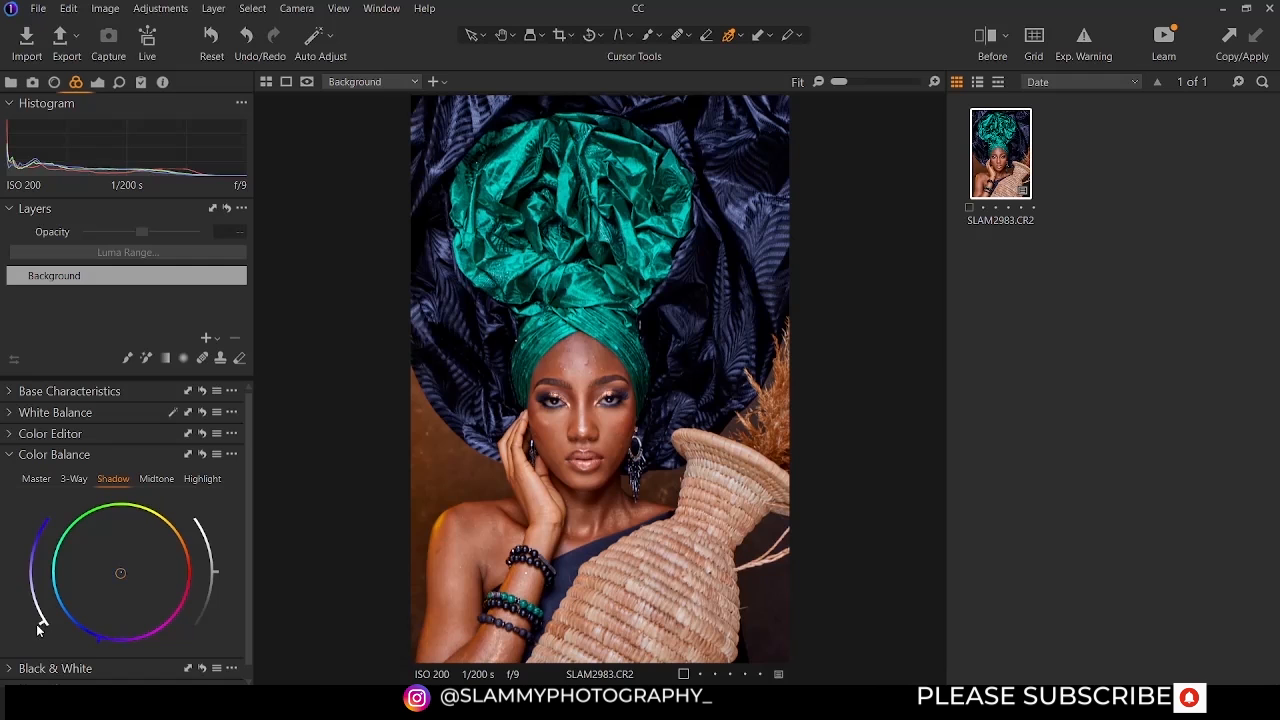
pyautogui.moveTo(43, 628)
pyautogui.mouseDown()
pyautogui.moveTo(29, 559)
pyautogui.moveTo(42, 527)
pyautogui.moveTo(24, 625)
pyautogui.moveTo(45, 519)
pyautogui.moveTo(30, 632)
pyautogui.moveTo(9, 571)
pyautogui.moveTo(43, 480)
pyautogui.mouseUp()
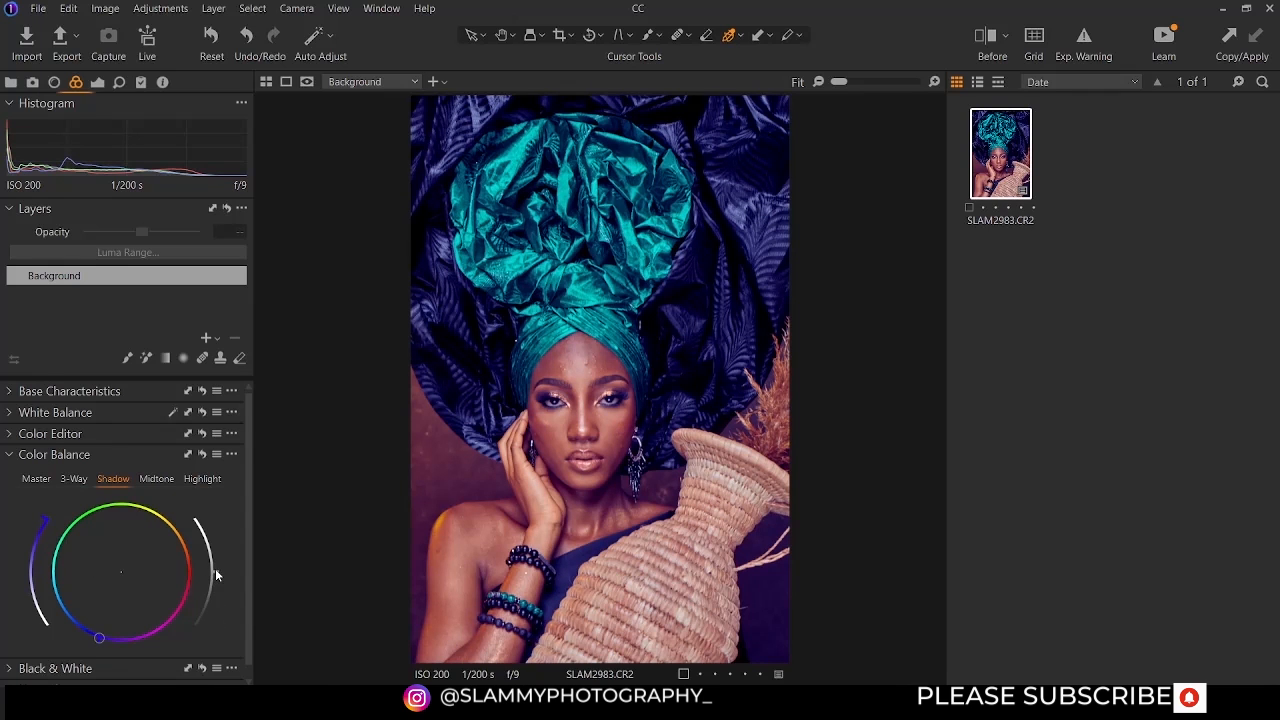
pyautogui.moveTo(216, 559); pyautogui.dragTo(220, 635)
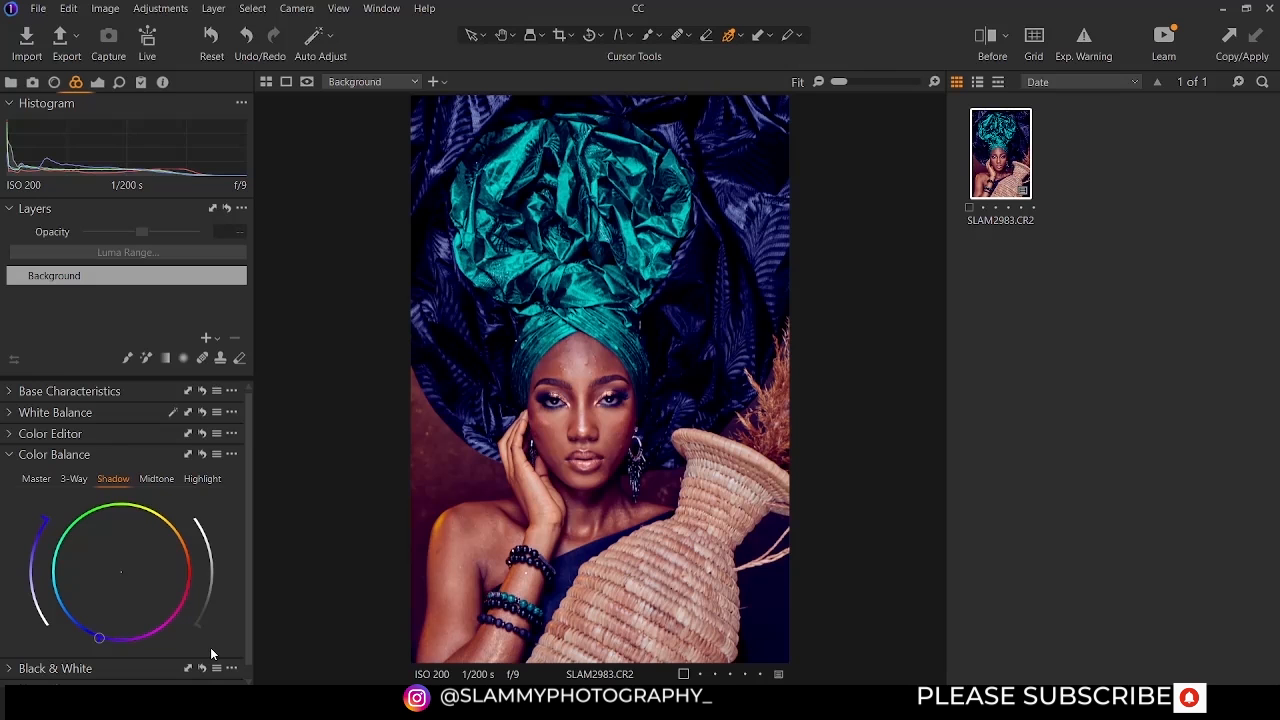
pyautogui.moveTo(200, 632); pyautogui.dragTo(222, 600)
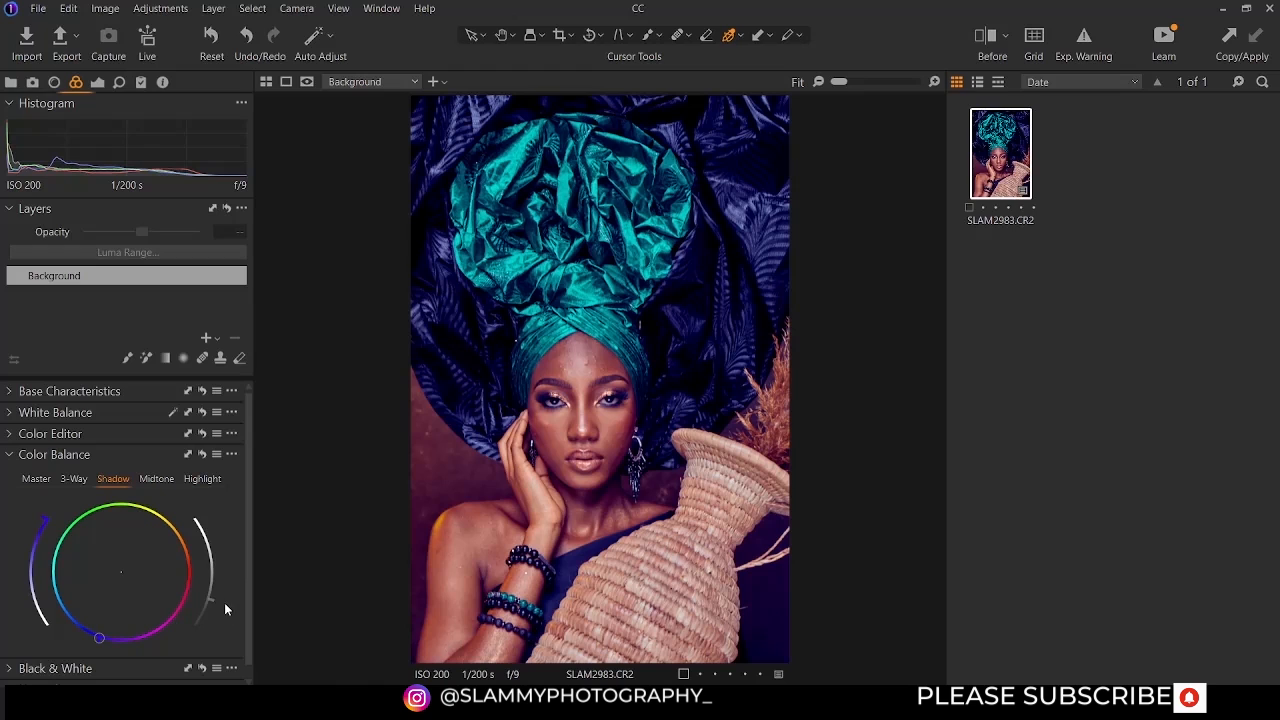
pyautogui.doubleClick(214, 598)
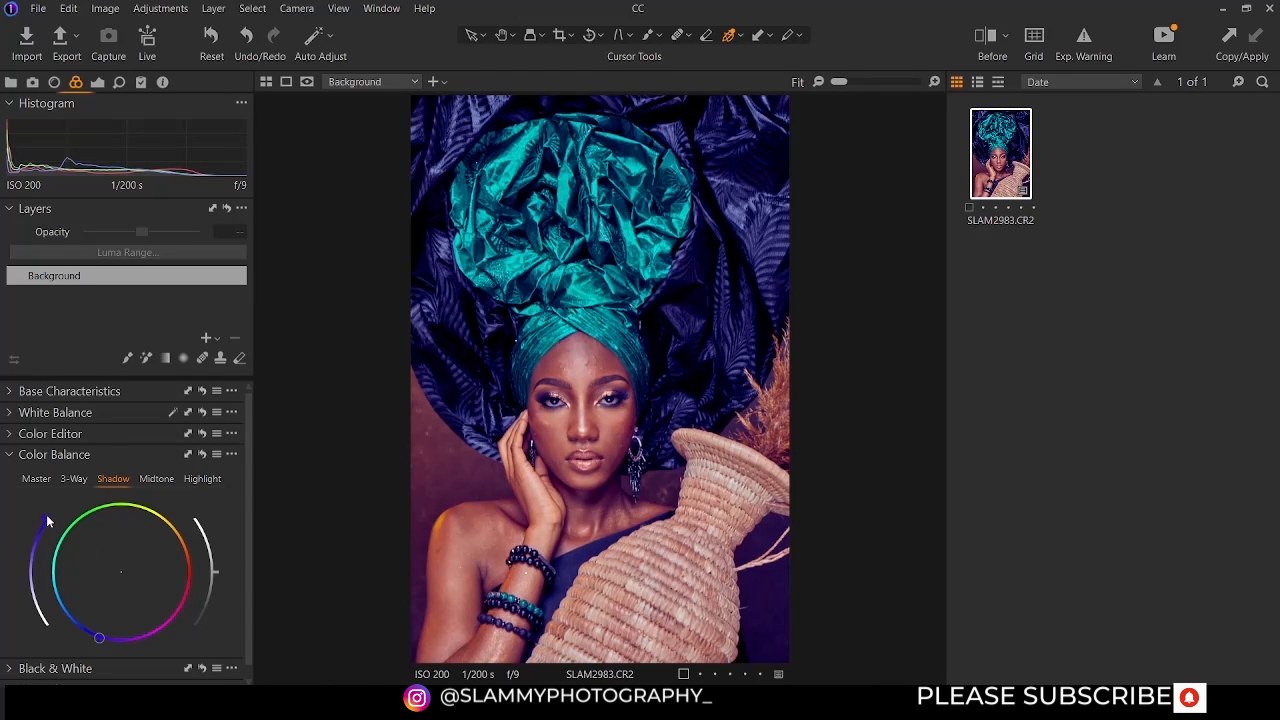
pyautogui.doubleClick(45, 515)
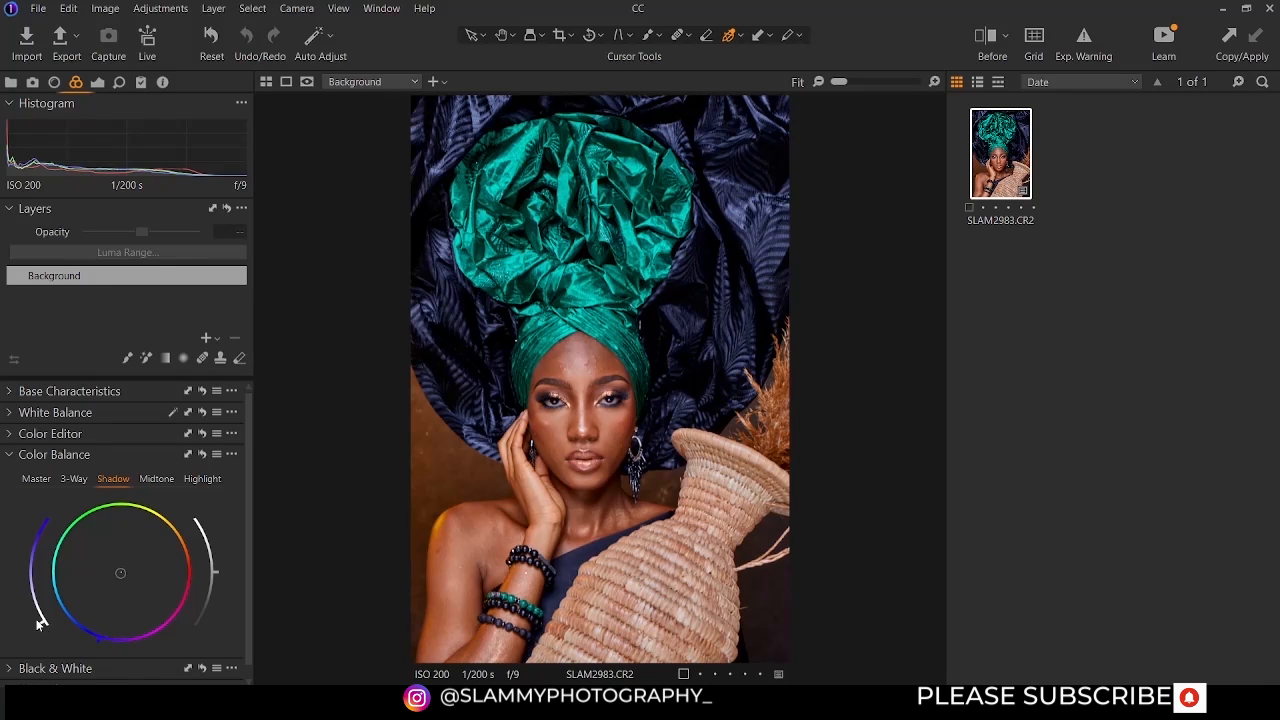
# Try a faint blue, then purple, shadow tint with slightly raised lightness, and reset the tint
pyautogui.moveTo(37, 623); pyautogui.dragTo(34, 606)
pyautogui.moveTo(217, 578)
pyautogui.mouseDown()
pyautogui.moveTo(217, 594)
pyautogui.moveTo(218, 548)
pyautogui.moveTo(214, 561)
pyautogui.mouseUp()
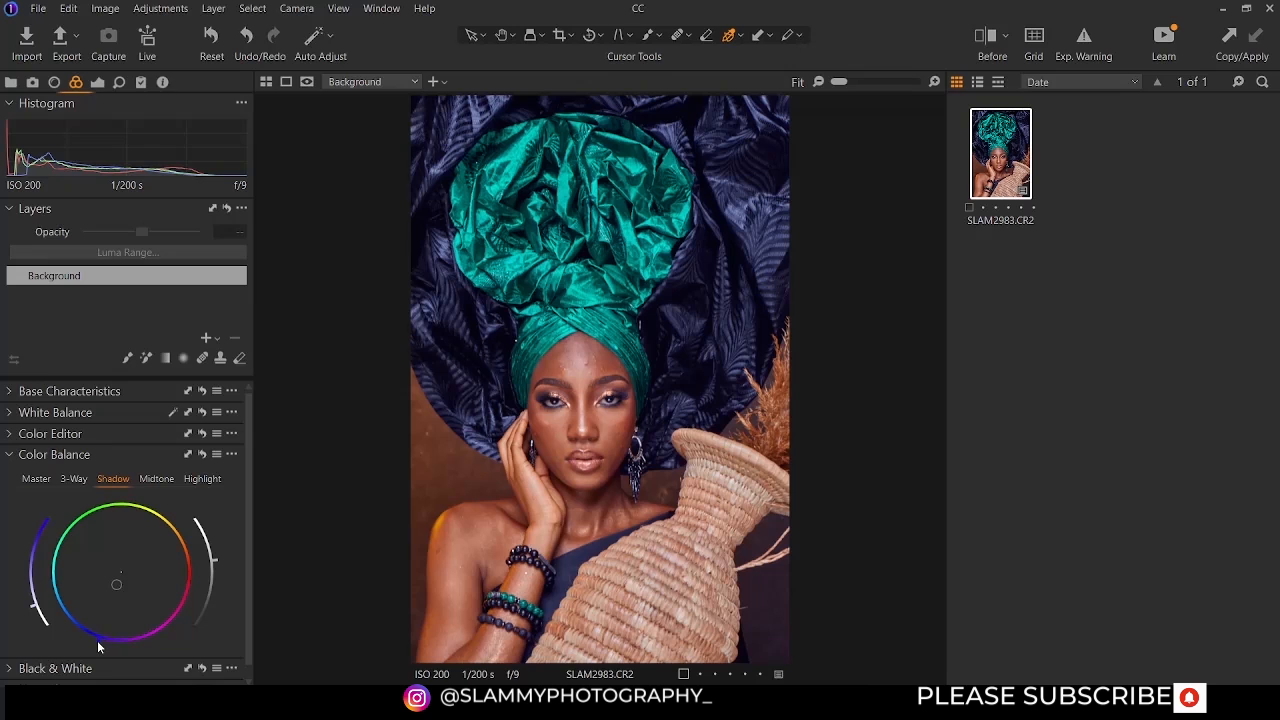
pyautogui.moveTo(98, 641)
pyautogui.mouseDown()
pyautogui.moveTo(86, 641)
pyautogui.moveTo(140, 646)
pyautogui.moveTo(189, 628)
pyautogui.moveTo(176, 532)
pyautogui.moveTo(123, 512)
pyautogui.moveTo(162, 524)
pyautogui.moveTo(181, 561)
pyautogui.moveTo(139, 650)
pyautogui.moveTo(117, 646)
pyautogui.mouseUp()
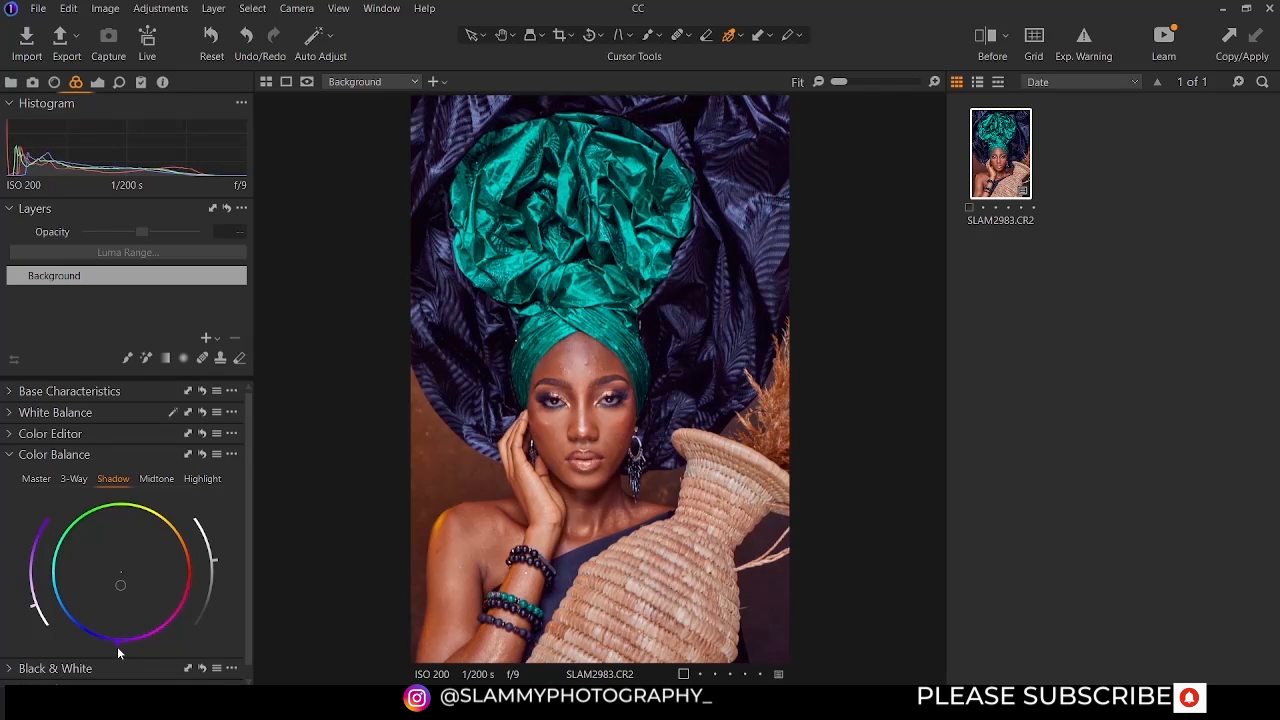
pyautogui.doubleClick(120, 585)
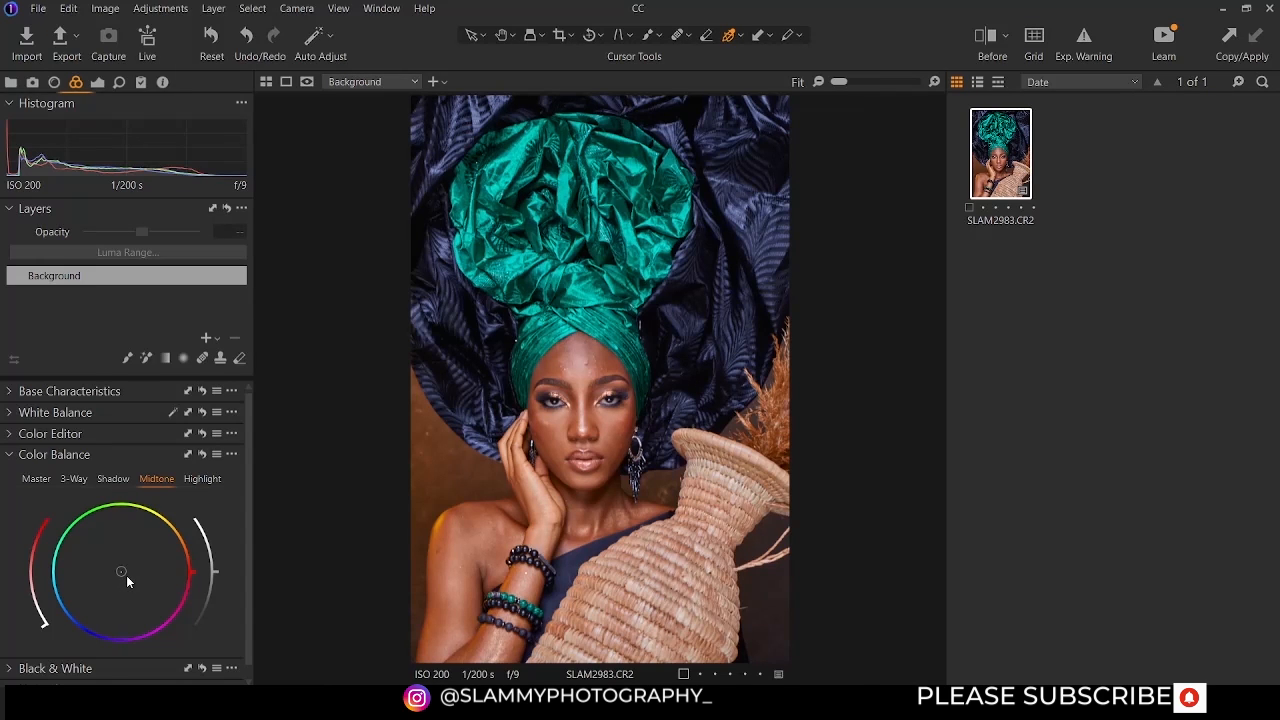
# Try a full red tint on the midtones, reduce its saturation to under half, and reset it
pyautogui.moveTo(126, 570); pyautogui.dragTo(203, 564)
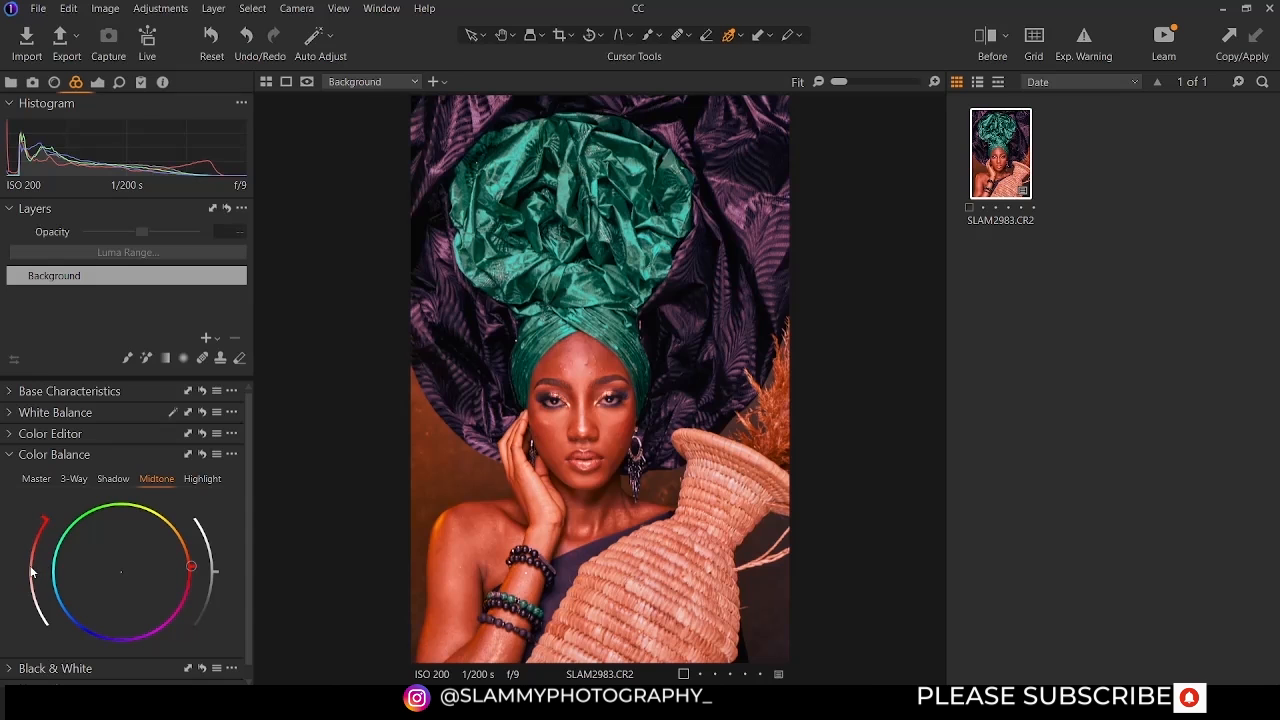
pyautogui.moveTo(43, 520); pyautogui.dragTo(28, 581)
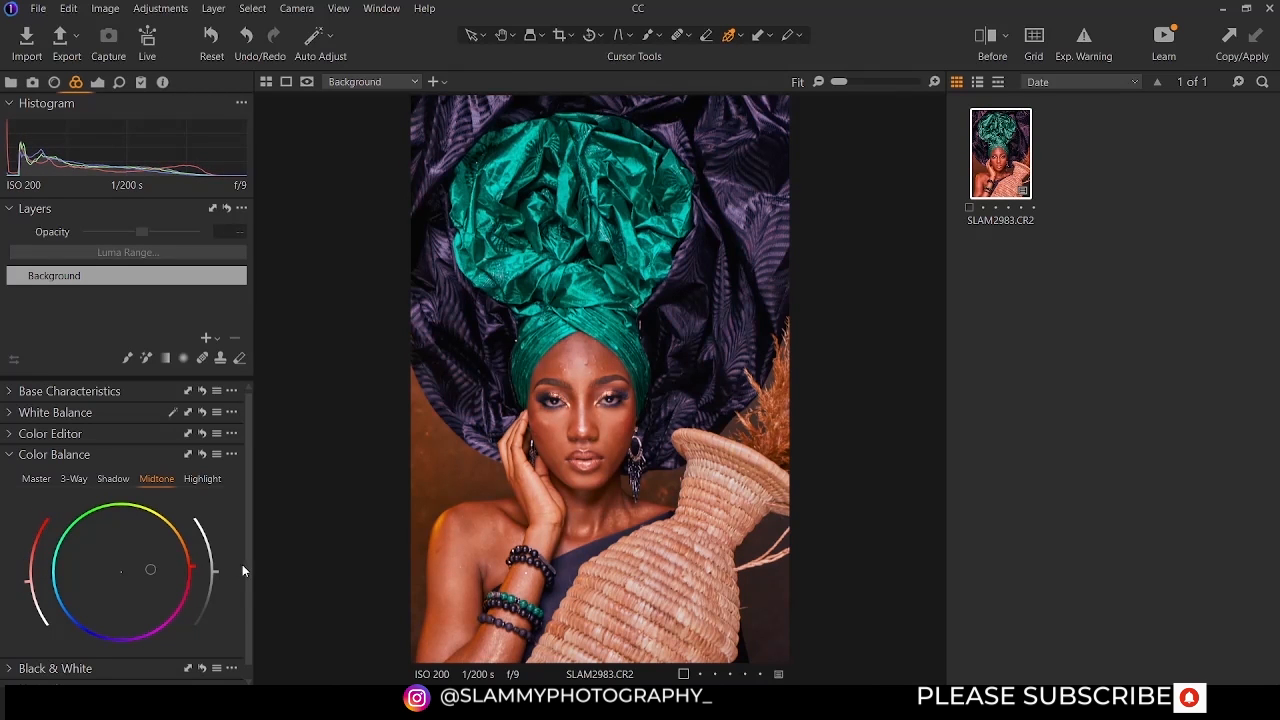
pyautogui.moveTo(219, 568)
pyautogui.mouseDown()
pyautogui.moveTo(200, 518)
pyautogui.moveTo(222, 614)
pyautogui.moveTo(215, 547)
pyautogui.moveTo(218, 594)
pyautogui.moveTo(215, 571)
pyautogui.mouseUp()
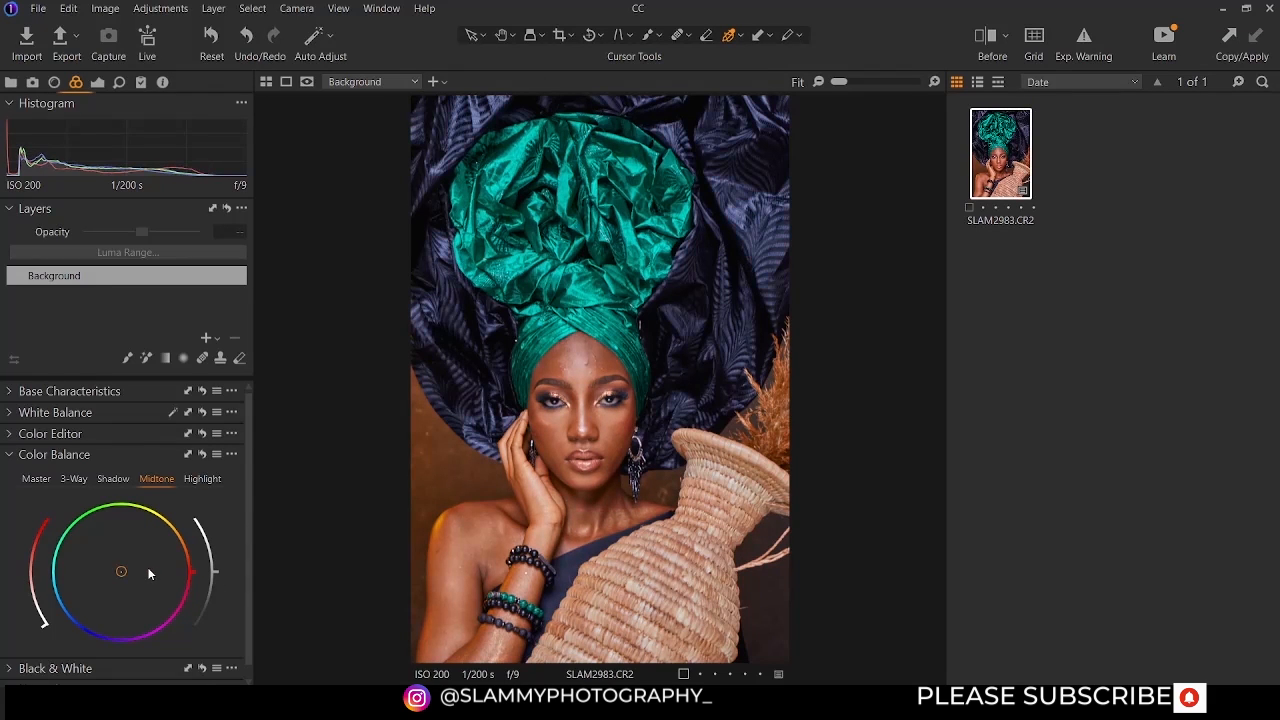
# Try a moderate cyan tint on the highlights with adjusted saturation and lightness, and reset it
pyautogui.click(193, 480)
pyautogui.moveTo(122, 572)
pyautogui.mouseDown()
pyautogui.moveTo(87, 561)
pyautogui.moveTo(101, 572)
pyautogui.mouseUp()
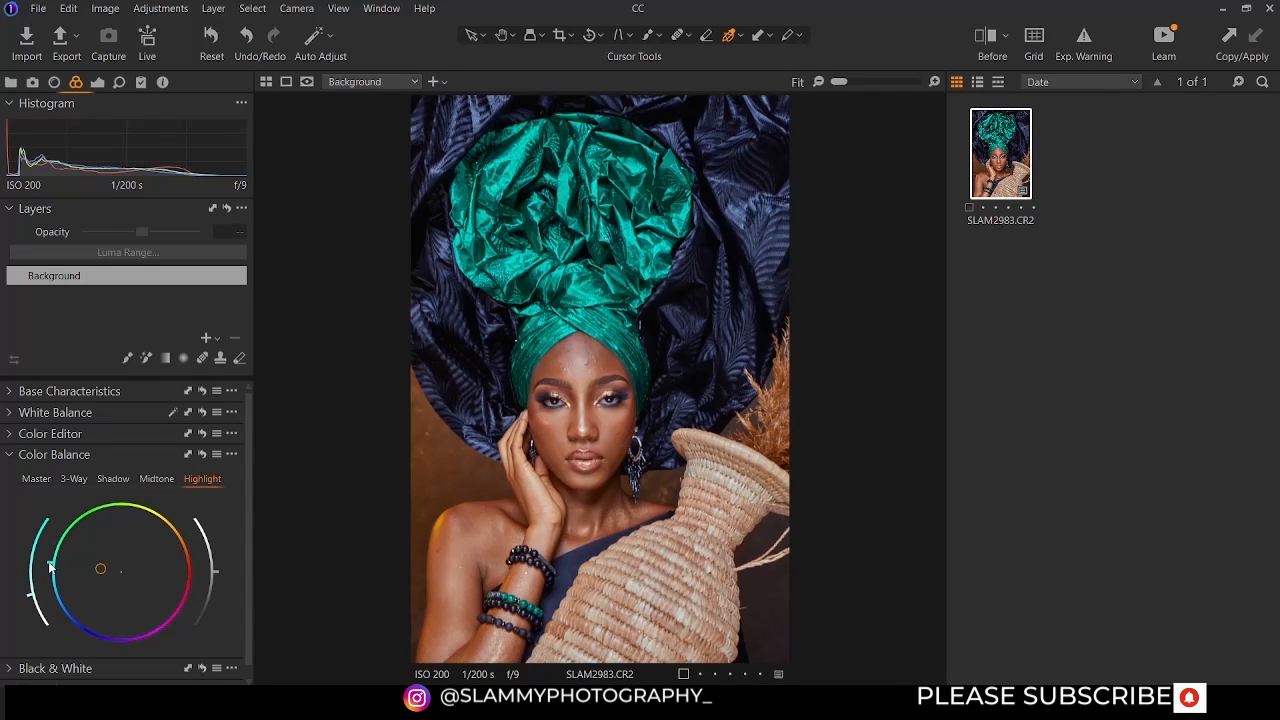
pyautogui.moveTo(31, 597)
pyautogui.mouseDown()
pyautogui.moveTo(43, 522)
pyautogui.moveTo(18, 586)
pyautogui.mouseUp()
pyautogui.moveTo(219, 568)
pyautogui.mouseDown()
pyautogui.moveTo(201, 524)
pyautogui.moveTo(215, 588)
pyautogui.mouseUp()
pyautogui.doubleClick(94, 568)
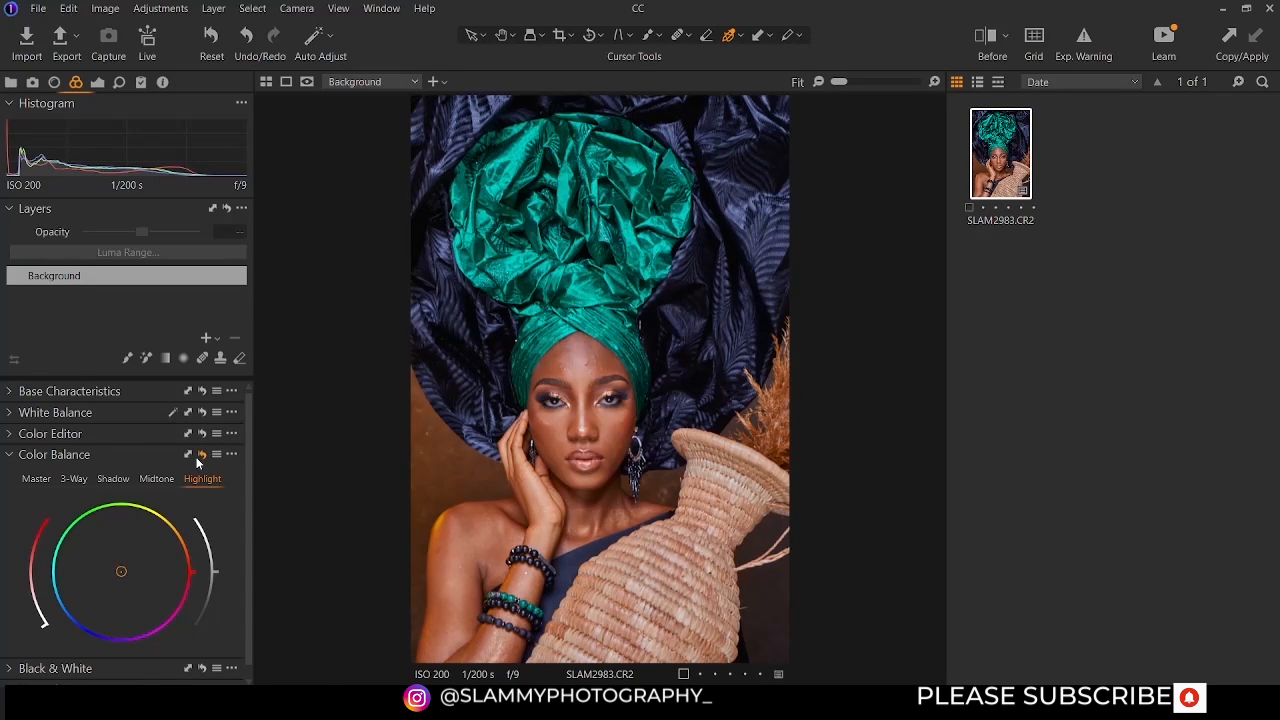
# Try a moderate yellow-green tint on the whole image with the Master colour balance wheel, and reset it
pyautogui.click(36, 480)
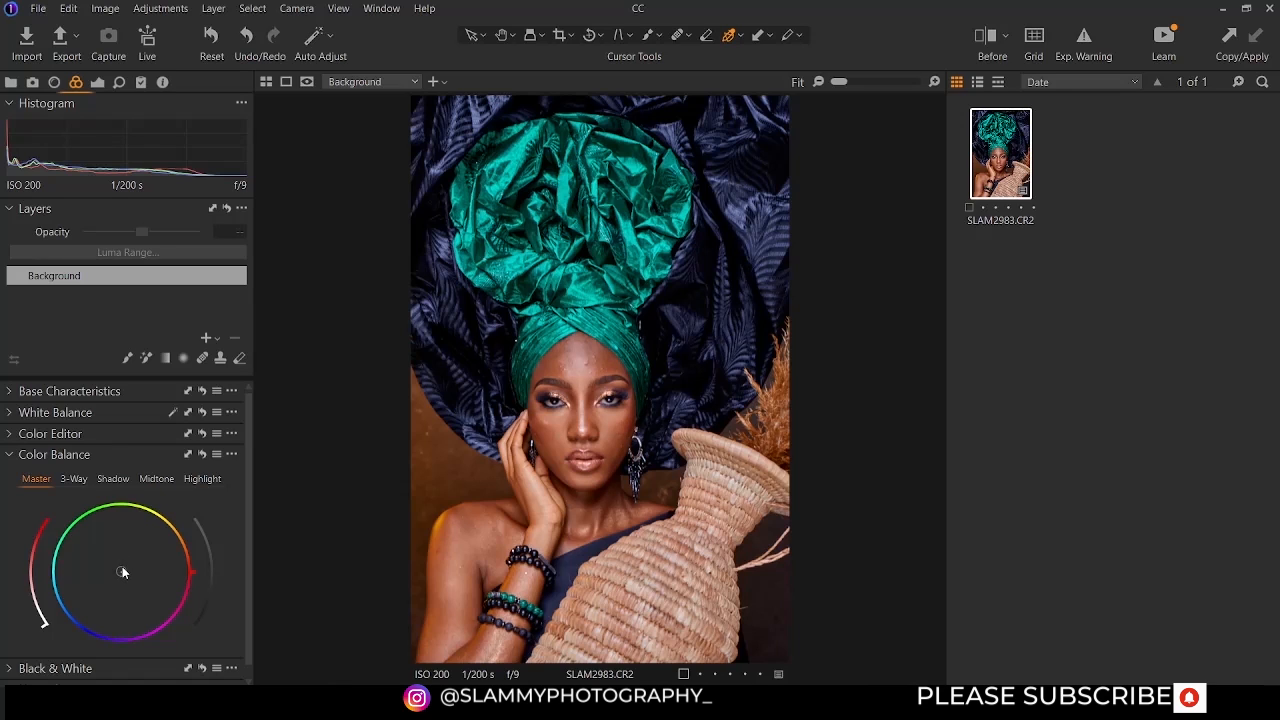
pyautogui.moveTo(121, 573); pyautogui.dragTo(139, 512)
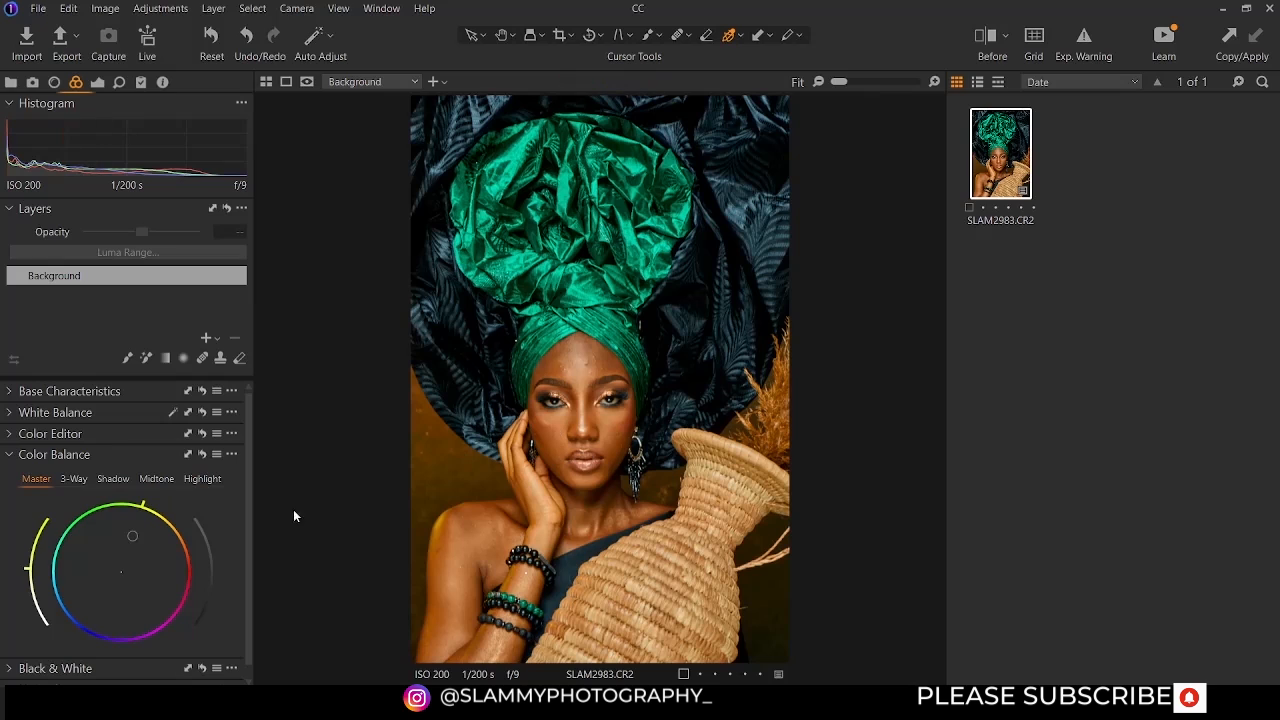
pyautogui.doubleClick(137, 536)
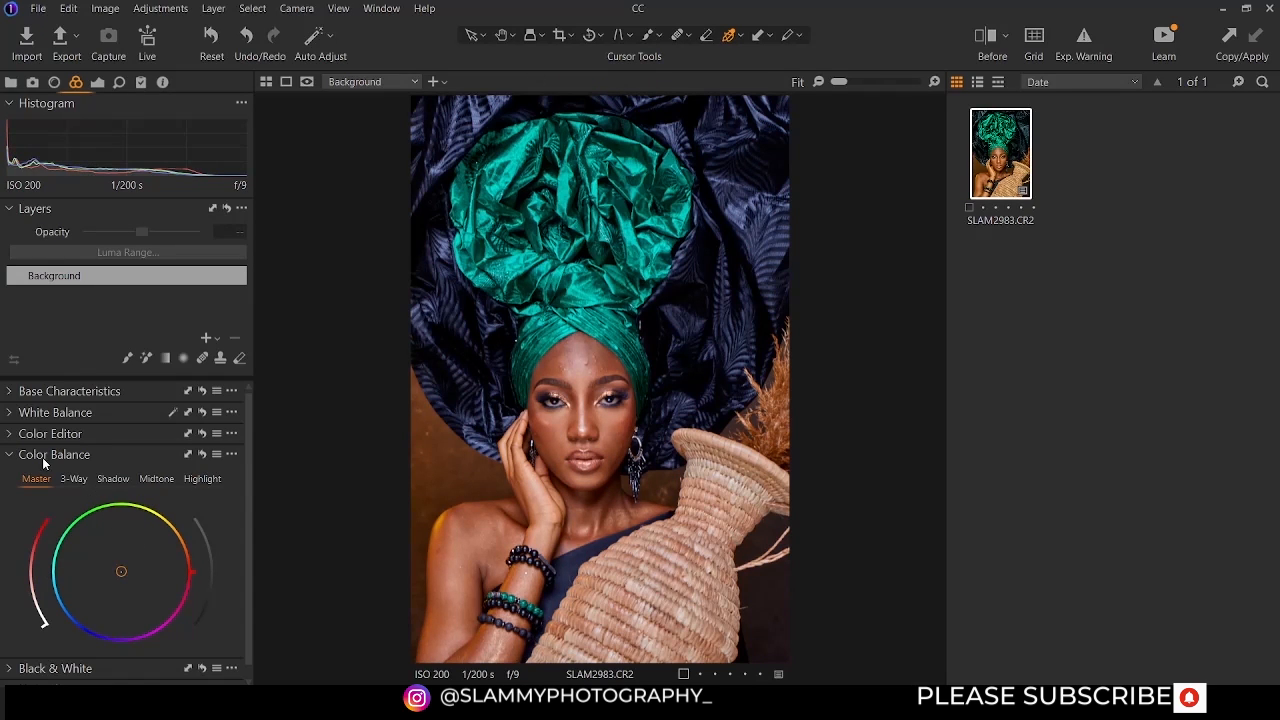
pyautogui.click(9, 454)
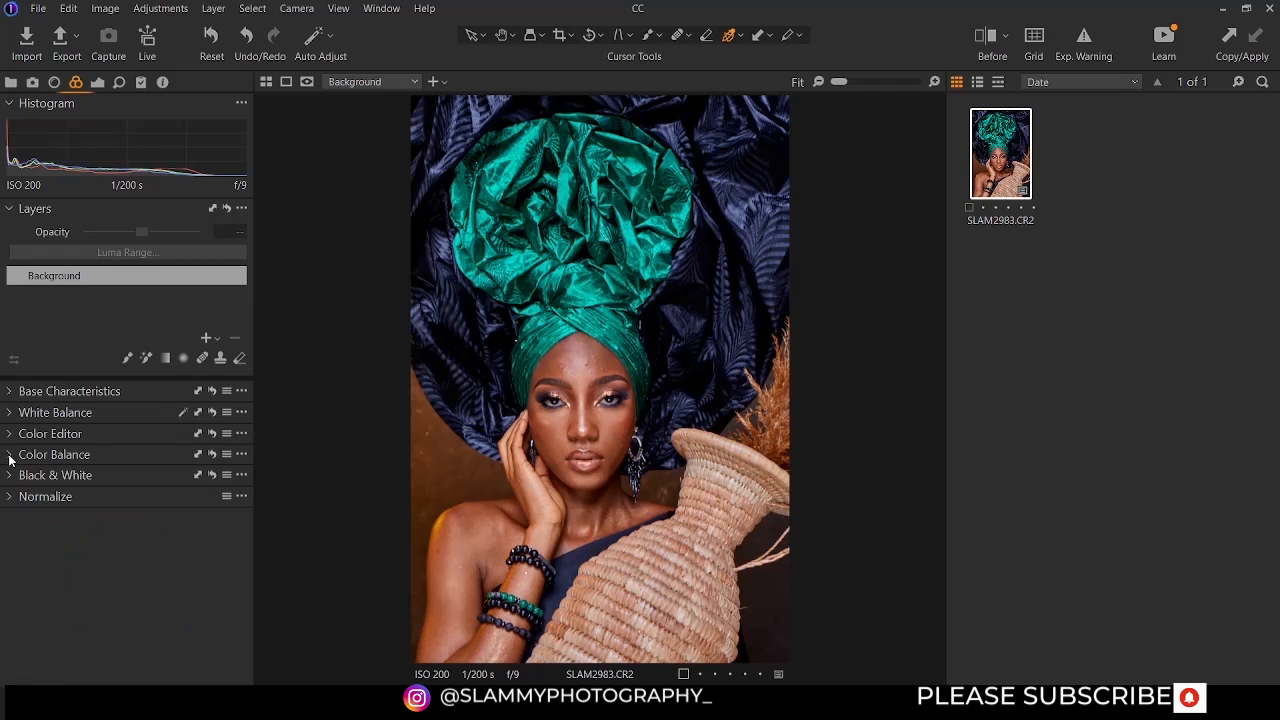
# Try a black-and-white conversion with cyan at -63, blue at -13 and magenta at -41, and turn it off again
pyautogui.click(33, 483)
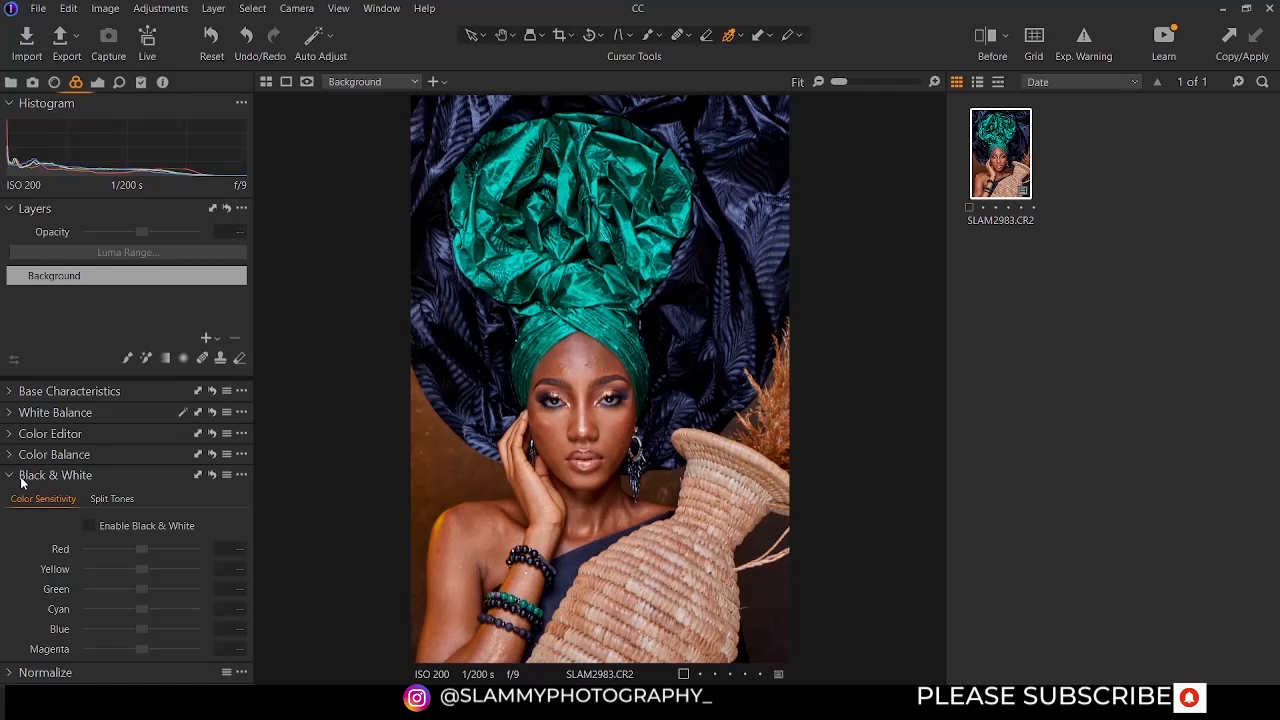
pyautogui.click(88, 526)
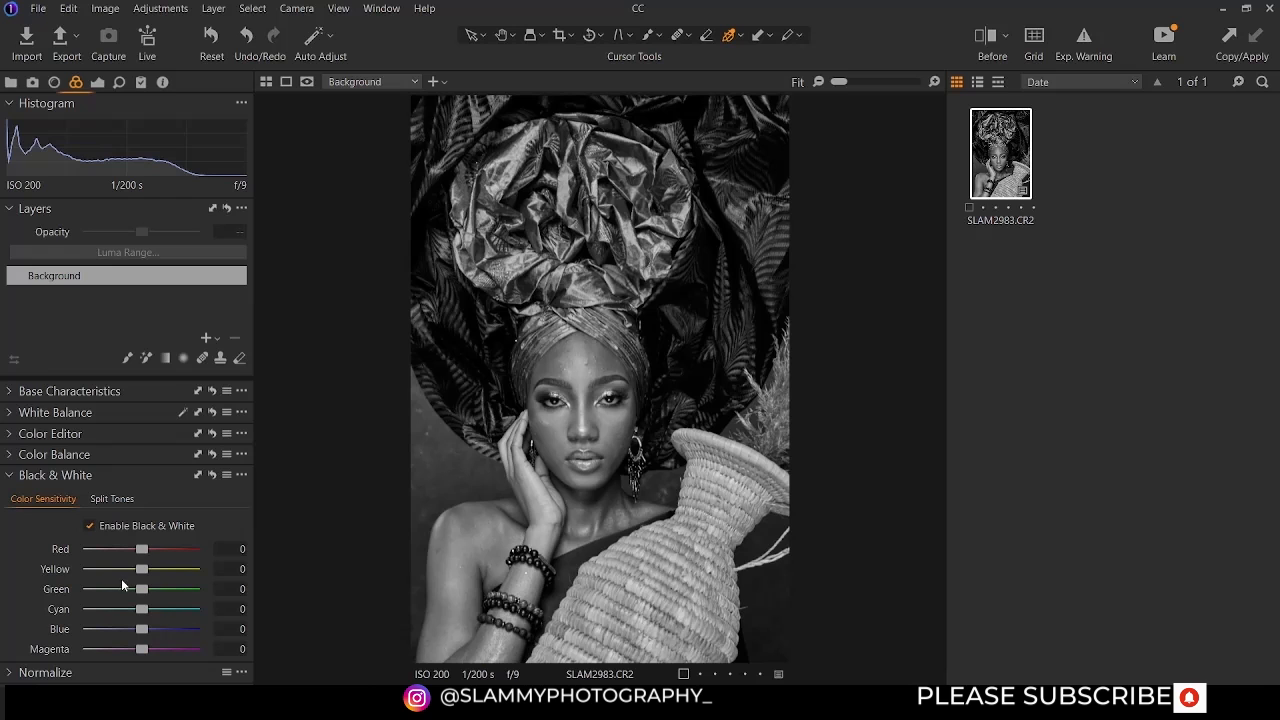
pyautogui.moveTo(109, 548); pyautogui.dragTo(144, 550)
pyautogui.moveTo(146, 610); pyautogui.dragTo(111, 619)
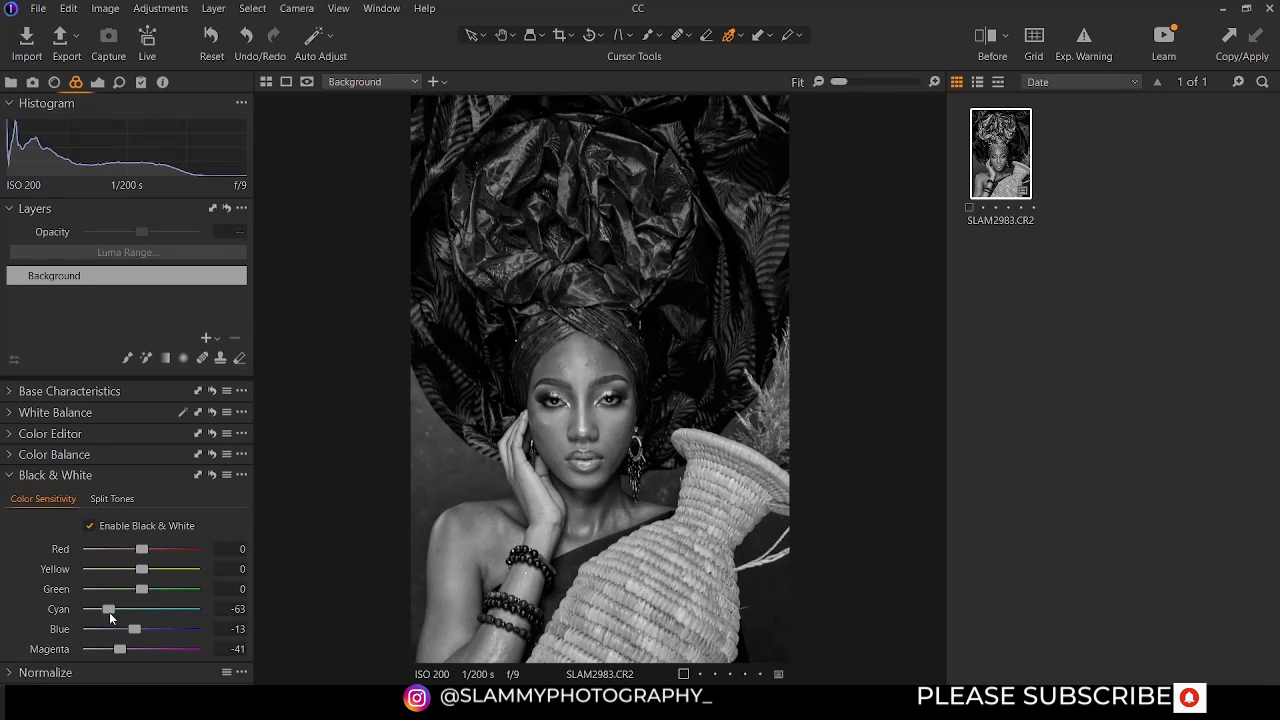
pyautogui.click(89, 526)
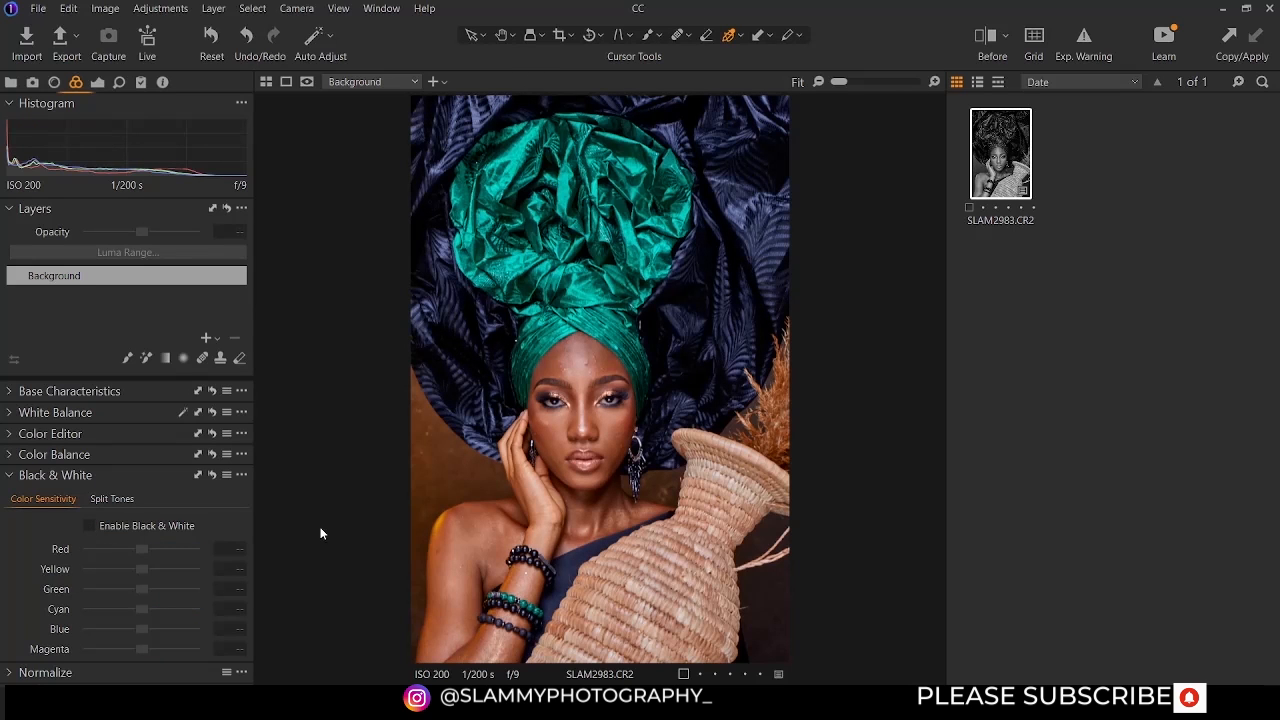
pyautogui.click(97, 526)
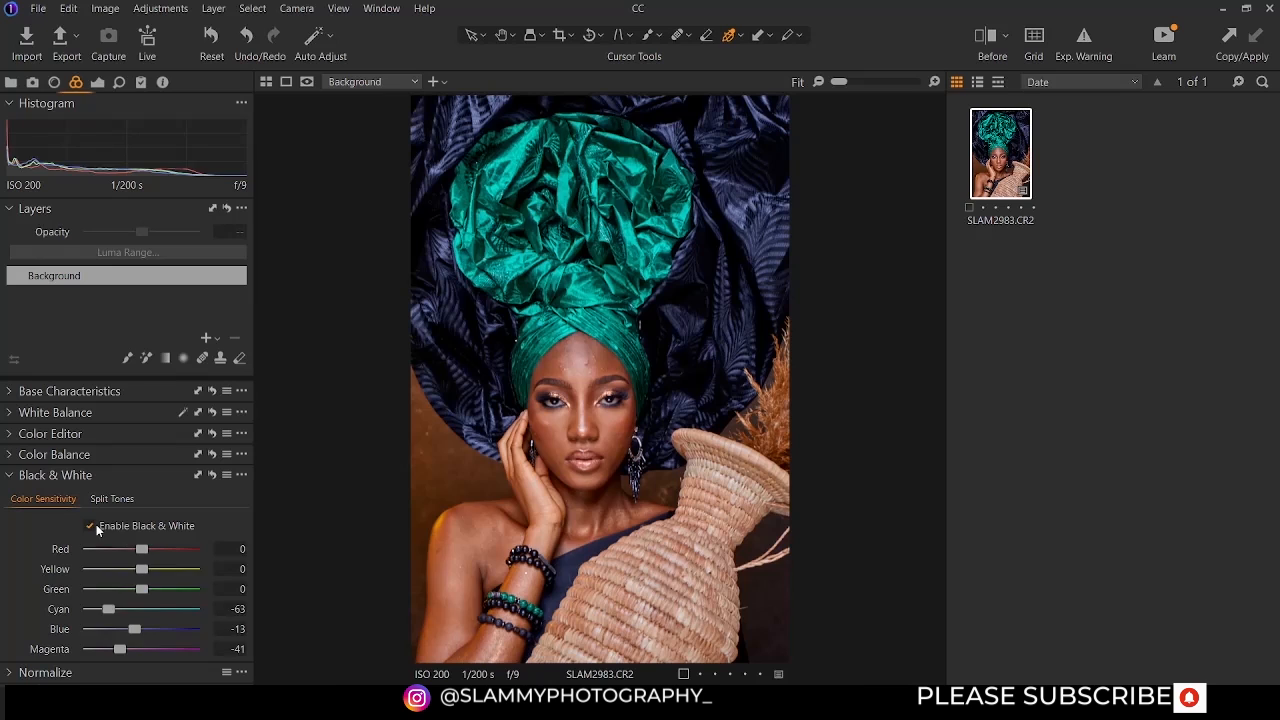
pyautogui.click(104, 529)
pyautogui.click(9, 476)
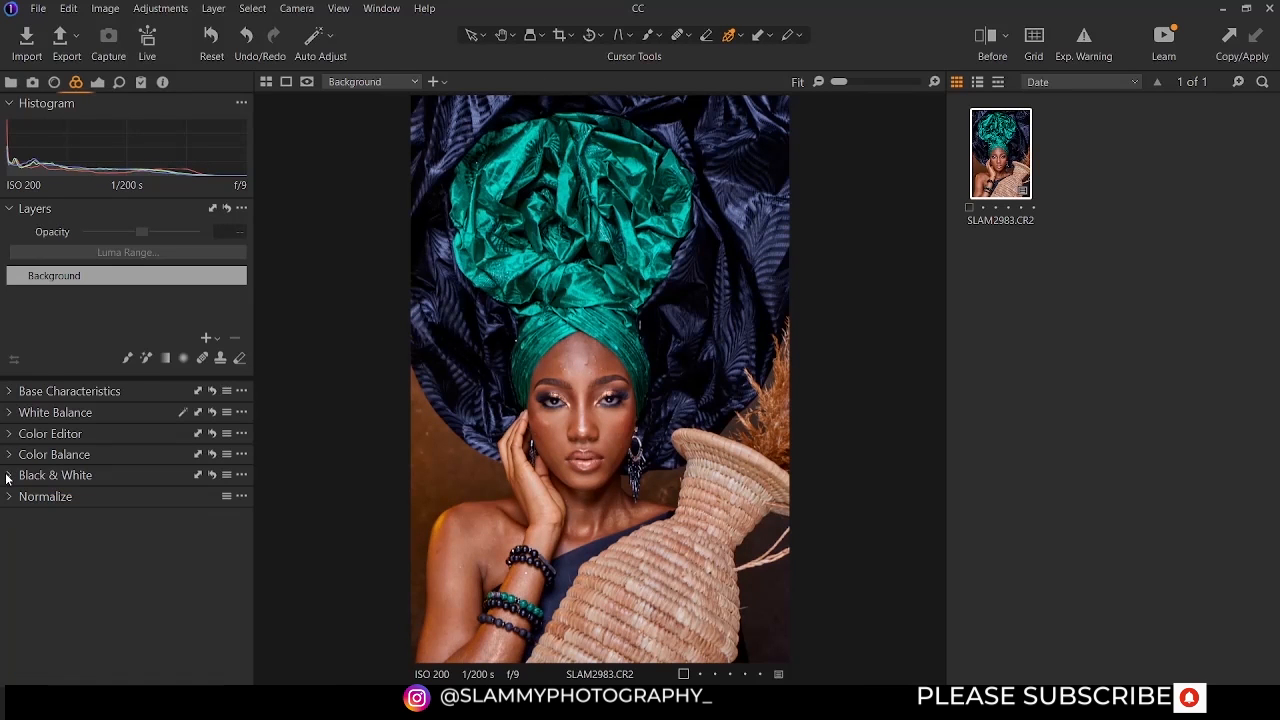
# Look over the Normalize tool's pick colour, white balance and exposure options, and collapse the Normalize tool and the Histogram
pyautogui.click(10, 500)
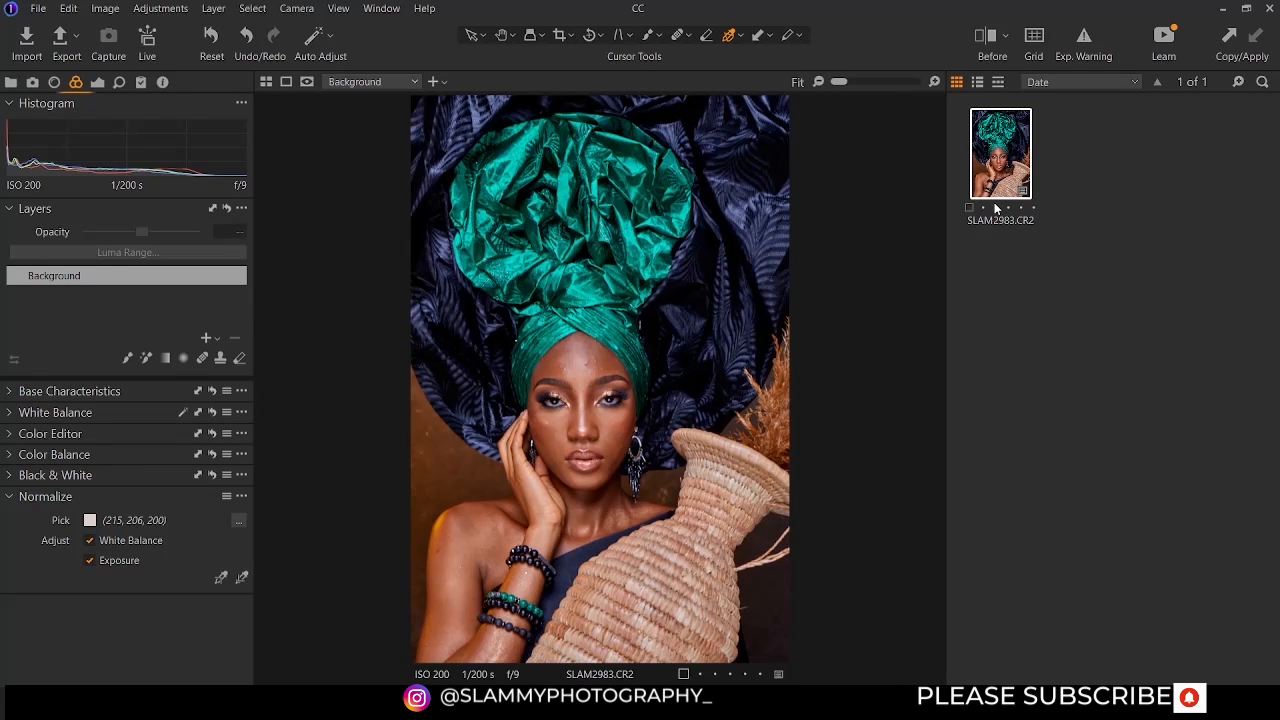
pyautogui.click(44, 497)
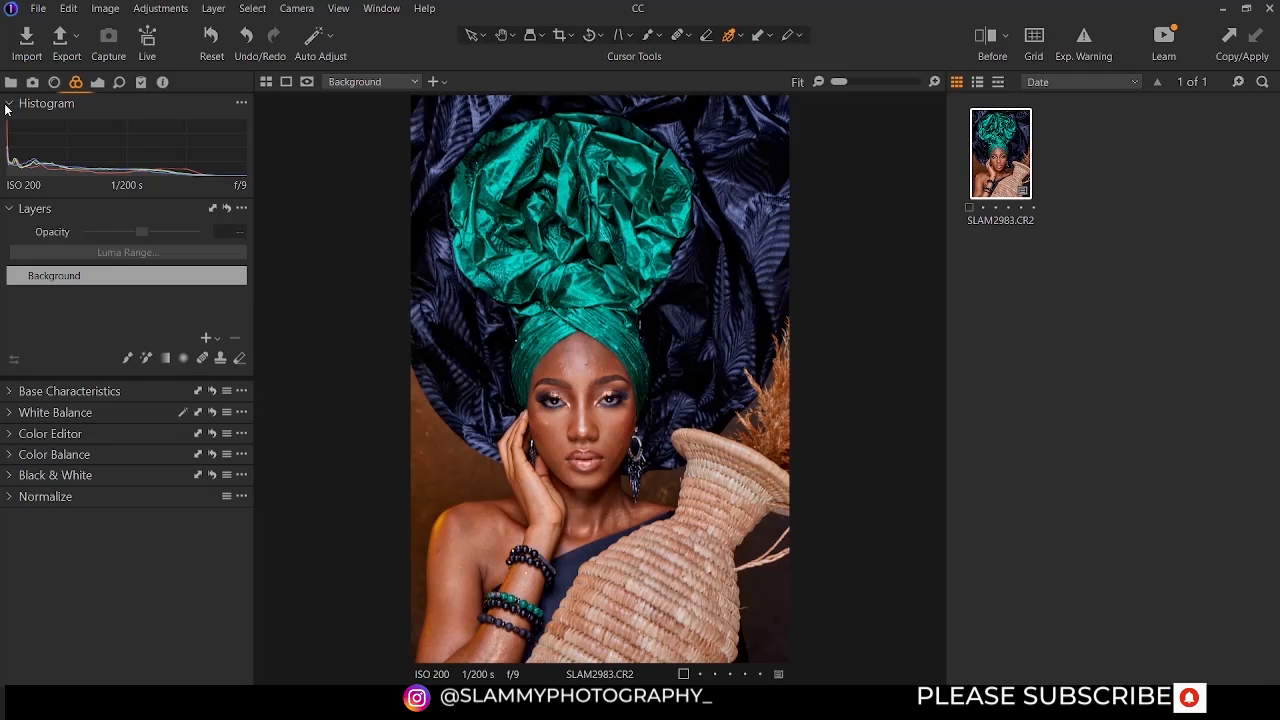
pyautogui.click(6, 106)
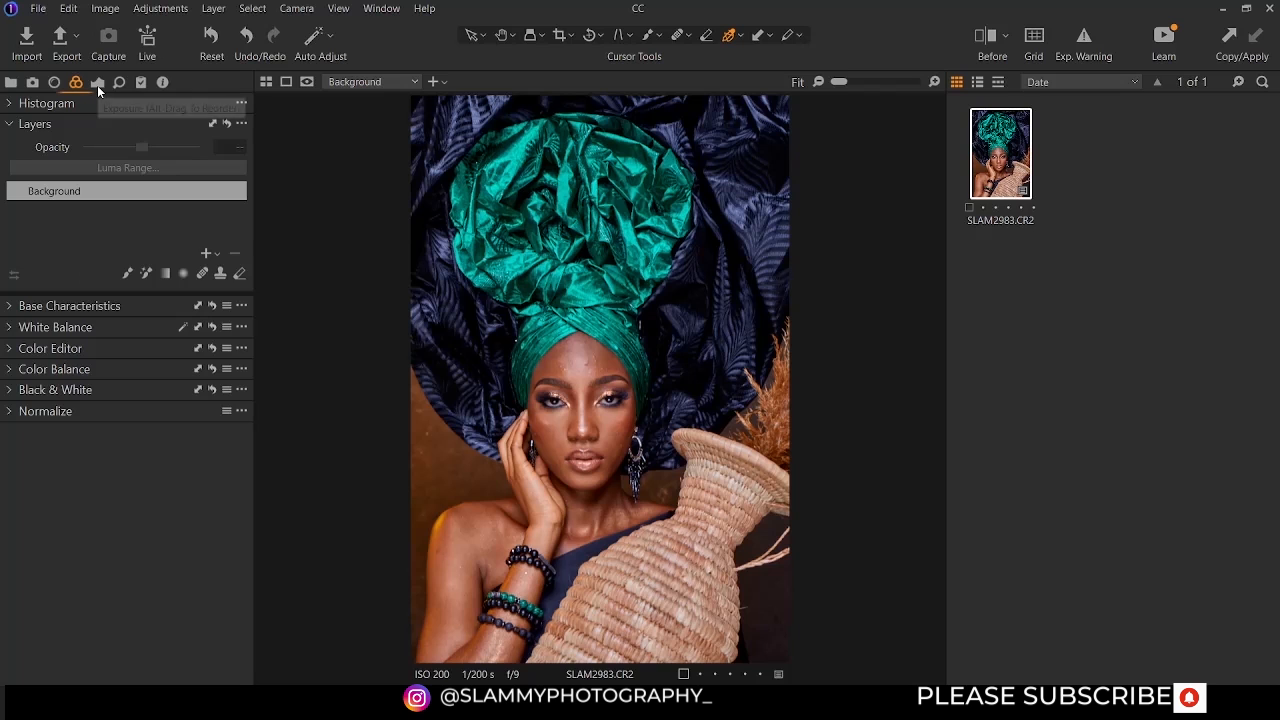
# Switch to the detail tools for sharpening and noise reduction, and collapse the Navigator and Layers tools
pyautogui.click(97, 83)
pyautogui.click(119, 83)
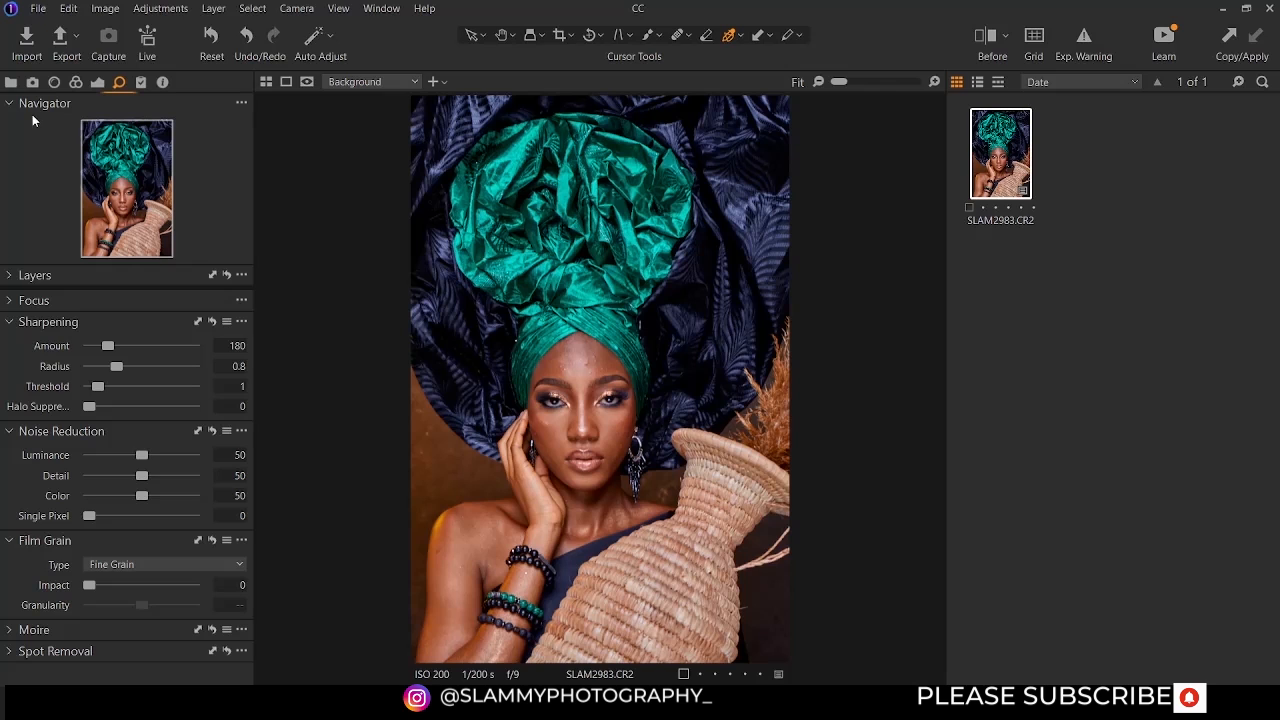
pyautogui.click(13, 276)
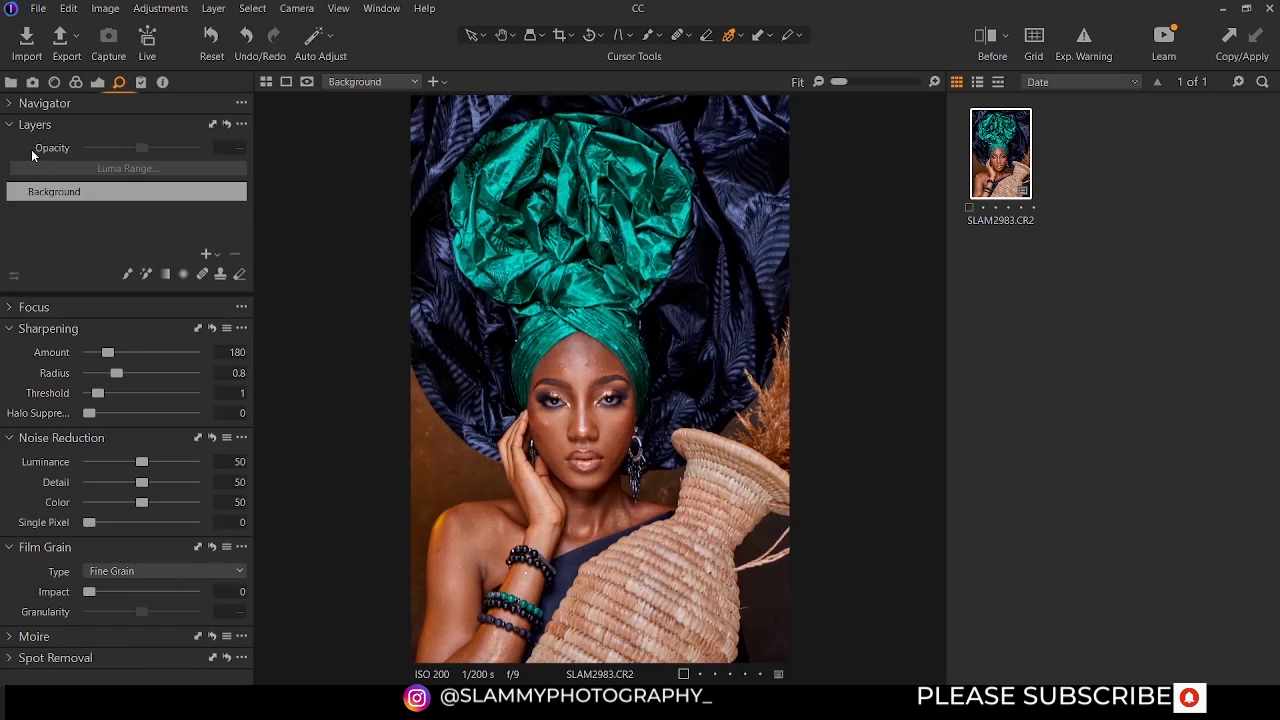
pyautogui.click(11, 125)
pyautogui.click(11, 104)
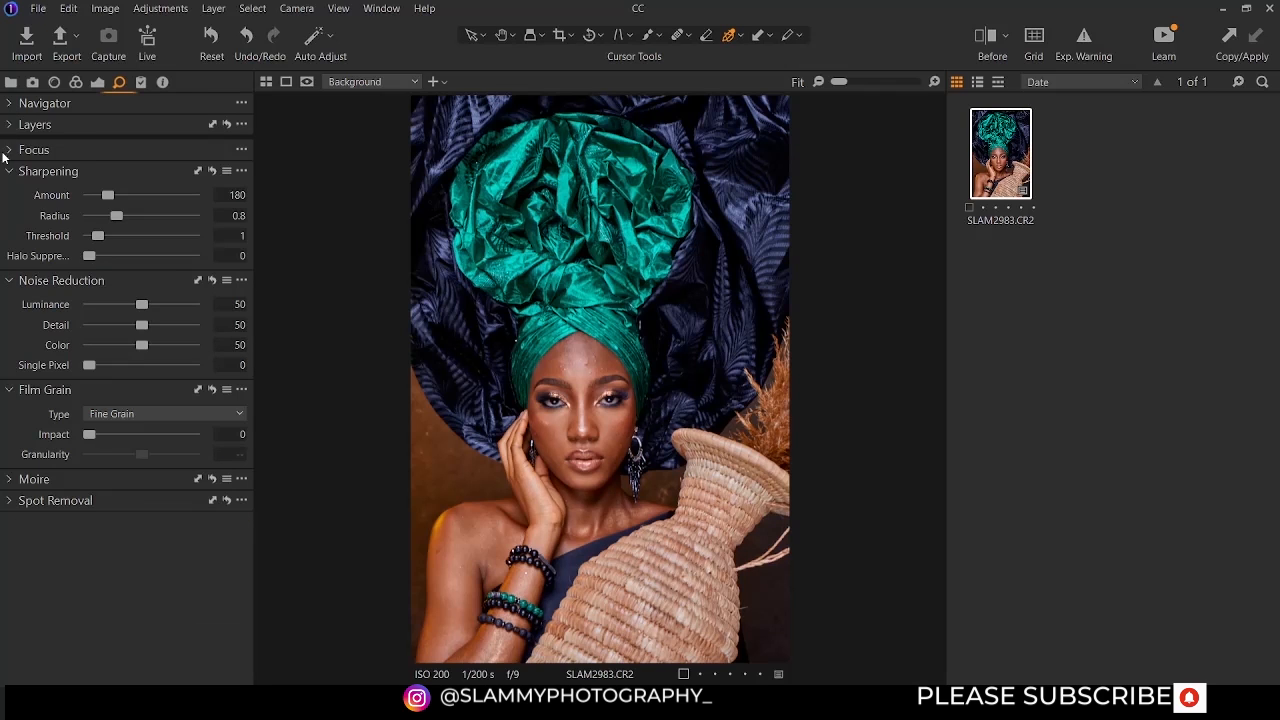
# Examine the face at 100% in the Focus preview, including a focus point picked on the nose, and collapse the tool
pyautogui.click(11, 150)
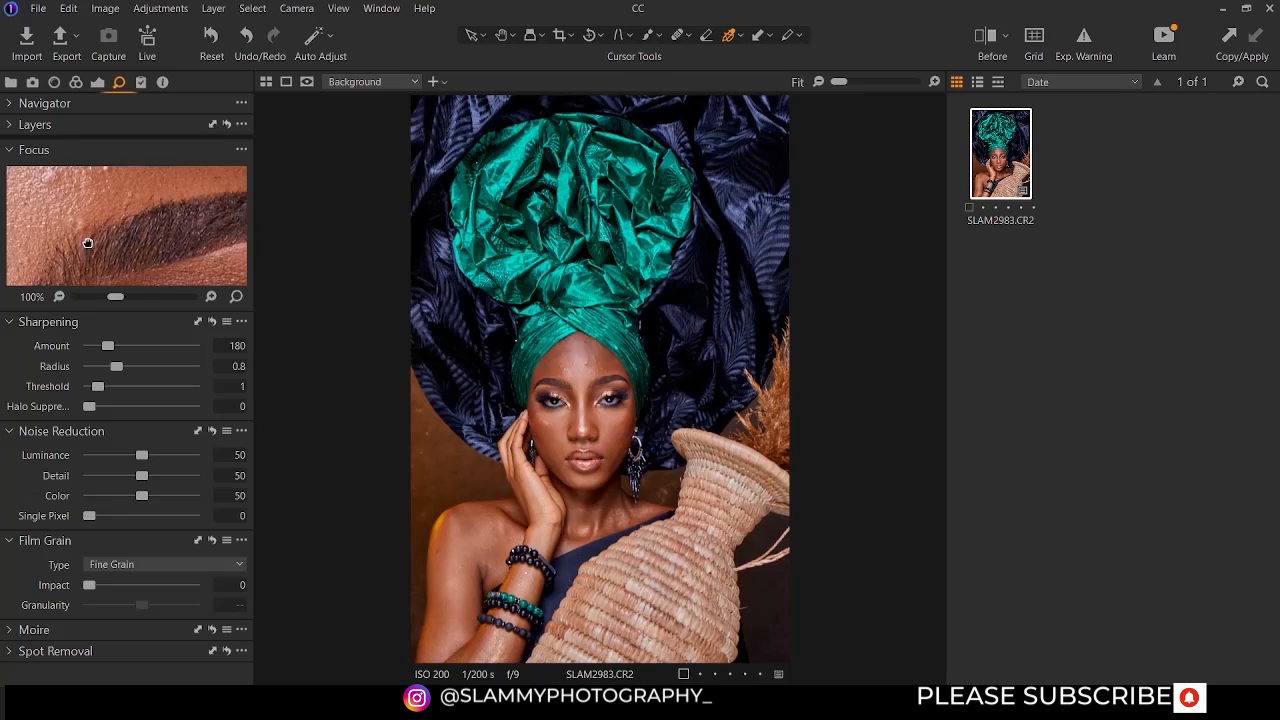
pyautogui.moveTo(87, 243); pyautogui.dragTo(197, 274)
pyautogui.moveTo(110, 225); pyautogui.dragTo(220, 246)
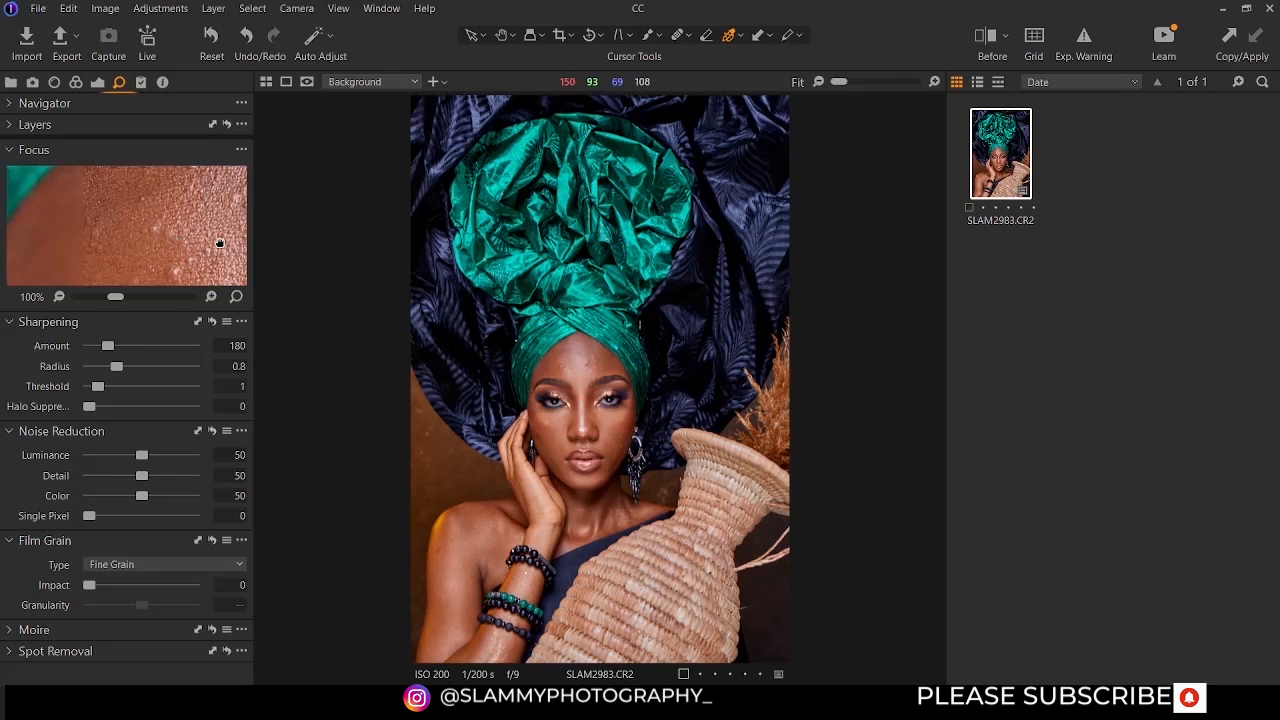
pyautogui.moveTo(56, 255); pyautogui.dragTo(157, 241)
pyautogui.click(236, 296)
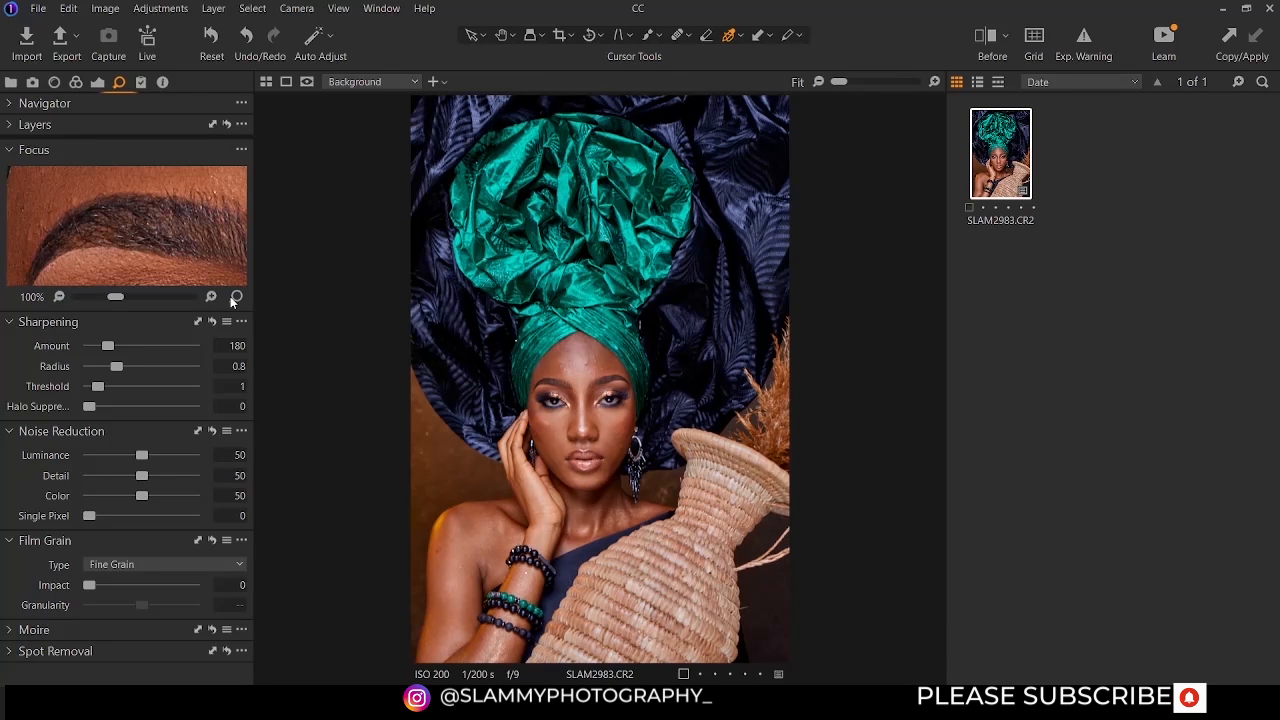
pyautogui.moveTo(579, 367); pyautogui.dragTo(578, 433)
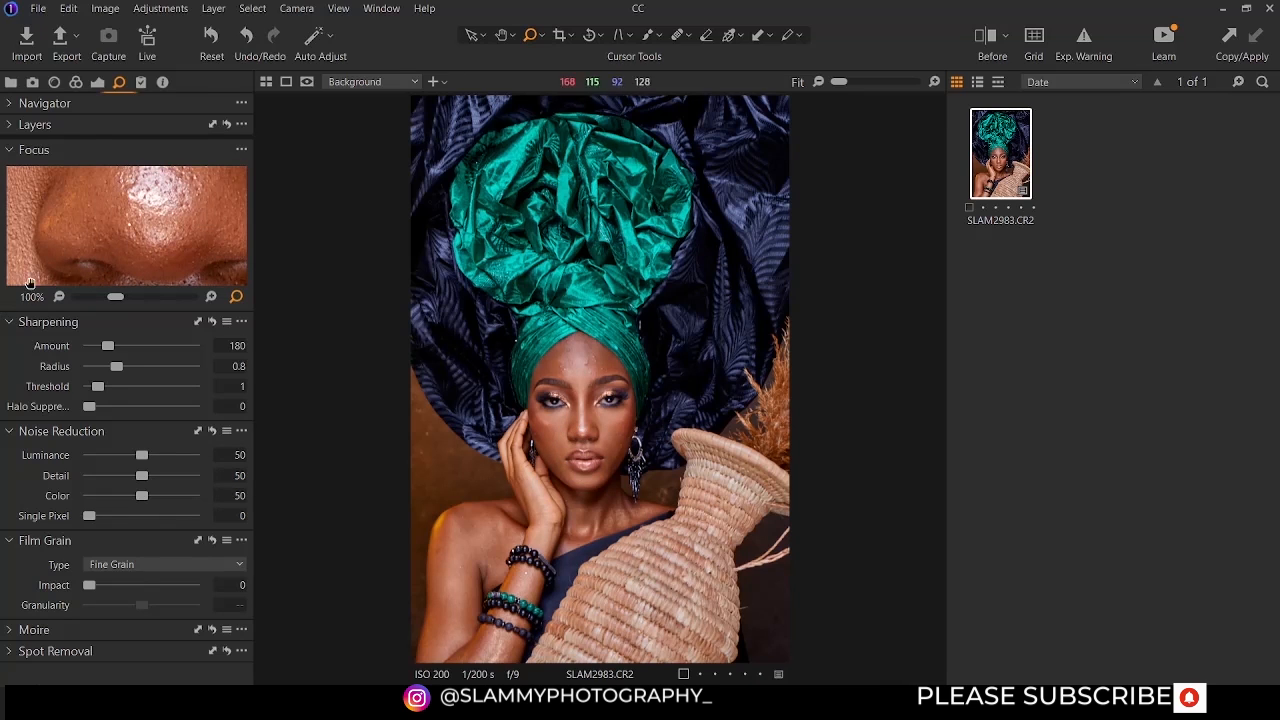
pyautogui.click(12, 152)
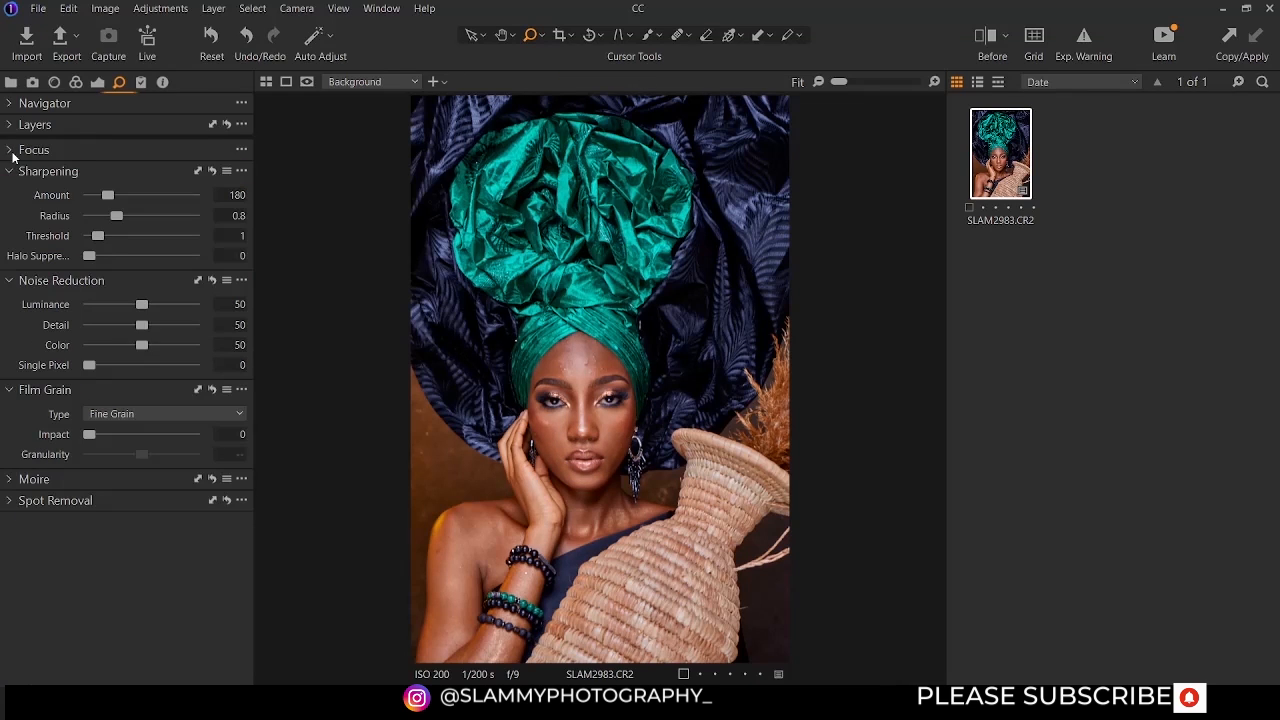
# Try a sharpening Amount of 1000 and inspect its effect on the face at 50% zoom
pyautogui.moveTo(107, 197); pyautogui.dragTo(201, 203)
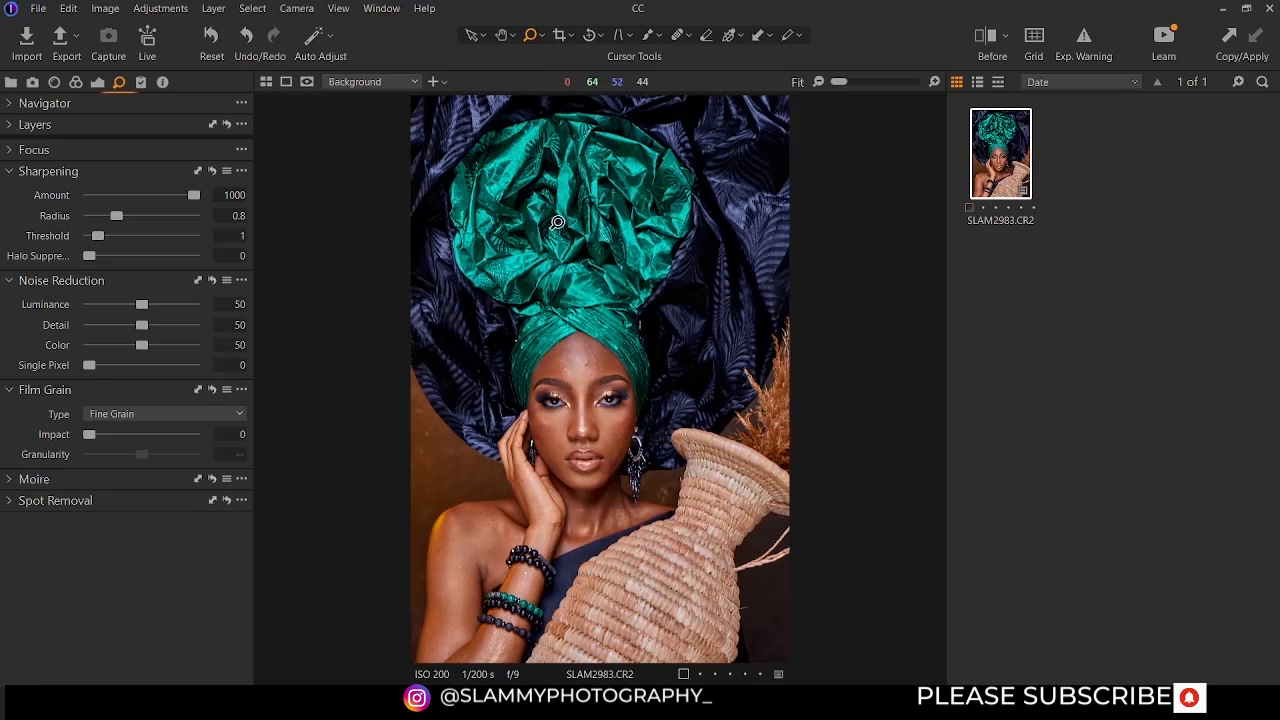
pyautogui.click(514, 36)
pyautogui.click(541, 36)
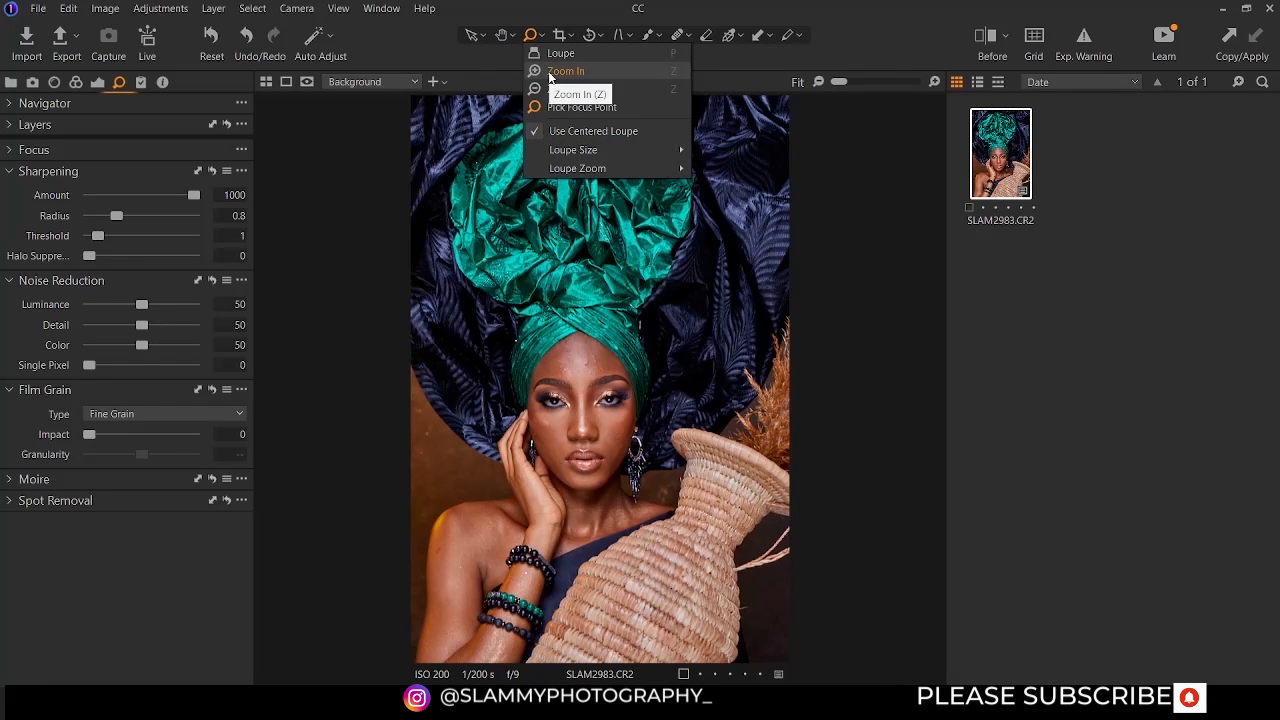
pyautogui.click(531, 38)
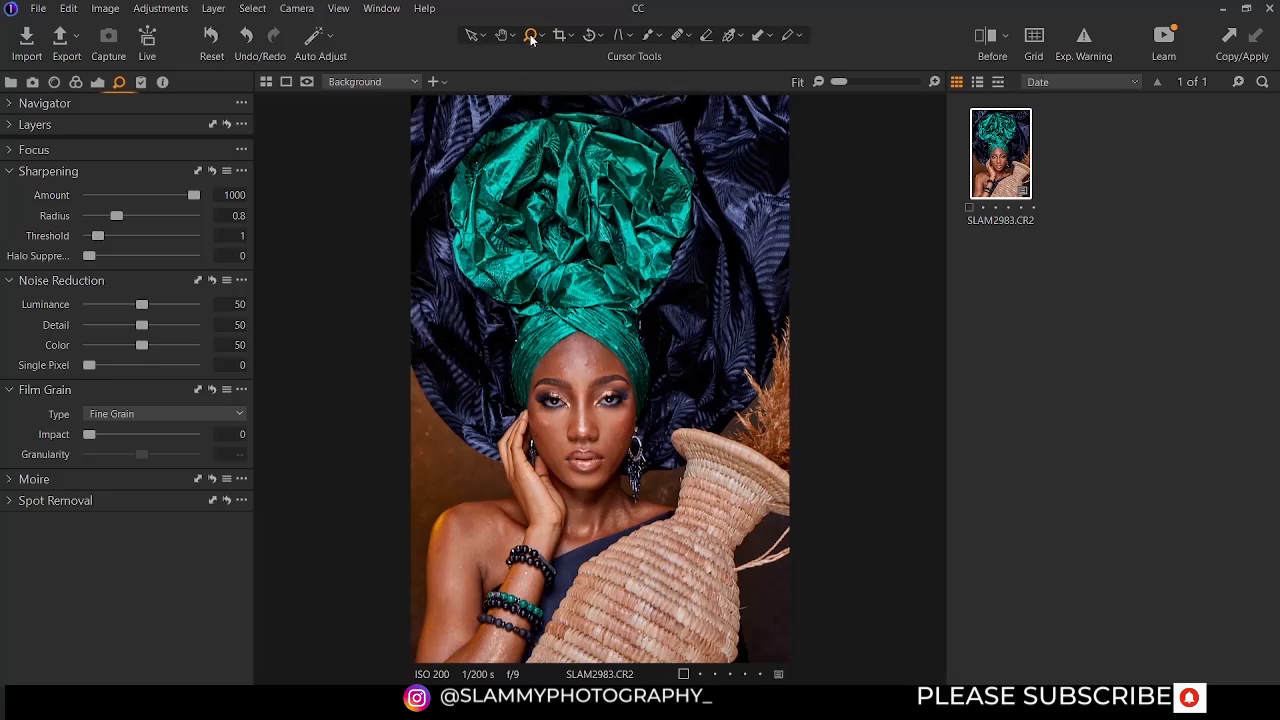
pyautogui.click(543, 38)
pyautogui.click(565, 71)
pyautogui.click(595, 363)
pyautogui.click(595, 363)
pyautogui.click(572, 408)
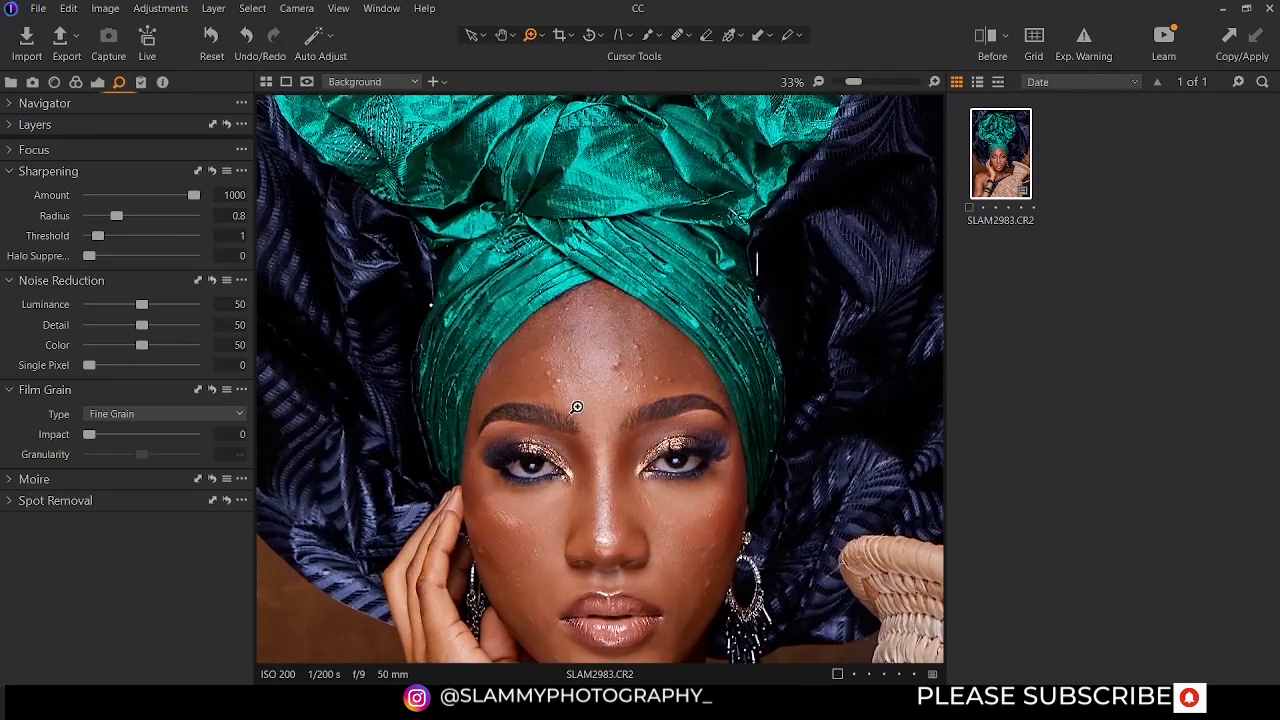
pyautogui.click(578, 404)
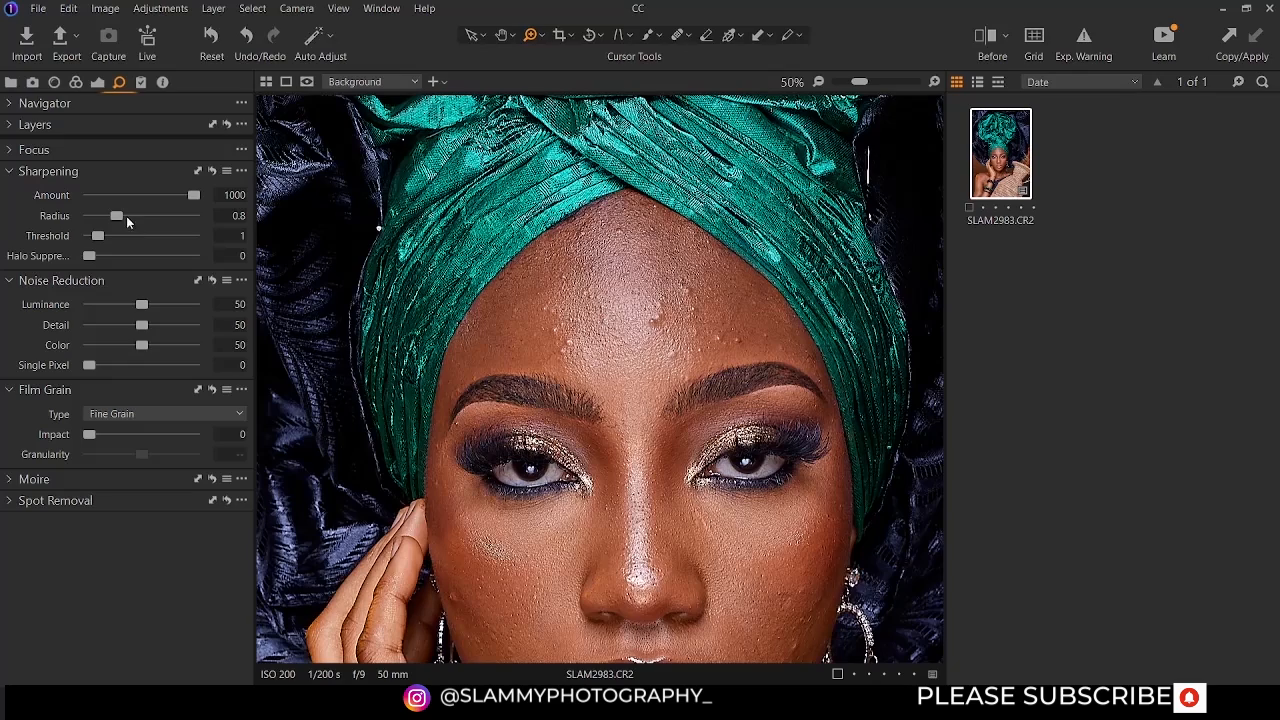
pyautogui.moveTo(197, 194); pyautogui.dragTo(246, 215)
# Examine the sharpened skin texture at magnifications up to 1600%, and return to the face at 50%
pyautogui.scroll(-5, 660, 577)
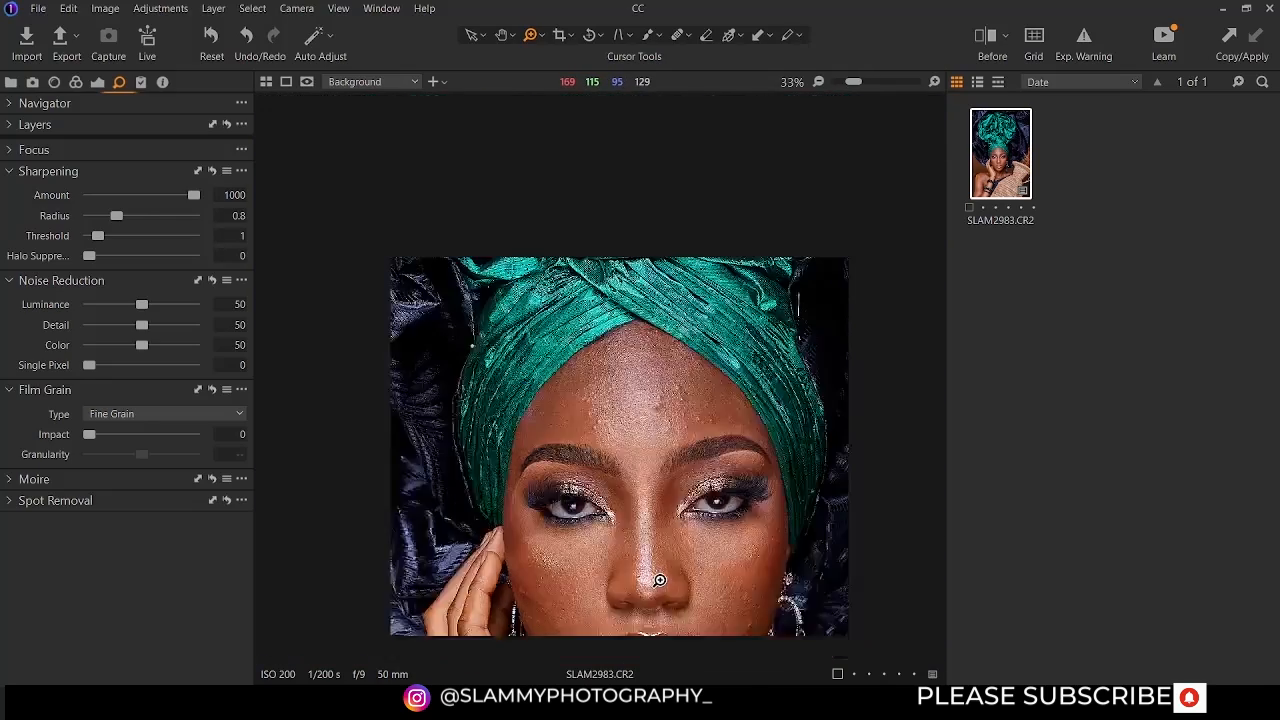
pyautogui.scroll(8, 600, 504)
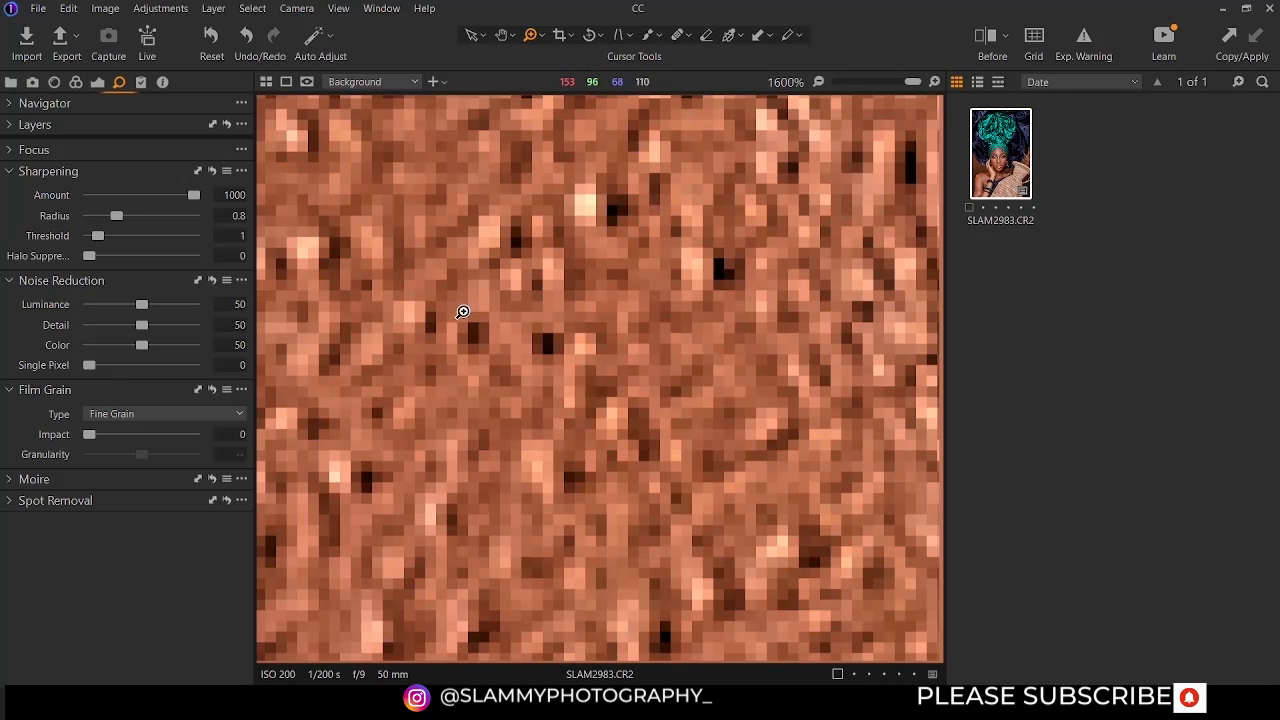
pyautogui.click(539, 36)
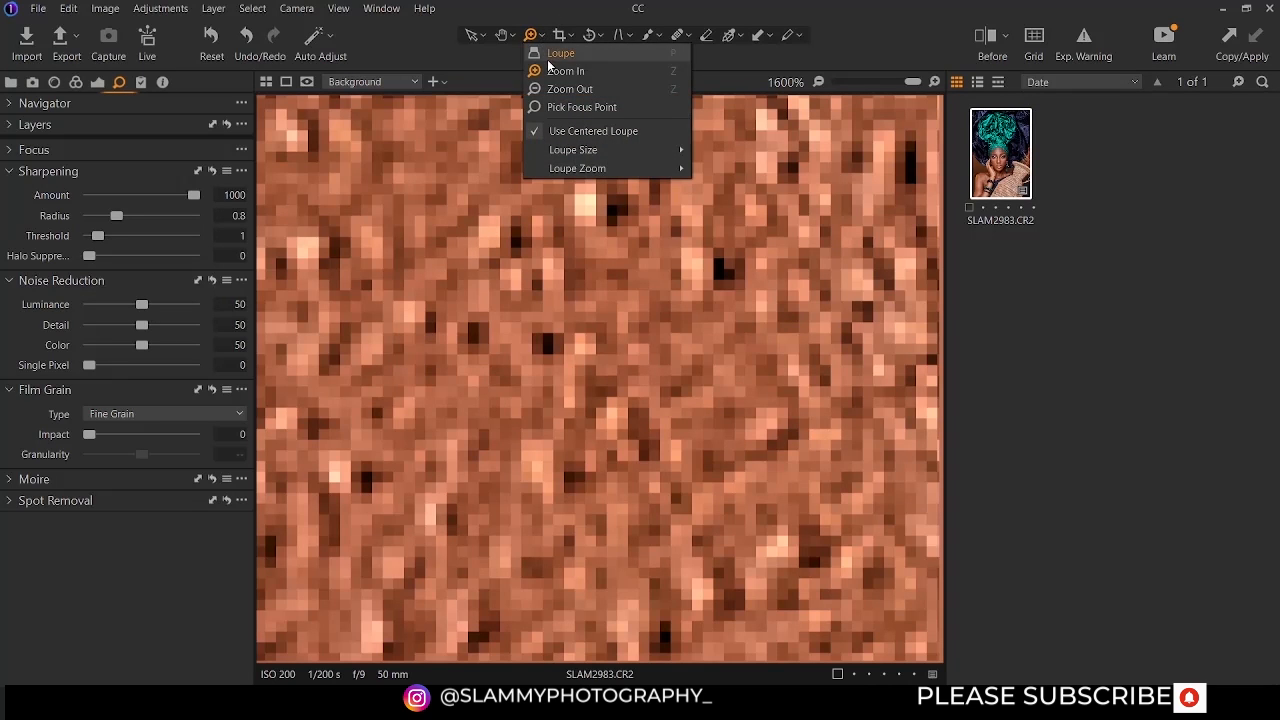
pyautogui.click(550, 86)
pyautogui.click(543, 271)
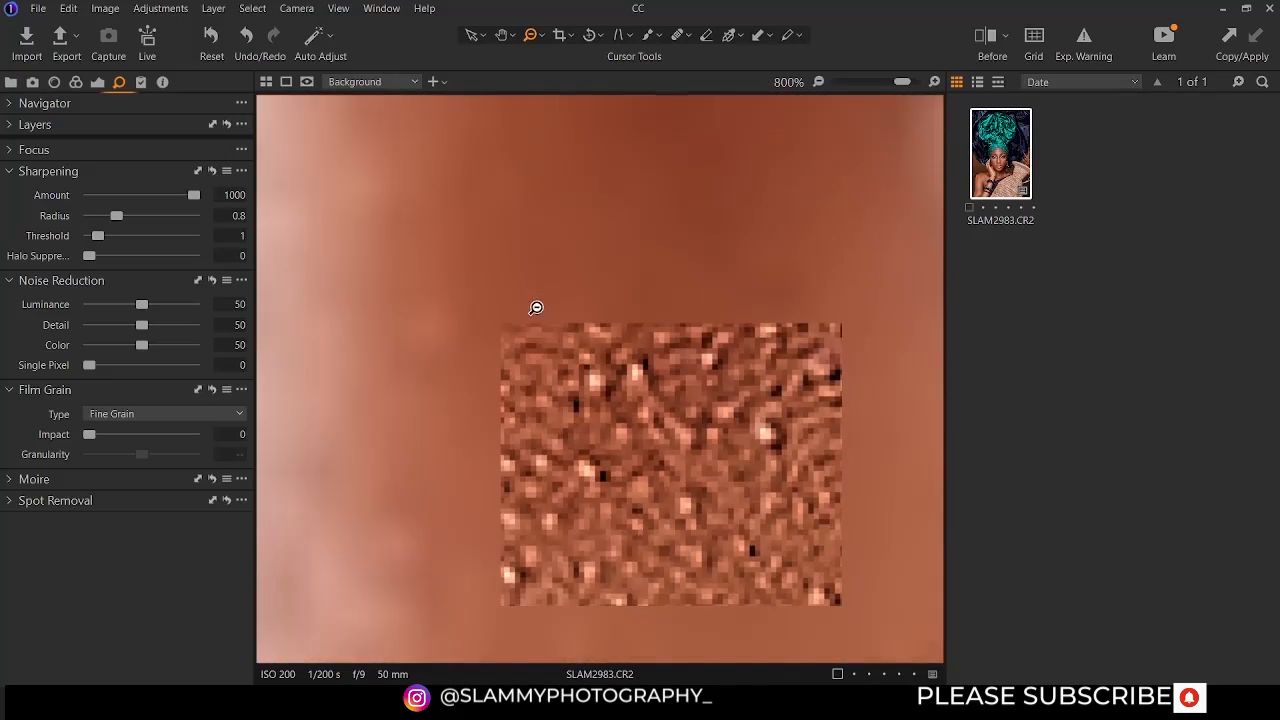
pyautogui.click(543, 346)
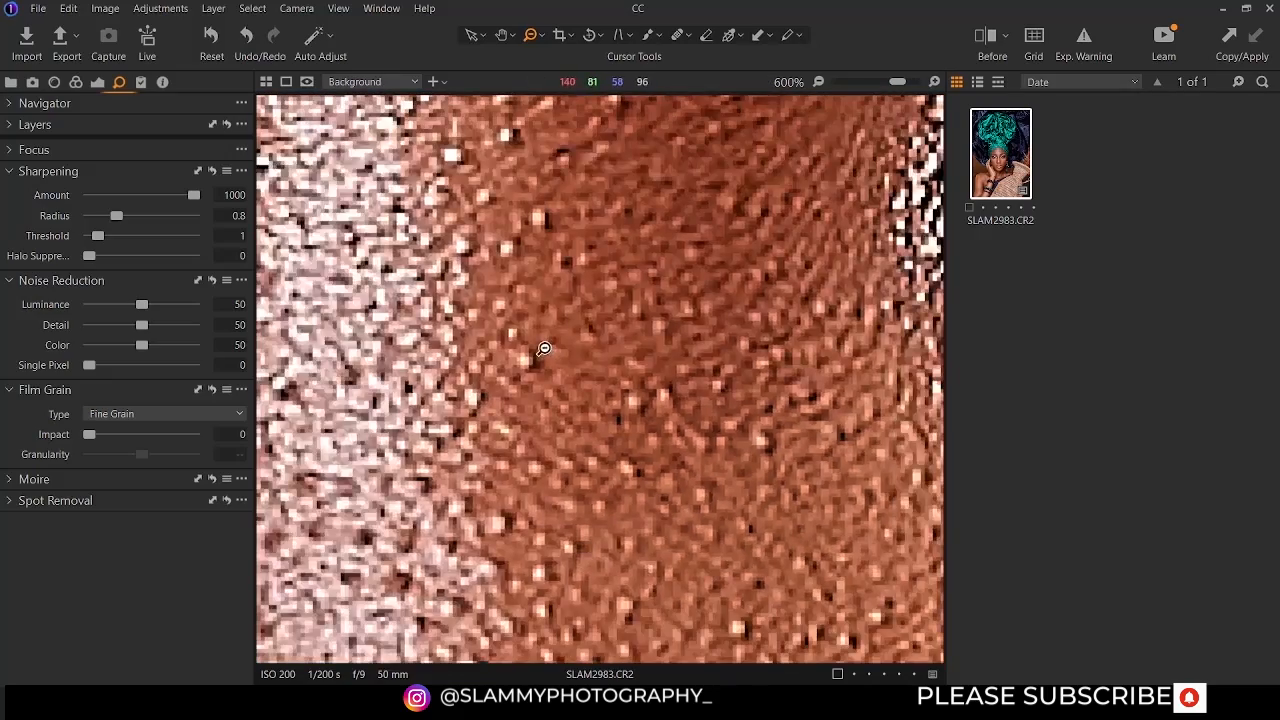
pyautogui.click(548, 310)
pyautogui.click(557, 271)
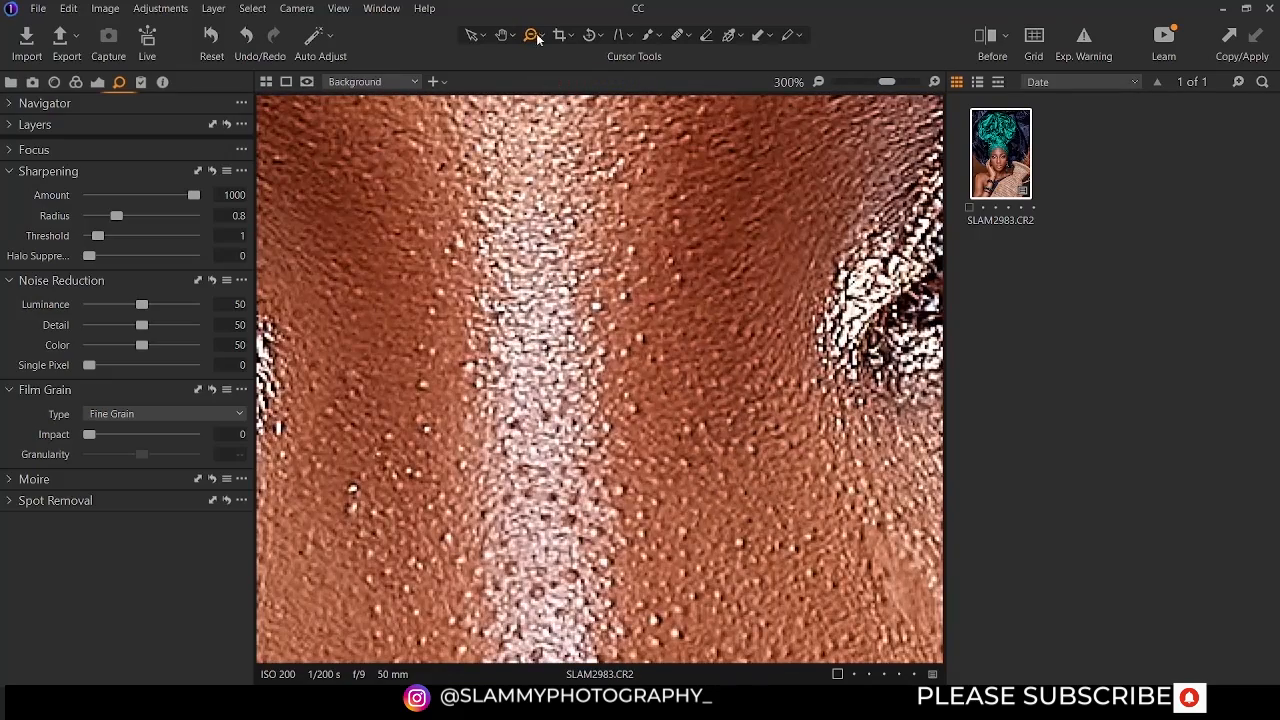
pyautogui.click(544, 288)
pyautogui.click(544, 288)
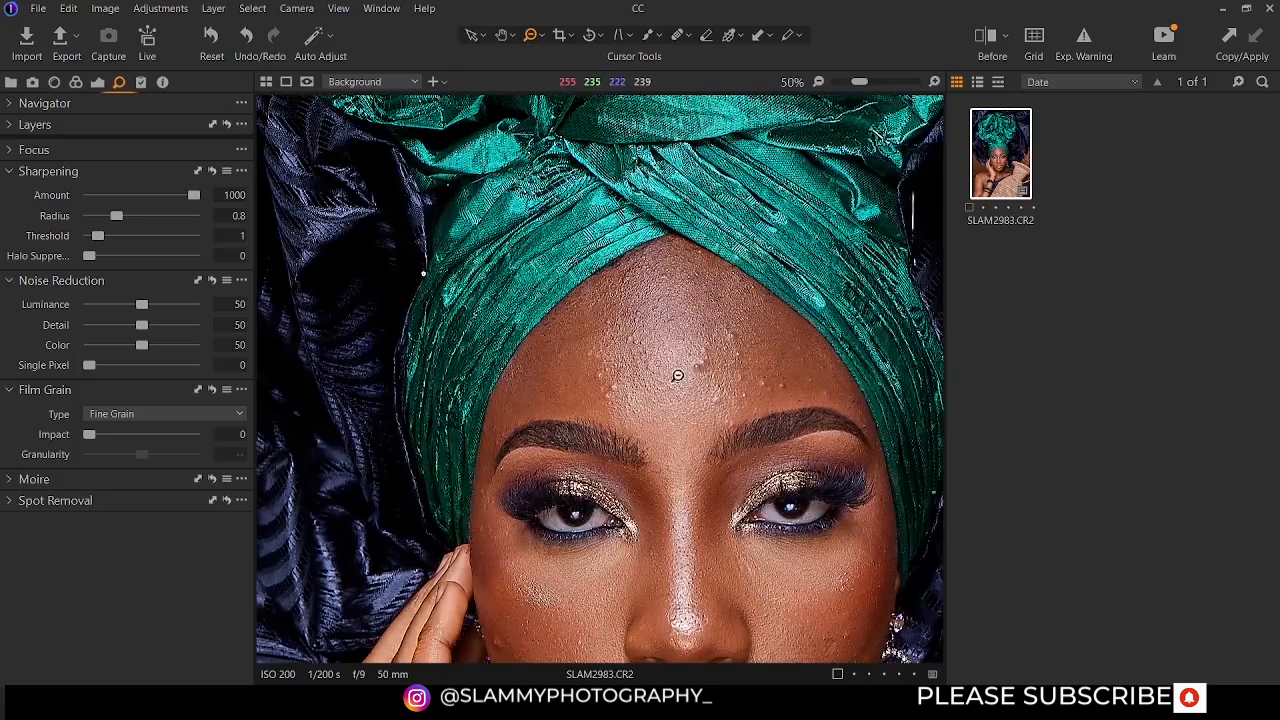
# Reduce the sharpening Amount to 237 and set the Radius to 2.5
pyautogui.click(186, 195)
pyautogui.moveTo(186, 195); pyautogui.dragTo(119, 194)
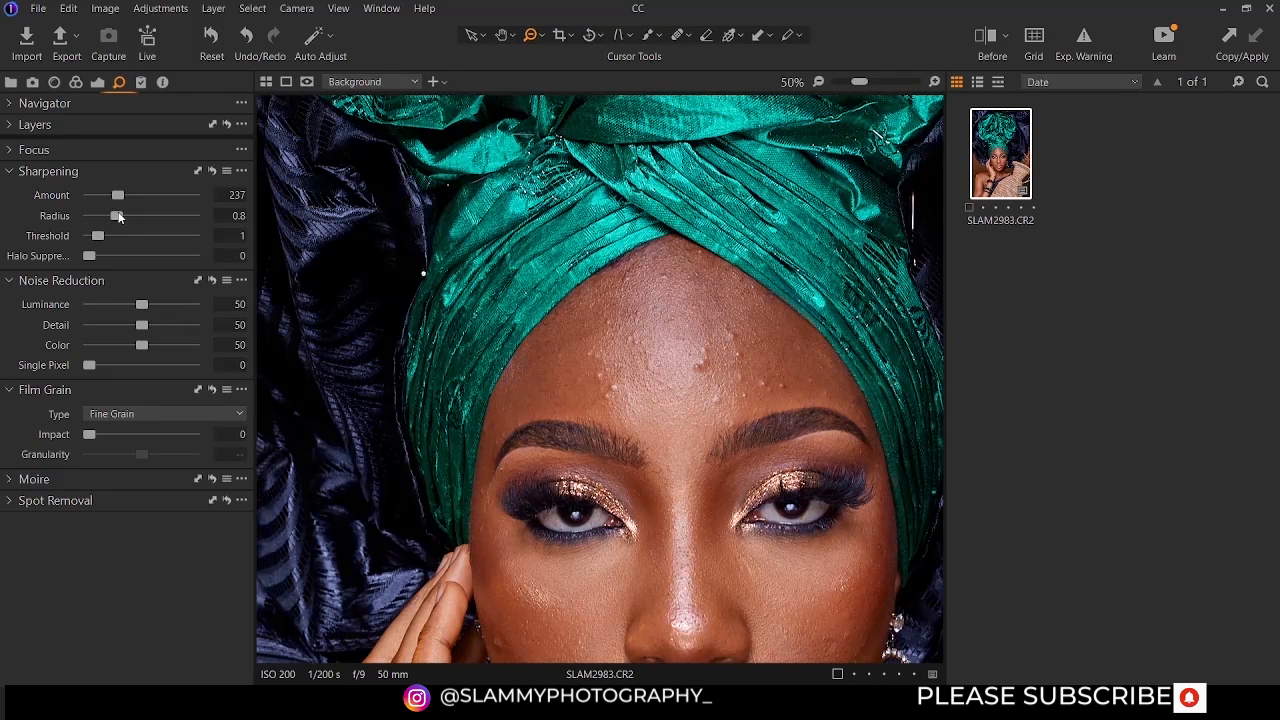
pyautogui.moveTo(118, 216); pyautogui.dragTo(87, 217)
pyautogui.moveTo(89, 218); pyautogui.dragTo(251, 223)
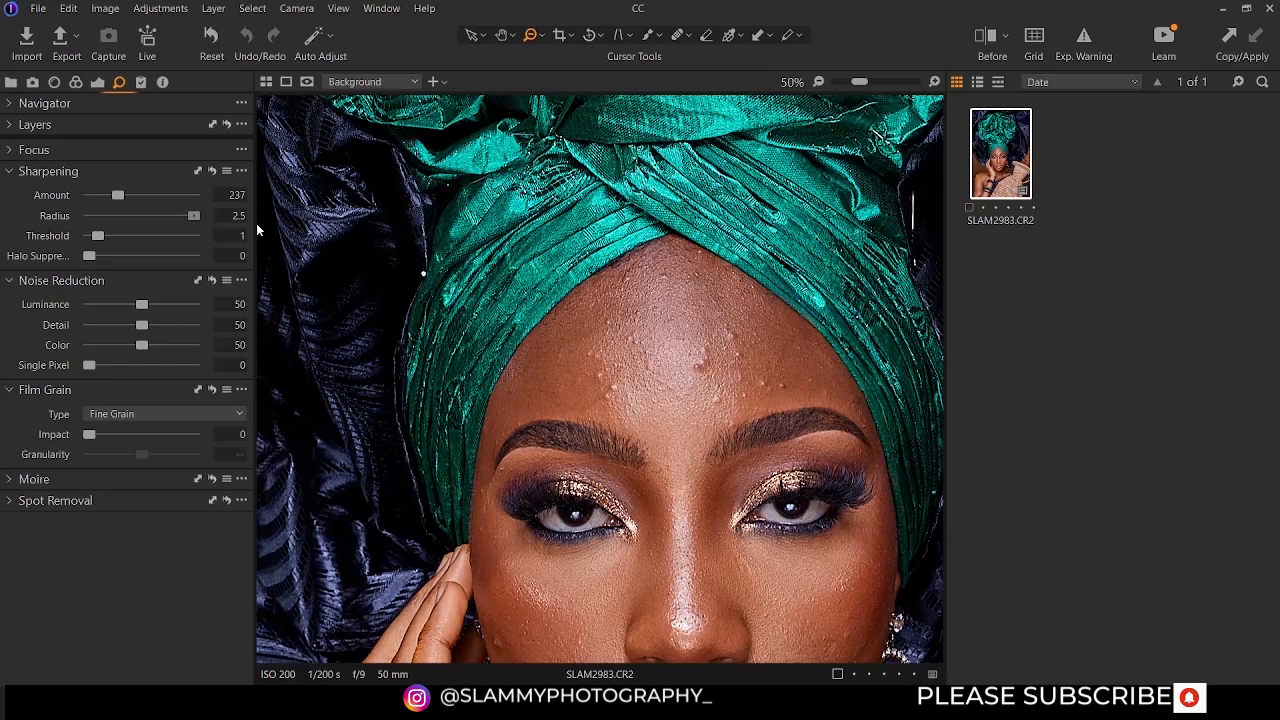
# Try a sharpening Amount of 1000 with a Radius of 0.7 and a Threshold of 1.9 on the face
pyautogui.moveTo(118, 195); pyautogui.dragTo(165, 196)
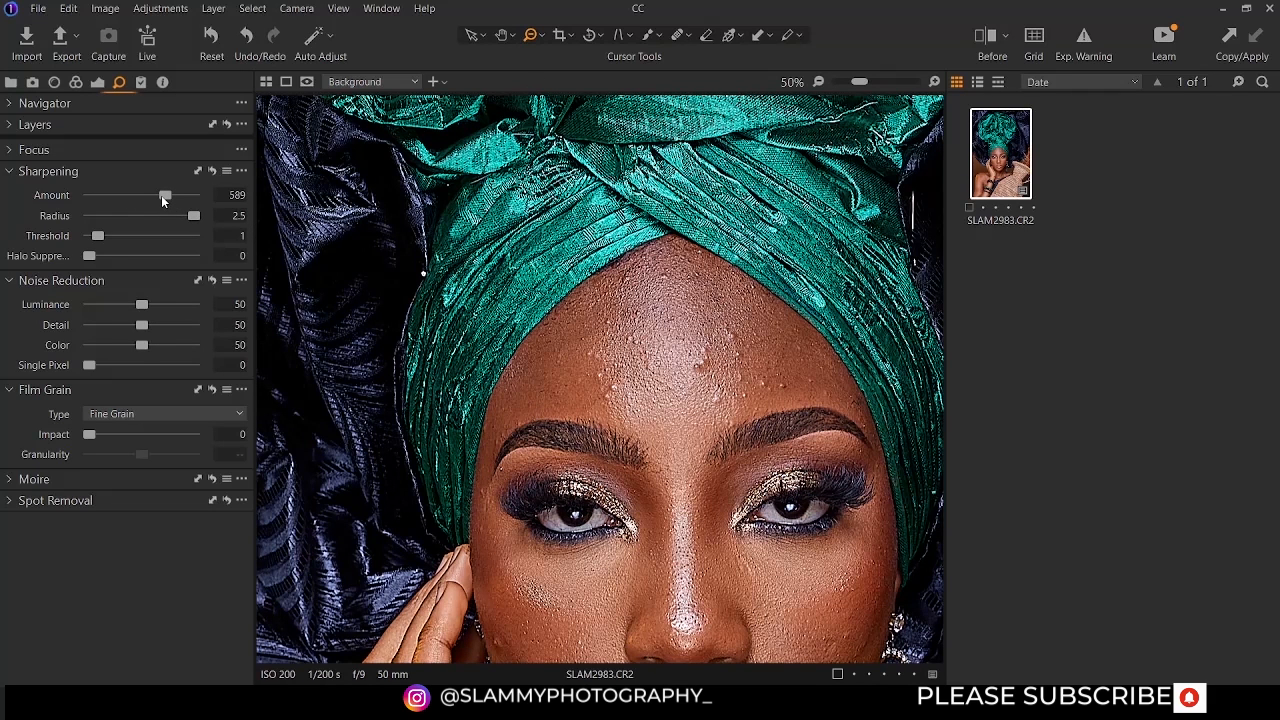
pyautogui.moveTo(165, 195); pyautogui.dragTo(89, 230)
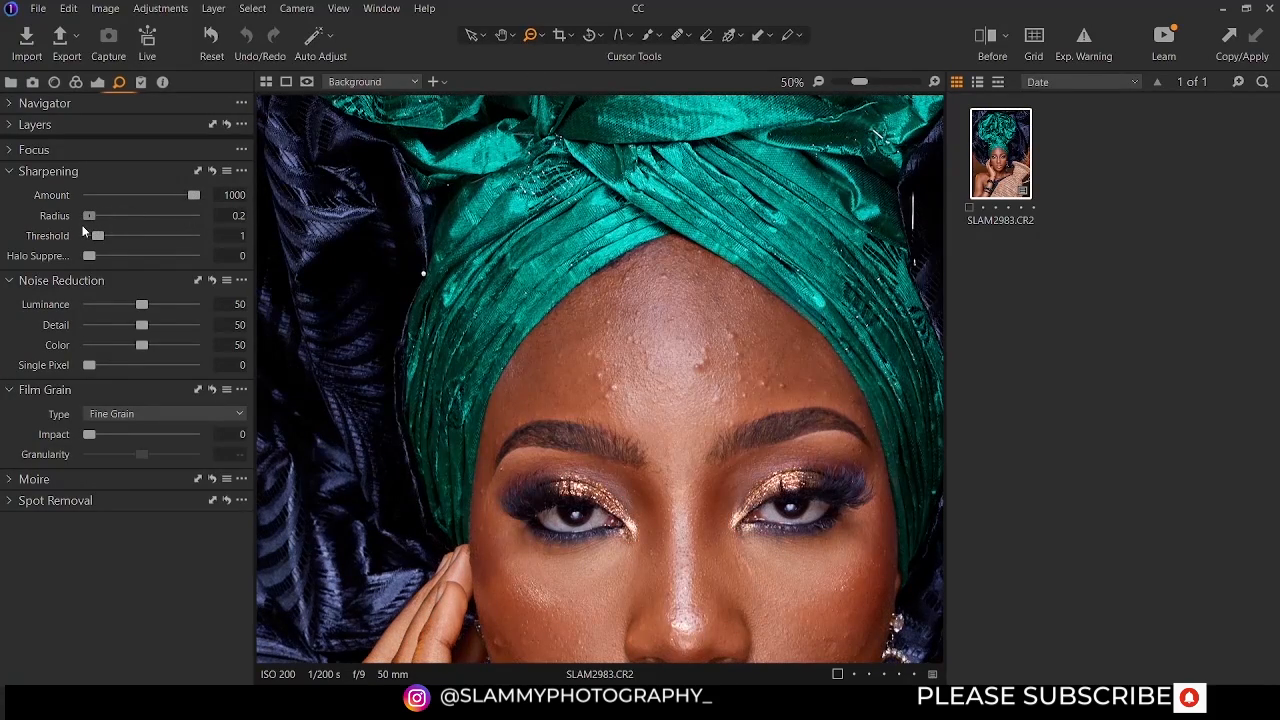
pyautogui.moveTo(82, 228); pyautogui.dragTo(40, 245)
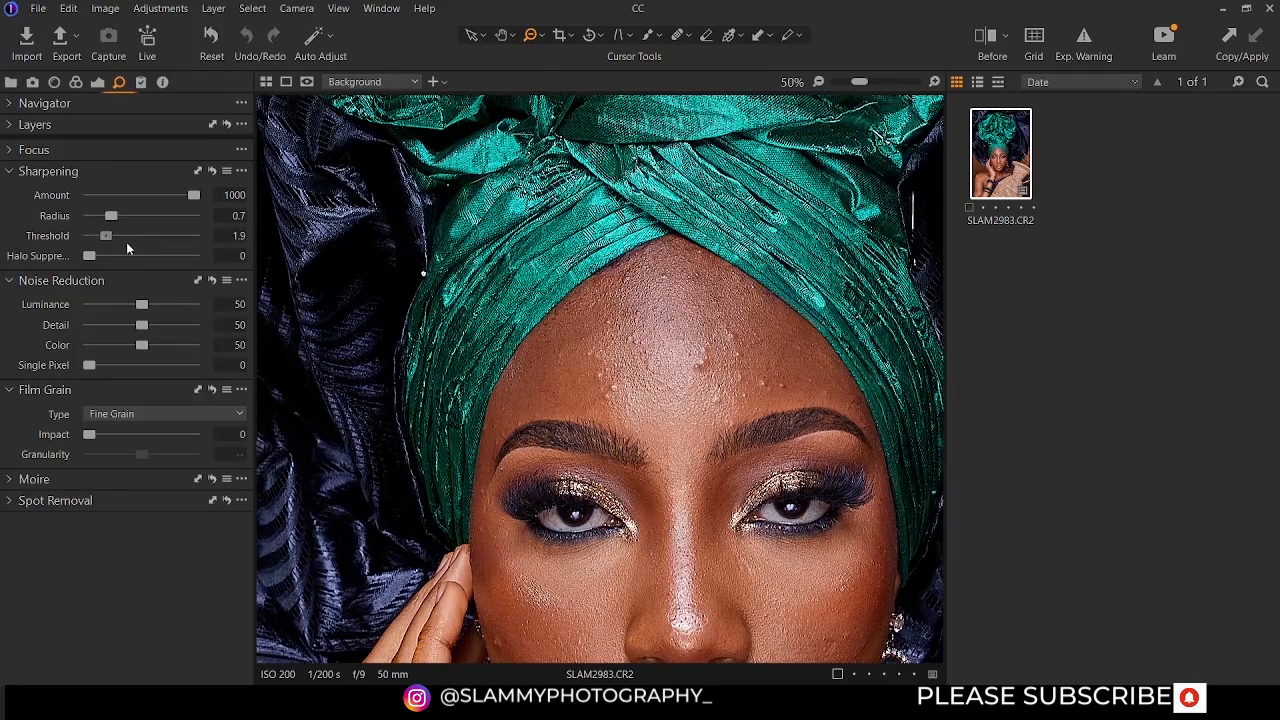
# Set the sharpening Amount to 227, the Radius to 1.5 and the Threshold to 1.8
pyautogui.moveTo(126, 242); pyautogui.dragTo(84, 243)
pyautogui.hotkey('ctrl', '-')
pyautogui.moveTo(88, 235)
pyautogui.mouseDown()
pyautogui.moveTo(242, 236)
pyautogui.moveTo(88, 237)
pyautogui.moveTo(100, 216)
pyautogui.moveTo(88, 216)
pyautogui.moveTo(135, 216)
pyautogui.moveTo(102, 235)
pyautogui.moveTo(113, 234)
pyautogui.mouseUp()
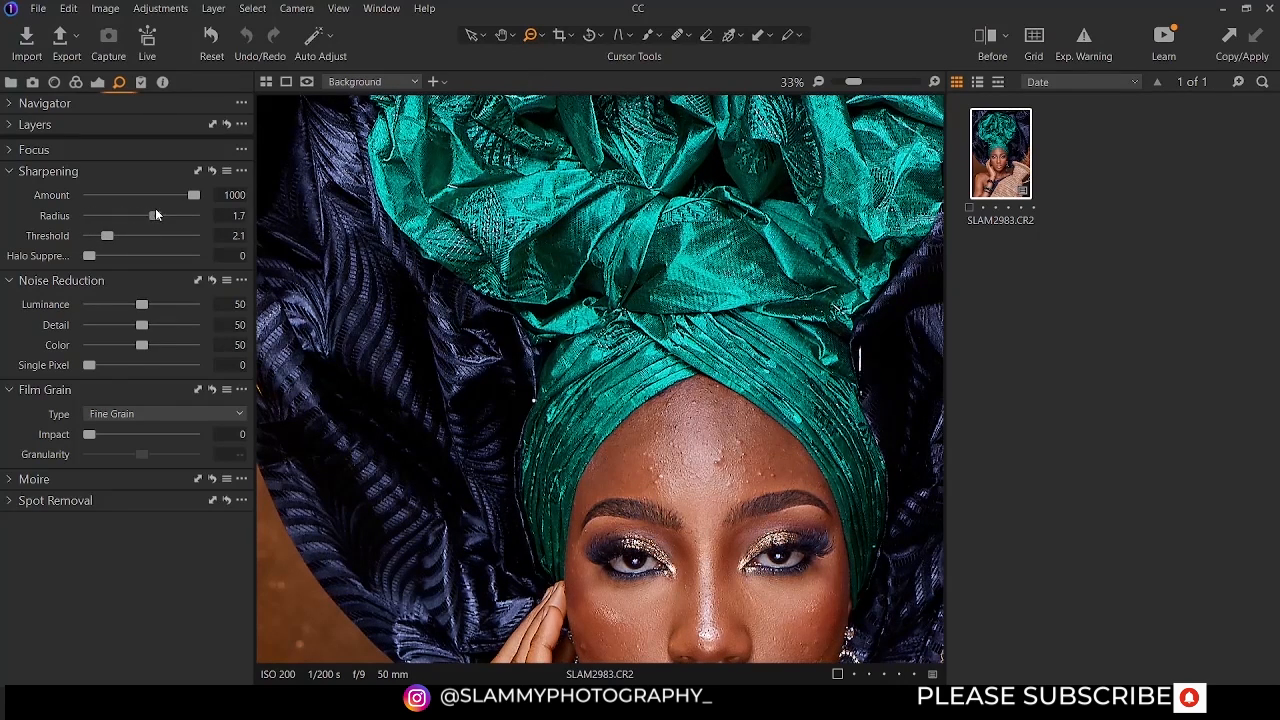
pyautogui.moveTo(136, 216); pyautogui.dragTo(105, 235)
pyautogui.moveTo(204, 197); pyautogui.dragTo(129, 202)
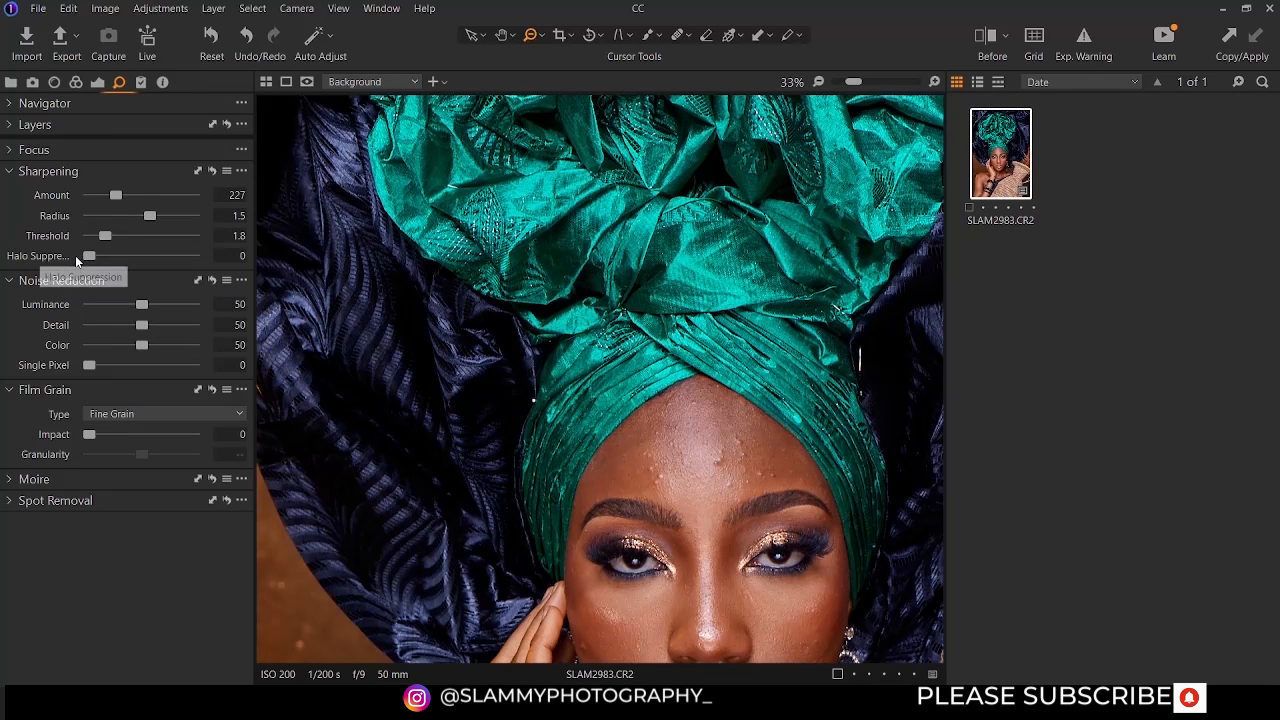
# Try different sharpening Halo Suppression strengths, including 92
pyautogui.moveTo(88, 256); pyautogui.dragTo(108, 276)
pyautogui.moveTo(194, 256); pyautogui.dragTo(188, 257)
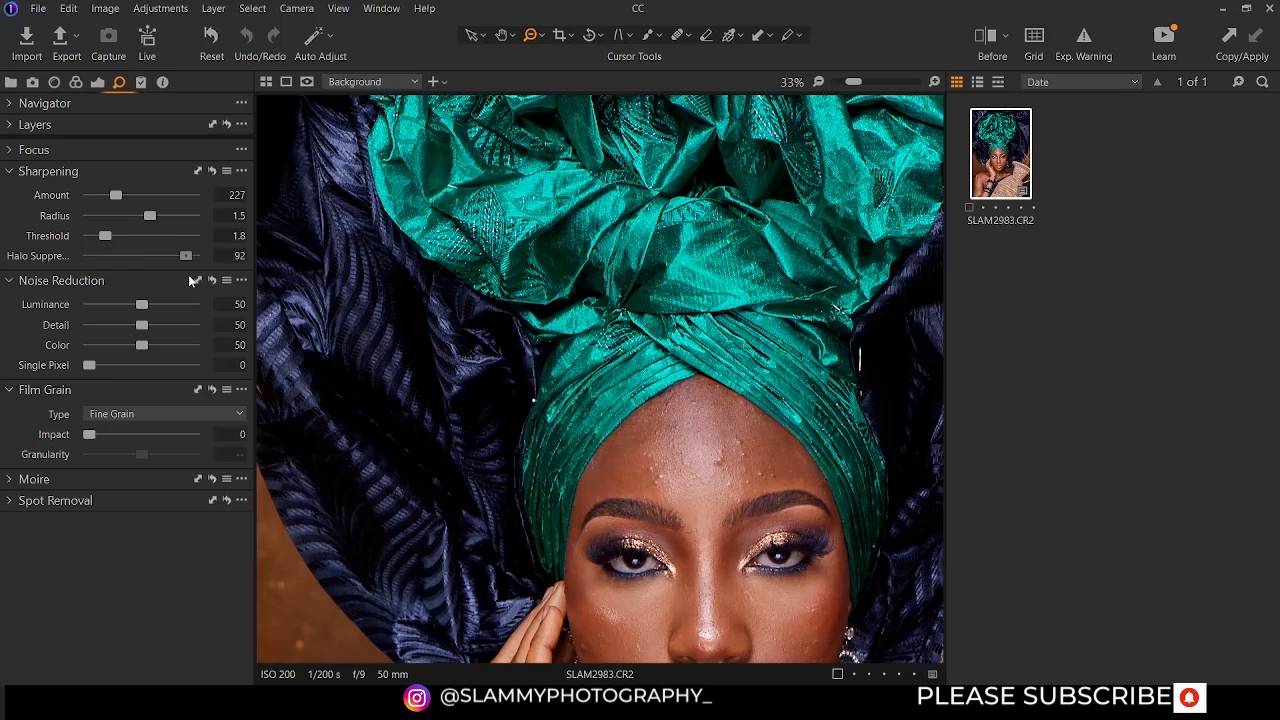
pyautogui.moveTo(73, 277); pyautogui.dragTo(161, 276)
# Reset the sharpening adjustments, fine-tune the Amount at a low level, and collapse the Sharpening tool
pyautogui.click(213, 172)
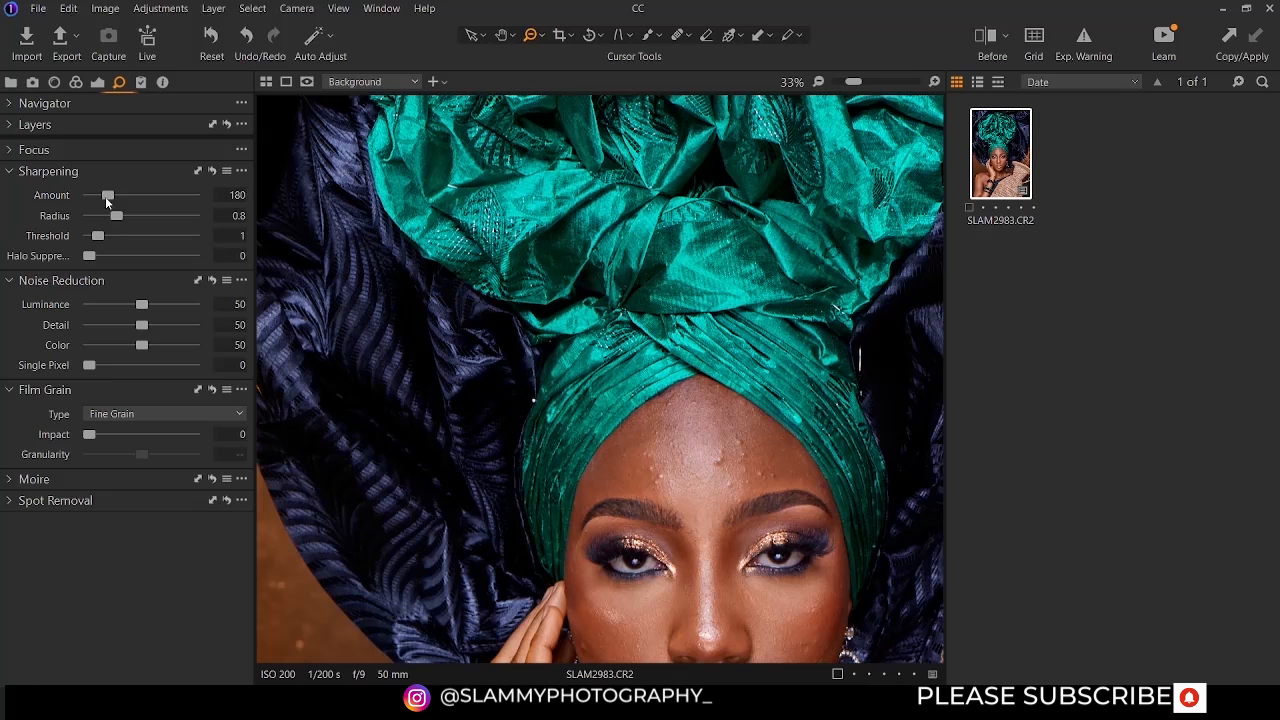
pyautogui.moveTo(102, 196); pyautogui.dragTo(100, 197)
pyautogui.click(8, 172)
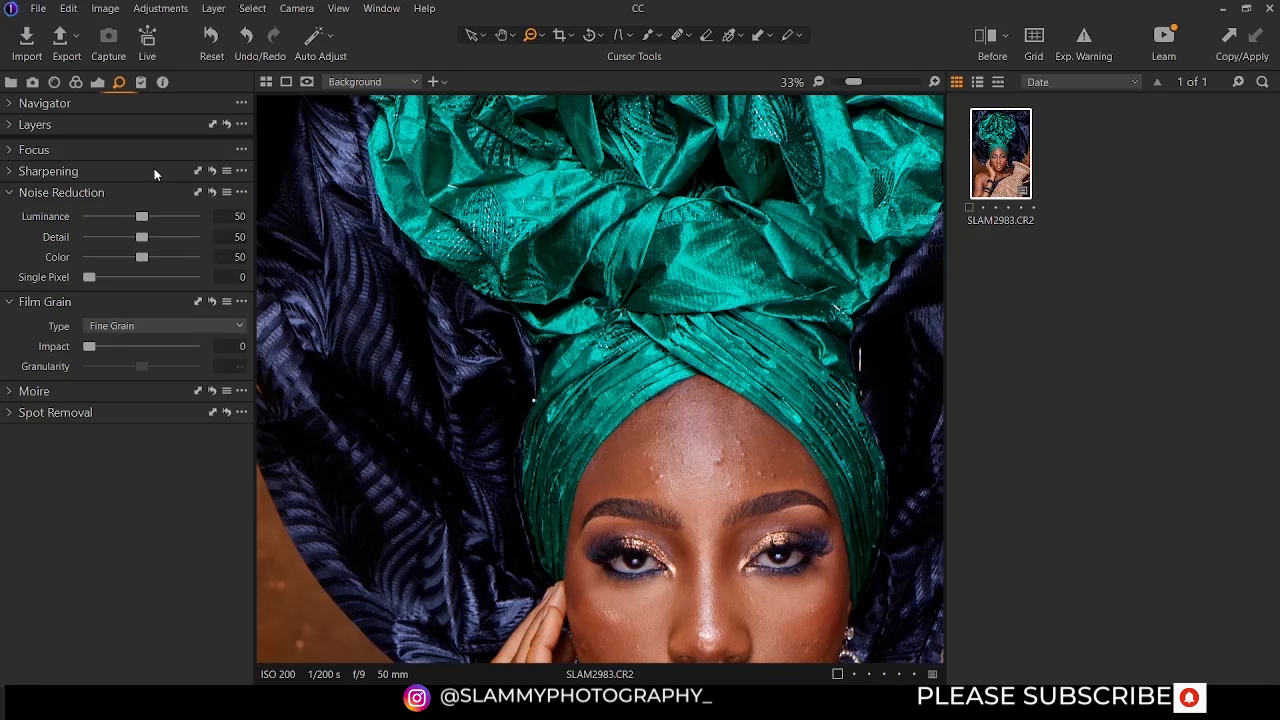
# Examine the whole portrait and the skin texture on the nose at up to 800%, and return to the eyes at 100%
pyautogui.click(673, 536)
pyautogui.click(631, 516)
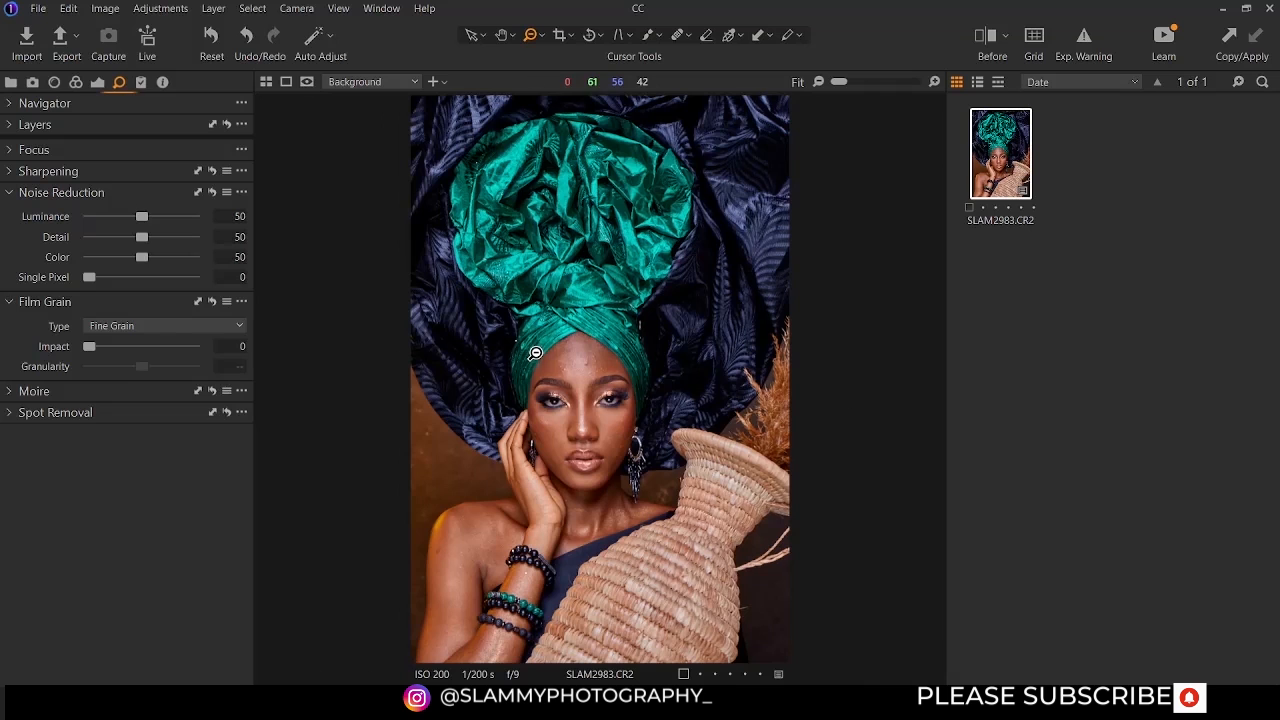
pyautogui.scroll(5, 585, 392)
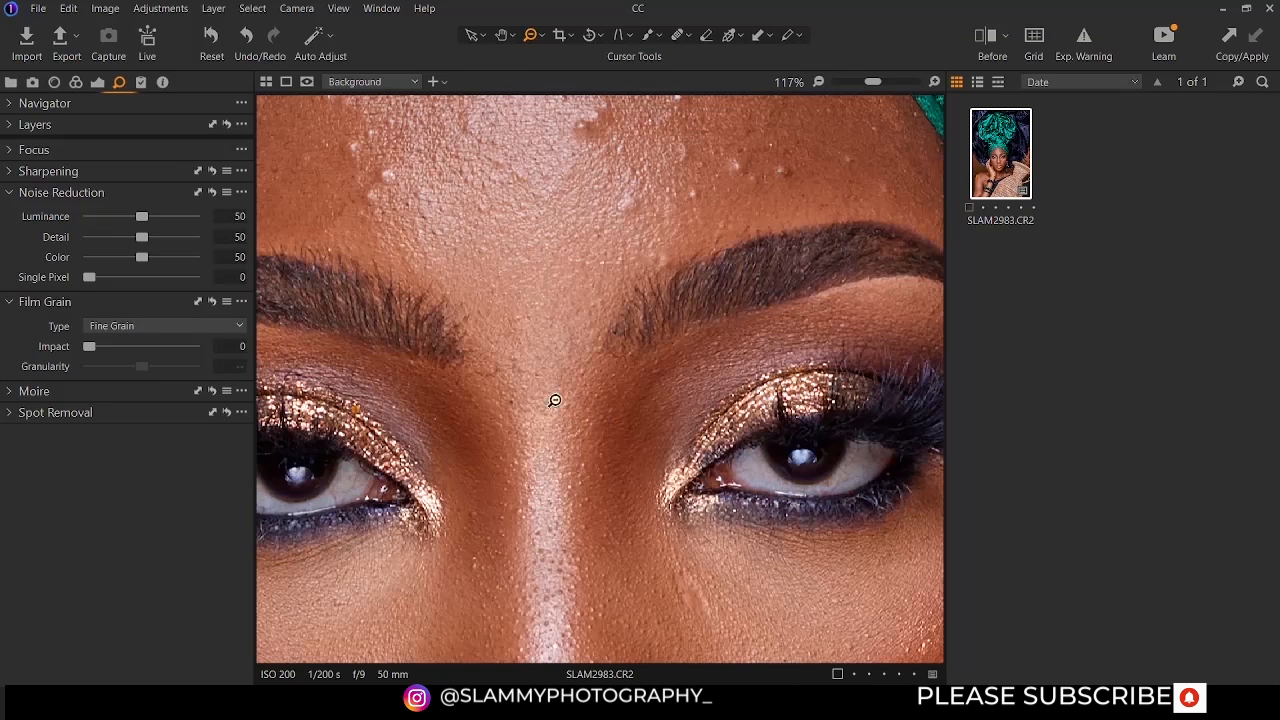
pyautogui.scroll(5, 556, 497)
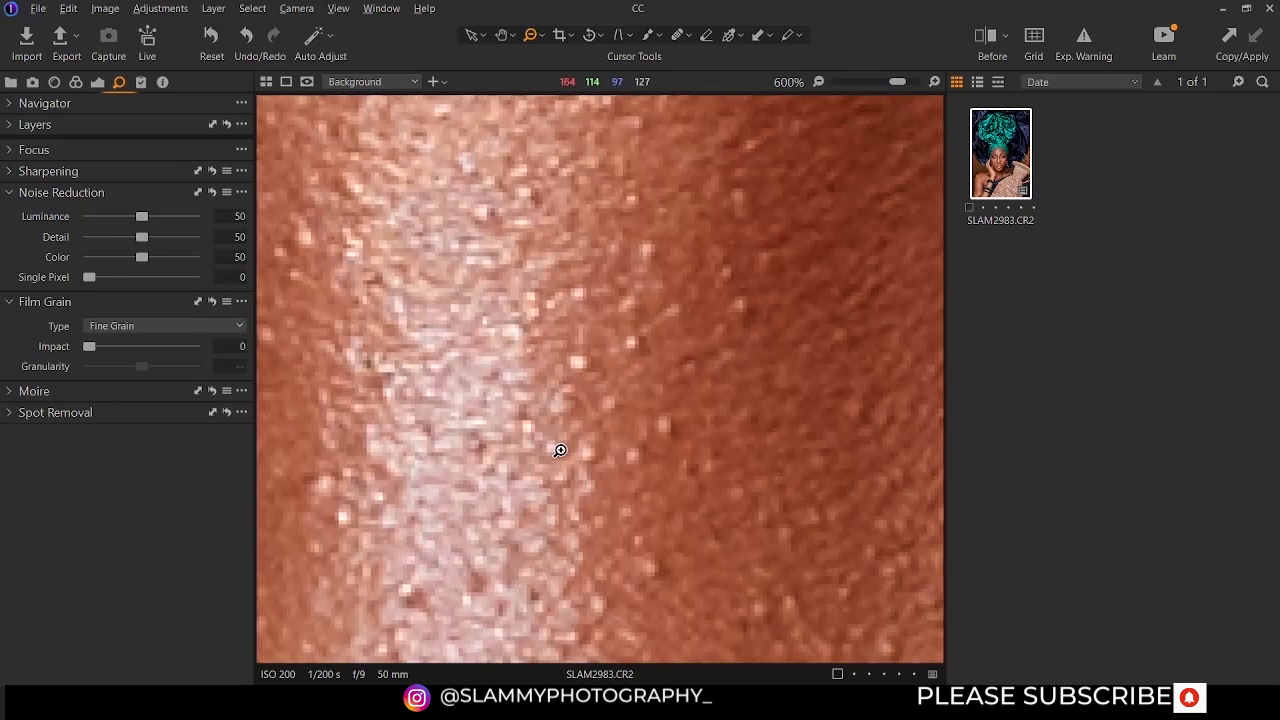
pyautogui.scroll(1, 560, 450)
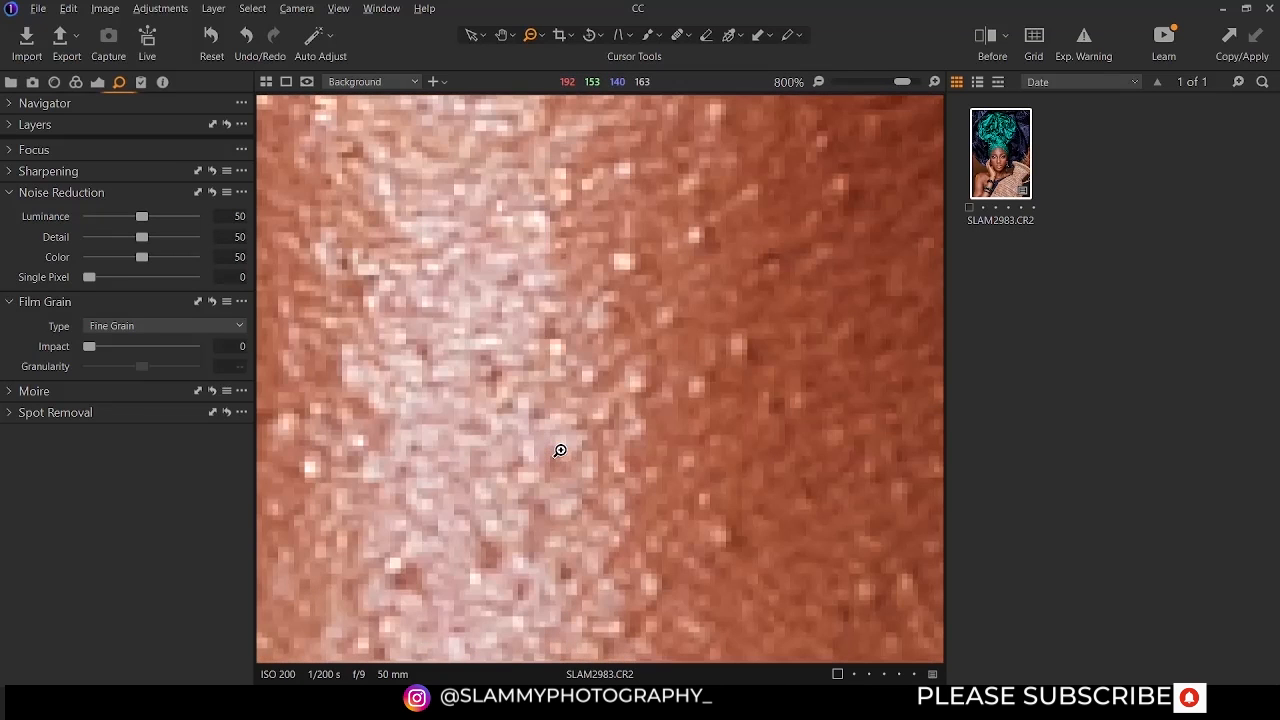
pyautogui.click(543, 38)
pyautogui.click(549, 72)
pyautogui.click(542, 37)
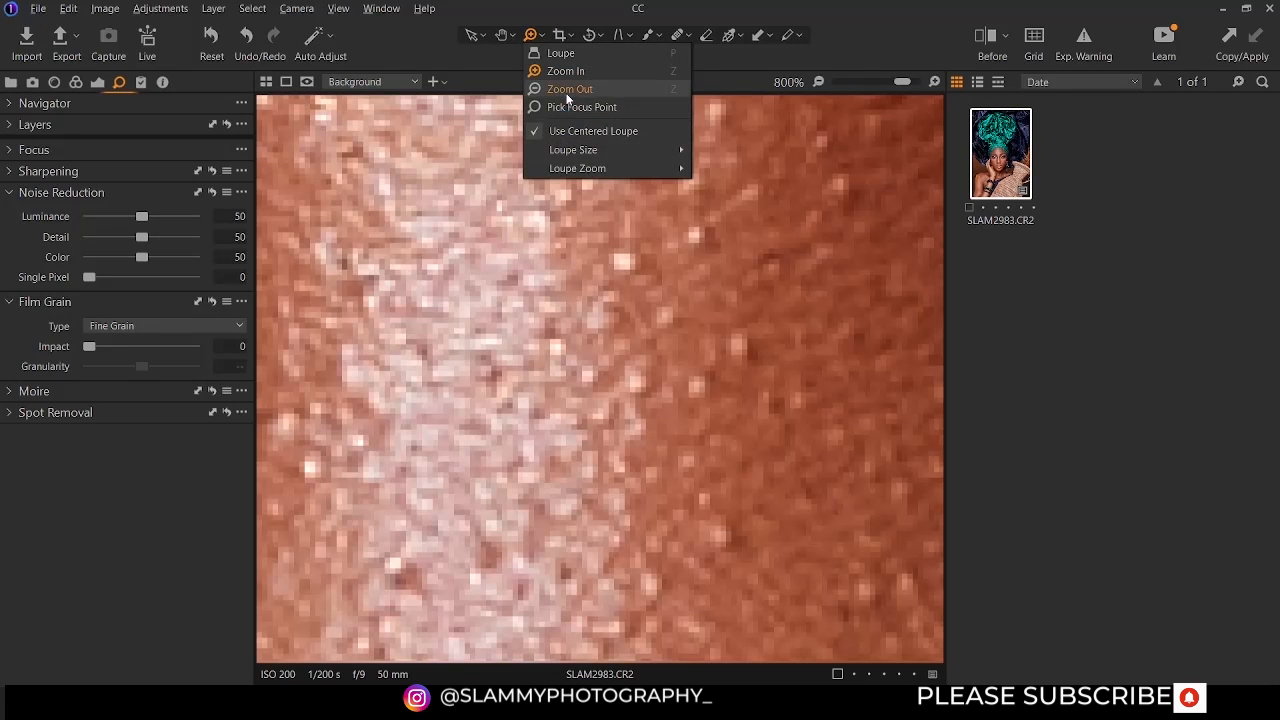
pyautogui.click(569, 89)
pyautogui.click(552, 289)
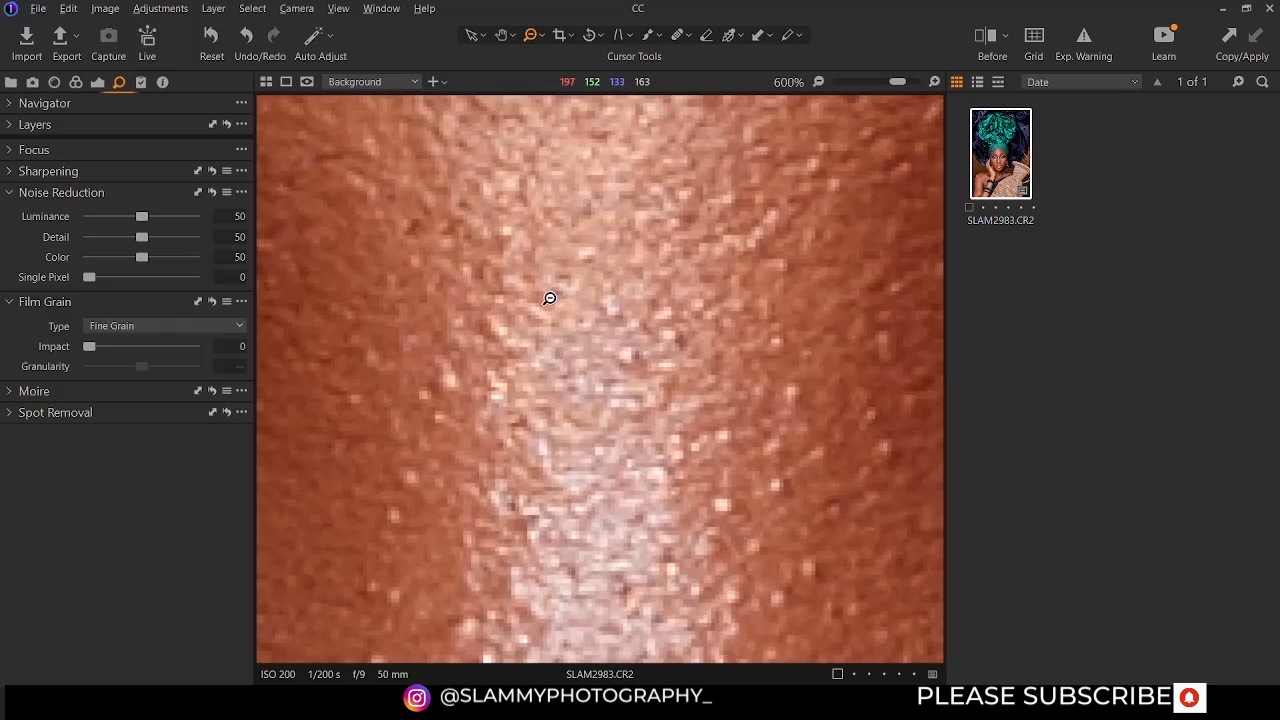
pyautogui.click(549, 298)
pyautogui.click(549, 297)
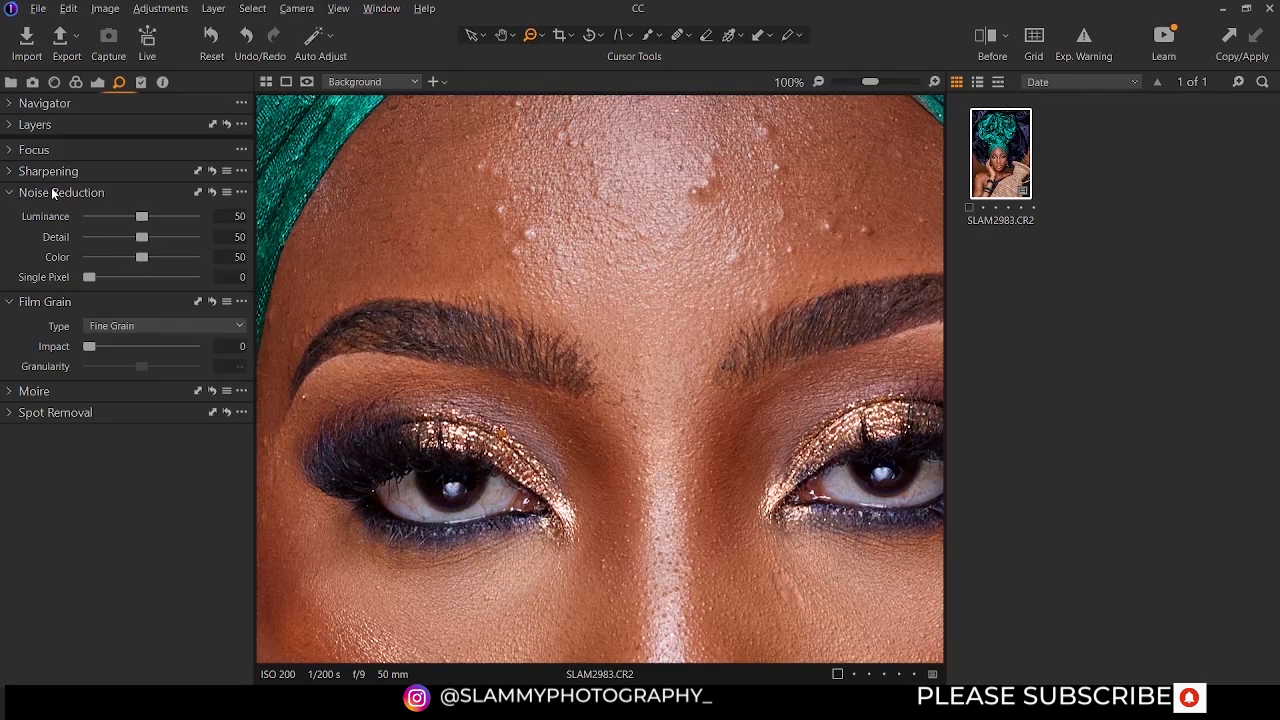
# Set the noise reduction Luminance to 100, Detail to 37 and Color to 0, comparing different strengths on the skin
pyautogui.moveTo(101, 194)
pyautogui.moveTo(143, 216); pyautogui.dragTo(229, 233)
pyautogui.moveTo(193, 216)
pyautogui.mouseDown()
pyautogui.moveTo(86, 218)
pyautogui.moveTo(216, 216)
pyautogui.moveTo(65, 228)
pyautogui.moveTo(216, 224)
pyautogui.mouseUp()
pyautogui.moveTo(63, 227); pyautogui.dragTo(197, 227)
pyautogui.moveTo(76, 226); pyautogui.dragTo(195, 228)
pyautogui.moveTo(140, 240); pyautogui.dragTo(89, 250)
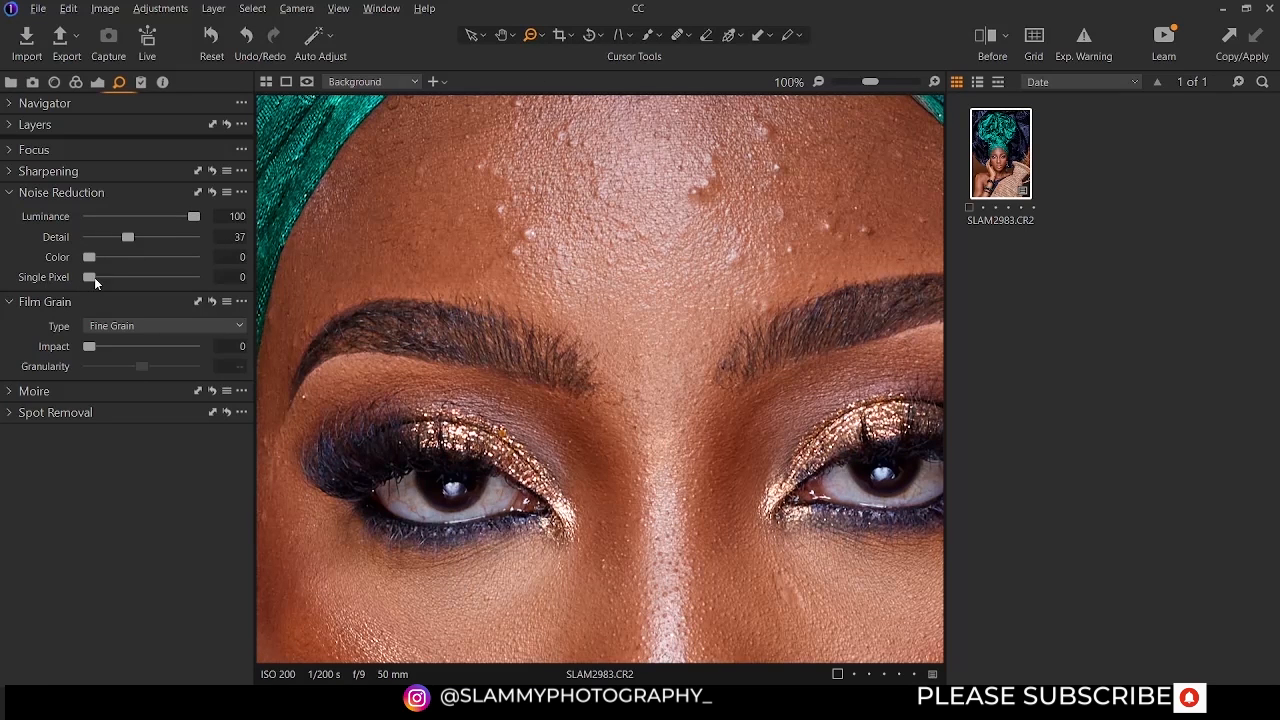
# Reset all Noise Reduction settings to their defaults and collapse the Noise Reduction tool
pyautogui.moveTo(107, 279)
pyautogui.mouseDown()
pyautogui.moveTo(188, 279)
pyautogui.moveTo(110, 279)
pyautogui.mouseUp()
pyautogui.moveTo(186, 216); pyautogui.dragTo(70, 218)
pyautogui.click(213, 191)
pyautogui.click(16, 193)
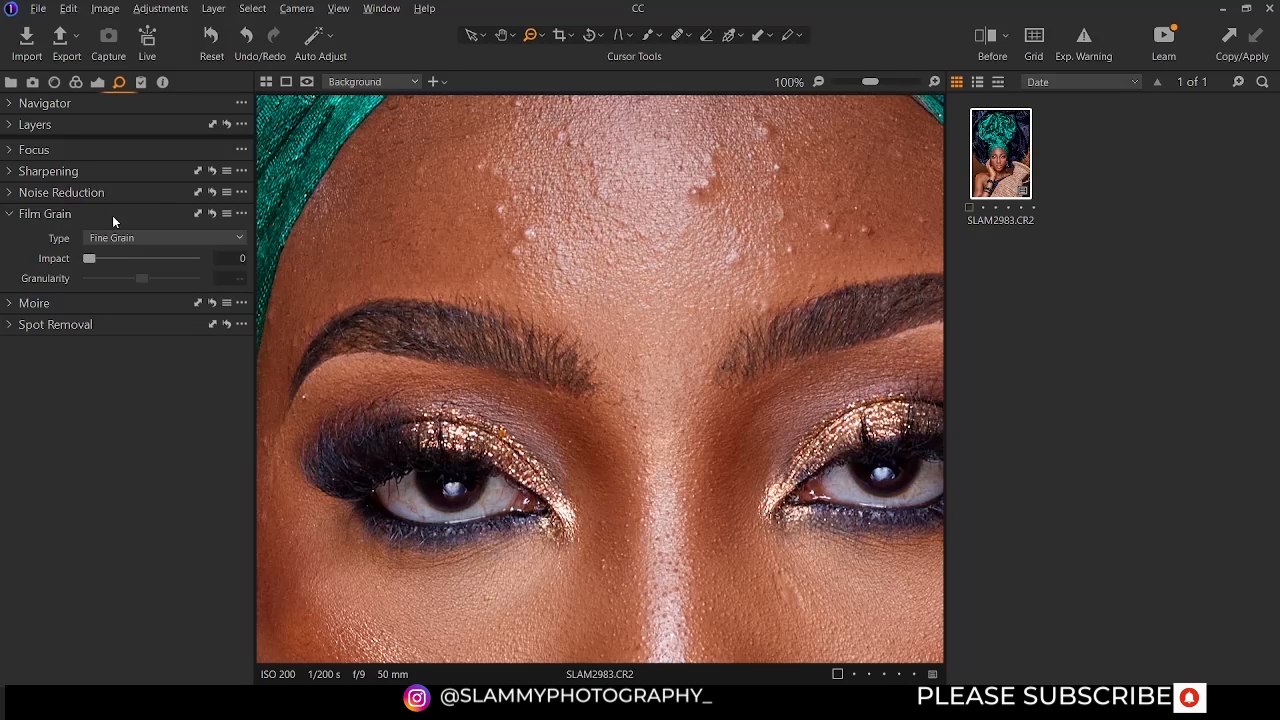
# Try a Fine Grain film grain impact of 80 while viewing the forehead skin at 200%
pyautogui.moveTo(86, 258); pyautogui.dragTo(257, 263)
pyautogui.moveTo(110, 265); pyautogui.dragTo(49, 277)
pyautogui.click(357, 267)
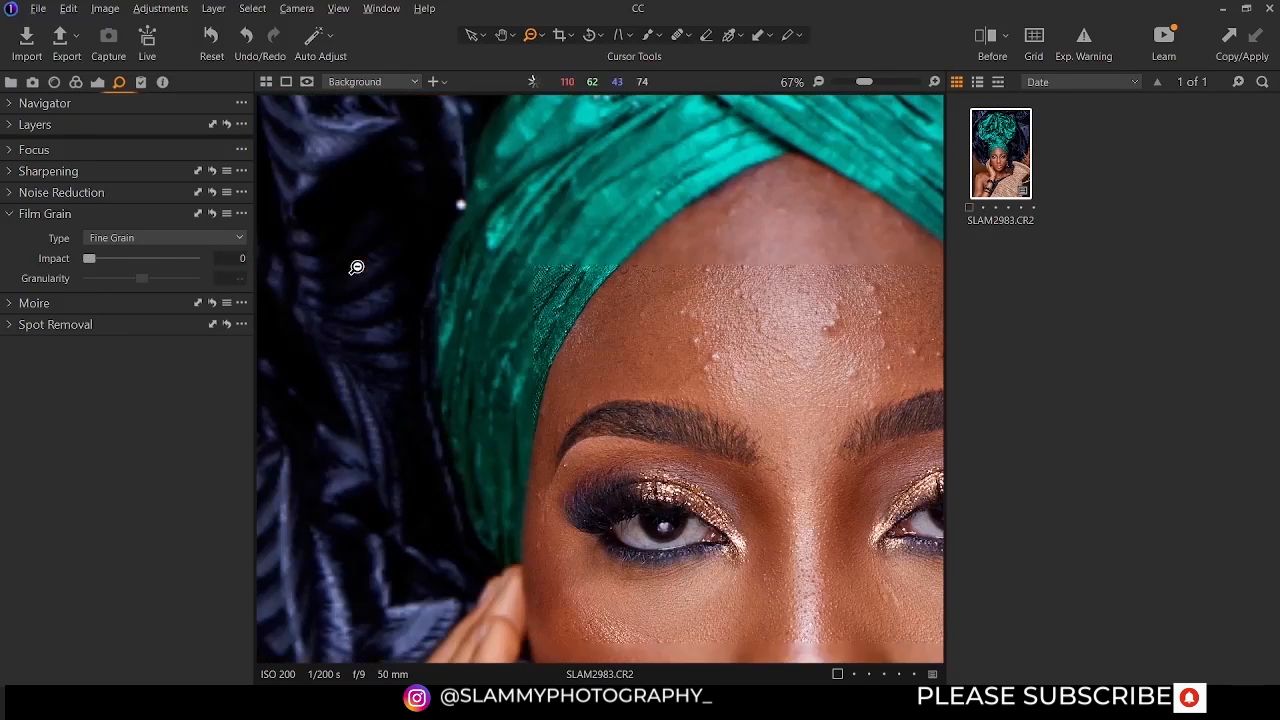
pyautogui.click(544, 40)
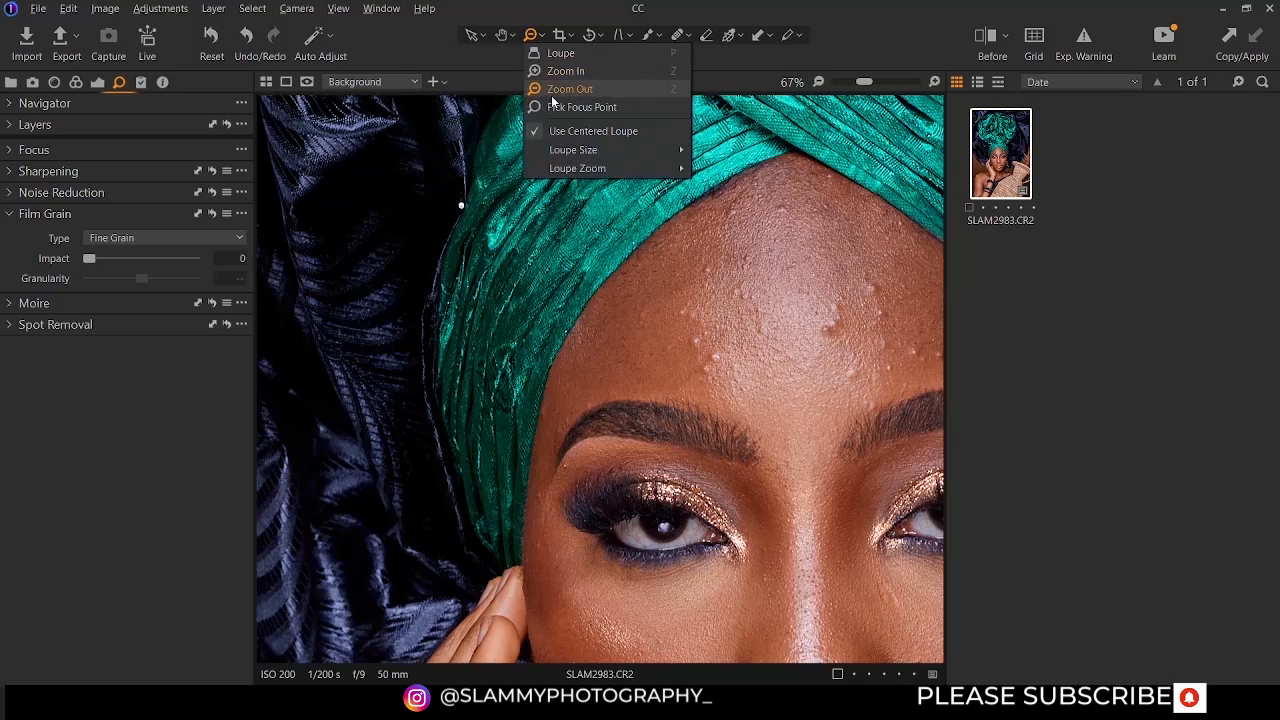
pyautogui.click(565, 68)
pyautogui.click(689, 356)
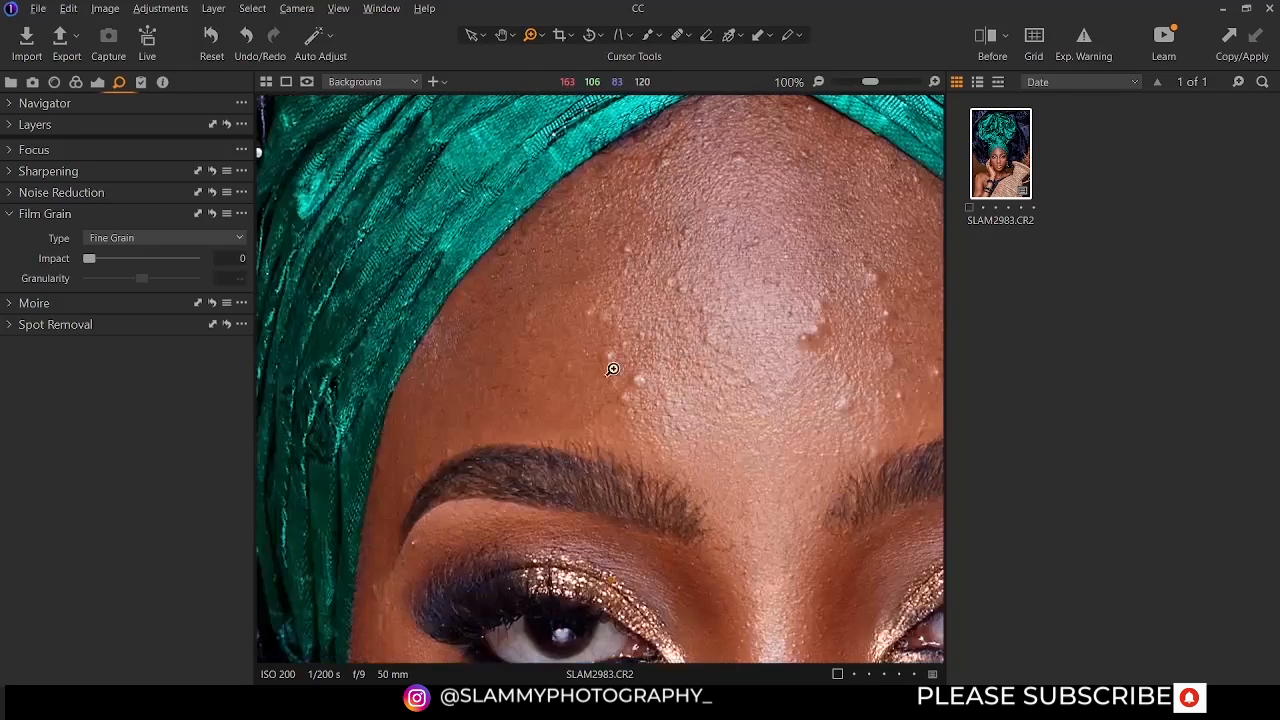
pyautogui.click(689, 356)
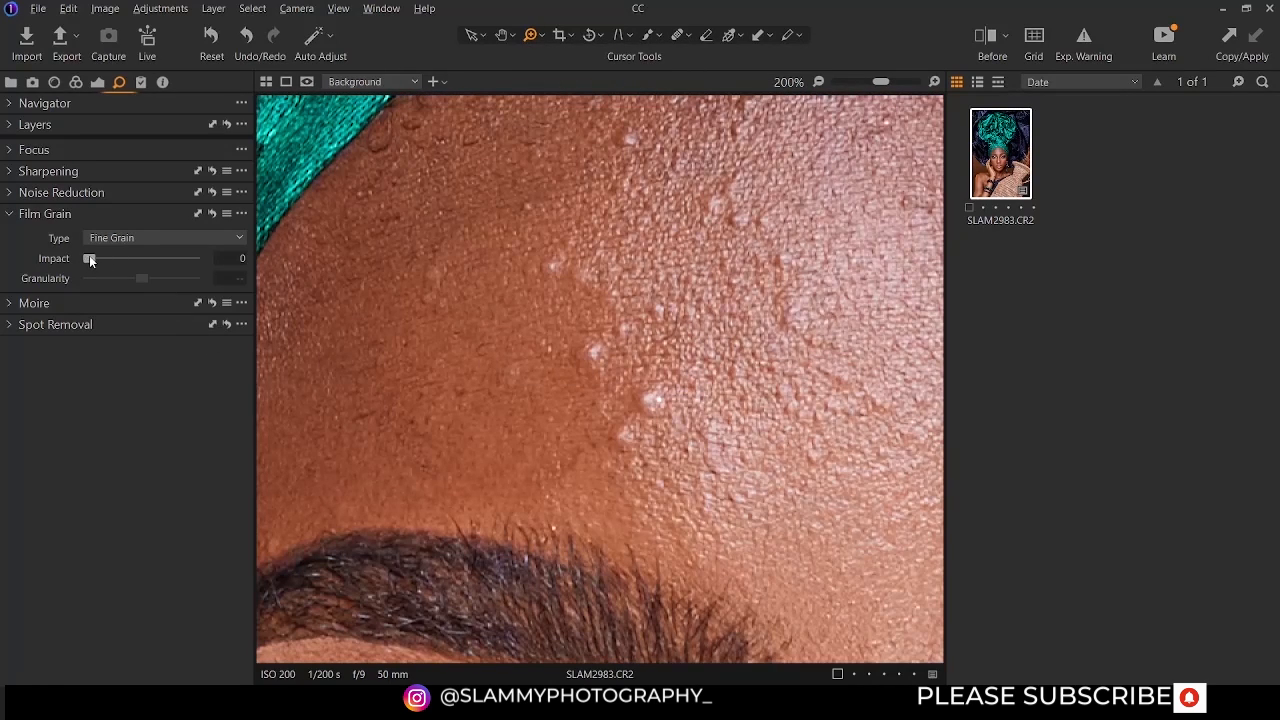
pyautogui.moveTo(89, 258); pyautogui.dragTo(199, 262)
pyautogui.moveTo(193, 258); pyautogui.dragTo(172, 258)
# Try the Silver Rich film grain type and switch the type back to Fine Grain for comparison
pyautogui.click(180, 240)
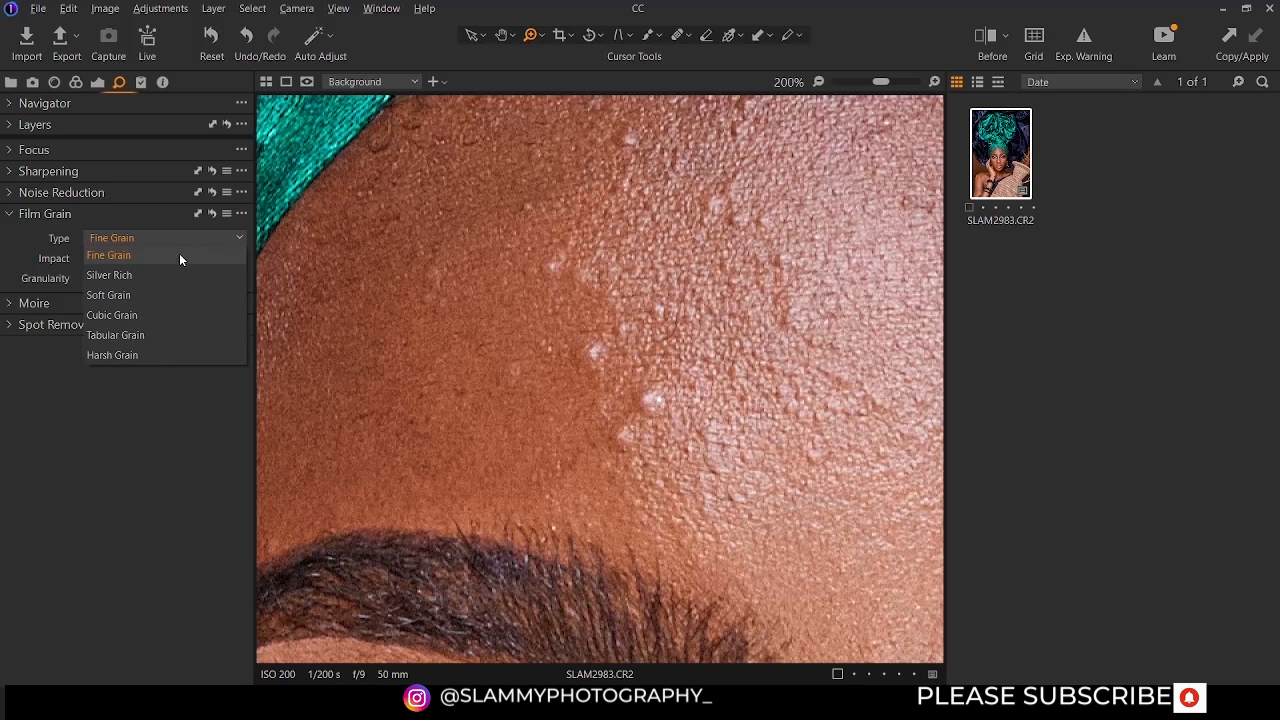
pyautogui.click(166, 279)
pyautogui.click(150, 240)
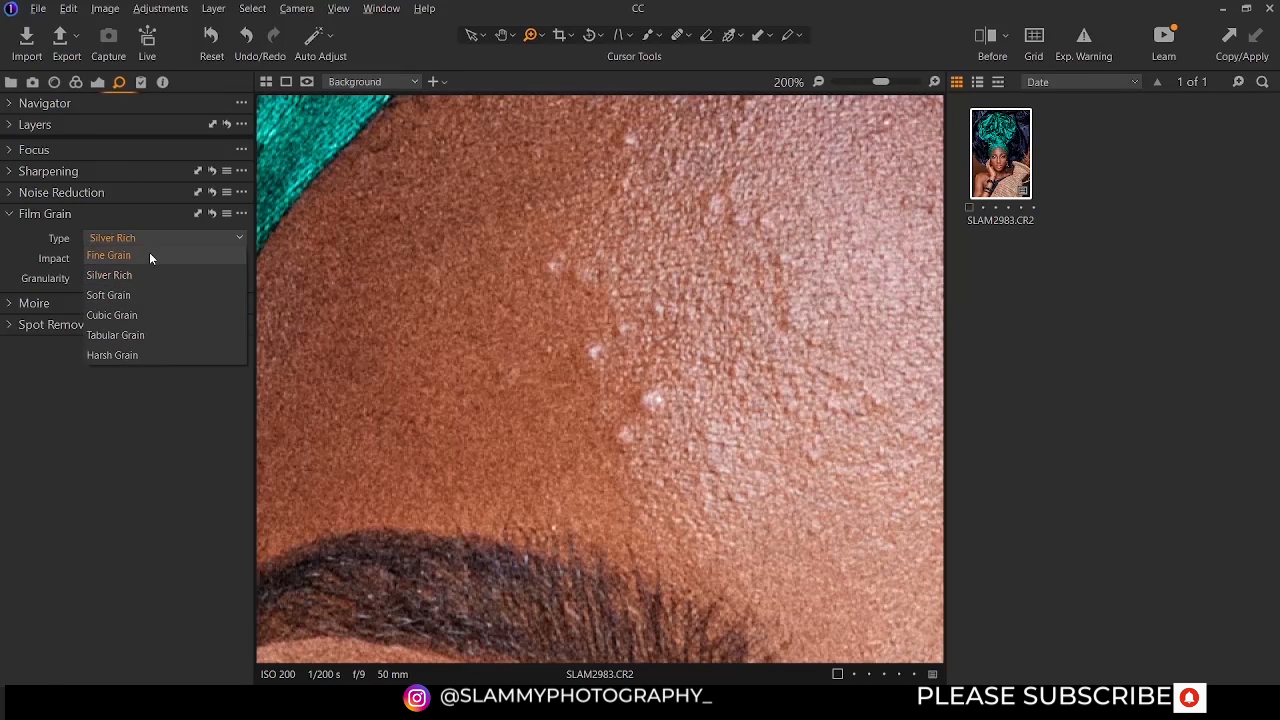
pyautogui.click(149, 253)
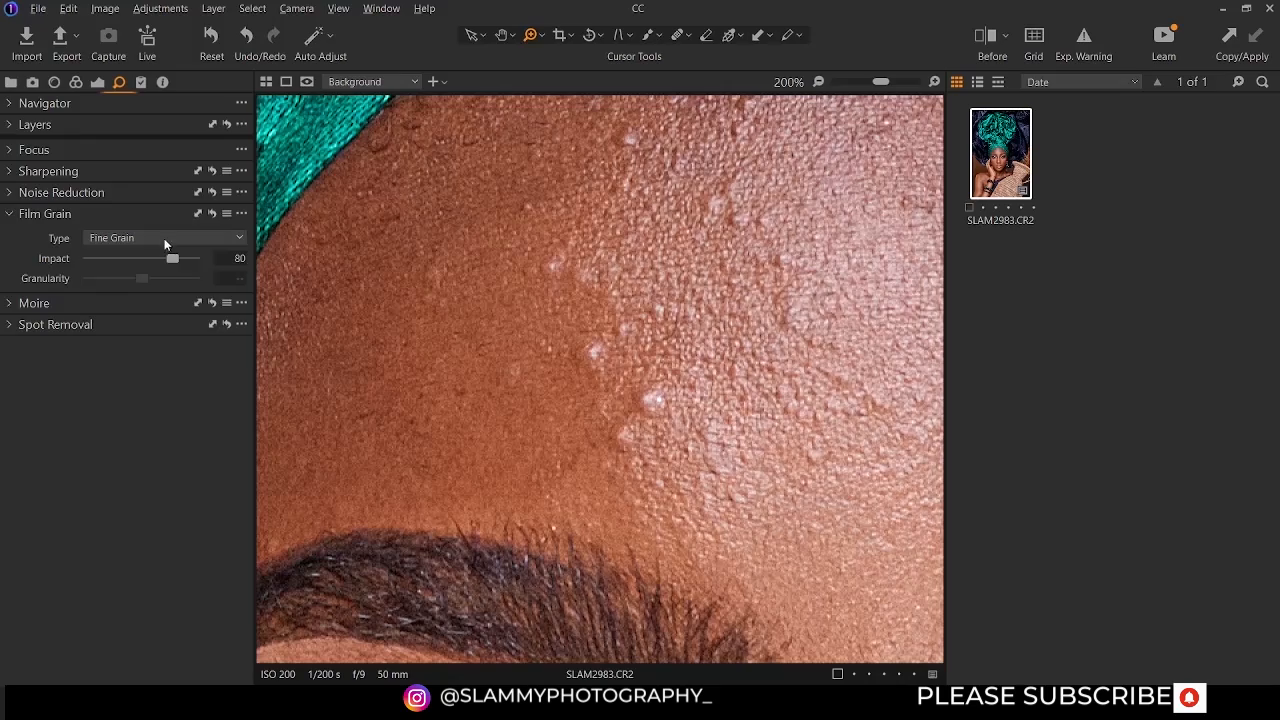
# Try the Silver Rich film grain type with its granularity set to 34
pyautogui.click(164, 238)
pyautogui.click(162, 270)
pyautogui.moveTo(143, 278)
pyautogui.mouseDown()
pyautogui.moveTo(226, 288)
pyautogui.moveTo(125, 282)
pyautogui.mouseUp()
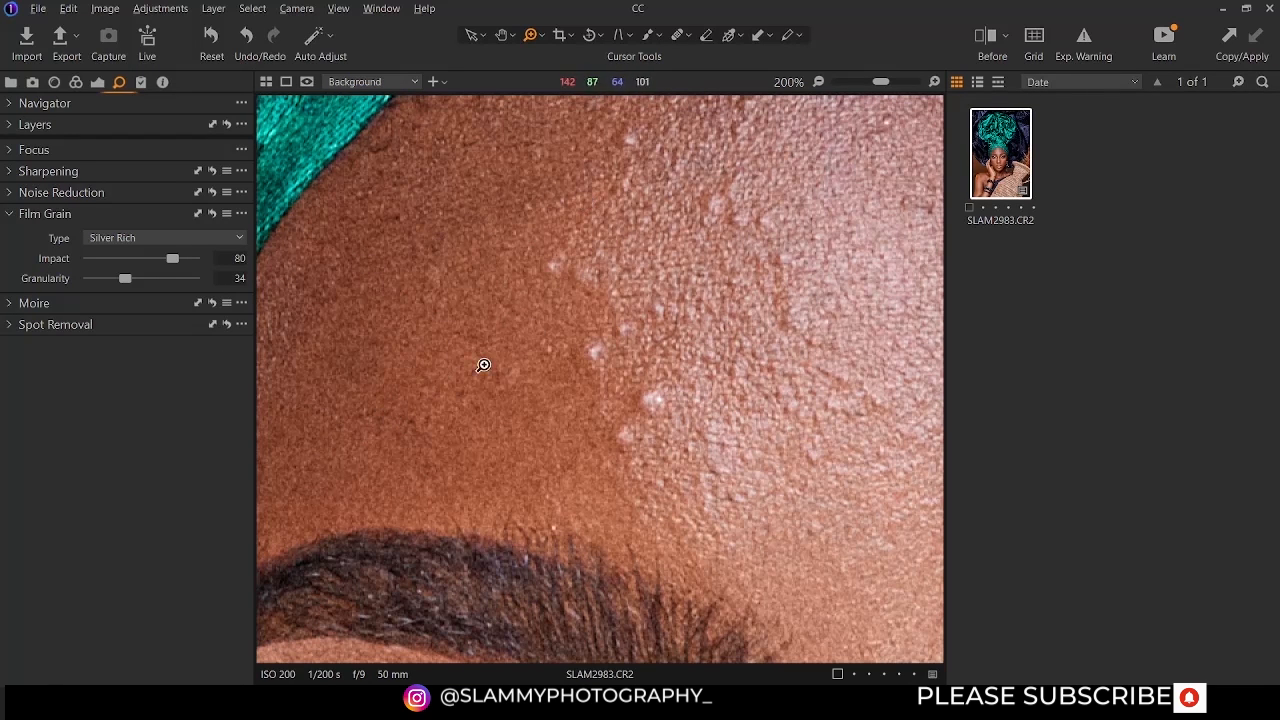
# Return the film grain type to Fine Grain with impact 0 and collapse the Film Grain tool
pyautogui.click(150, 237)
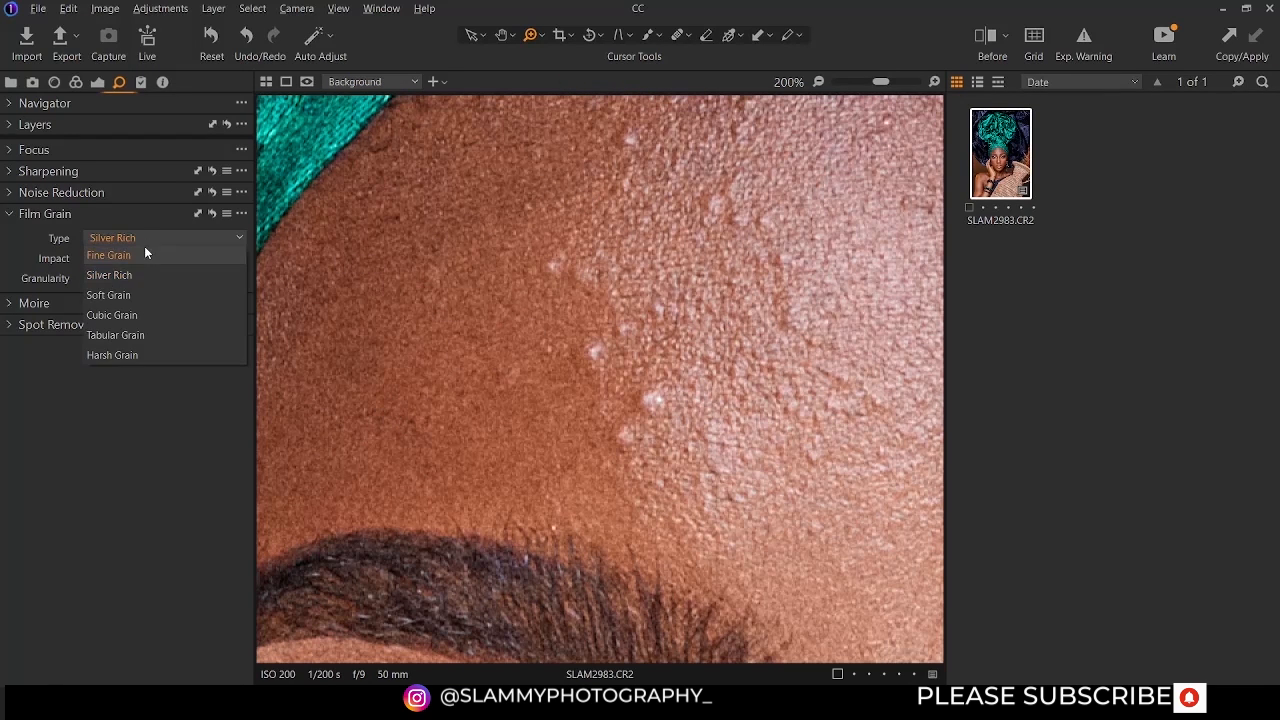
pyautogui.click(146, 253)
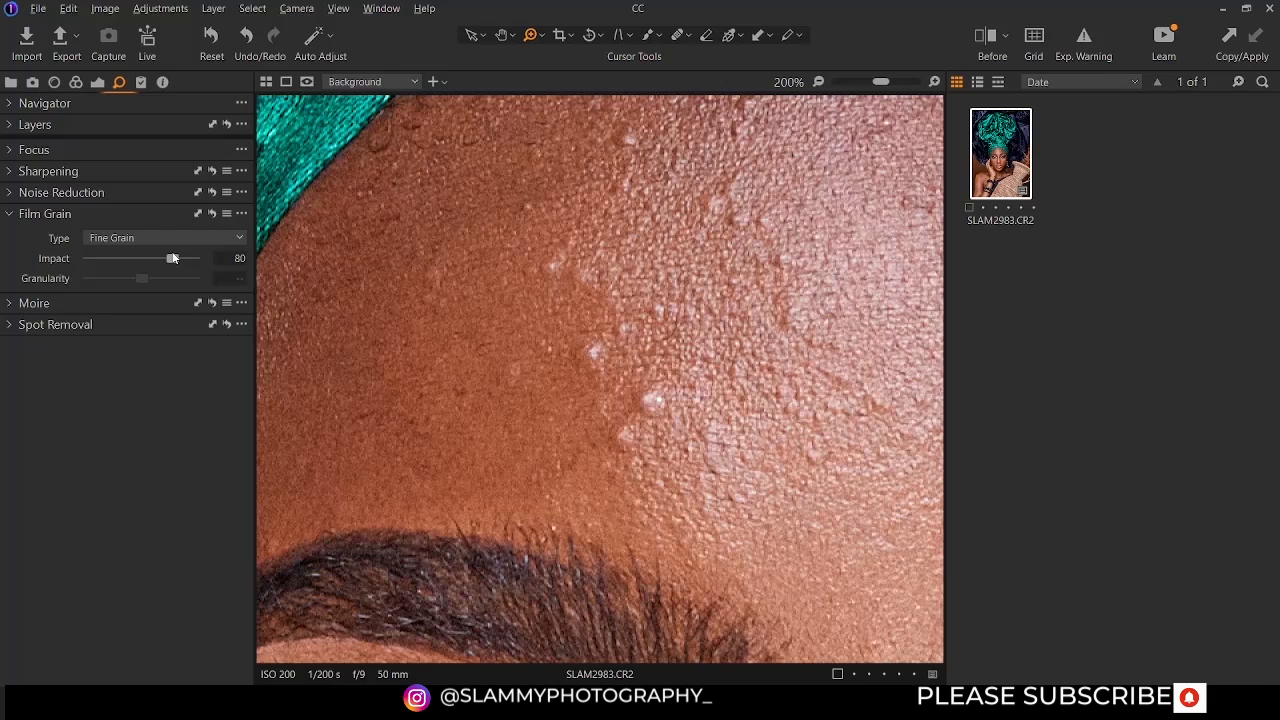
pyautogui.moveTo(178, 260); pyautogui.dragTo(35, 258)
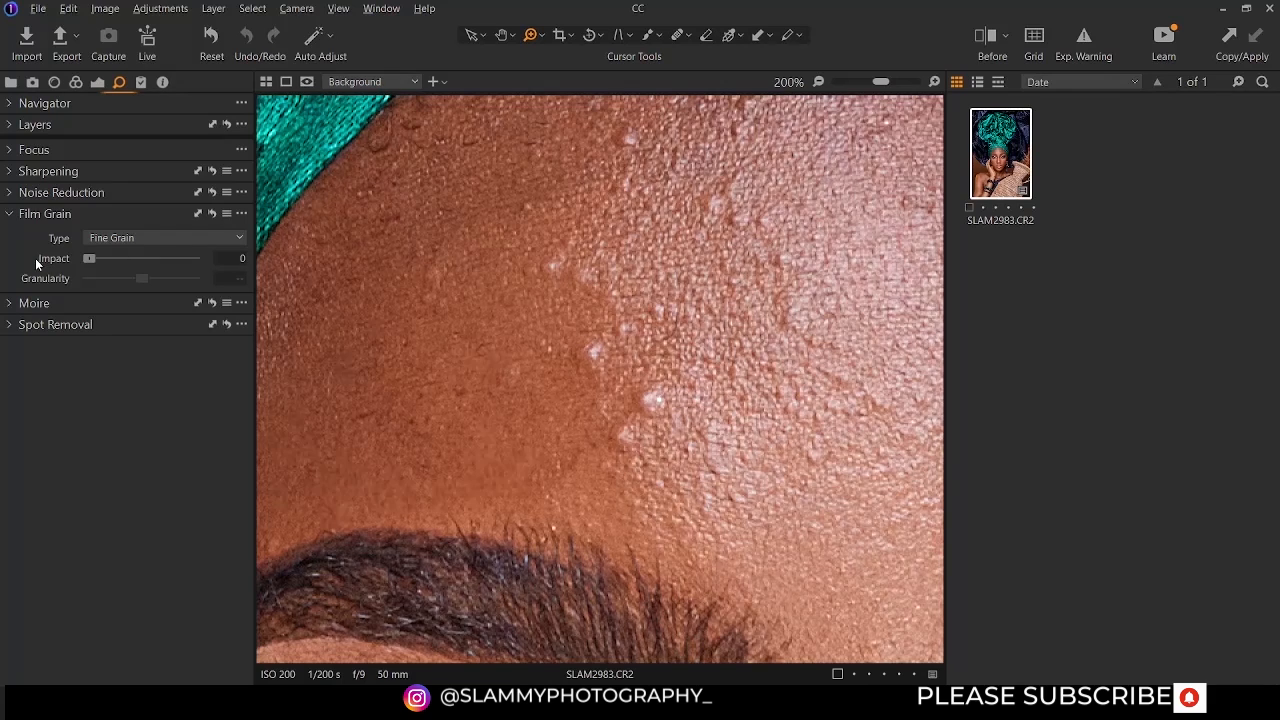
pyautogui.click(9, 214)
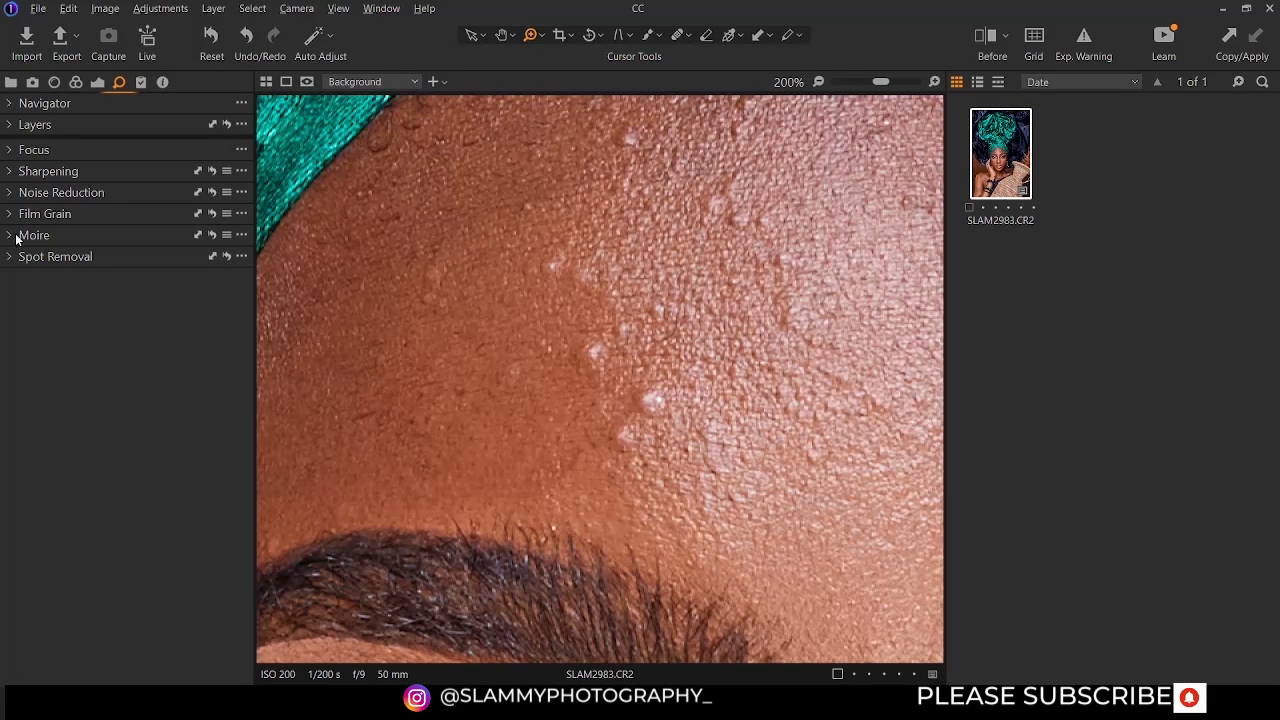
# Try a Moire amount of 100 and inspect its effect on the skin and headwrap
pyautogui.click(9, 236)
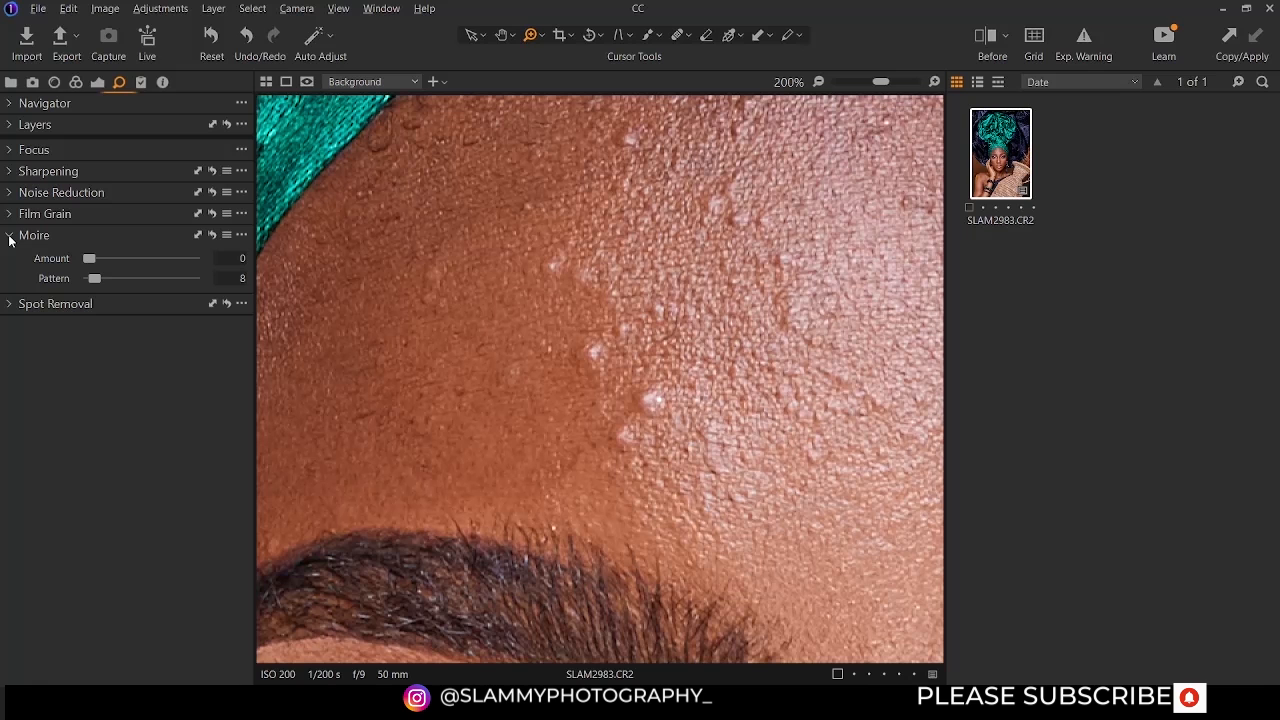
pyautogui.moveTo(89, 258); pyautogui.dragTo(198, 258)
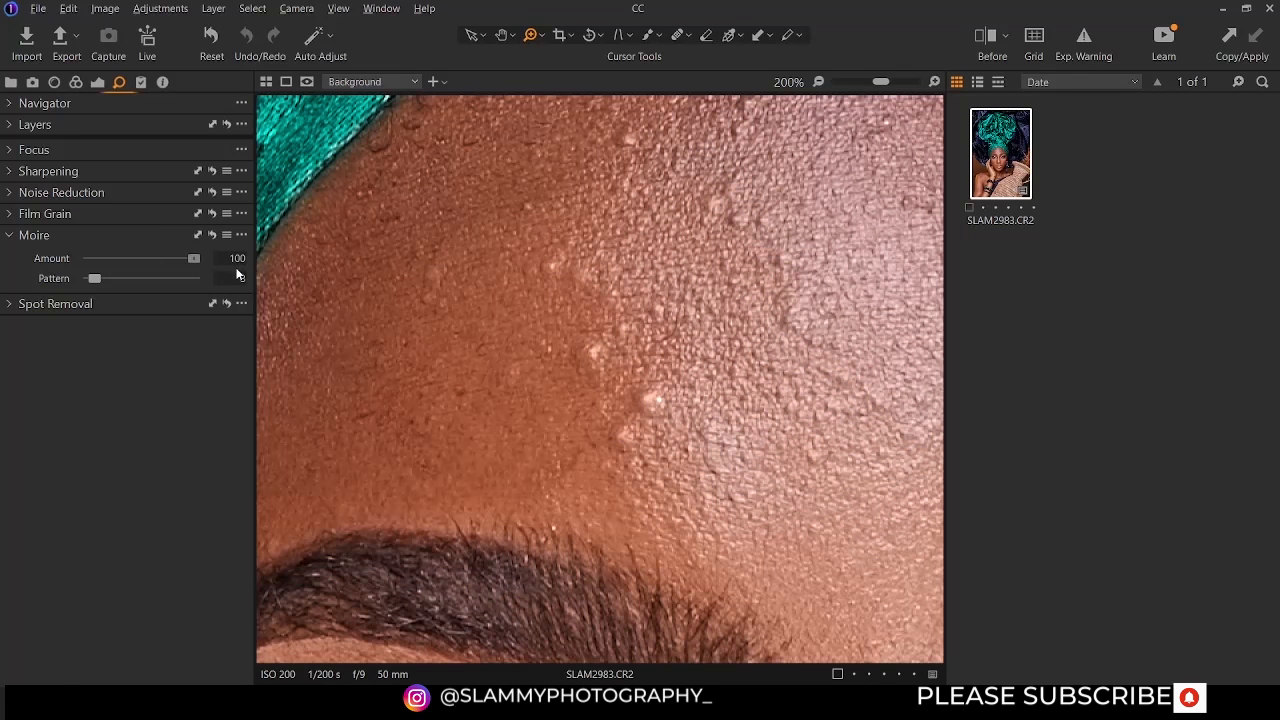
pyautogui.click(306, 148)
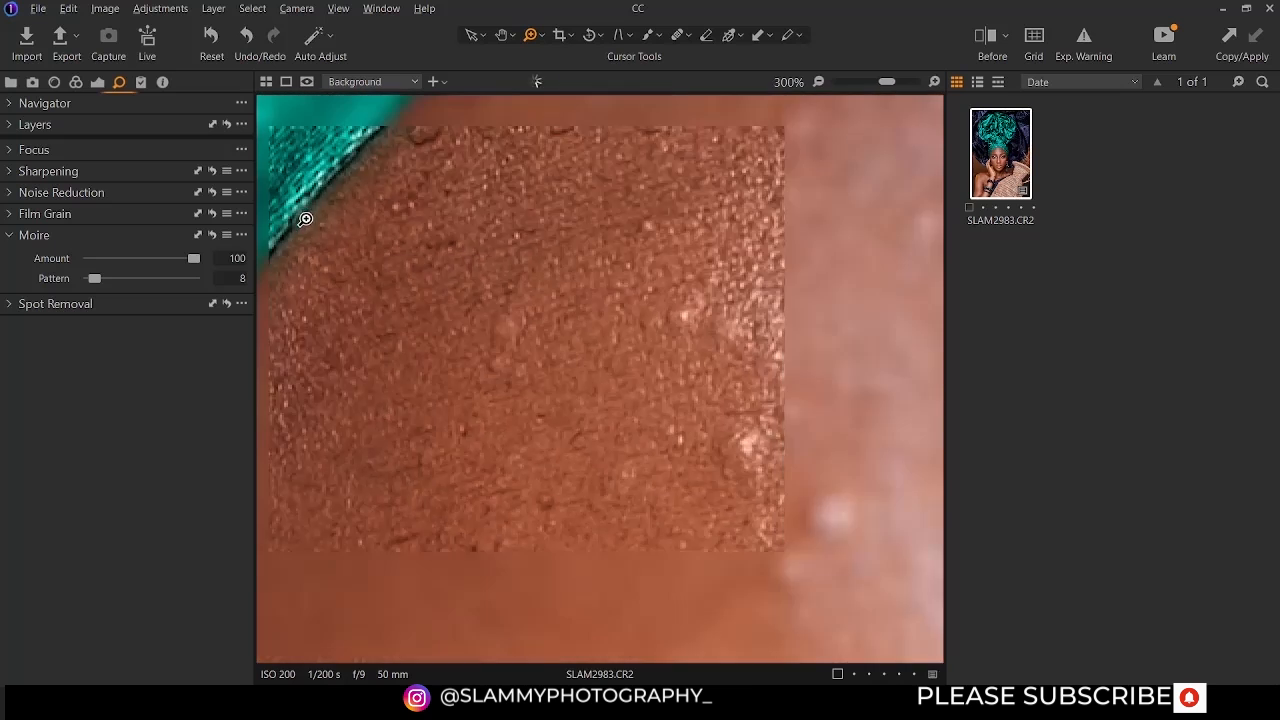
pyautogui.scroll(-3, 305, 219)
pyautogui.moveTo(198, 258)
pyautogui.mouseDown()
pyautogui.moveTo(140, 258)
pyautogui.moveTo(198, 258)
pyautogui.mouseUp()
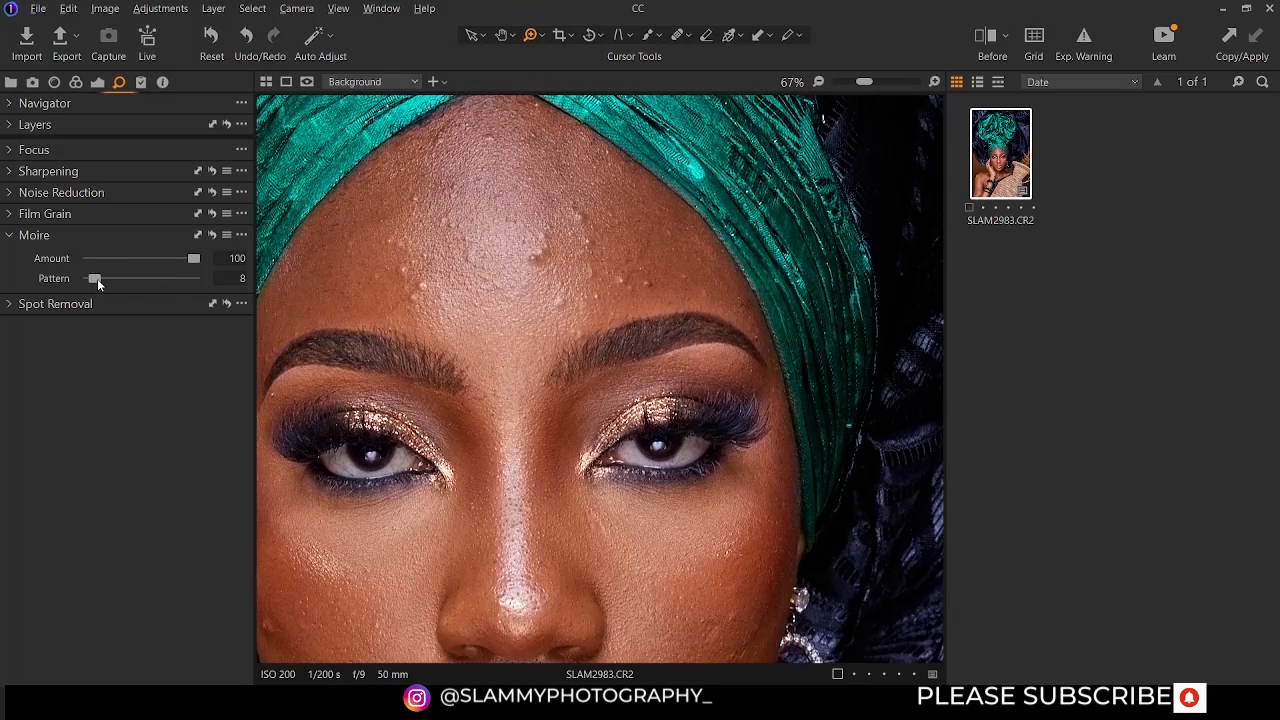
# Try a lower Moire pattern value, reset the Moire adjustments and collapse the tool
pyautogui.moveTo(95, 279)
pyautogui.mouseDown()
pyautogui.moveTo(141, 288)
pyautogui.moveTo(89, 285)
pyautogui.mouseUp()
pyautogui.click(212, 235)
pyautogui.click(9, 235)
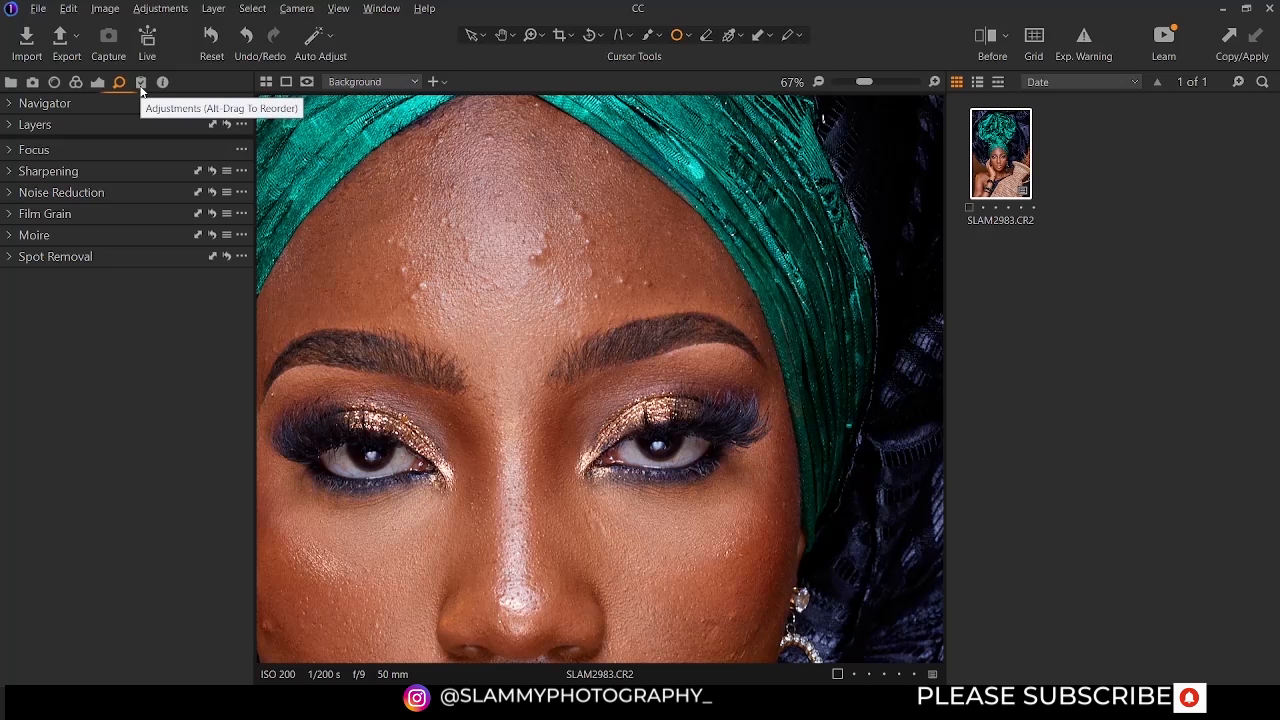
# Examine the Styles and Presets tool, including the groups inside Built-in Styles and Built-in Presets
pyautogui.click(141, 88)
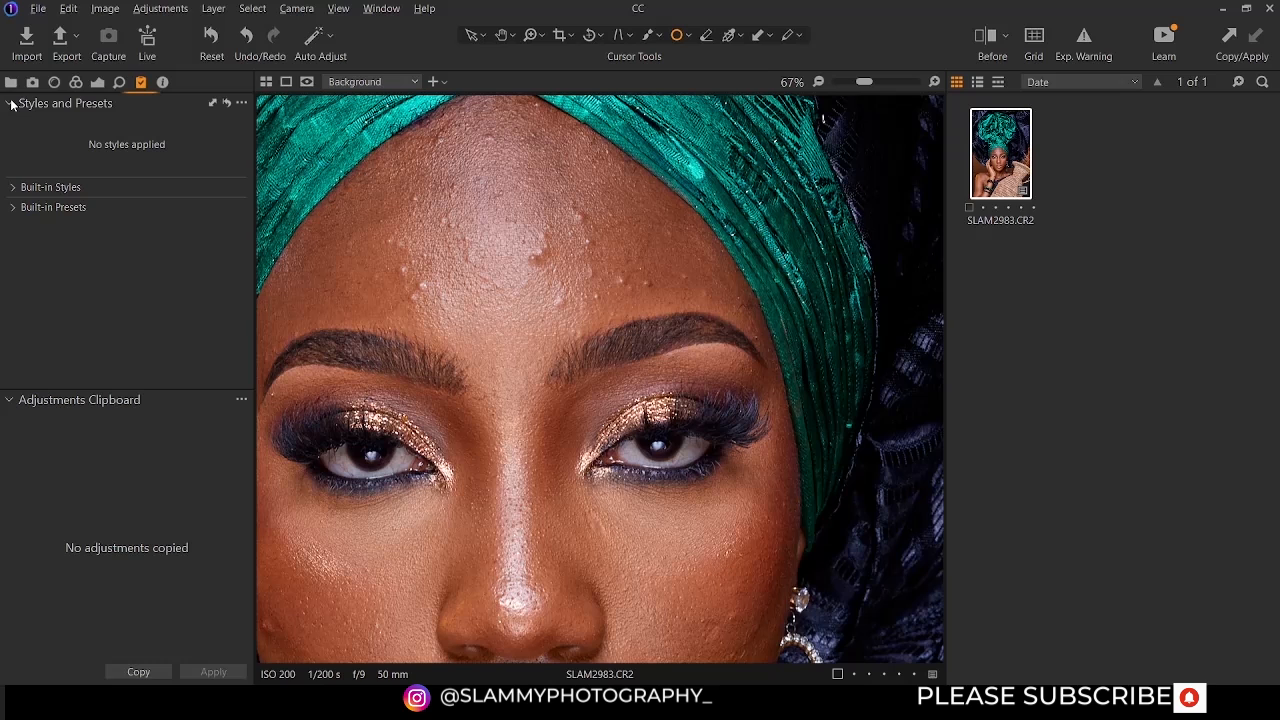
pyautogui.click(12, 104)
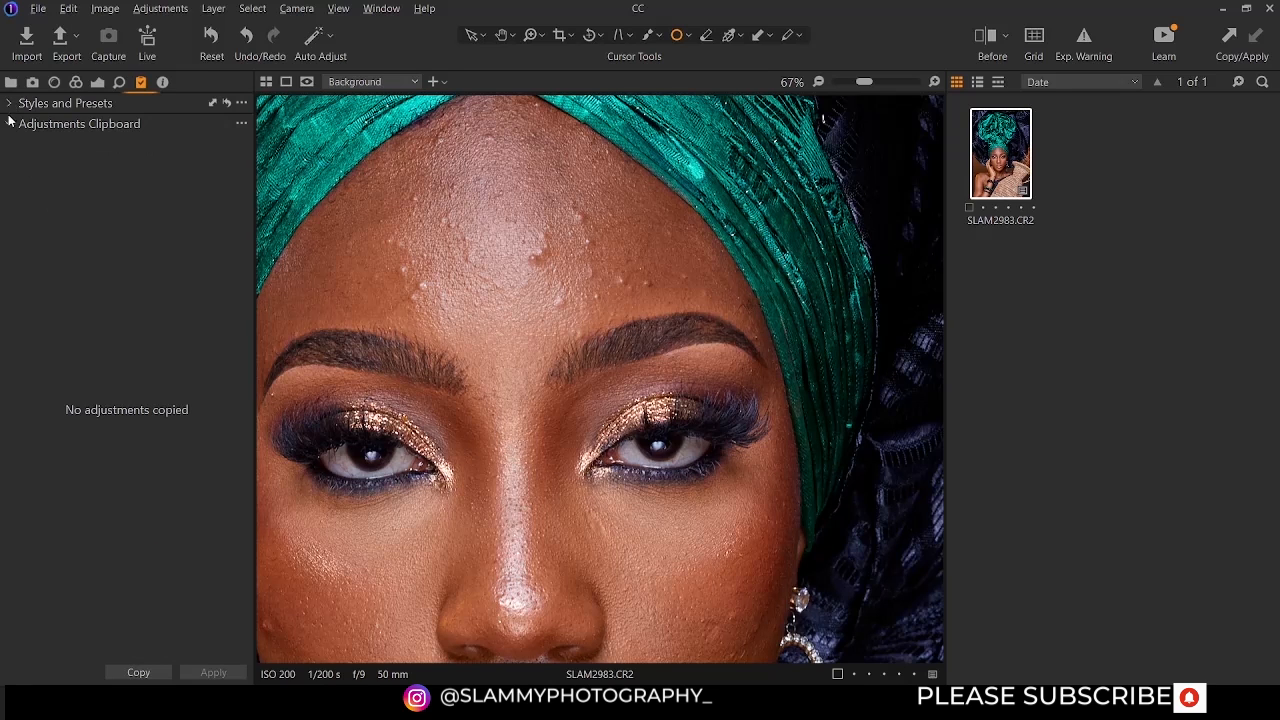
pyautogui.click(12, 106)
pyautogui.click(12, 188)
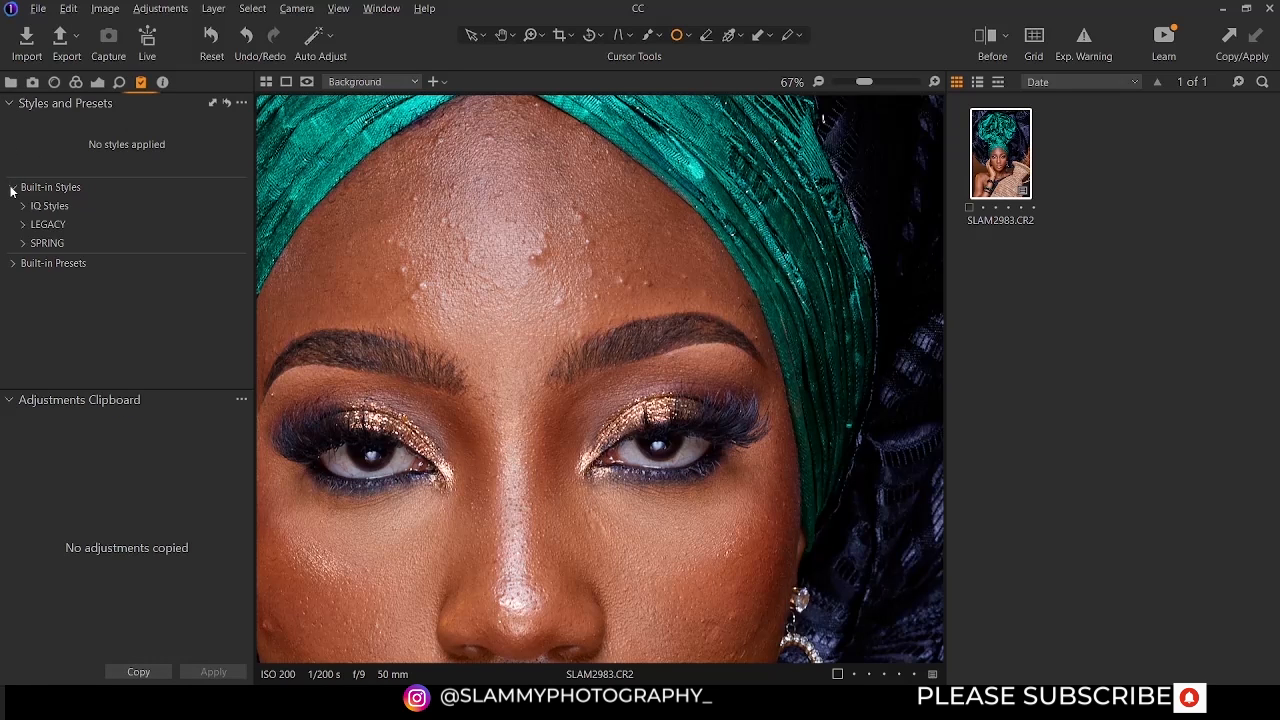
pyautogui.click(12, 188)
pyautogui.click(12, 207)
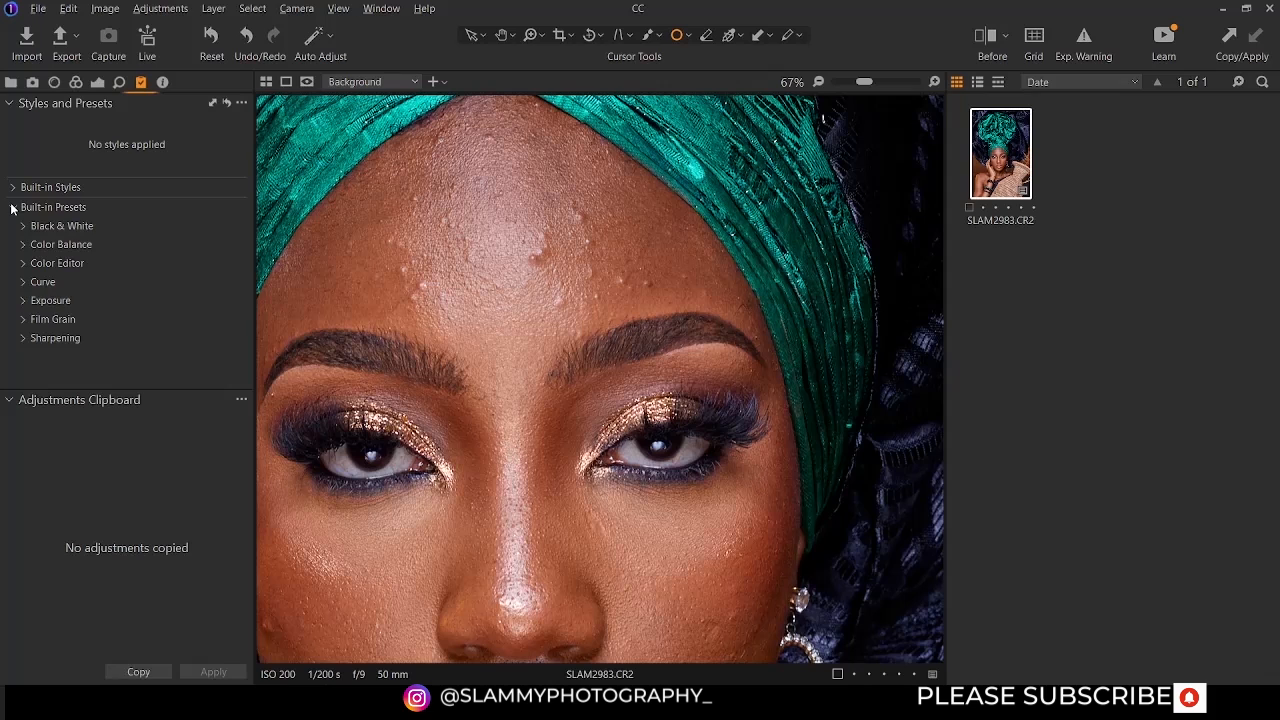
pyautogui.click(12, 207)
pyautogui.click(12, 208)
pyautogui.click(12, 207)
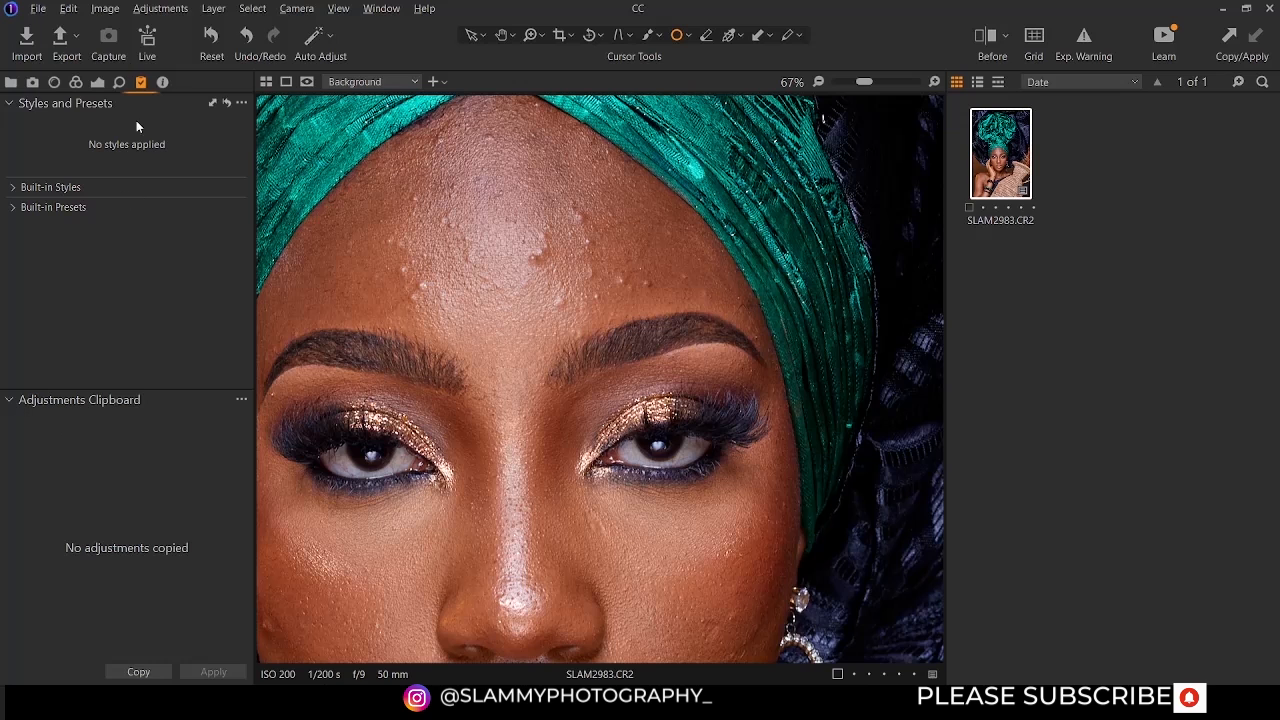
# Review the metadata, capture, lens and colour tool sets, ending on the detail refinement tools
pyautogui.click(162, 83)
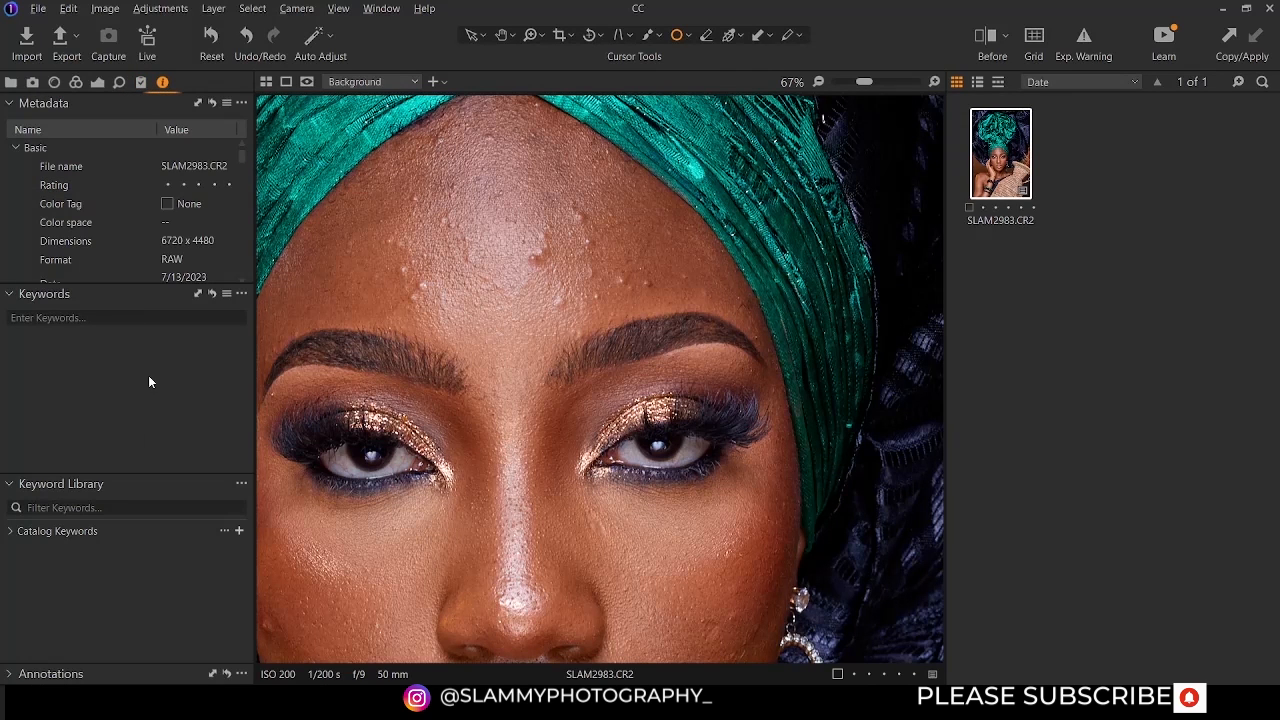
pyautogui.click(33, 84)
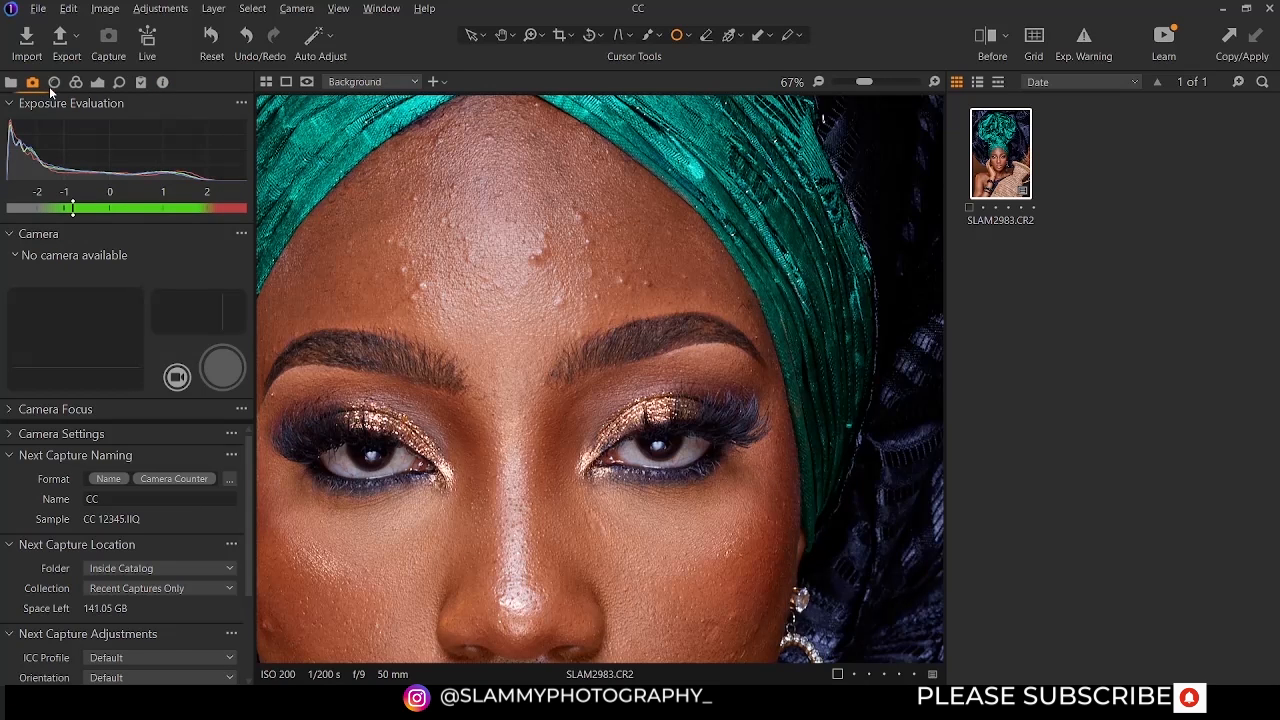
pyautogui.click(52, 86)
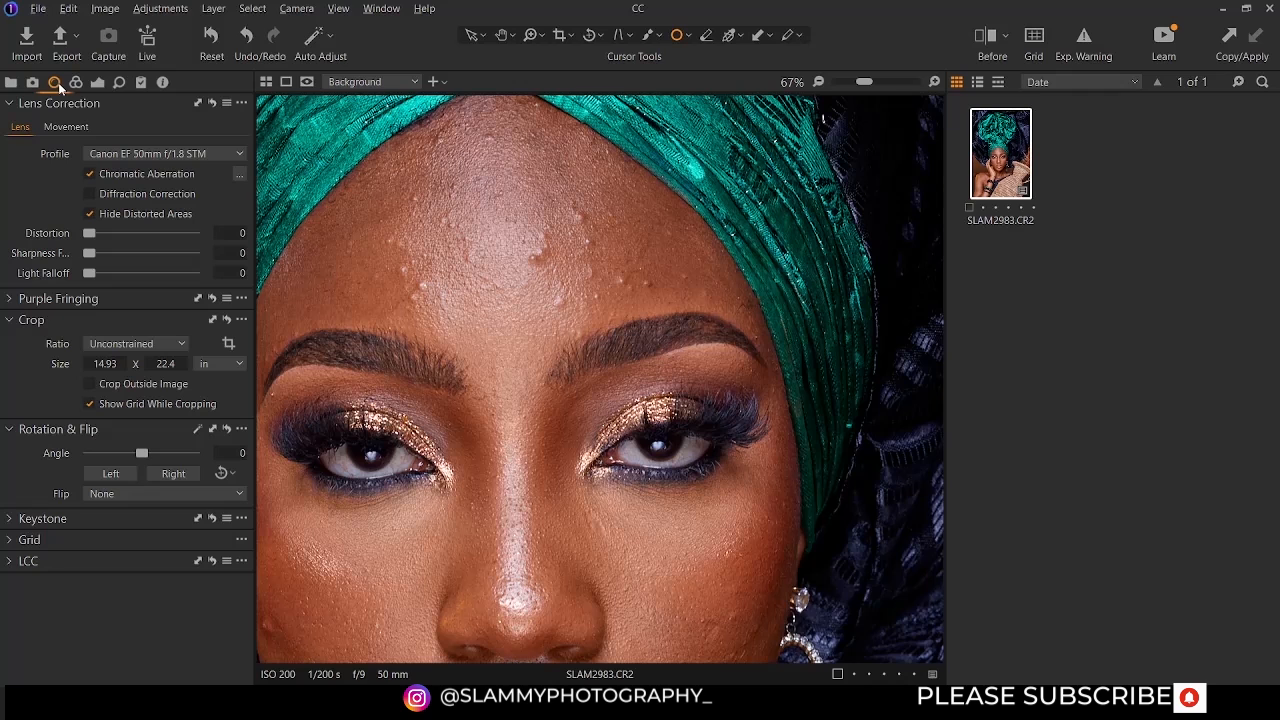
pyautogui.click(75, 83)
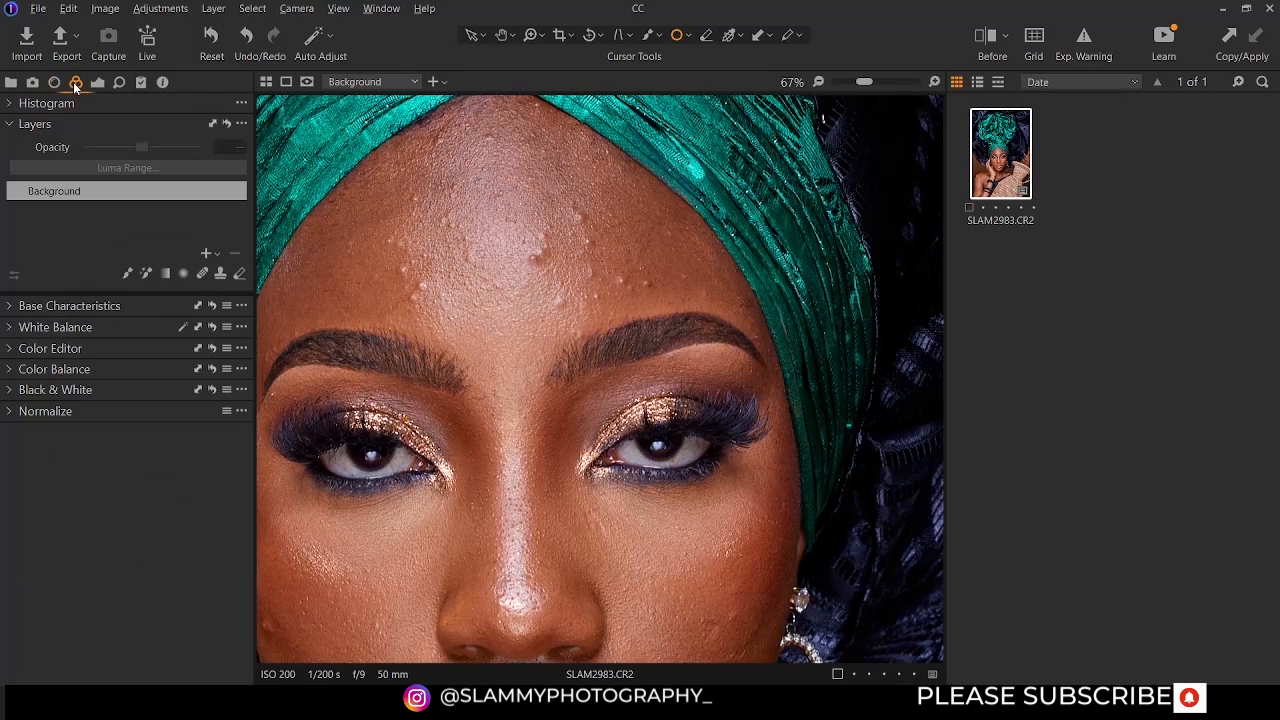
pyautogui.click(97, 84)
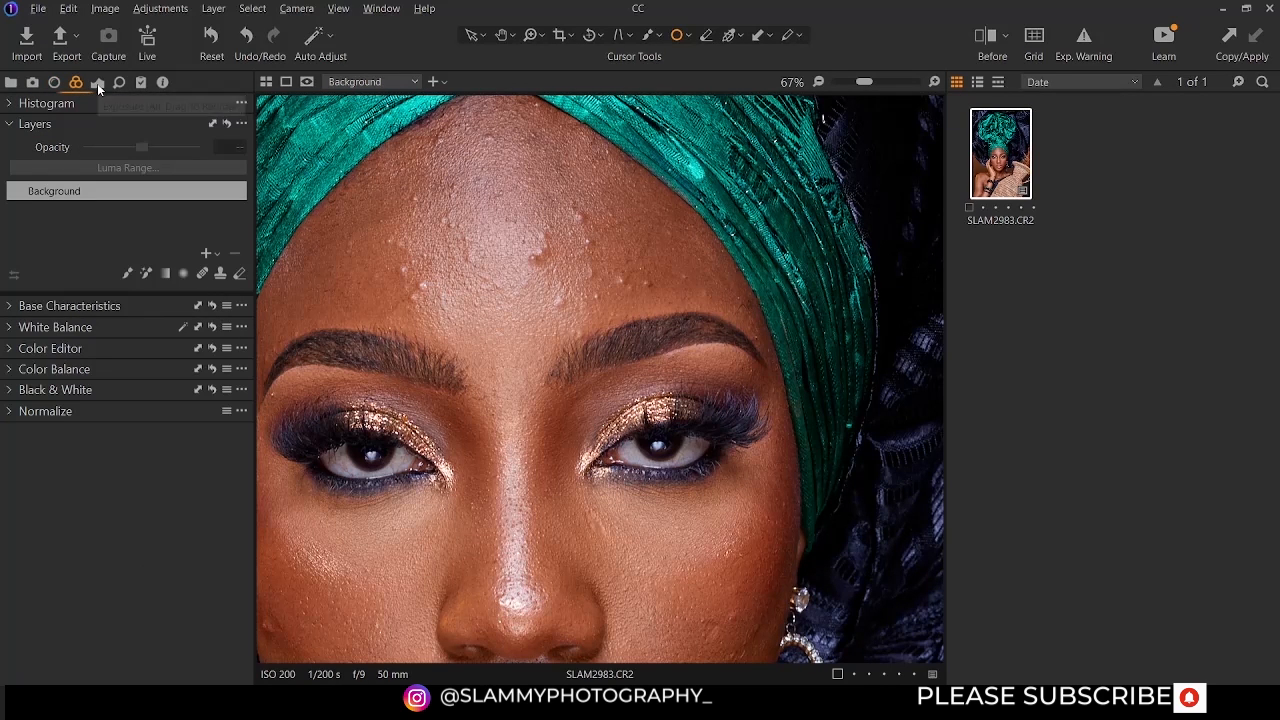
pyautogui.click(118, 84)
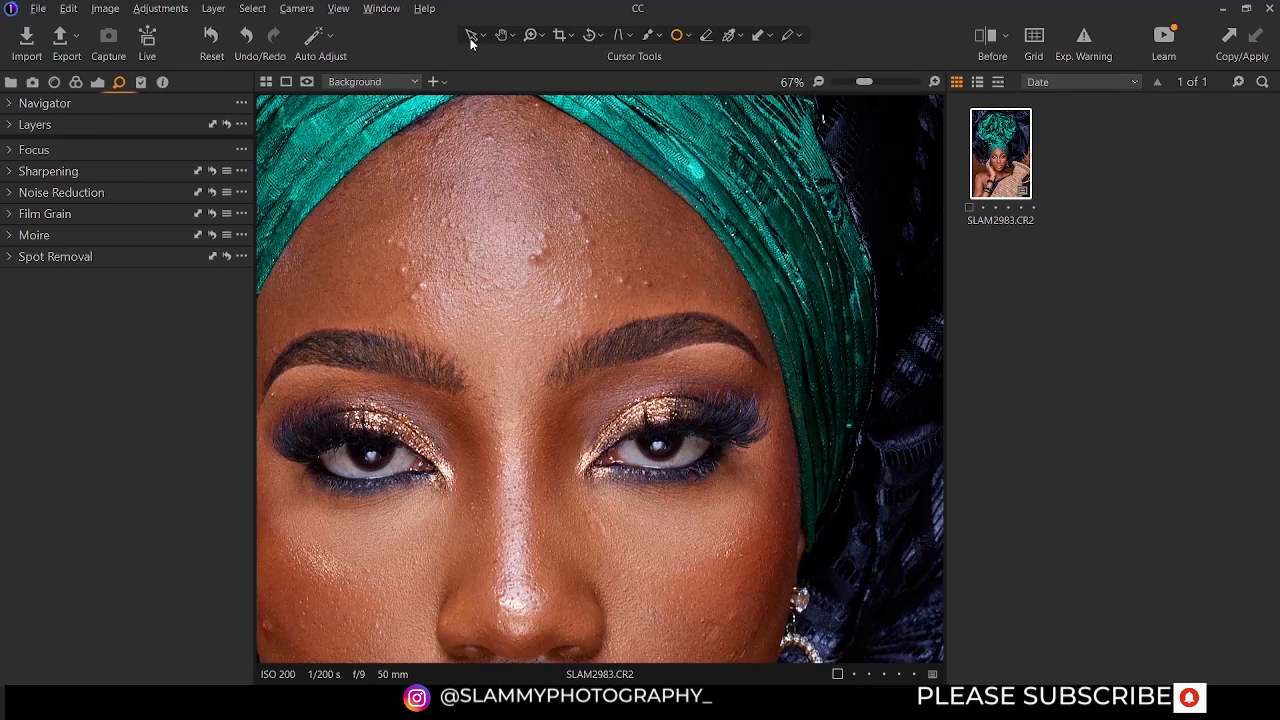
# Inspect the forehead skin at 100%, ending with the whole portrait fitted in the viewer
pyautogui.click(530, 35)
pyautogui.click(539, 37)
pyautogui.click(562, 108)
pyautogui.keyDown('alt'); pyautogui.click(495, 282); pyautogui.keyUp('alt')
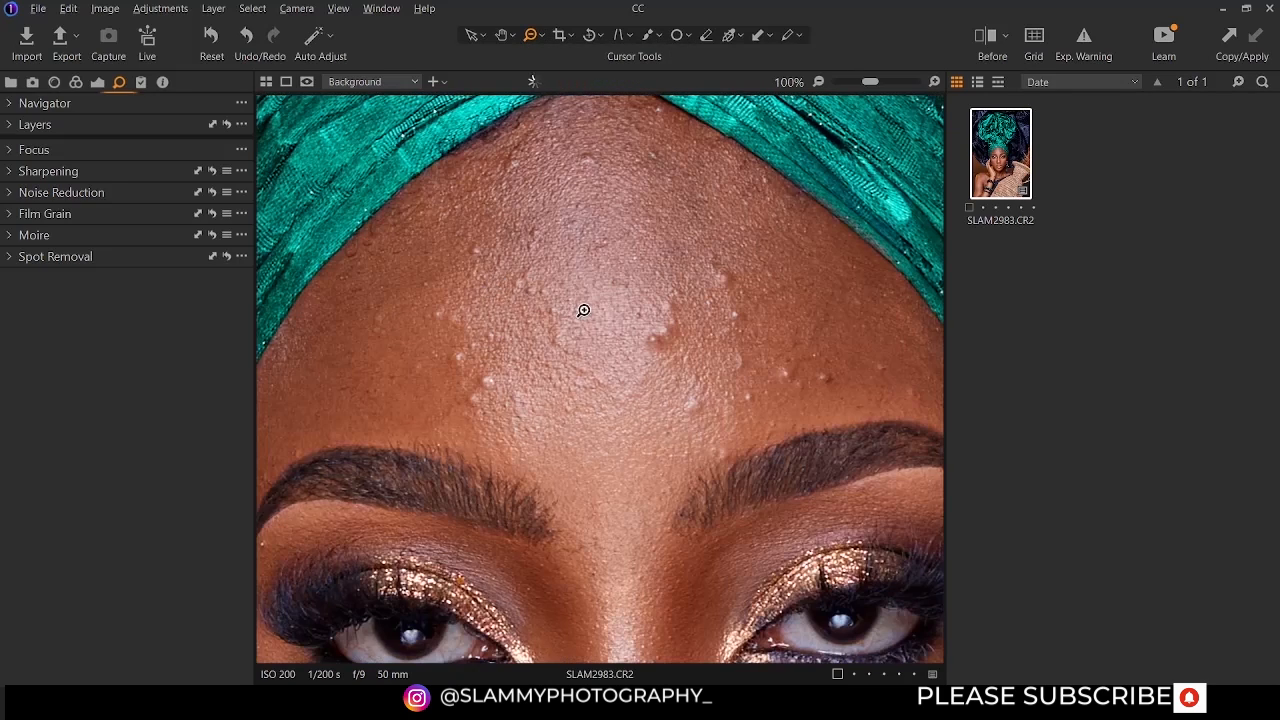
pyautogui.click(566, 420)
pyautogui.click(571, 428)
pyautogui.click(576, 447)
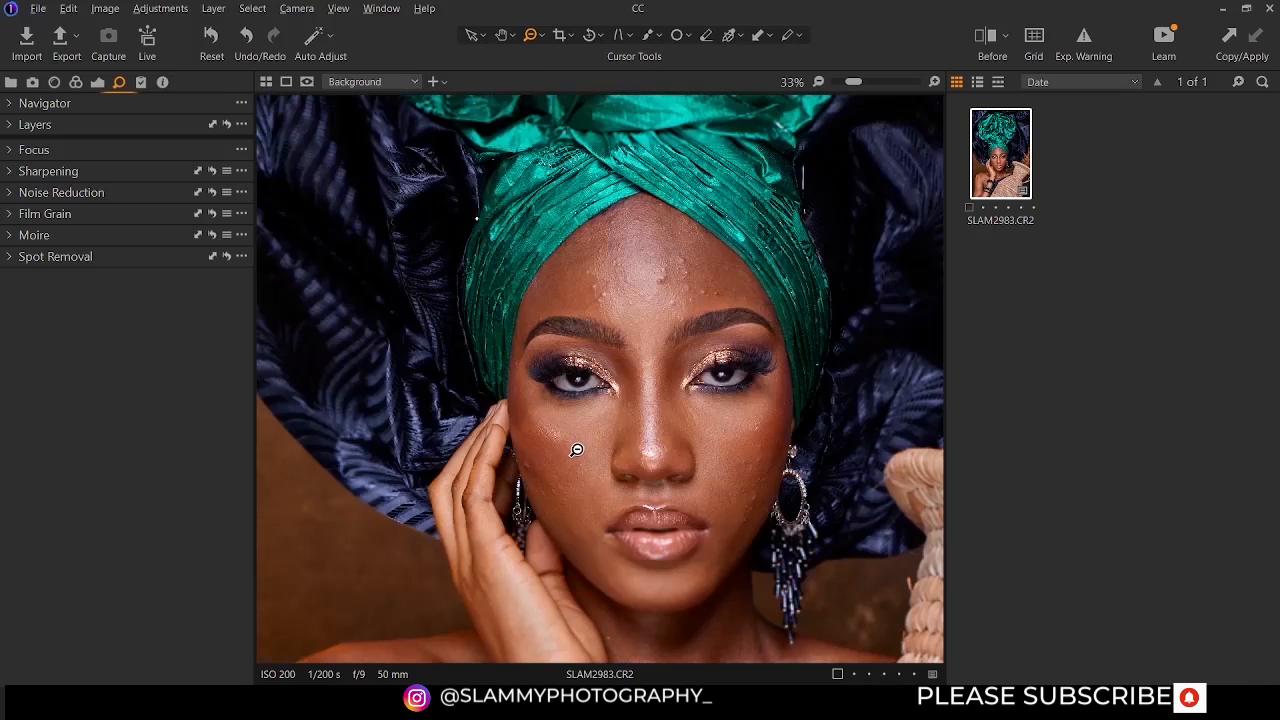
pyautogui.click(577, 451)
pyautogui.click(598, 459)
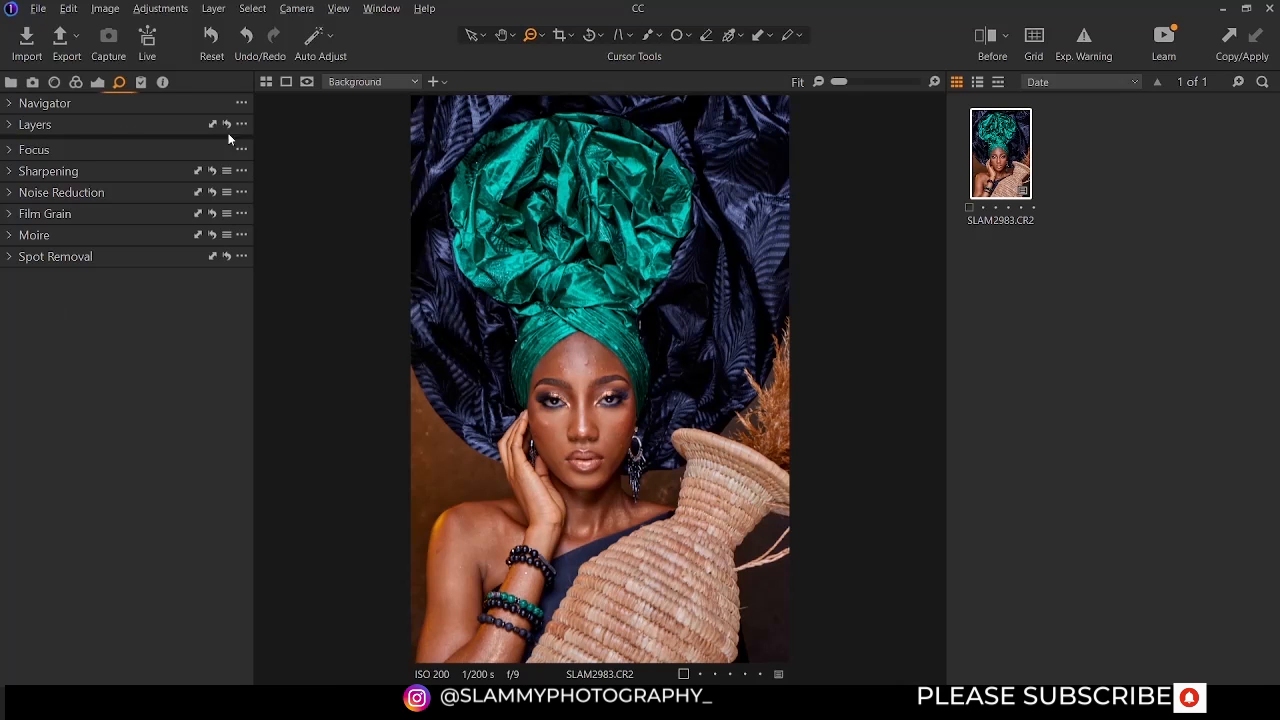
# Examine the Layers tool among the colour tools and the commands available for adding and managing layers
pyautogui.click(92, 122)
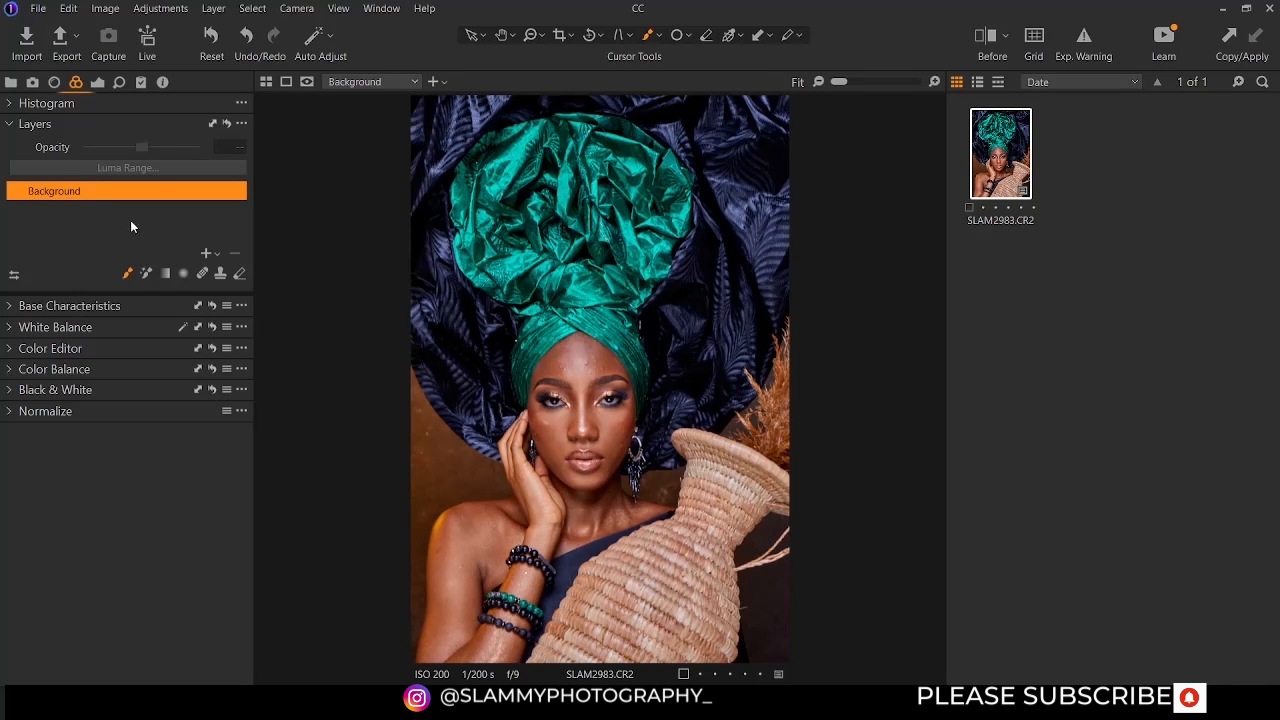
pyautogui.click(39, 126)
pyautogui.click(33, 125)
pyautogui.click(205, 10)
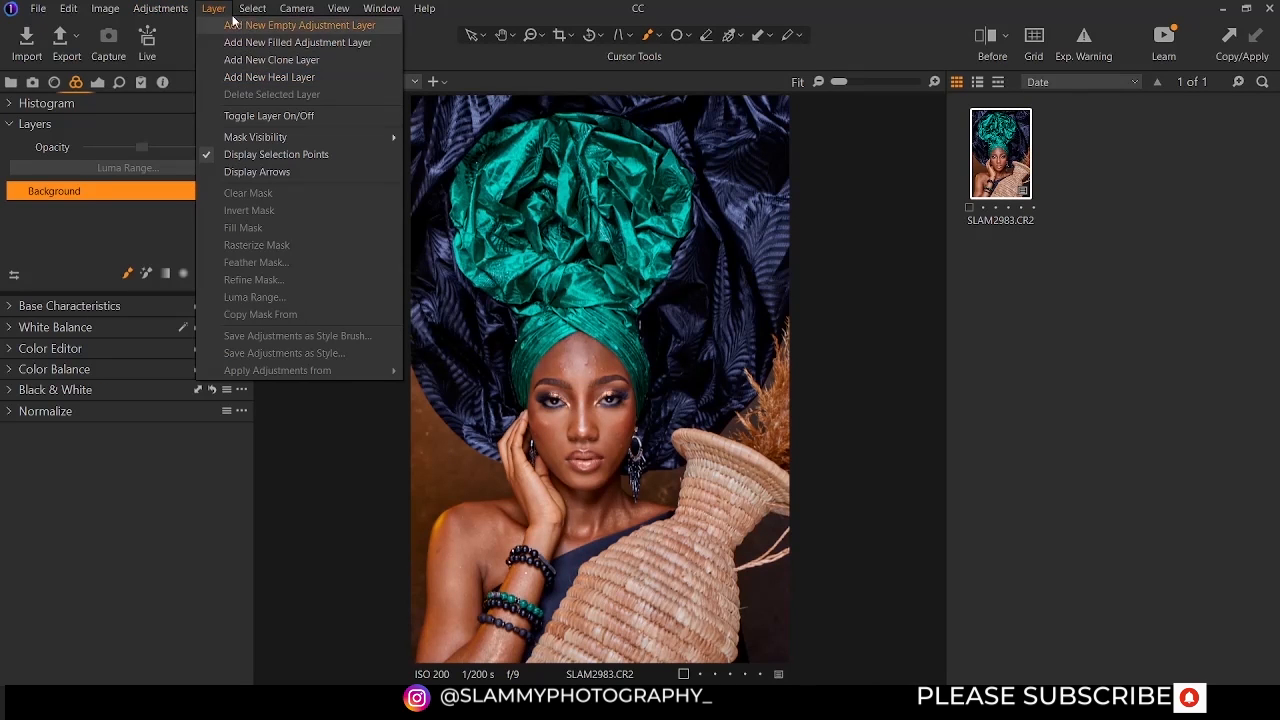
pyautogui.click(213, 9)
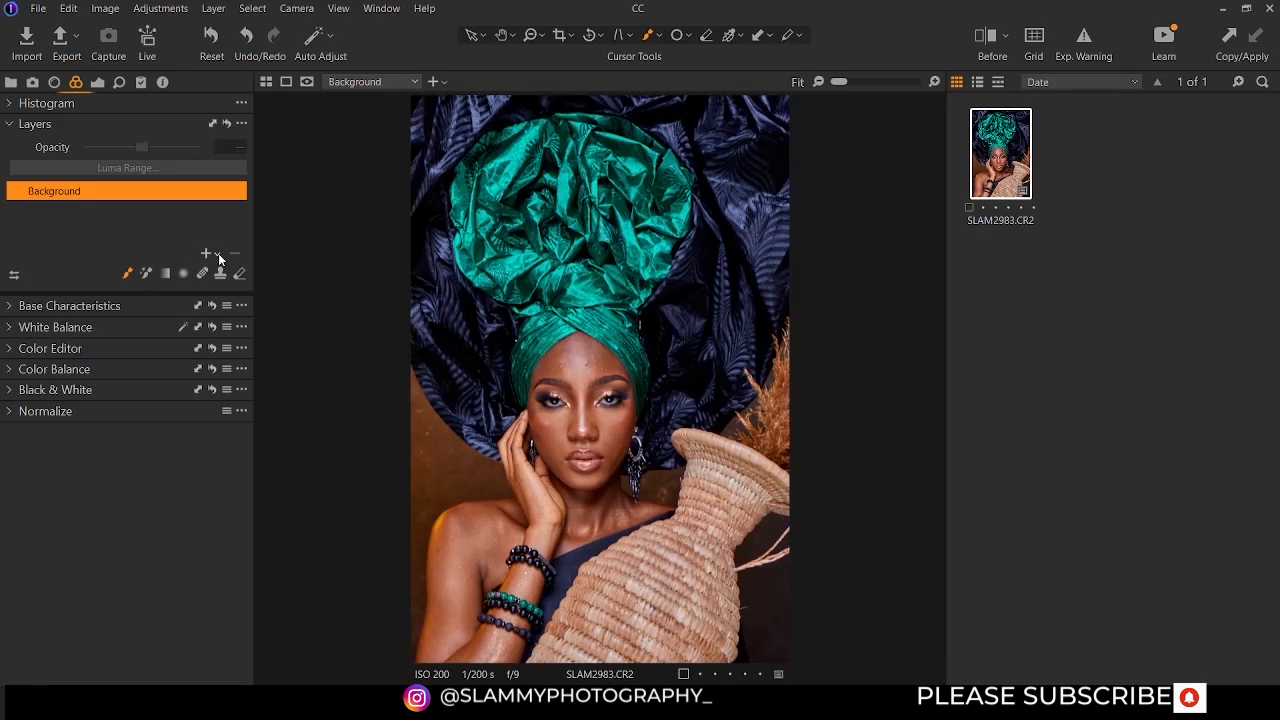
# Add a new empty adjustment layer and lower its white balance to 3284 Kelvin
pyautogui.click(218, 254)
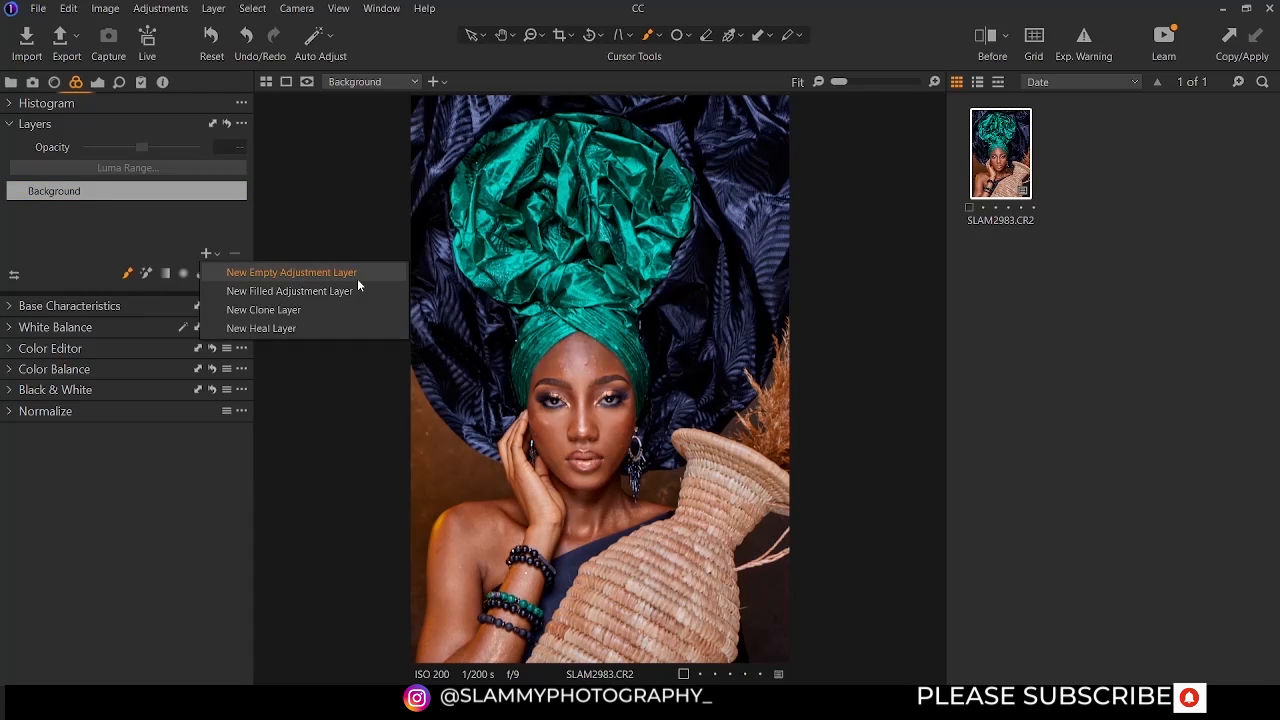
pyautogui.click(250, 280)
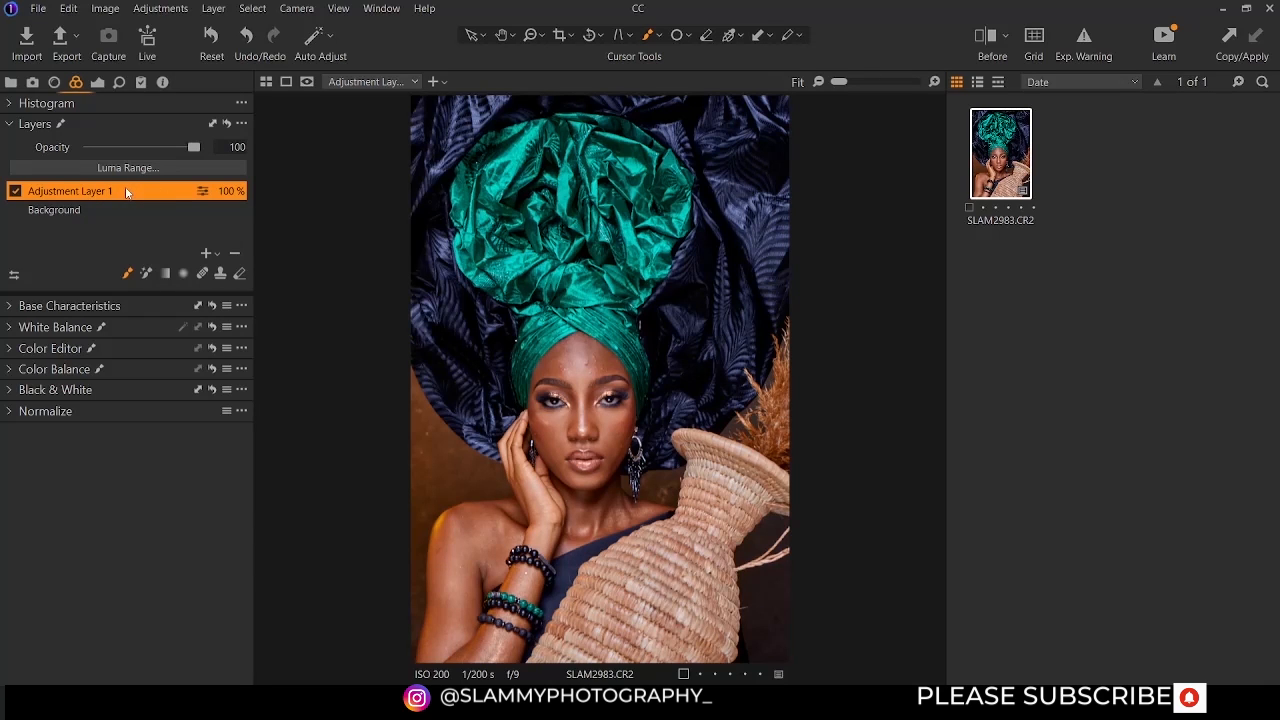
pyautogui.click(12, 331)
pyautogui.moveTo(147, 371)
pyautogui.mouseDown()
pyautogui.moveTo(101, 371)
pyautogui.moveTo(197, 371)
pyautogui.moveTo(130, 373)
pyautogui.mouseUp()
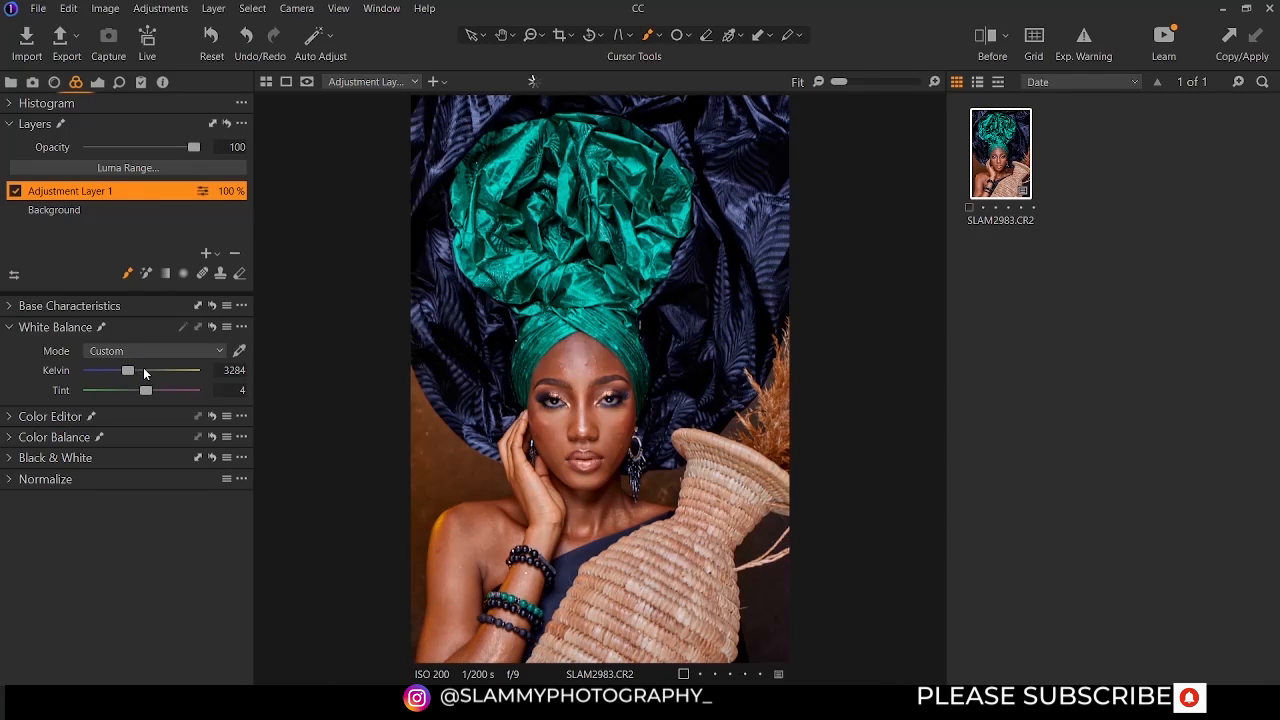
# Rename the new adjustment layer as EMPTY
pyautogui.doubleClick(75, 192)
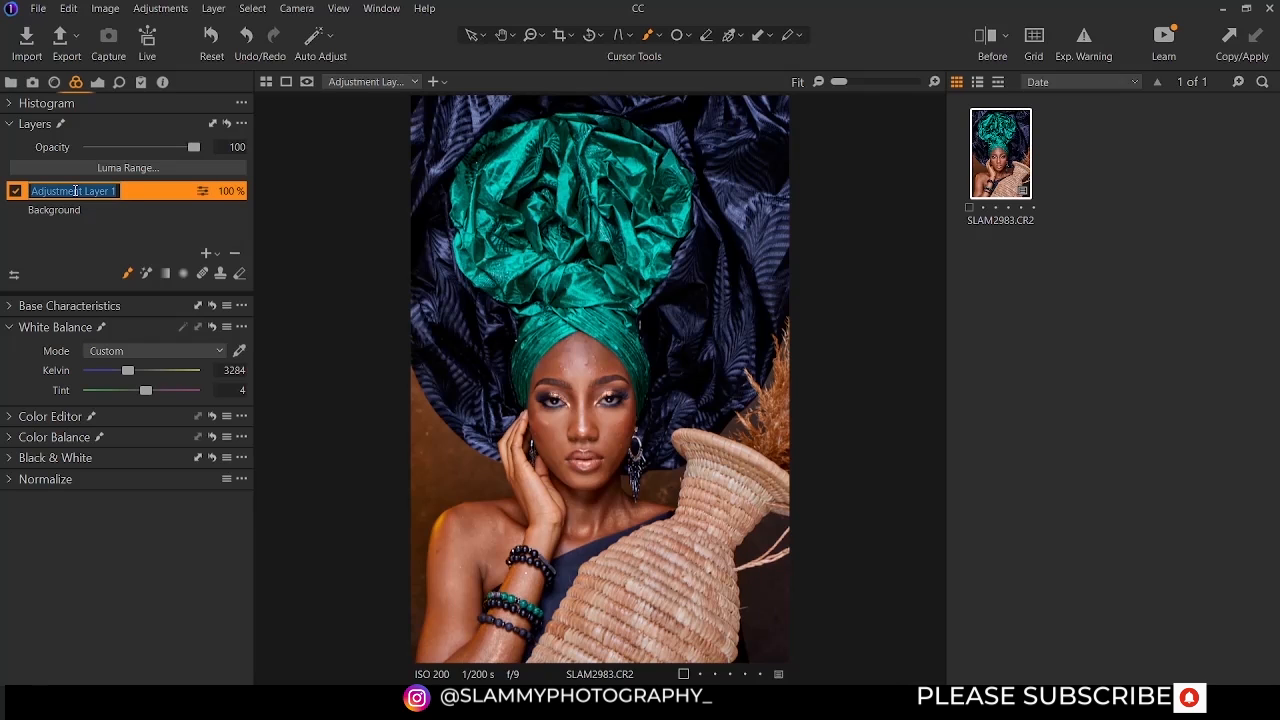
pyautogui.write('EMPTY')
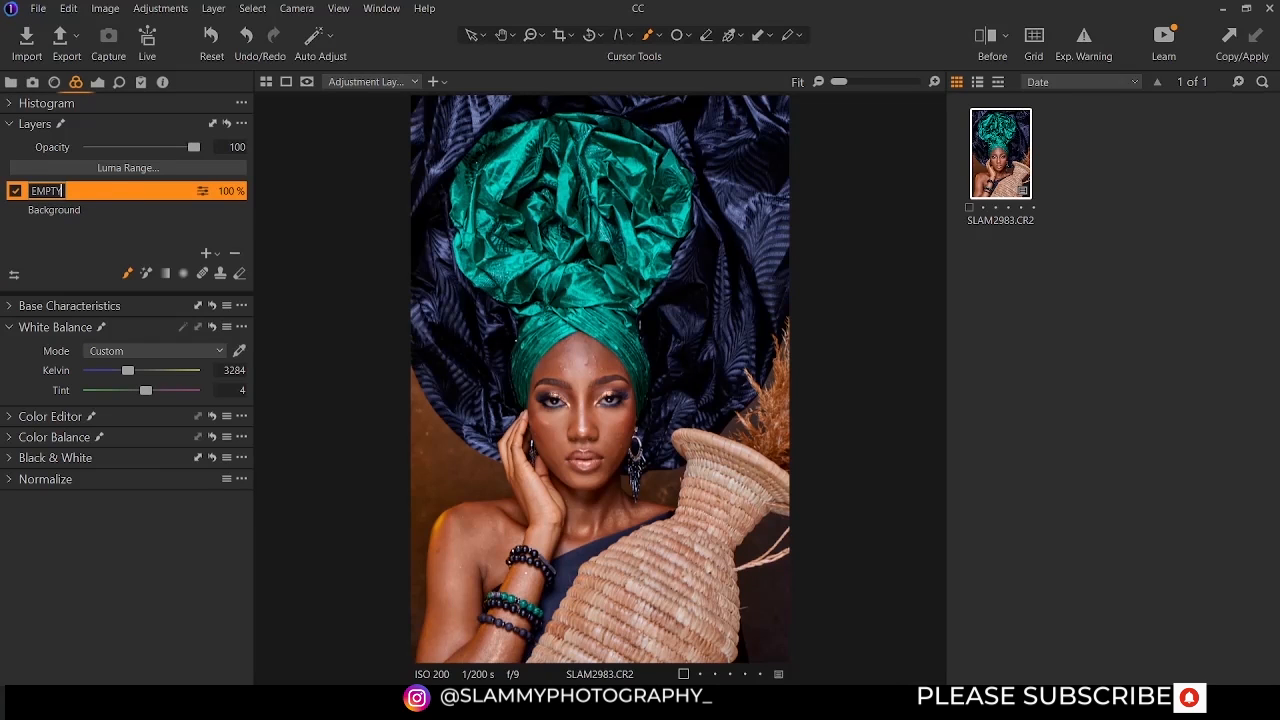
pyautogui.press('Return')
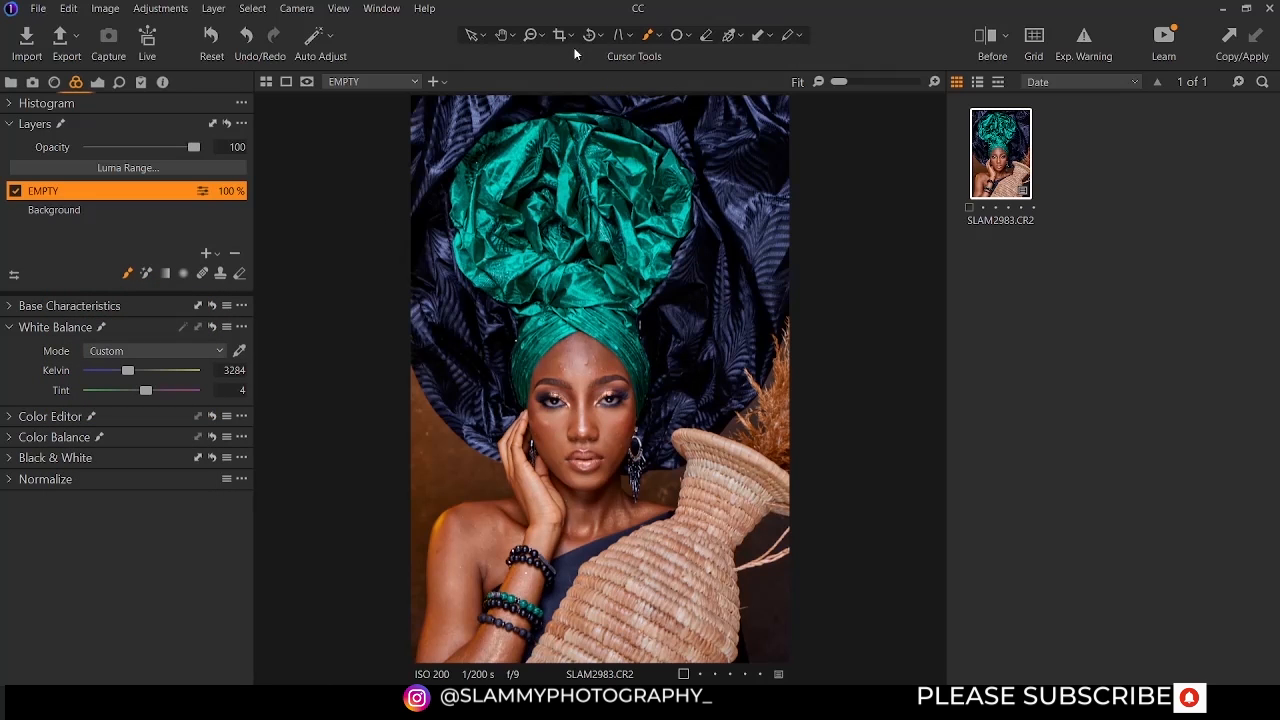
# Choose the Draw Mask brush and paint a small mask area at the centre of the green headwrap
pyautogui.click(660, 37)
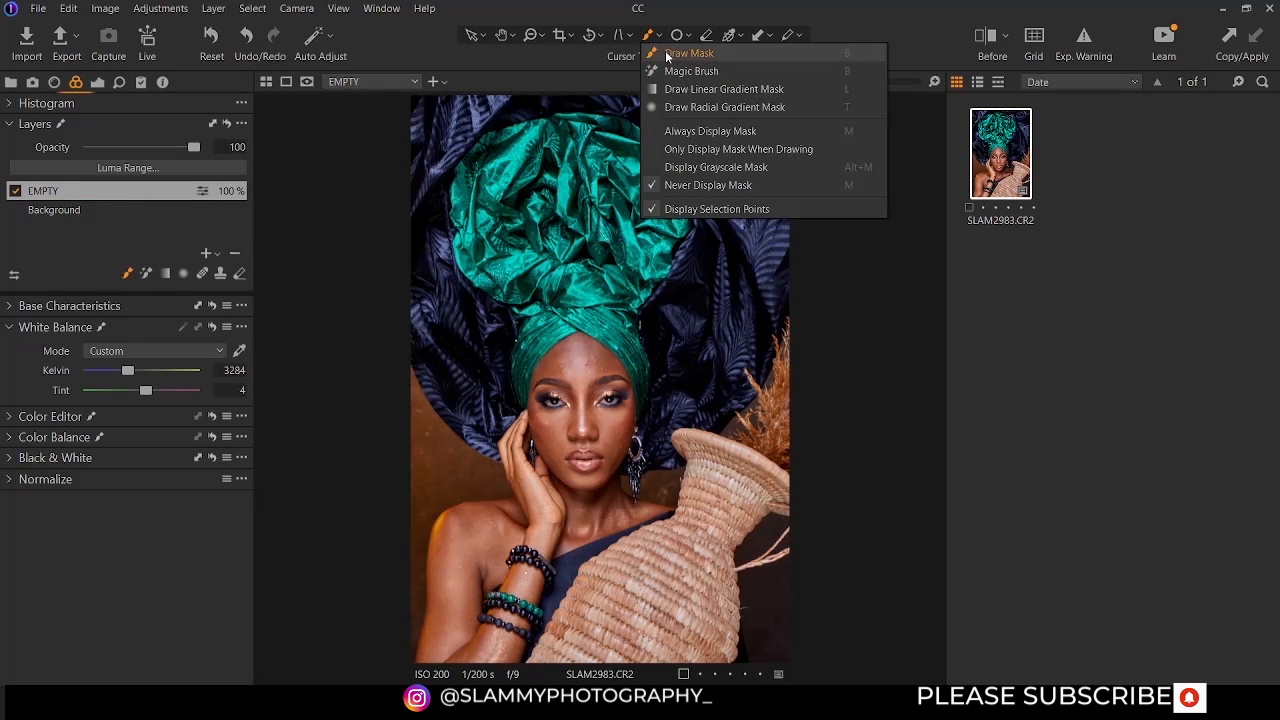
pyautogui.click(650, 50)
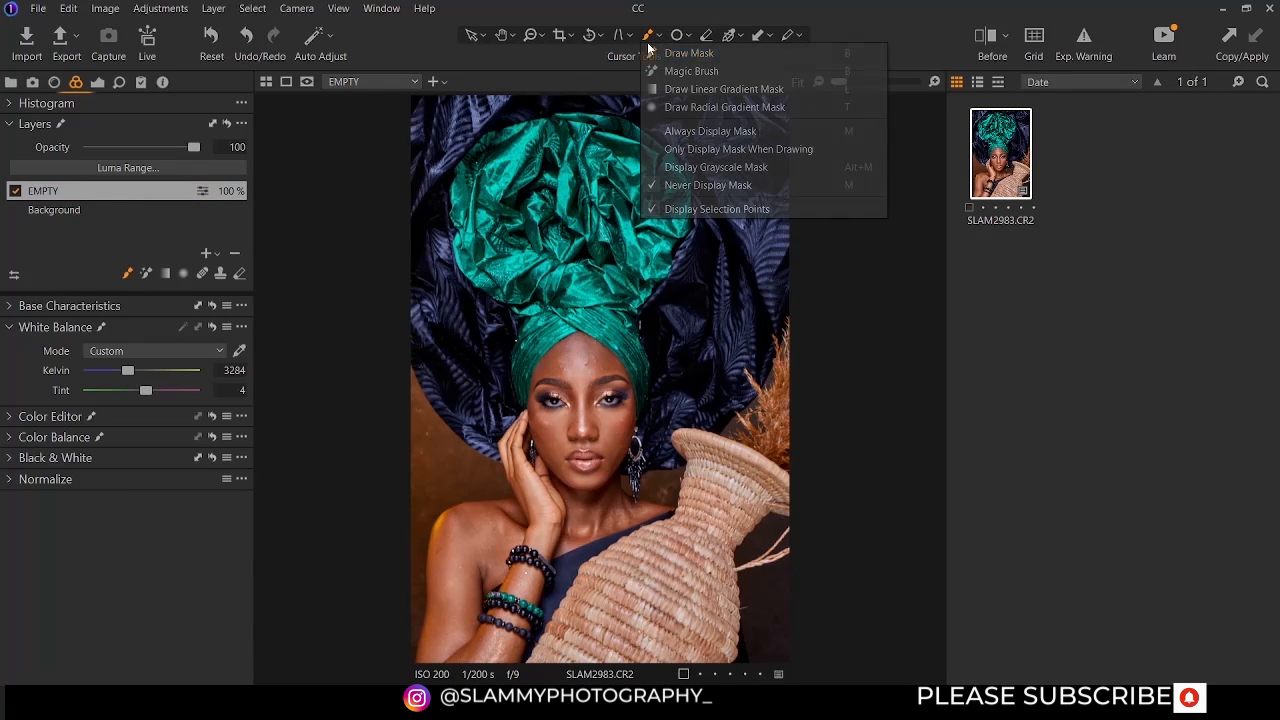
pyautogui.click(131, 274)
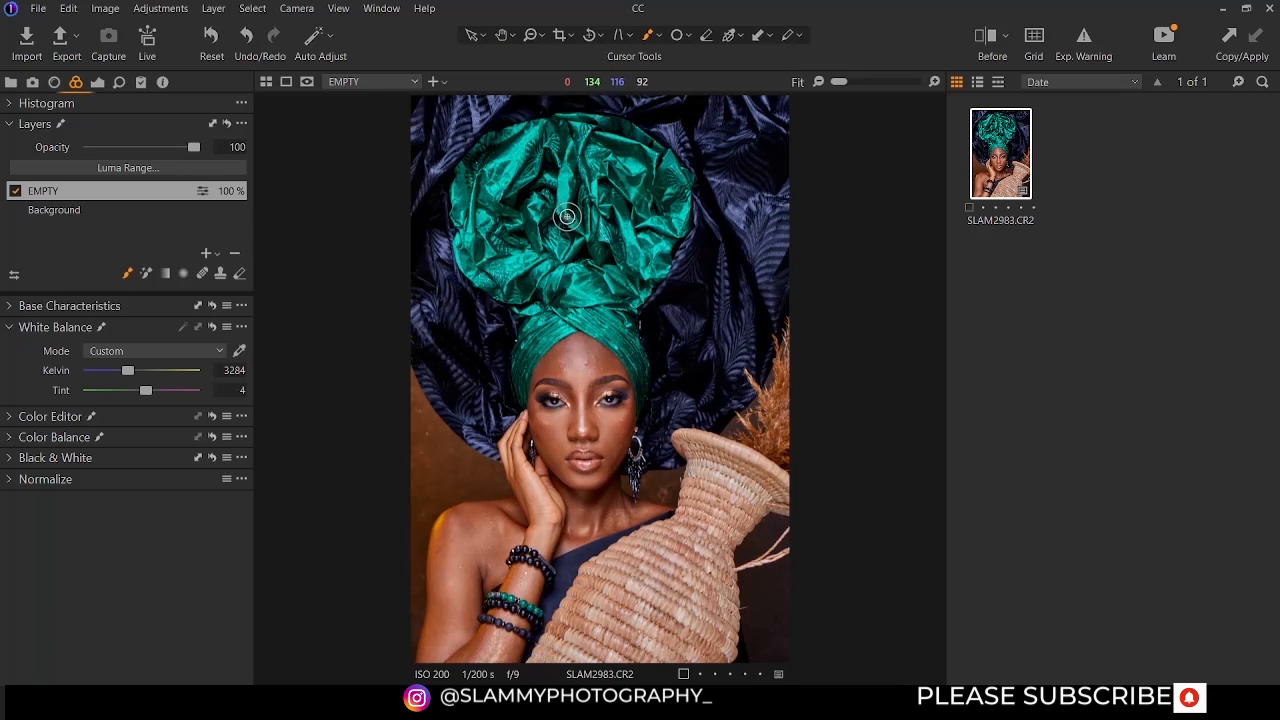
pyautogui.moveTo(556, 222)
pyautogui.mouseDown()
pyautogui.moveTo(552, 184)
pyautogui.moveTo(555, 224)
pyautogui.moveTo(549, 187)
pyautogui.moveTo(566, 198)
pyautogui.moveTo(553, 228)
pyautogui.moveTo(540, 213)
pyautogui.moveTo(555, 185)
pyautogui.moveTo(567, 214)
pyautogui.moveTo(568, 183)
pyautogui.moveTo(572, 213)
pyautogui.mouseUp()
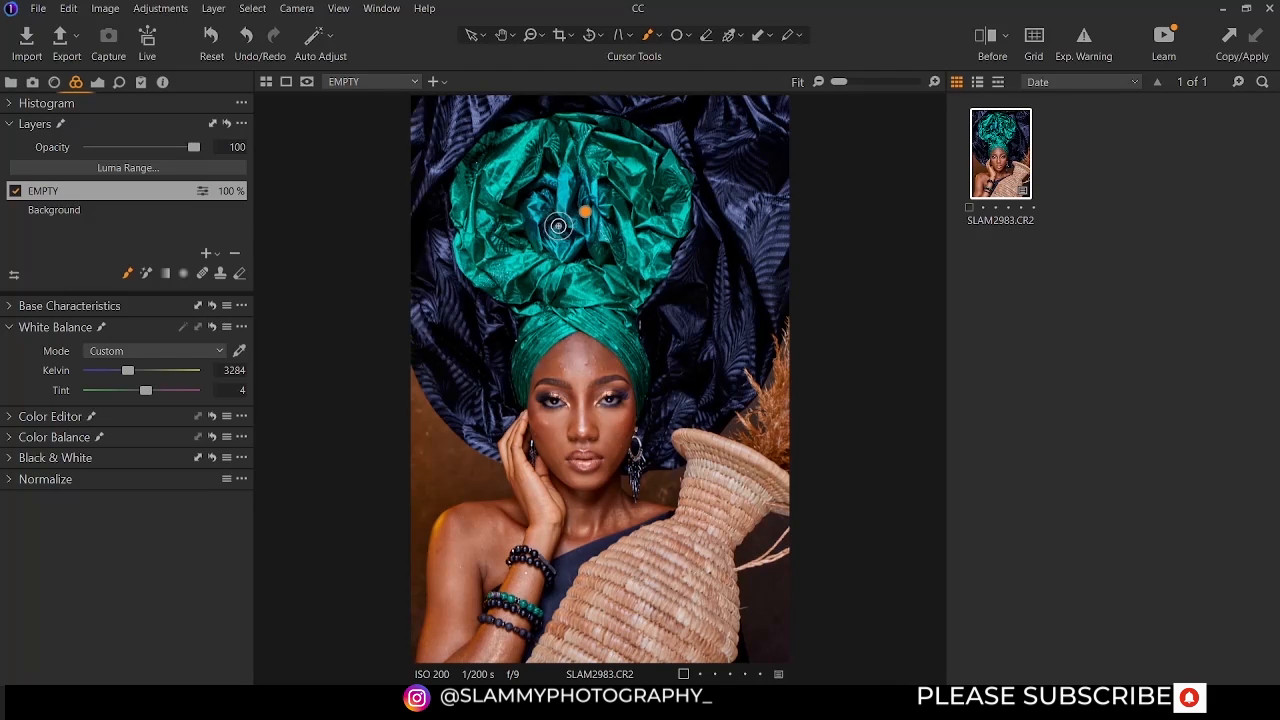
# Set the adjustment brush to size 440 and hardness 0, trying opacity and flow at 1 before restoring them to 100 and 50
pyautogui.rightClick(558, 181)
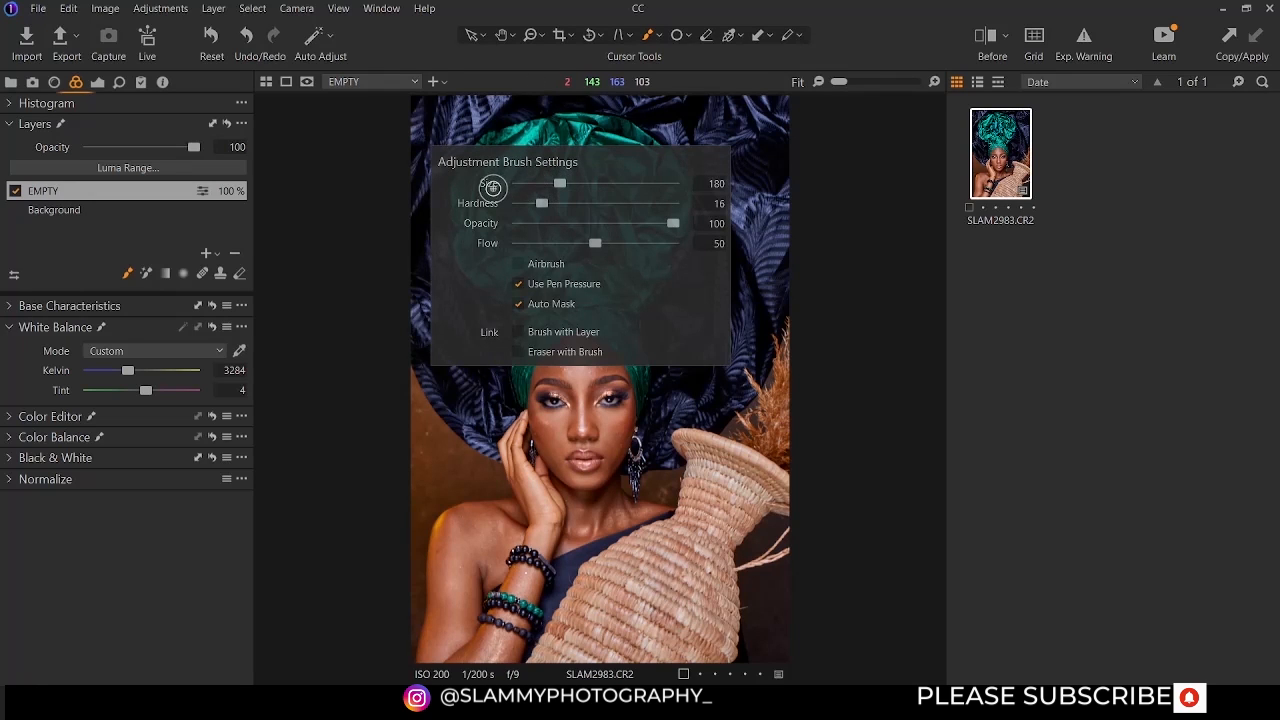
pyautogui.moveTo(560, 183)
pyautogui.mouseDown()
pyautogui.moveTo(600, 186)
pyautogui.moveTo(574, 199)
pyautogui.moveTo(589, 204)
pyautogui.moveTo(689, 216)
pyautogui.moveTo(673, 200)
pyautogui.moveTo(377, 206)
pyautogui.moveTo(747, 211)
pyautogui.moveTo(529, 218)
pyautogui.mouseUp()
pyautogui.moveTo(529, 218); pyautogui.dragTo(453, 224)
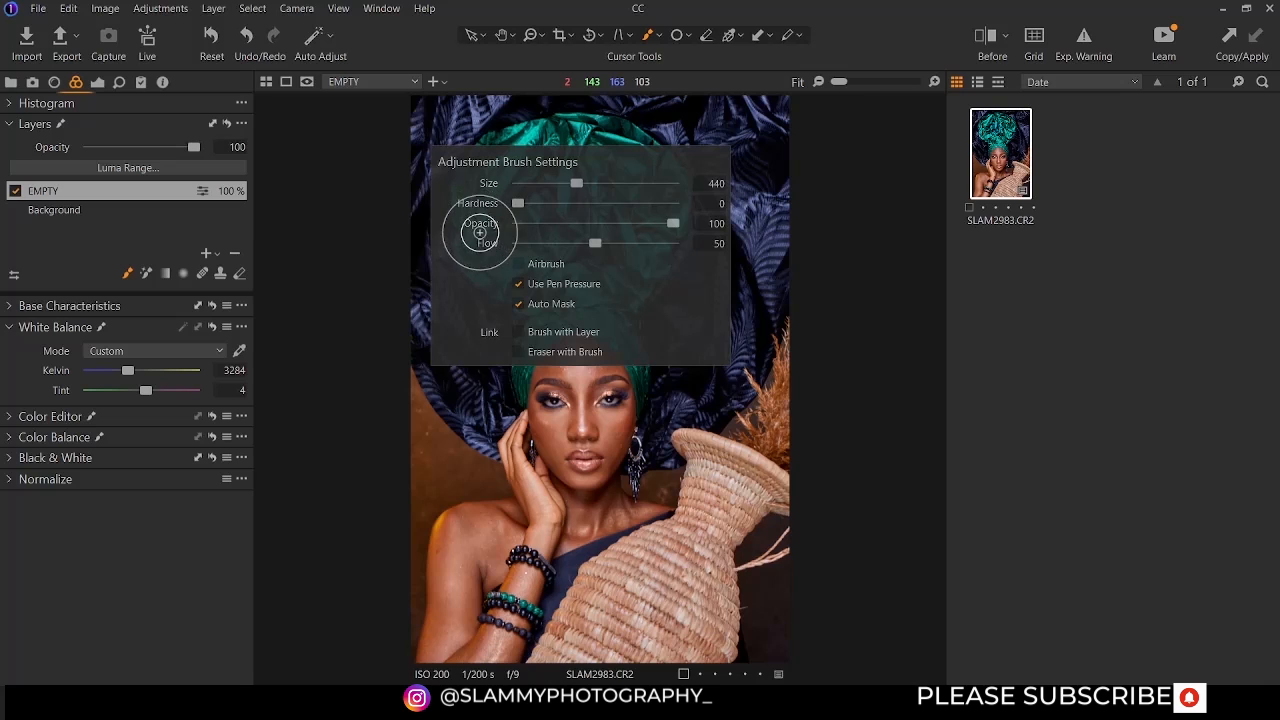
pyautogui.moveTo(675, 223); pyautogui.dragTo(506, 234)
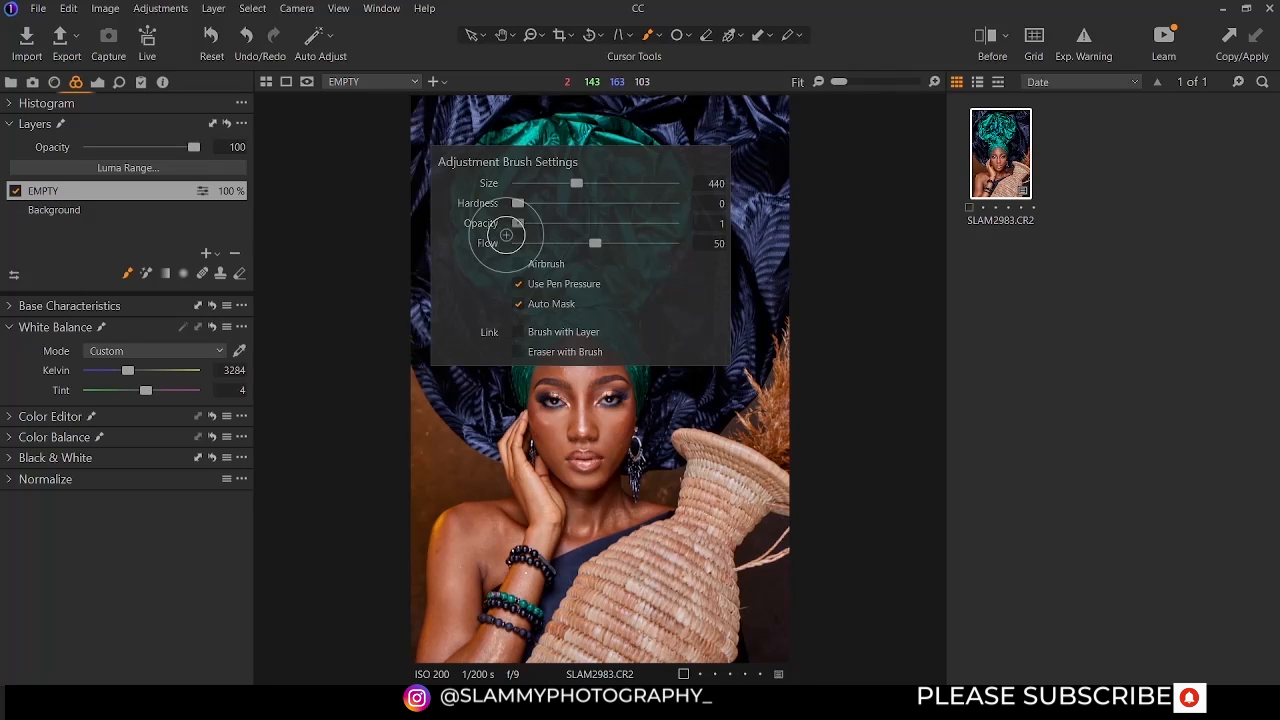
pyautogui.moveTo(506, 234); pyautogui.dragTo(749, 229)
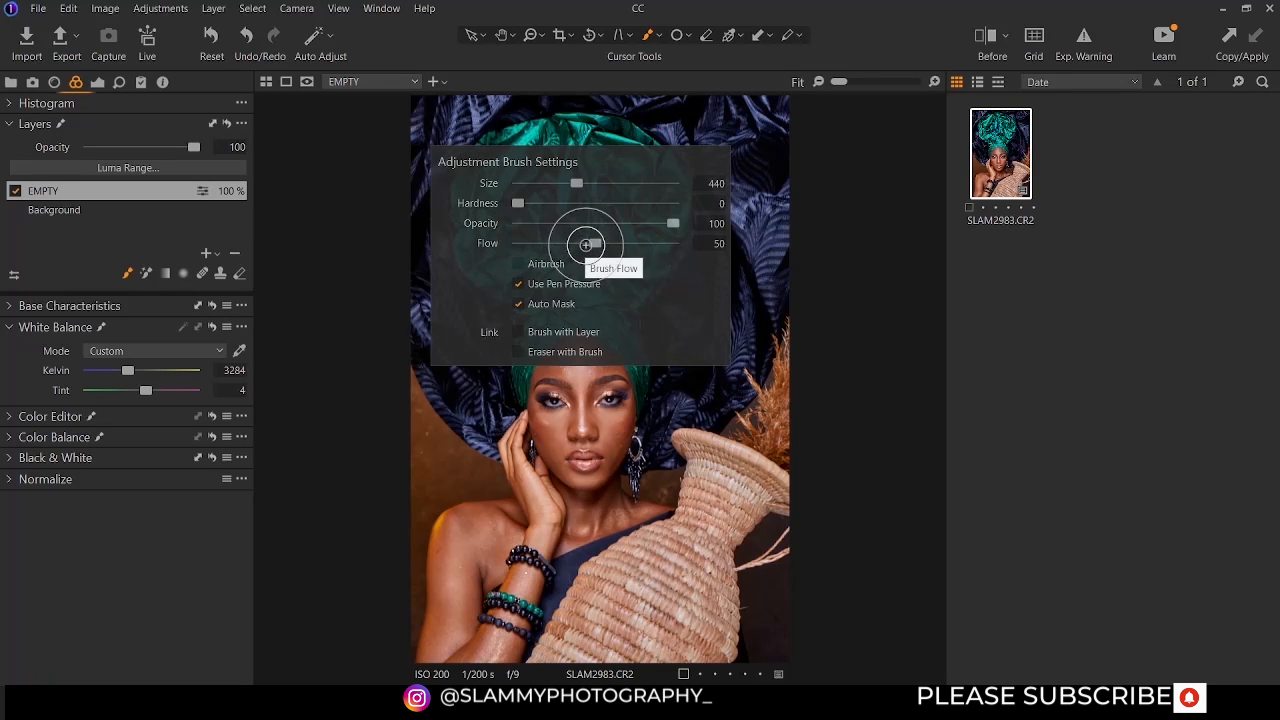
pyautogui.moveTo(592, 243); pyautogui.dragTo(482, 251)
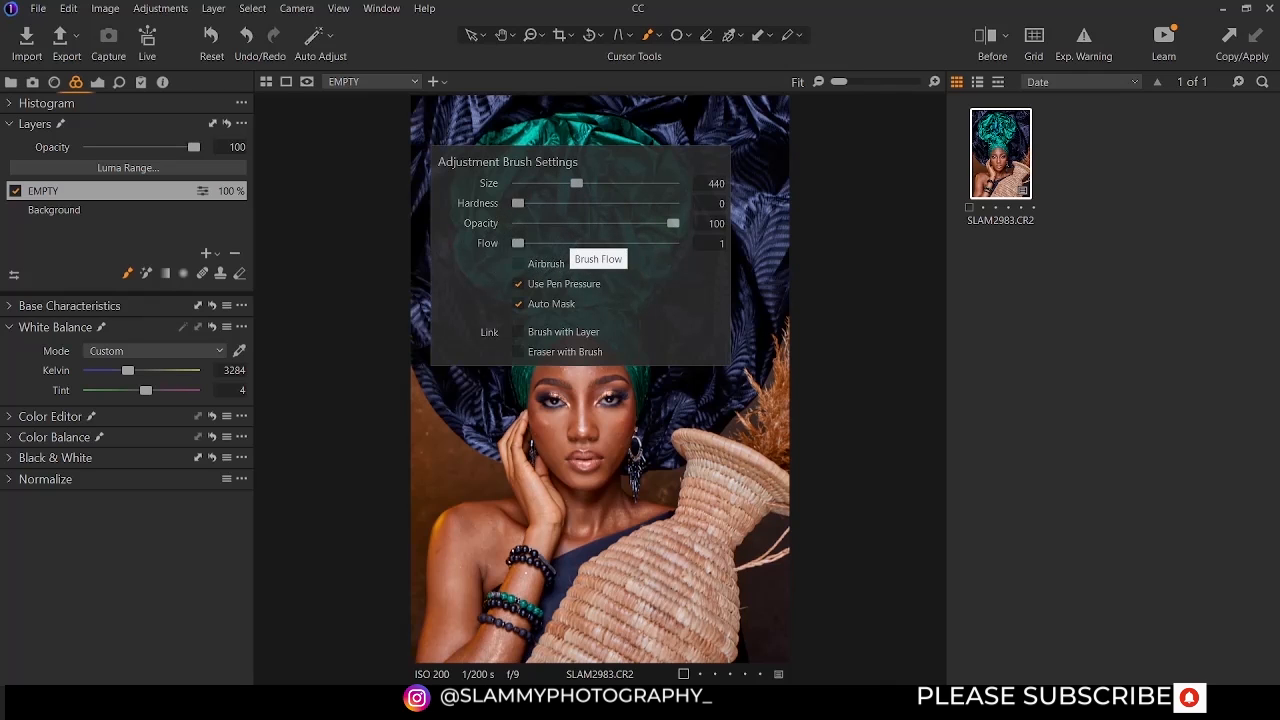
pyautogui.moveTo(517, 243); pyautogui.dragTo(596, 243)
pyautogui.rightClick(597, 174)
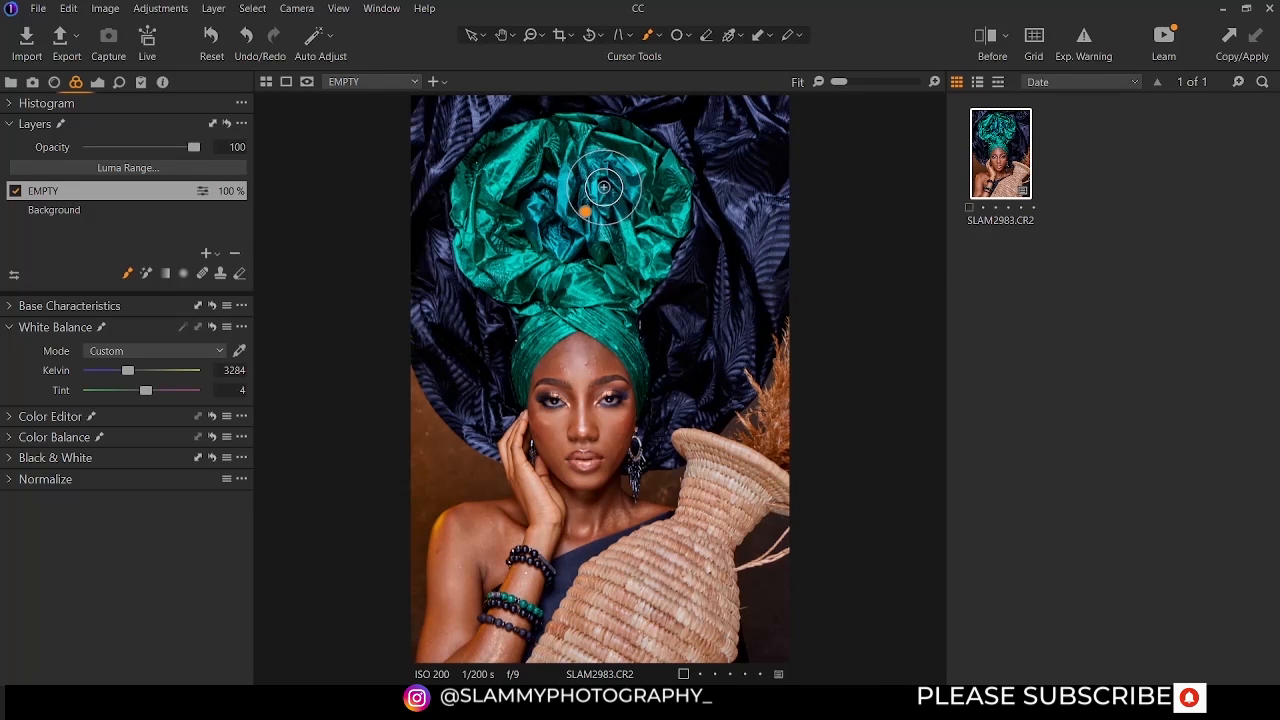
# Lower the brush flow to 33 and paint the mask across the large round part of the headwrap
pyautogui.rightClick(596, 194)
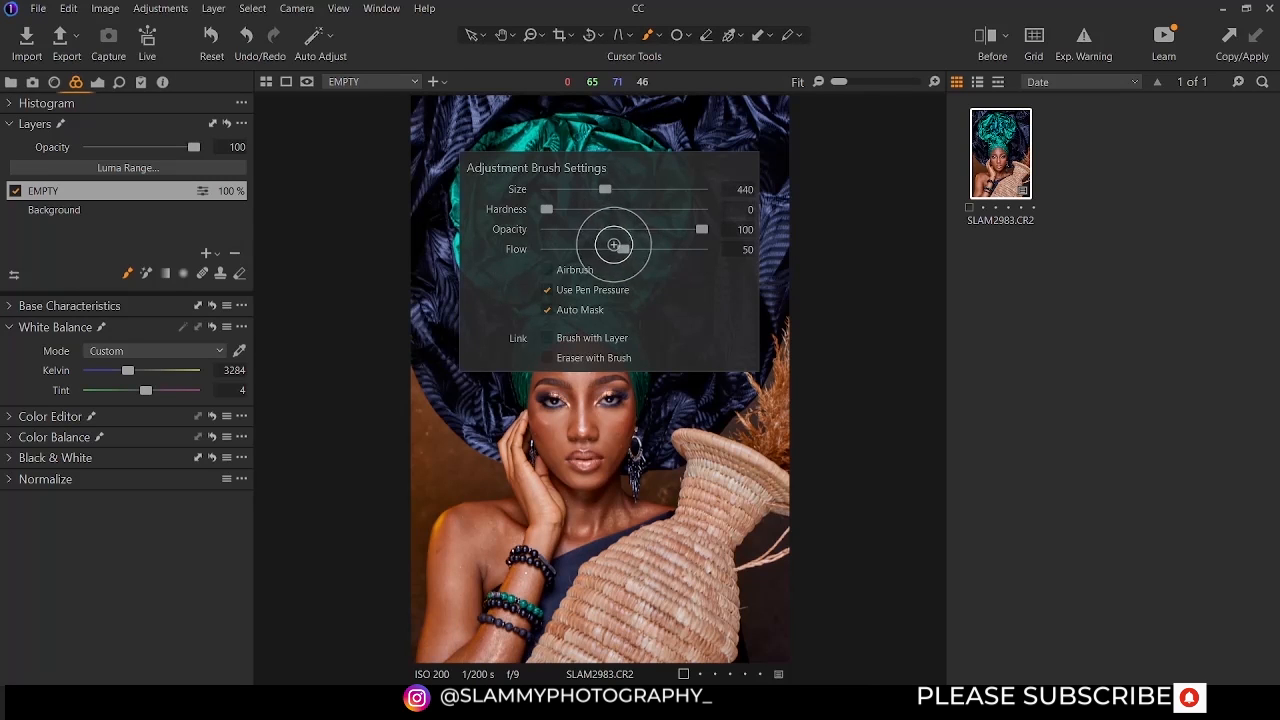
pyautogui.moveTo(625, 248); pyautogui.dragTo(597, 248)
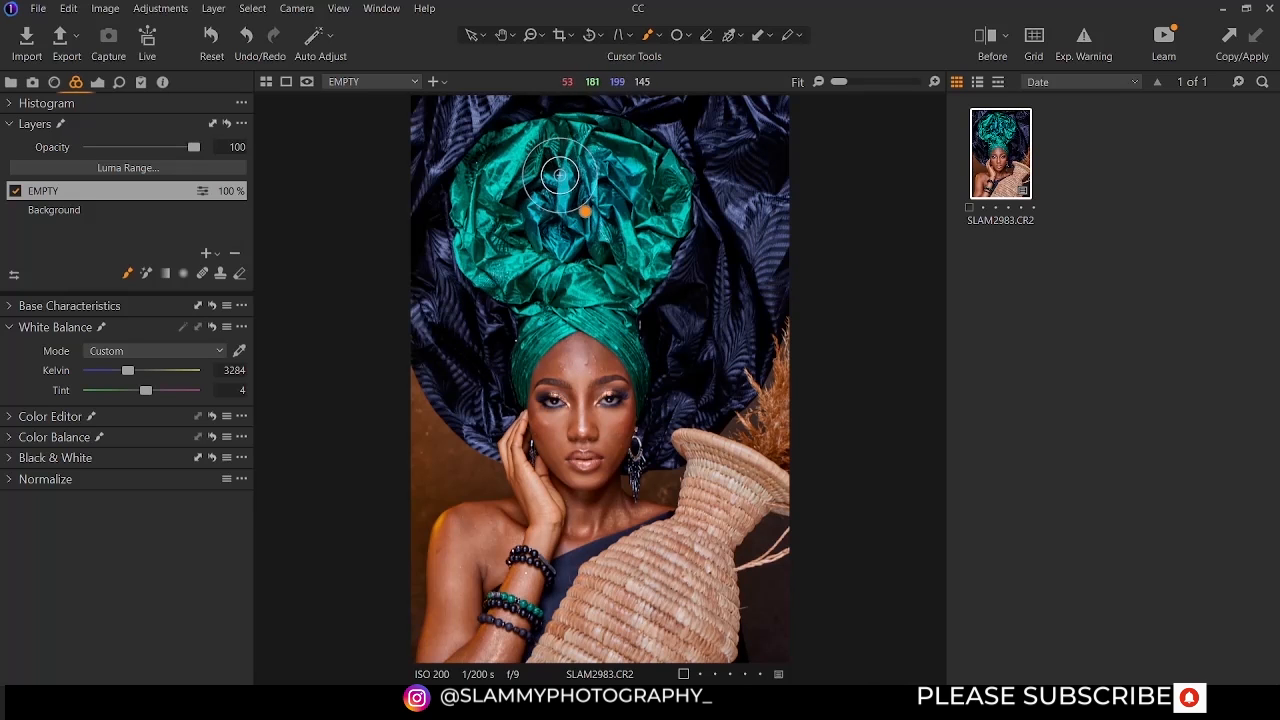
pyautogui.rightClick(559, 171)
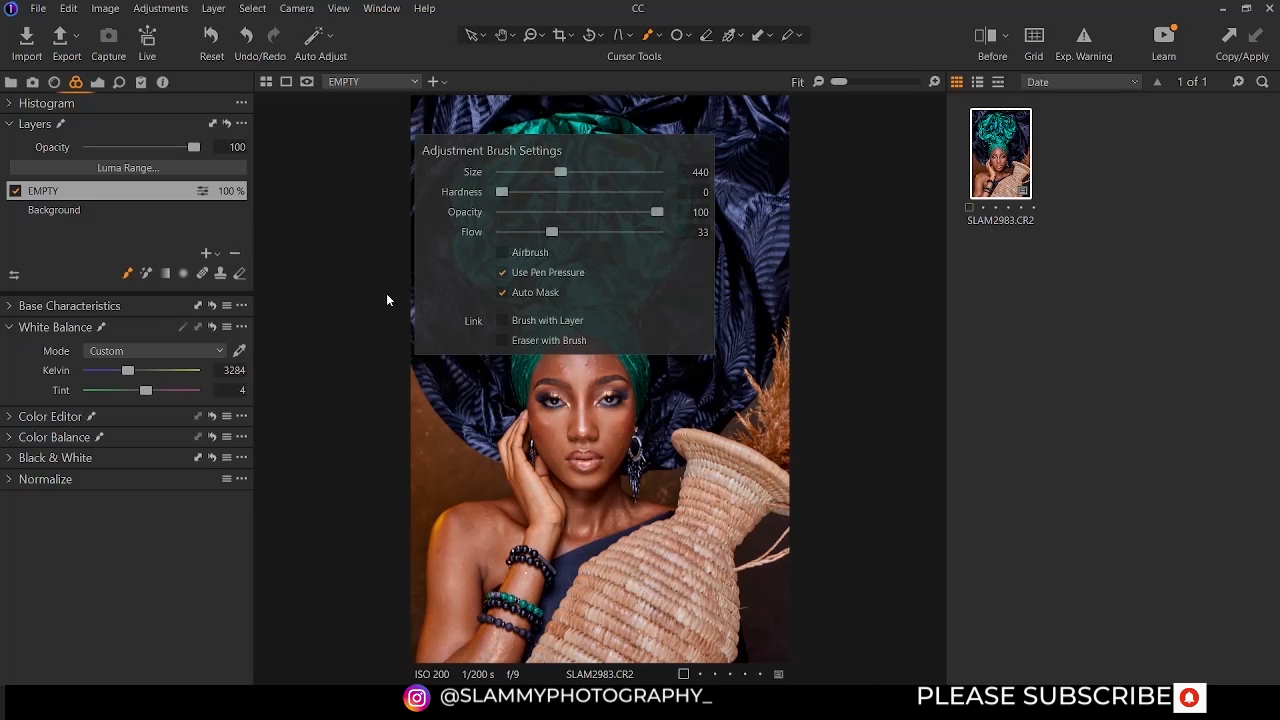
pyautogui.rightClick(549, 207)
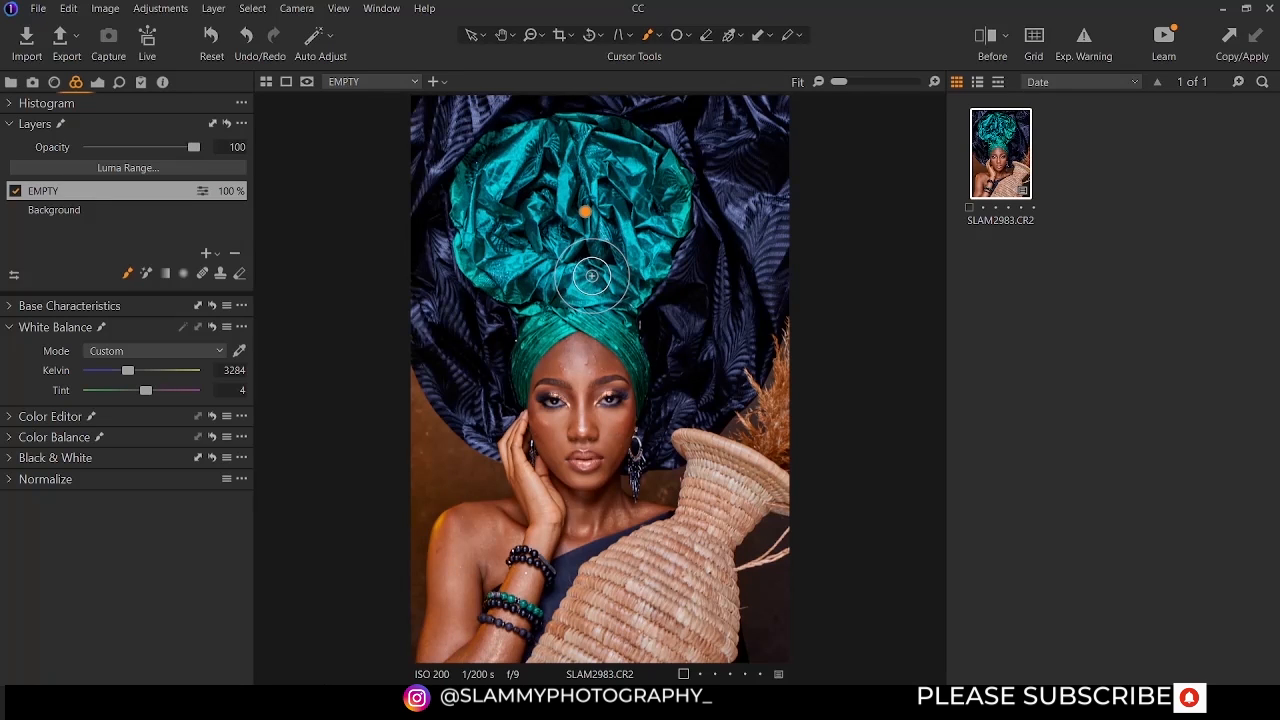
# Refine the headwrap's mask at 25% zoom with Auto Mask off and brush size 278, raising the brush flow
pyautogui.click(543, 36)
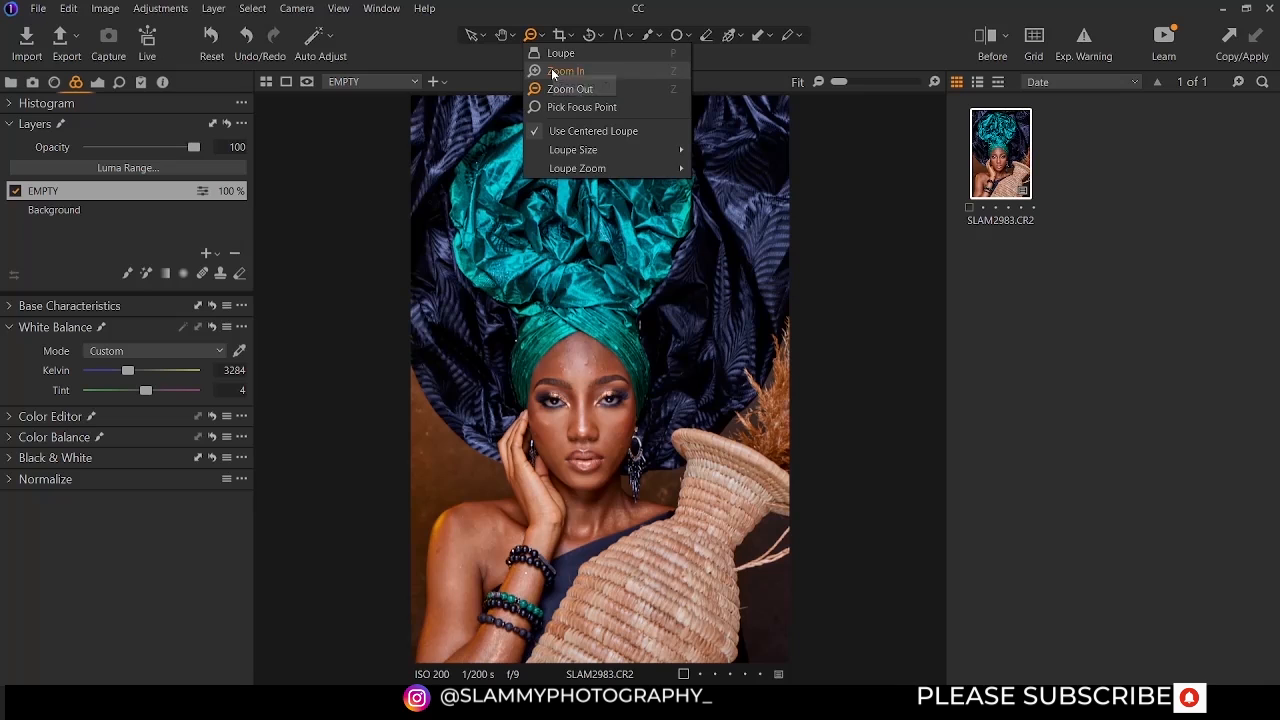
pyautogui.click(555, 72)
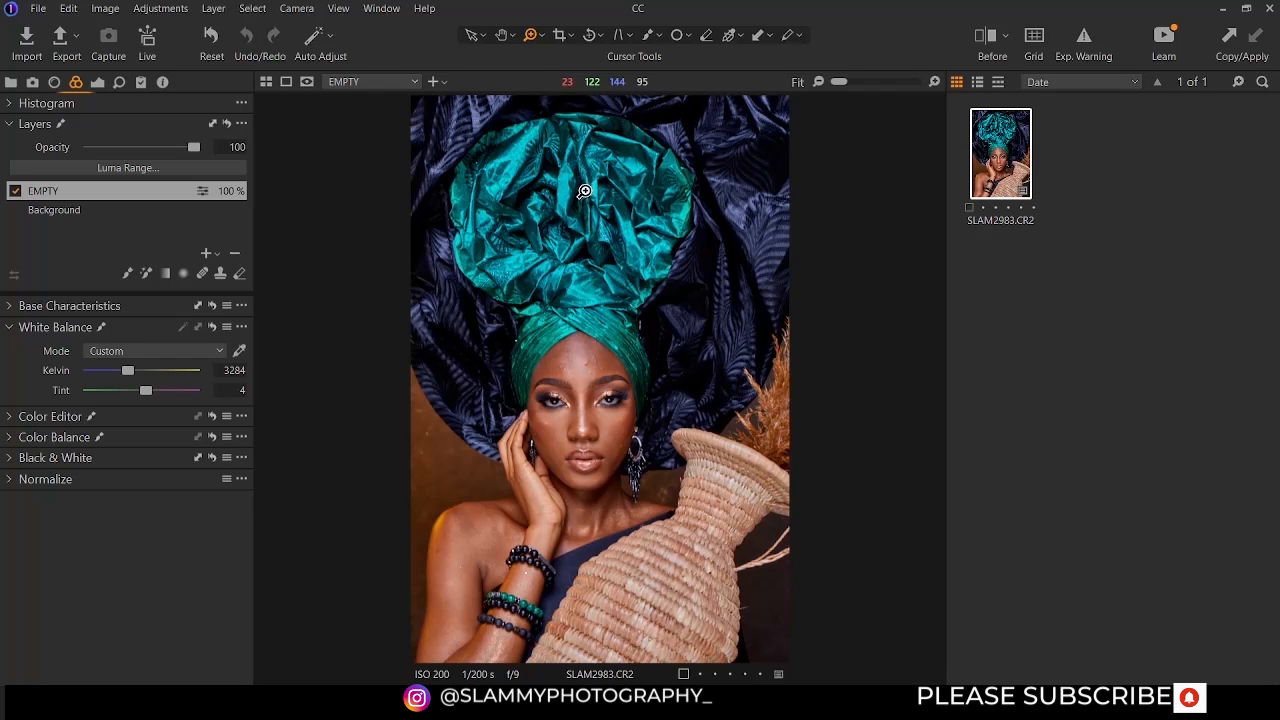
pyautogui.click(585, 191)
pyautogui.click(585, 191)
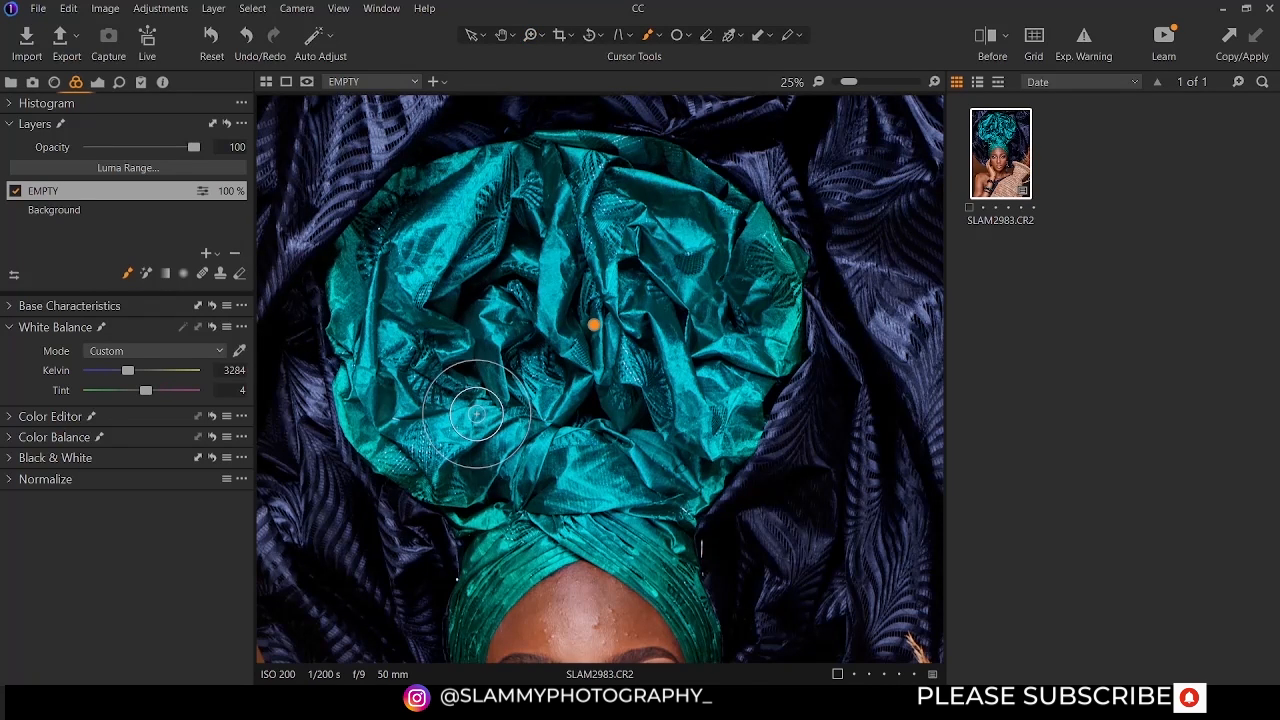
pyautogui.rightClick(508, 296)
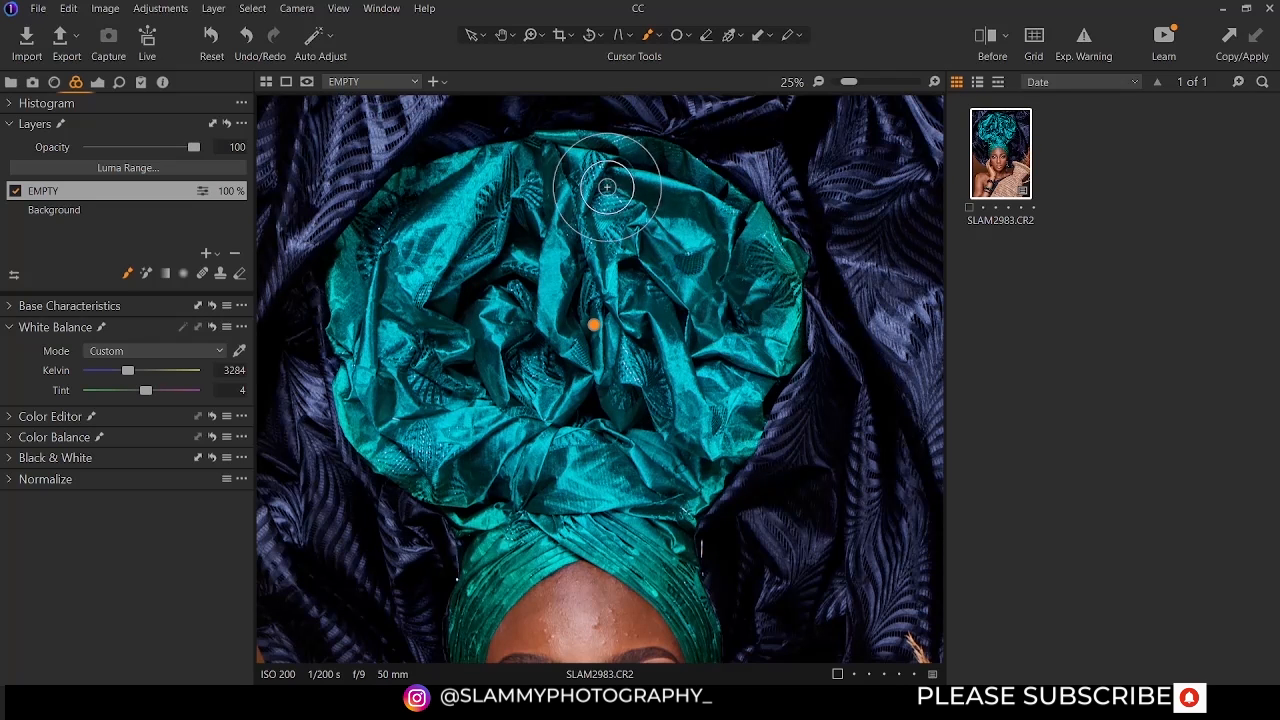
pyautogui.rightClick(568, 275)
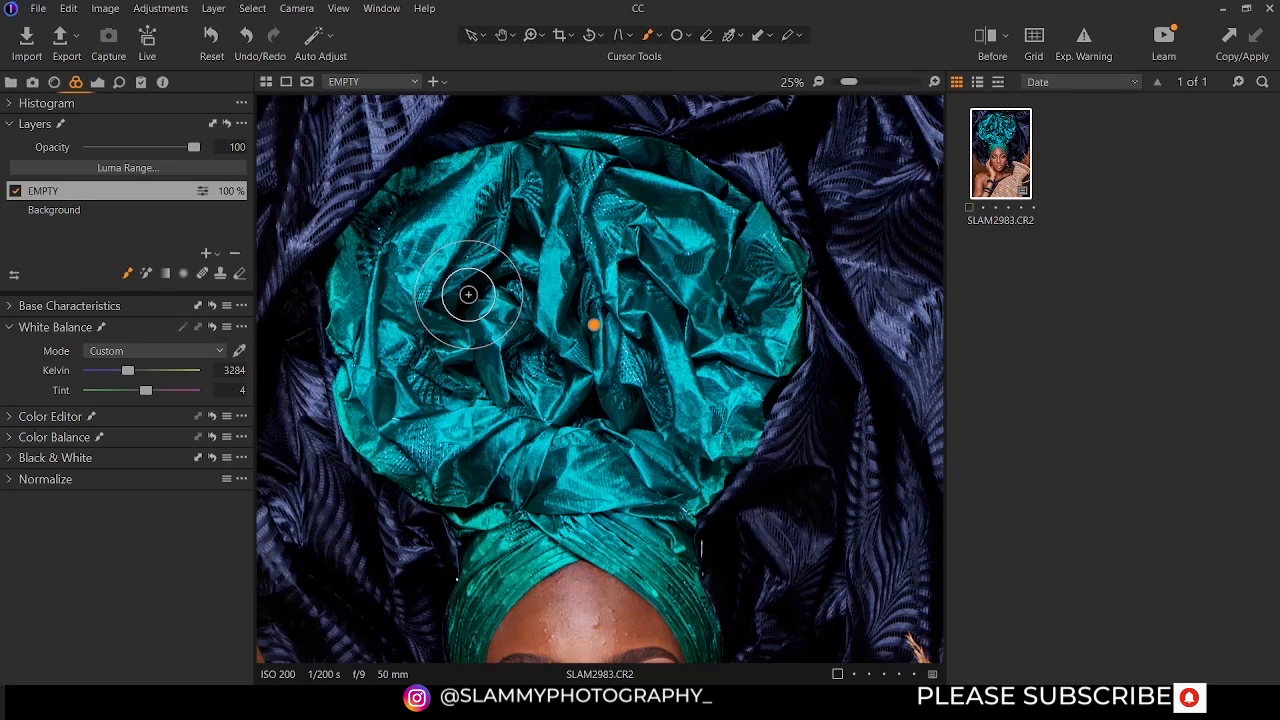
pyautogui.rightClick(491, 257)
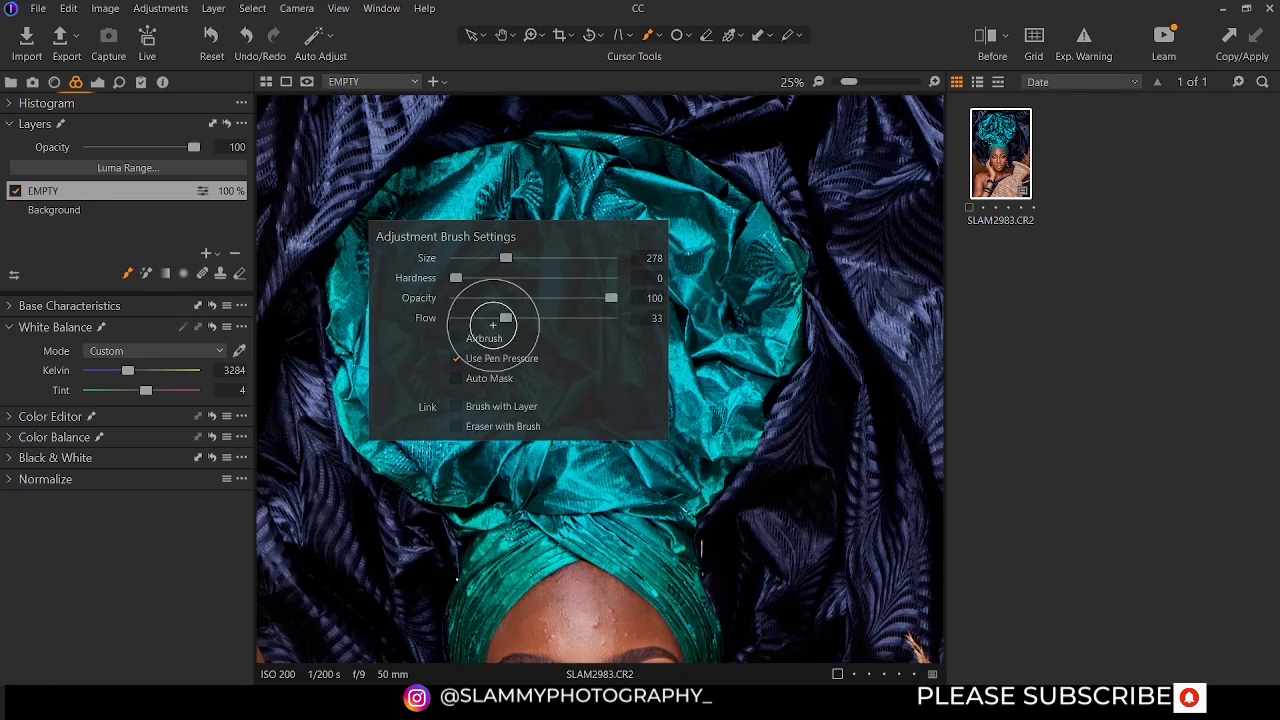
pyautogui.moveTo(506, 317); pyautogui.dragTo(549, 317)
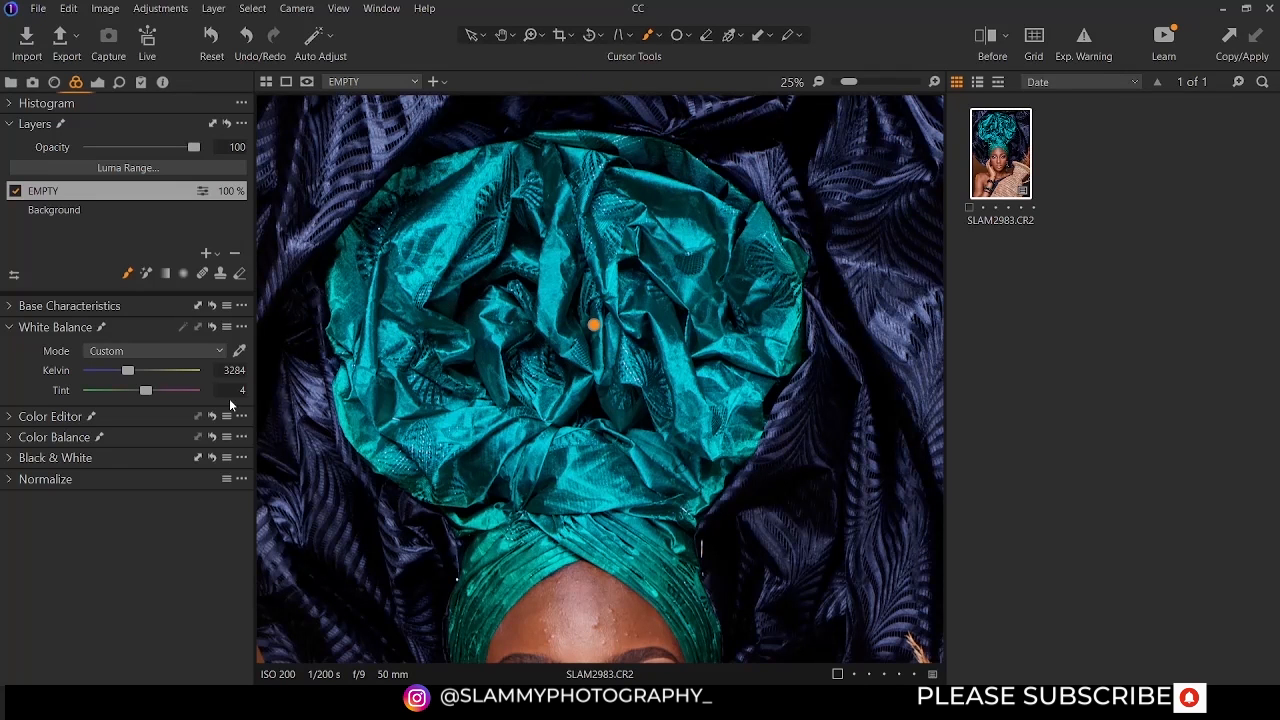
# Try the layer's white balance at 14000 Kelvin before setting it to 3902, and have the mask always displayed
pyautogui.click(199, 372)
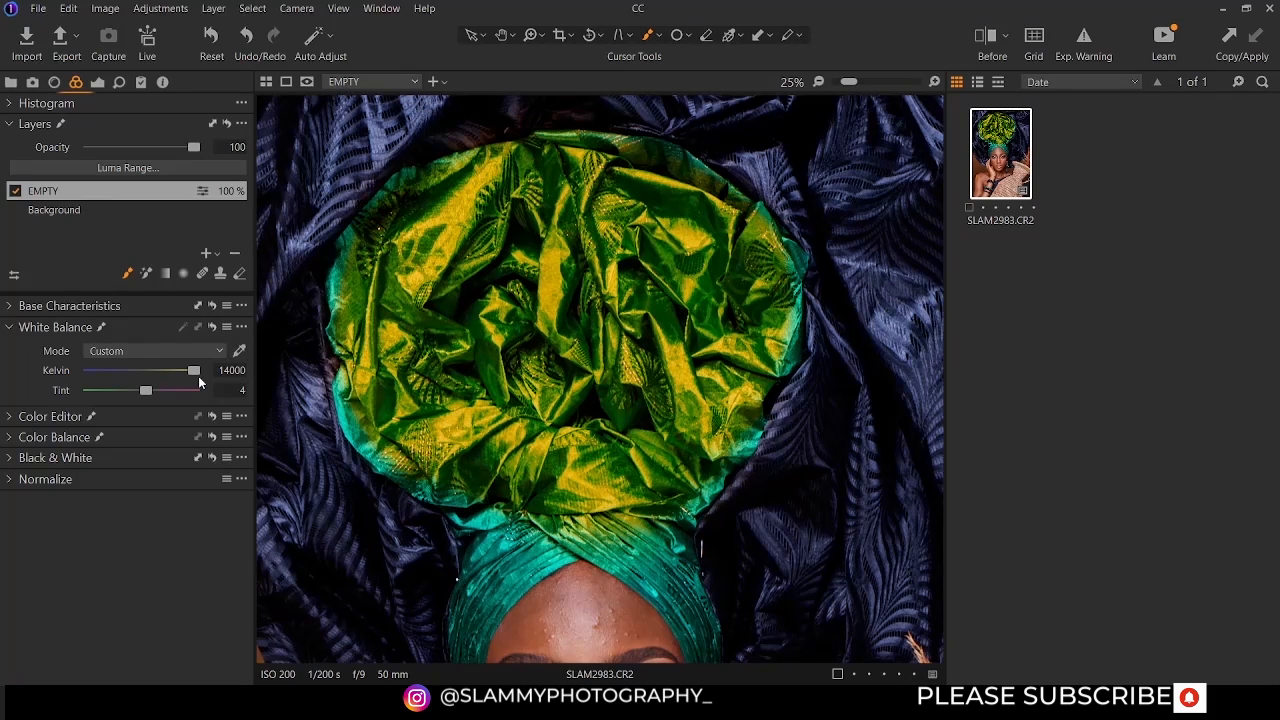
pyautogui.moveTo(149, 378); pyautogui.dragTo(146, 380)
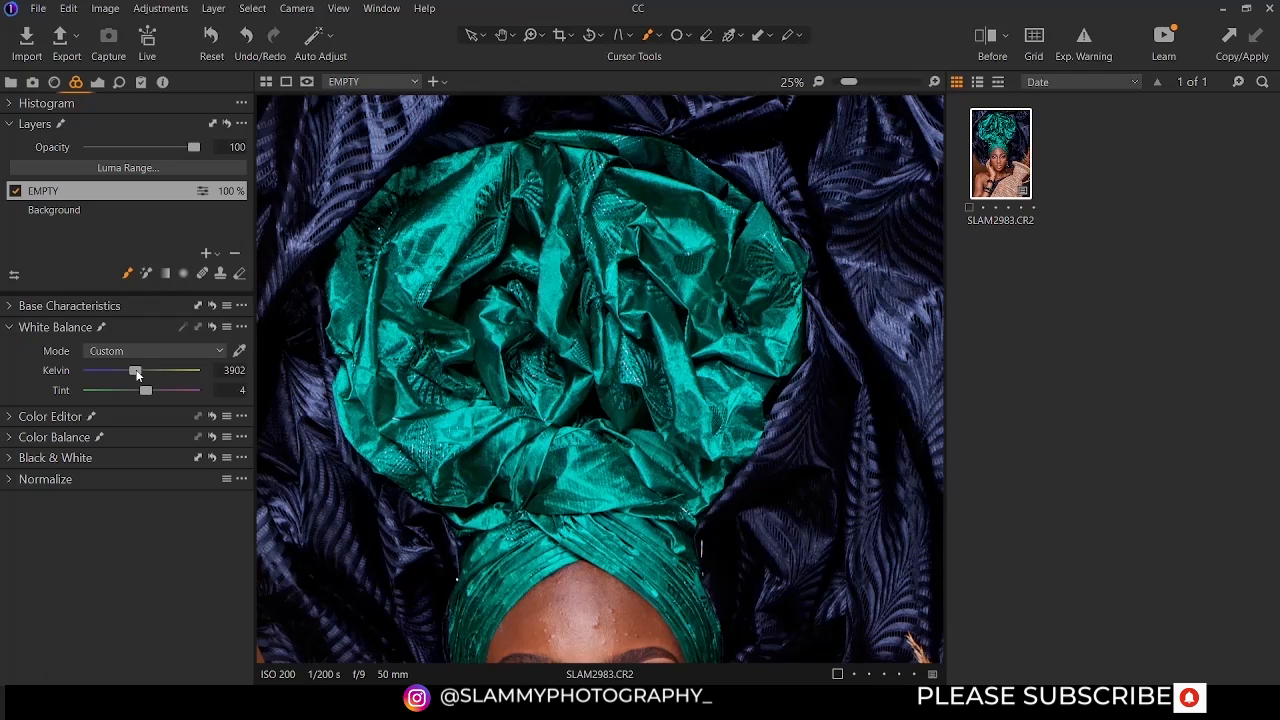
pyautogui.click(212, 8)
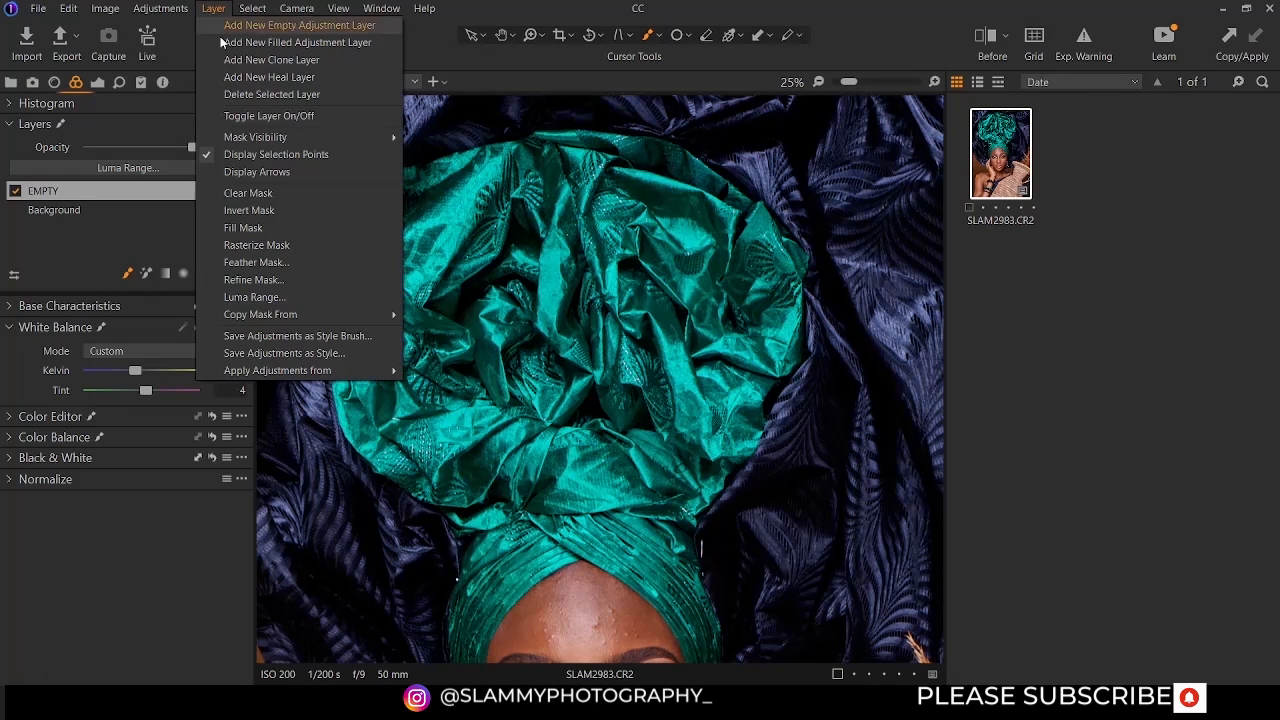
pyautogui.moveTo(307, 138)
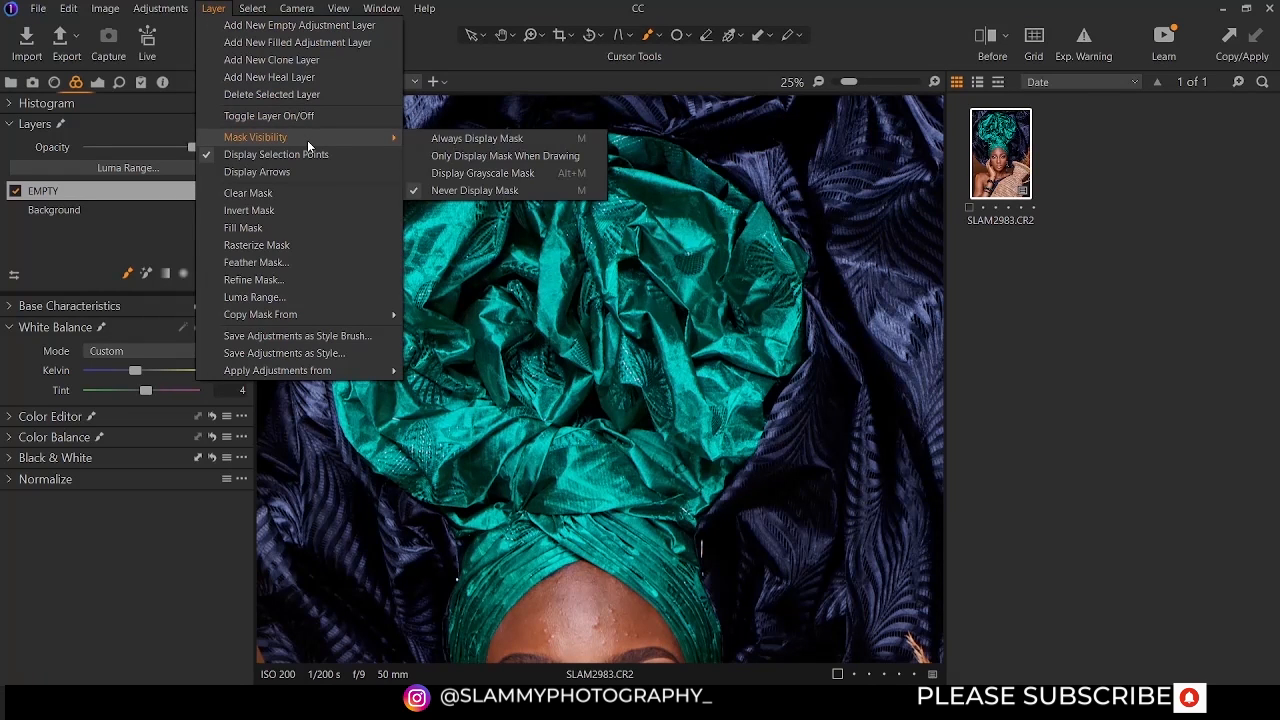
pyautogui.click(446, 139)
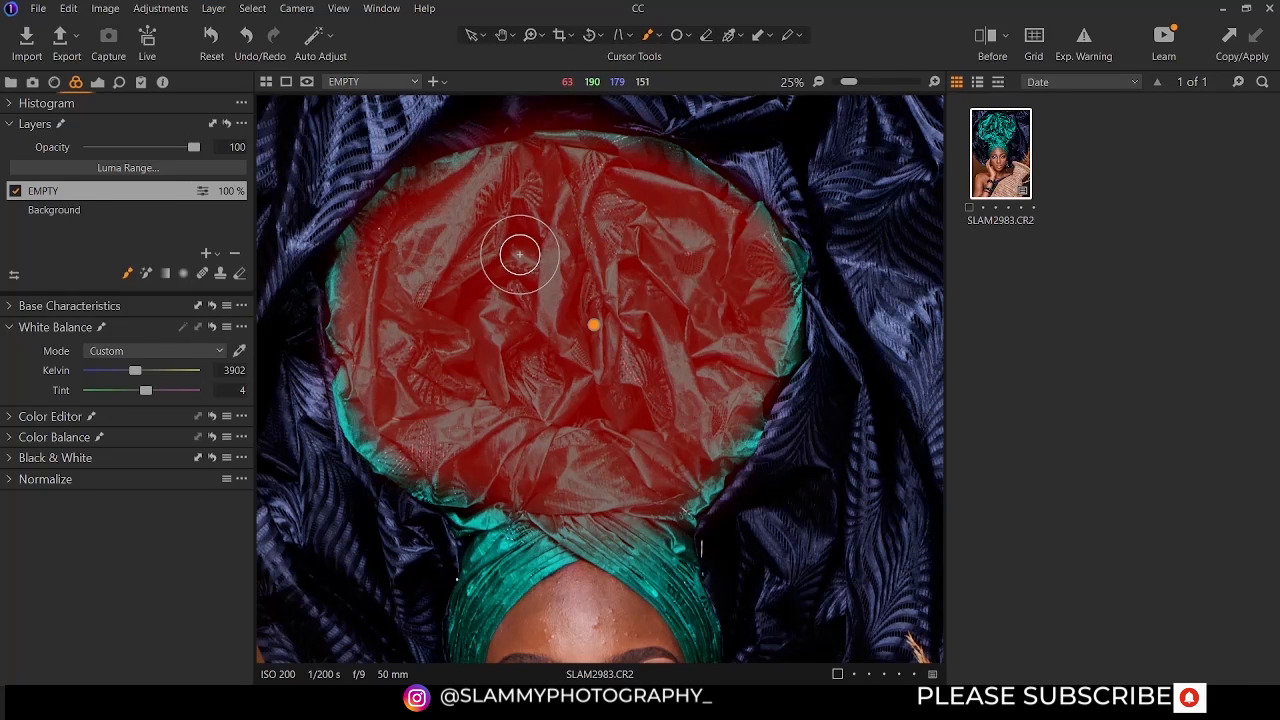
# Paint the mask with a smaller brush over the lower headwrap around the forehead, with the whole portrait in view
pyautogui.hotkey('ctrl', '0')
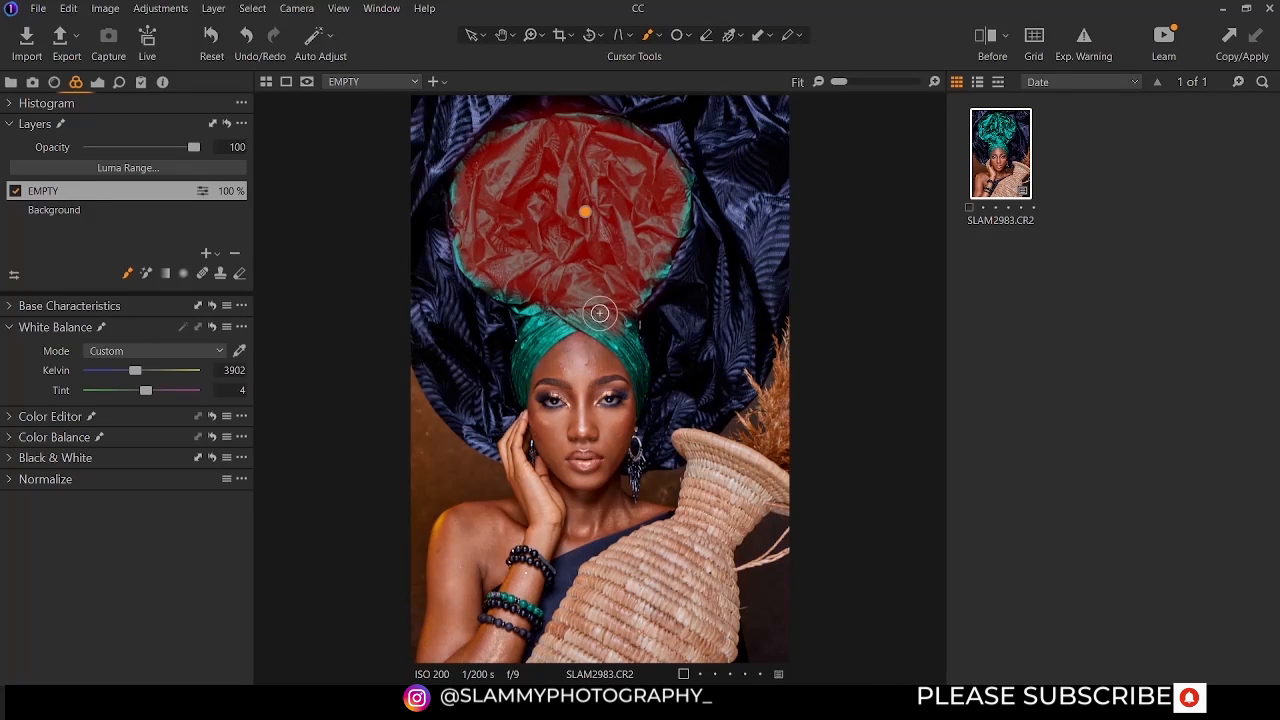
pyautogui.rightClick(556, 251)
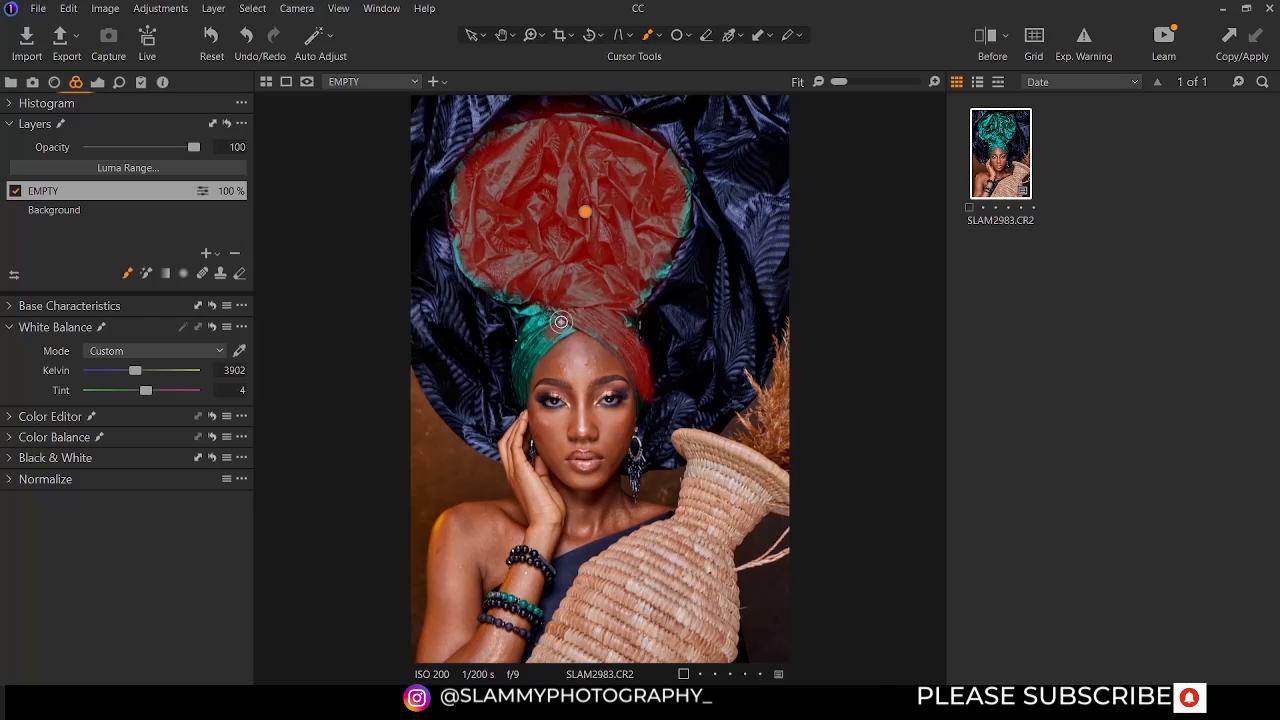
pyautogui.moveTo(540, 309); pyautogui.dragTo(522, 394)
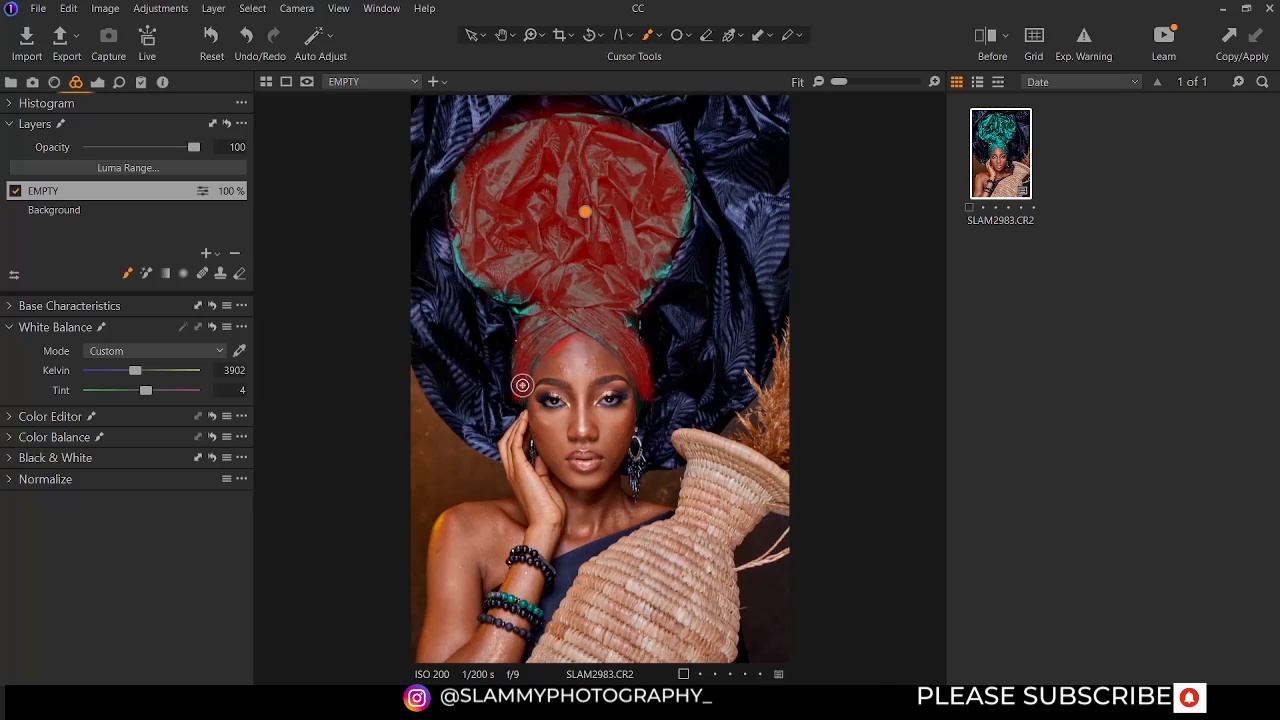
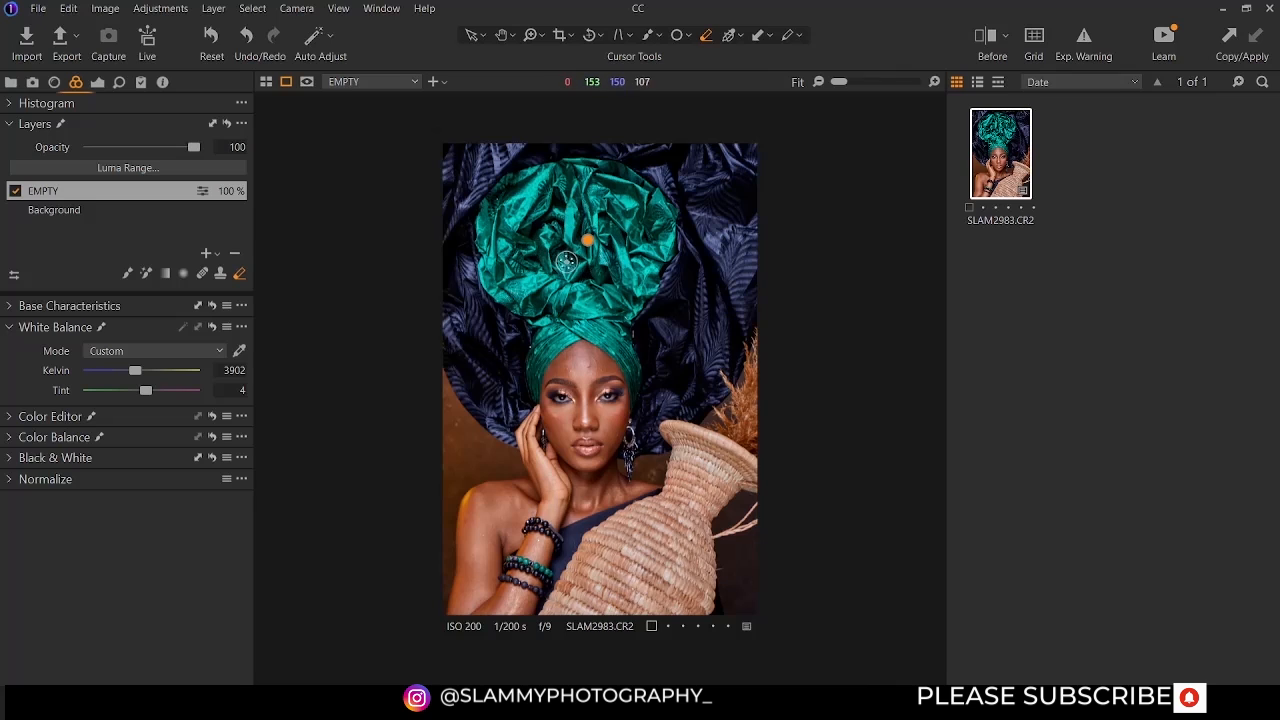
# Set the EMPTY layer's white balance to 7966 Kelvin with tint 14.8, and its green hue in the Color Editor to 30
pyautogui.moveTo(135, 370); pyautogui.dragTo(157, 391)
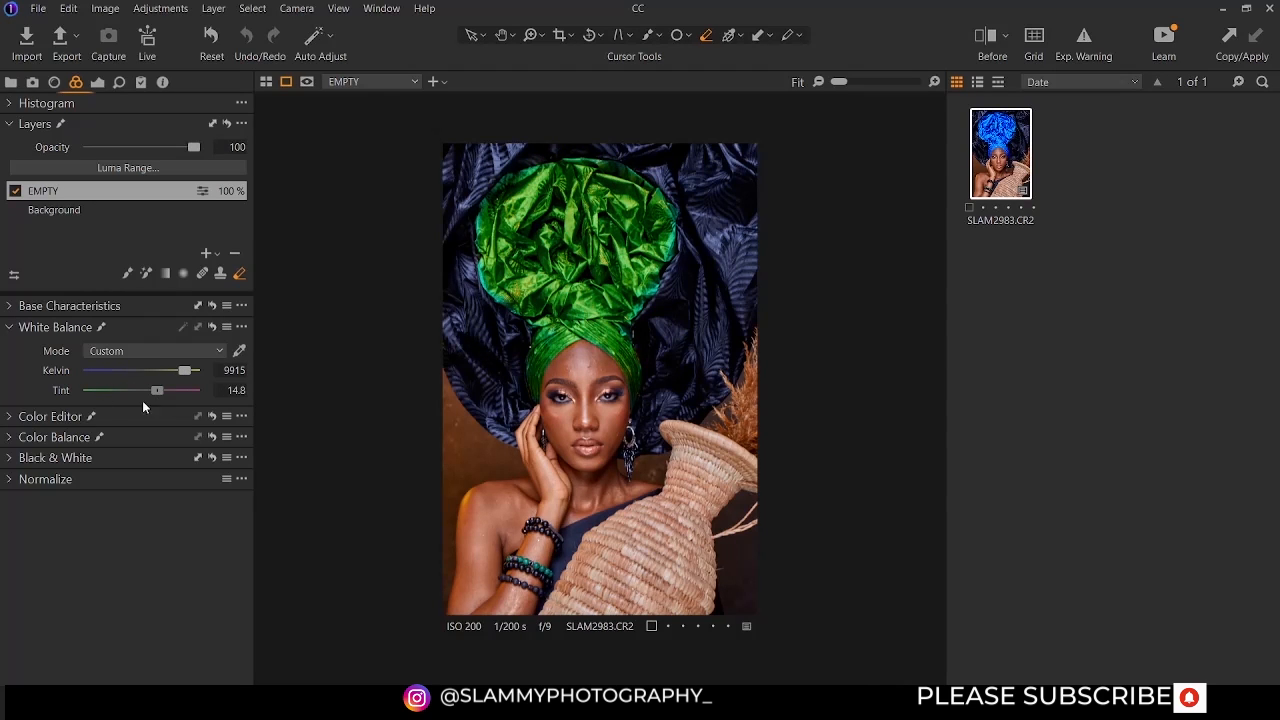
pyautogui.click(15, 417)
pyautogui.moveTo(143, 481); pyautogui.dragTo(201, 482)
pyautogui.moveTo(182, 372); pyautogui.dragTo(178, 372)
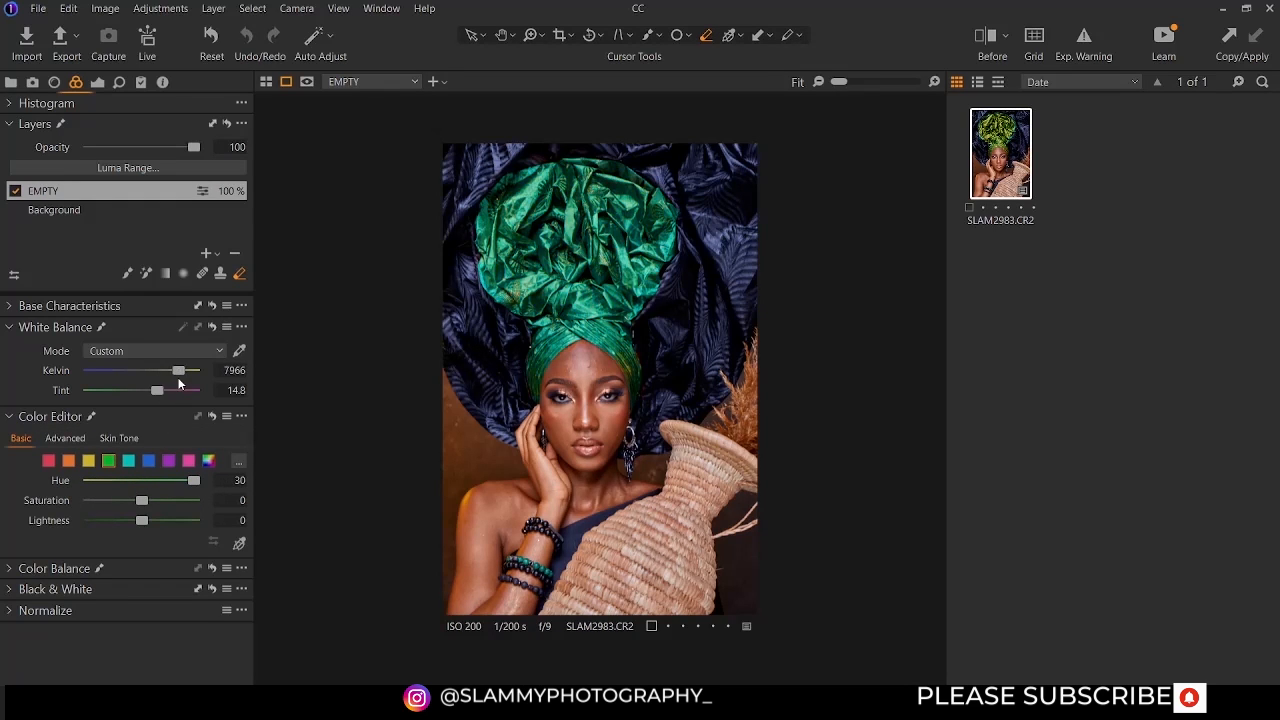
# Pick the EMPTY layer's white balance from the headwrap's right edge and then its left edge, and lower the layer's opacity to 0
pyautogui.click(240, 351)
pyautogui.click(671, 262)
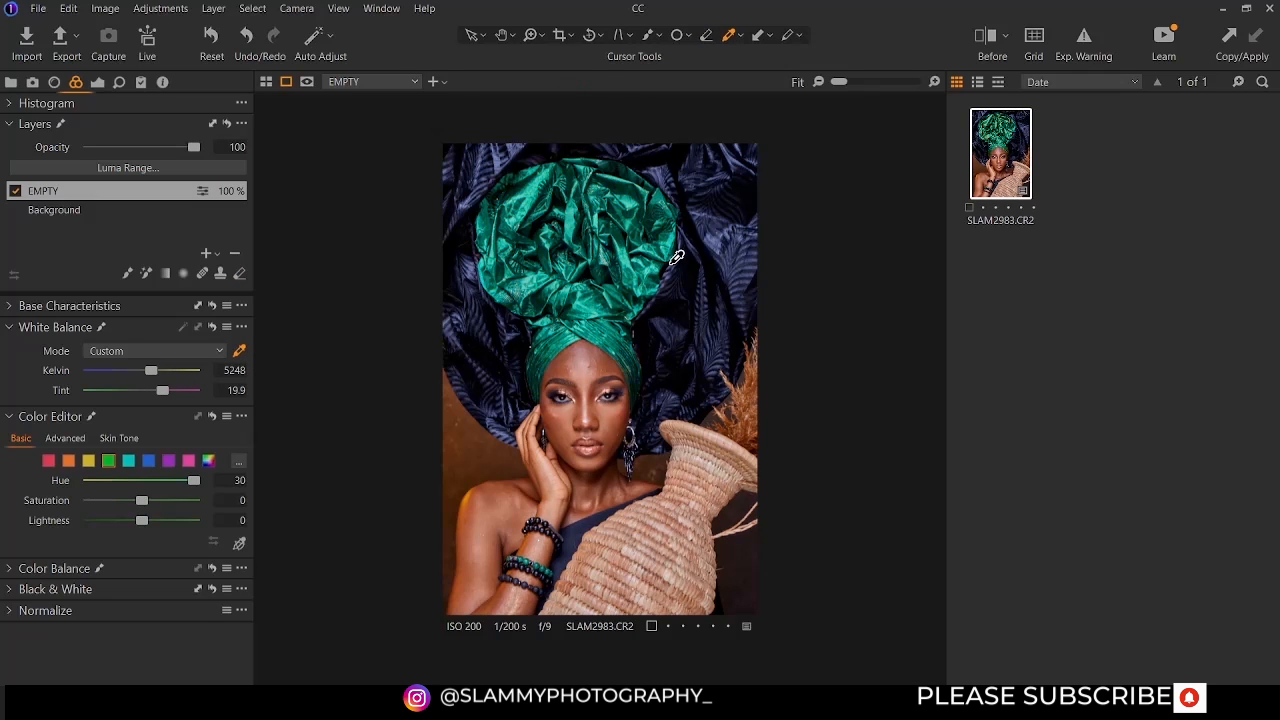
pyautogui.click(483, 270)
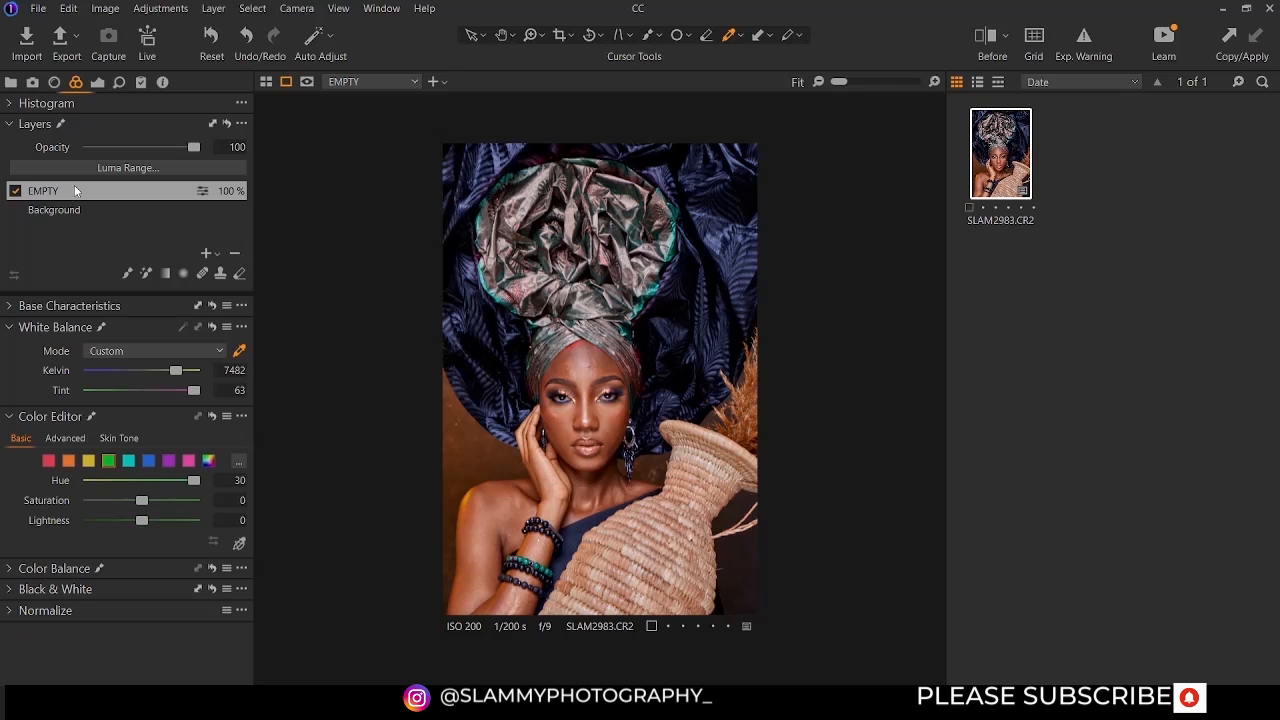
pyautogui.moveTo(197, 150); pyautogui.dragTo(80, 158)
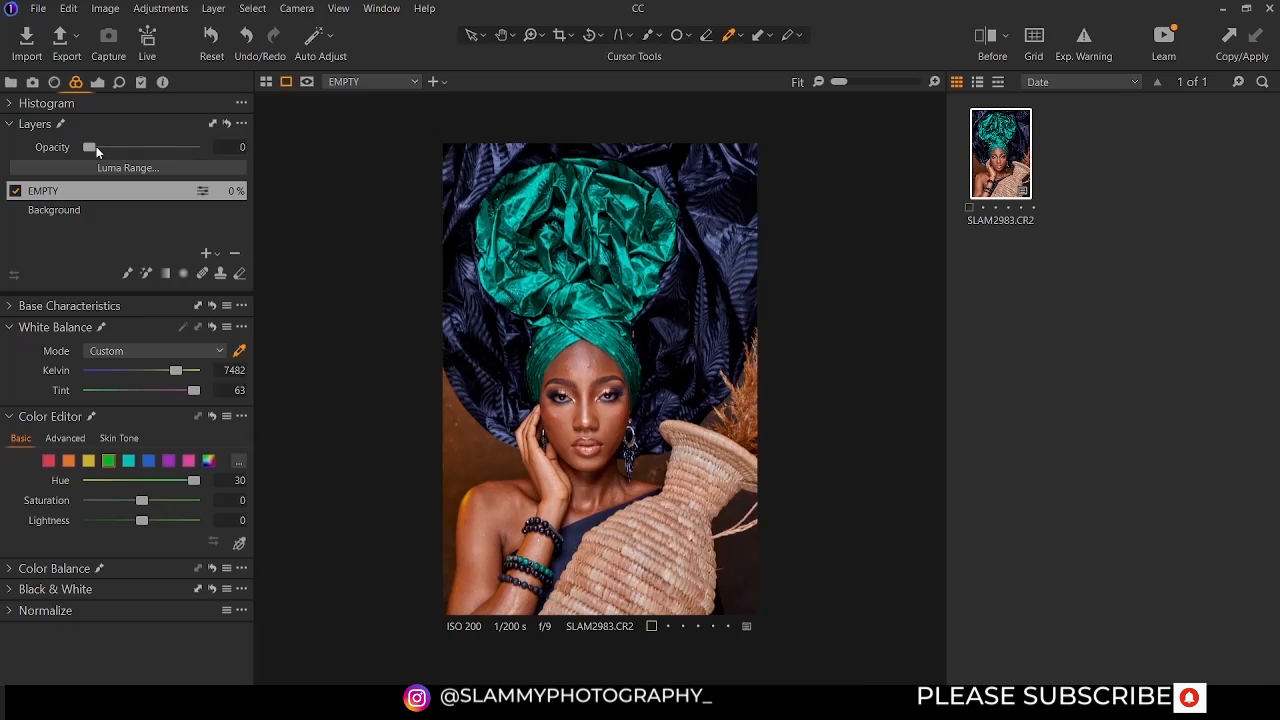
pyautogui.moveTo(94, 146)
pyautogui.mouseDown()
pyautogui.moveTo(181, 147)
pyautogui.moveTo(97, 151)
pyautogui.mouseUp()
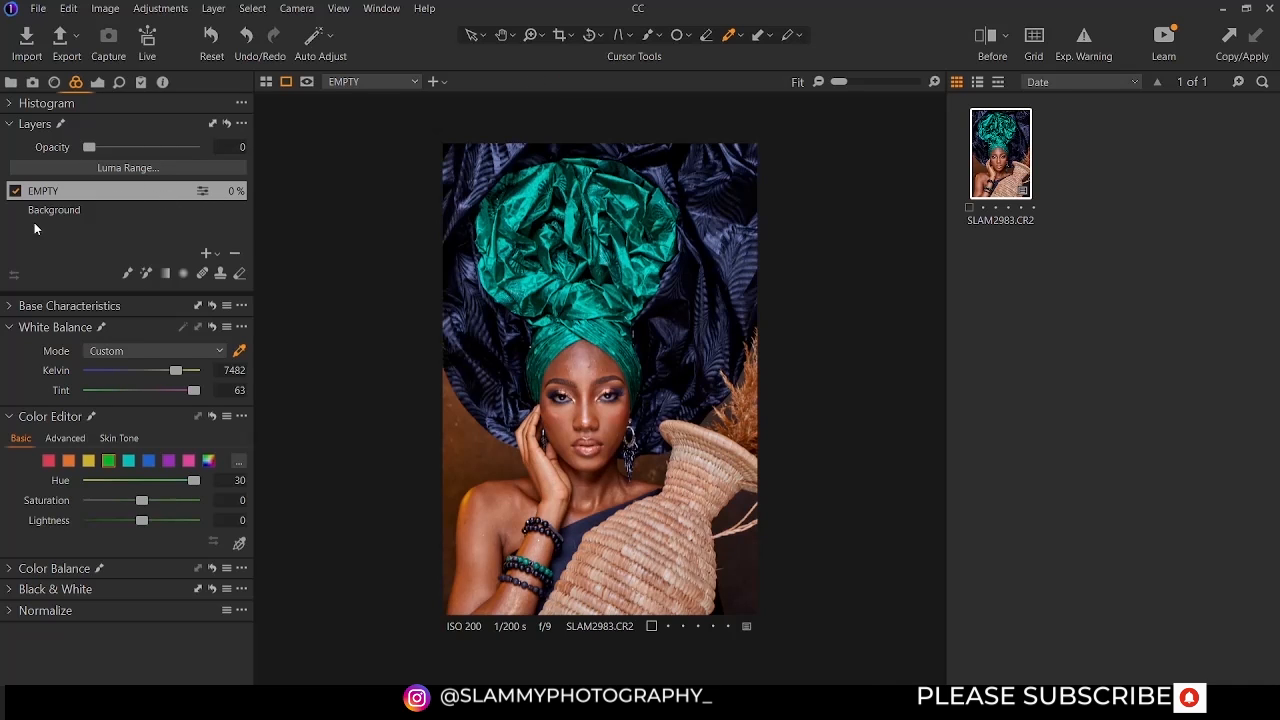
# Try the Magic Brush on the EMPTY layer's headwrap, and mask the headwrap with it on a new adjustment layer
pyautogui.click(146, 275)
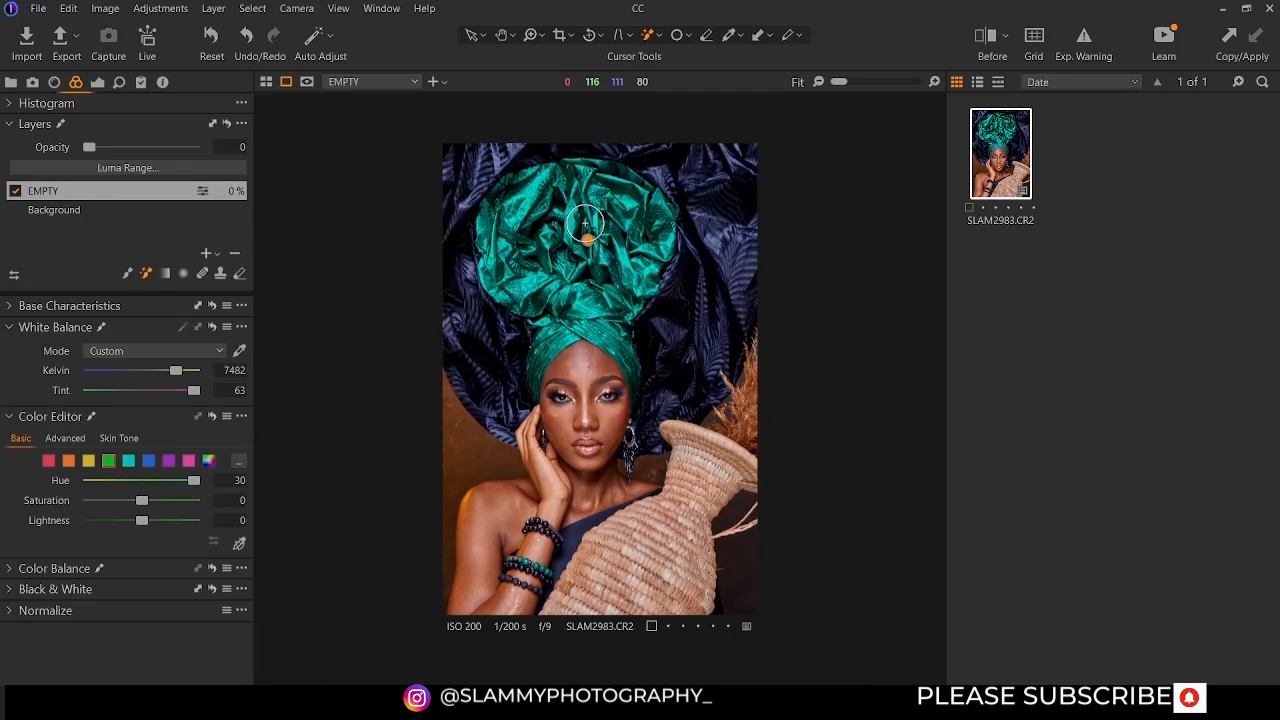
pyautogui.click(585, 222)
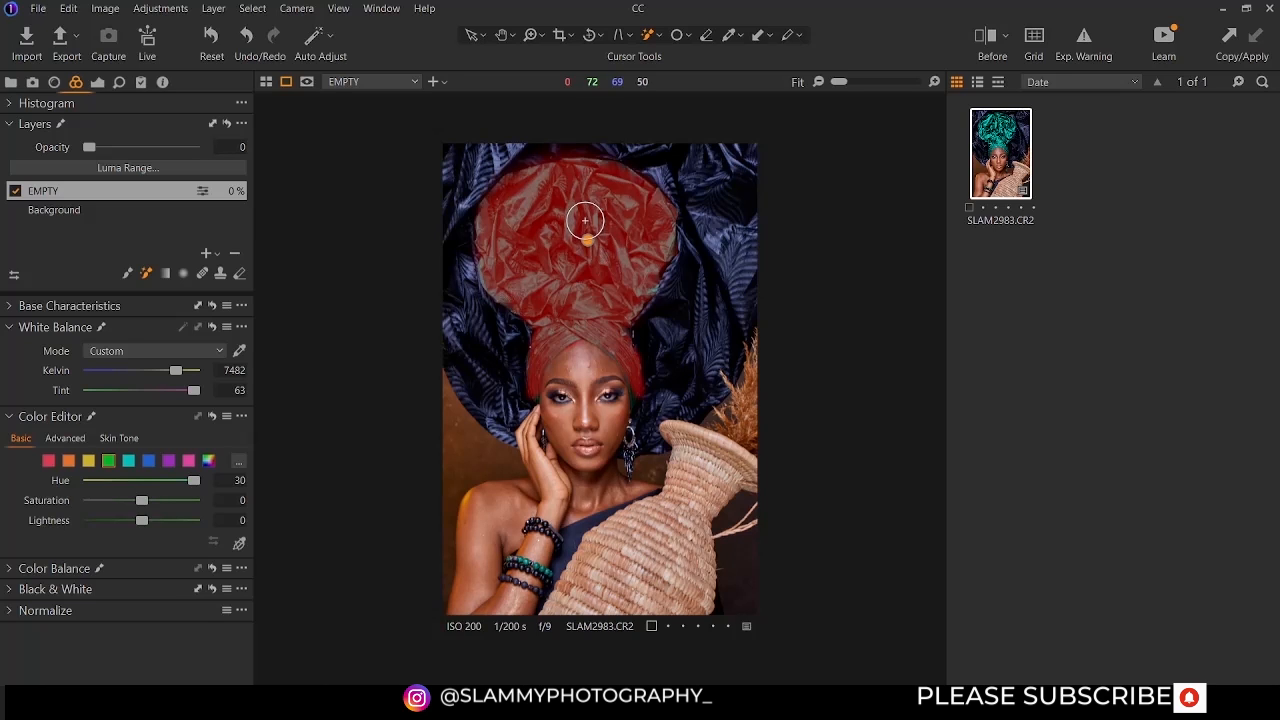
pyautogui.click(207, 255)
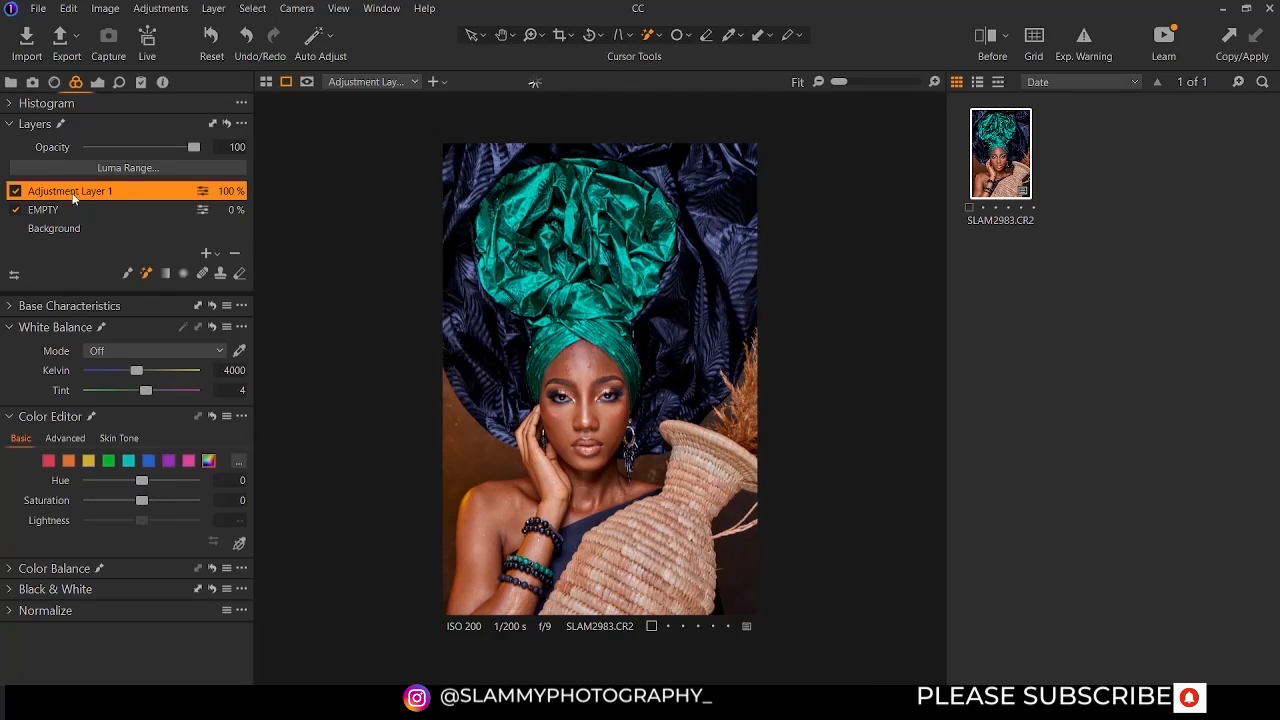
pyautogui.click(576, 233)
pyautogui.click(562, 236)
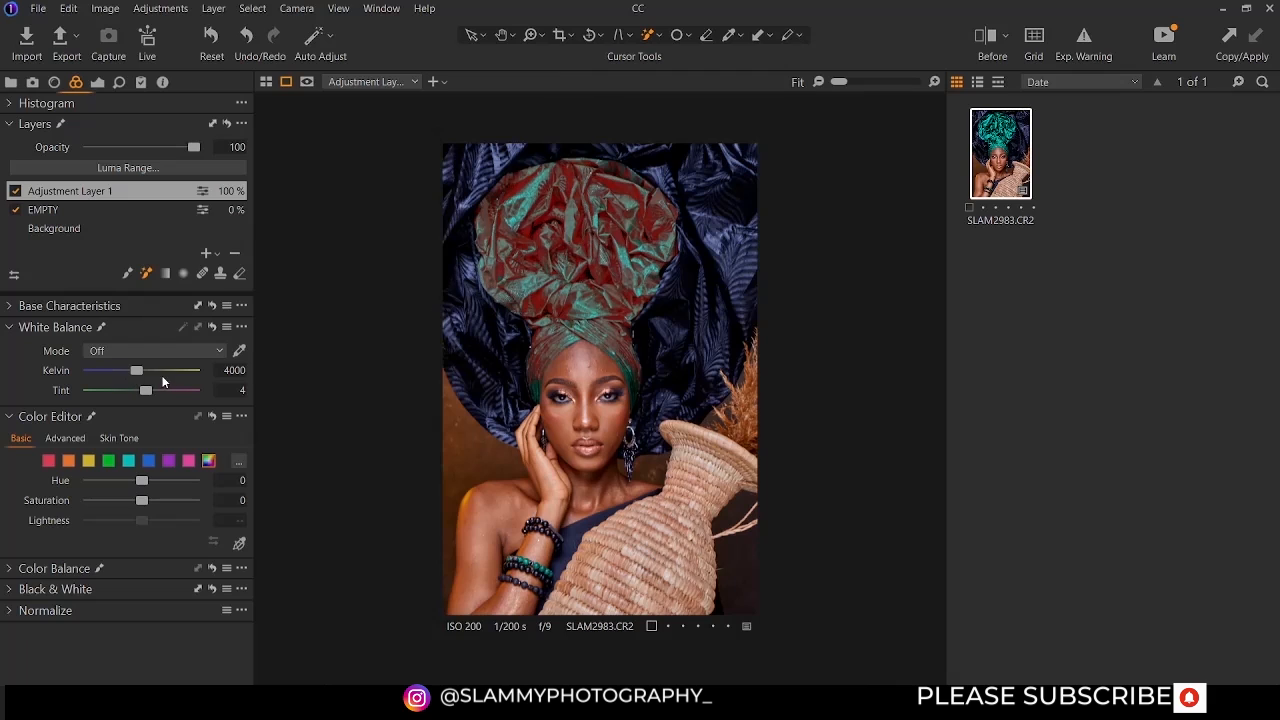
# Try Adjustment Layer 1 at 14000 Kelvin before setting its white balance to 2524 Kelvin with tint 18.6
pyautogui.moveTo(144, 367); pyautogui.dragTo(209, 376)
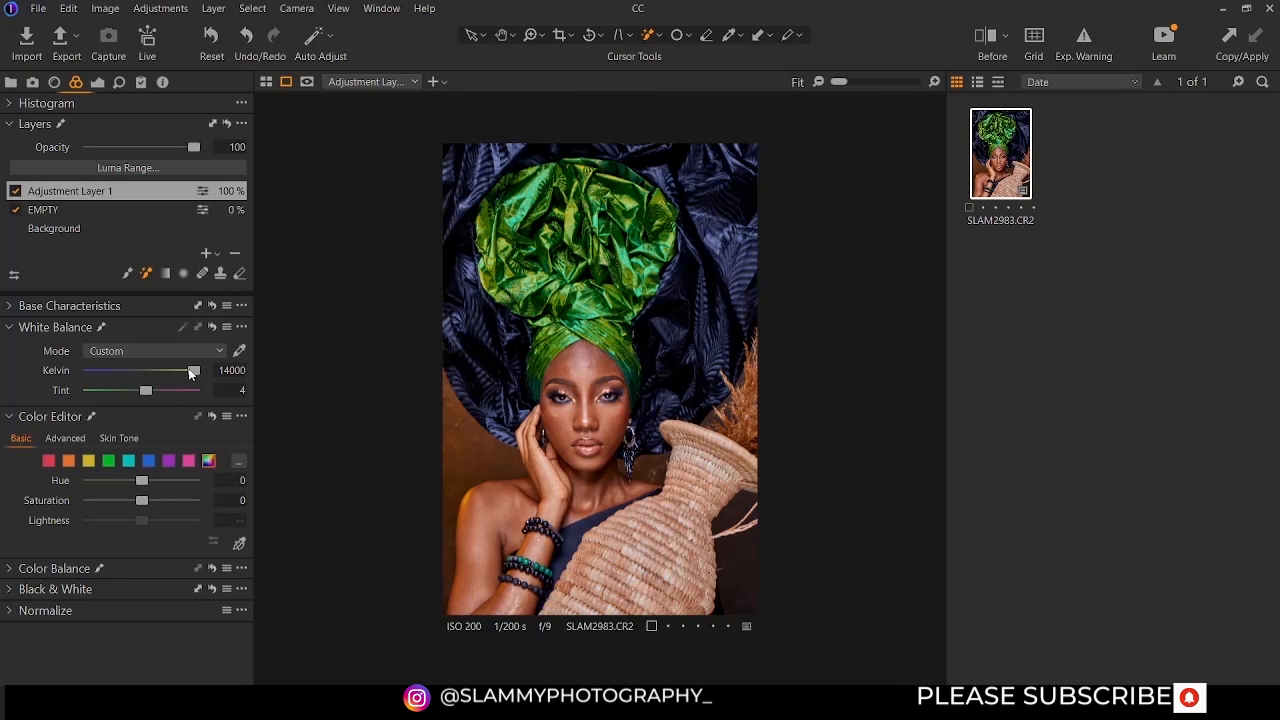
pyautogui.moveTo(192, 371); pyautogui.dragTo(162, 404)
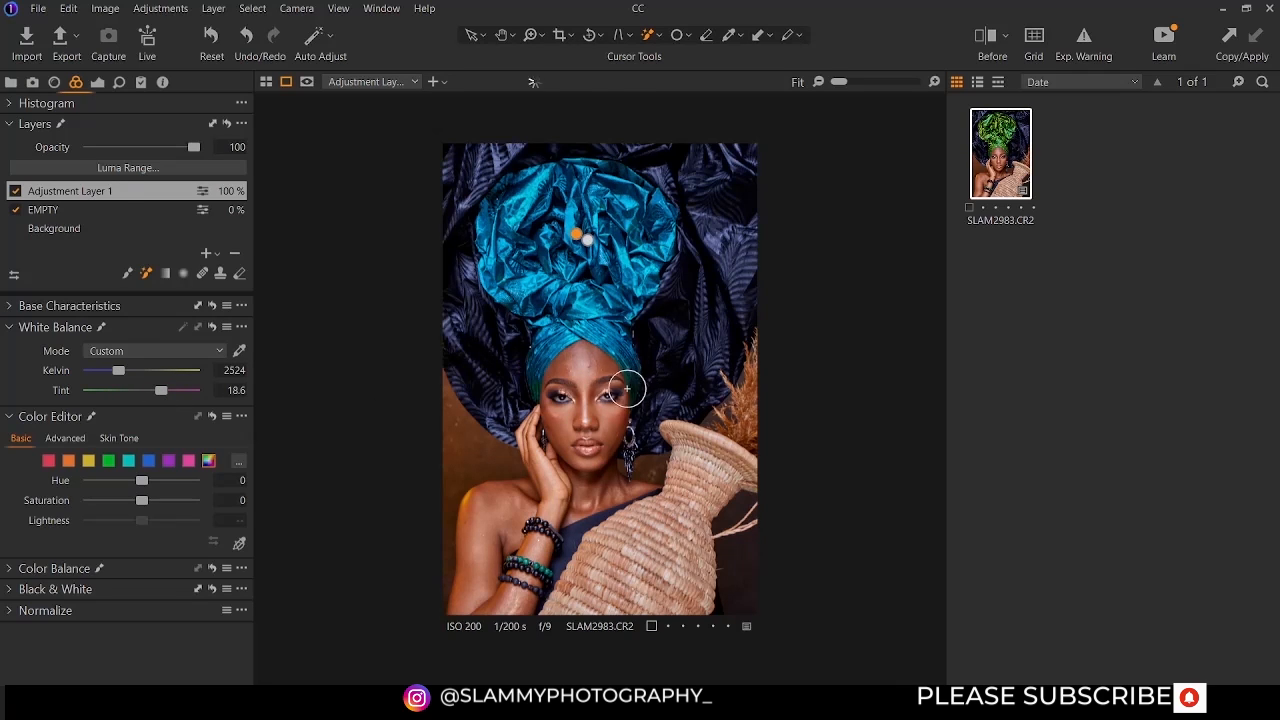
pyautogui.click(129, 274)
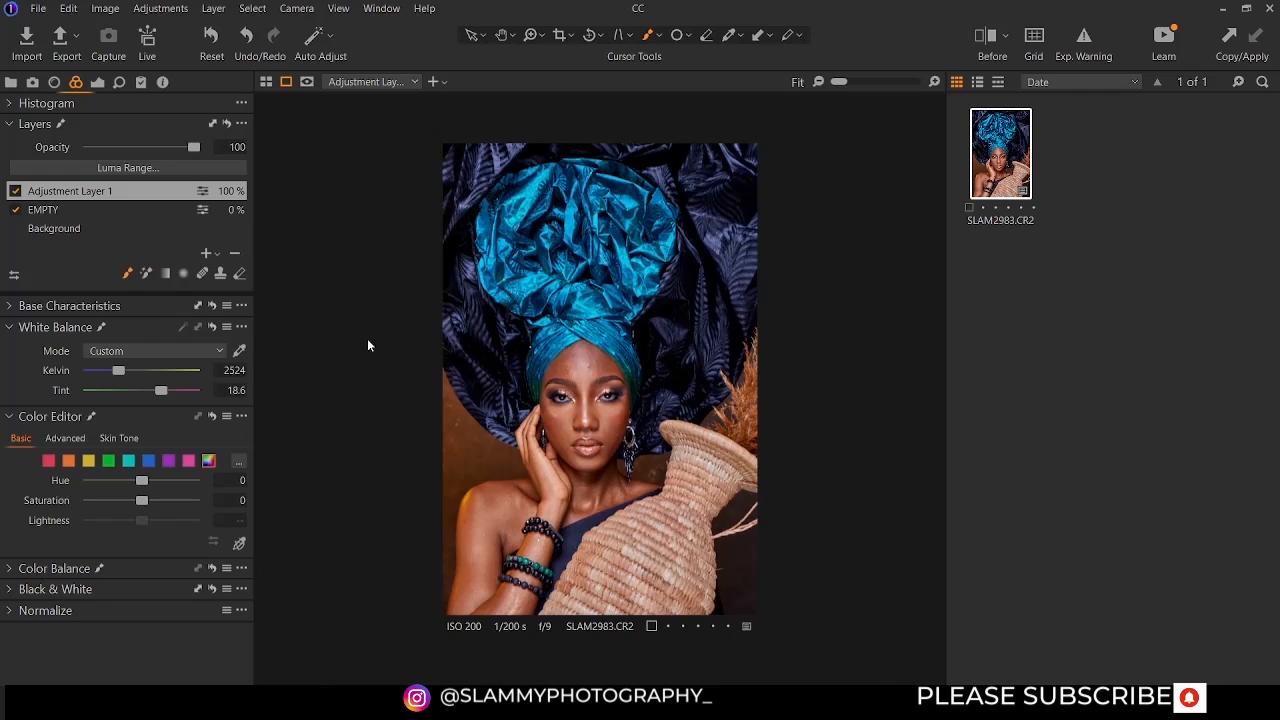
pyautogui.press('p')
pyautogui.click(127, 273)
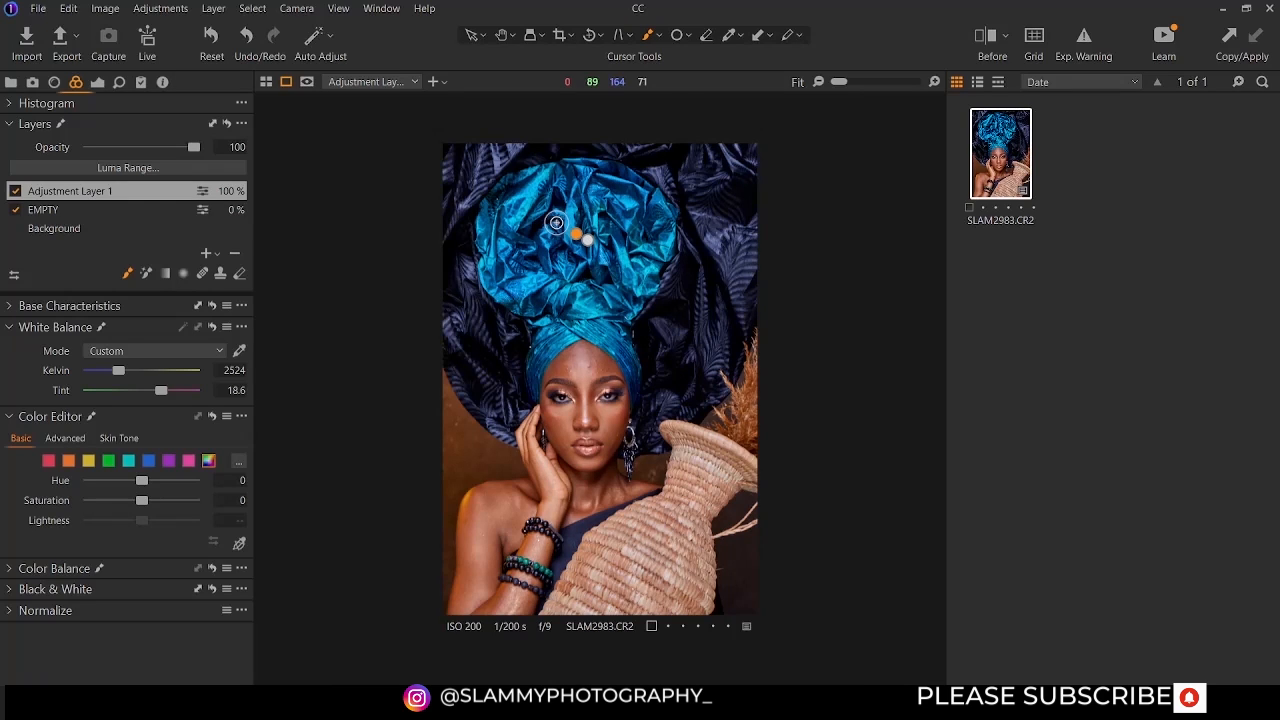
pyautogui.click(146, 274)
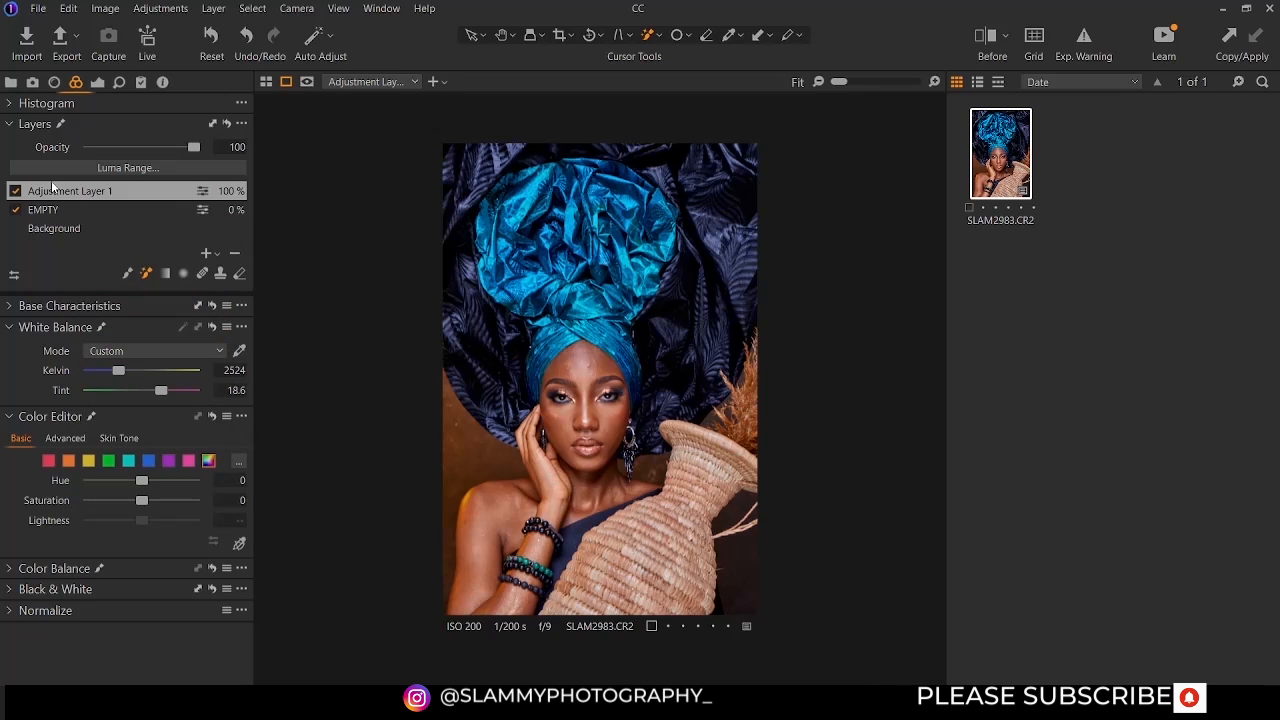
# Add a new filled adjustment layer and rename it FILL ADJUSTMENT
pyautogui.click(215, 254)
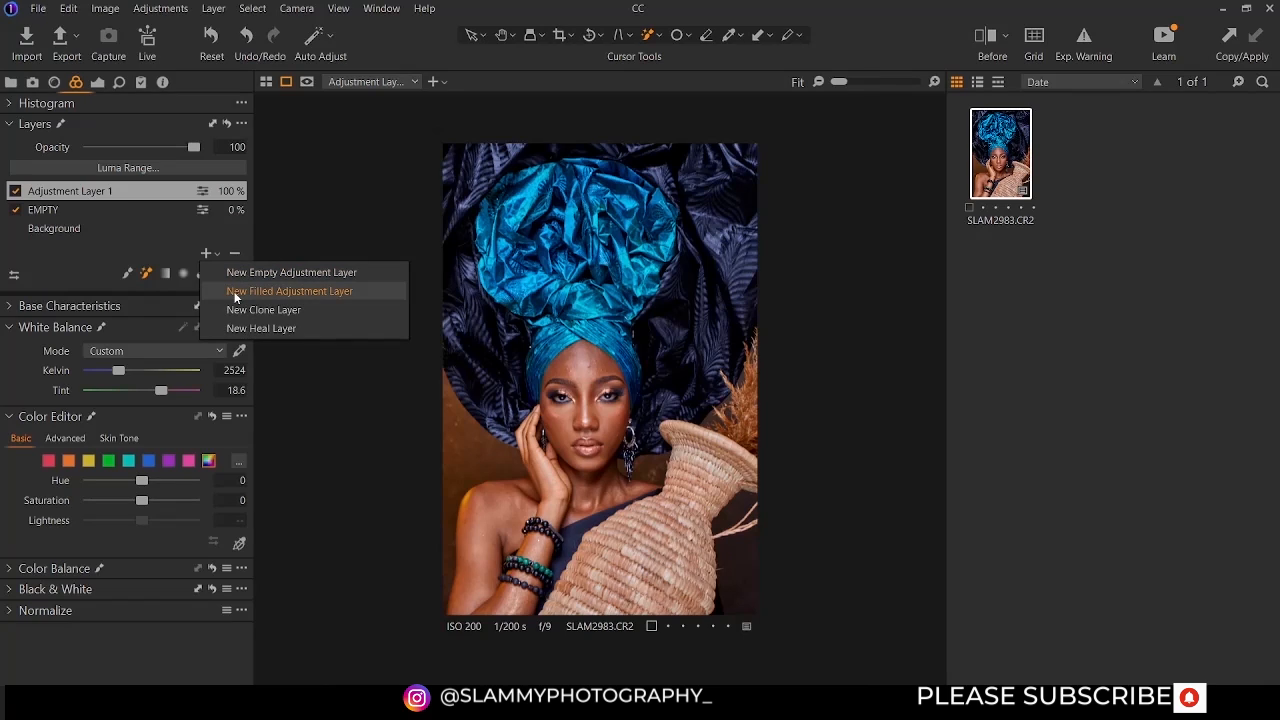
pyautogui.click(237, 291)
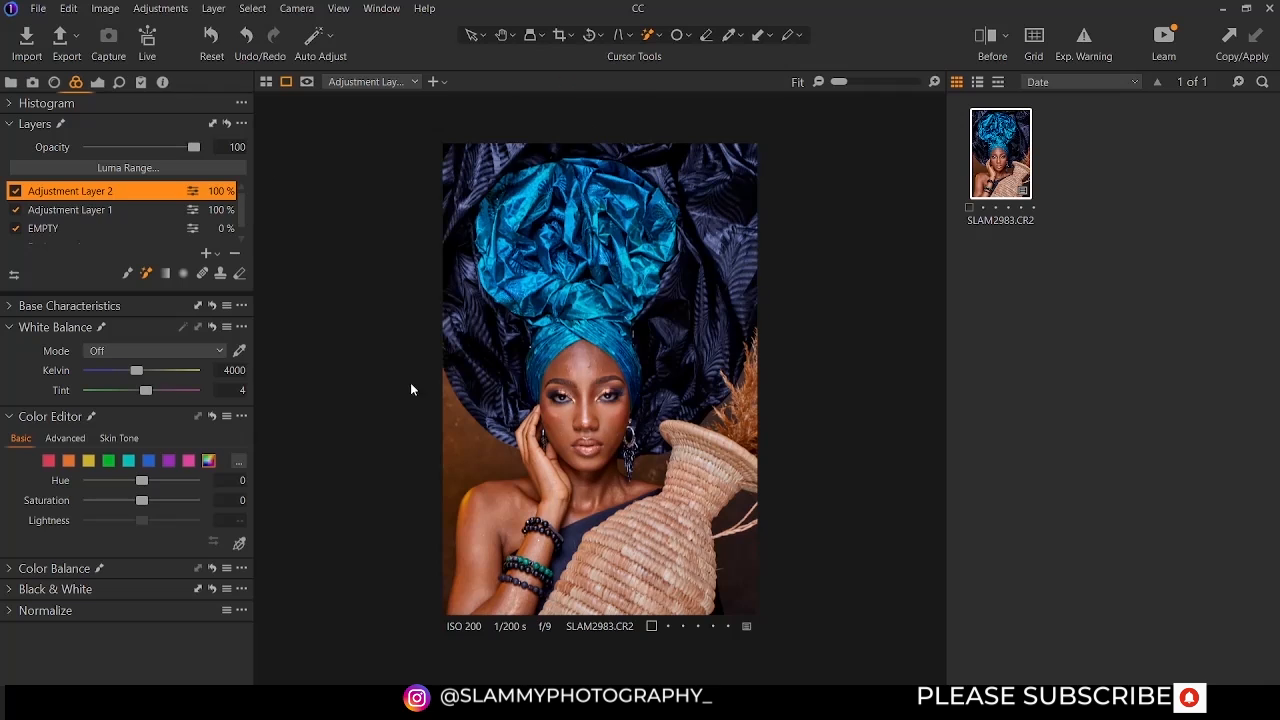
pyautogui.doubleClick(70, 192)
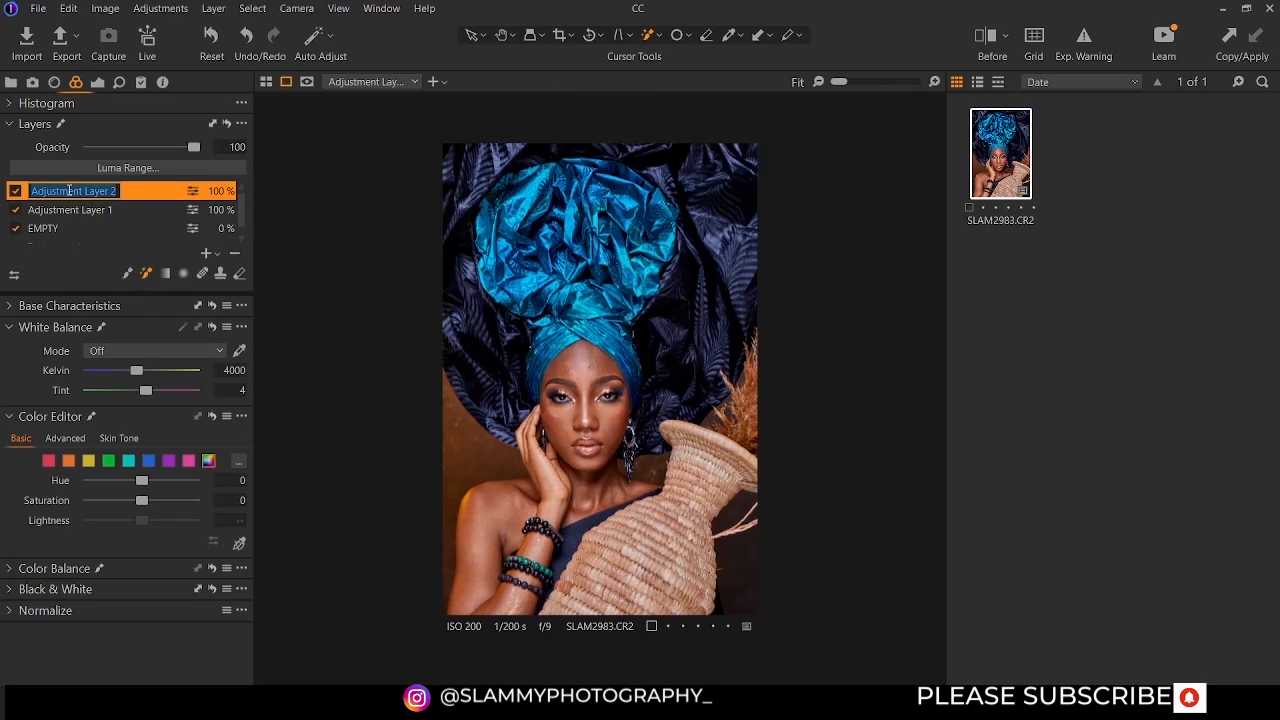
pyautogui.write('FILL')
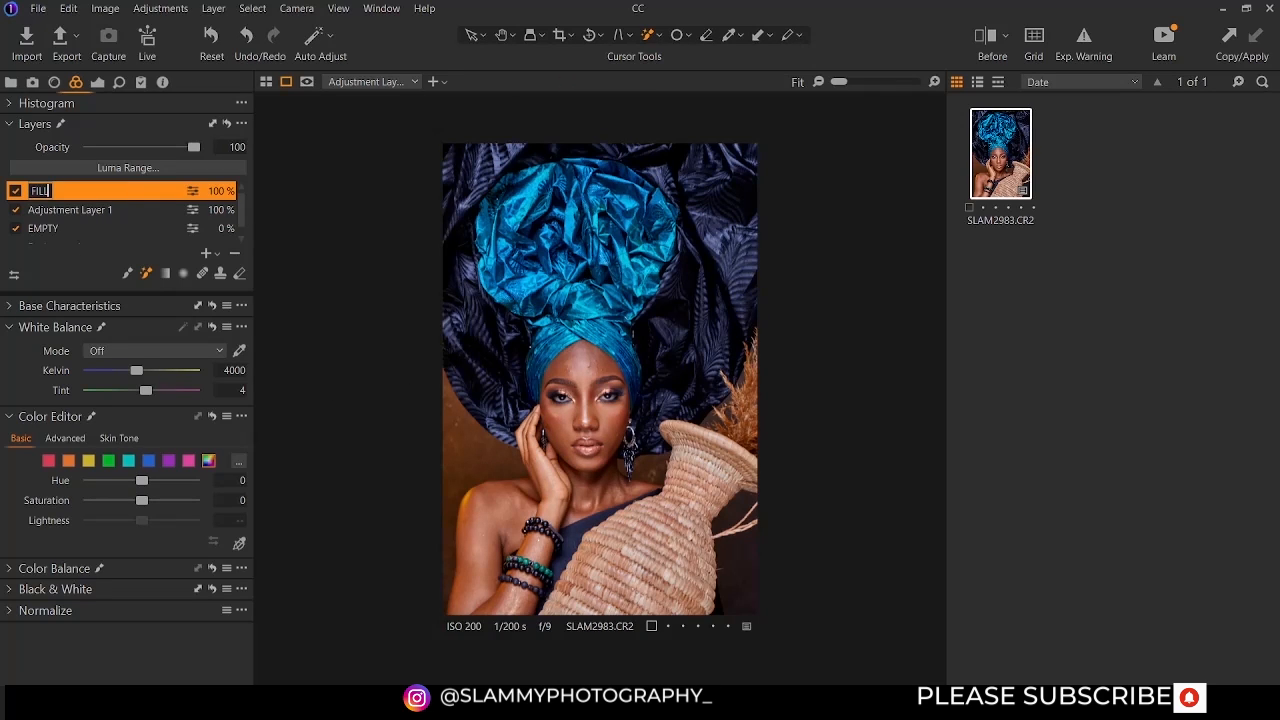
pyautogui.write(' ADJUSTMENT')
pyautogui.press('Return')
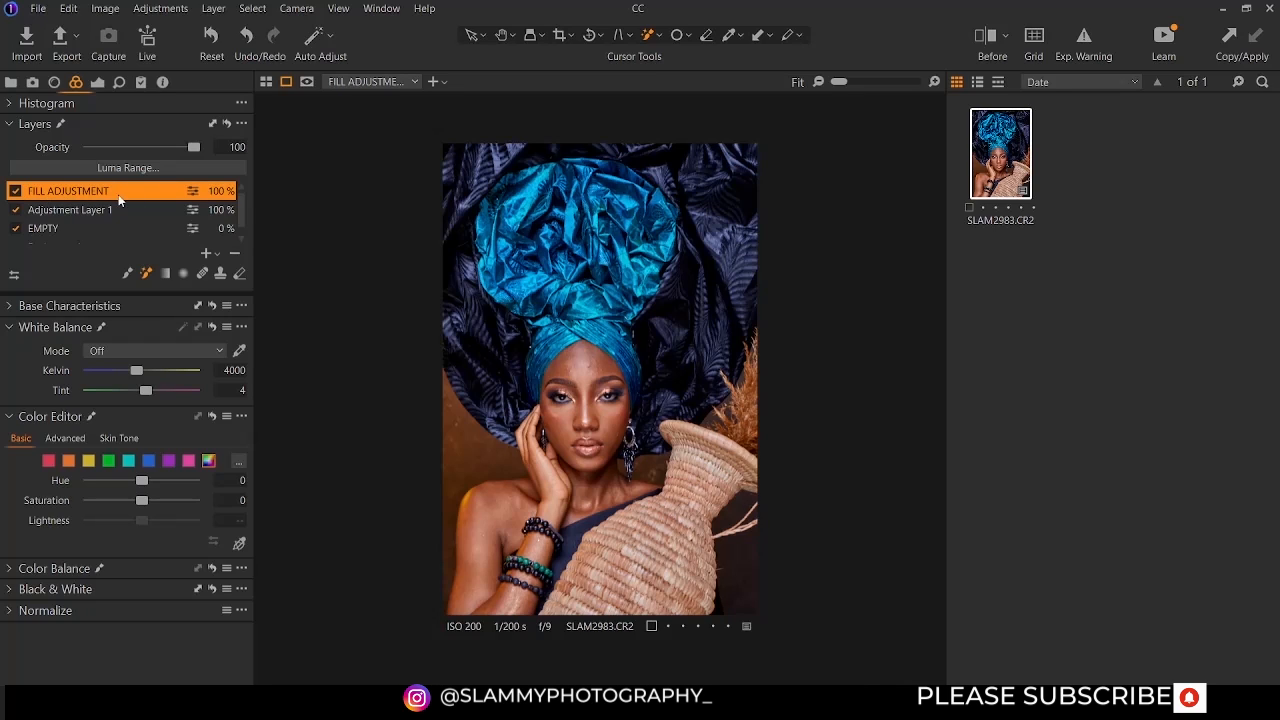
# Warm the whole portrait on the FILL ADJUSTMENT layer by setting its white balance to 5763 Kelvin
pyautogui.moveTo(136, 370)
pyautogui.mouseDown()
pyautogui.moveTo(219, 377)
pyautogui.moveTo(100, 370)
pyautogui.moveTo(173, 369)
pyautogui.moveTo(158, 375)
pyautogui.mouseUp()
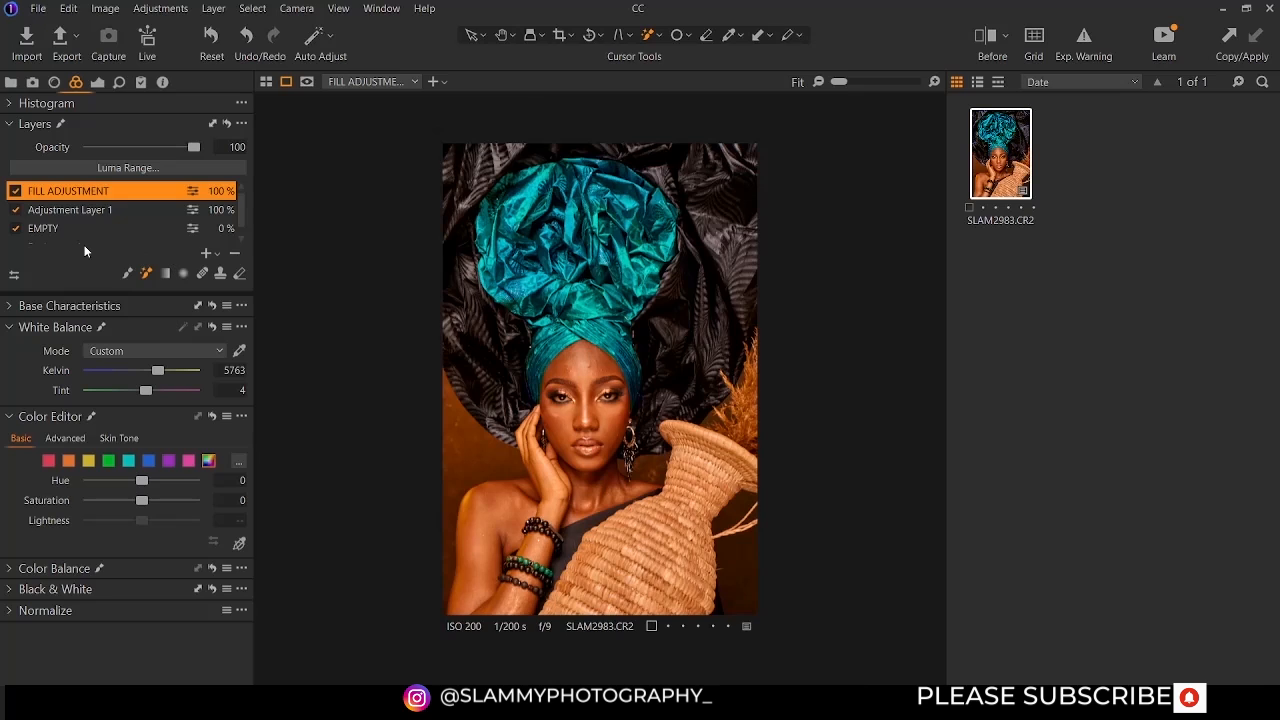
pyautogui.scroll(-1, 84, 245)
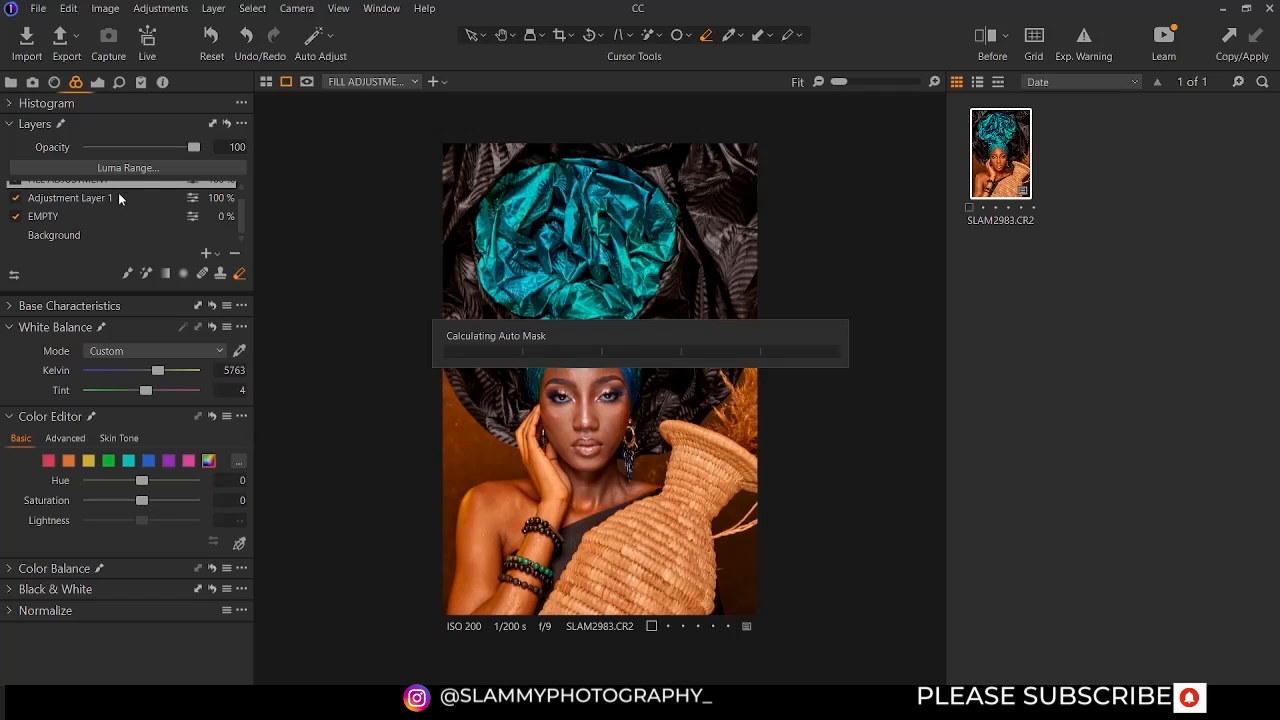
pyautogui.click(216, 253)
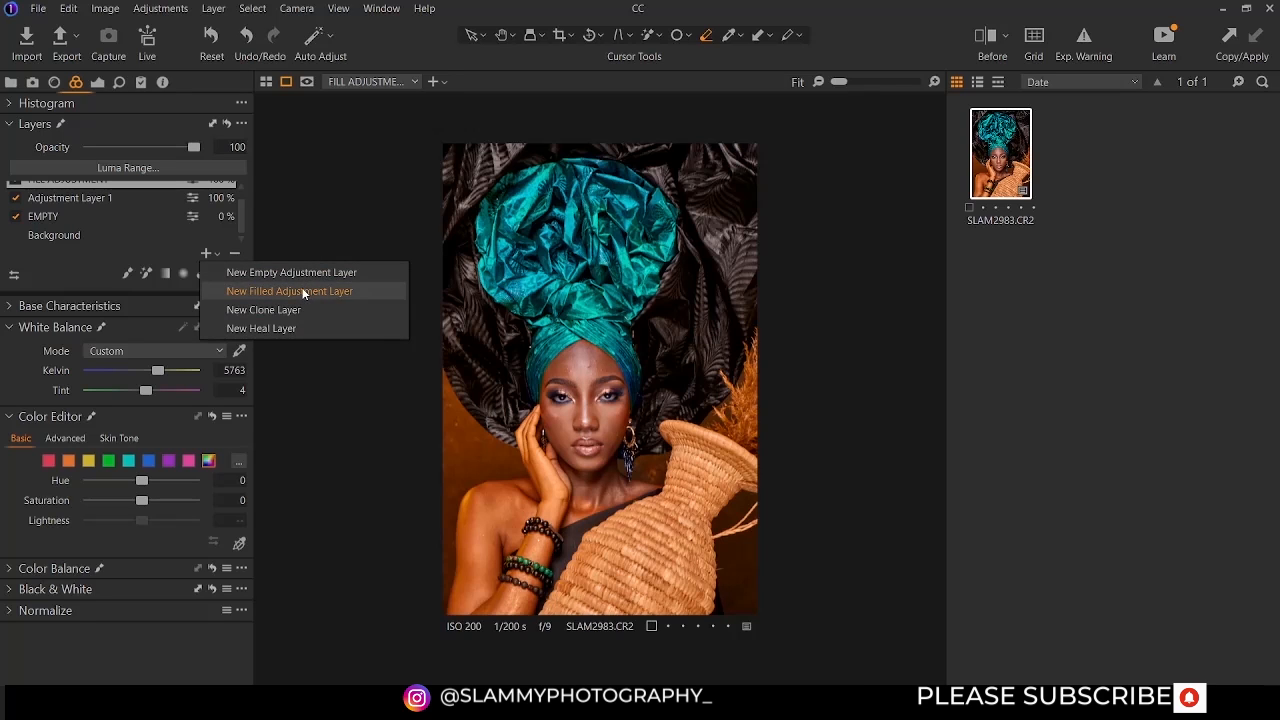
pyautogui.click(117, 233)
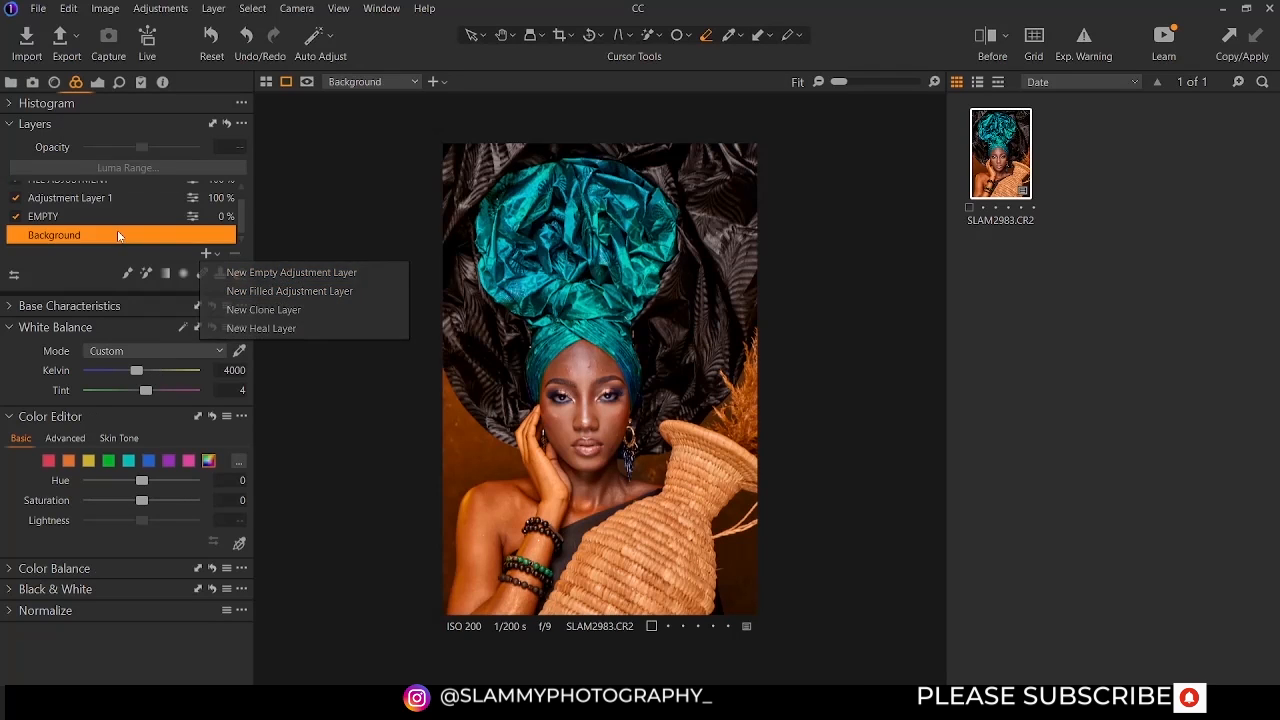
pyautogui.click(143, 183)
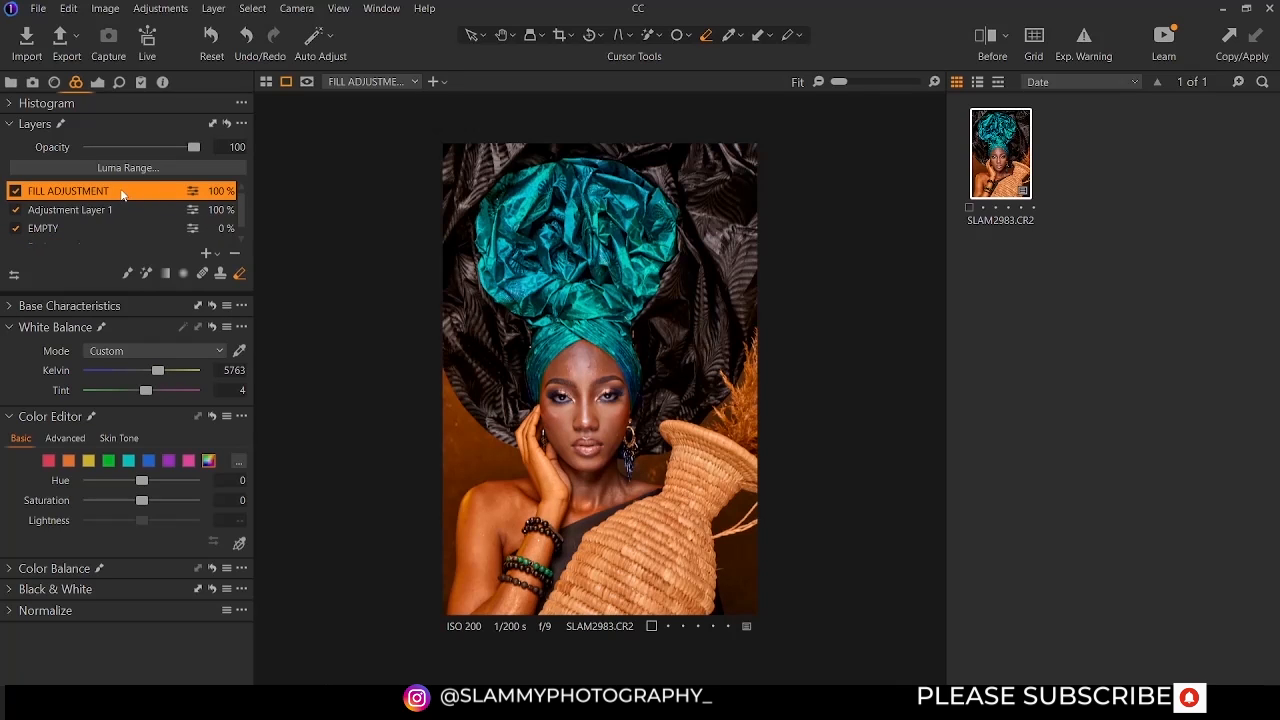
# Turn off all the existing adjustment layers and add a new clone layer
pyautogui.click(15, 191)
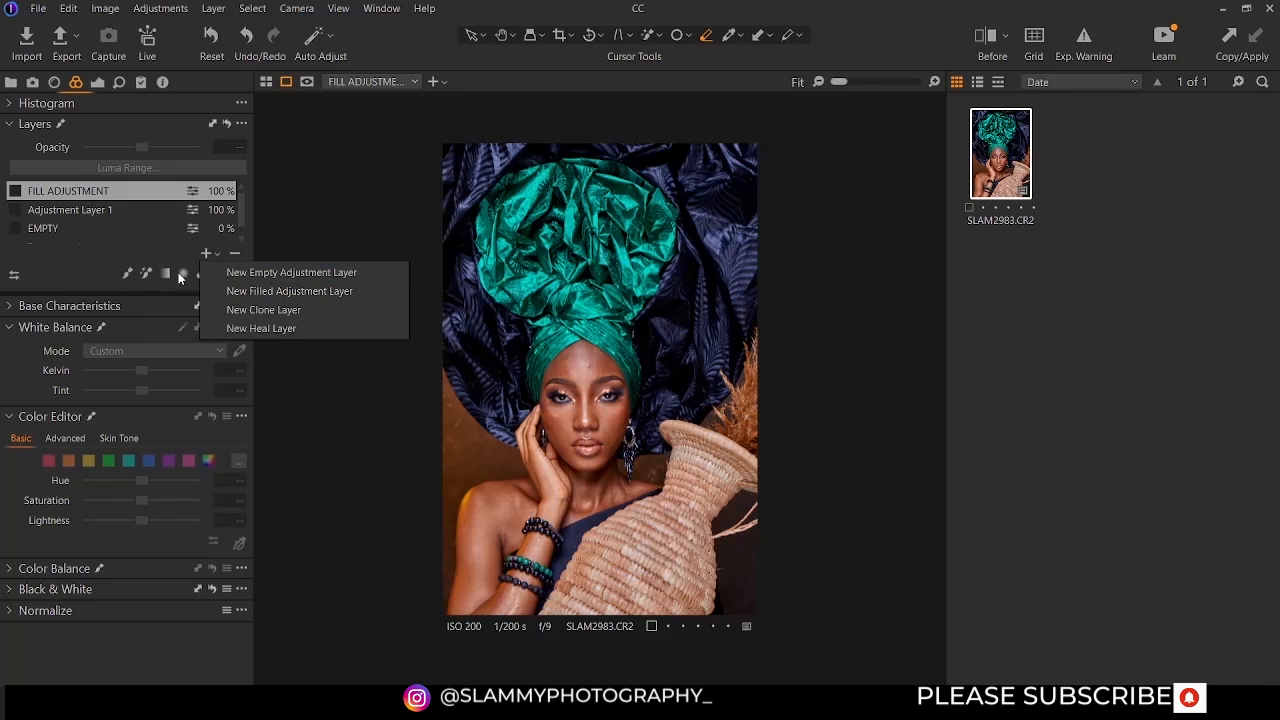
pyautogui.click(232, 309)
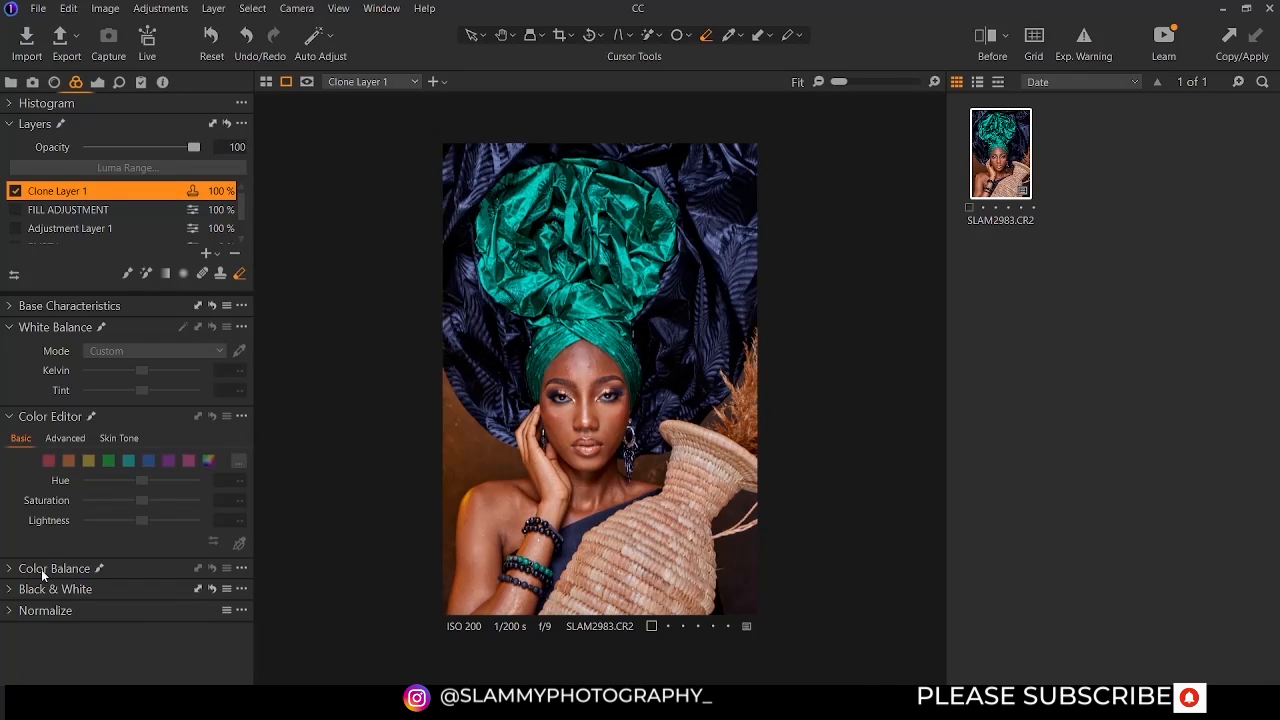
# Expand the Color Balance tool and collapse the White Balance and Color Editor tools
pyautogui.click(10, 575)
pyautogui.scroll(-2, 140, 575)
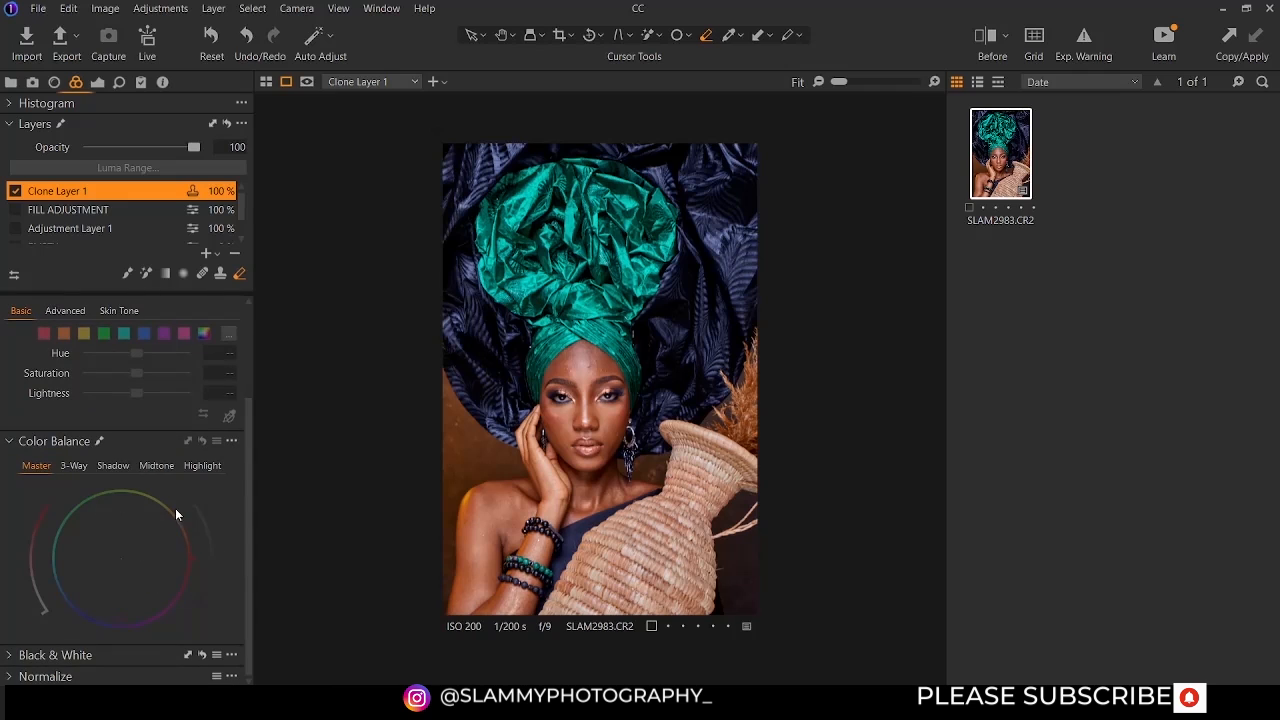
pyautogui.scroll(2, 83, 453)
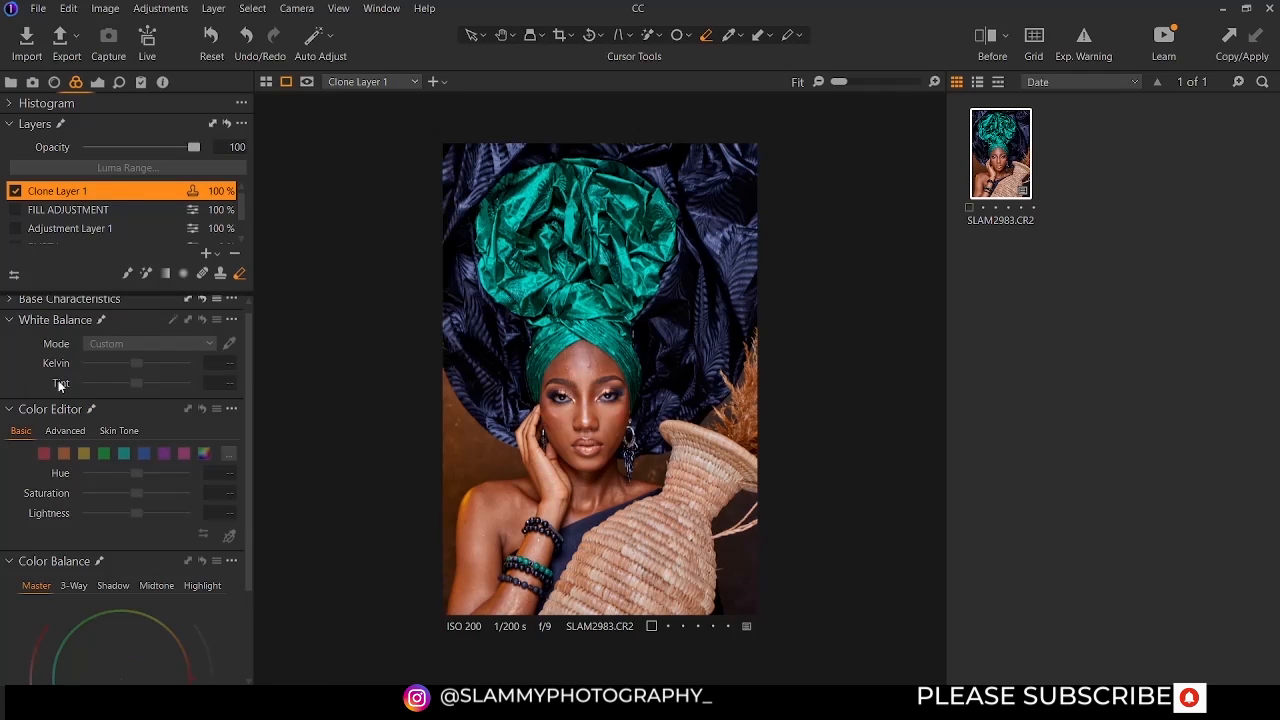
pyautogui.click(12, 319)
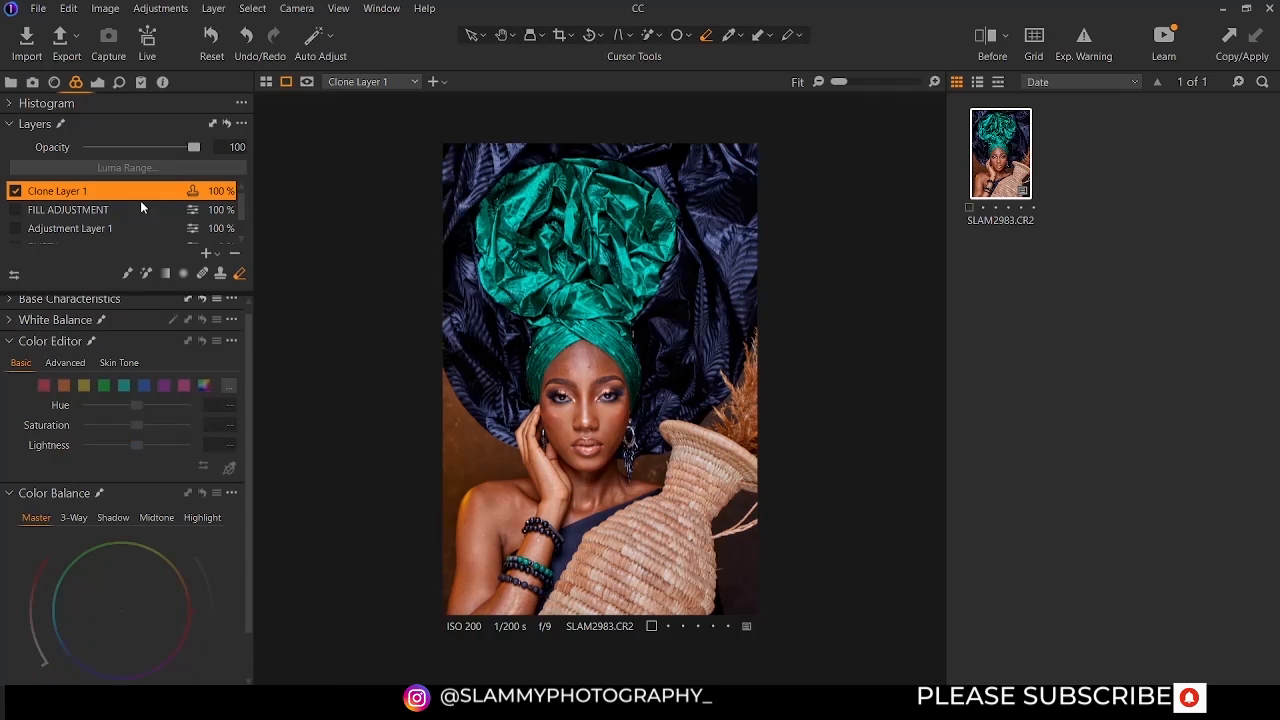
pyautogui.click(12, 344)
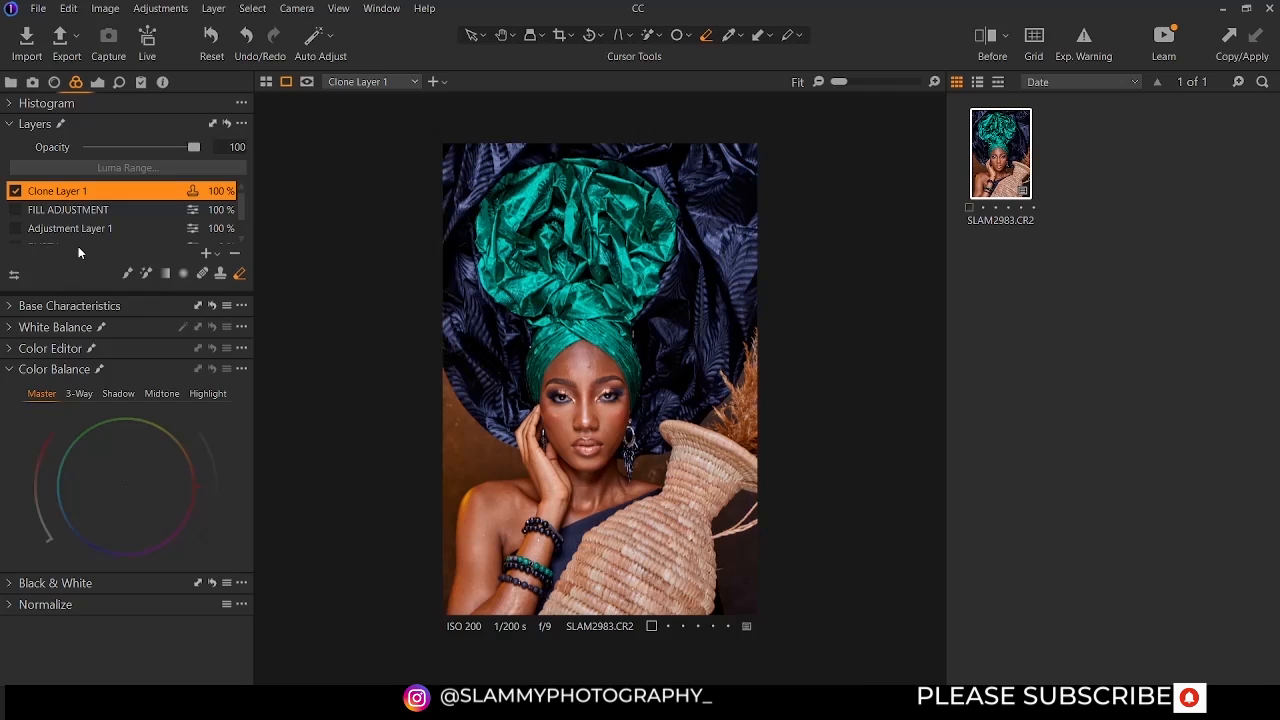
# Examine the Draw Healing Mask tool's options with the clone layer selected, and switch to the Loupe tool
pyautogui.click(201, 276)
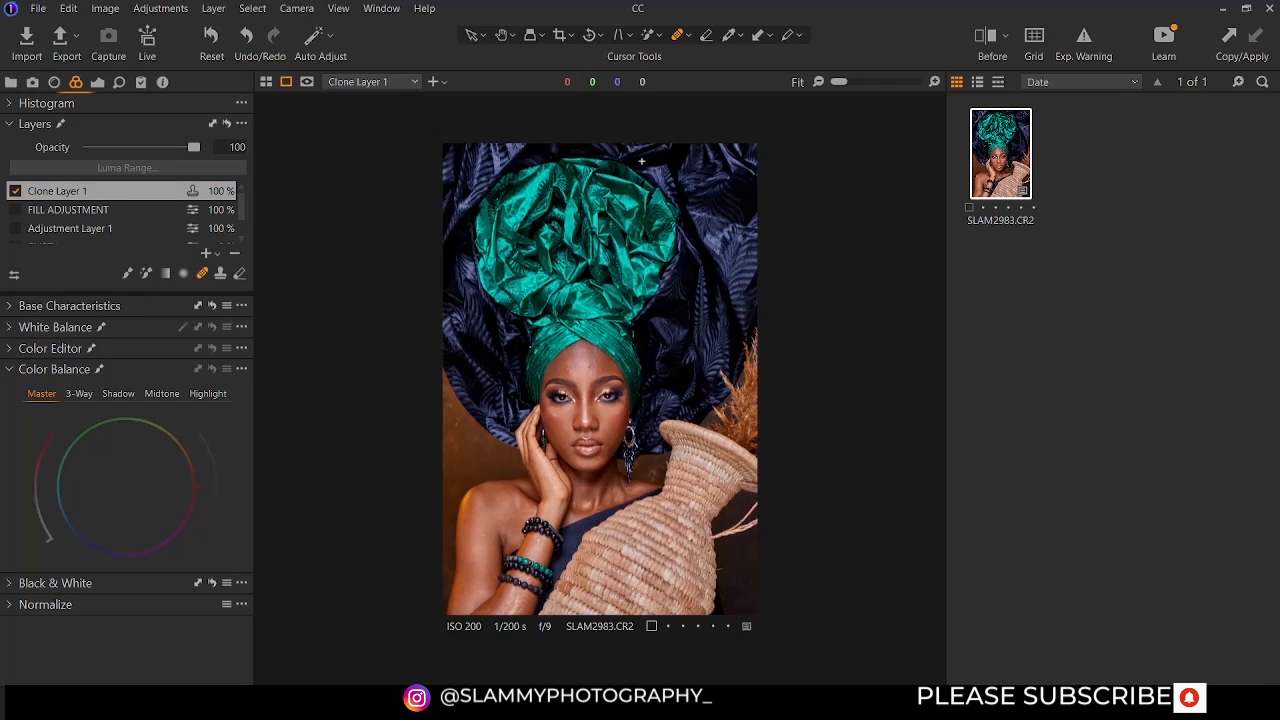
pyautogui.click(688, 36)
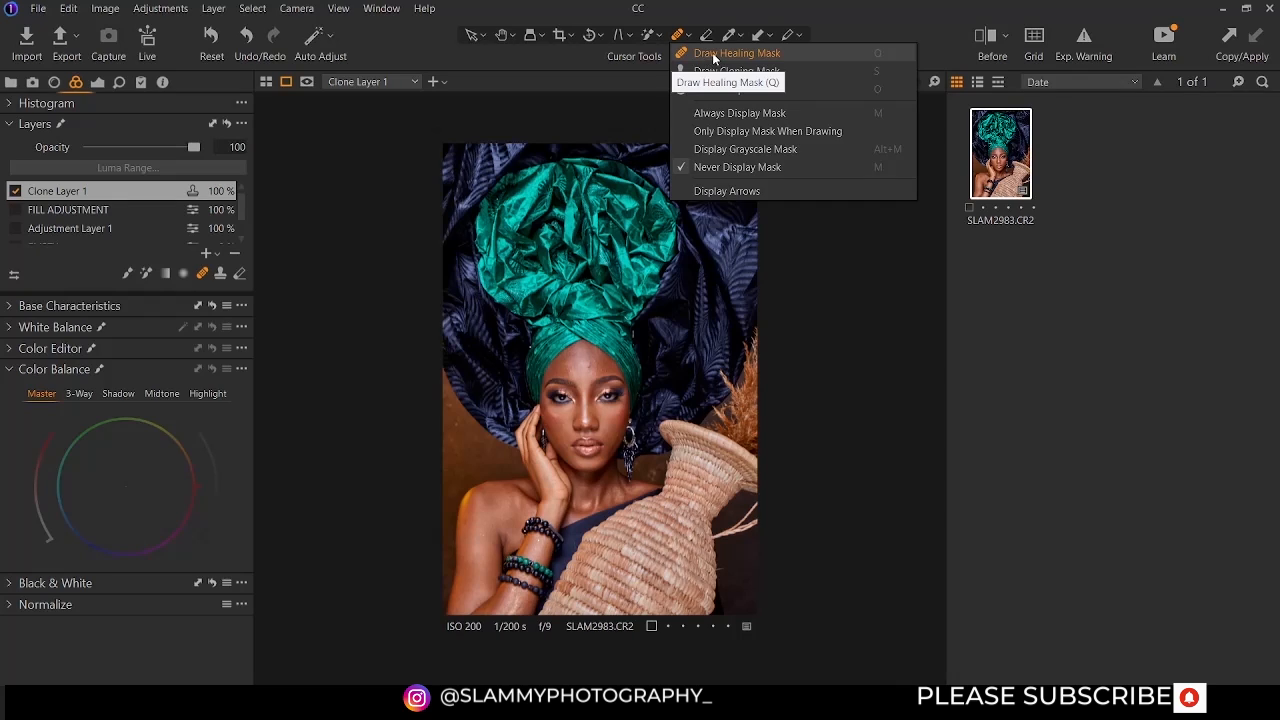
pyautogui.click(516, 81)
pyautogui.click(533, 34)
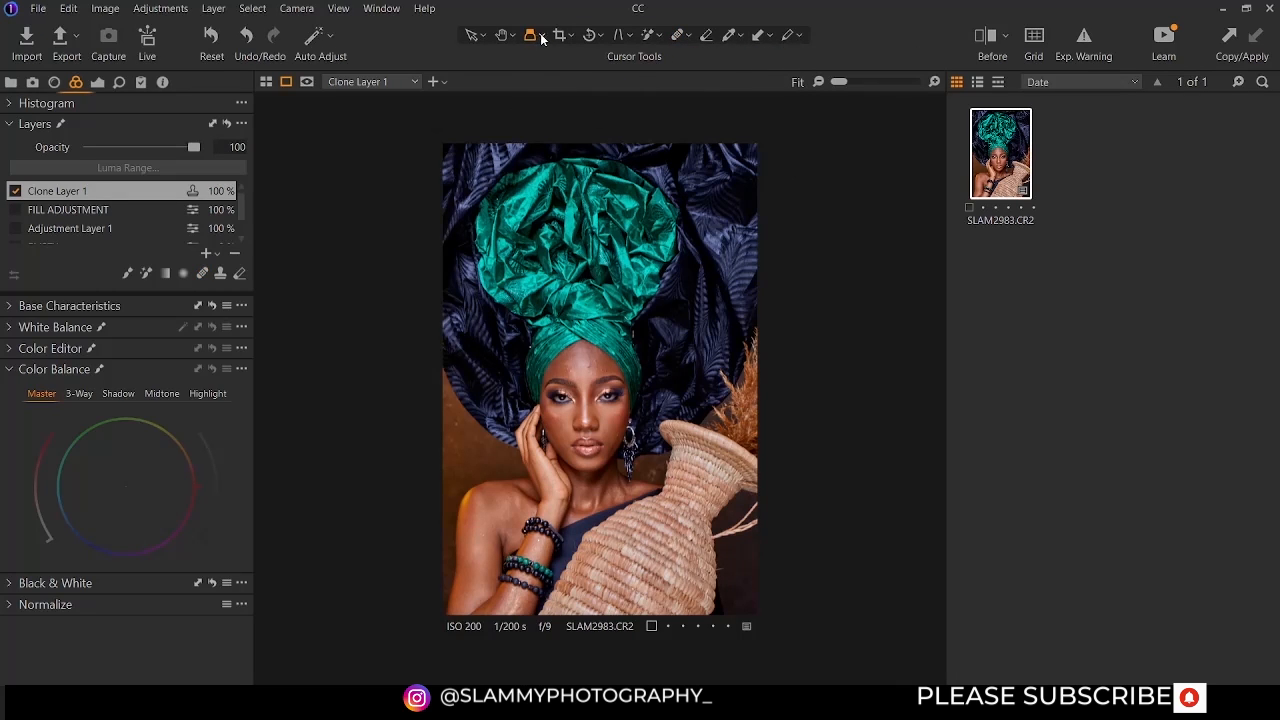
# Examine the forehead's skin texture and blemishes at several magnifications with the Zoom In tool
pyautogui.click(542, 36)
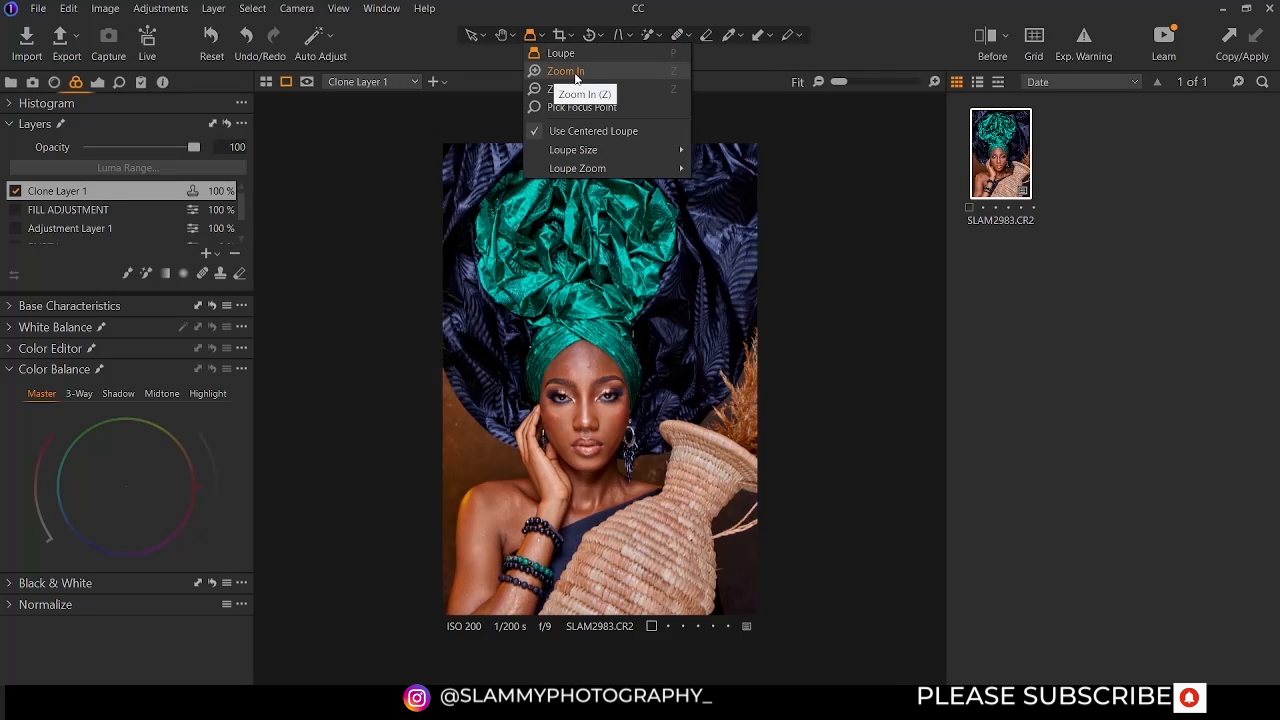
pyautogui.click(575, 73)
pyautogui.click(590, 372)
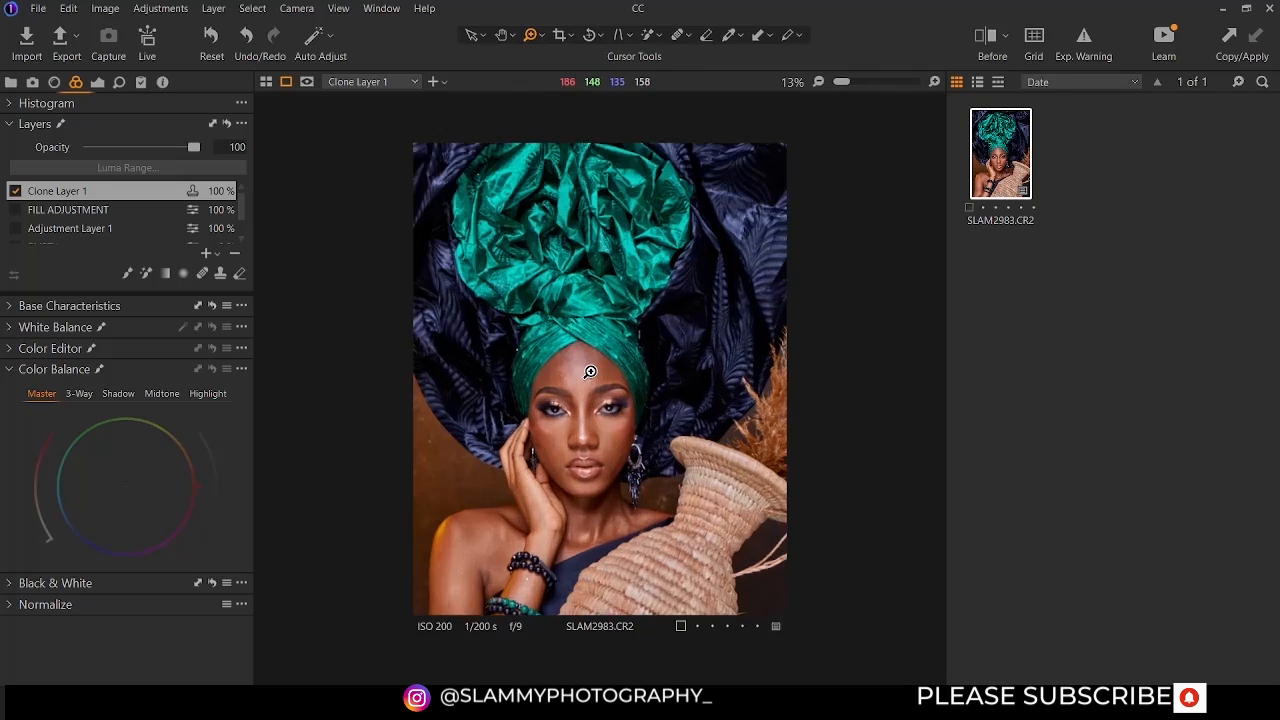
pyautogui.click(590, 372)
pyautogui.click(586, 366)
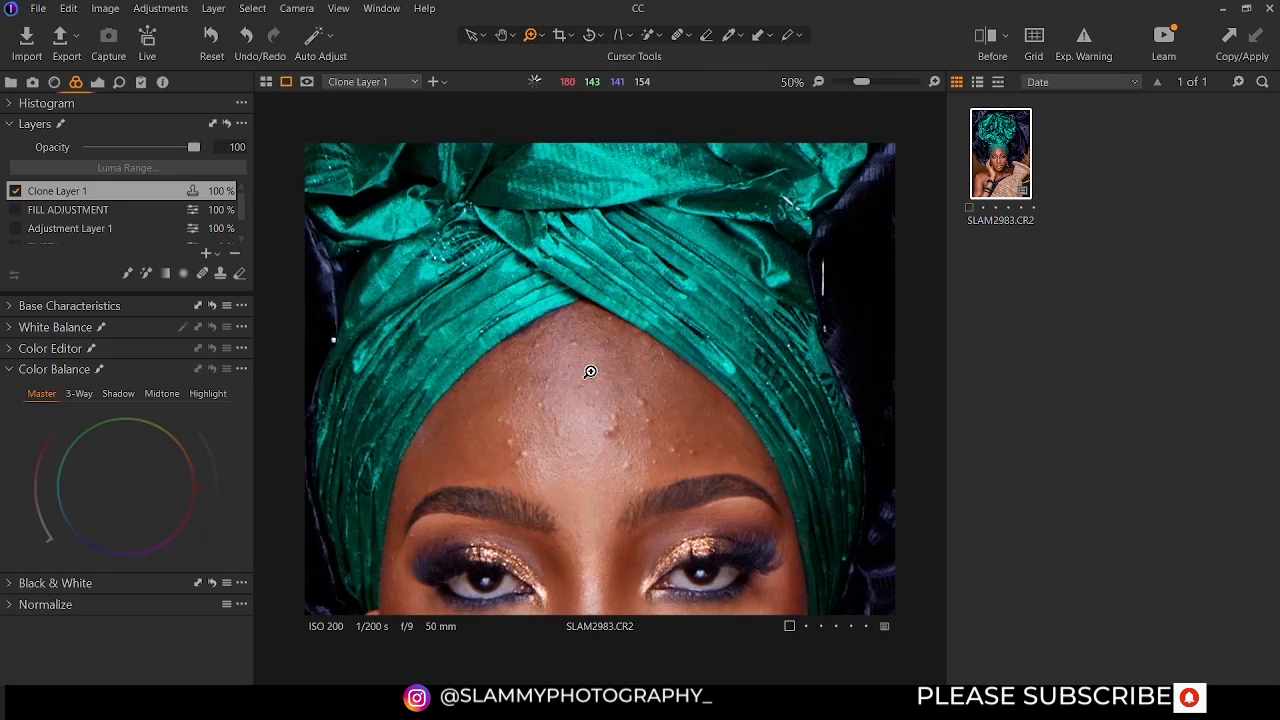
pyautogui.click(598, 468)
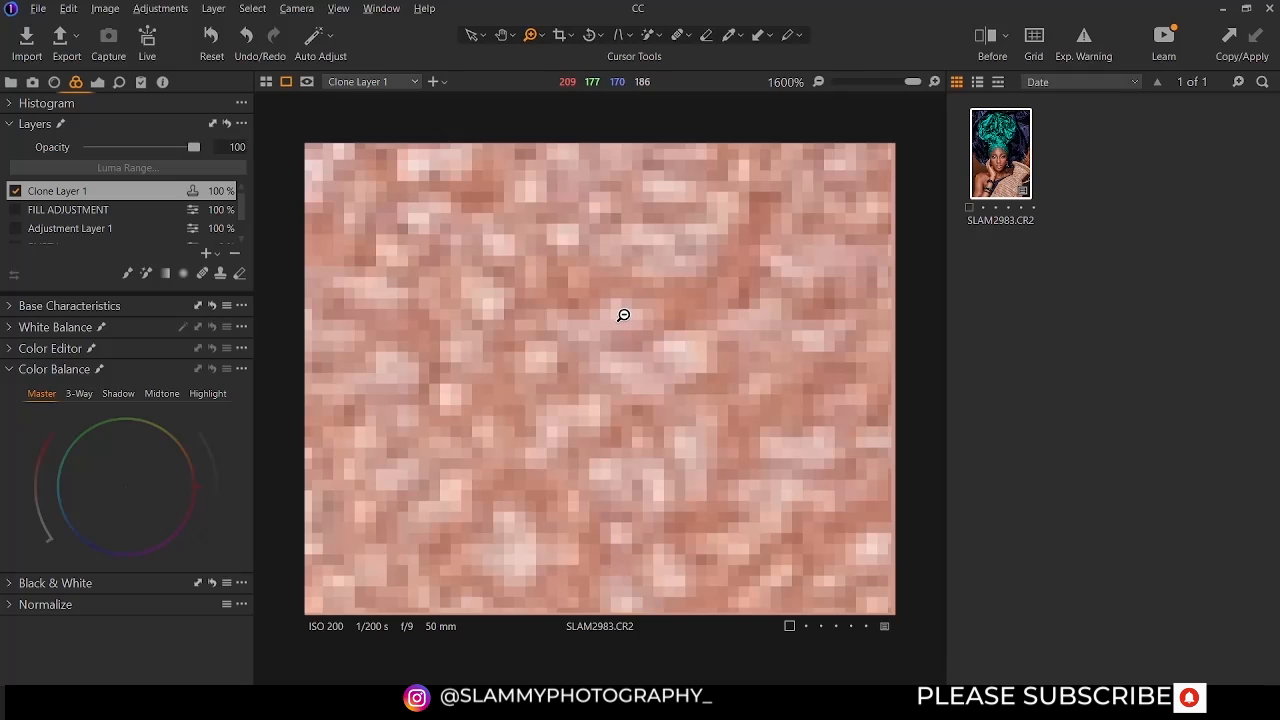
pyautogui.click(648, 410)
pyautogui.click(648, 410)
pyautogui.click(648, 410)
pyautogui.click(648, 410)
pyautogui.click(648, 410)
pyautogui.click(648, 410)
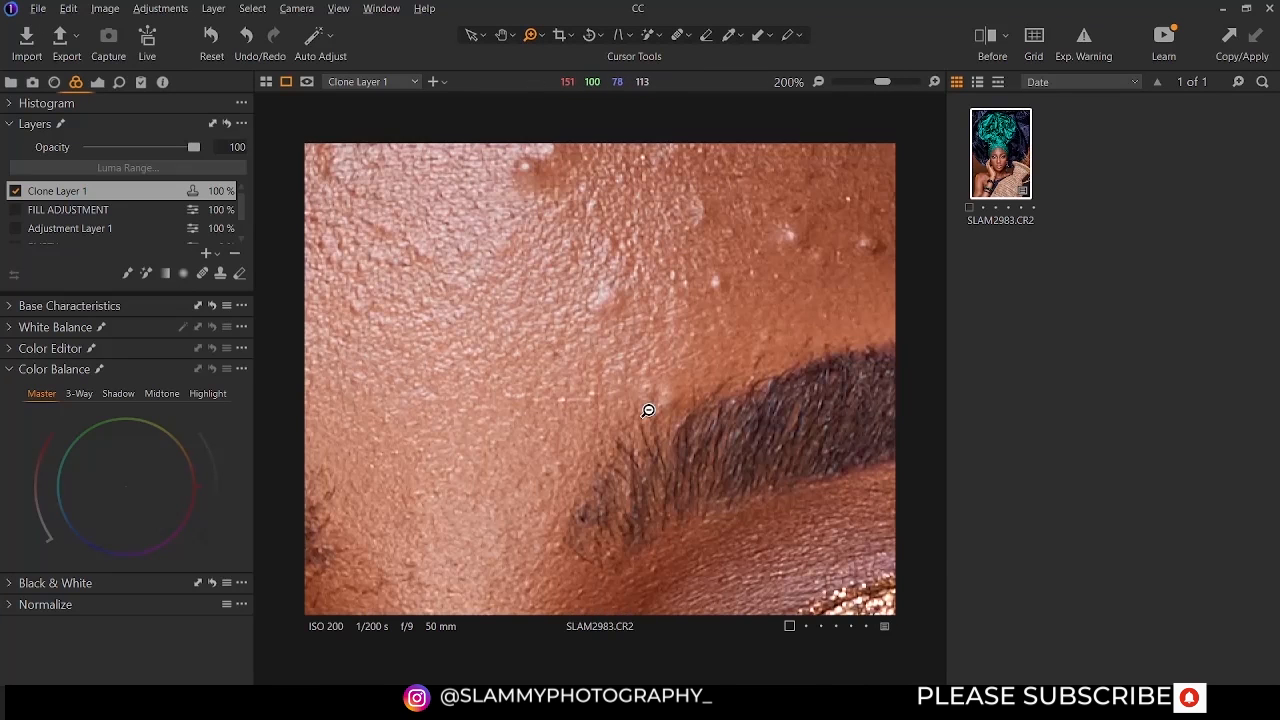
pyautogui.click(648, 410)
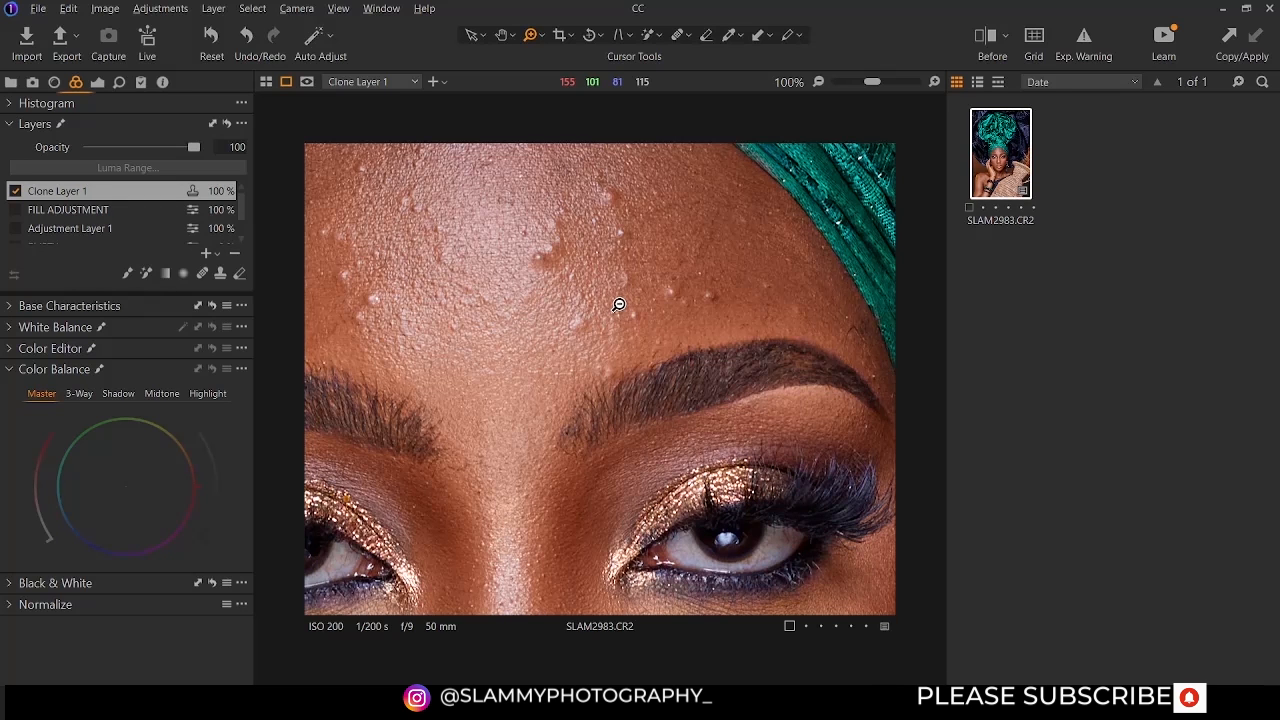
pyautogui.click(567, 290)
pyautogui.click(567, 290)
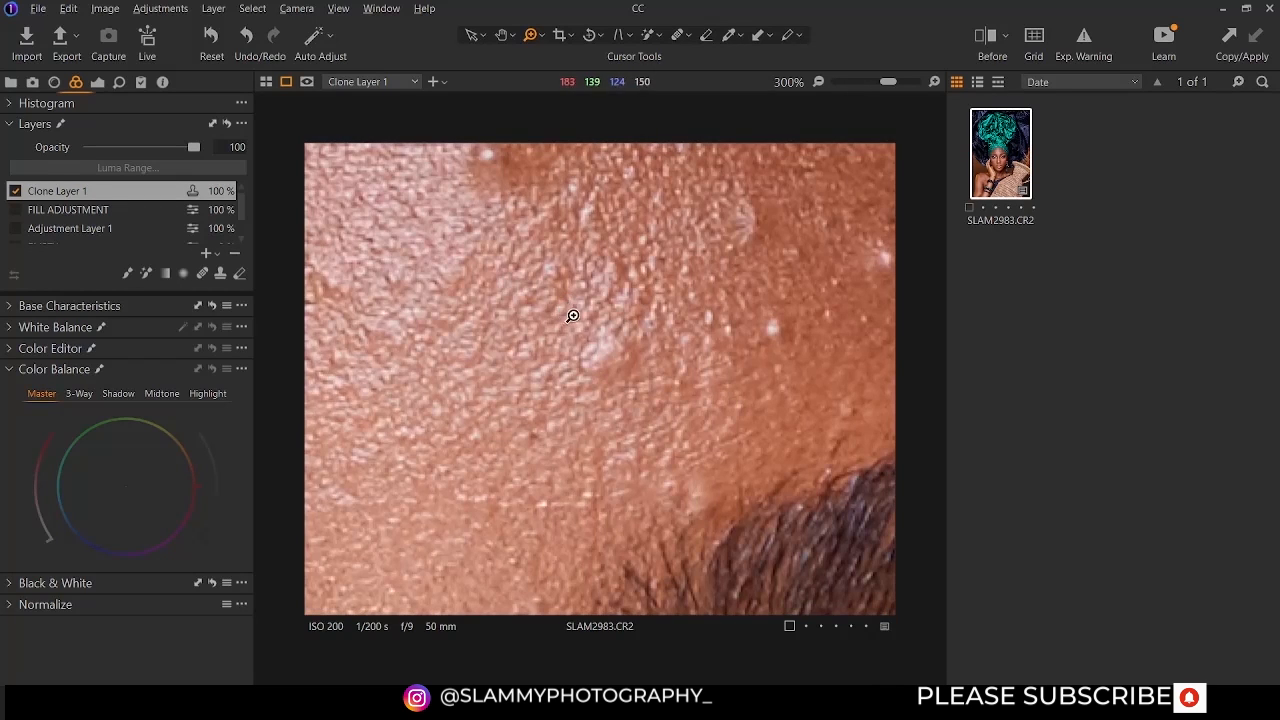
# Compare the whole portrait with a close-up, ending on the forehead blemishes at 100% zoom
pyautogui.scroll(-3, 584, 325)
pyautogui.scroll(4, 584, 325)
pyautogui.scroll(-4, 584, 325)
pyautogui.scroll(-2, 584, 325)
pyautogui.scroll(7, 584, 325)
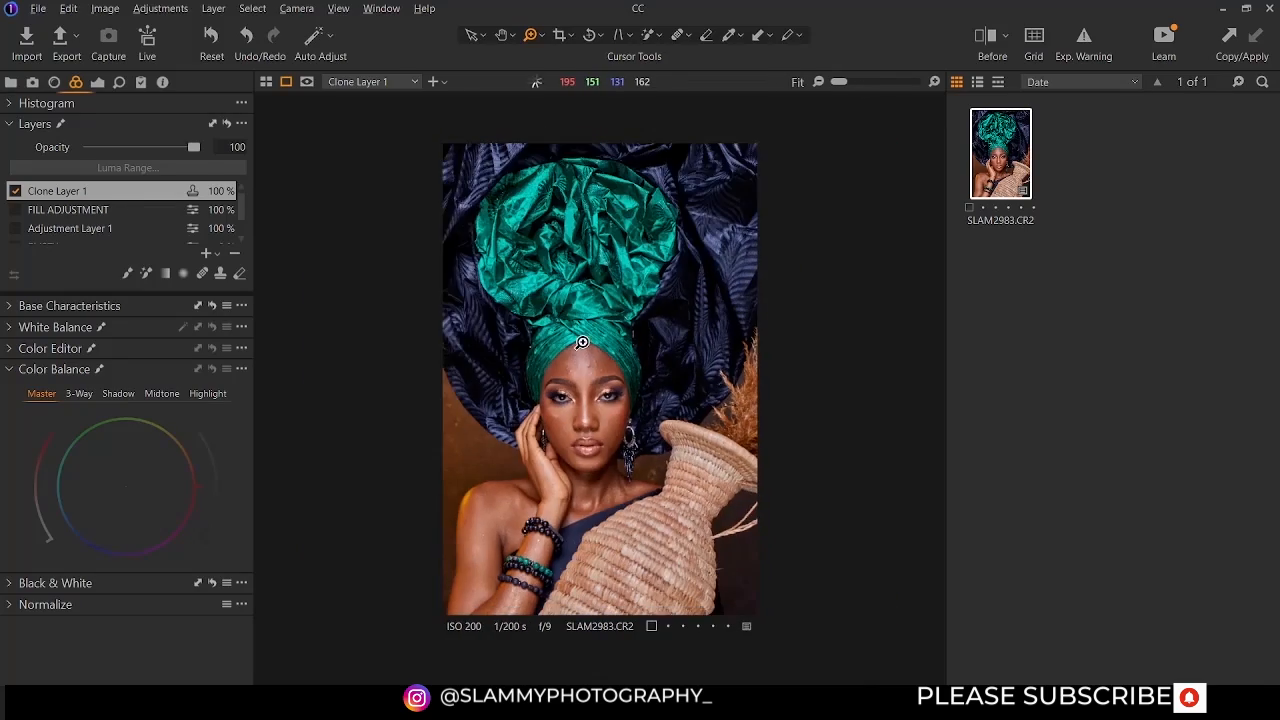
pyautogui.scroll(-2, 583, 394)
pyautogui.scroll(-1, 559, 454)
pyautogui.scroll(1, 561, 450)
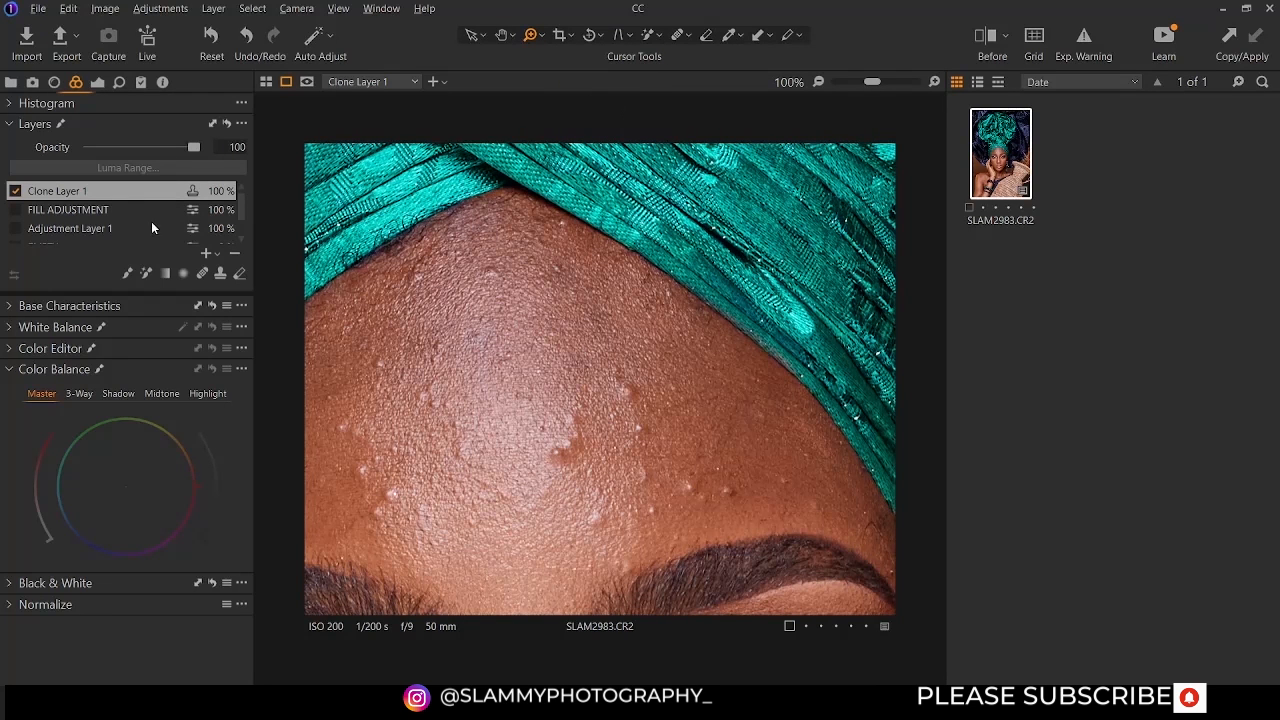
# Heal the large blemishes in the middle of the forehead with the Draw Healing Mask tool
pyautogui.click(678, 36)
pyautogui.click(557, 453)
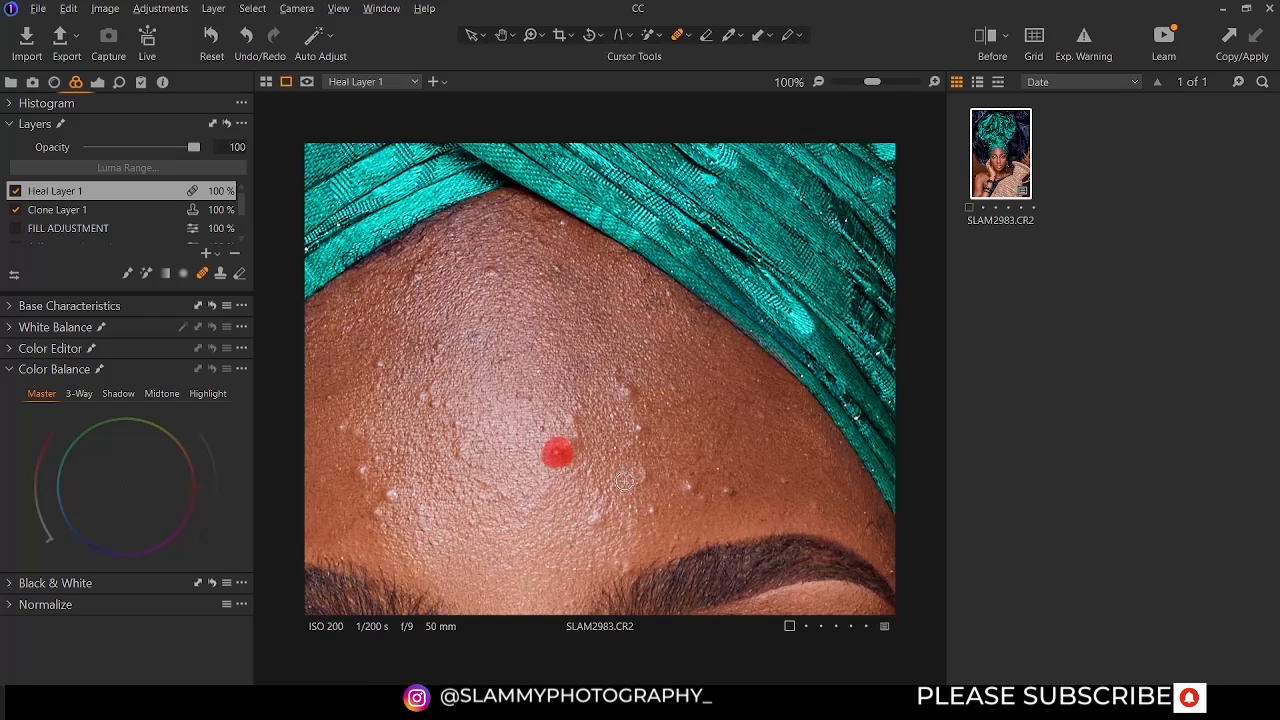
pyautogui.click(575, 442)
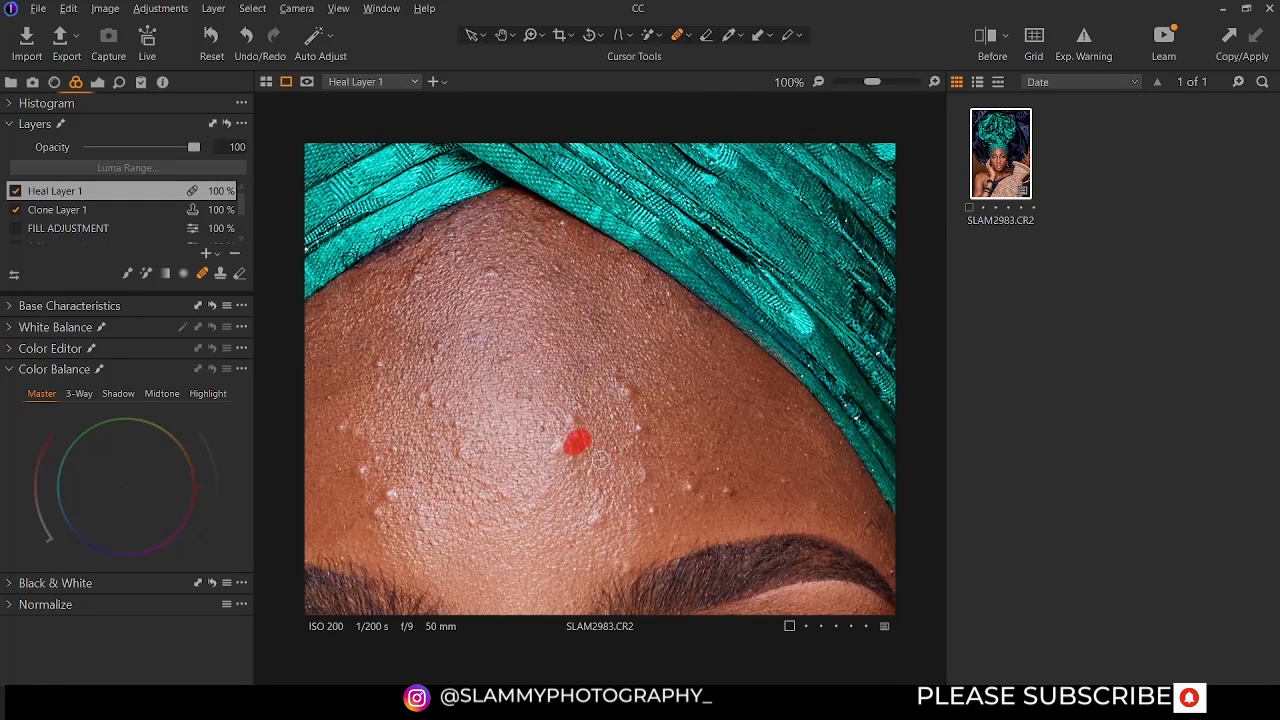
pyautogui.click(572, 423)
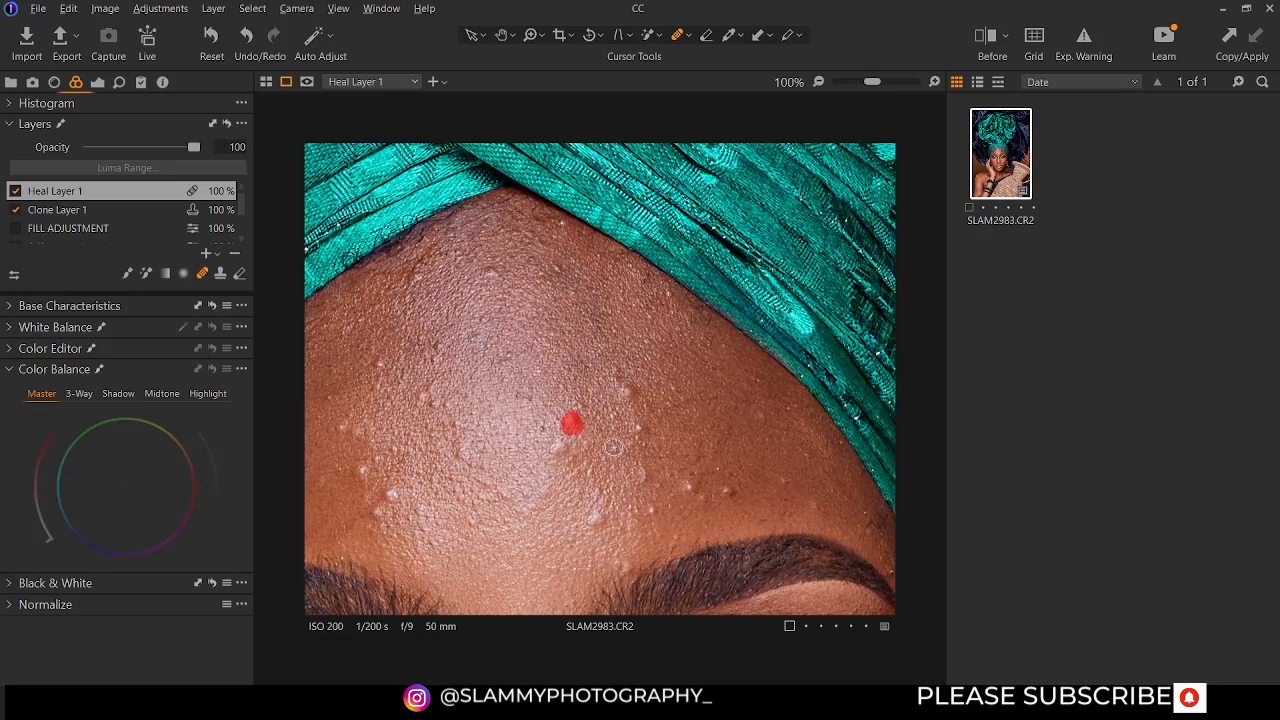
pyautogui.click(624, 395)
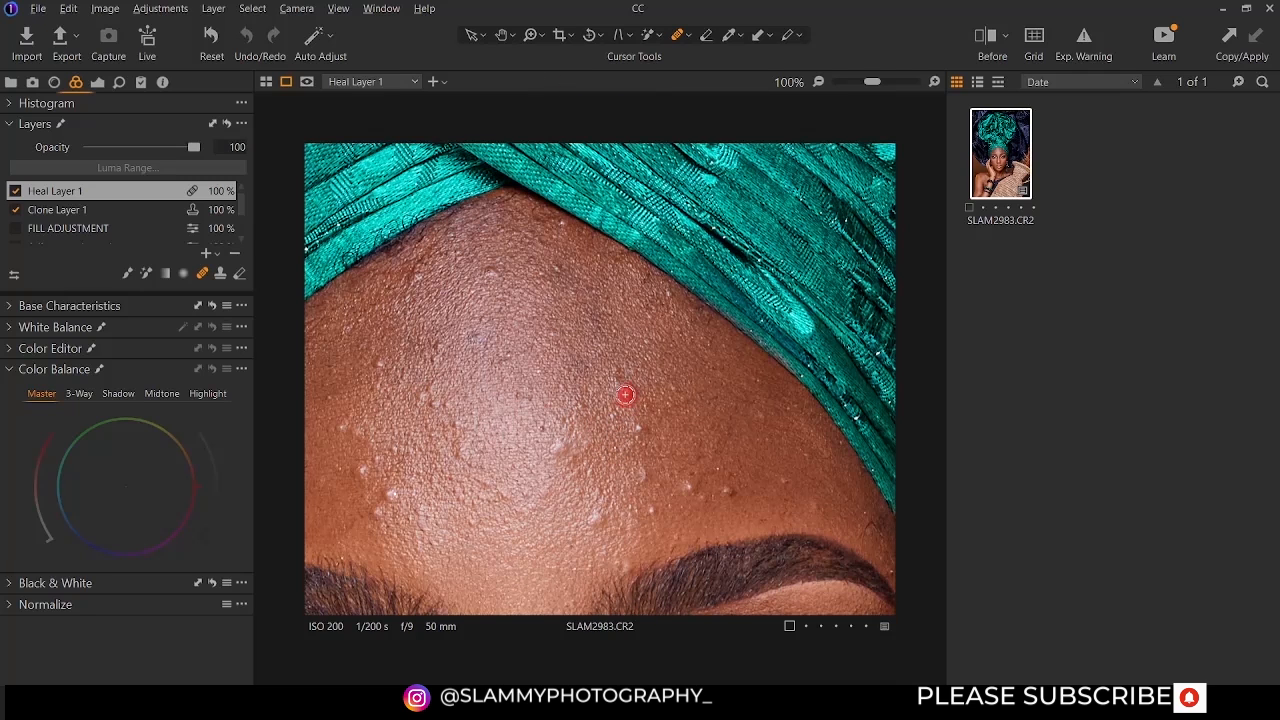
# Display the healing arrows and move the source points of the two healed forehead spots to different patches of skin
pyautogui.click(688, 38)
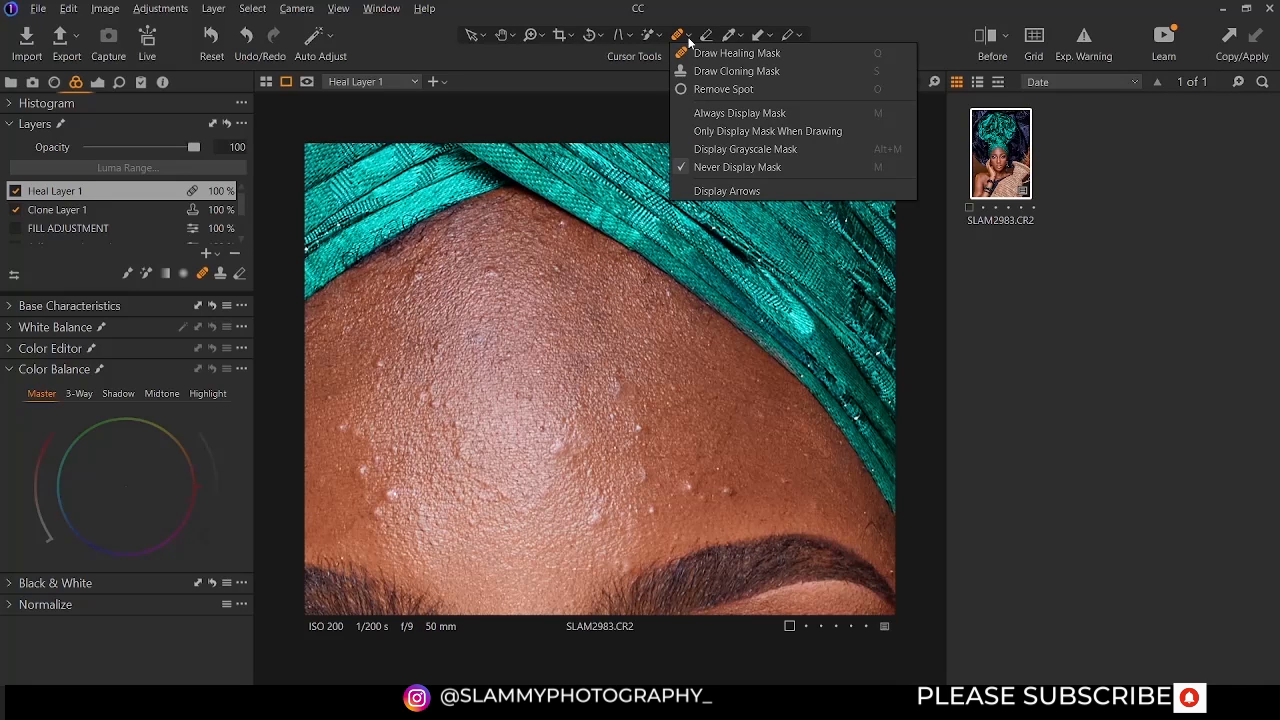
pyautogui.click(710, 192)
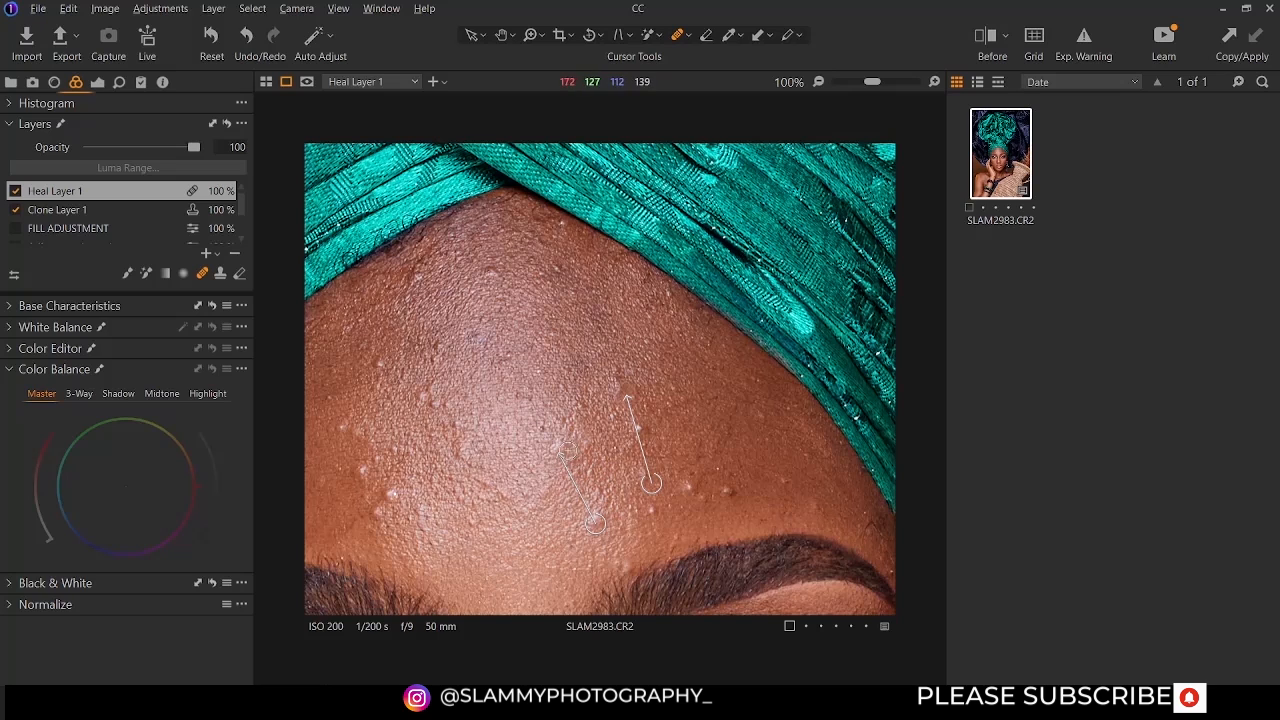
pyautogui.click(687, 42)
pyautogui.click(685, 192)
pyautogui.click(687, 35)
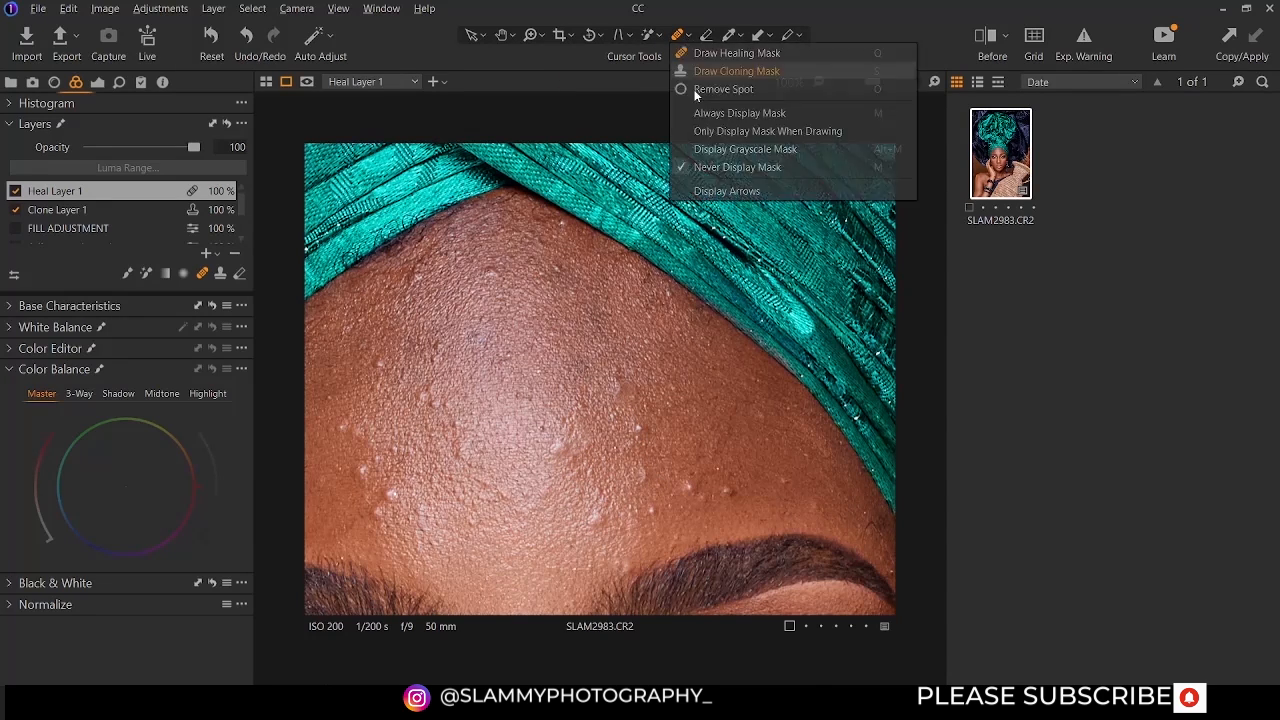
pyautogui.click(717, 192)
pyautogui.moveTo(578, 528); pyautogui.dragTo(541, 530)
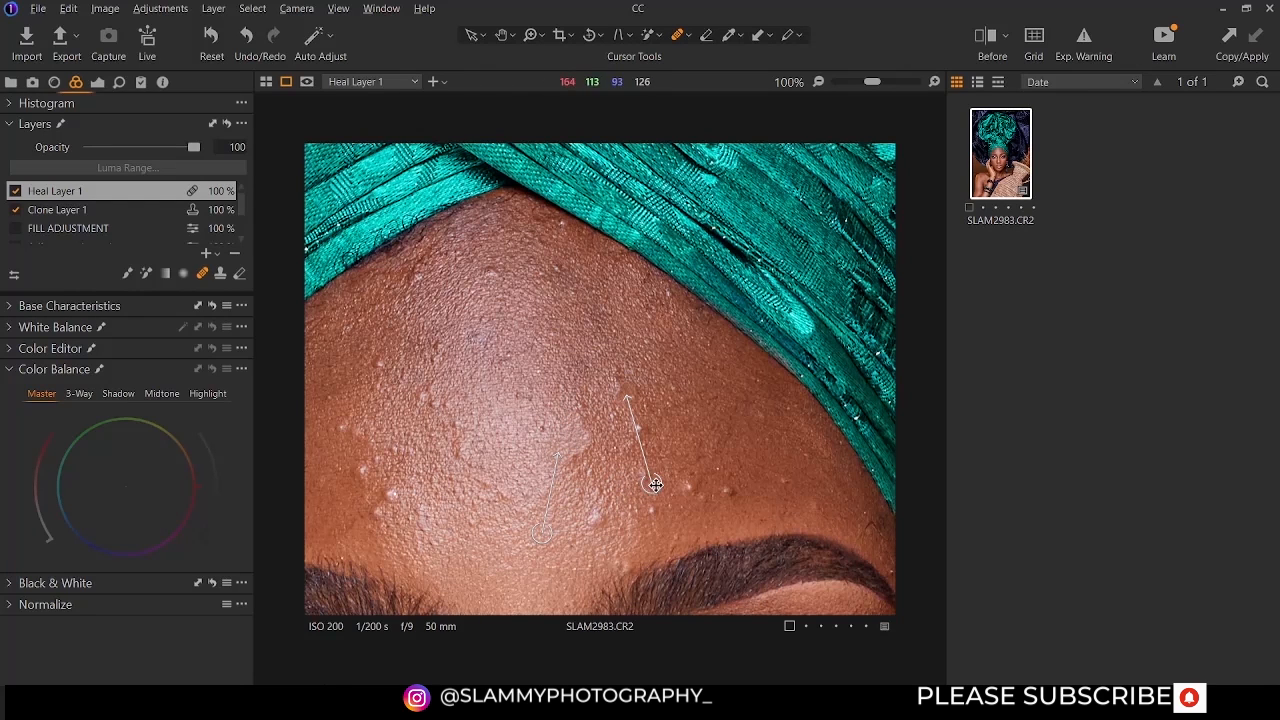
pyautogui.moveTo(617, 492); pyautogui.dragTo(614, 492)
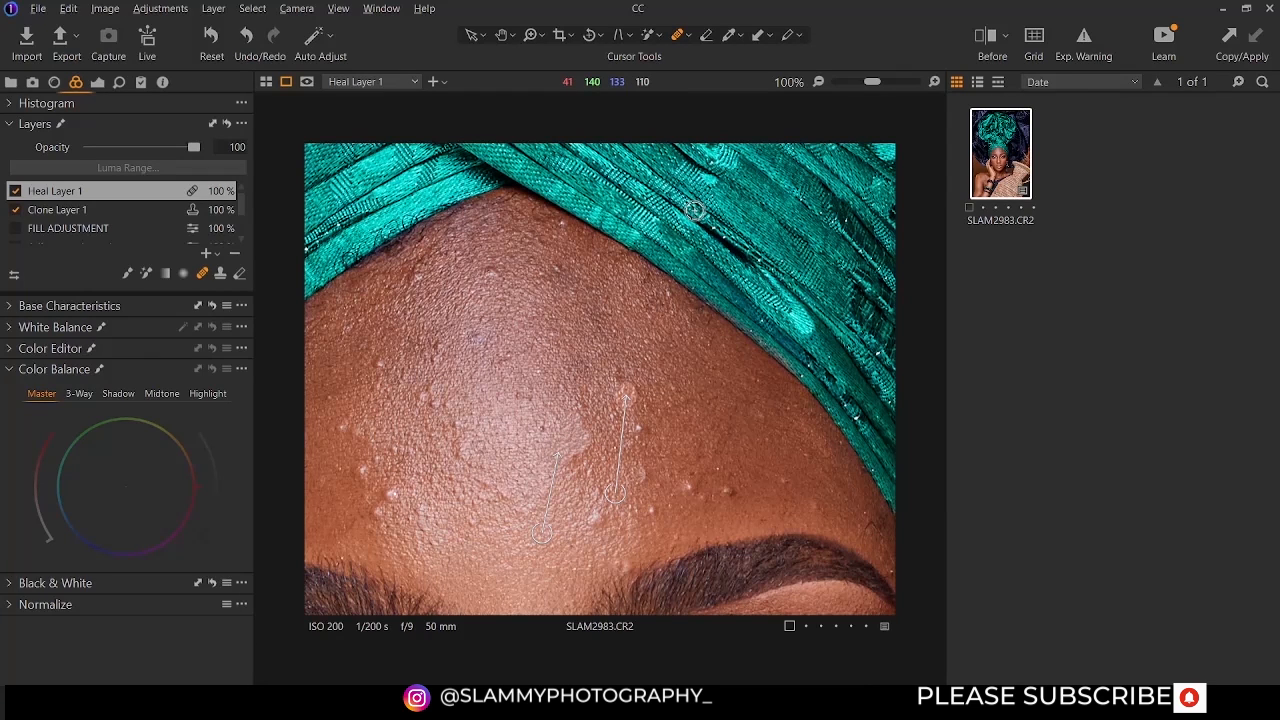
# Set the heal brush's hardness to 0 and retouch the skin around the healed spot on the right of the forehead
pyautogui.rightClick(514, 294)
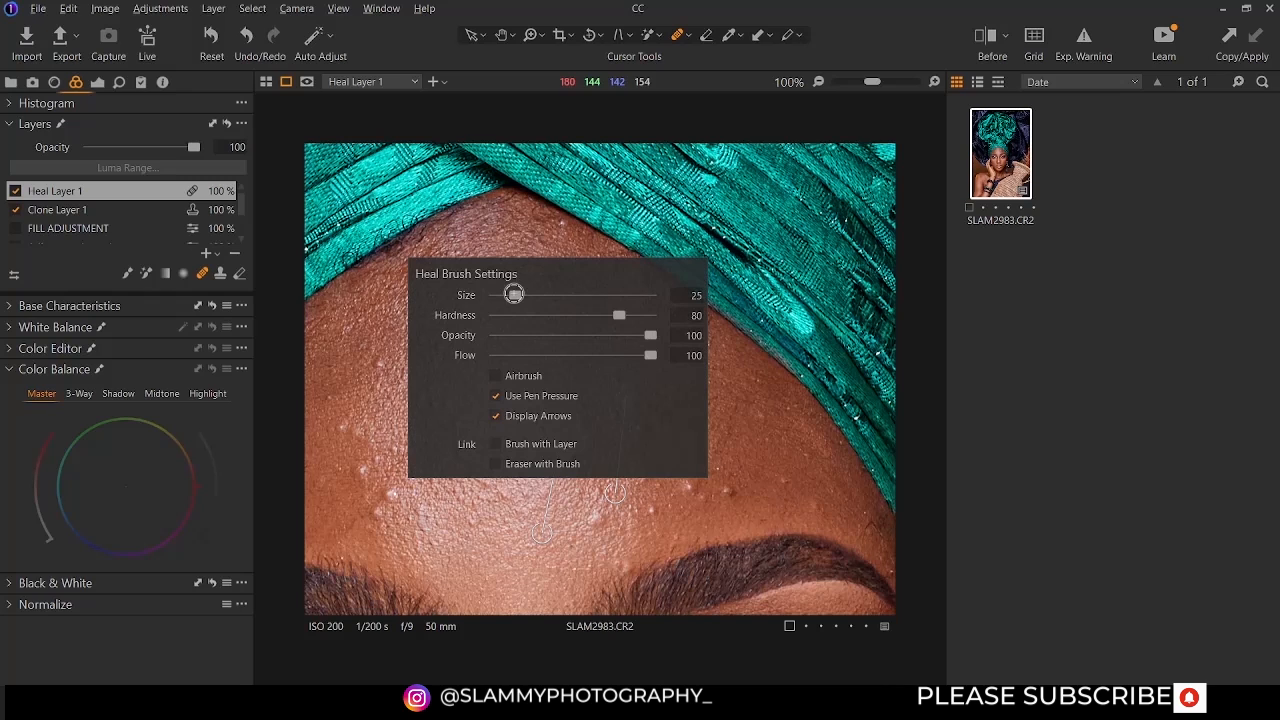
pyautogui.moveTo(620, 315); pyautogui.dragTo(312, 318)
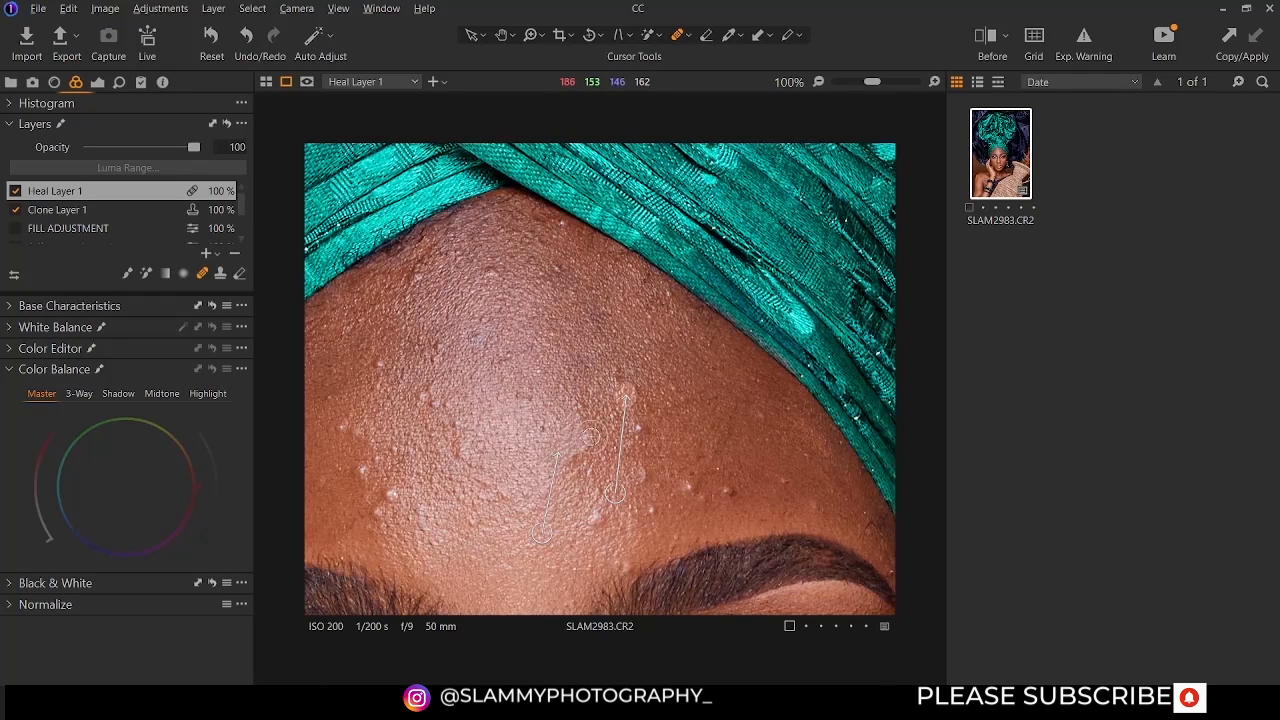
pyautogui.click(637, 396)
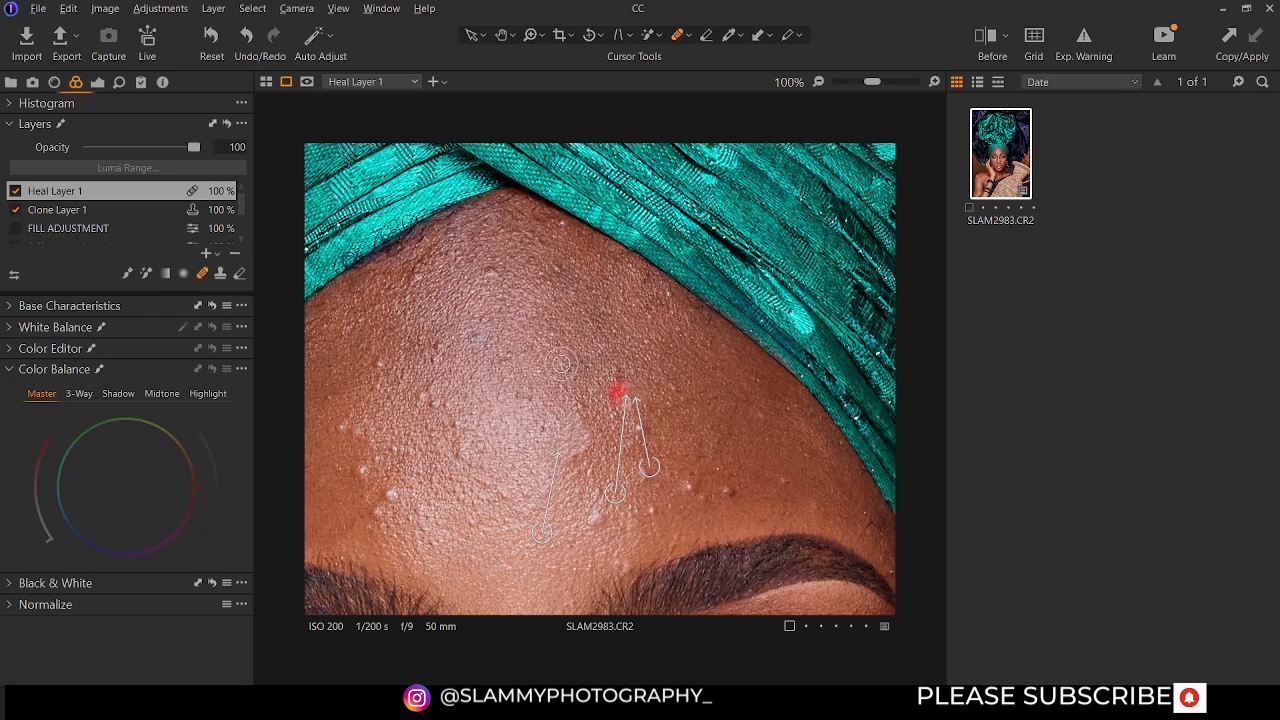
pyautogui.rightClick(561, 363)
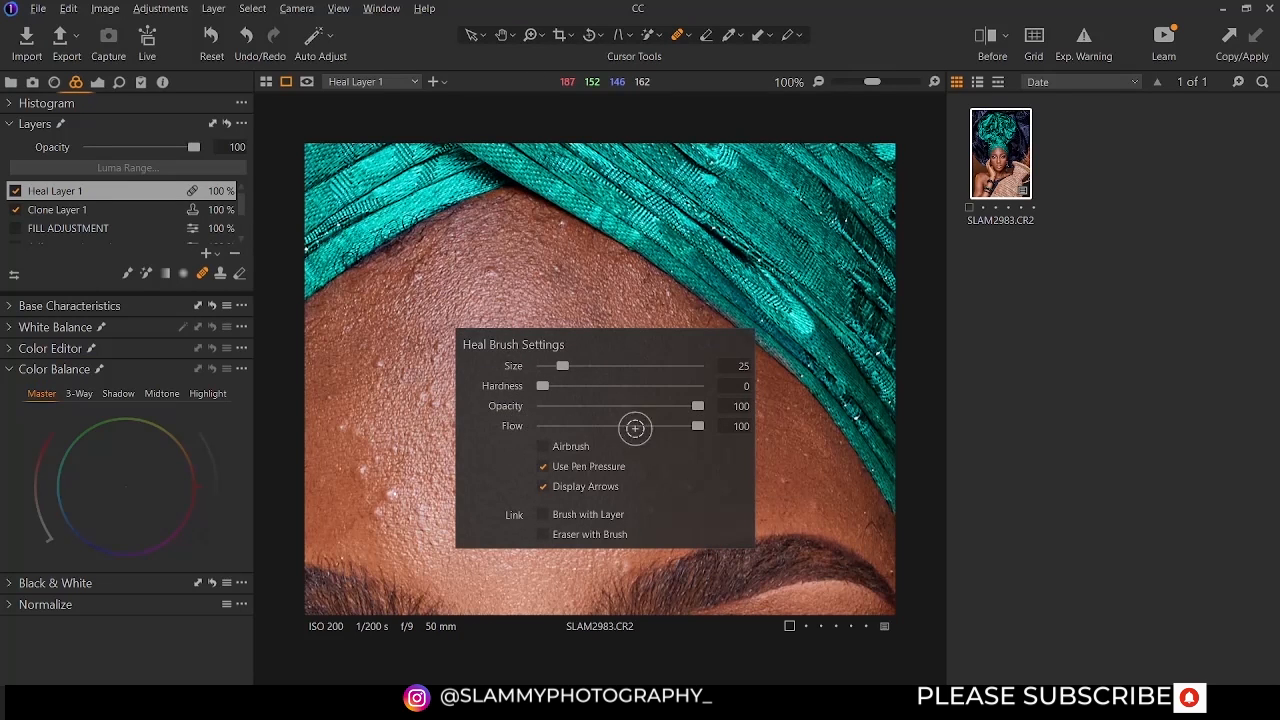
pyautogui.click(411, 377)
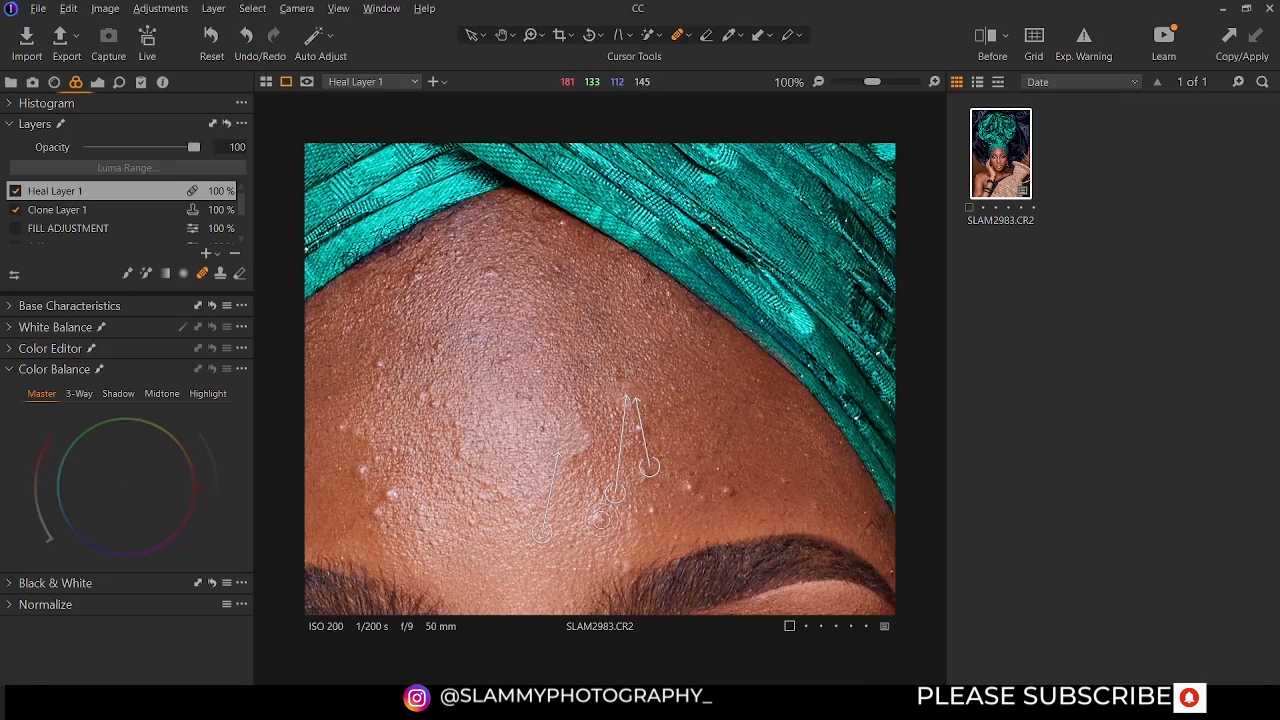
# Heal the blemish above the inner end of the right eyebrow, shifting its source point, and a small bump on the forehead's left side
pyautogui.click(598, 521)
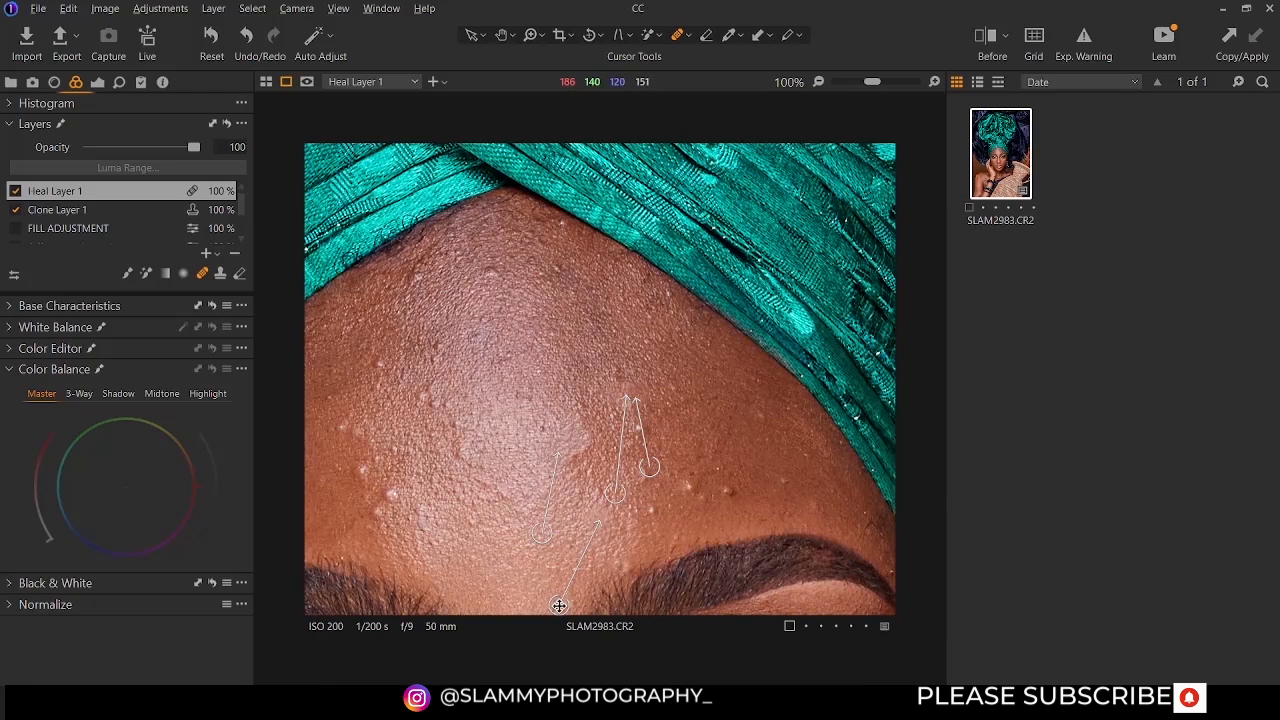
pyautogui.moveTo(559, 604); pyautogui.dragTo(531, 589)
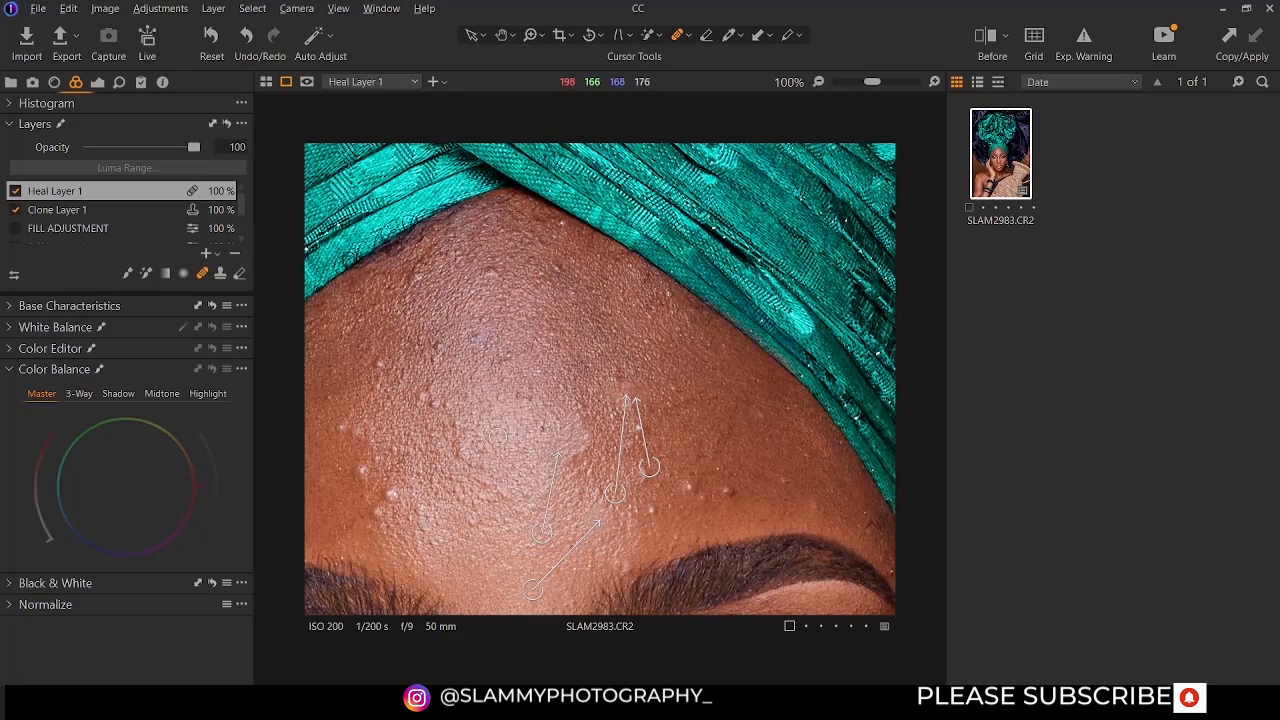
pyautogui.click(434, 404)
# Hide the healing arrows and heal the small blemishes along the top and left side of the forehead
pyautogui.click(687, 36)
pyautogui.click(684, 188)
pyautogui.click(493, 274)
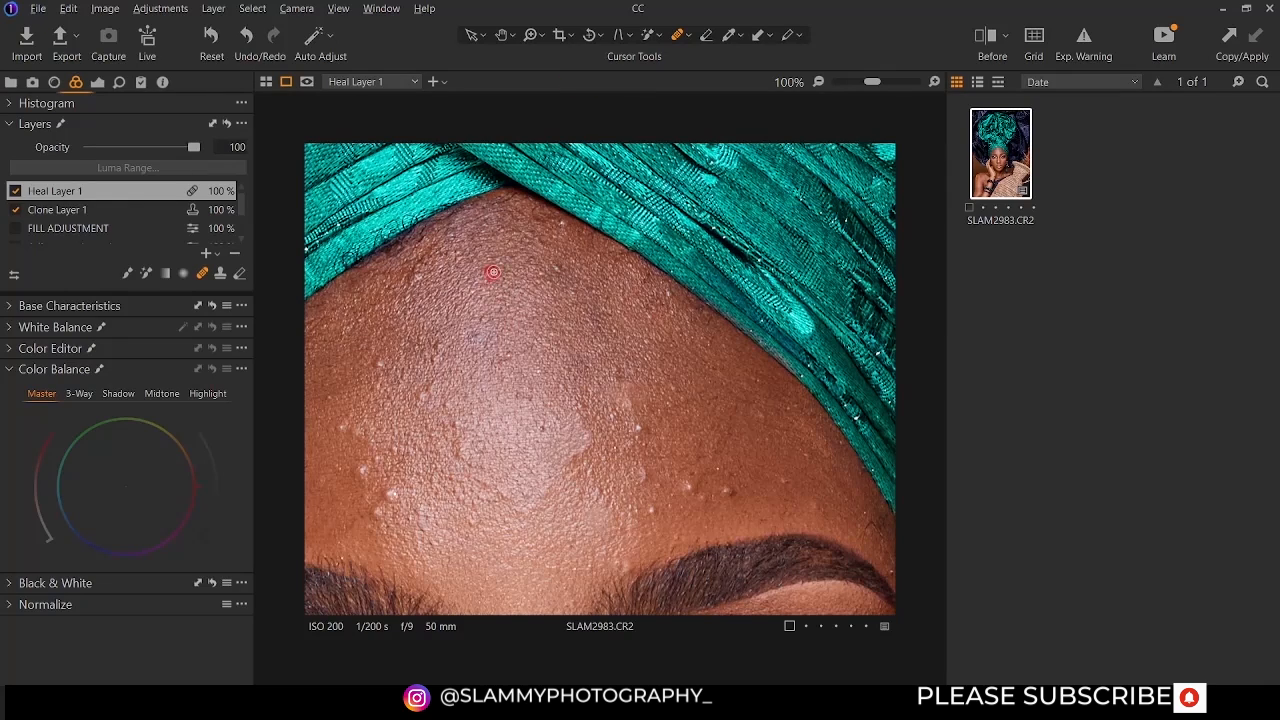
pyautogui.click(416, 278)
pyautogui.click(380, 363)
pyautogui.click(420, 394)
pyautogui.click(344, 429)
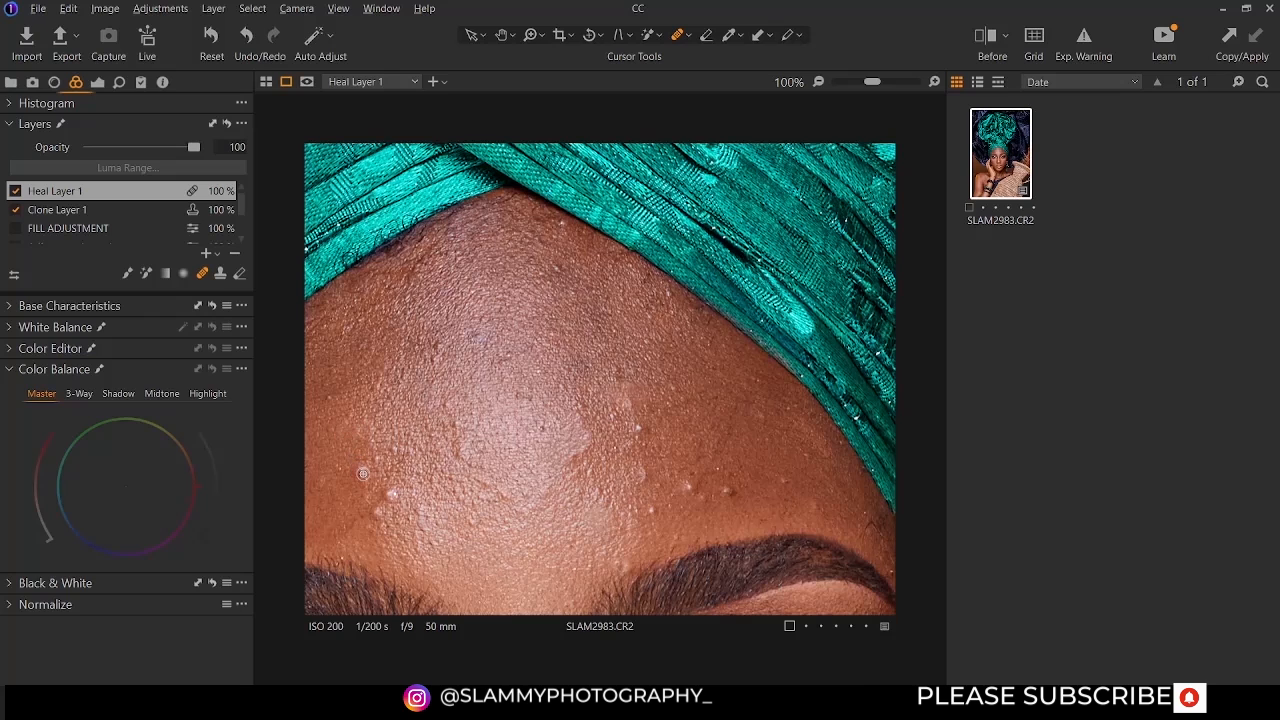
pyautogui.click(385, 495)
pyautogui.click(376, 512)
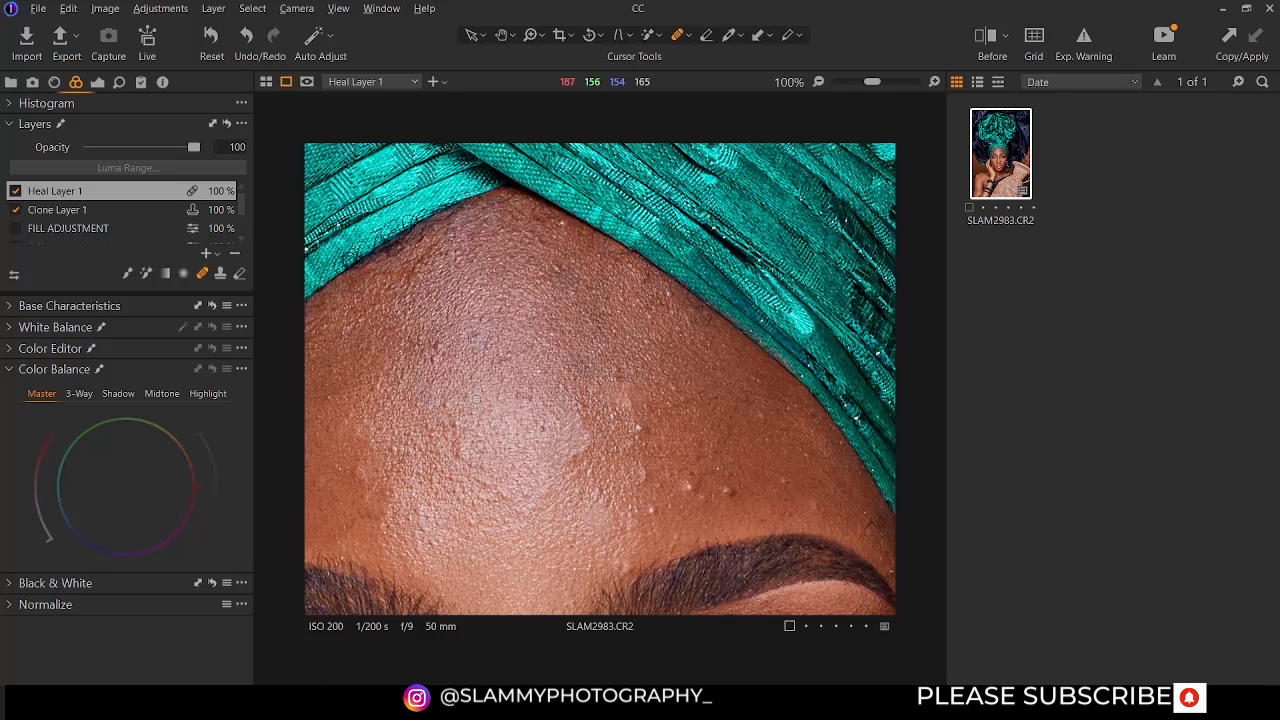
# Heal the line of small blemishes right of the forehead's centre, down toward the eyebrow
pyautogui.click(637, 432)
pyautogui.click(641, 478)
pyautogui.click(645, 511)
pyautogui.click(646, 473)
pyautogui.click(640, 444)
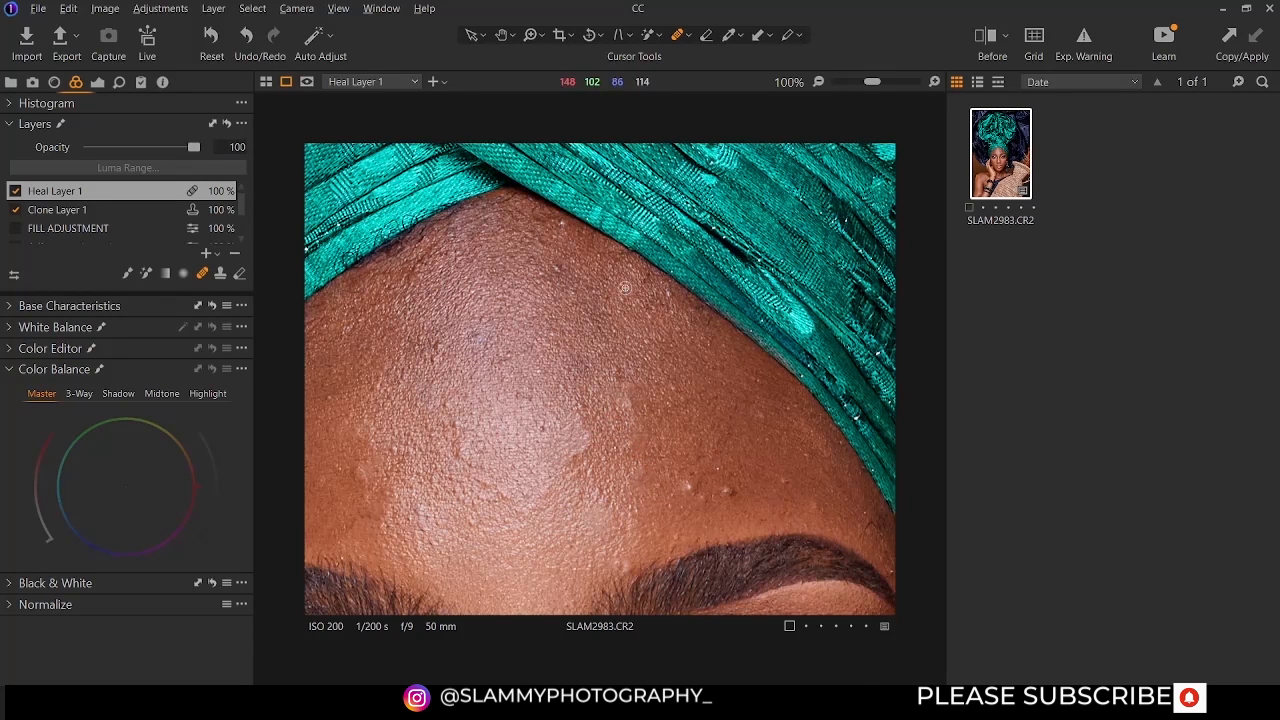
# Switch to the Draw Cloning Mask tool and try to clone over the remaining blemish above the right eyebrow
pyautogui.click(687, 37)
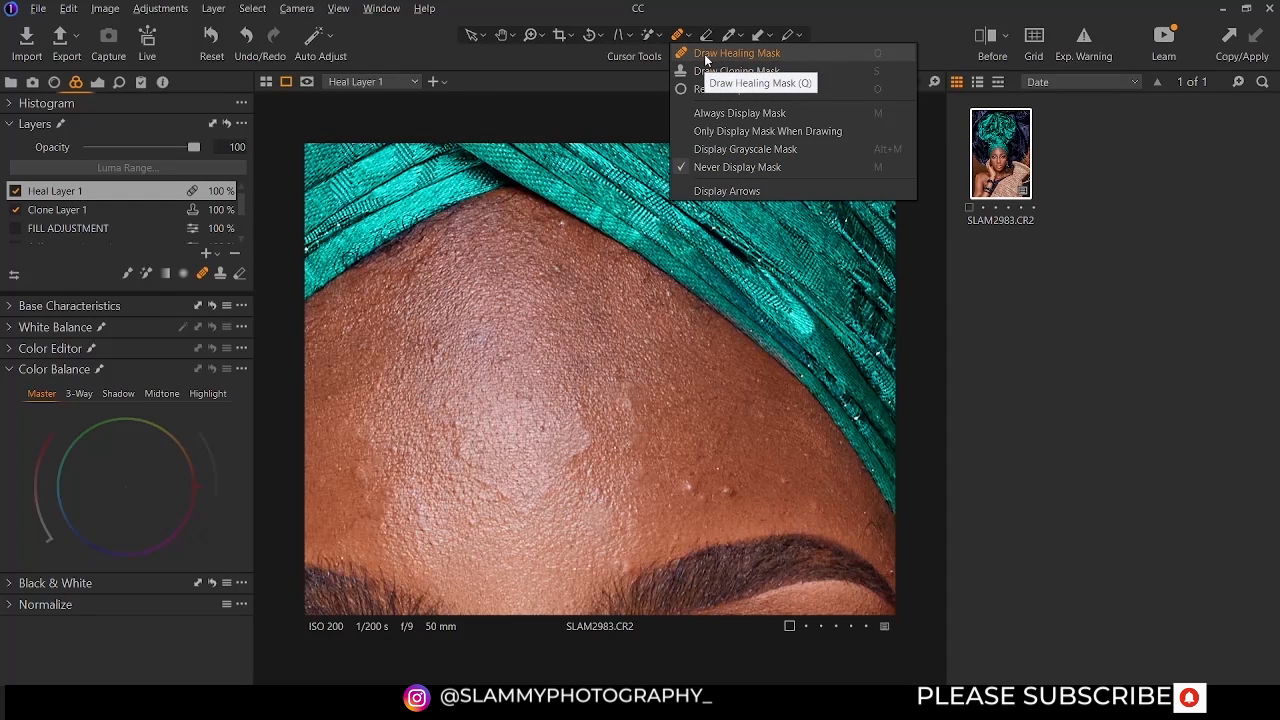
pyautogui.click(705, 56)
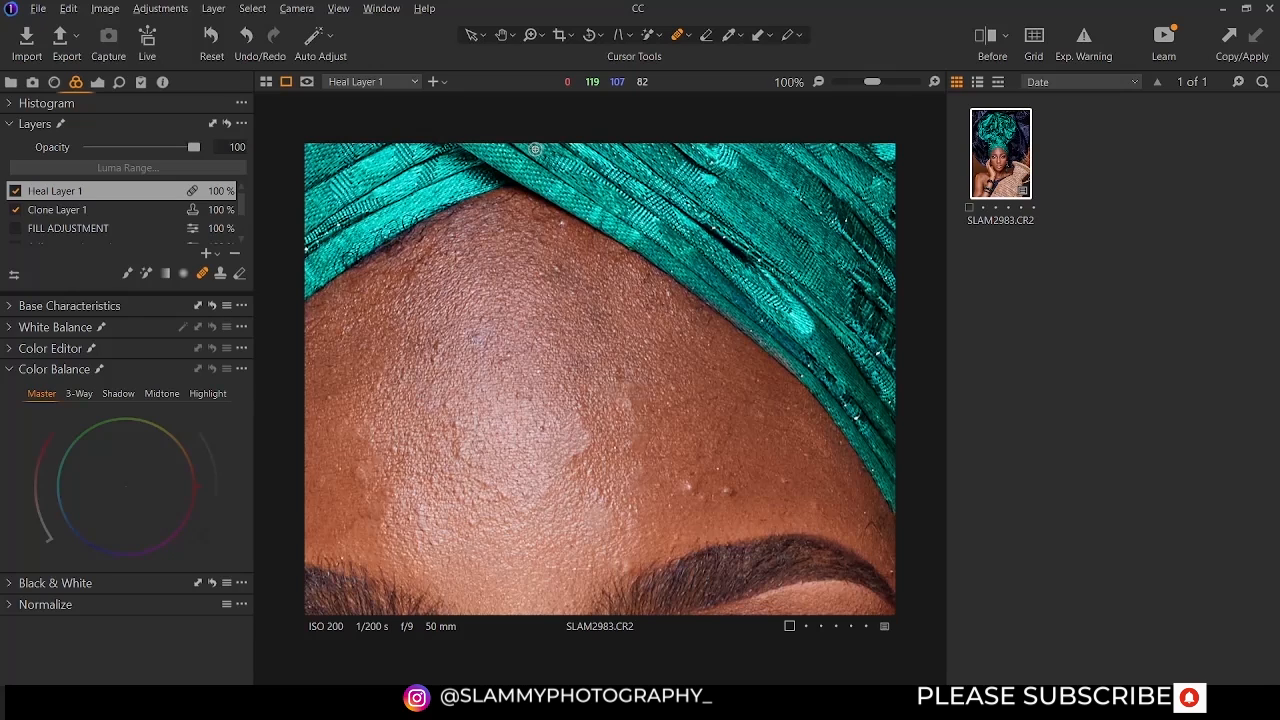
pyautogui.click(688, 37)
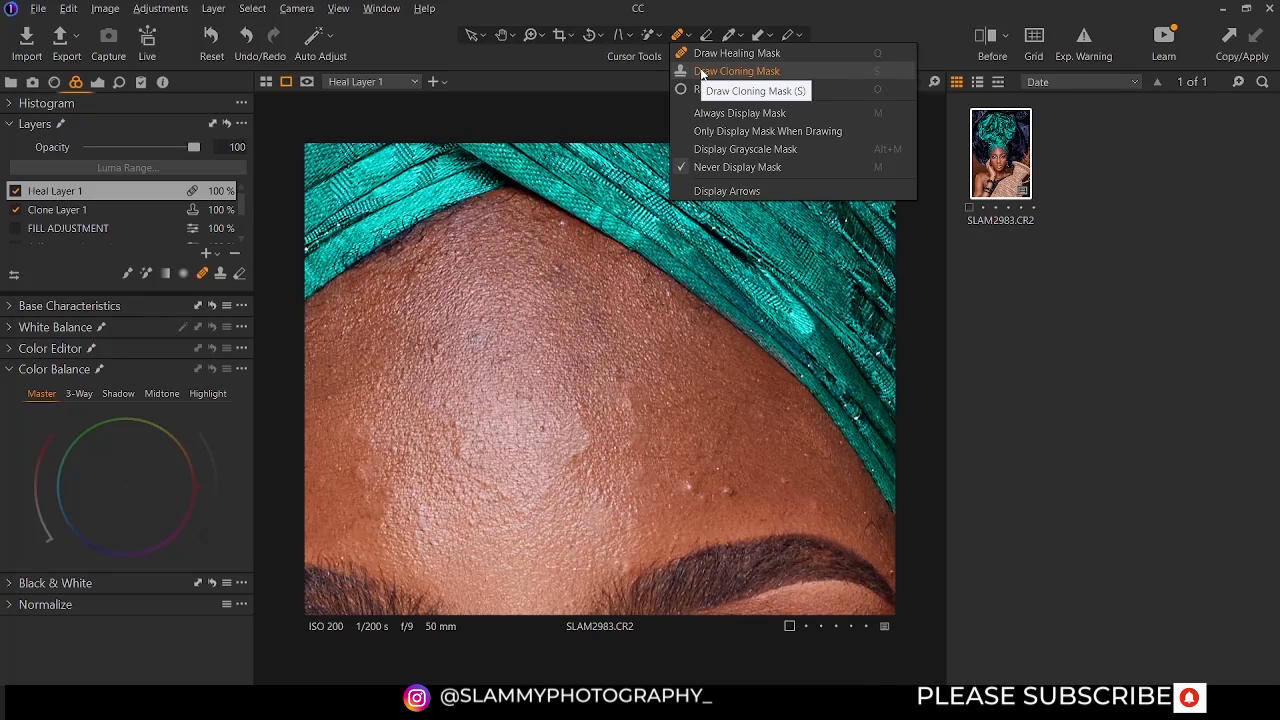
pyautogui.click(702, 72)
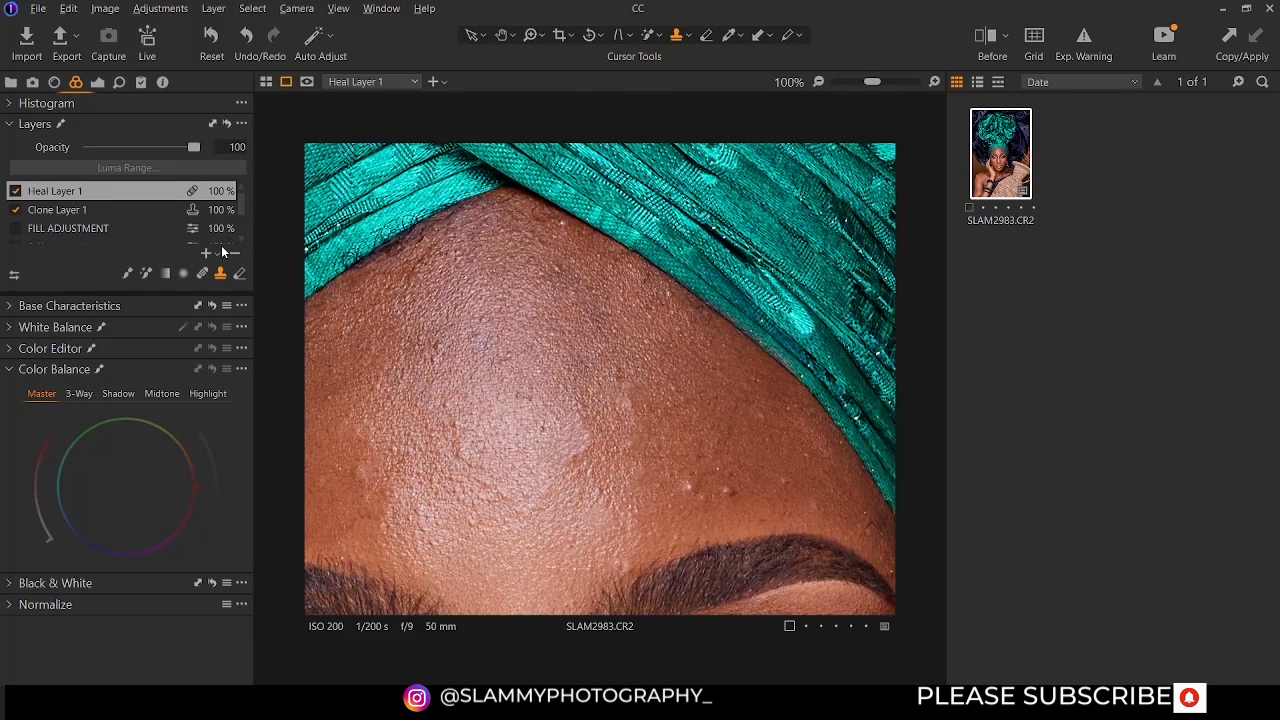
pyautogui.click(690, 488)
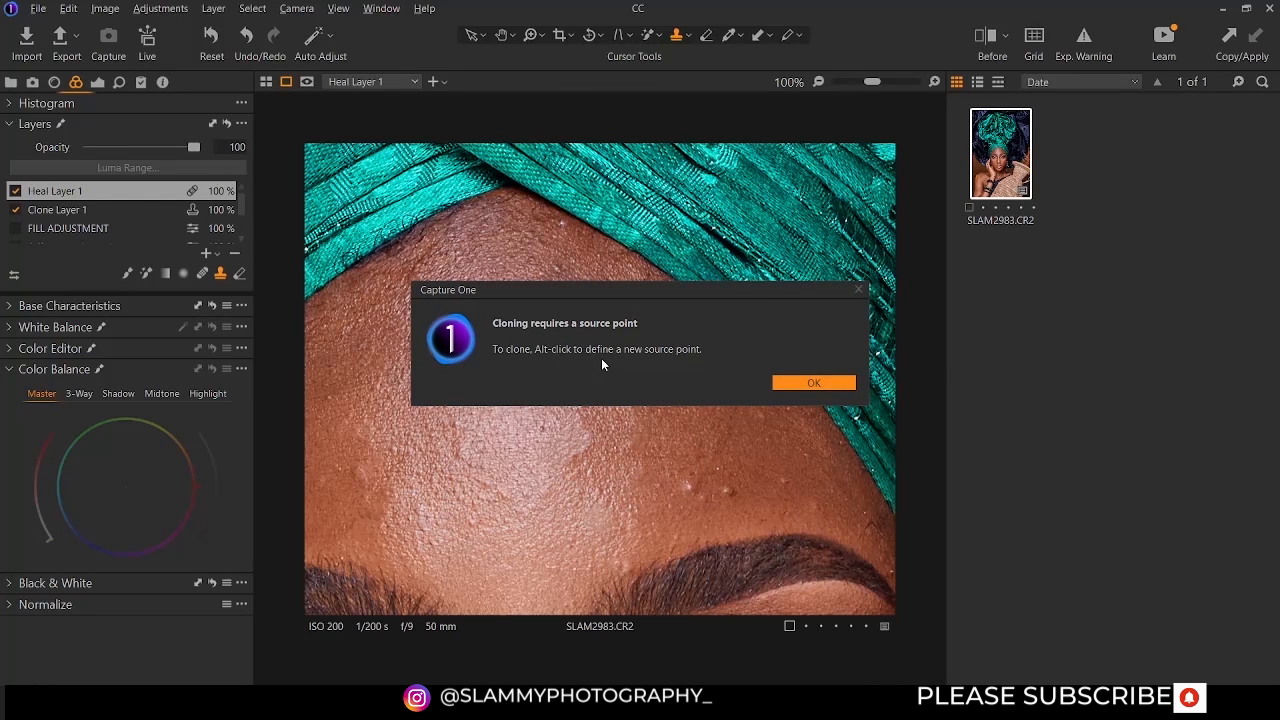
pyautogui.click(813, 383)
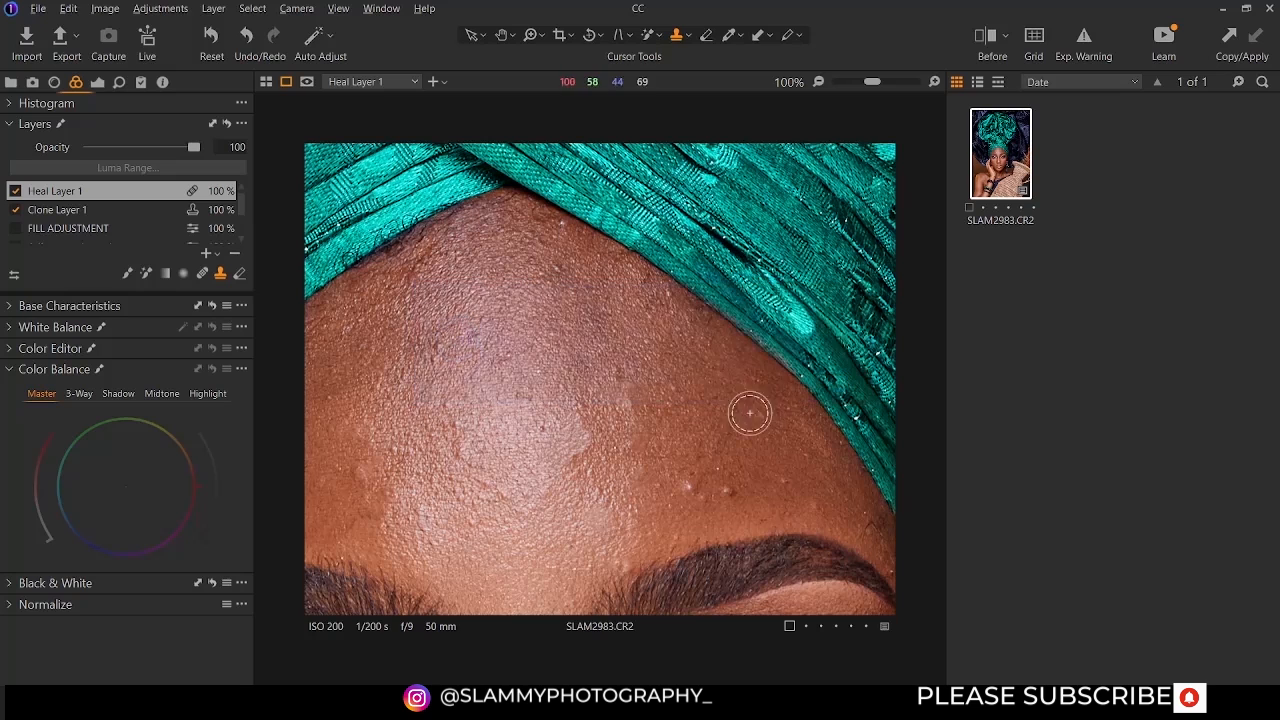
# Sample clear skin on the forehead as the clone source and clone over the blemish above the right eyebrow
pyautogui.rightClick(679, 427)
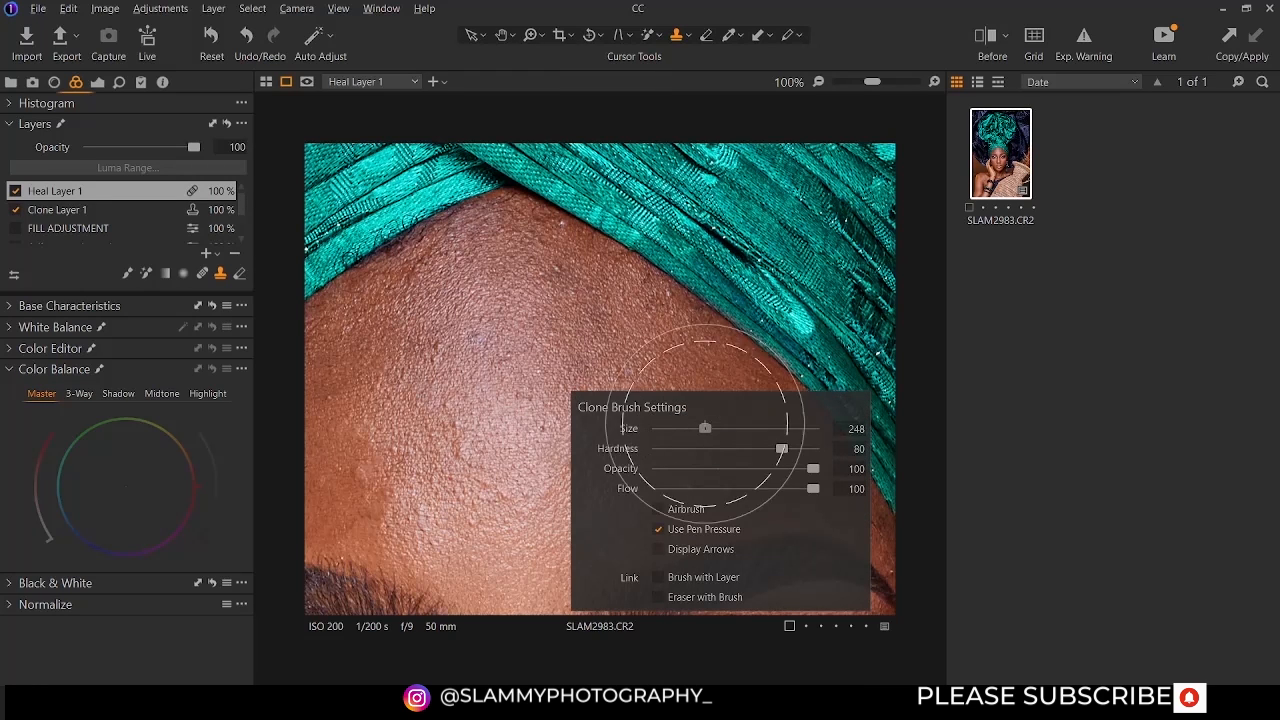
pyautogui.click(689, 368)
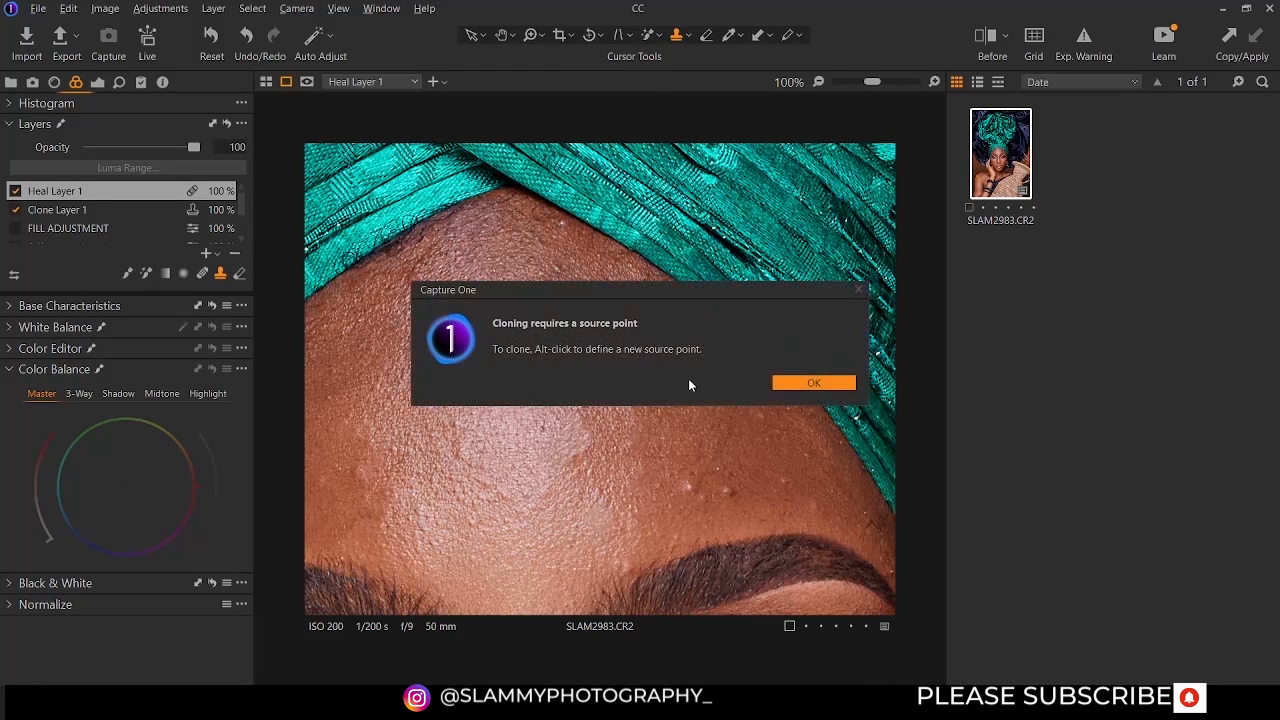
pyautogui.click(791, 386)
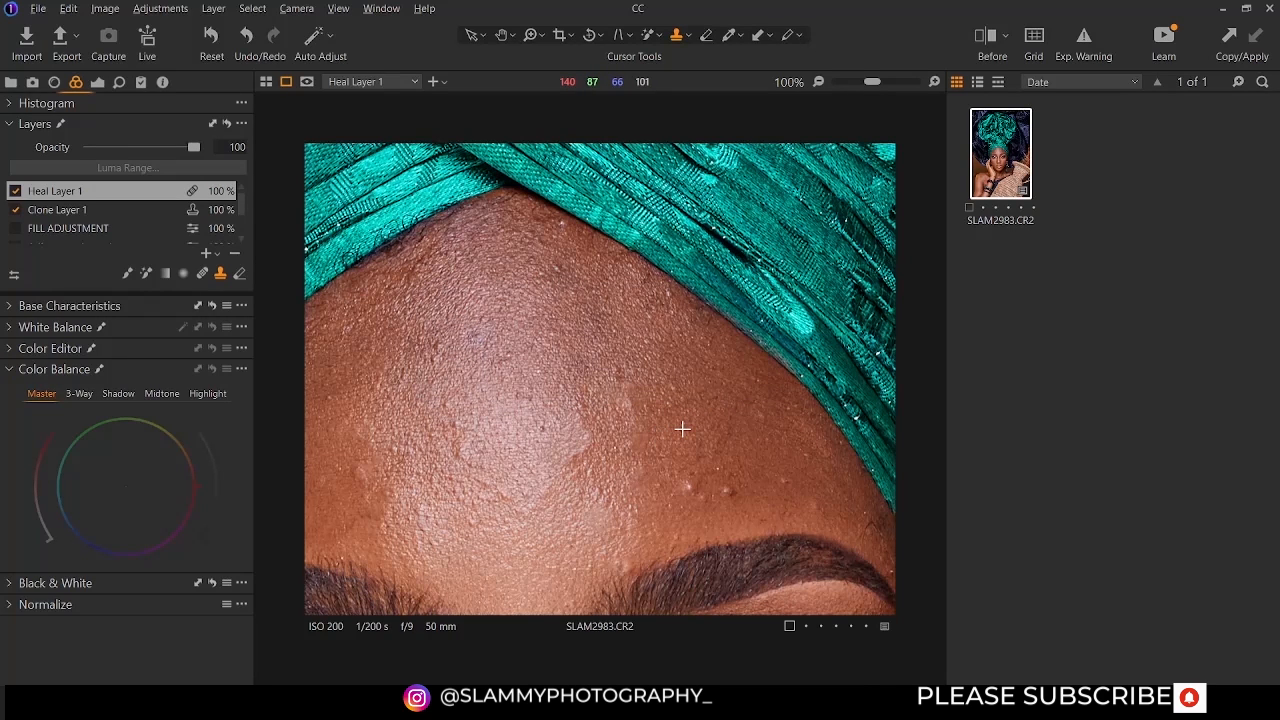
pyautogui.keyDown('alt'); pyautogui.click(682, 429); pyautogui.keyUp('alt')
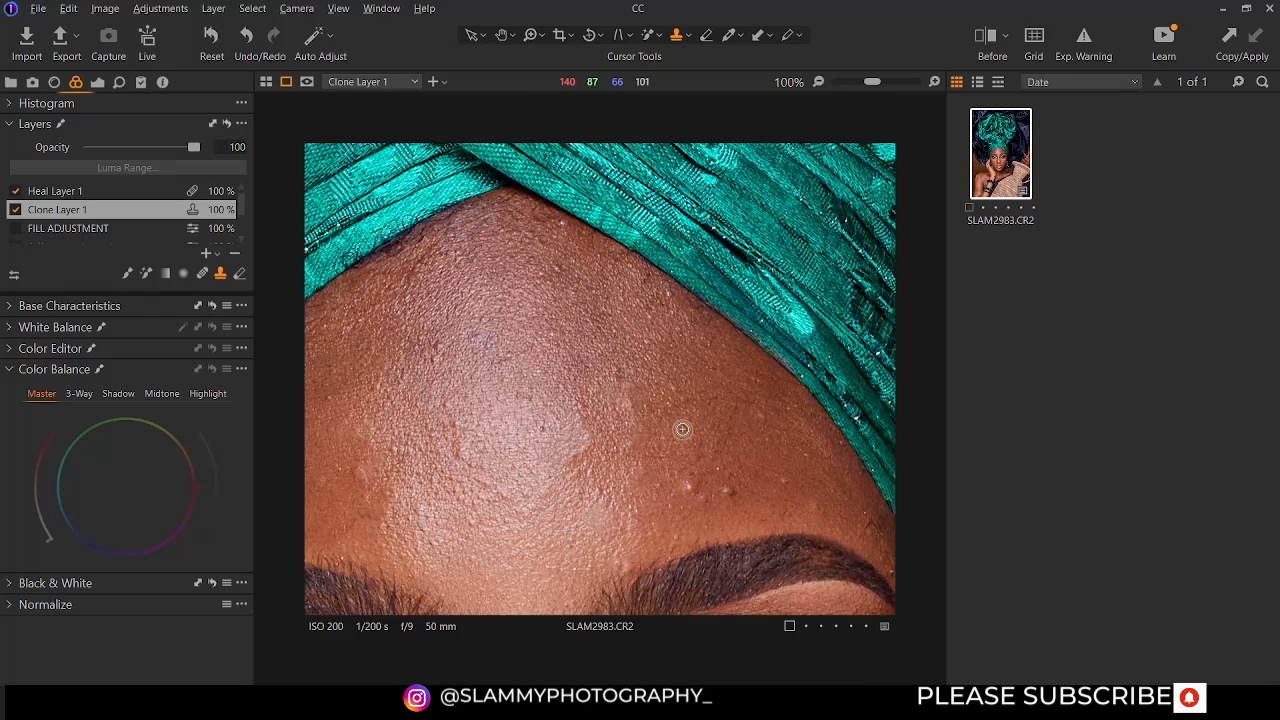
pyautogui.click(688, 488)
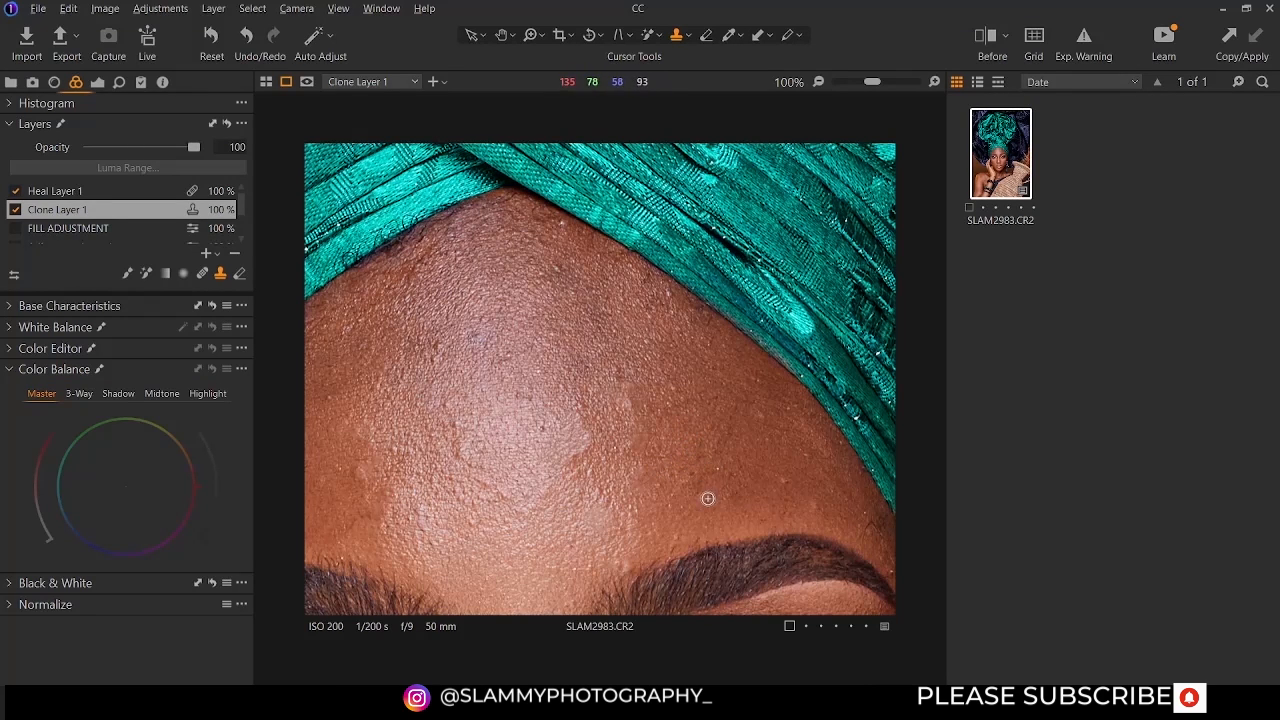
# Lower the clone brush's flow and sample a new clone source on the upper right part of the forehead
pyautogui.rightClick(686, 416)
pyautogui.rightClick(664, 392)
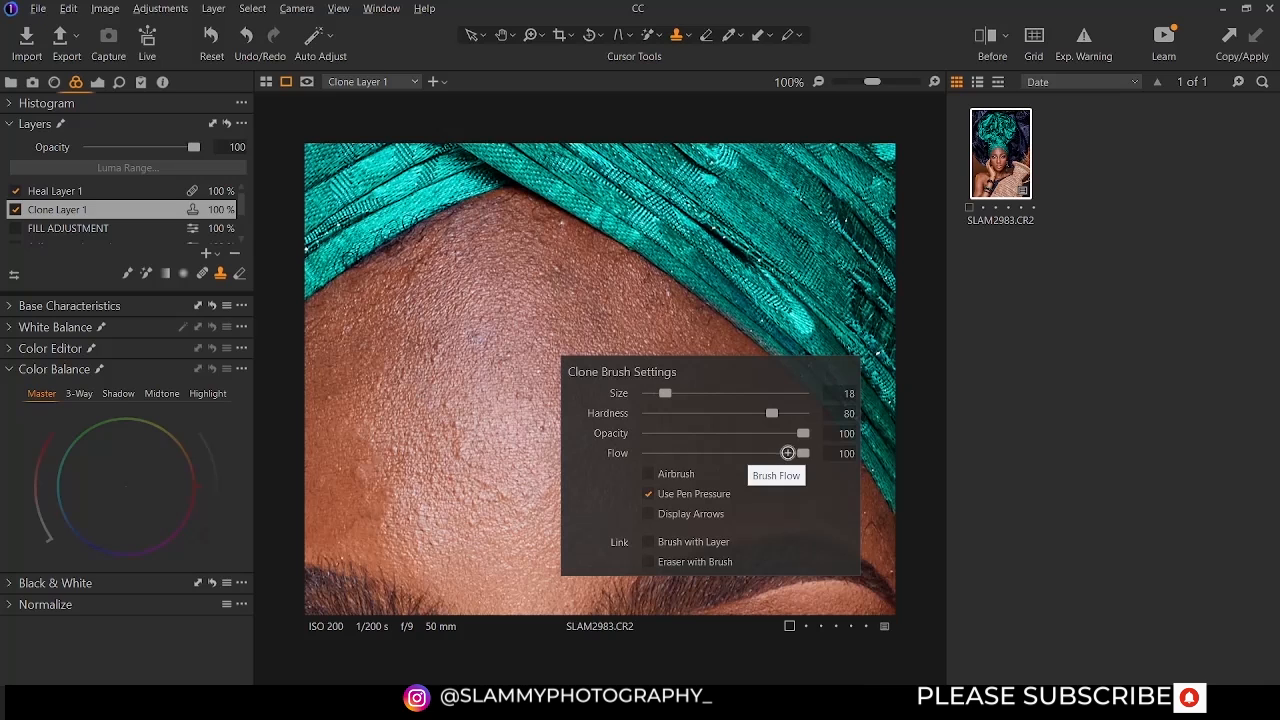
pyautogui.moveTo(803, 453); pyautogui.dragTo(704, 459)
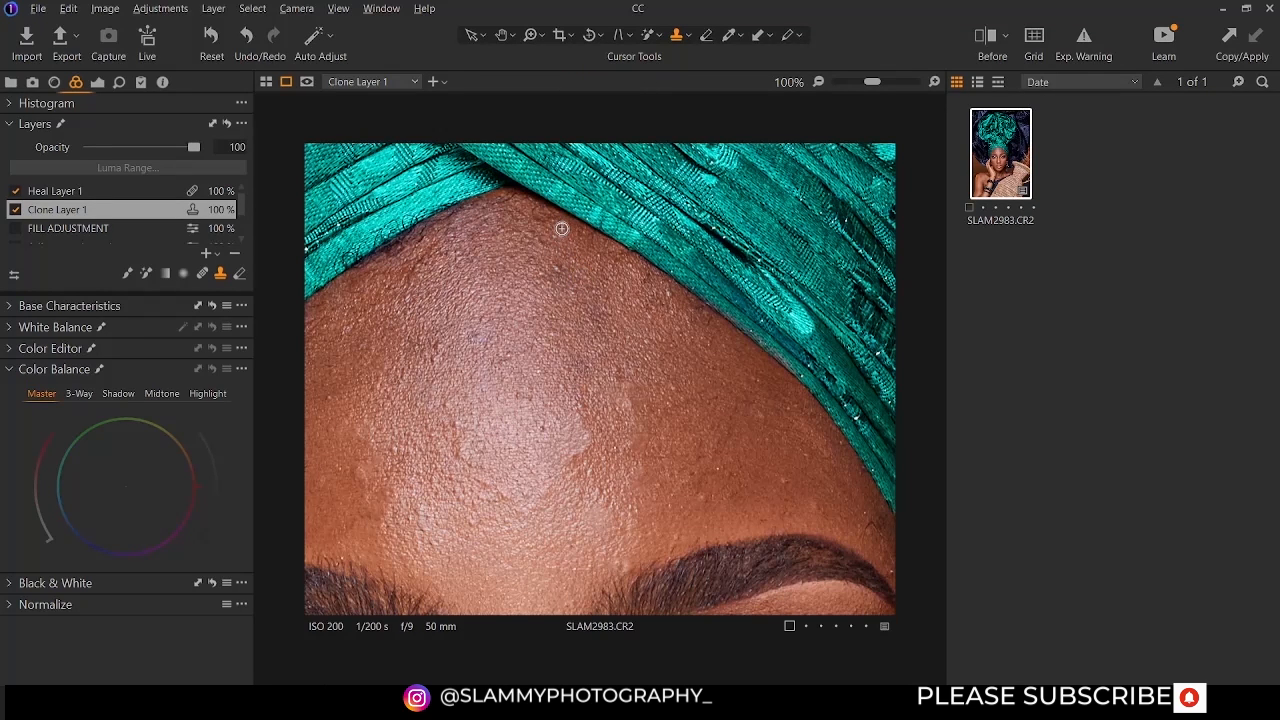
pyautogui.keyDown('alt'); pyautogui.click(611, 302); pyautogui.keyUp('alt')
# Display the cloning arrows and move the source points of the two clones above the right eyebrow farther apart
pyautogui.hotkey('ctrl', '0')
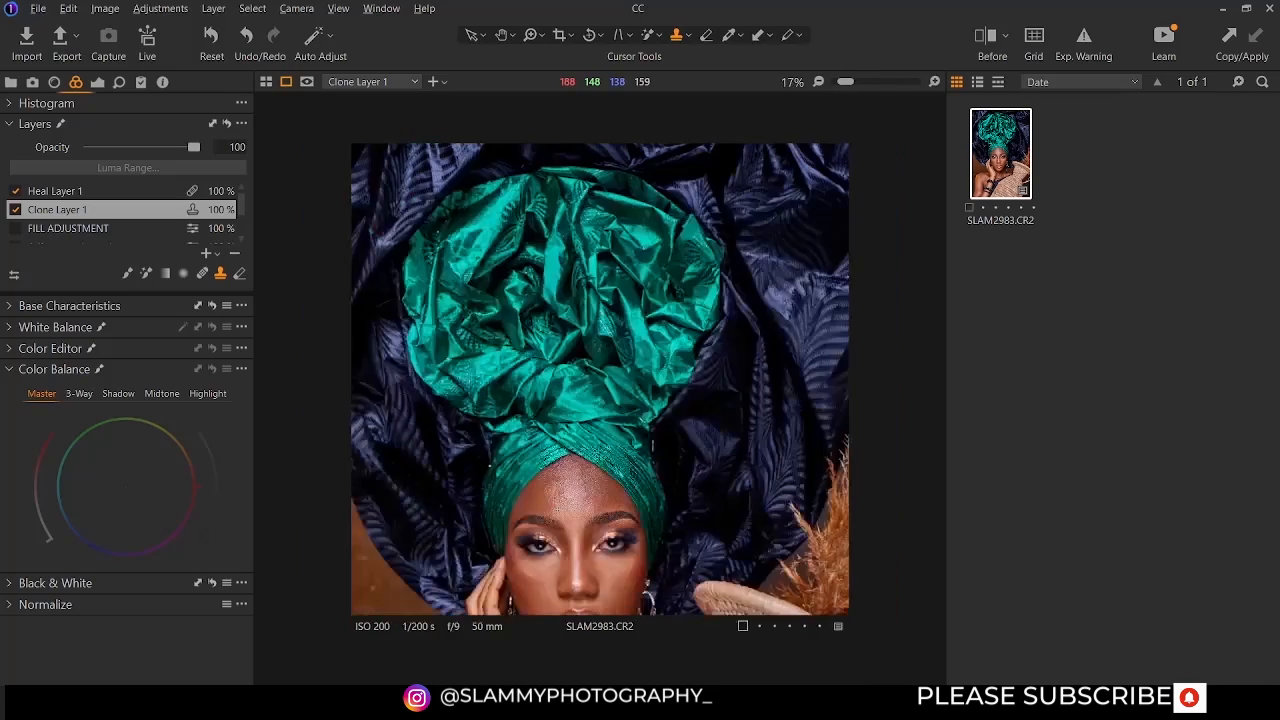
pyautogui.scroll(3, 584, 559)
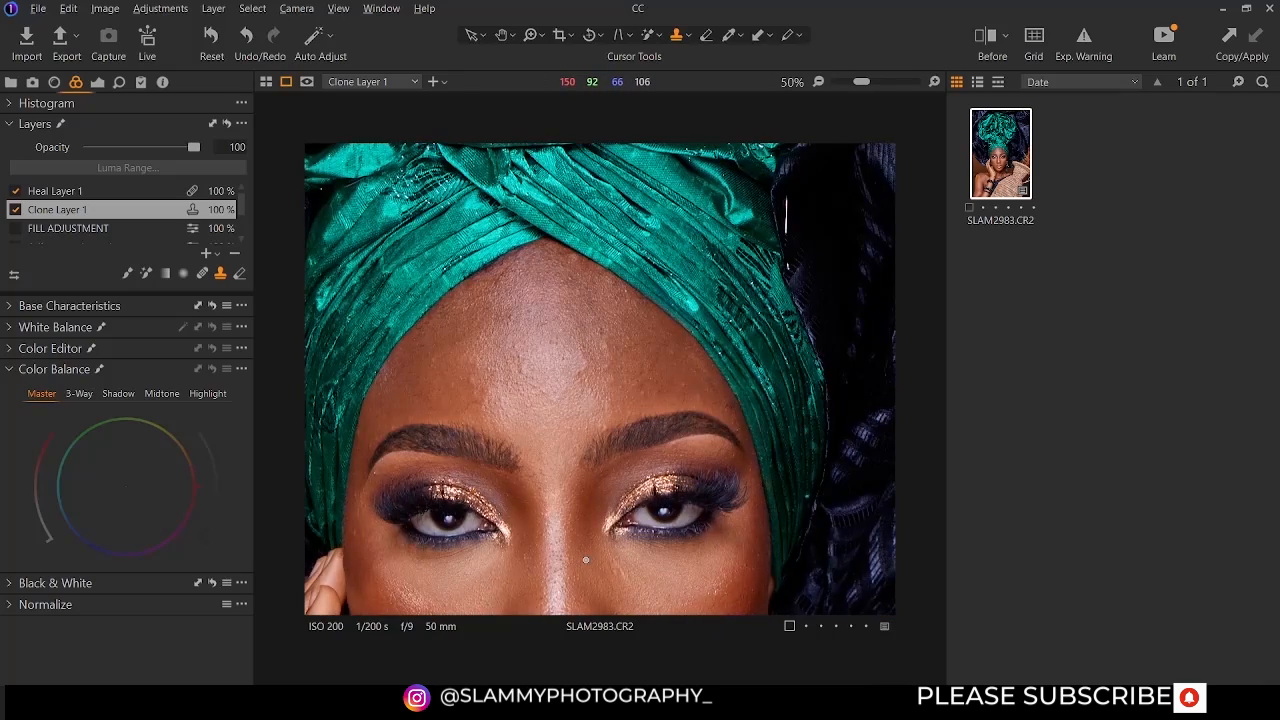
pyautogui.scroll(4, 586, 560)
pyautogui.scroll(-3, 575, 540)
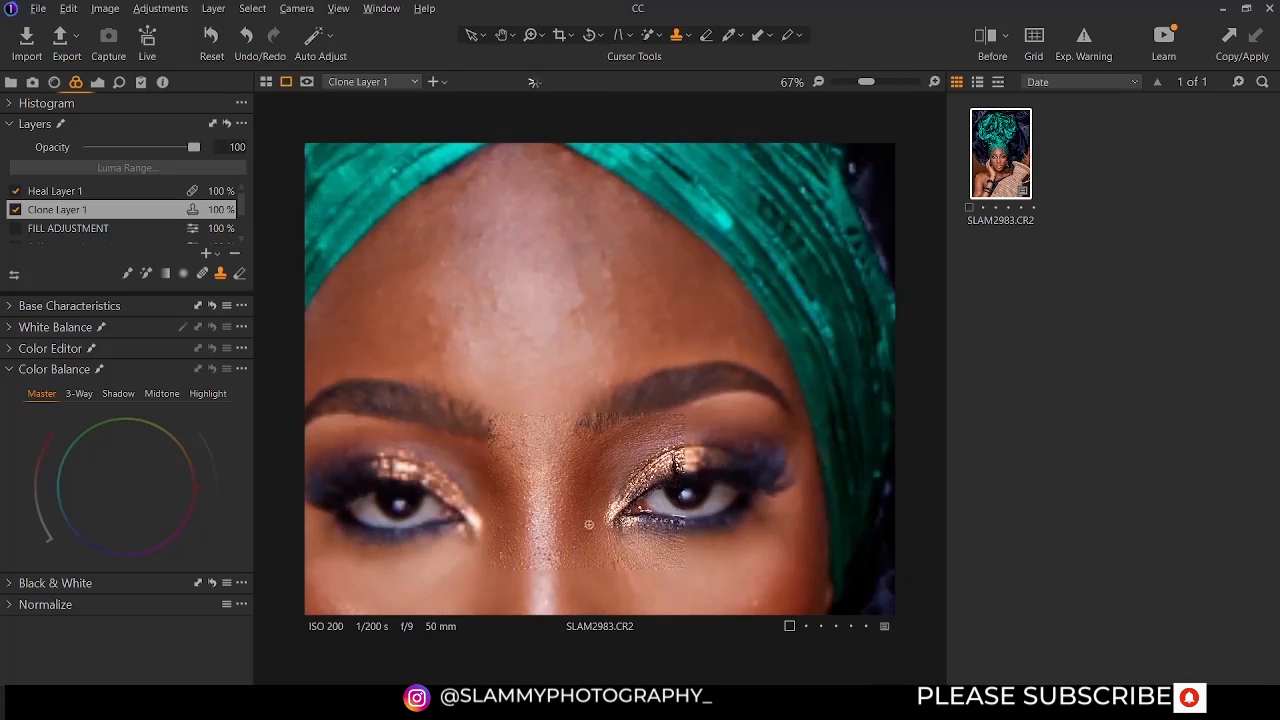
pyautogui.click(687, 38)
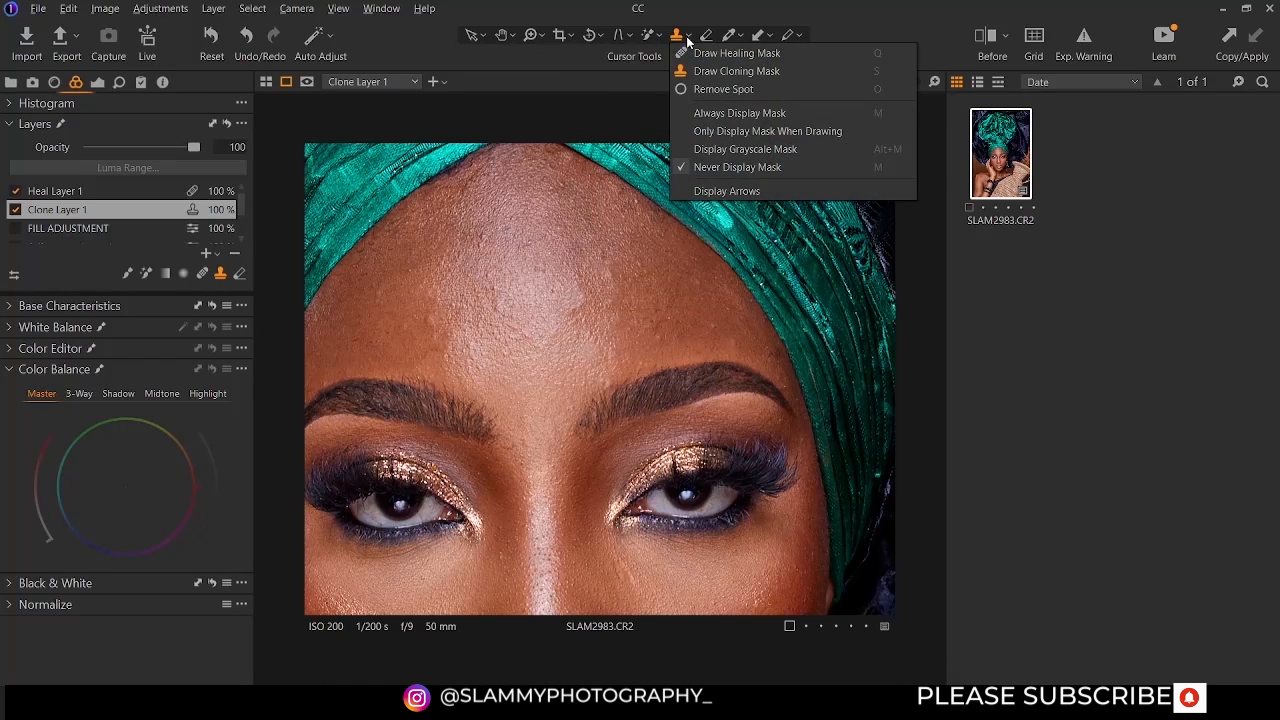
pyautogui.click(705, 191)
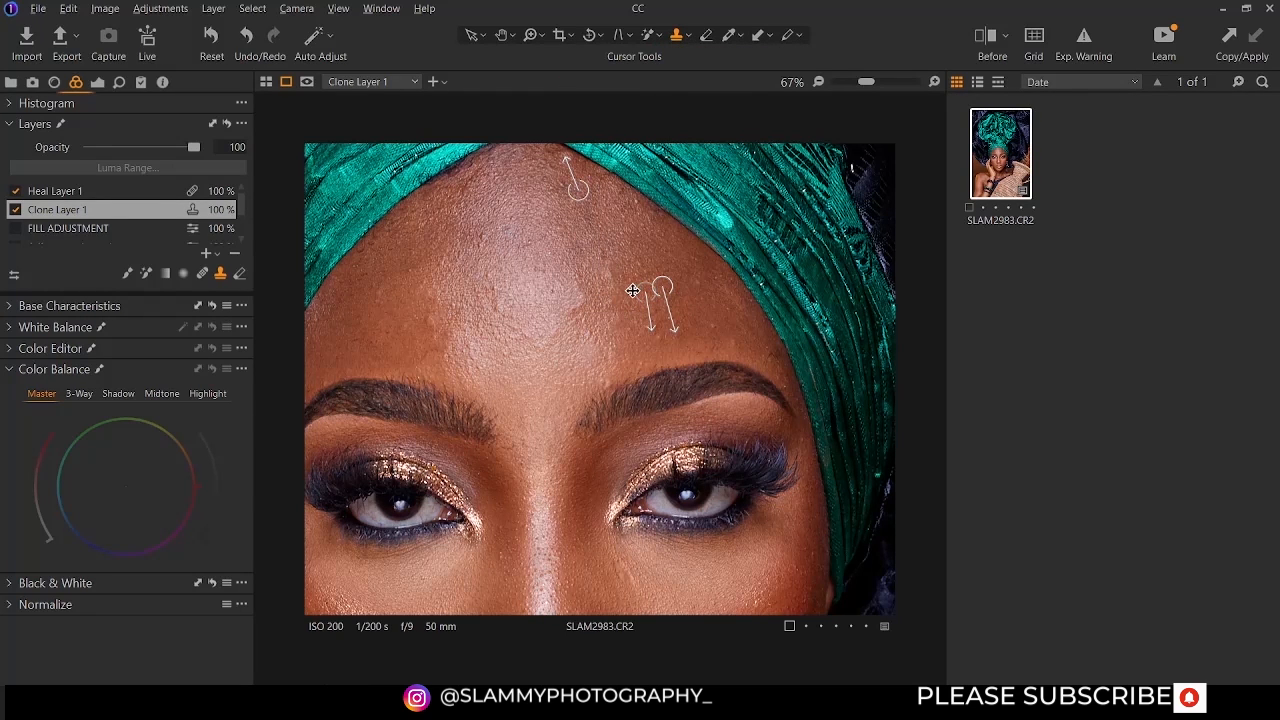
pyautogui.moveTo(675, 285); pyautogui.dragTo(680, 286)
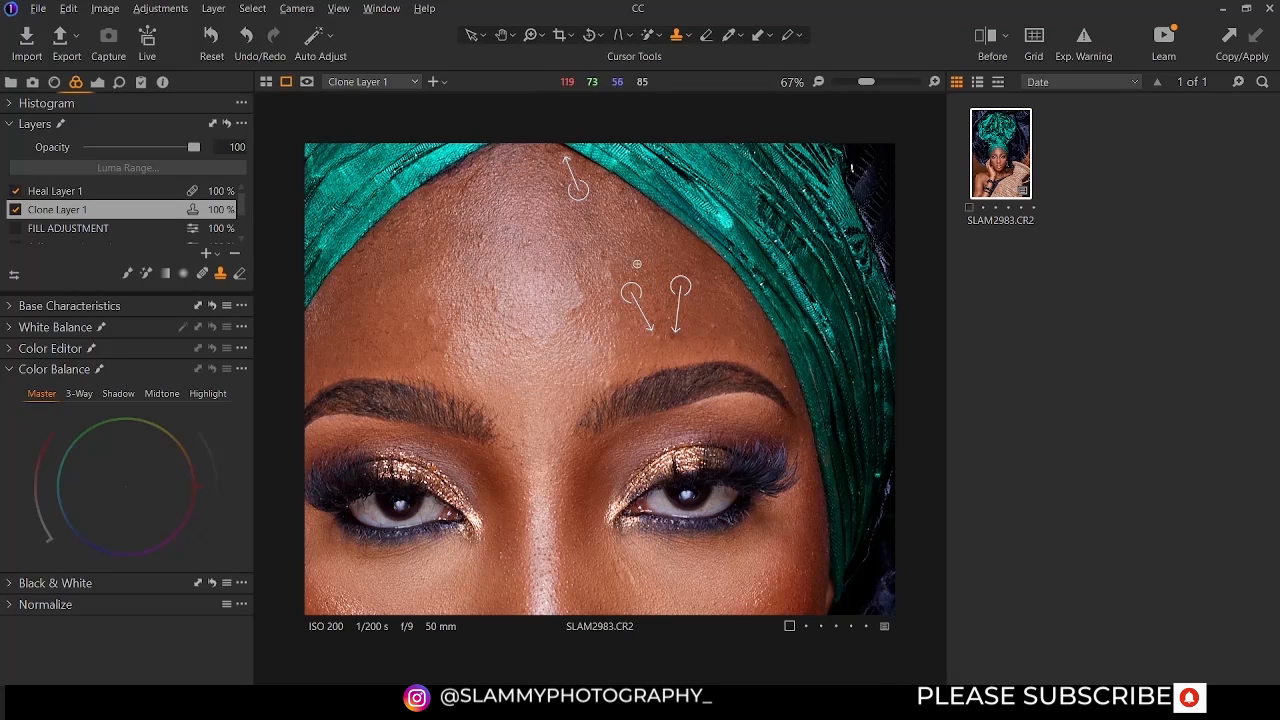
pyautogui.click(652, 327)
pyautogui.click(785, 384)
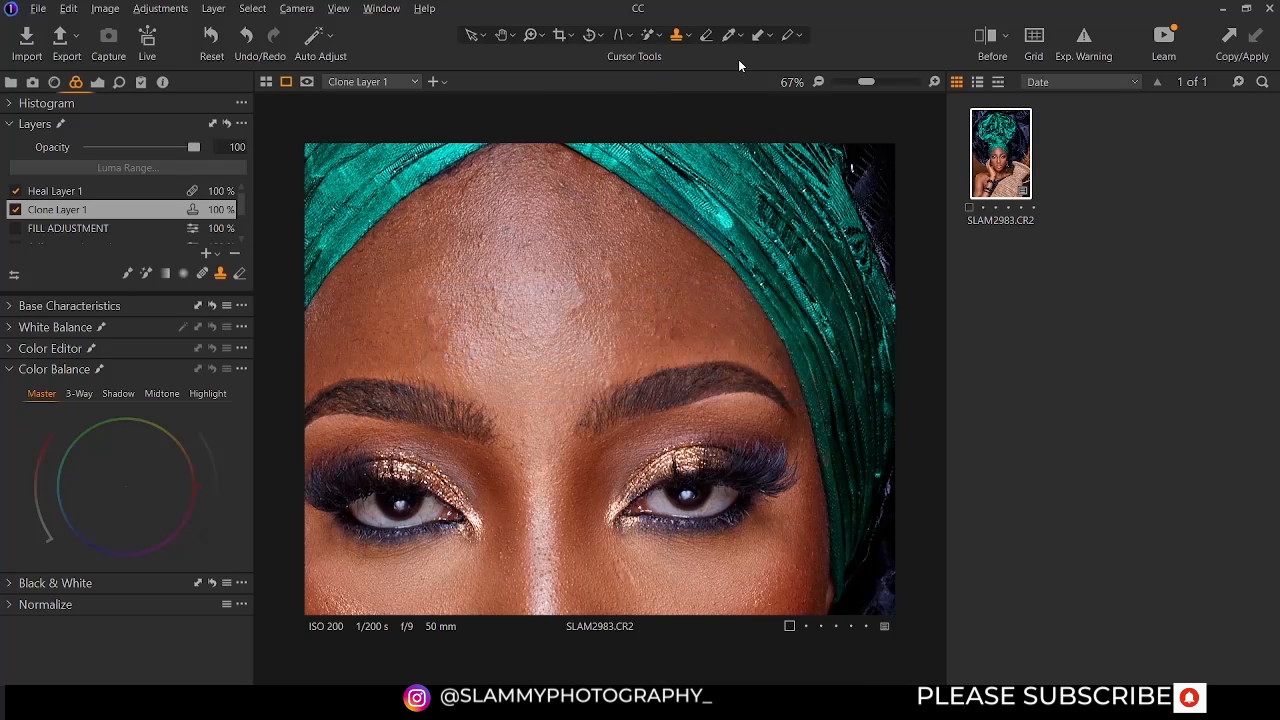
# Resize the Remove Spot circle and remove small blemishes across the forehead, from its left side to above the right eyebrow
pyautogui.click(691, 37)
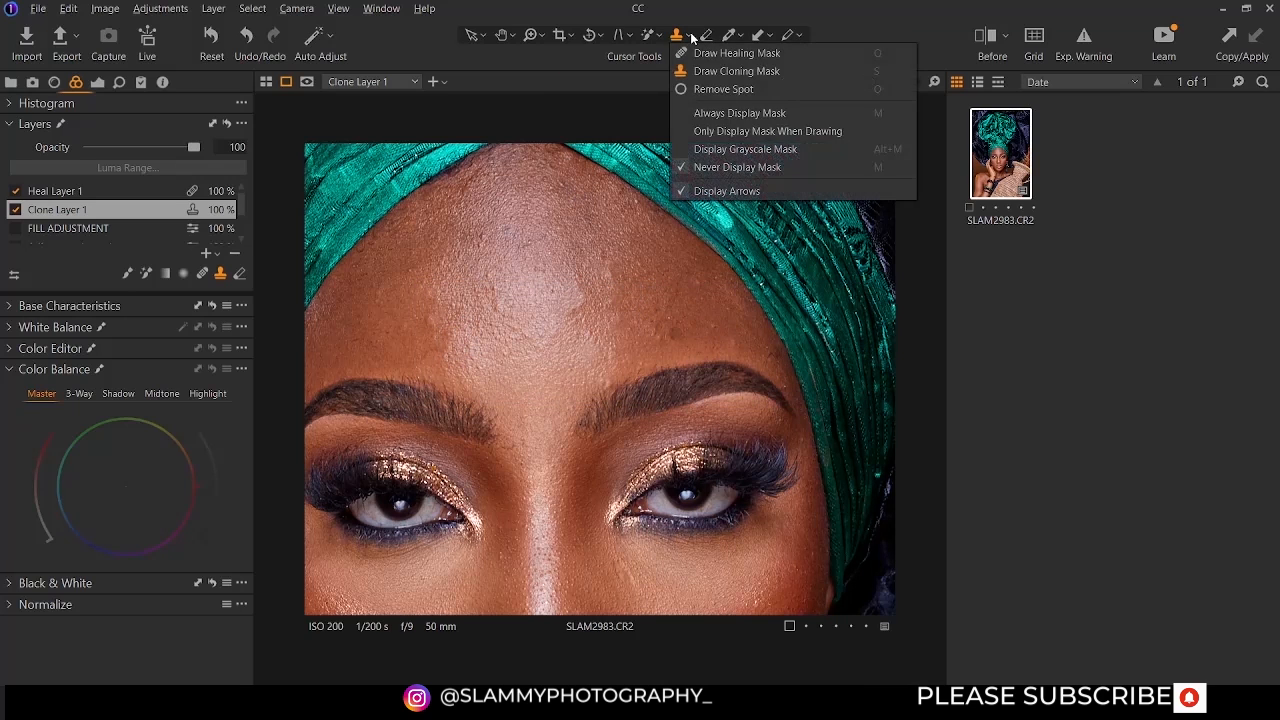
pyautogui.click(714, 91)
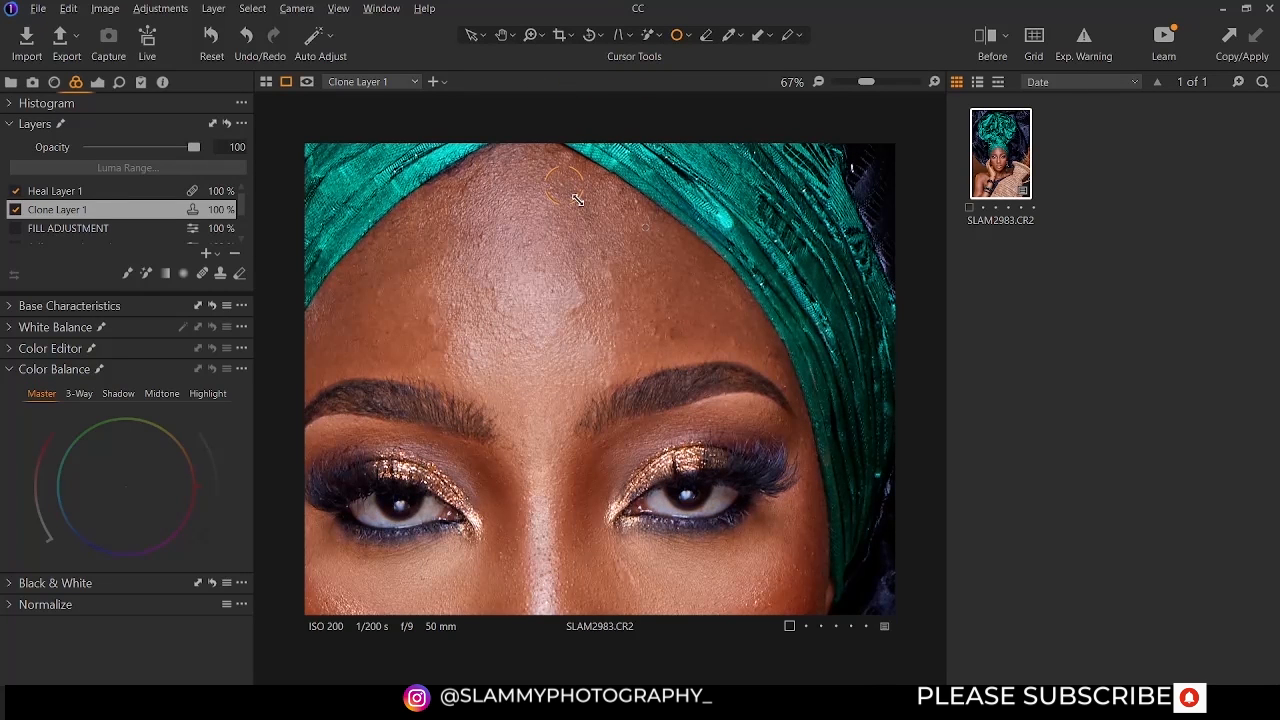
pyautogui.moveTo(577, 200); pyautogui.dragTo(585, 210)
pyautogui.click(404, 328)
pyautogui.click(500, 312)
pyautogui.click(609, 304)
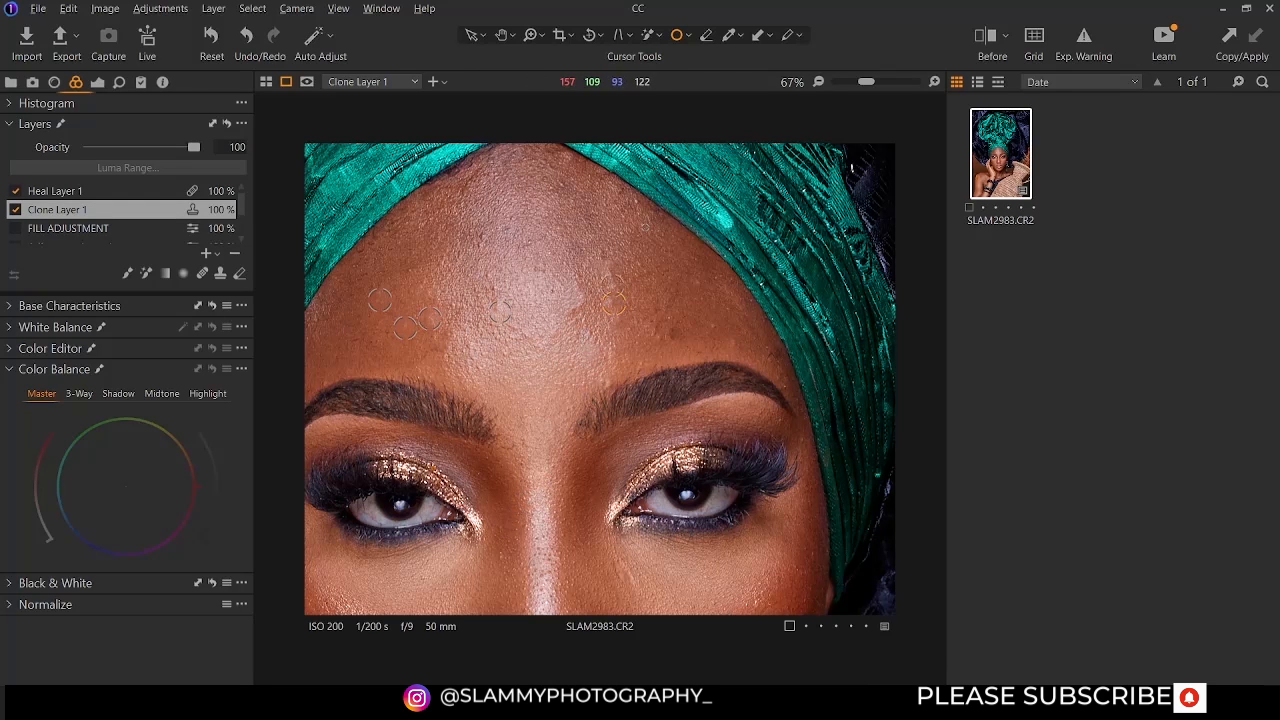
pyautogui.click(617, 273)
pyautogui.click(717, 326)
# Examine the spot removals on the forehead close up and from farther out, keeping the Remove Spot tool active
pyautogui.scroll(2, 551, 357)
pyautogui.scroll(-2, 551, 357)
pyautogui.click(689, 37)
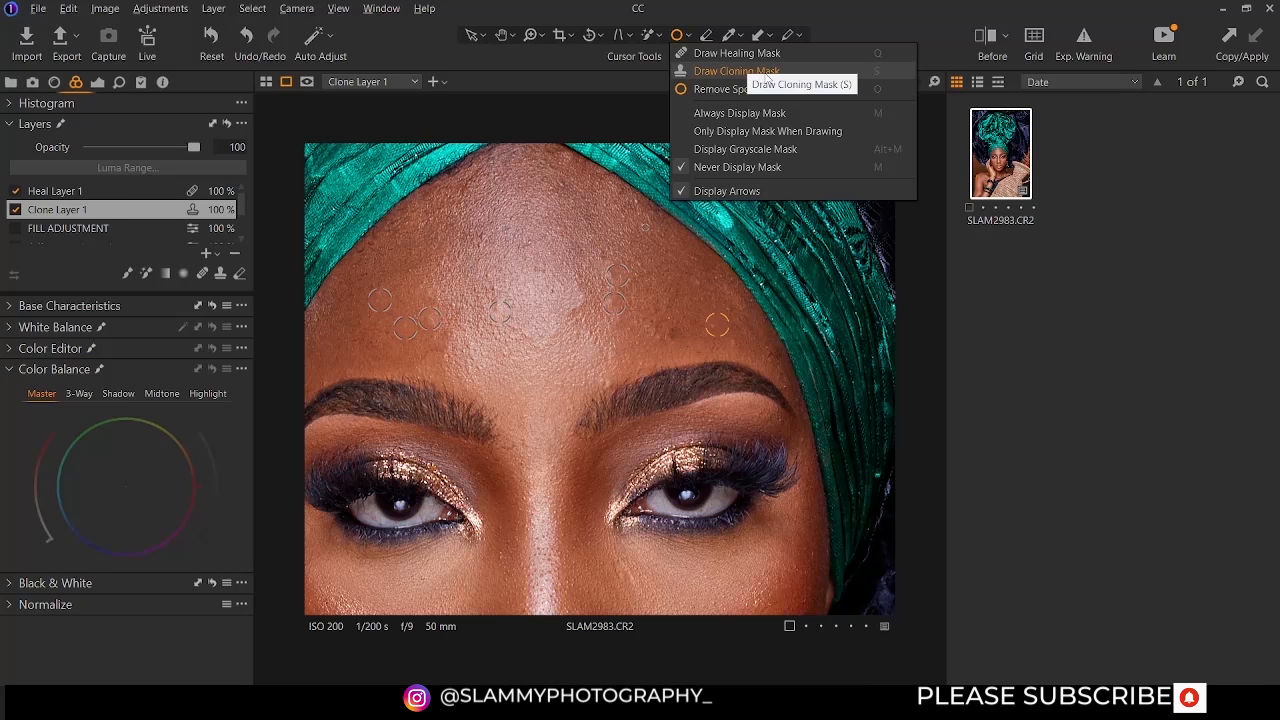
pyautogui.click(722, 89)
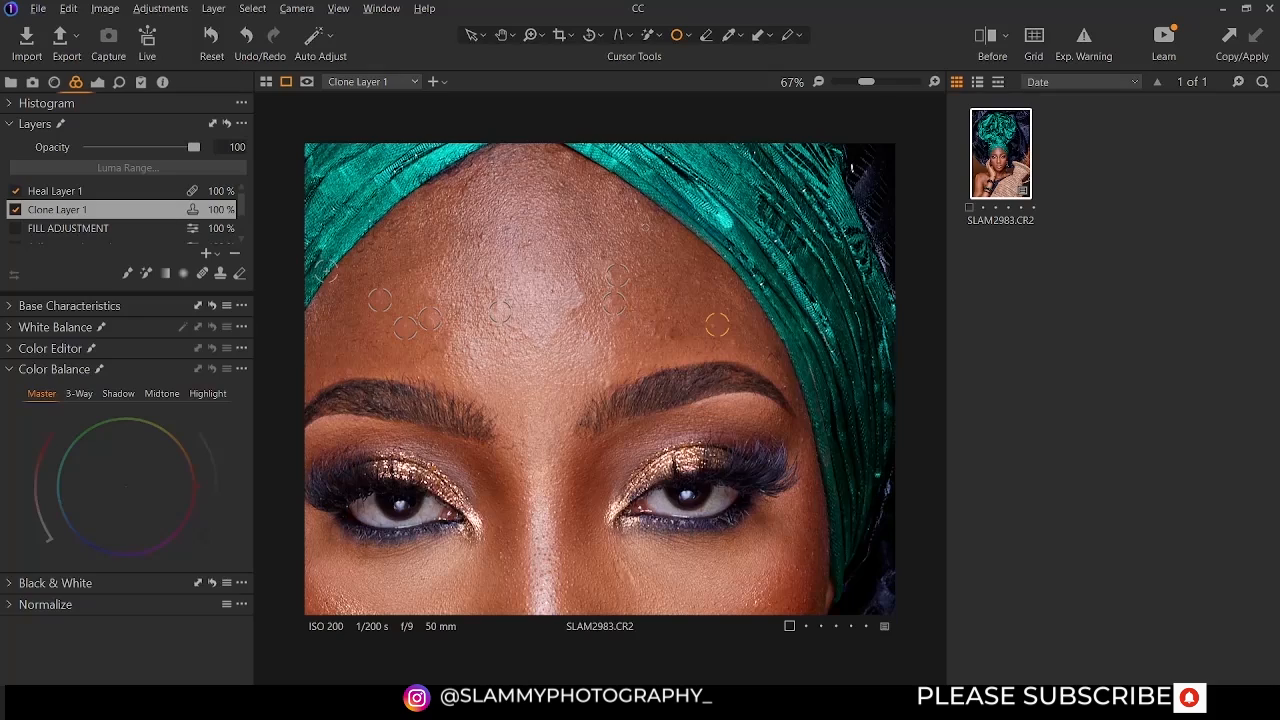
pyautogui.scroll(-4, 495, 327)
pyautogui.scroll(2, 495, 327)
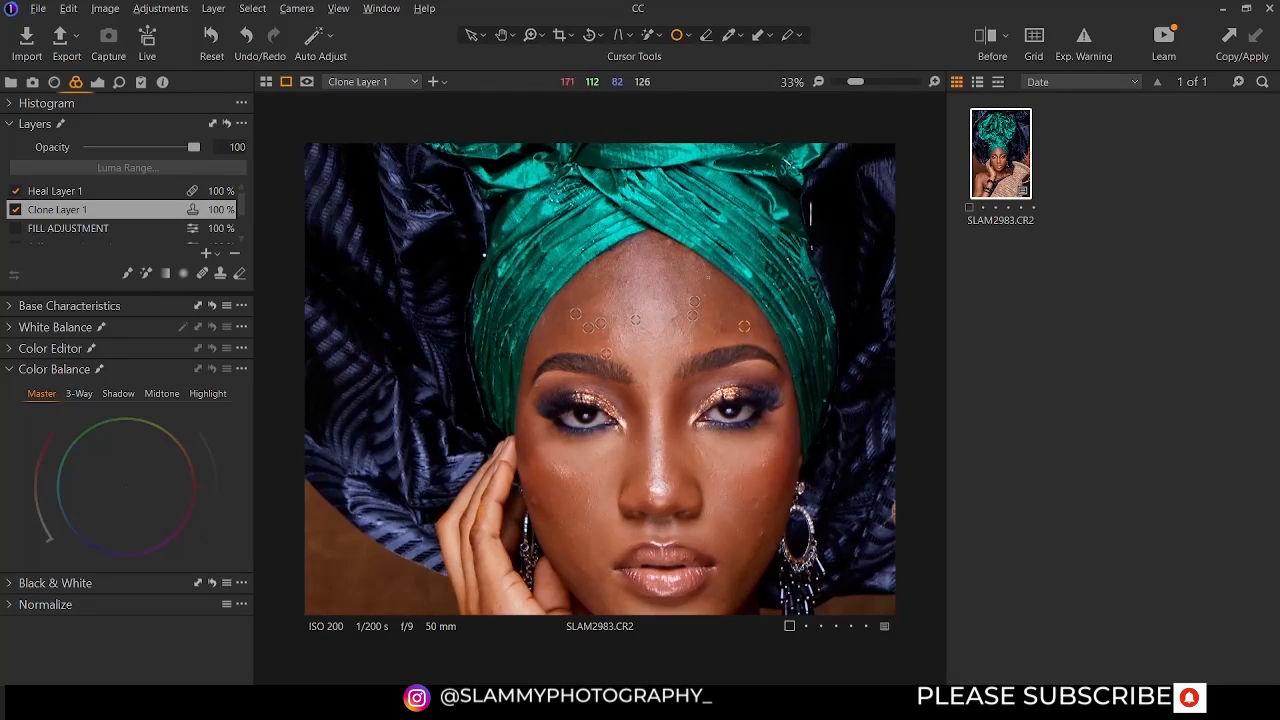
pyautogui.scroll(1, 637, 346)
pyautogui.scroll(1, 637, 346)
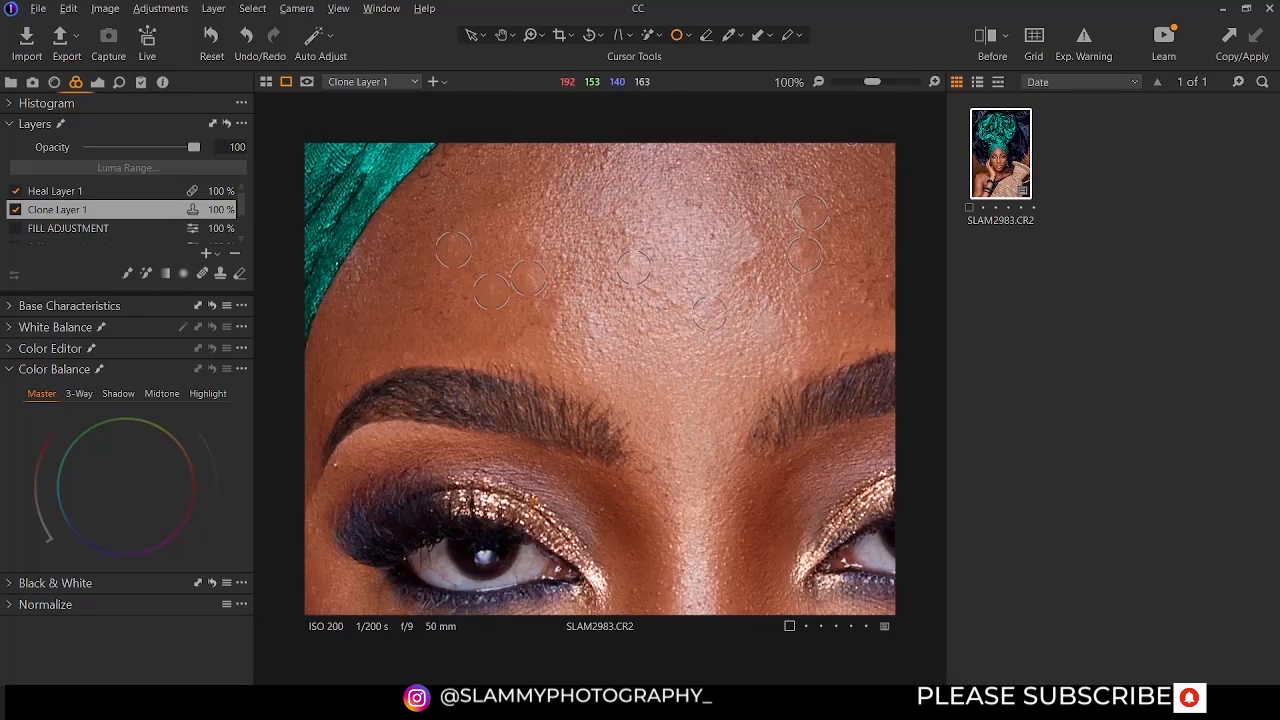
pyautogui.scroll(-1, 708, 313)
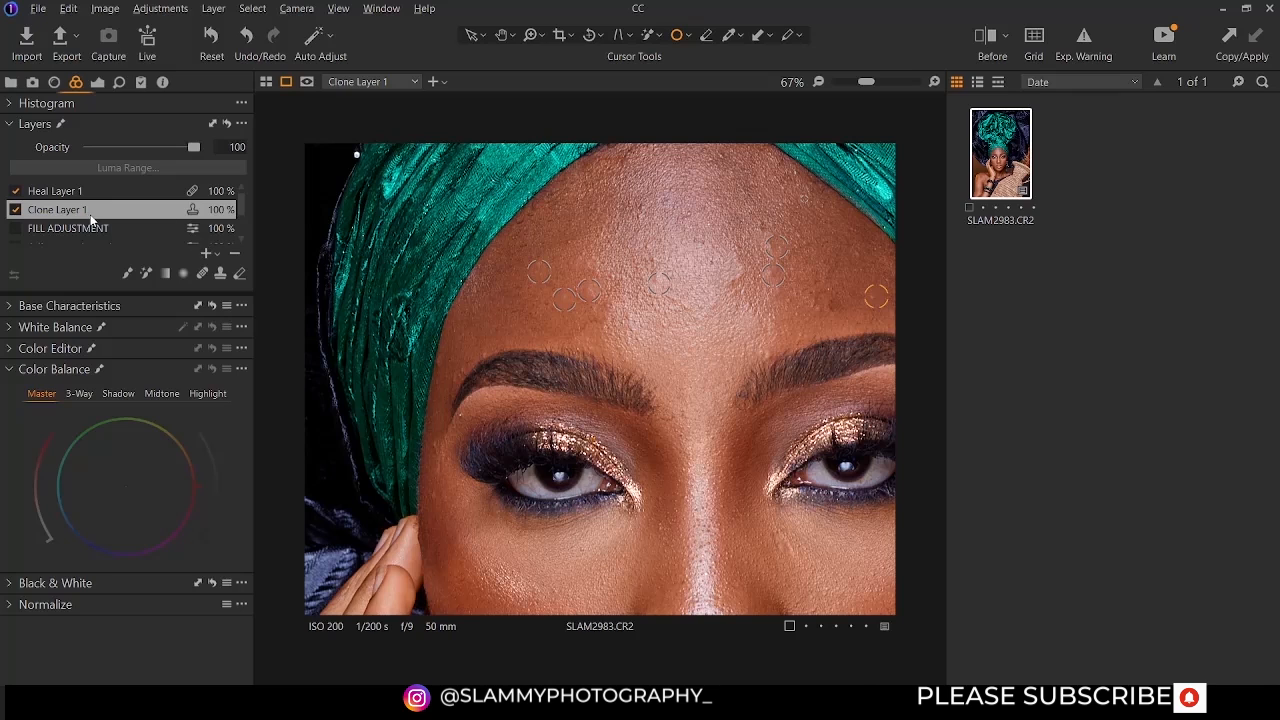
# Add a new heal layer and paint a short healing stroke on the forehead's left side with Draw Healing Mask
pyautogui.click(218, 257)
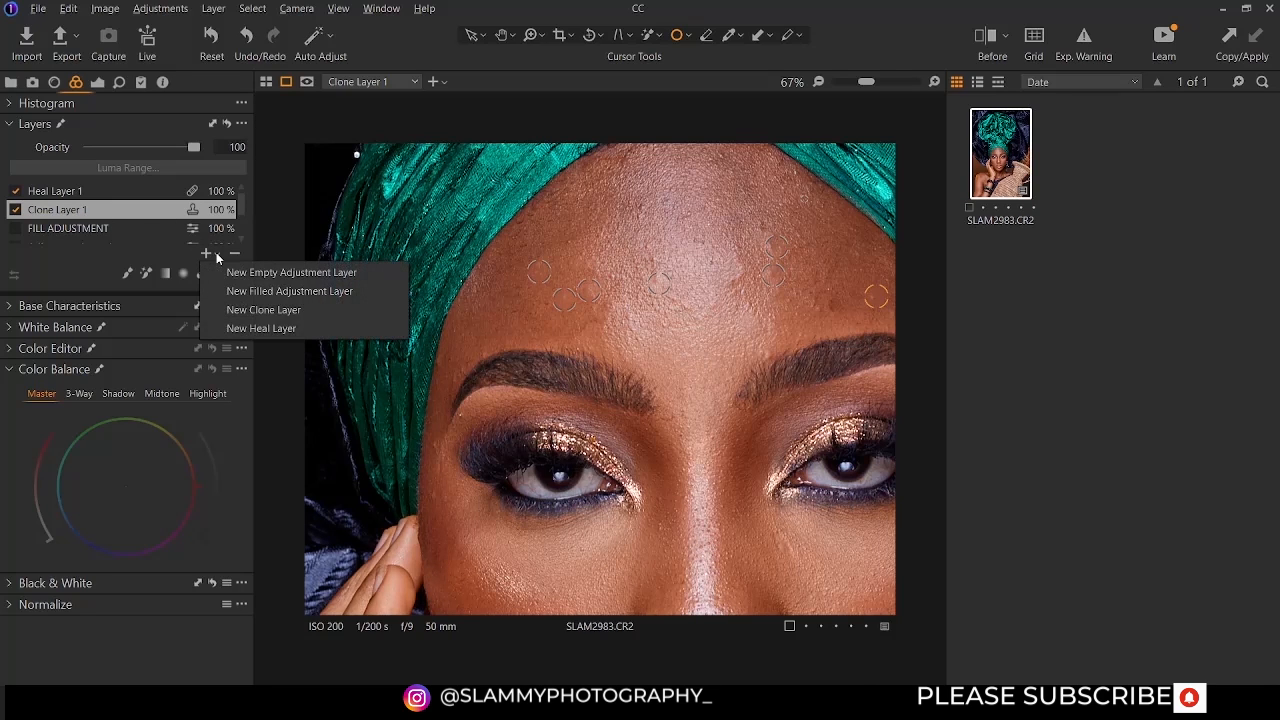
pyautogui.click(245, 328)
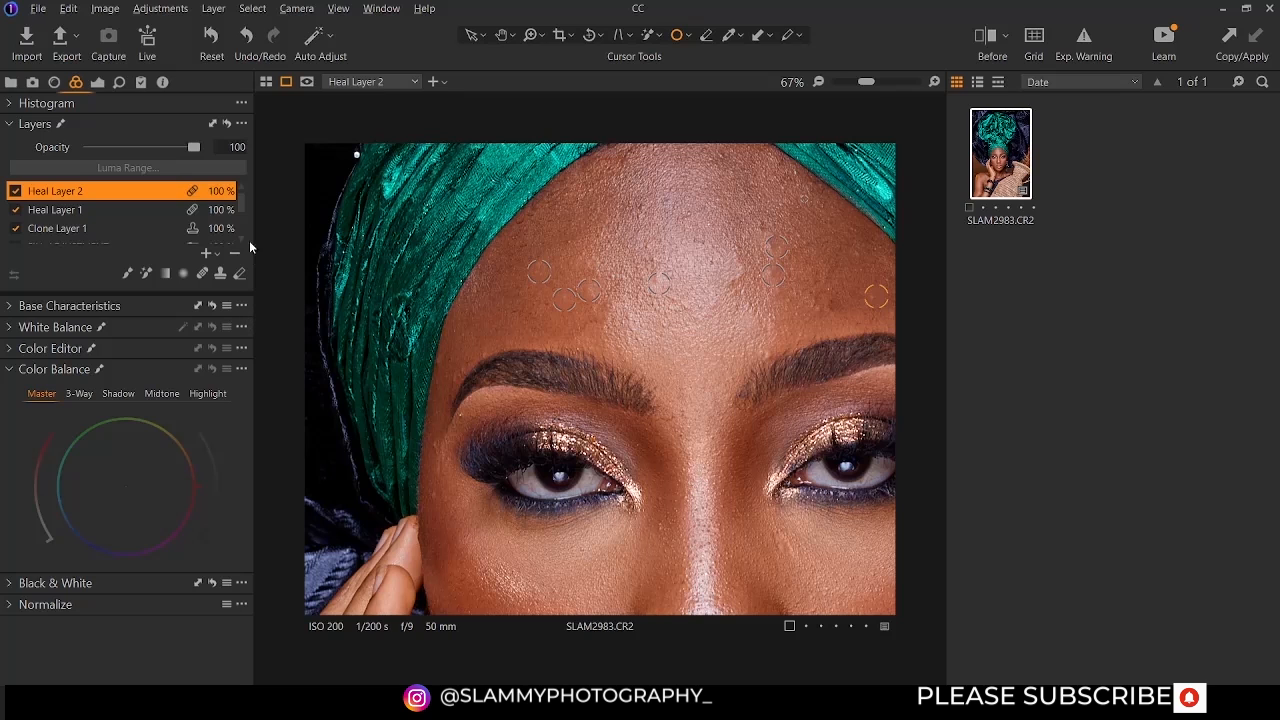
pyautogui.click(690, 37)
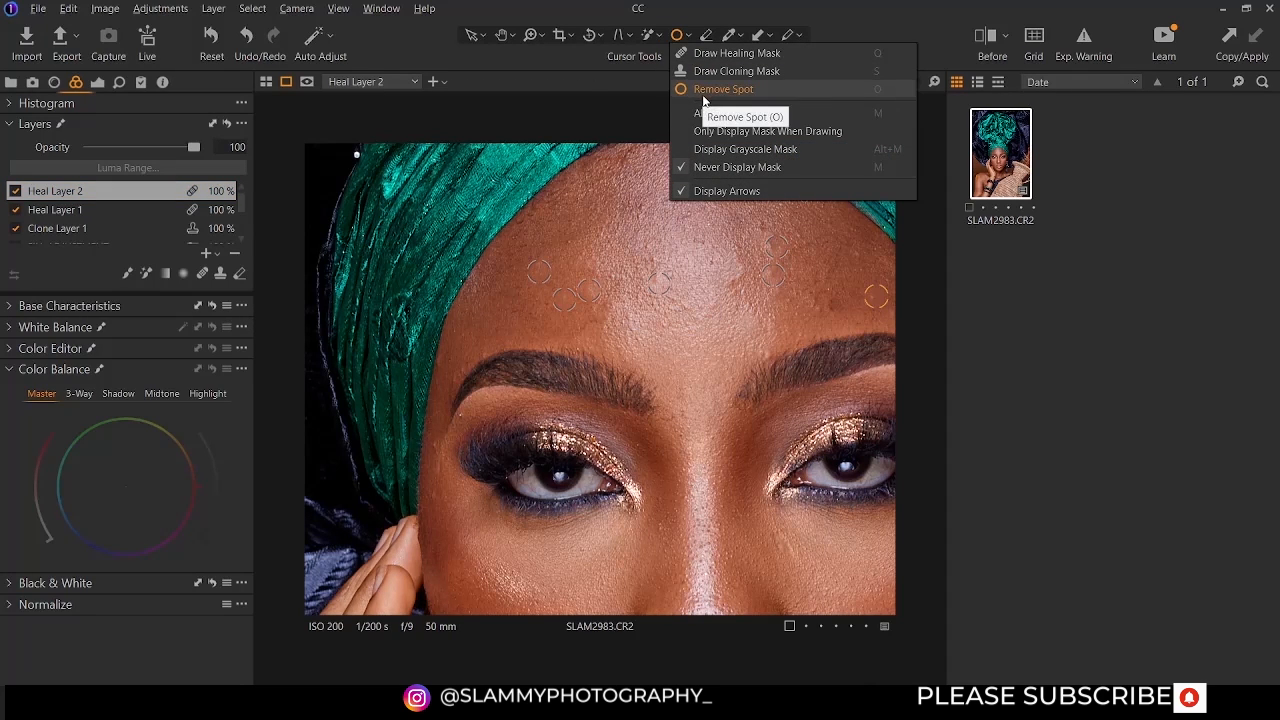
pyautogui.click(703, 96)
pyautogui.click(688, 42)
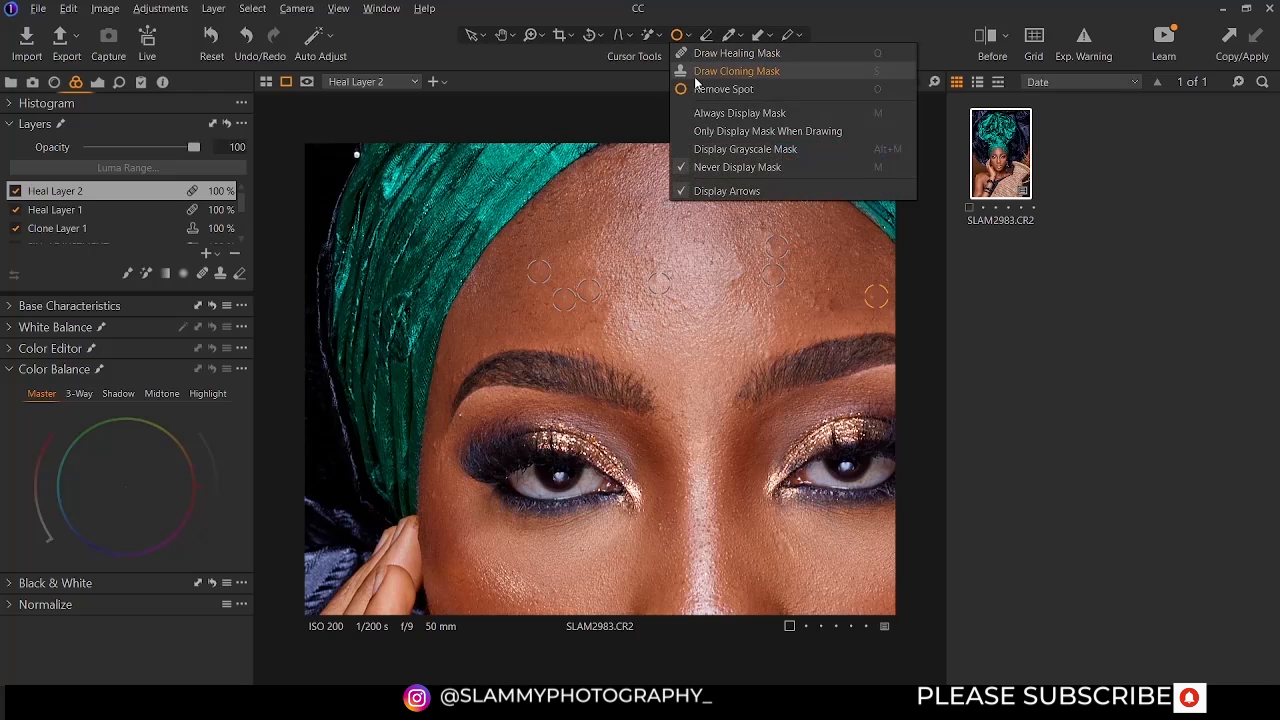
pyautogui.click(701, 71)
pyautogui.click(690, 37)
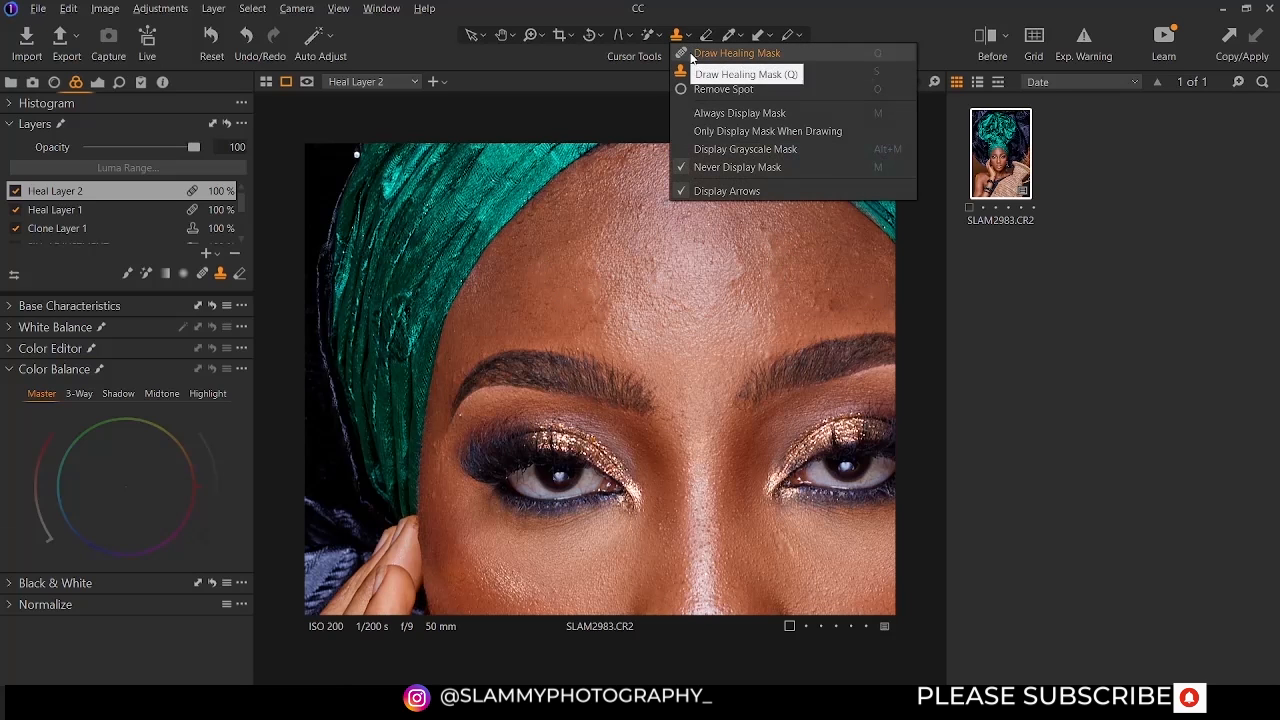
pyautogui.click(704, 56)
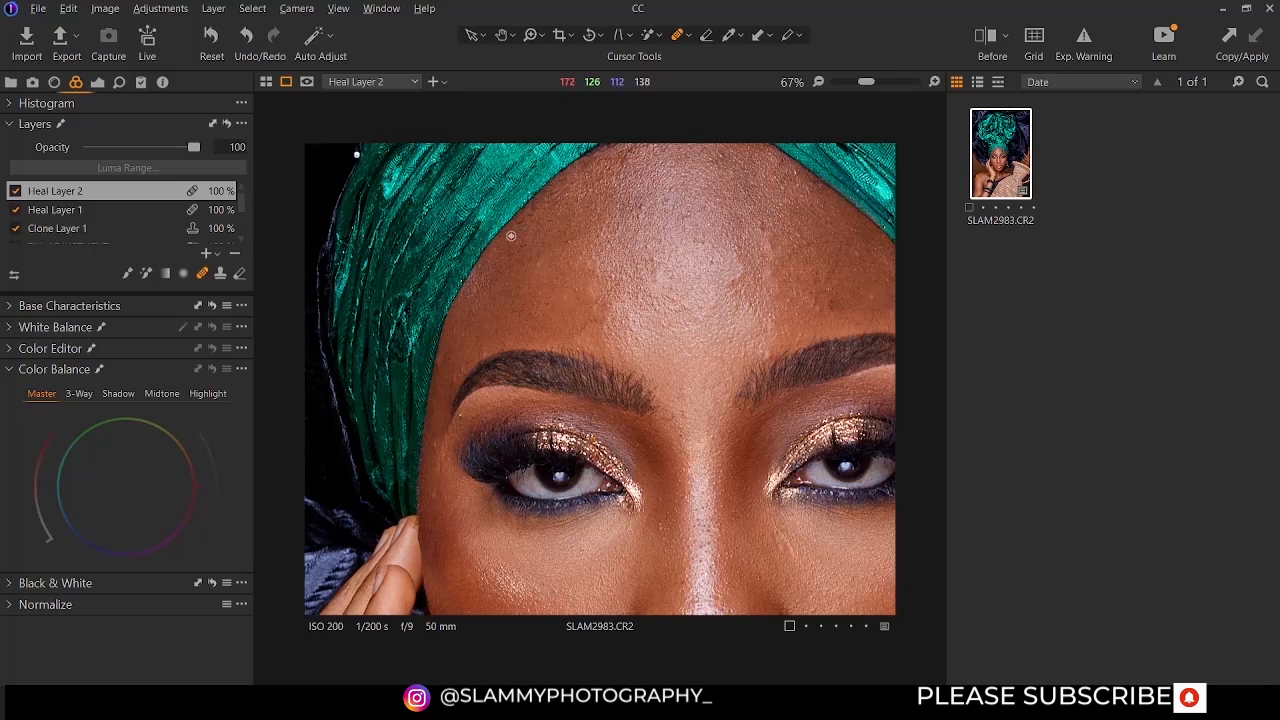
pyautogui.moveTo(608, 318); pyautogui.dragTo(602, 331)
# Switch to the Remove Spot tool, set its radius to 13 and change its type from Dust to Spot
pyautogui.click(694, 39)
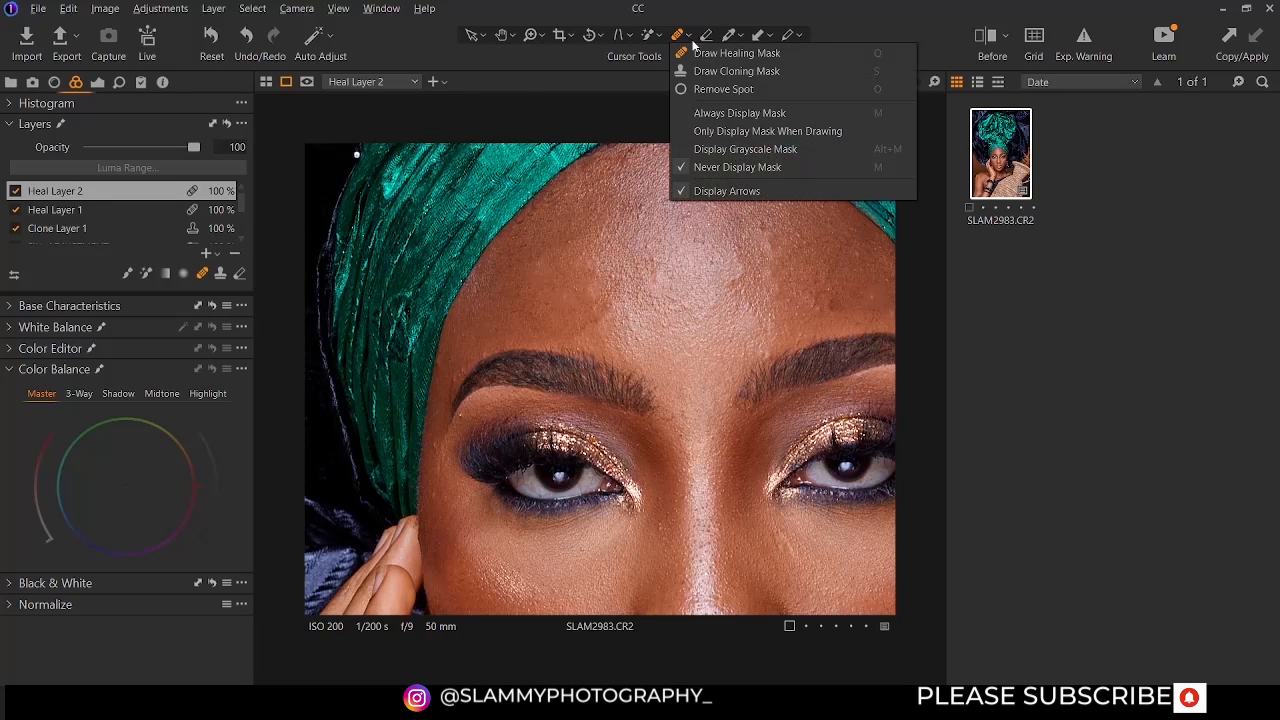
pyautogui.click(717, 96)
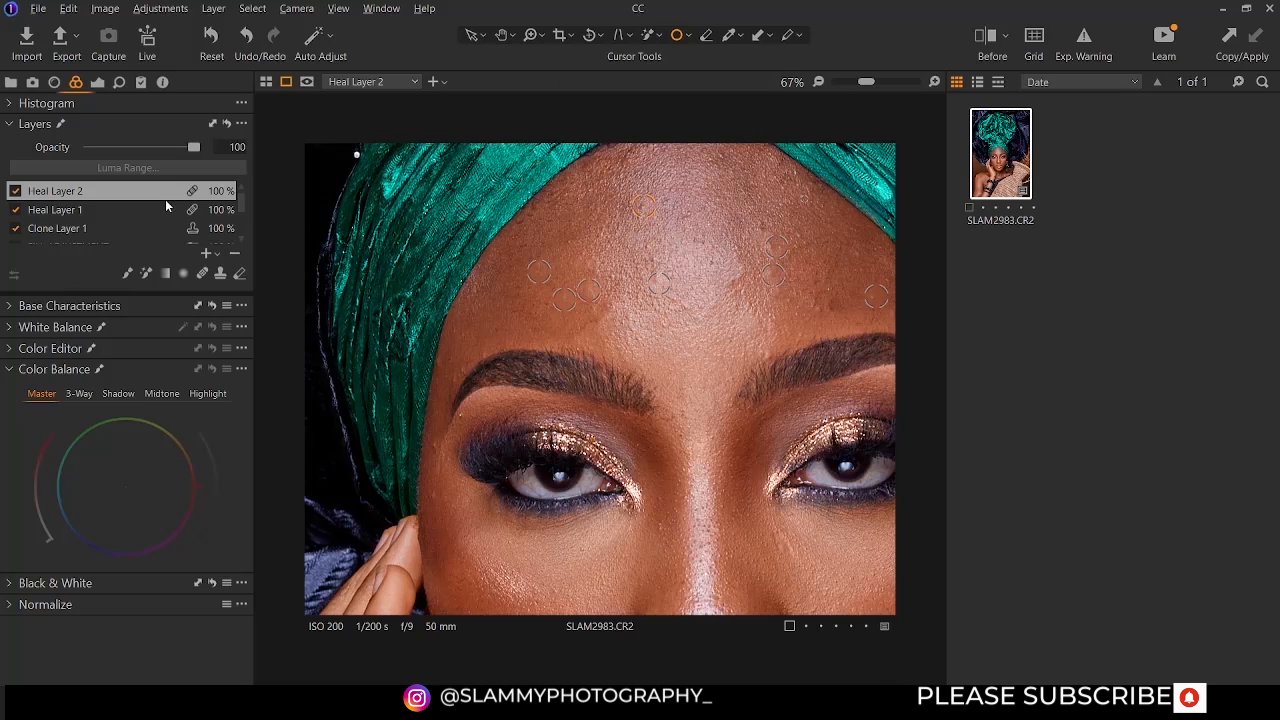
pyautogui.rightClick(645, 207)
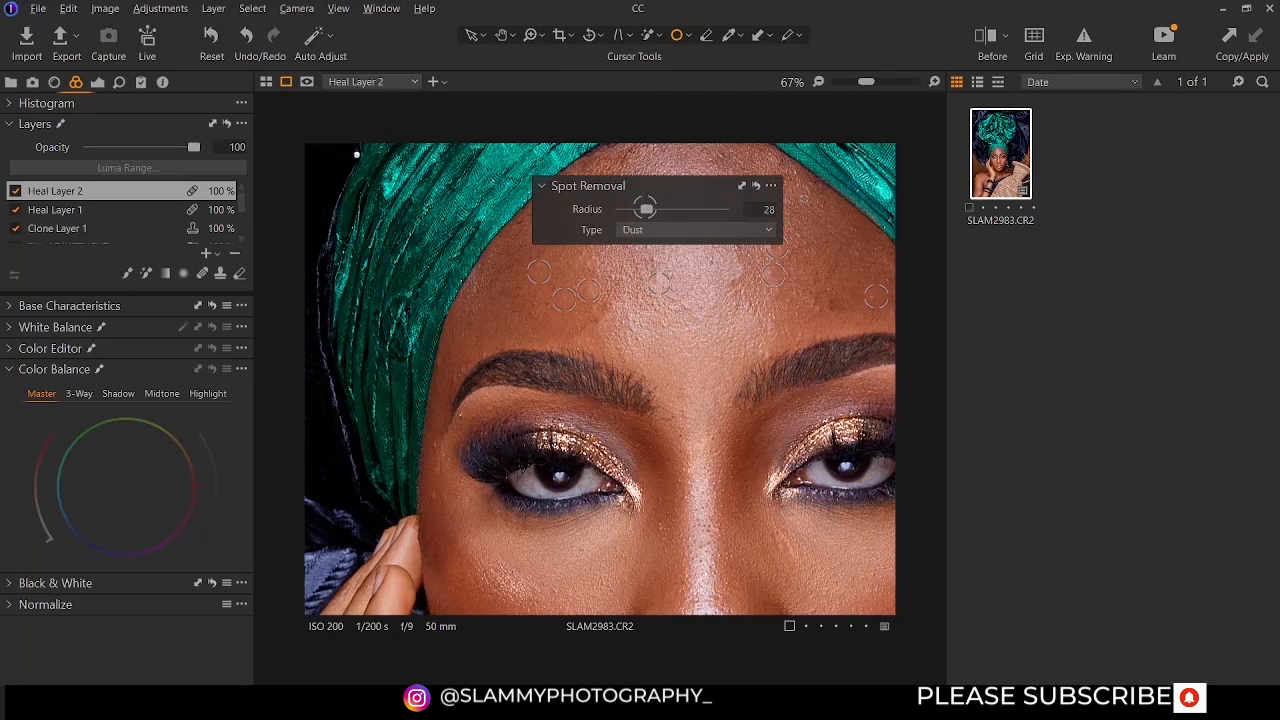
pyautogui.moveTo(646, 208)
pyautogui.mouseDown()
pyautogui.moveTo(705, 210)
pyautogui.moveTo(623, 211)
pyautogui.moveTo(720, 215)
pyautogui.moveTo(631, 211)
pyautogui.mouseUp()
pyautogui.click(646, 230)
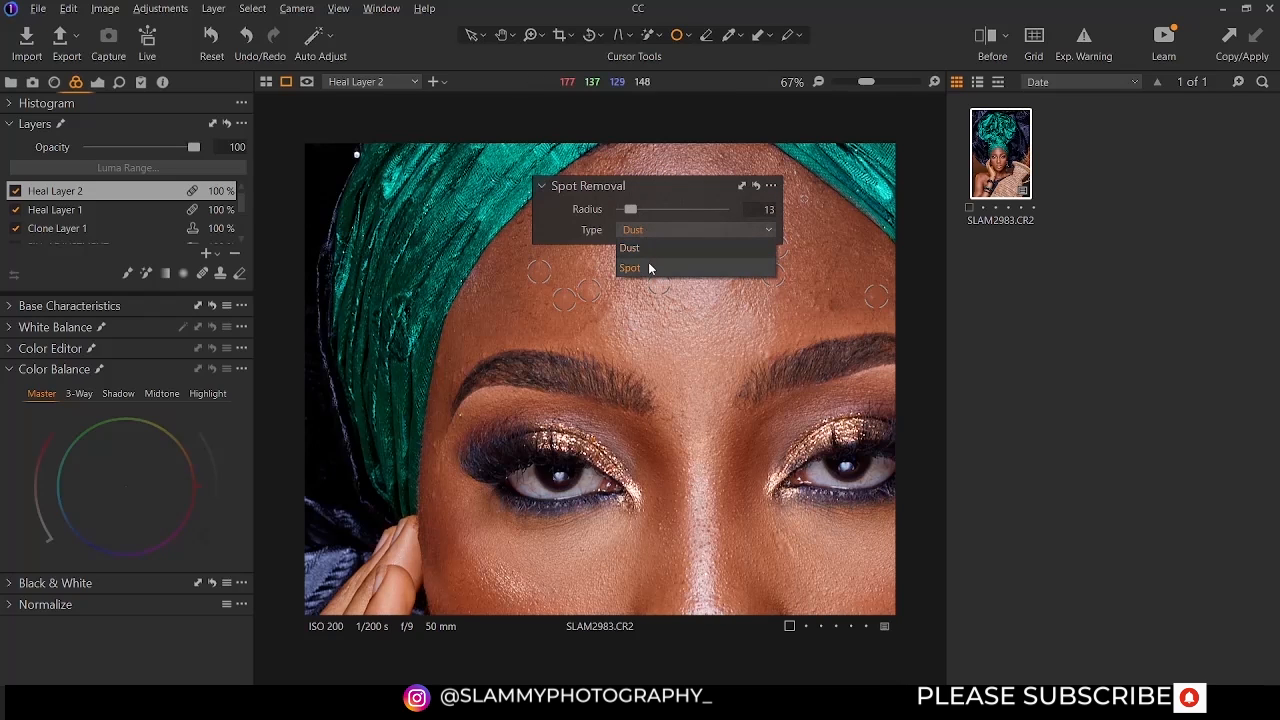
pyautogui.click(646, 268)
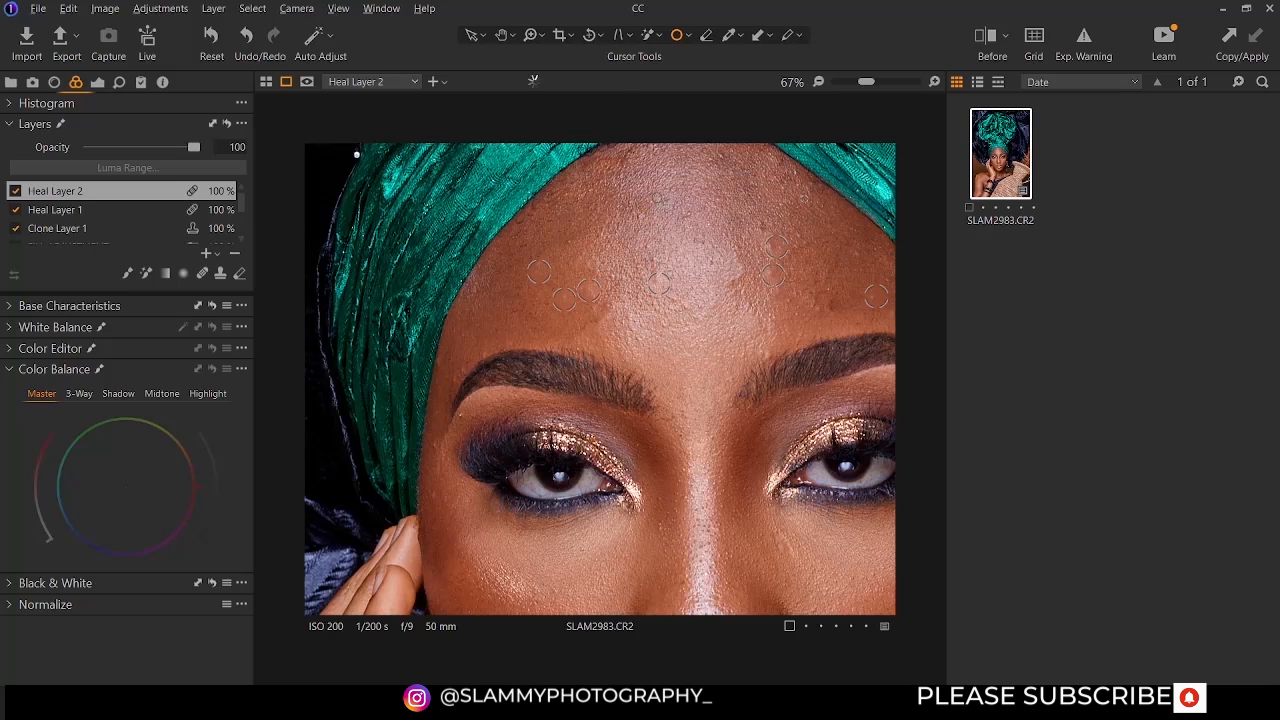
# Apply Spot-type removals to the blemishes on the upper forehead and right of its centre
pyautogui.click(648, 207)
pyautogui.click(742, 279)
pyautogui.click(759, 322)
# Select Heal Layer 1 and switch to the Draw Cloning Mask tool
pyautogui.click(150, 210)
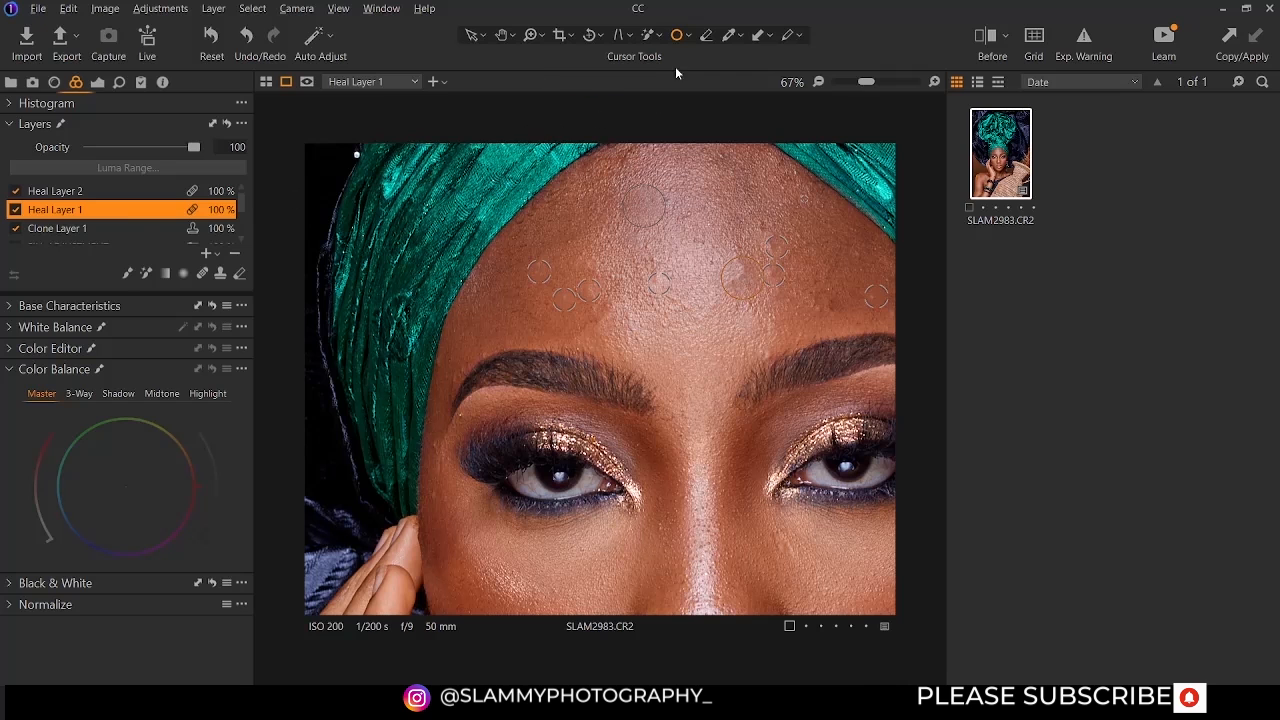
pyautogui.click(688, 36)
pyautogui.click(750, 68)
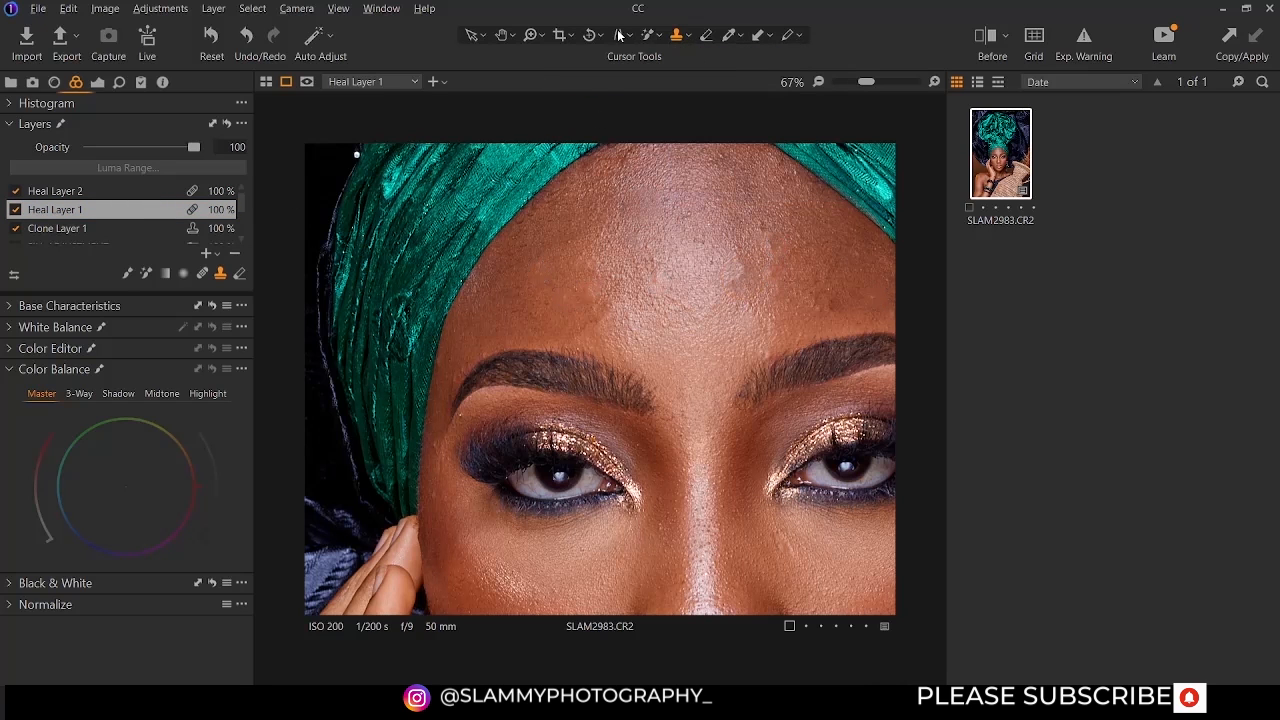
# Delete the two heal layers and the clone layer from the layer stack
pyautogui.scroll(-3, 720, 446)
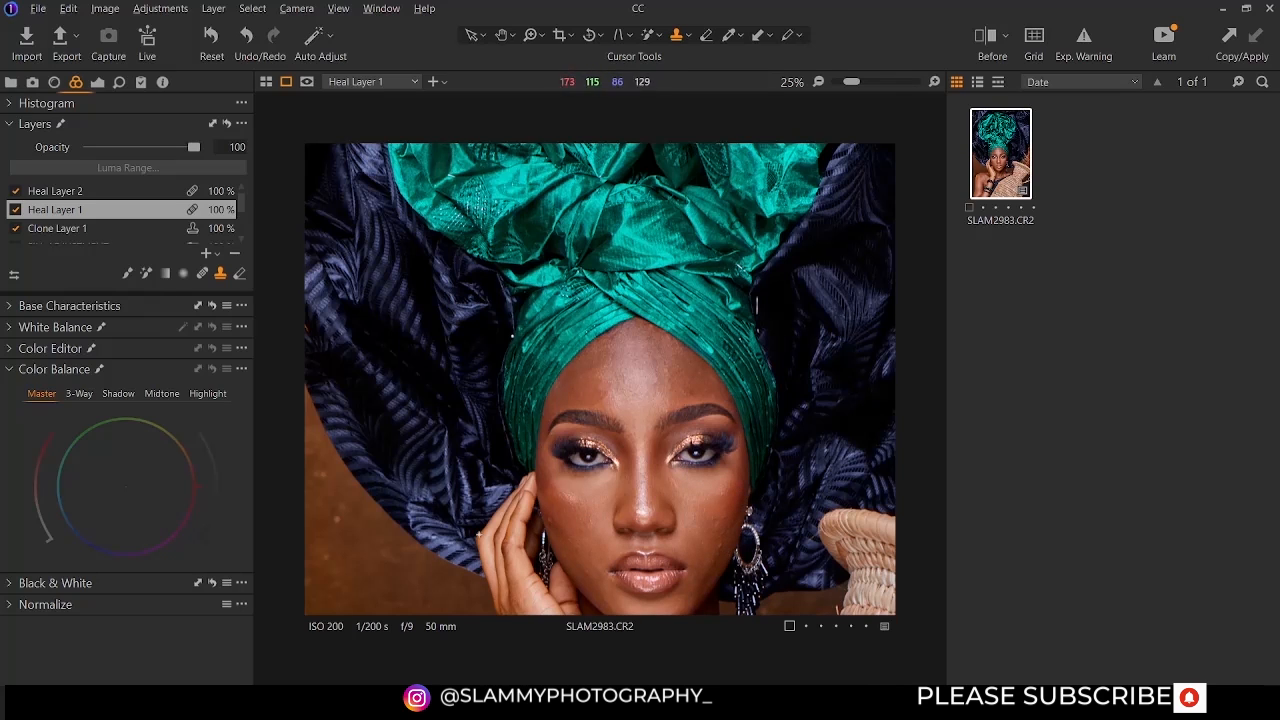
pyautogui.click(687, 38)
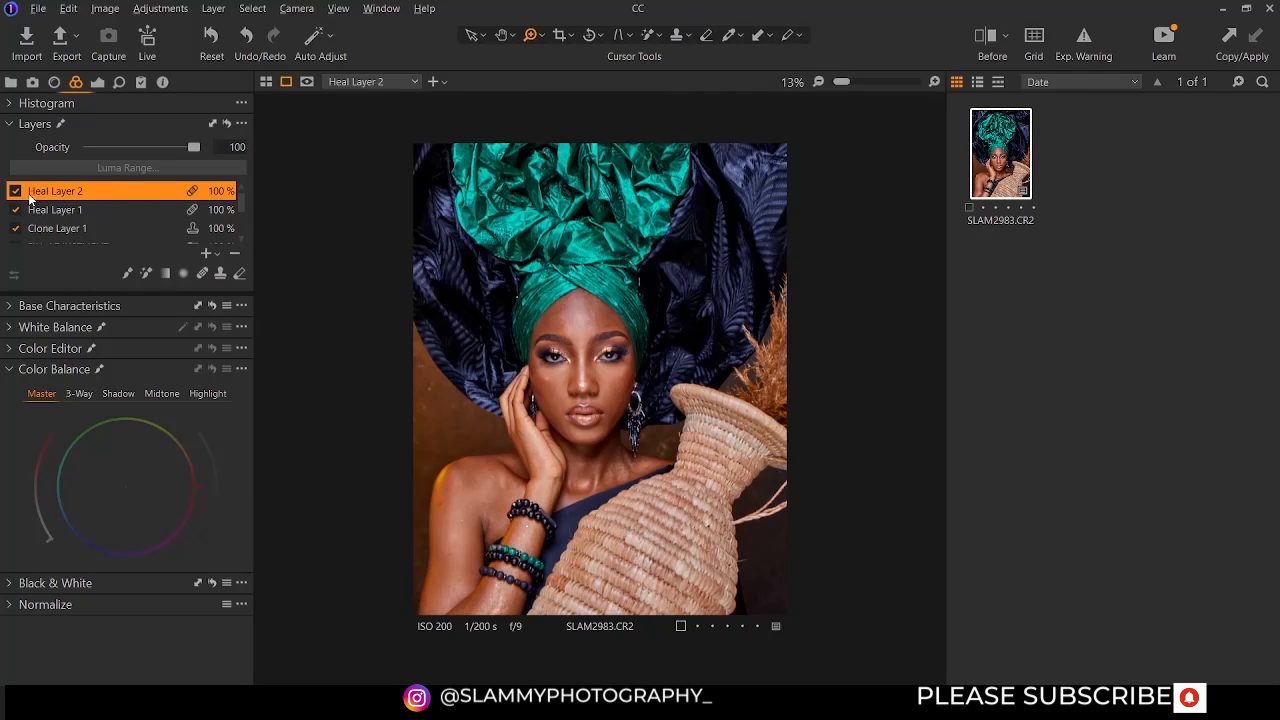
pyautogui.click(235, 256)
pyautogui.click(235, 256)
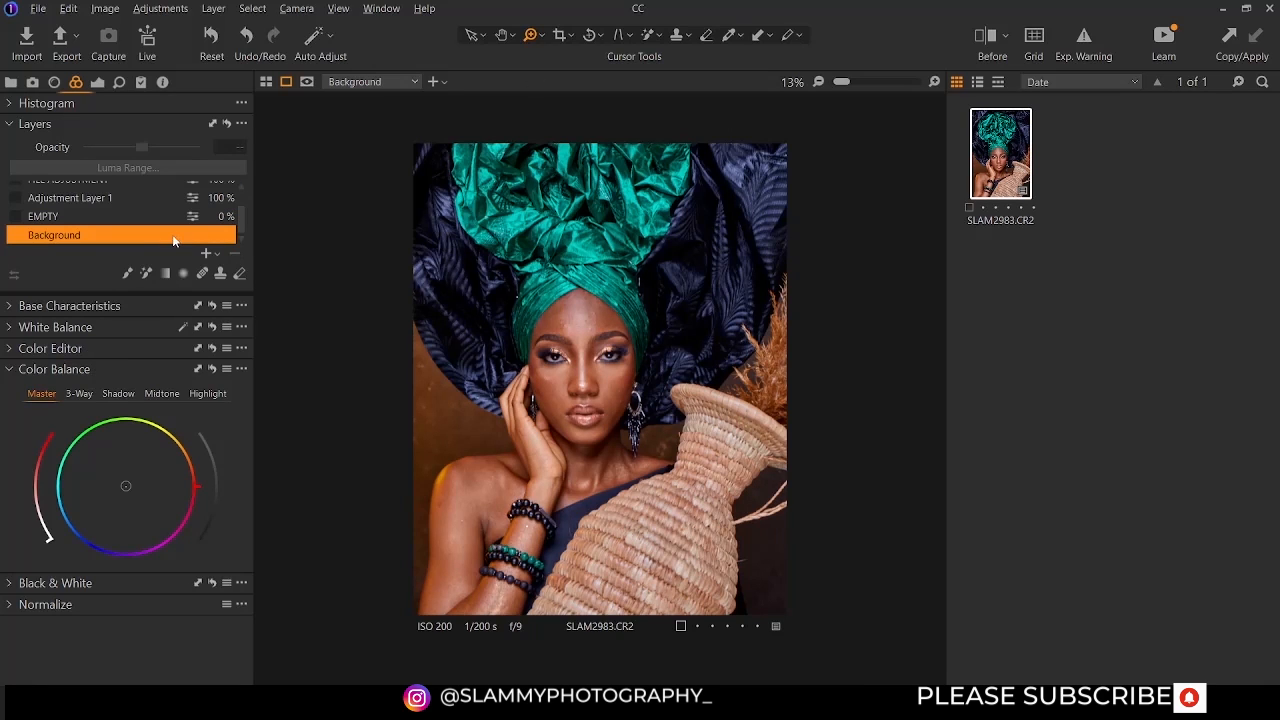
pyautogui.click(128, 197)
pyautogui.scroll(2, 128, 208)
pyautogui.click(128, 191)
pyautogui.click(234, 256)
# Delete the FILL ADJUSTMENT, Adjustment Layer 1 and EMPTY layers, leaving only the Background layer
pyautogui.scroll(1, 114, 240)
pyautogui.click(128, 197)
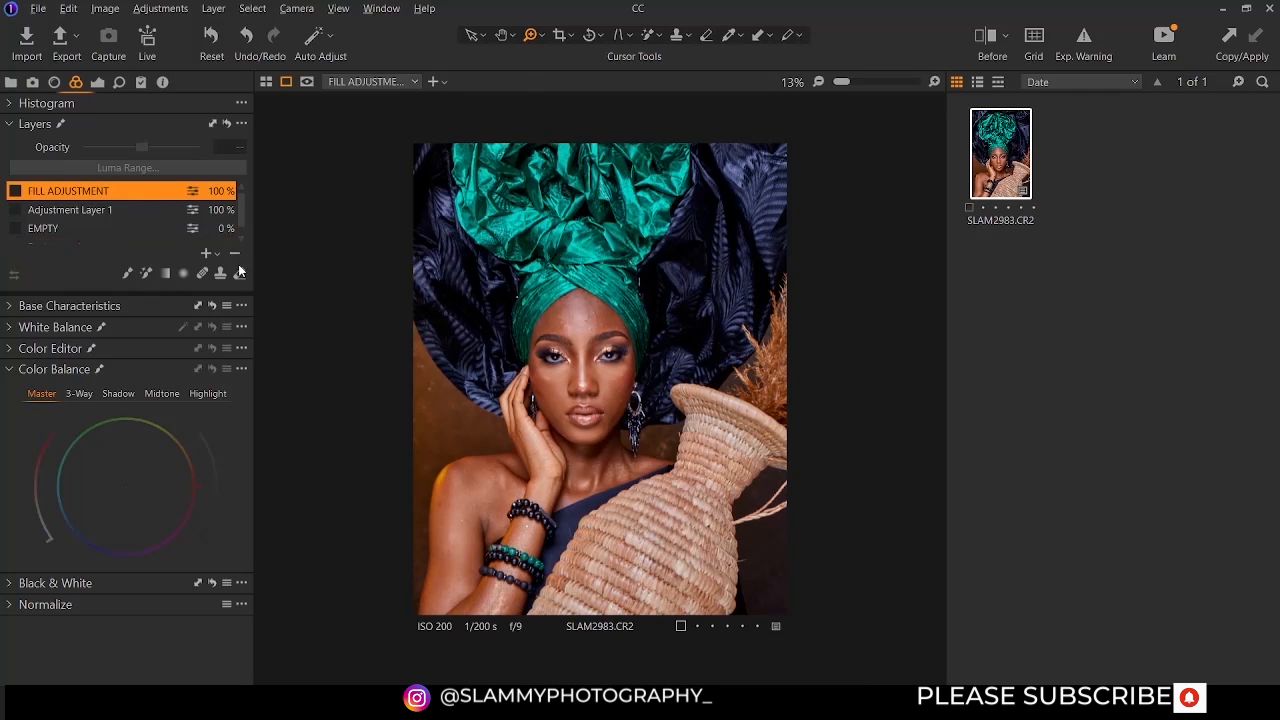
pyautogui.click(235, 256)
pyautogui.click(235, 256)
pyautogui.click(153, 192)
pyautogui.click(236, 253)
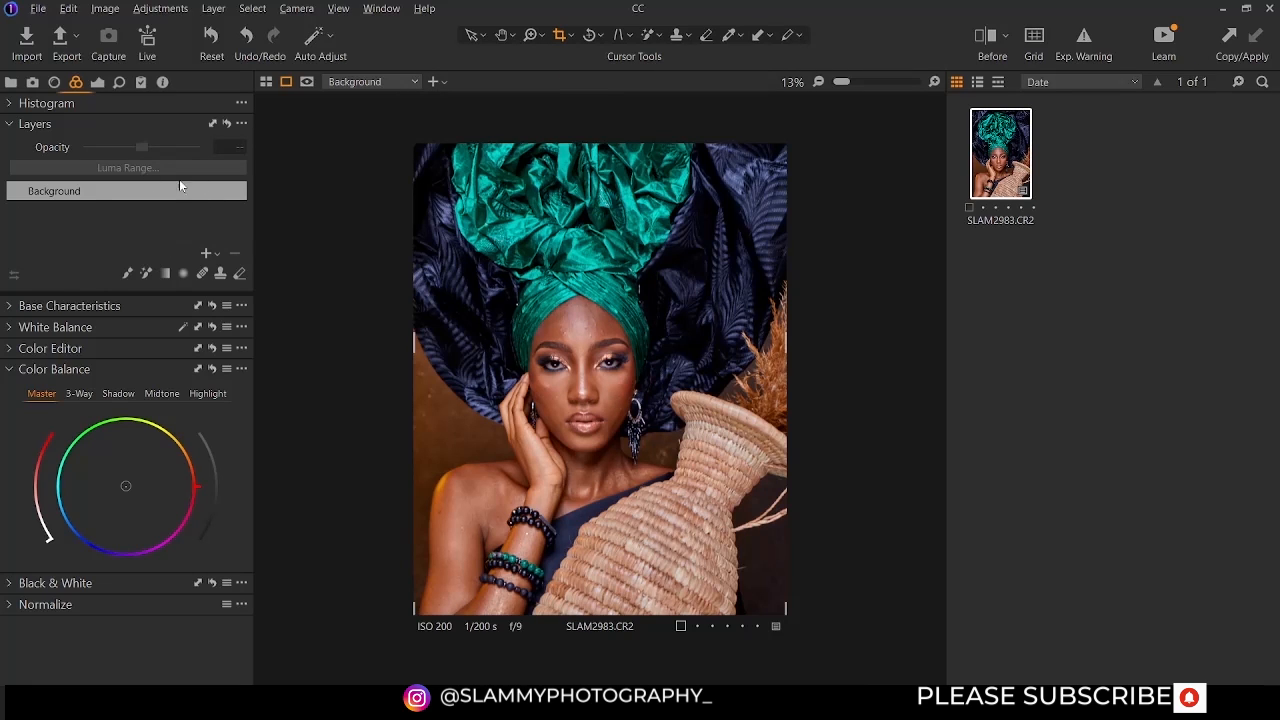
# Add a new adjustment layer above the Background, open its Luma Range settings and cancel them
pyautogui.click(206, 253)
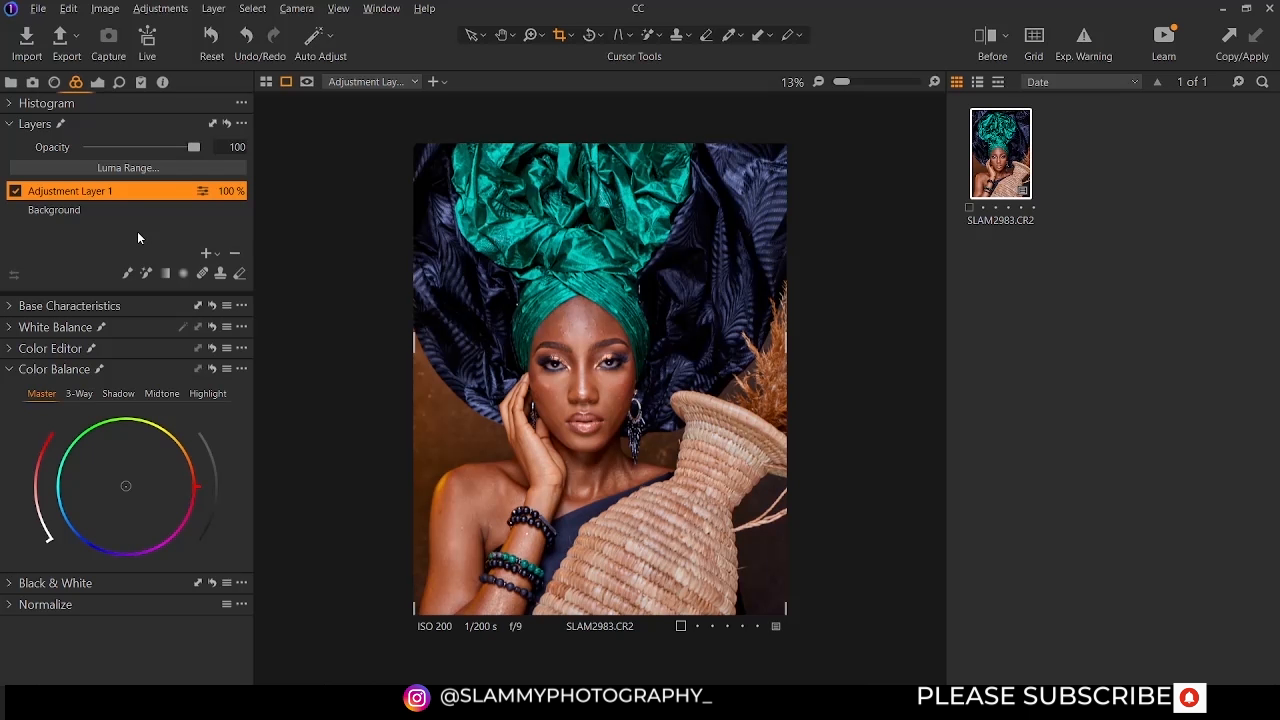
pyautogui.click(128, 168)
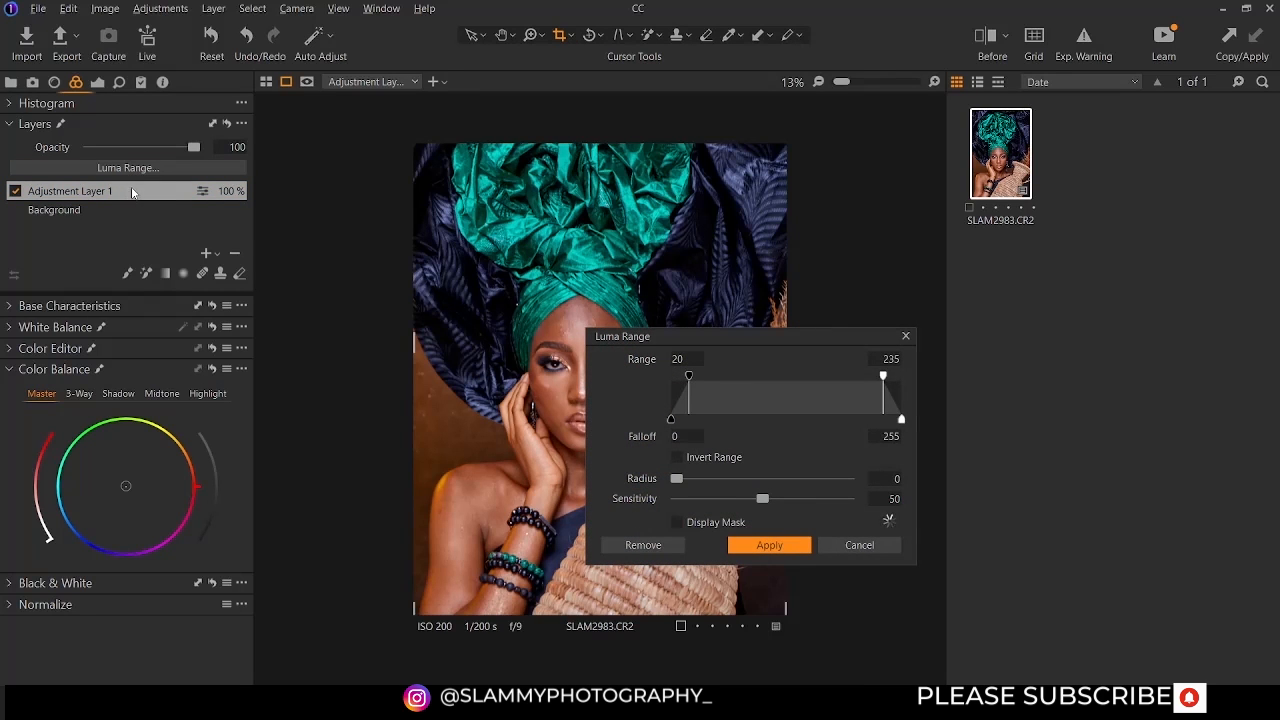
pyautogui.moveTo(766, 340); pyautogui.dragTo(770, 289)
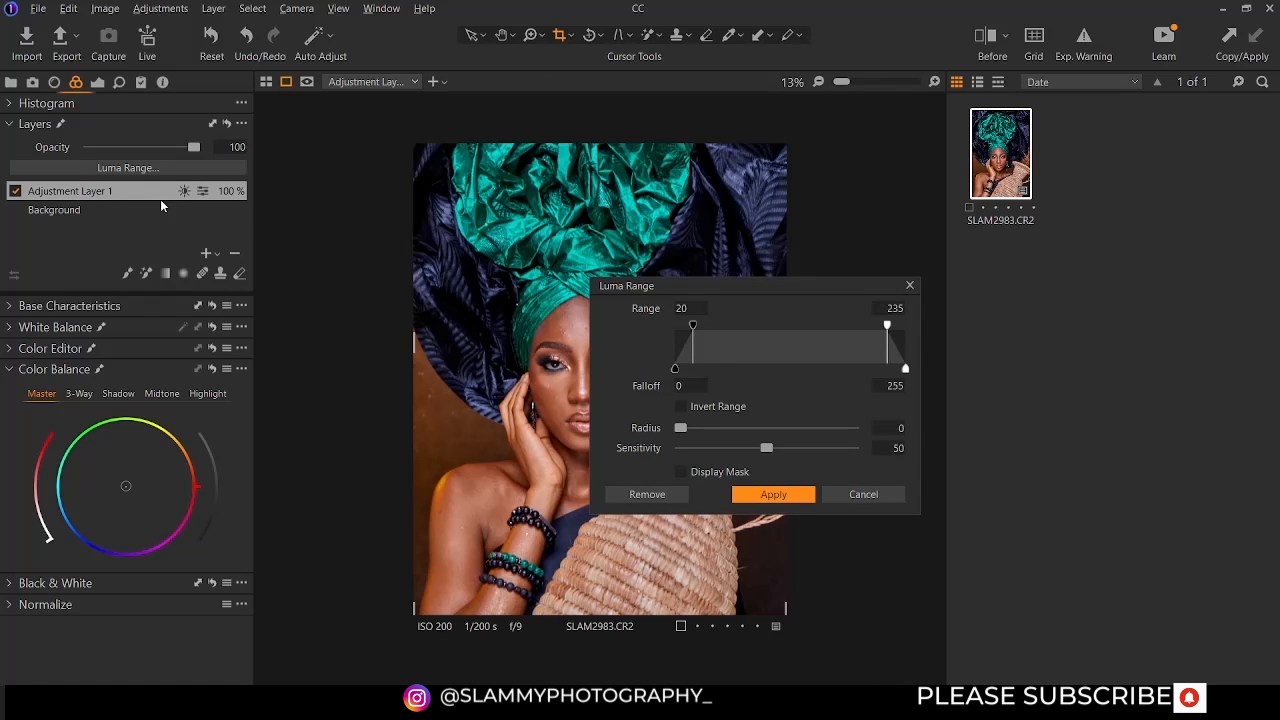
pyautogui.click(882, 492)
# Add a new filled adjustment layer named FILL and shift its master color balance strongly toward red
pyautogui.click(206, 256)
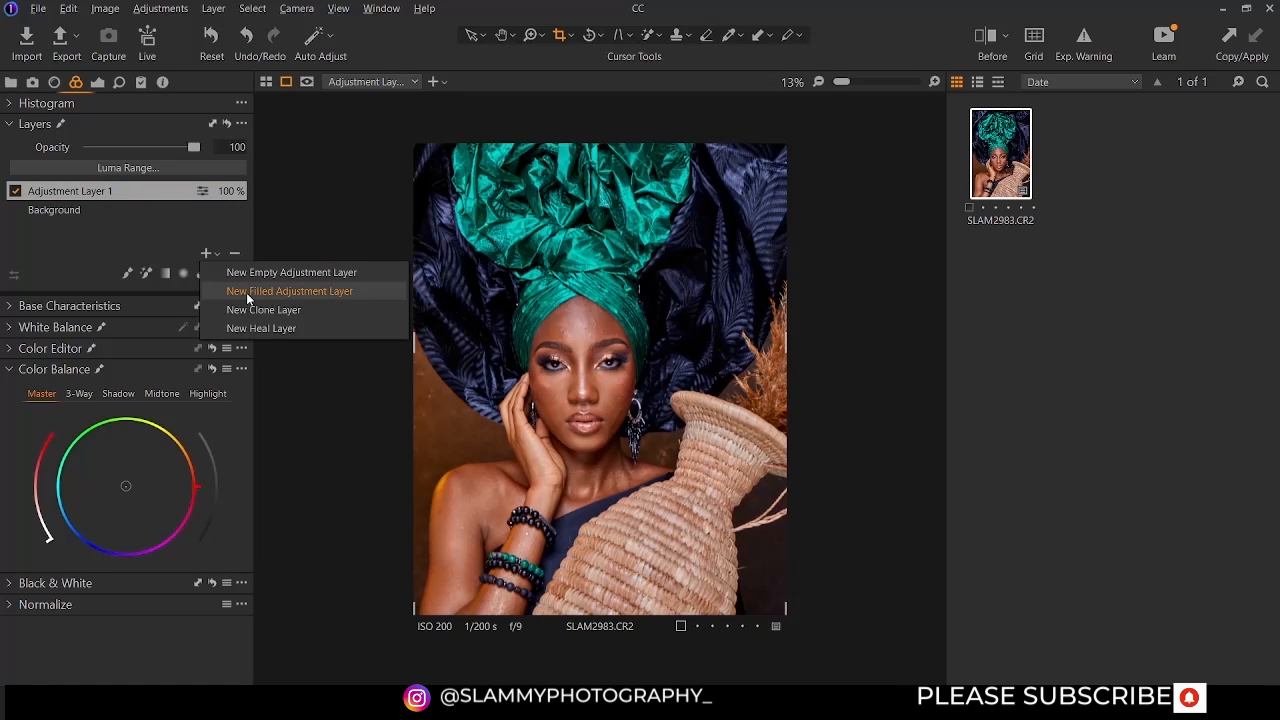
pyautogui.click(246, 292)
pyautogui.doubleClick(84, 190)
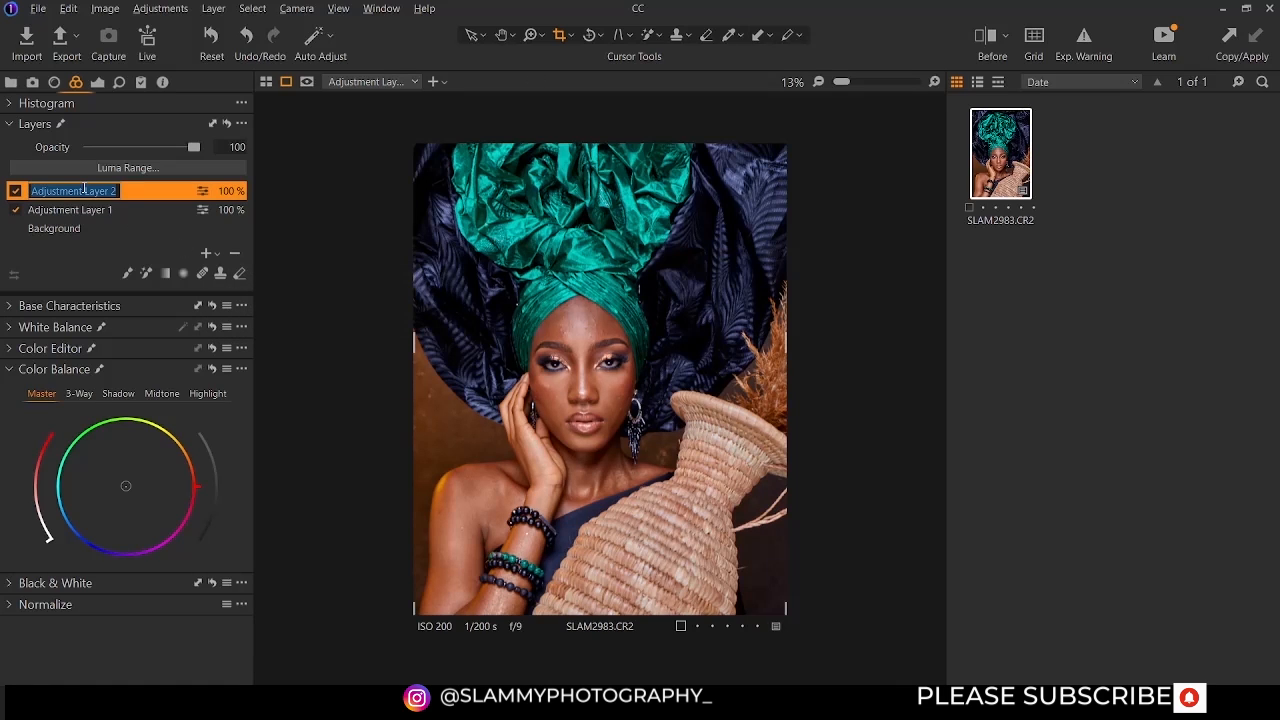
pyautogui.write('FILL')
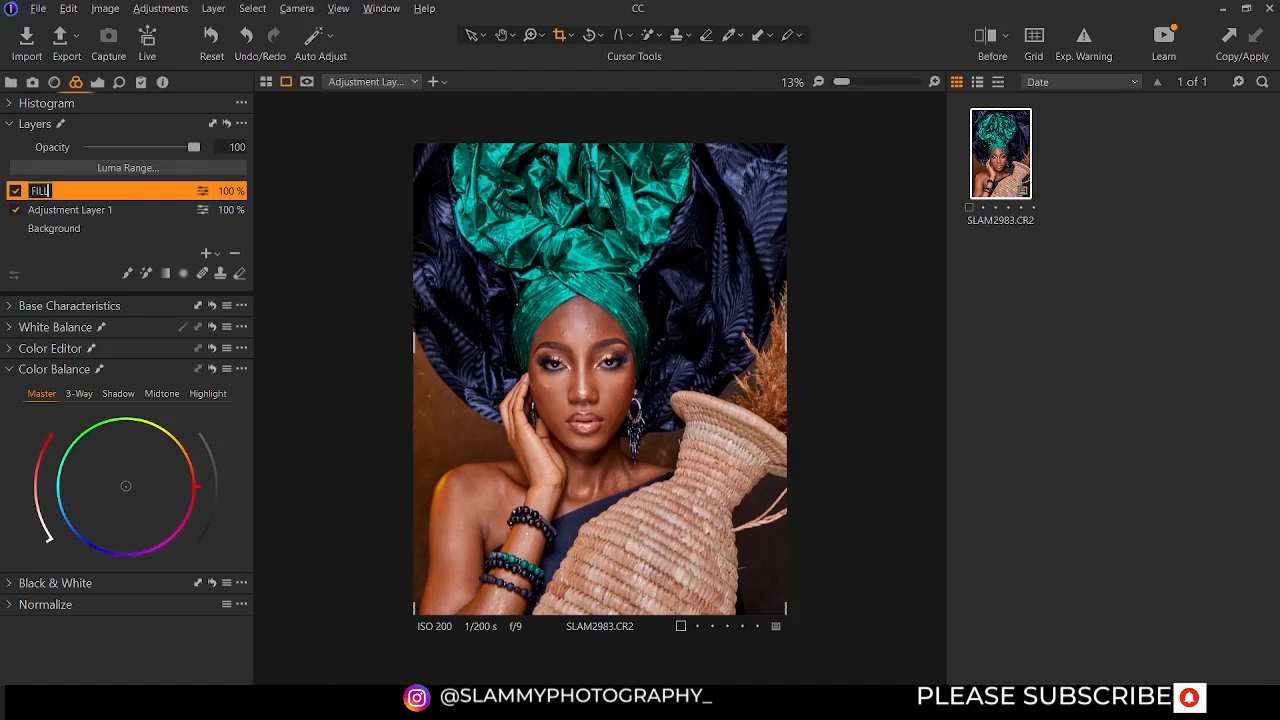
pyautogui.press('Return')
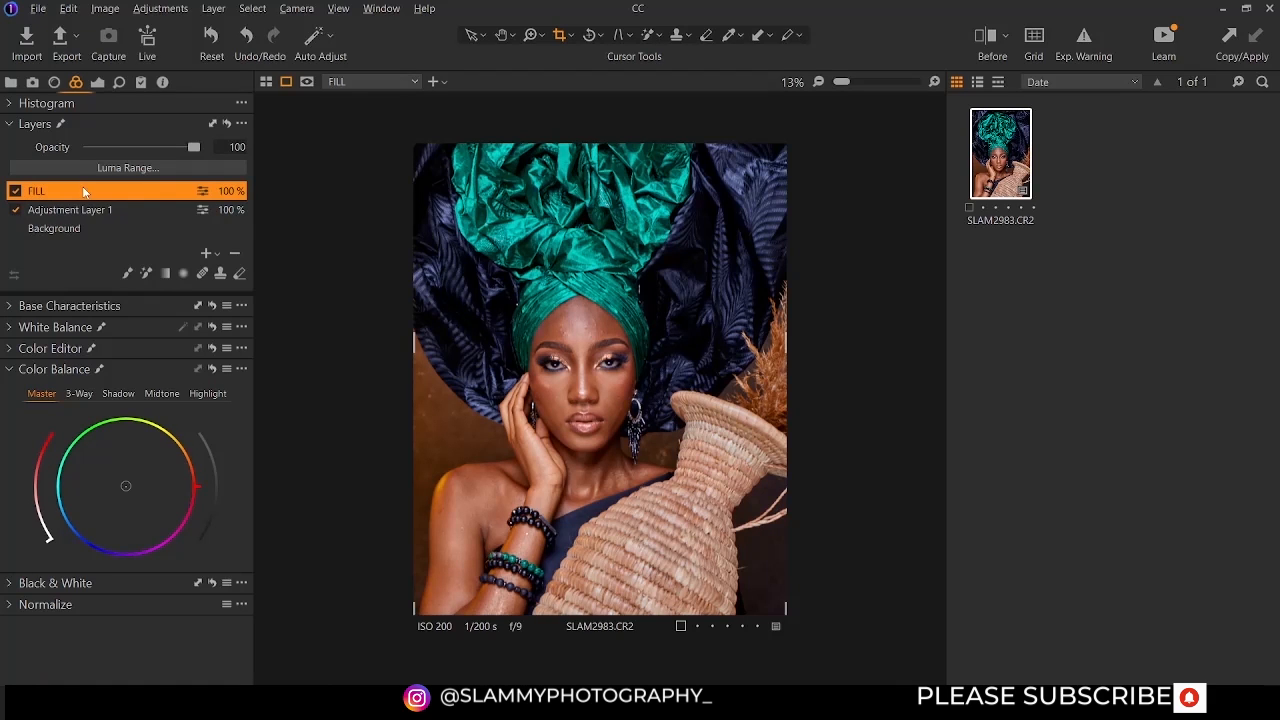
pyautogui.moveTo(140, 488); pyautogui.dragTo(195, 506)
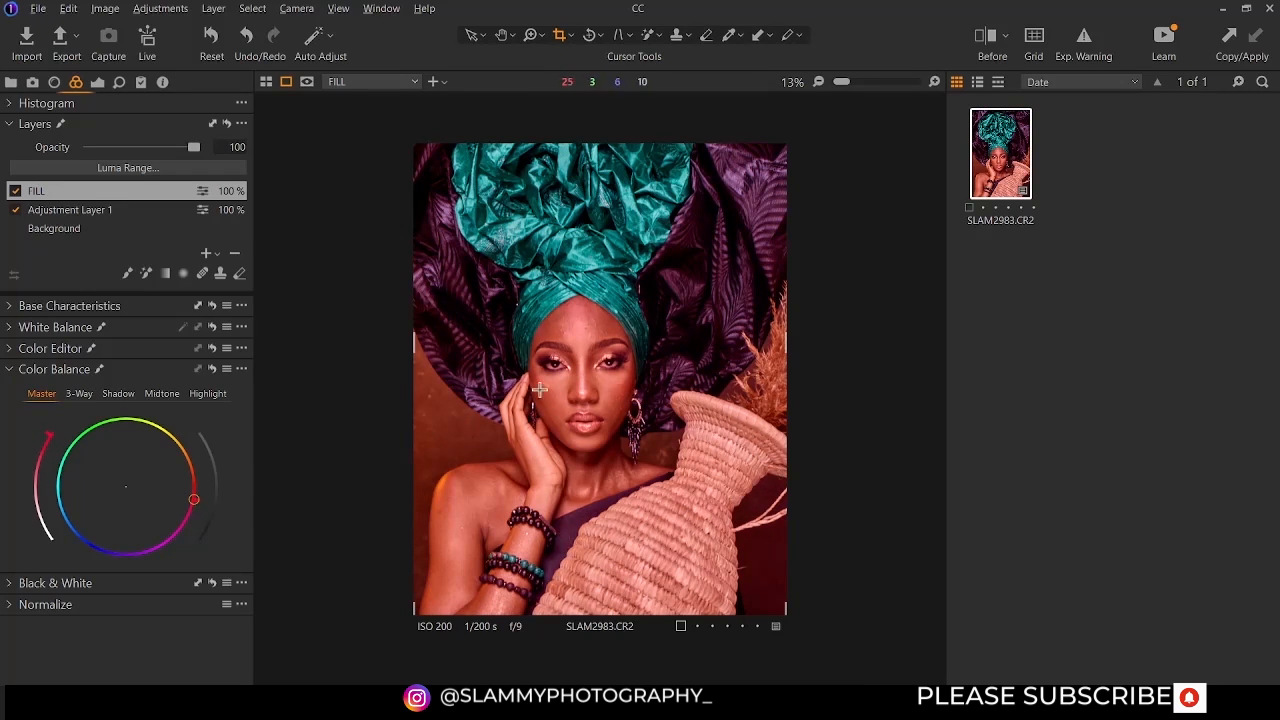
# Open the FILL layer's Luma Range and raise its lower range limit to 131 with a falloff of 111
pyautogui.click(117, 168)
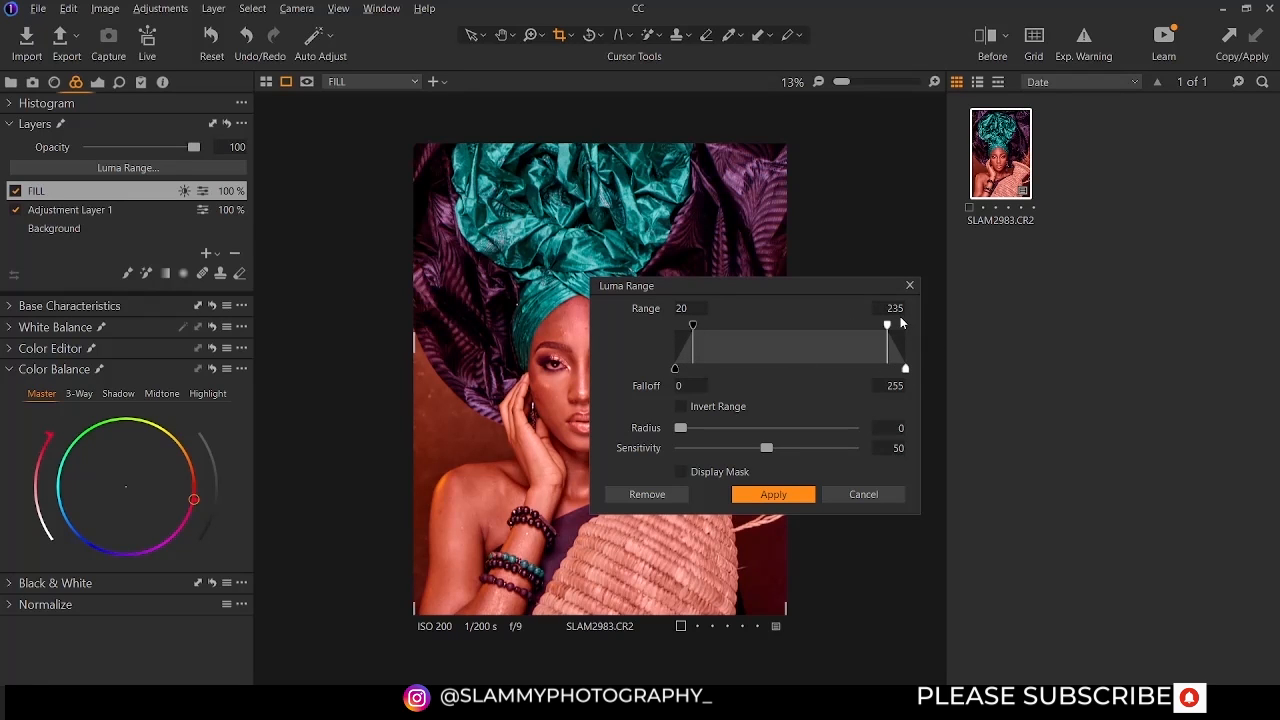
pyautogui.moveTo(694, 330); pyautogui.dragTo(794, 348)
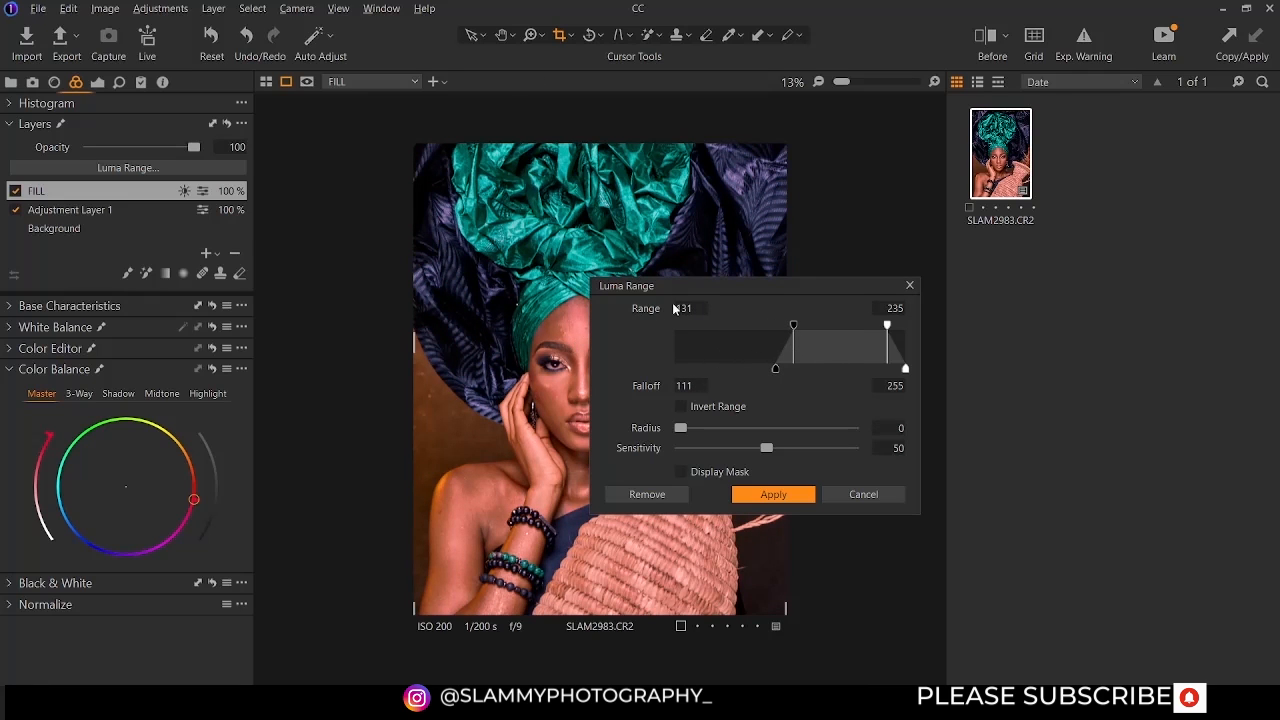
pyautogui.moveTo(697, 289); pyautogui.dragTo(774, 287)
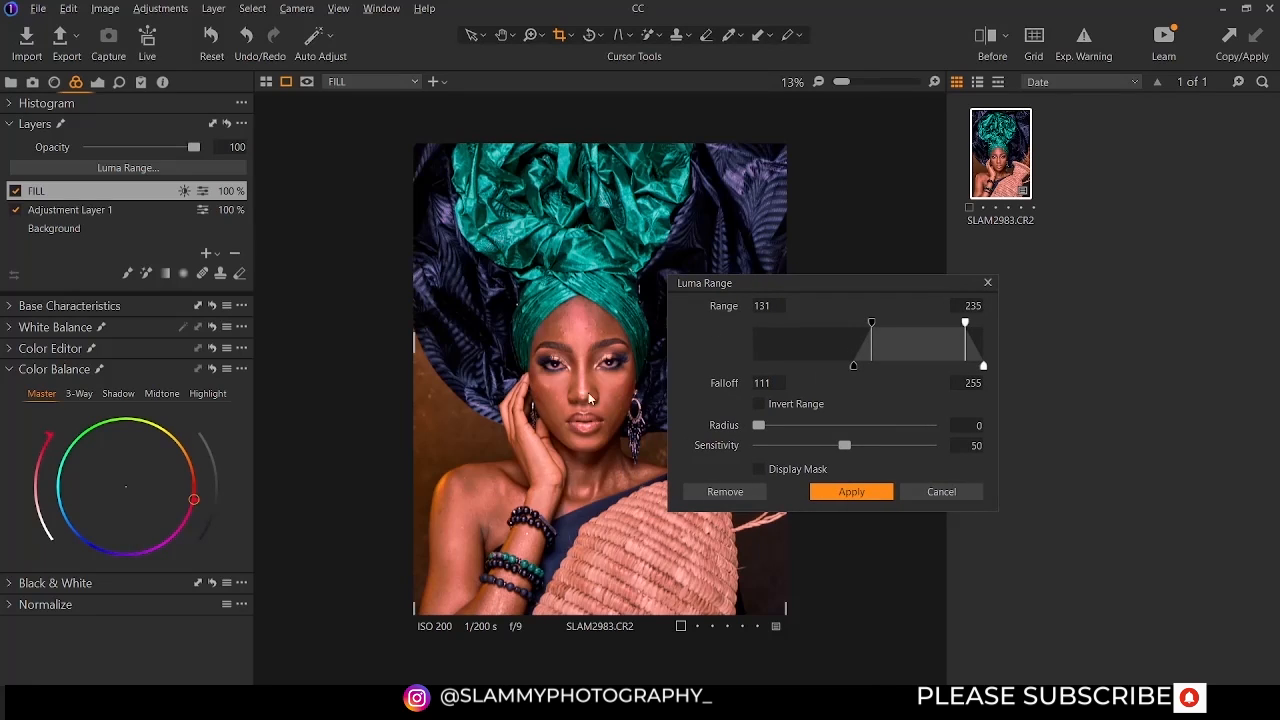
# Lower the dark range limit and its falloff to 0, and set the bright falloff to 235
pyautogui.moveTo(854, 365)
pyautogui.mouseDown()
pyautogui.moveTo(756, 370)
pyautogui.moveTo(868, 376)
pyautogui.moveTo(754, 368)
pyautogui.moveTo(875, 369)
pyautogui.mouseUp()
pyautogui.moveTo(868, 326); pyautogui.dragTo(882, 367)
pyautogui.moveTo(882, 323); pyautogui.dragTo(738, 346)
pyautogui.moveTo(982, 365); pyautogui.dragTo(965, 368)
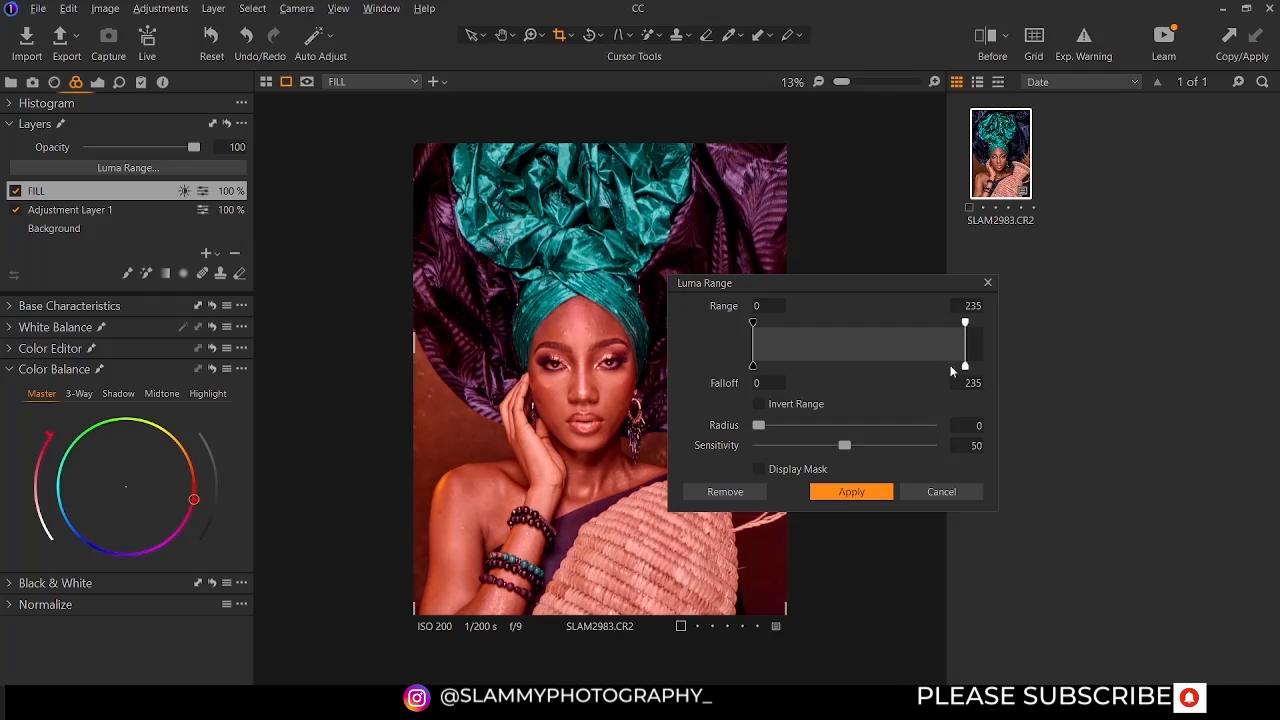
# Extend the bright range limit and falloff to 255, and set the dark limit to 57 with falloff 0
pyautogui.moveTo(964, 323); pyautogui.dragTo(996, 357)
pyautogui.moveTo(754, 325); pyautogui.dragTo(779, 369)
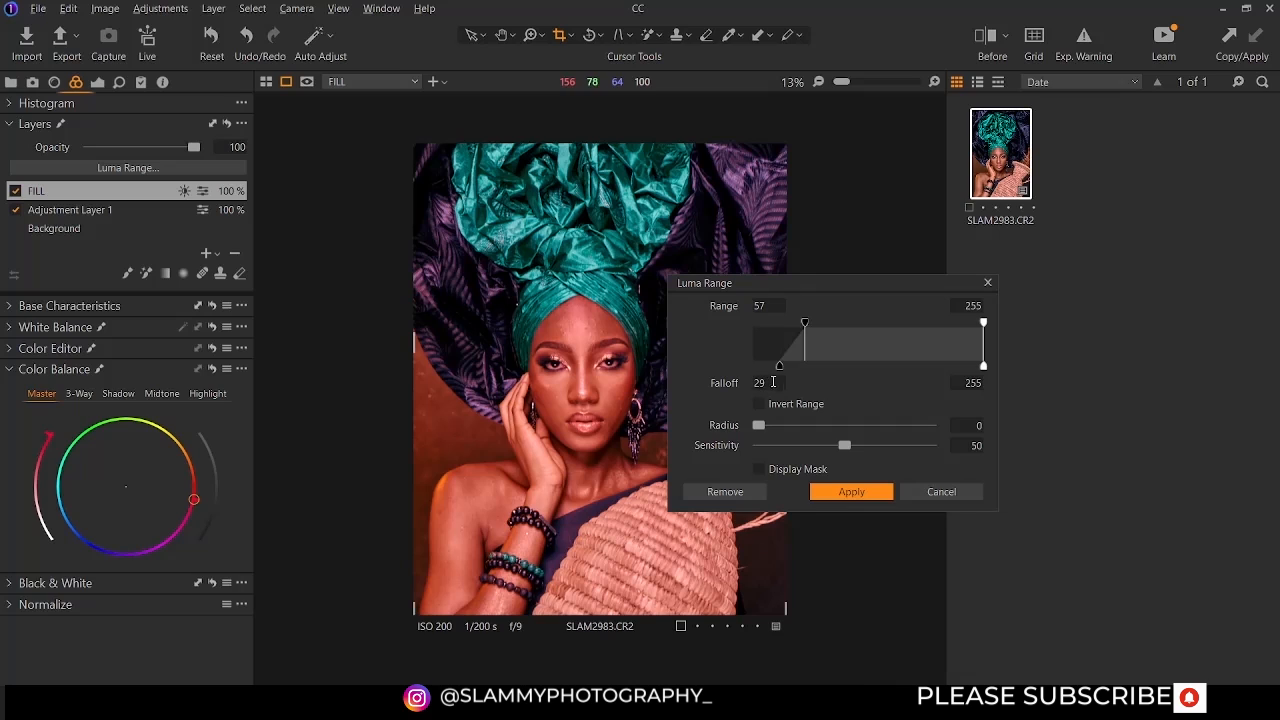
pyautogui.click(744, 383)
pyautogui.moveTo(780, 367); pyautogui.dragTo(753, 369)
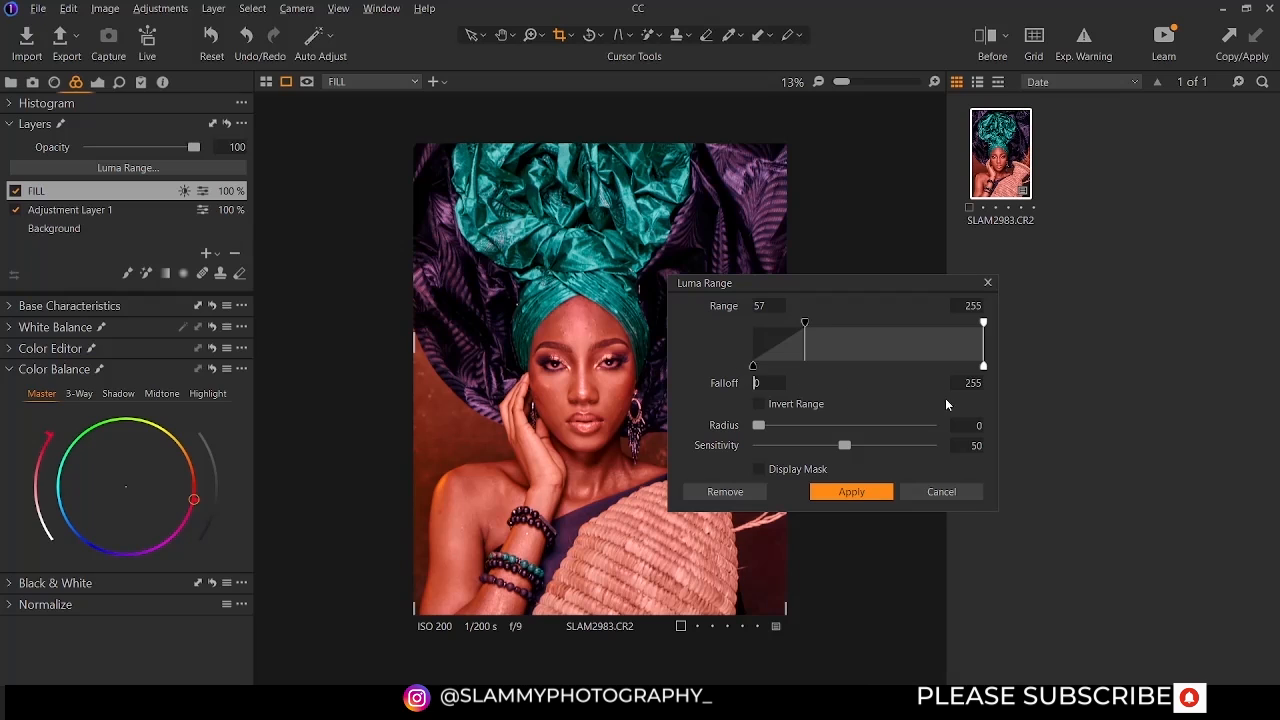
# Try a bright range limit of 167 with falloff 184, and return them to 235 and 255
pyautogui.moveTo(983, 325); pyautogui.dragTo(918, 369)
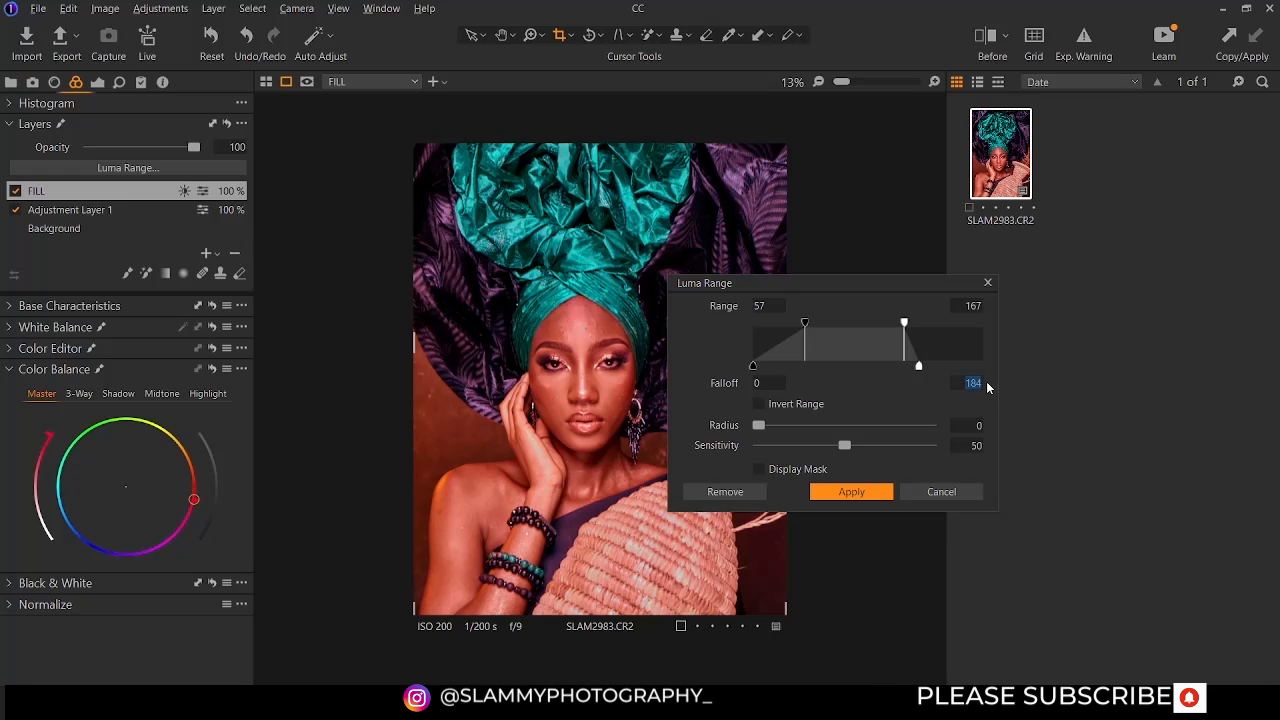
pyautogui.write('88233')
pyautogui.moveTo(917, 366); pyautogui.dragTo(994, 364)
pyautogui.moveTo(904, 326); pyautogui.dragTo(968, 354)
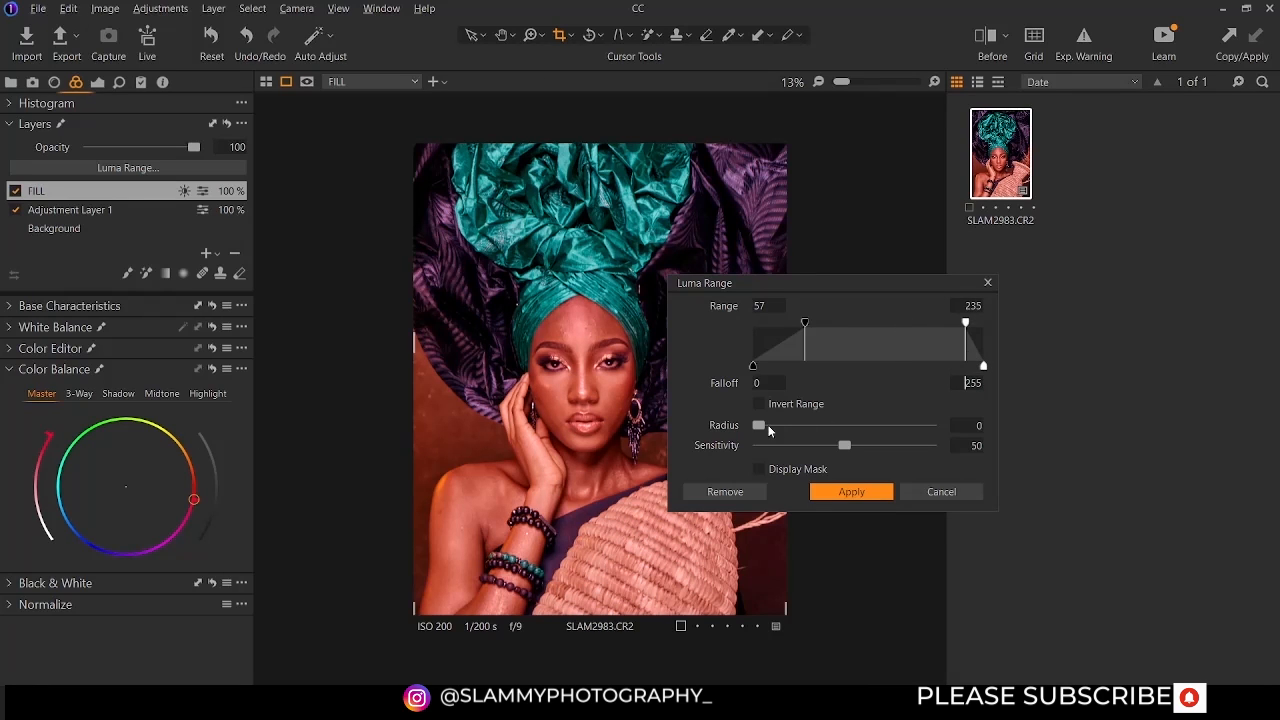
# Set the luma mask's radius to 58.9 and its sensitivity to 0
pyautogui.moveTo(760, 426)
pyautogui.mouseDown()
pyautogui.moveTo(917, 438)
pyautogui.moveTo(744, 438)
pyautogui.mouseUp()
pyautogui.moveTo(727, 430); pyautogui.dragTo(948, 438)
pyautogui.moveTo(945, 438)
pyautogui.mouseDown()
pyautogui.moveTo(750, 451)
pyautogui.moveTo(934, 455)
pyautogui.mouseUp()
pyautogui.moveTo(934, 455); pyautogui.dragTo(720, 452)
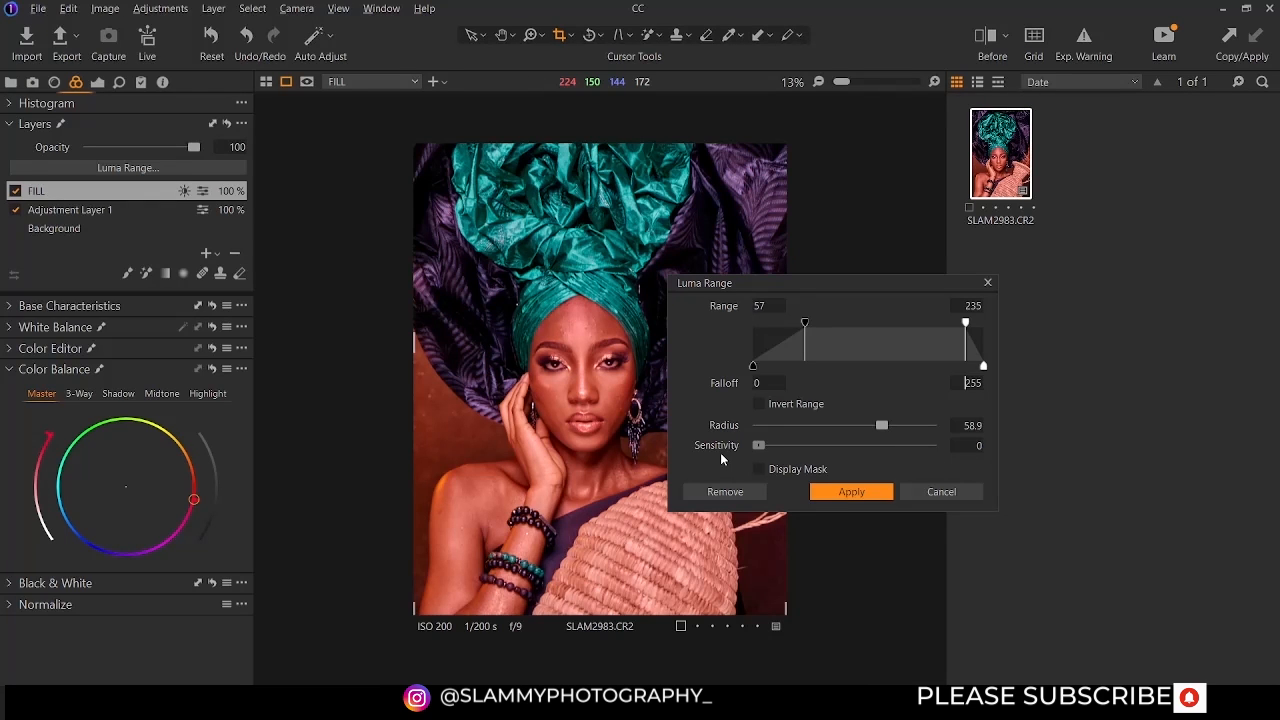
# Display the luma mask over the portrait and reduce its radius to 42
pyautogui.click(759, 470)
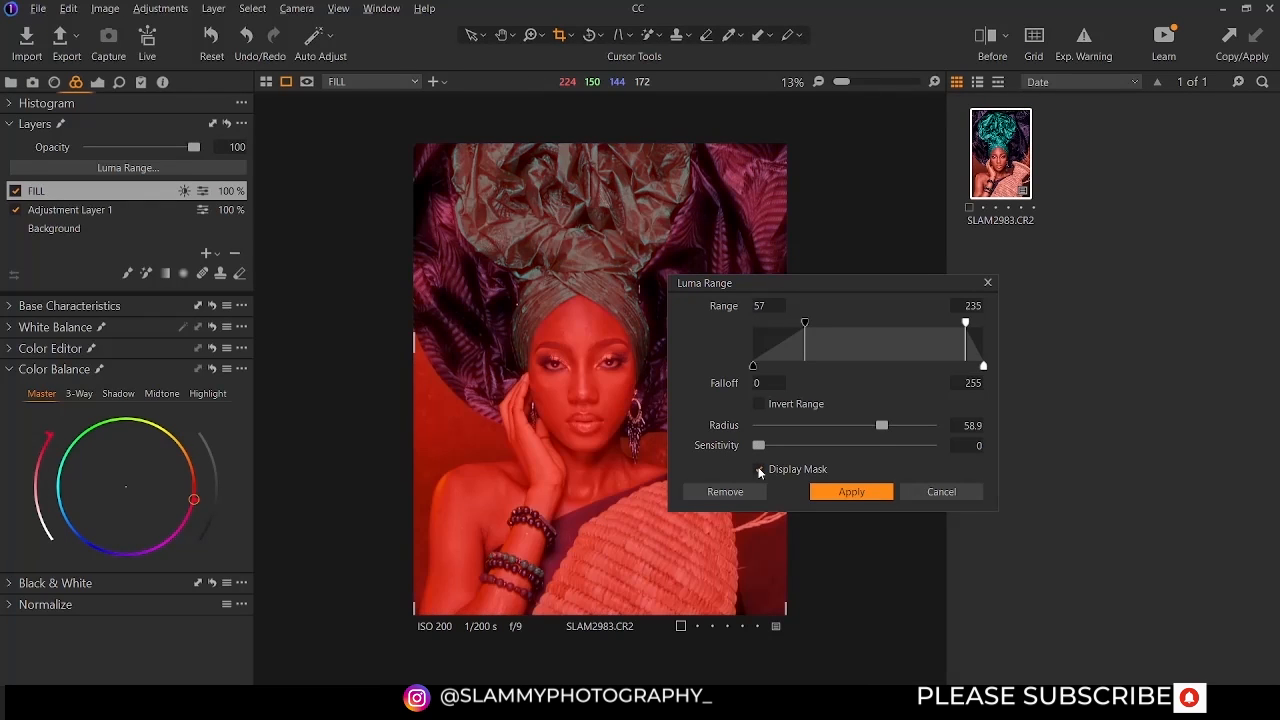
pyautogui.moveTo(771, 450); pyautogui.dragTo(724, 457)
pyautogui.moveTo(879, 426)
pyautogui.mouseDown()
pyautogui.moveTo(752, 428)
pyautogui.moveTo(942, 432)
pyautogui.moveTo(870, 431)
pyautogui.mouseUp()
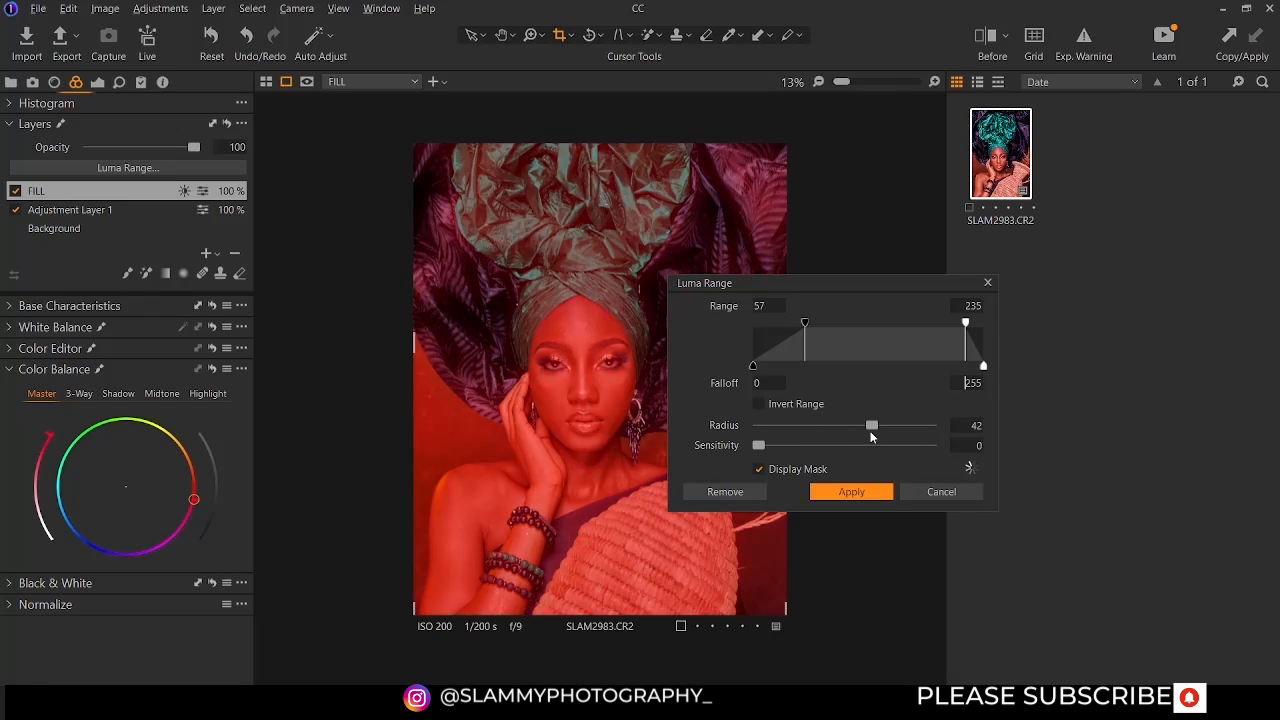
# Invert the luma range, set its dark falloff to 0, and set the radius to 5.9 and sensitivity to 70
pyautogui.click(759, 404)
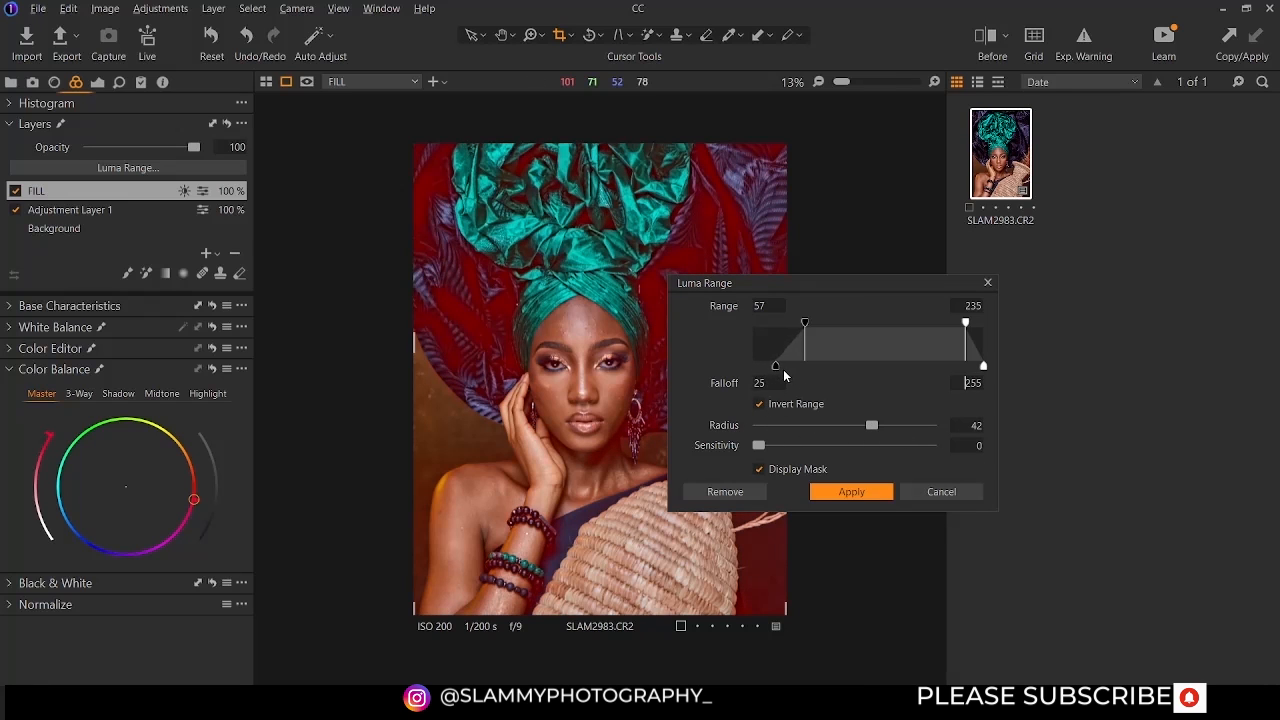
pyautogui.moveTo(782, 370); pyautogui.dragTo(786, 371)
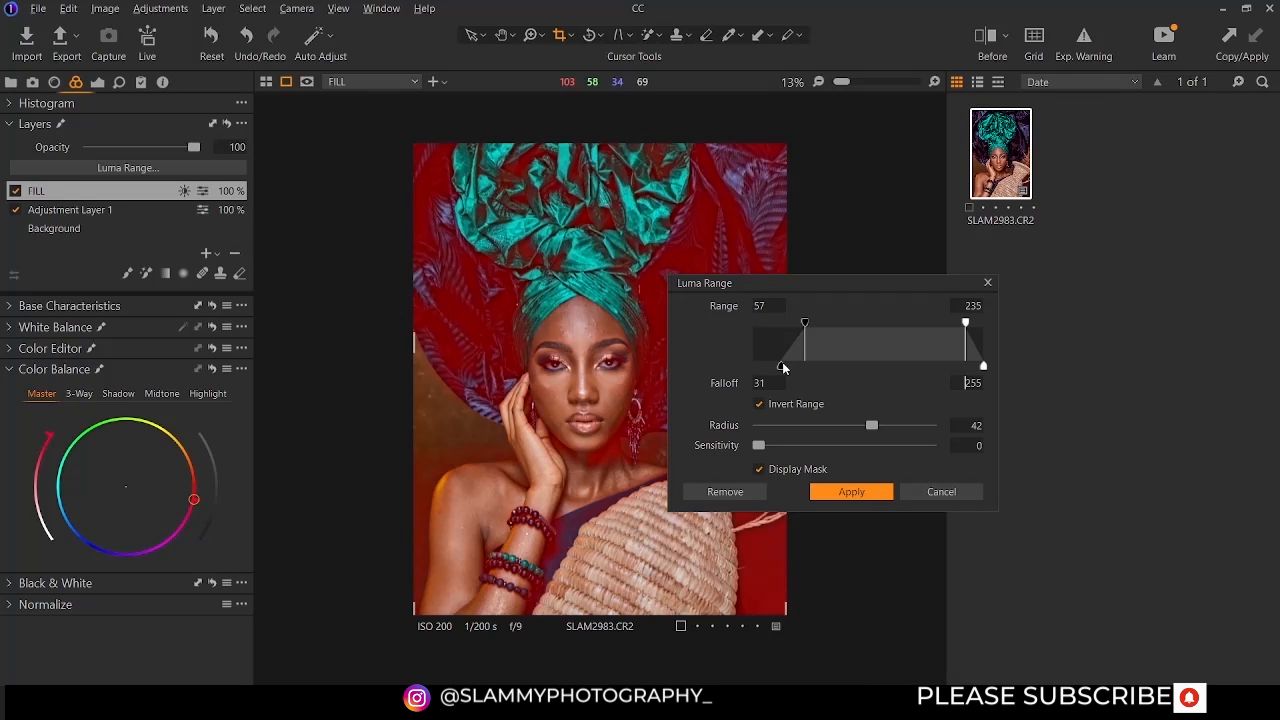
pyautogui.moveTo(783, 368); pyautogui.dragTo(753, 367)
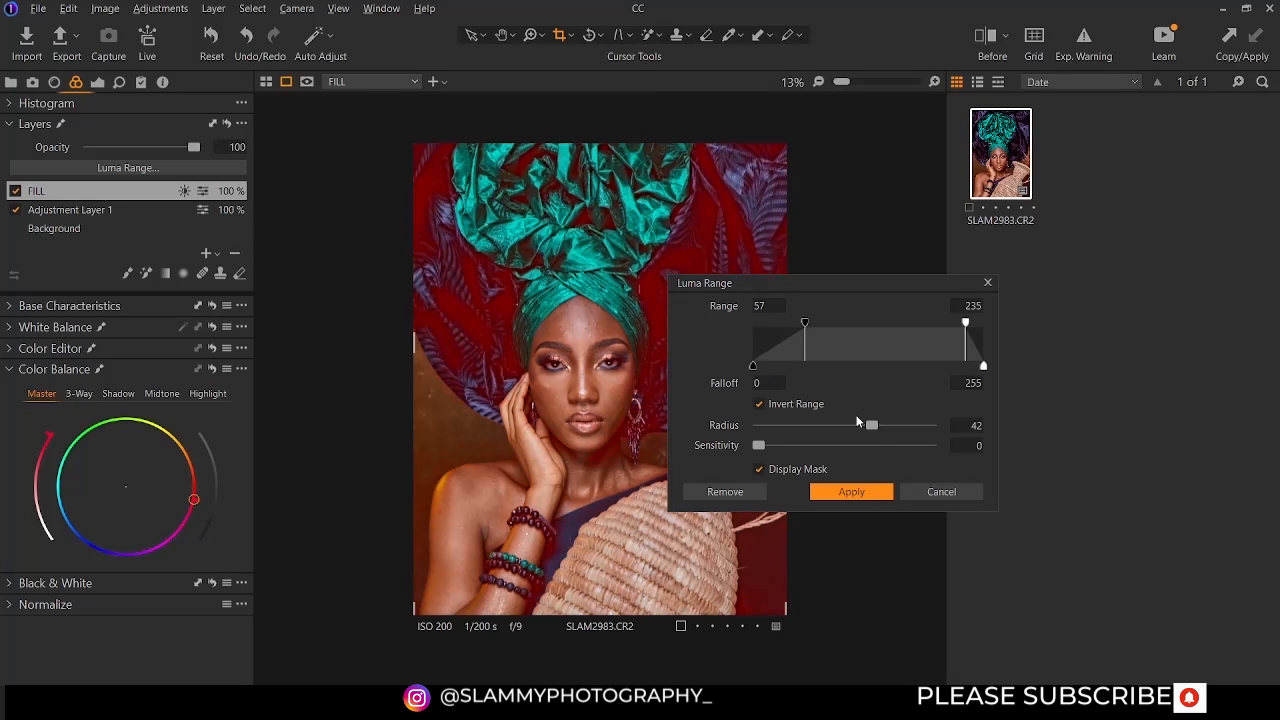
pyautogui.moveTo(875, 428)
pyautogui.mouseDown()
pyautogui.moveTo(931, 428)
pyautogui.moveTo(758, 428)
pyautogui.moveTo(889, 447)
pyautogui.mouseUp()
pyautogui.moveTo(771, 426); pyautogui.dragTo(816, 425)
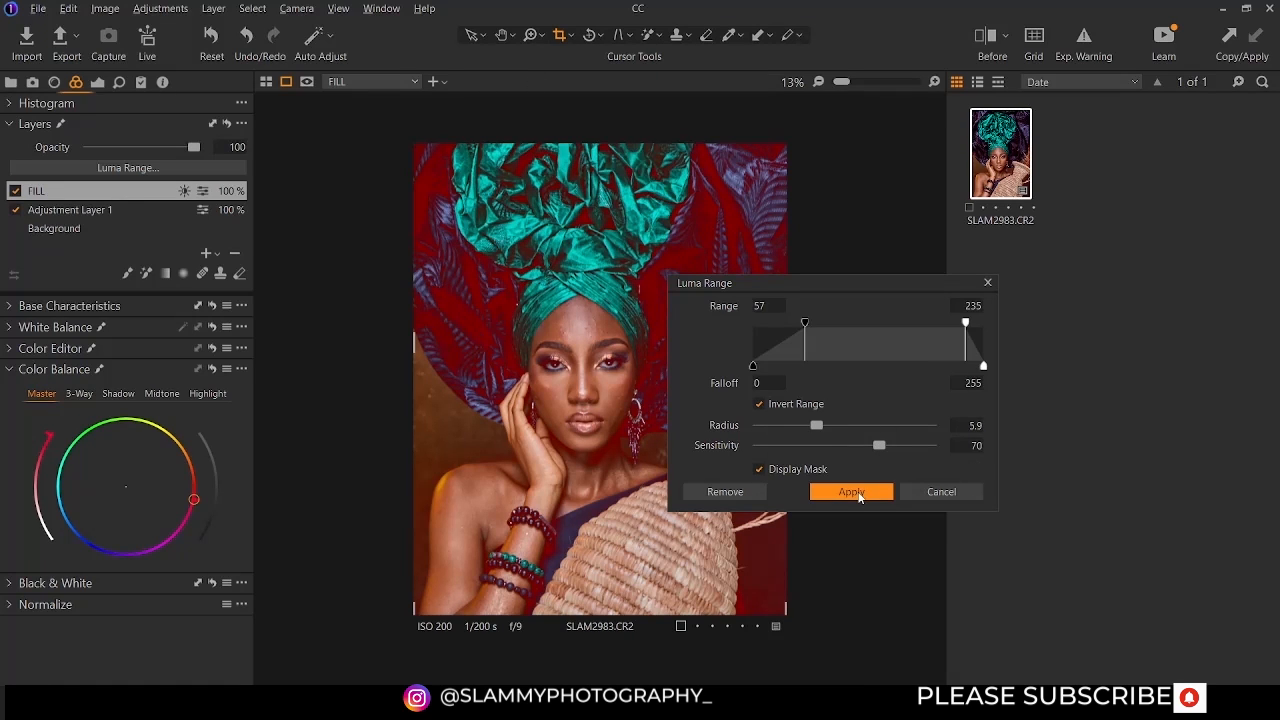
# Remove the luma range from the FILL layer and delete that layer
pyautogui.click(738, 490)
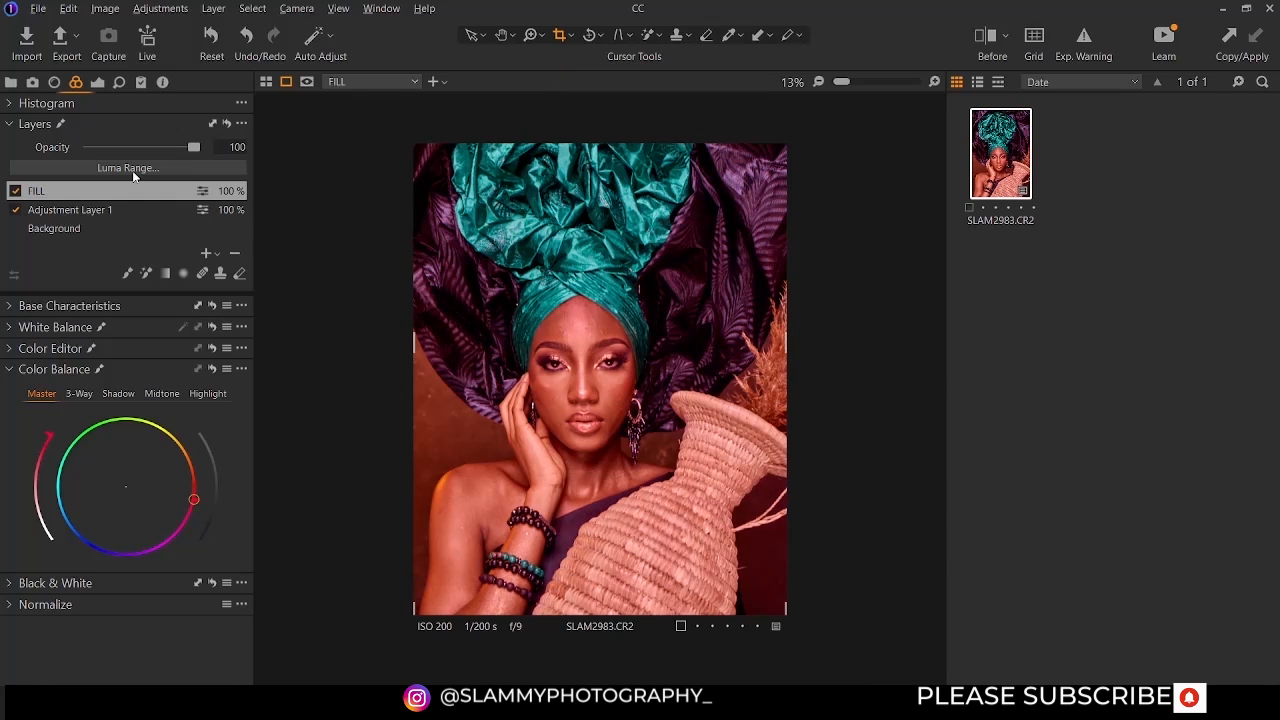
pyautogui.click(236, 254)
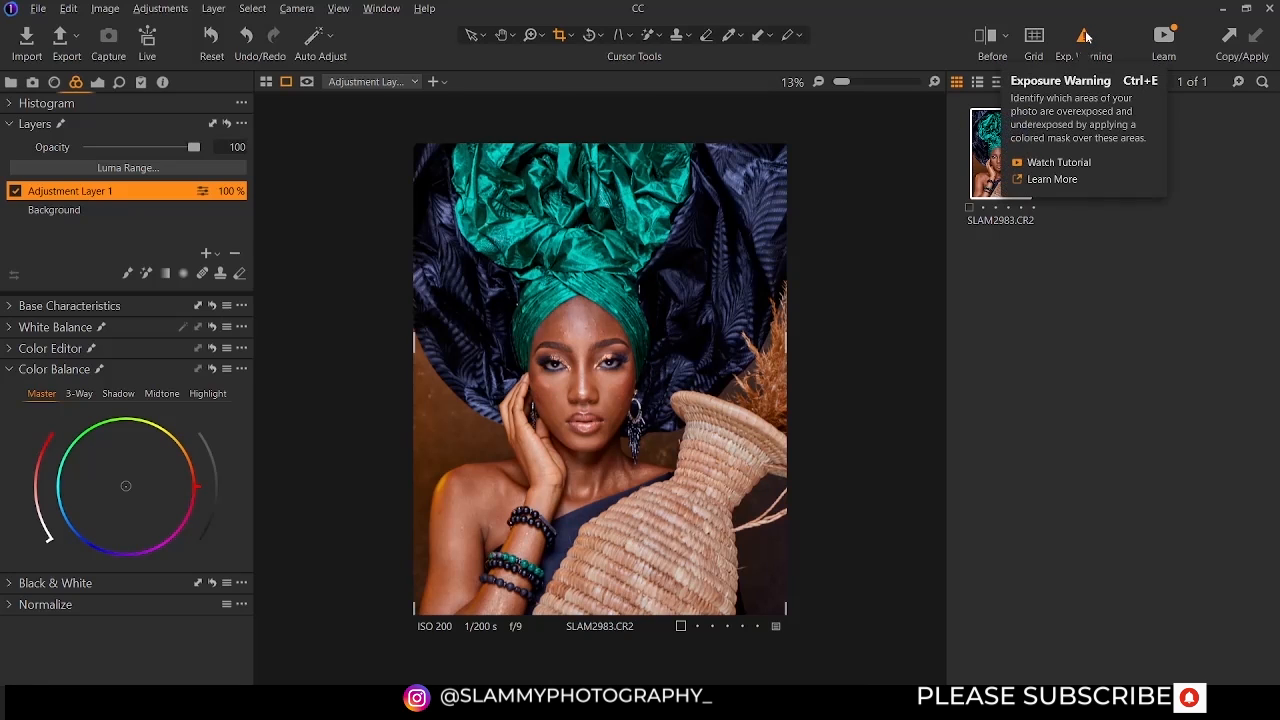
# Examine the eye makeup and surrounding skin at close range with Exposure Warning on to find overexposed areas
pyautogui.click(531, 35)
pyautogui.click(535, 352)
pyautogui.click(540, 380)
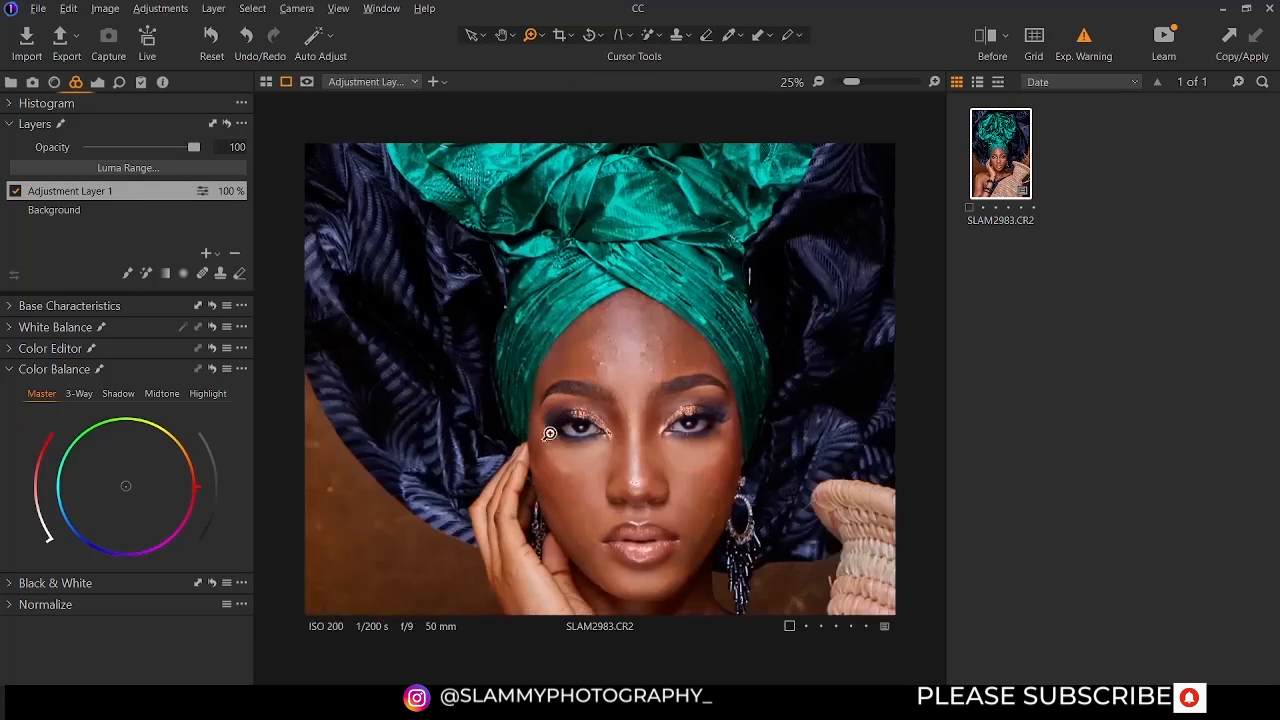
pyautogui.scroll(7, 550, 430)
pyautogui.keyDown('alt'); pyautogui.click(562, 432); pyautogui.keyUp('alt')
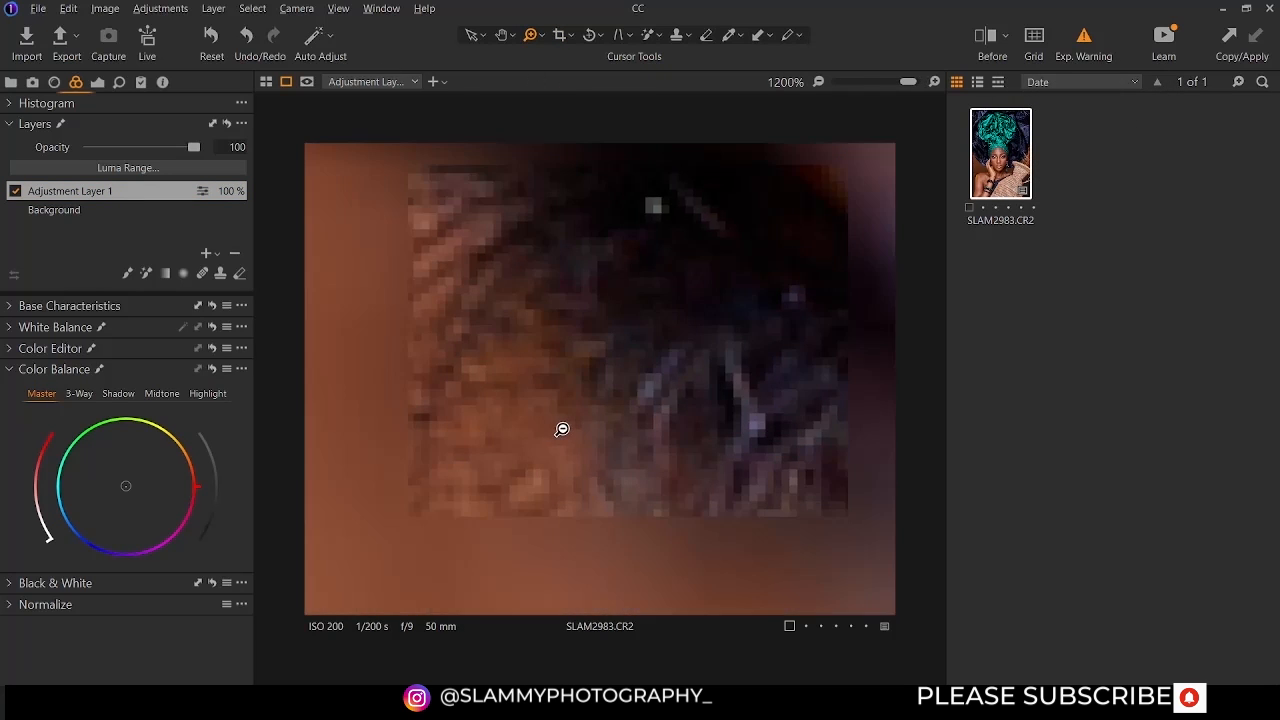
pyautogui.keyDown('alt'); pyautogui.click(563, 431); pyautogui.keyUp('alt')
pyautogui.keyDown('alt'); pyautogui.click(564, 432); pyautogui.keyUp('alt')
pyautogui.keyDown('alt'); pyautogui.click(564, 432); pyautogui.keyUp('alt')
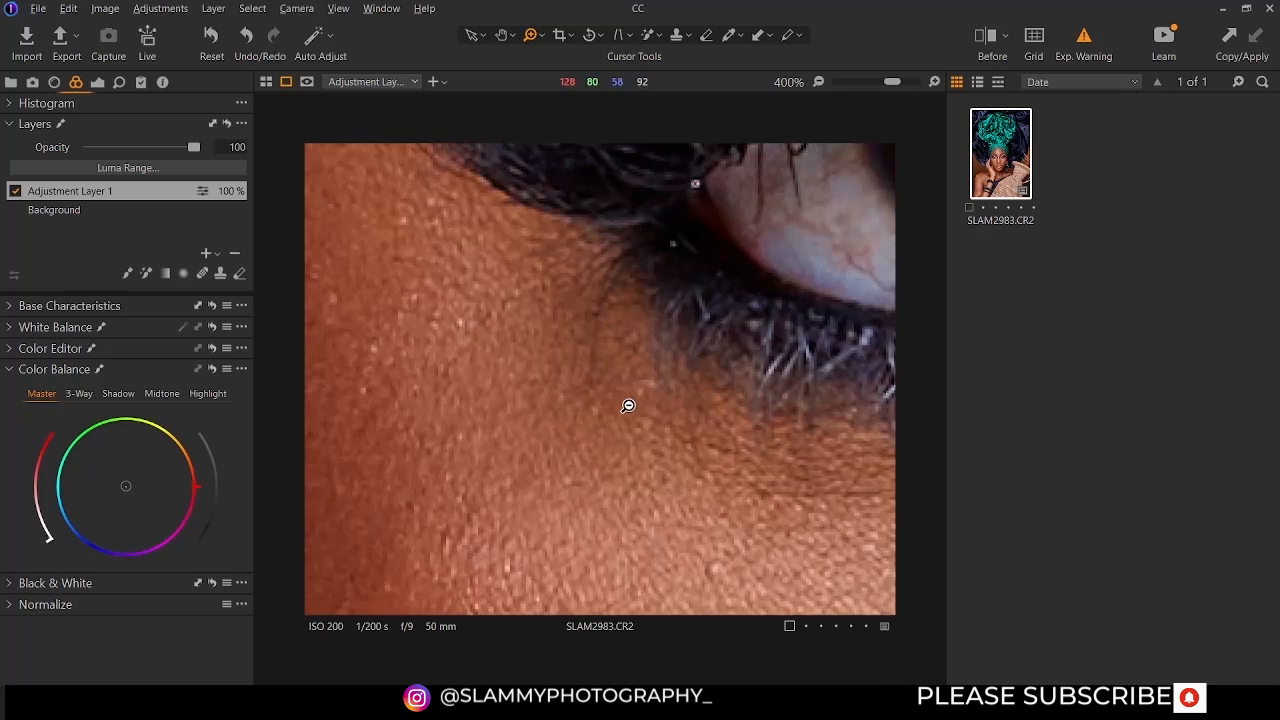
pyautogui.keyDown('alt'); pyautogui.click(641, 401); pyautogui.keyUp('alt')
pyautogui.keyDown('alt'); pyautogui.click(648, 400); pyautogui.keyUp('alt')
pyautogui.keyDown('alt'); pyautogui.click(648, 400); pyautogui.keyUp('alt')
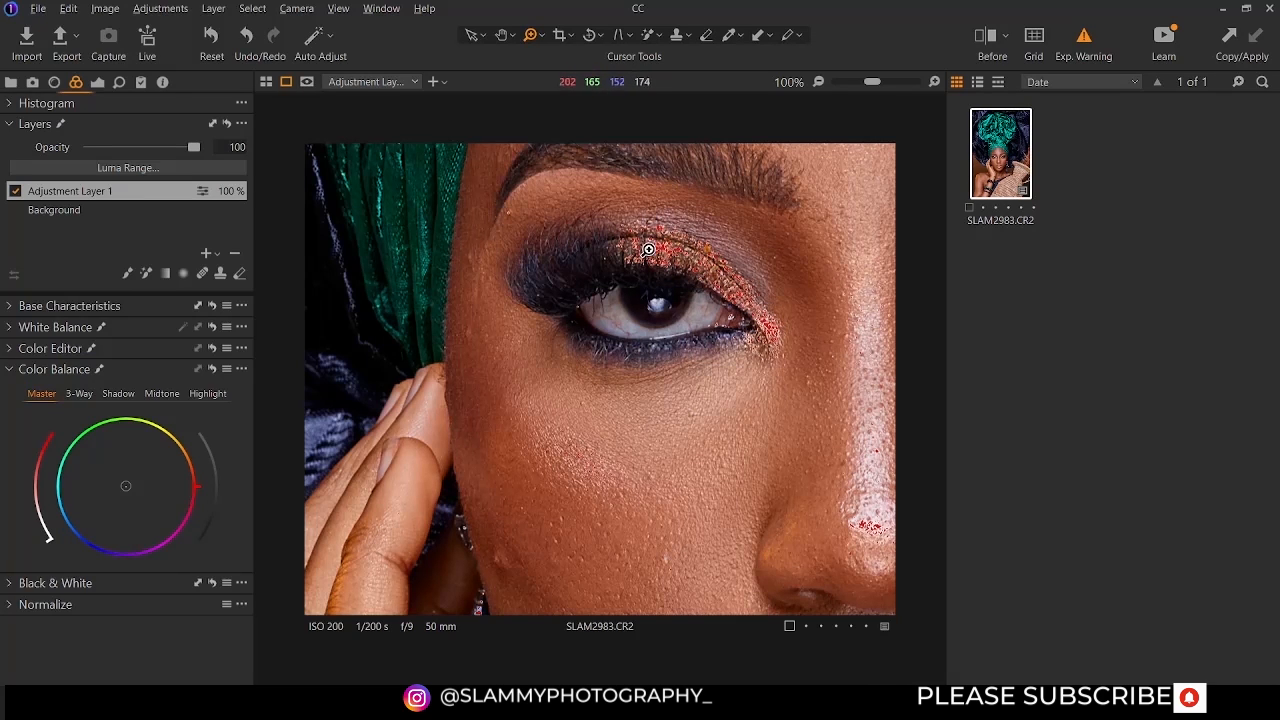
# Switch Exposure Warning off and on to compare the marked highlights across the face
pyautogui.click(1085, 38)
pyautogui.click(1085, 40)
pyautogui.keyDown('alt'); pyautogui.click(729, 334); pyautogui.keyUp('alt')
pyautogui.keyDown('alt'); pyautogui.click(709, 349); pyautogui.keyUp('alt')
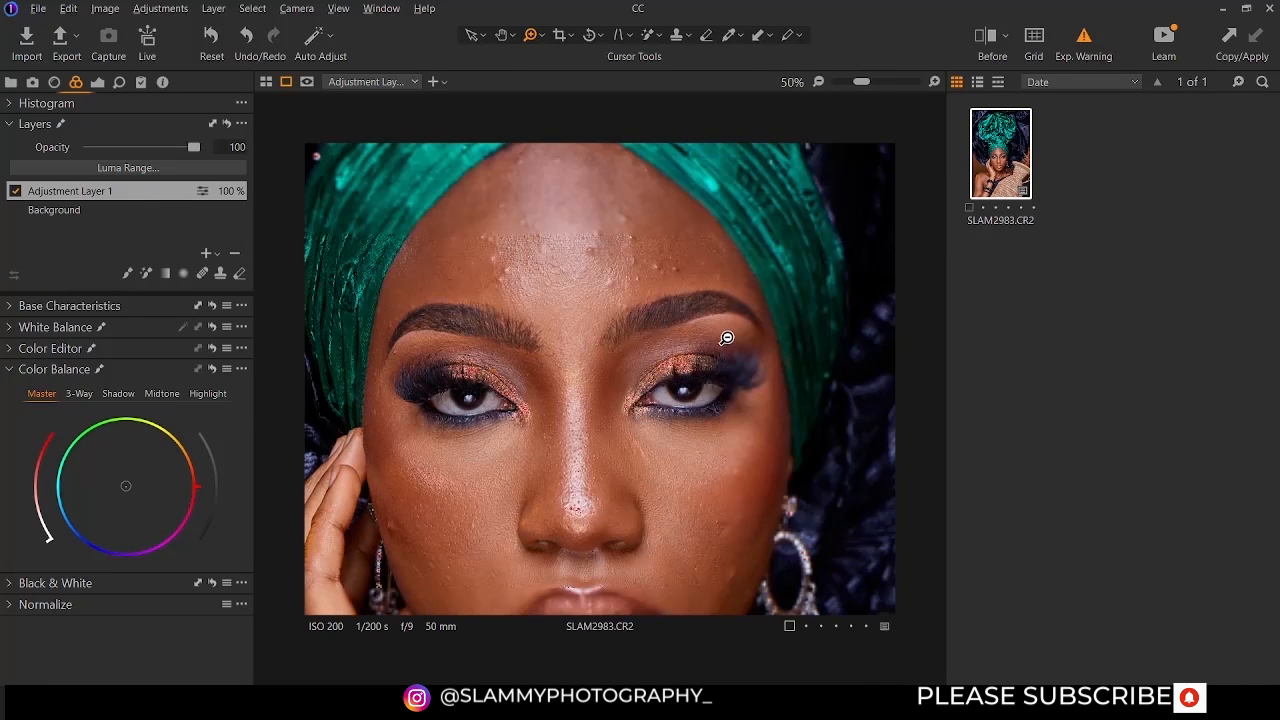
# Select the Background layer and raise its exposure to 4 to overexpose the portrait
pyautogui.keyDown('alt'); pyautogui.click(610, 402); pyautogui.keyUp('alt')
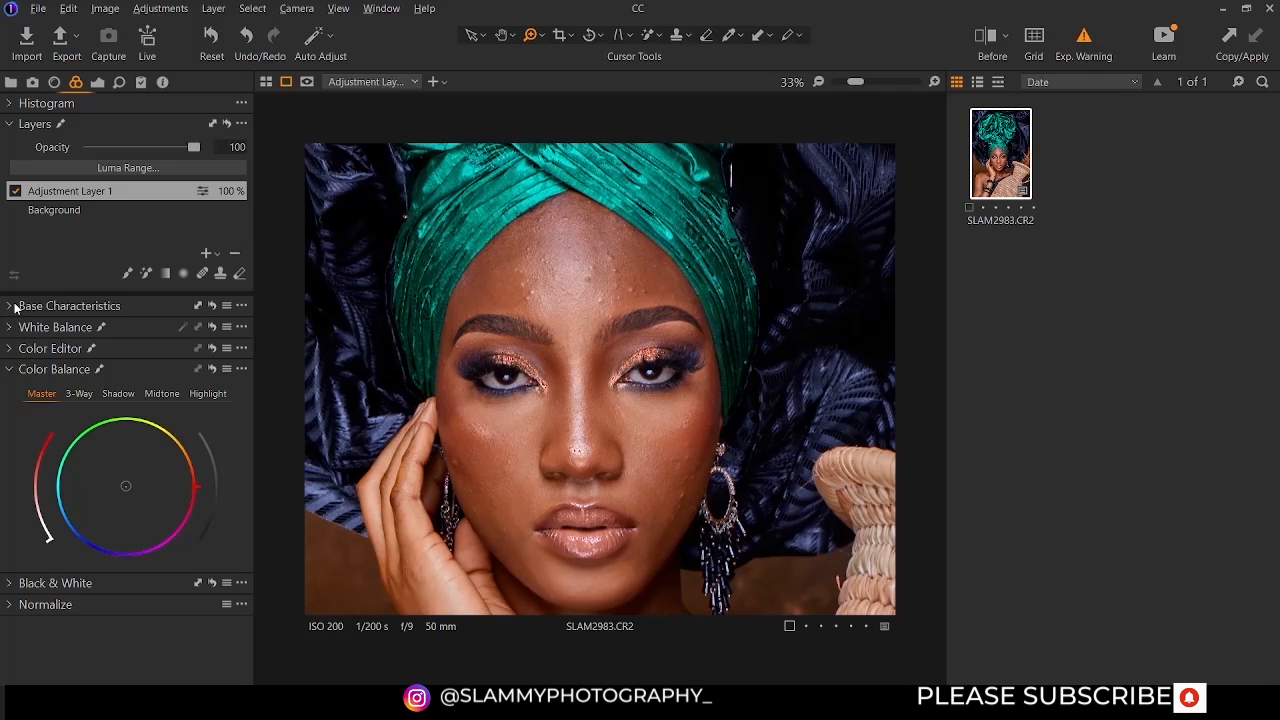
pyautogui.click(100, 206)
pyautogui.click(12, 306)
pyautogui.click(12, 307)
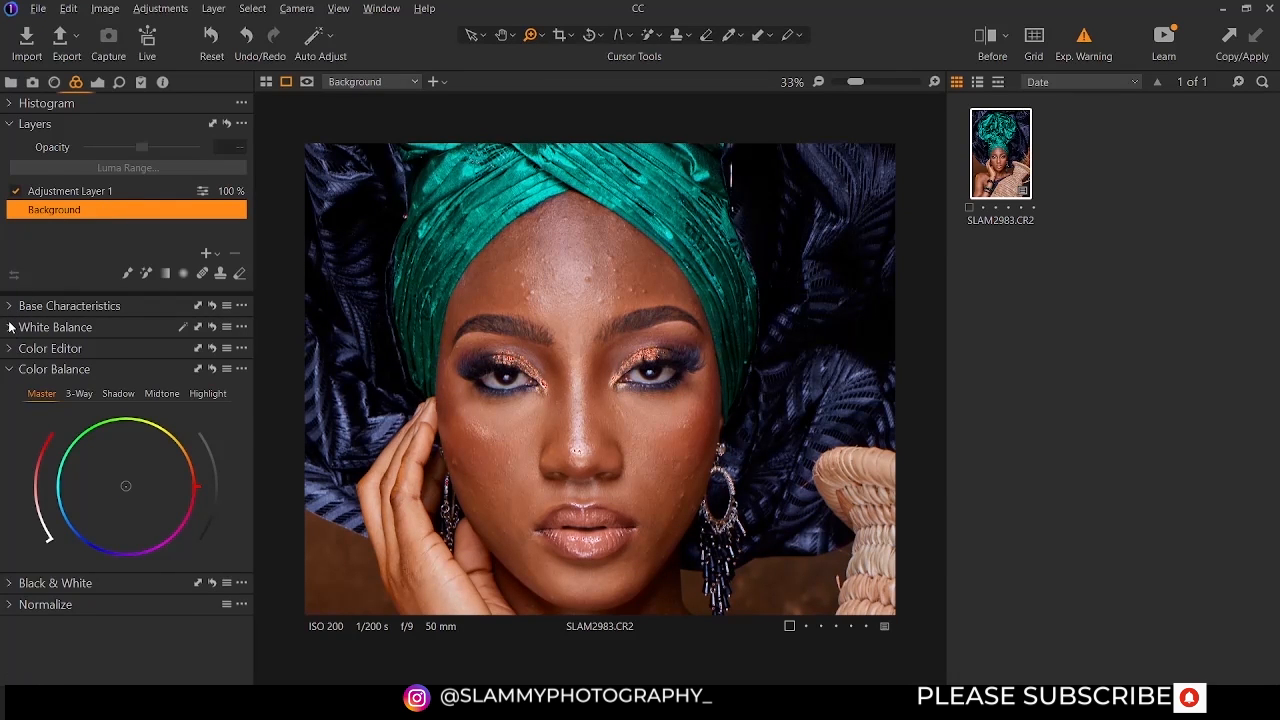
pyautogui.click(10, 327)
pyautogui.click(97, 82)
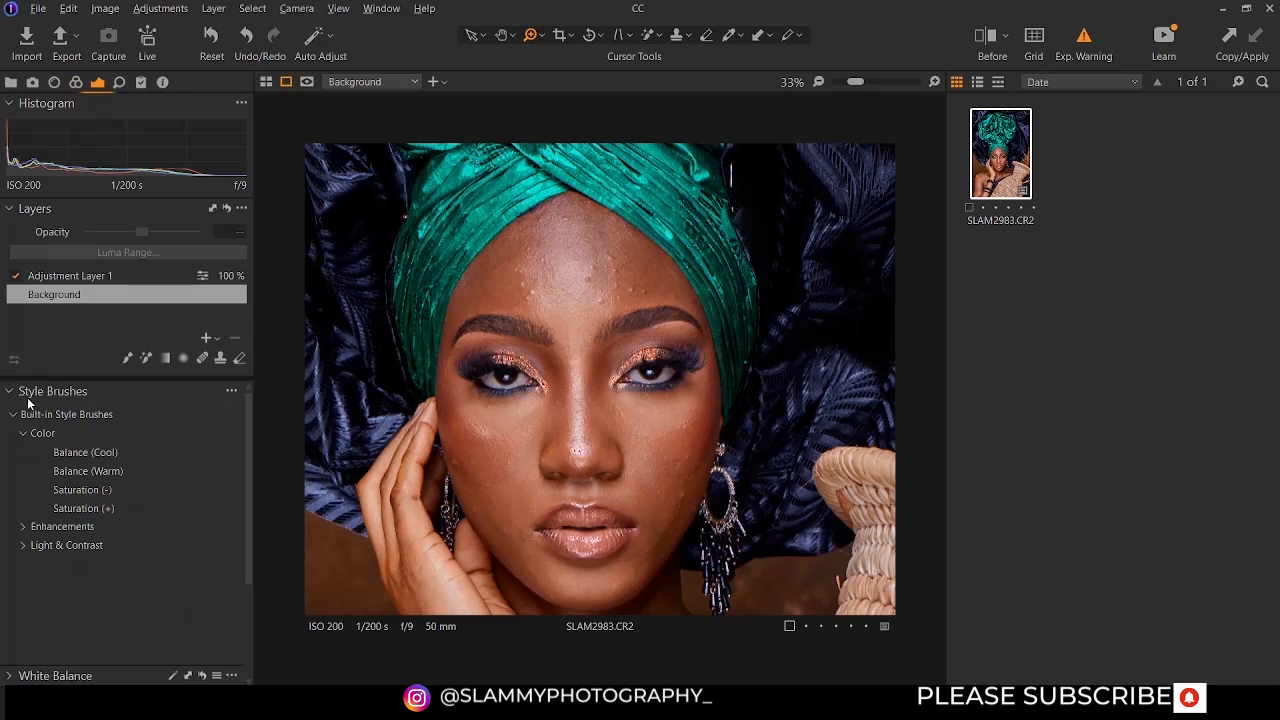
pyautogui.click(11, 209)
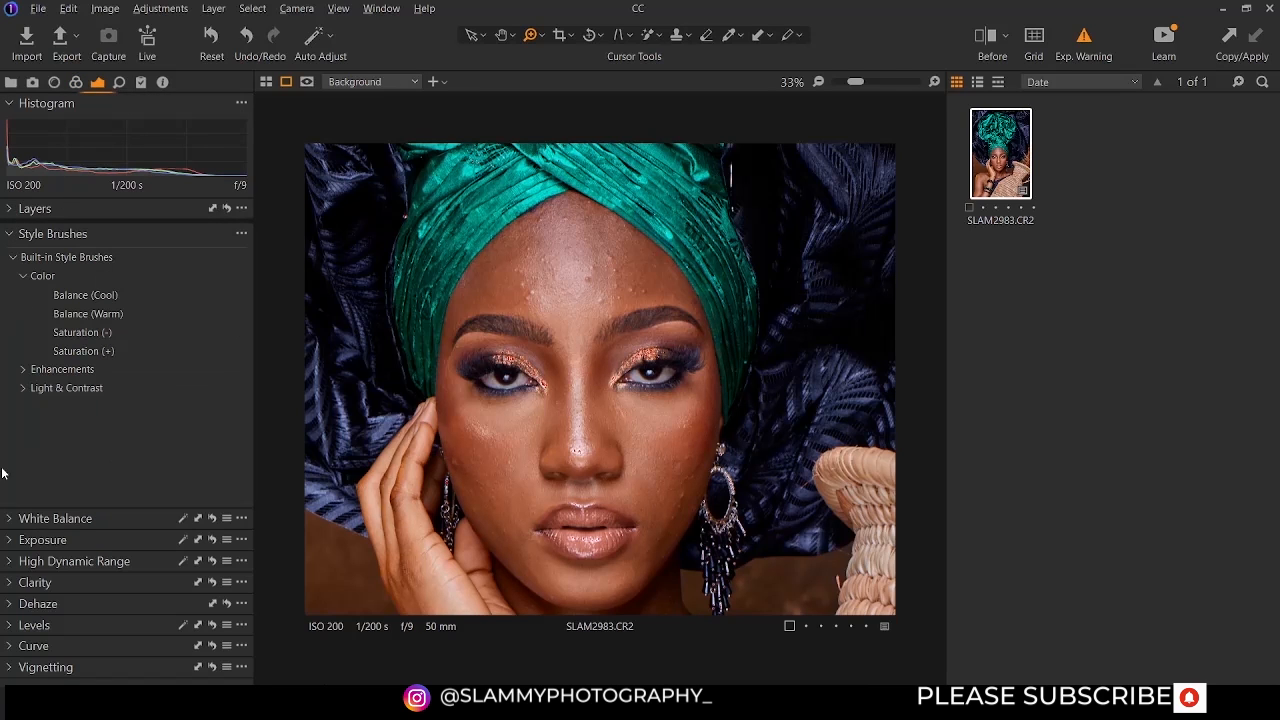
pyautogui.click(12, 518)
pyautogui.click(12, 518)
pyautogui.click(12, 540)
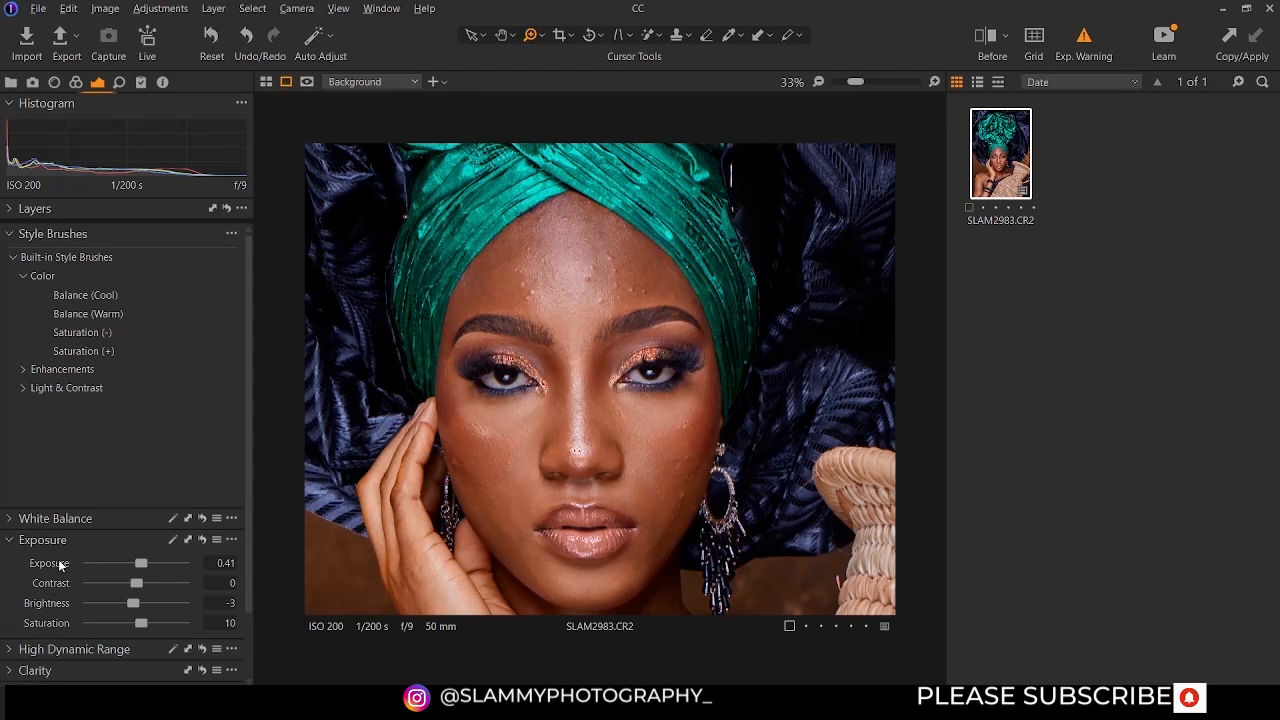
pyautogui.moveTo(145, 568); pyautogui.dragTo(188, 566)
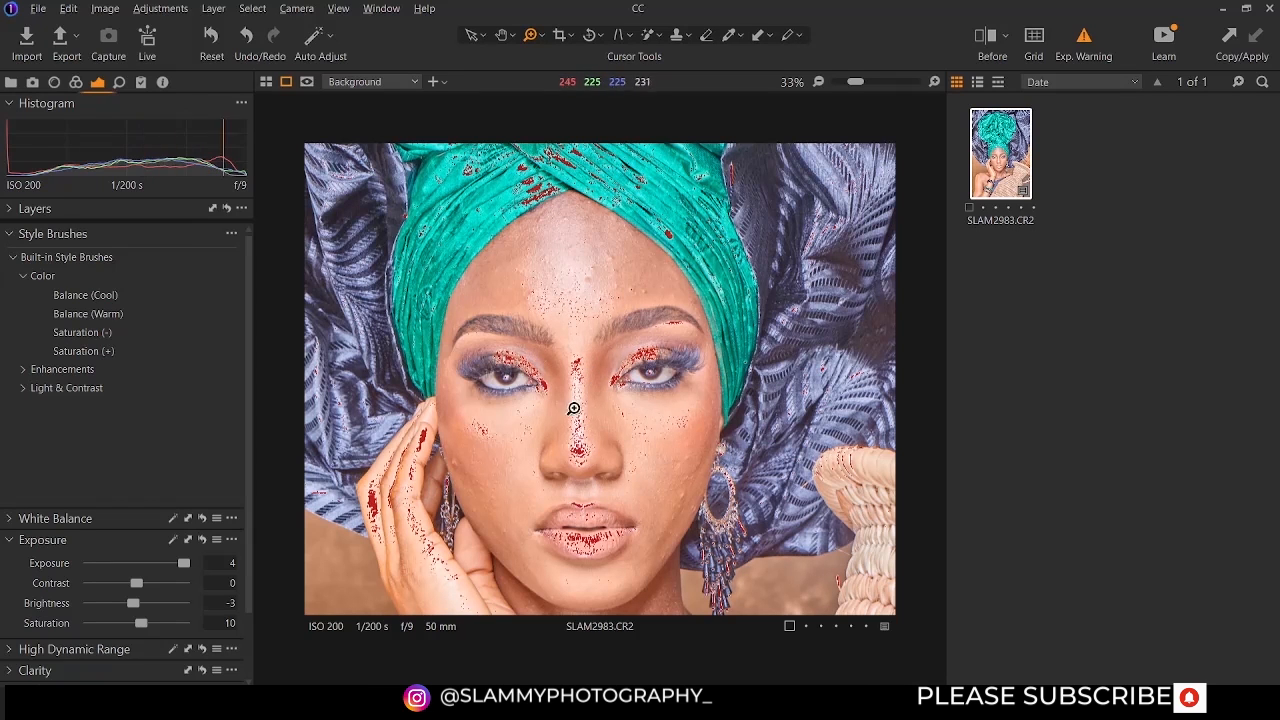
# Compare the overexposed portrait with Exposure Warning off and on, and reset the Background layer's exposure
pyautogui.click(1082, 45)
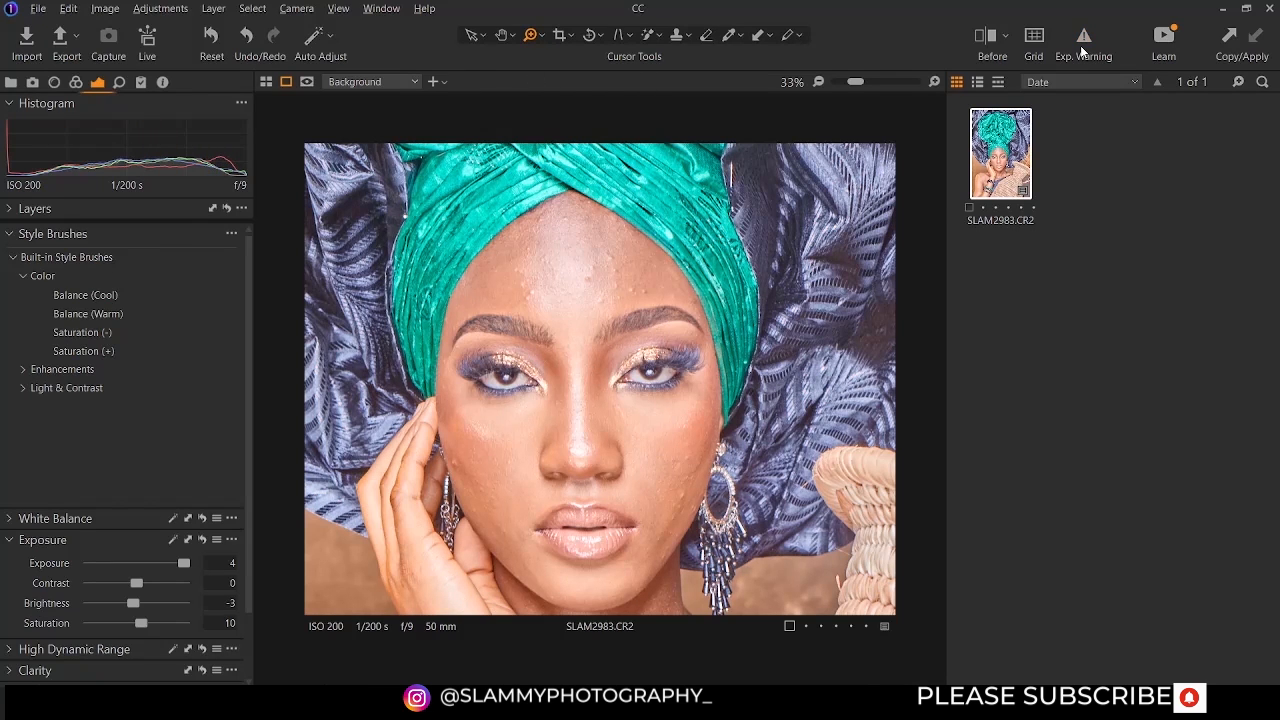
pyautogui.click(1080, 45)
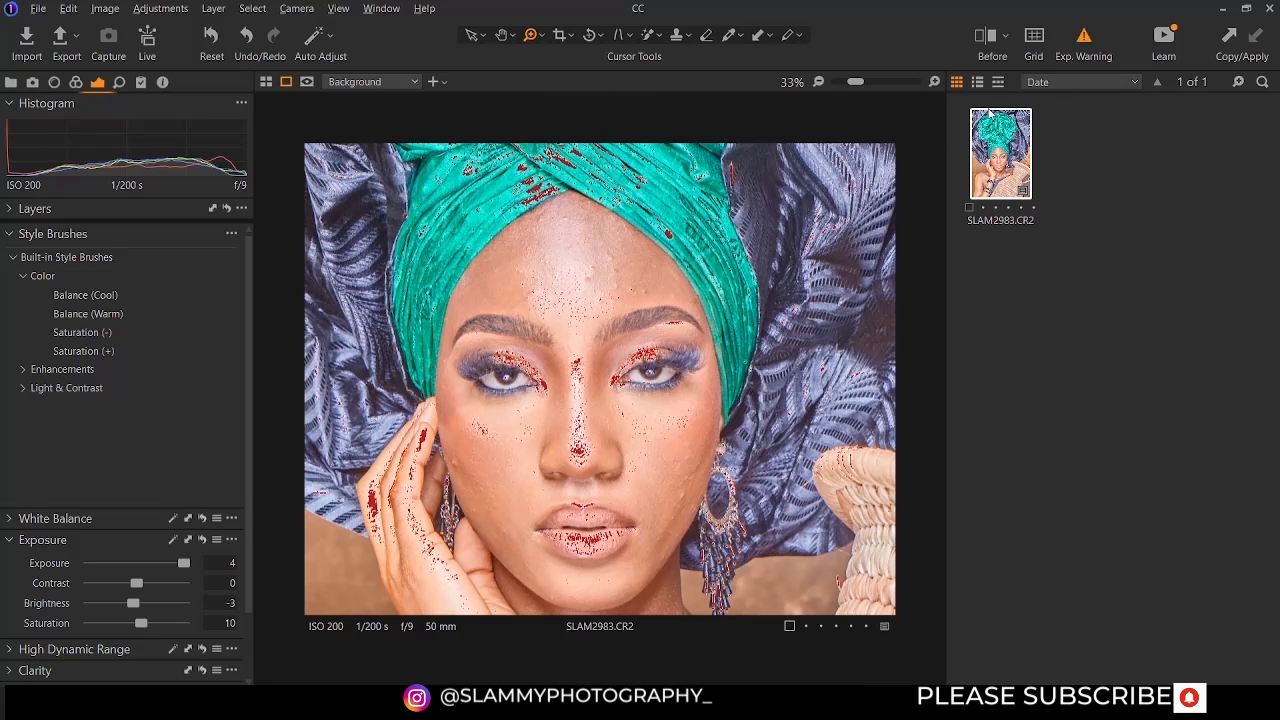
pyautogui.doubleClick(186, 561)
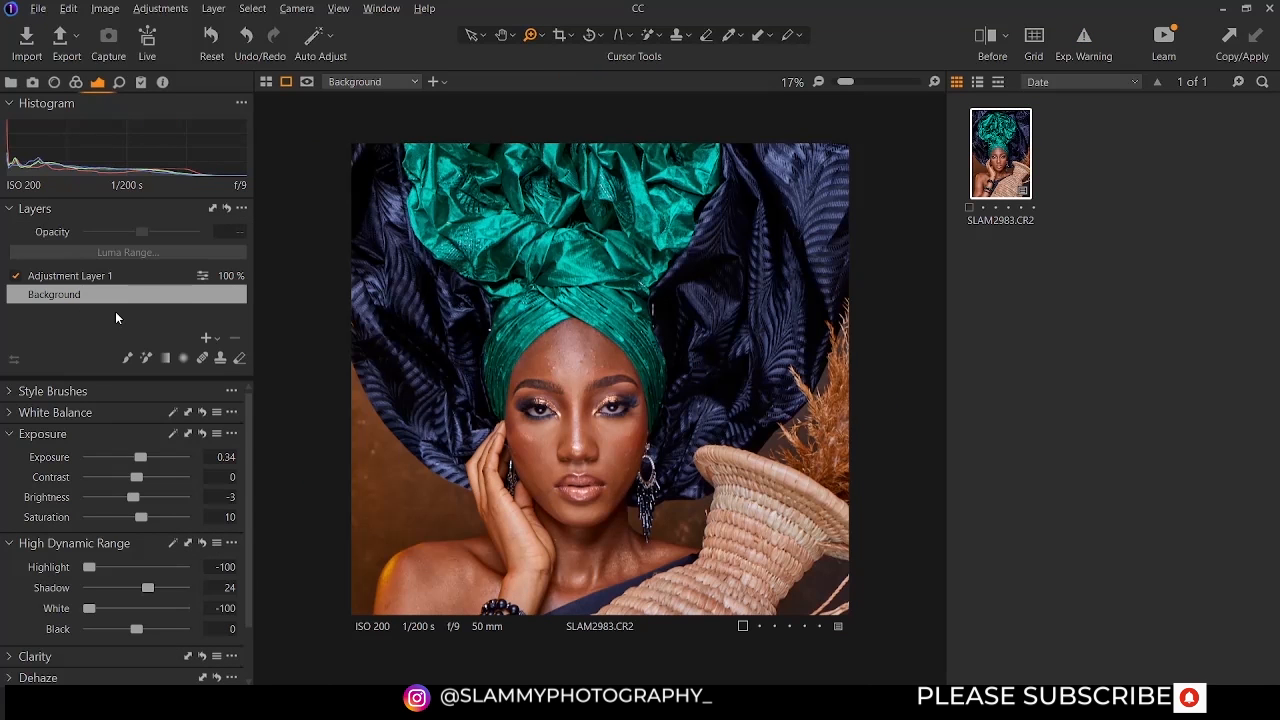
# Draw a linear gradient mask on Adjustment Layer 1 over the lower part of the portrait and narrow its transition
pyautogui.click(117, 279)
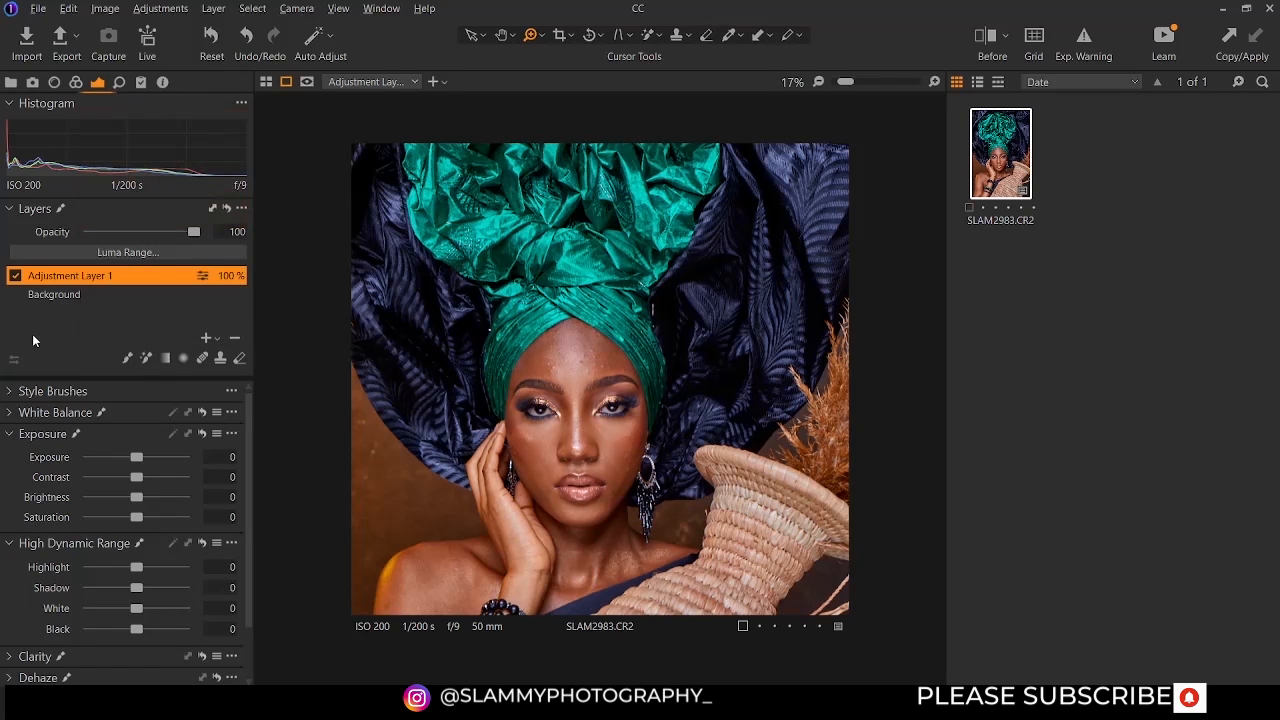
pyautogui.click(166, 359)
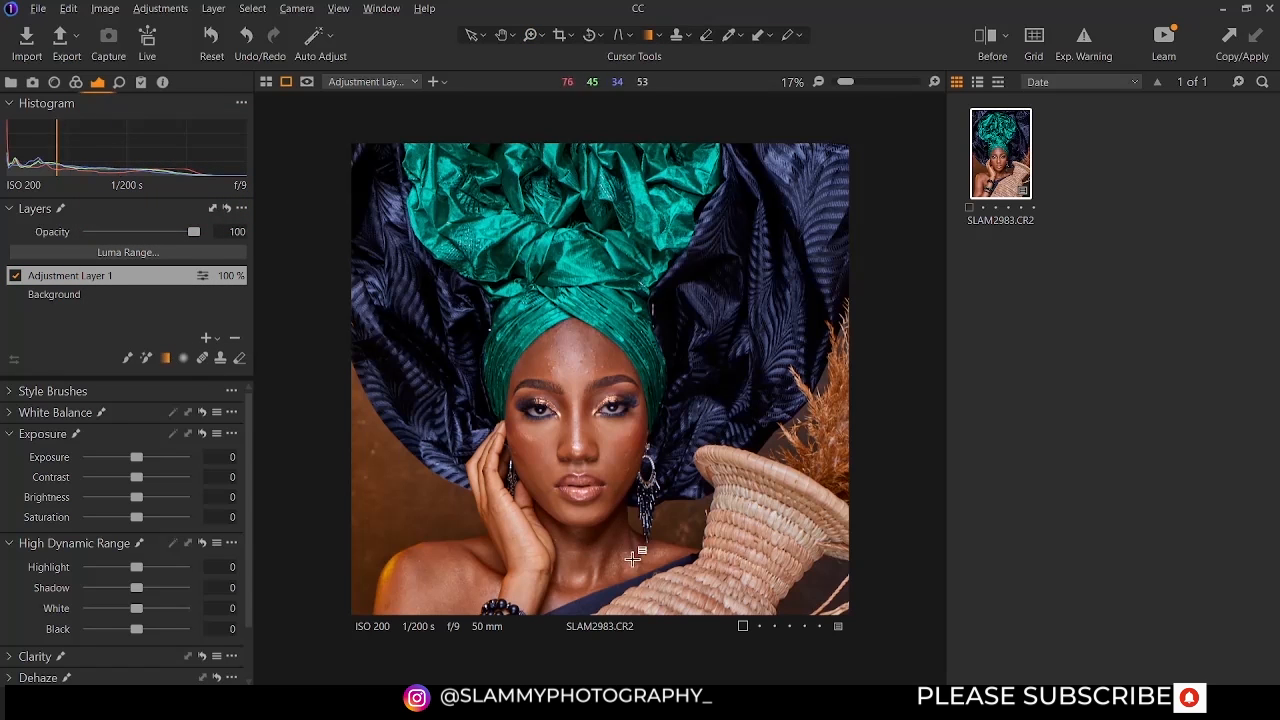
pyautogui.moveTo(590, 593); pyautogui.dragTo(598, 369)
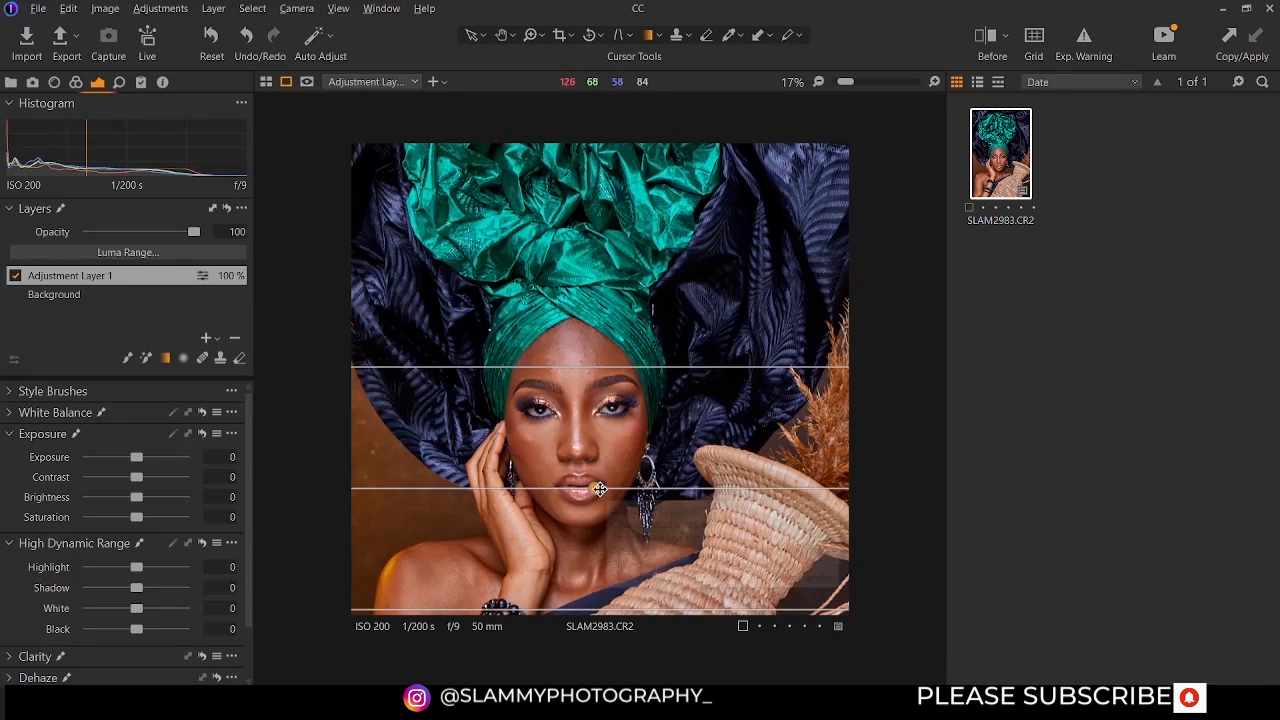
pyautogui.moveTo(600, 488)
pyautogui.mouseDown()
pyautogui.moveTo(603, 531)
pyautogui.moveTo(598, 492)
pyautogui.mouseUp()
pyautogui.moveTo(596, 374); pyautogui.dragTo(571, 483)
# Set Adjustment Layer 1's exposure to -1.18, shift its gradient slightly, and turn the layer off
pyautogui.moveTo(142, 456)
pyautogui.mouseDown()
pyautogui.moveTo(102, 454)
pyautogui.moveTo(128, 450)
pyautogui.mouseUp()
pyautogui.moveTo(544, 507)
pyautogui.mouseDown()
pyautogui.moveTo(557, 132)
pyautogui.moveTo(556, 520)
pyautogui.mouseUp()
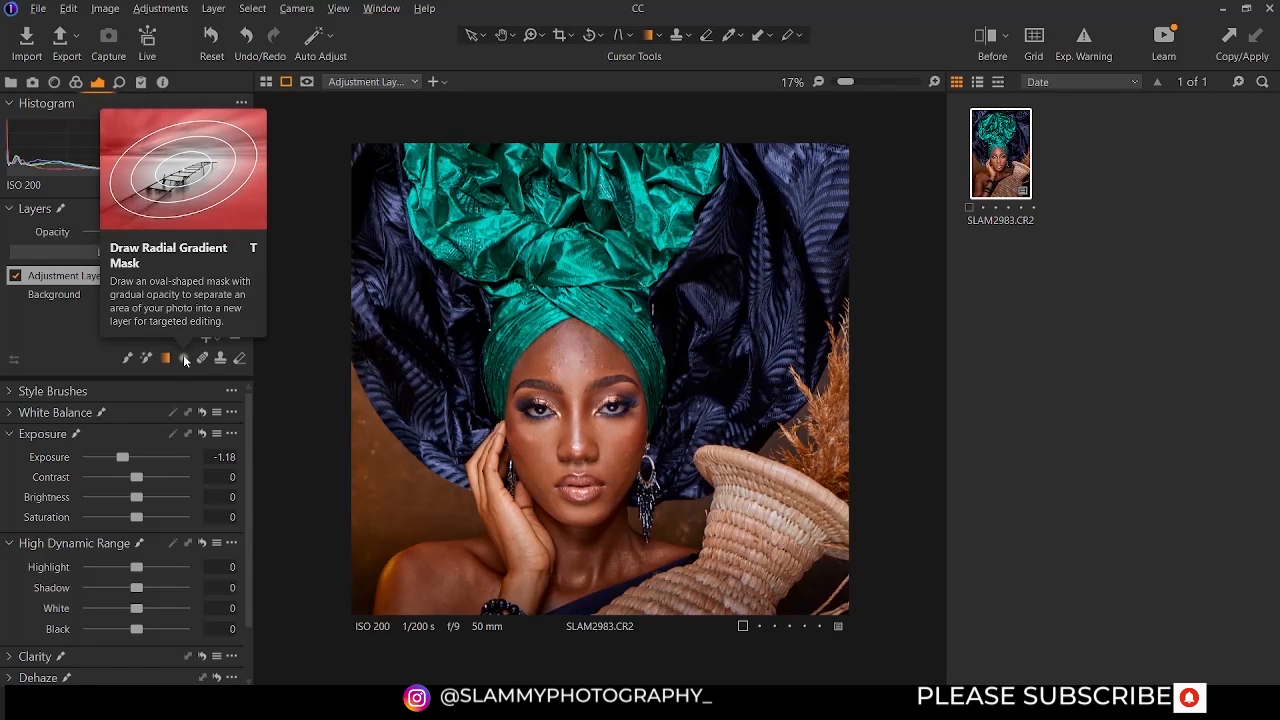
pyautogui.press('space')
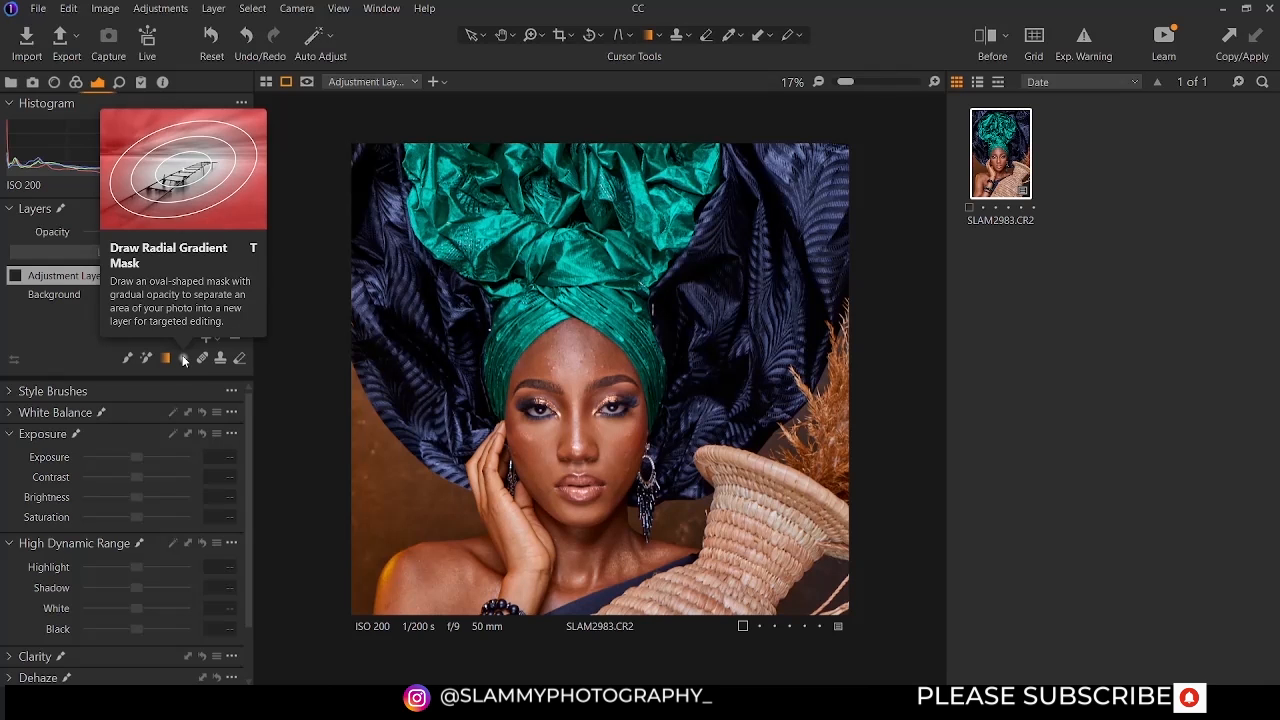
# Activate the radial gradient mask tool and add two new adjustment layers above Adjustment Layer 1
pyautogui.click(184, 360)
pyautogui.click(206, 338)
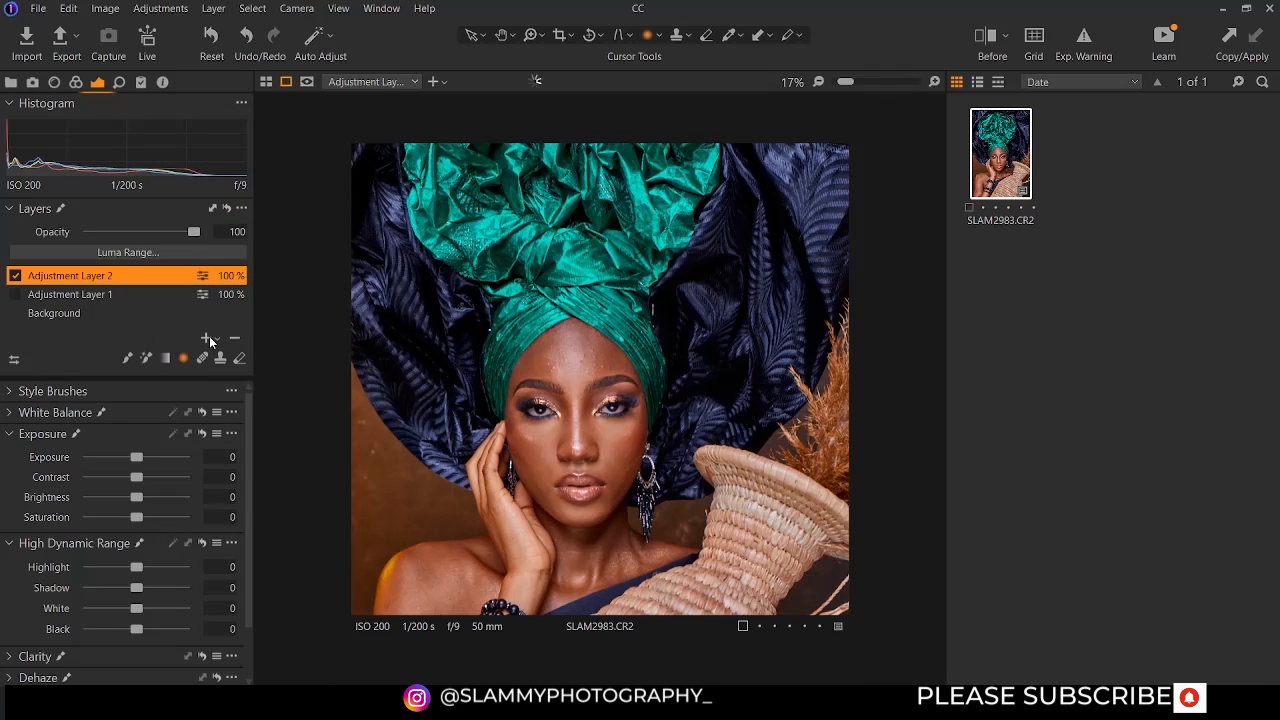
pyautogui.click(217, 340)
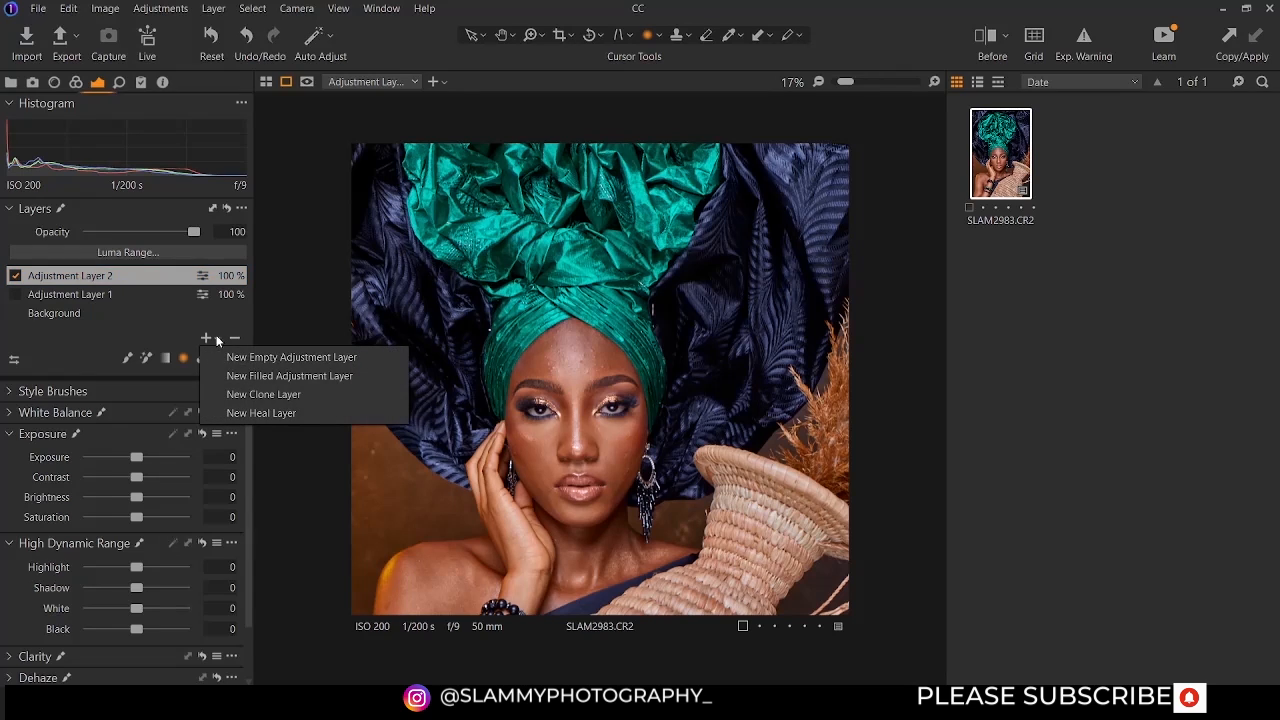
pyautogui.click(207, 337)
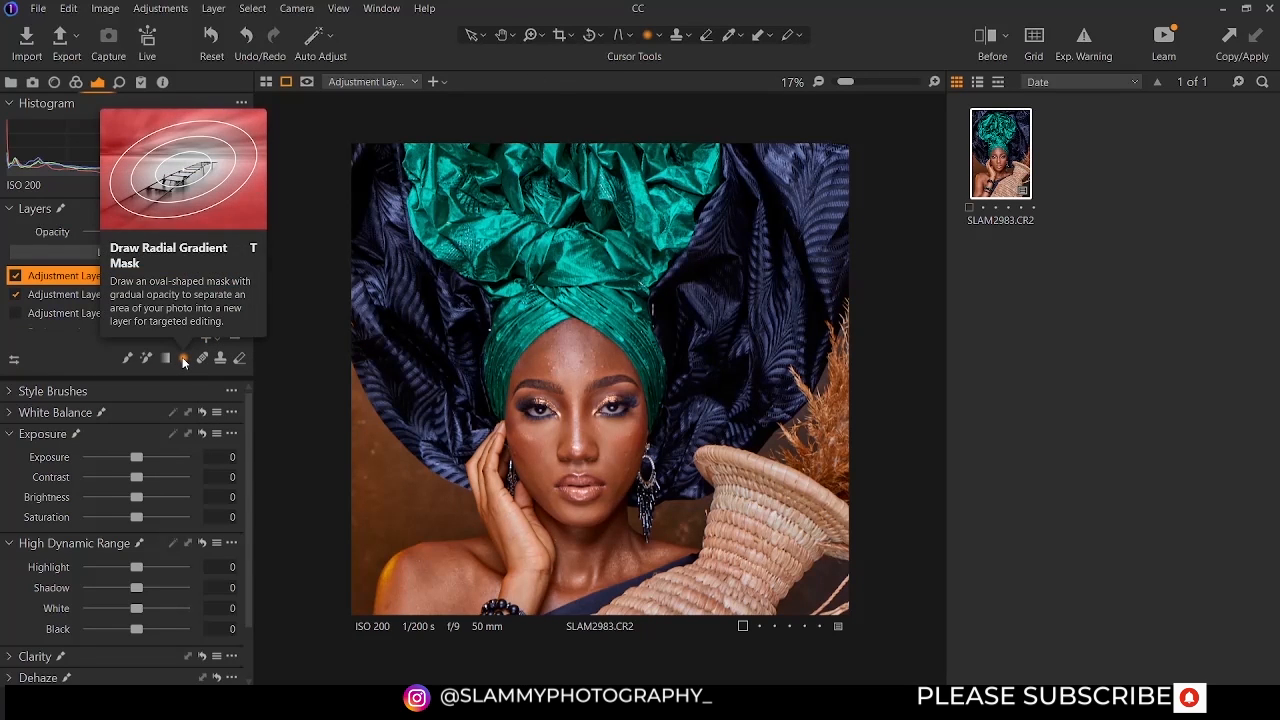
# Draw a radial gradient mask around the face on Adjustment Layer 3 and fine-tune its size and position
pyautogui.moveTo(488, 305)
pyautogui.mouseDown()
pyautogui.moveTo(634, 502)
pyautogui.moveTo(503, 361)
pyautogui.moveTo(566, 423)
pyautogui.moveTo(551, 421)
pyautogui.mouseUp()
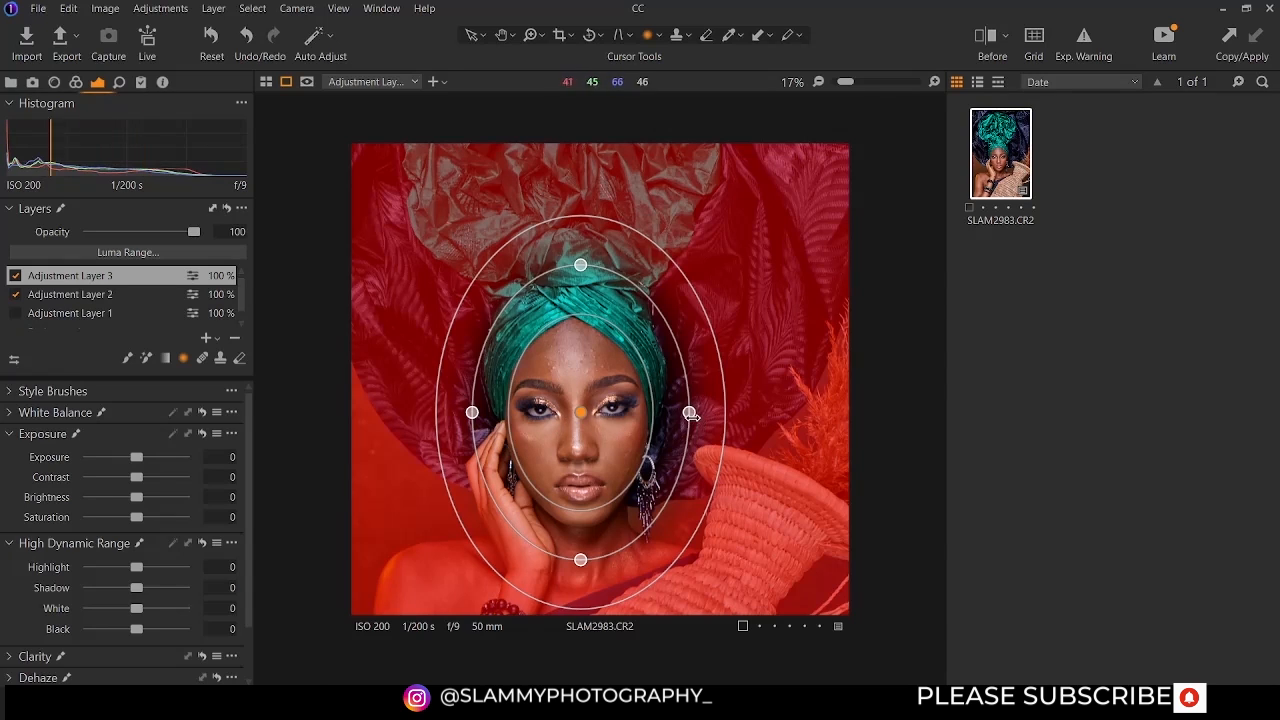
pyautogui.moveTo(689, 412)
pyautogui.mouseDown()
pyautogui.moveTo(657, 412)
pyautogui.moveTo(700, 412)
pyautogui.moveTo(618, 412)
pyautogui.moveTo(693, 412)
pyautogui.mouseUp()
pyautogui.moveTo(580, 264)
pyautogui.mouseDown()
pyautogui.moveTo(580, 305)
pyautogui.moveTo(580, 277)
pyautogui.mouseUp()
pyautogui.moveTo(578, 414)
pyautogui.mouseDown()
pyautogui.moveTo(576, 374)
pyautogui.moveTo(578, 438)
pyautogui.mouseUp()
pyautogui.moveTo(589, 576); pyautogui.dragTo(584, 591)
pyautogui.moveTo(593, 458); pyautogui.dragTo(595, 440)
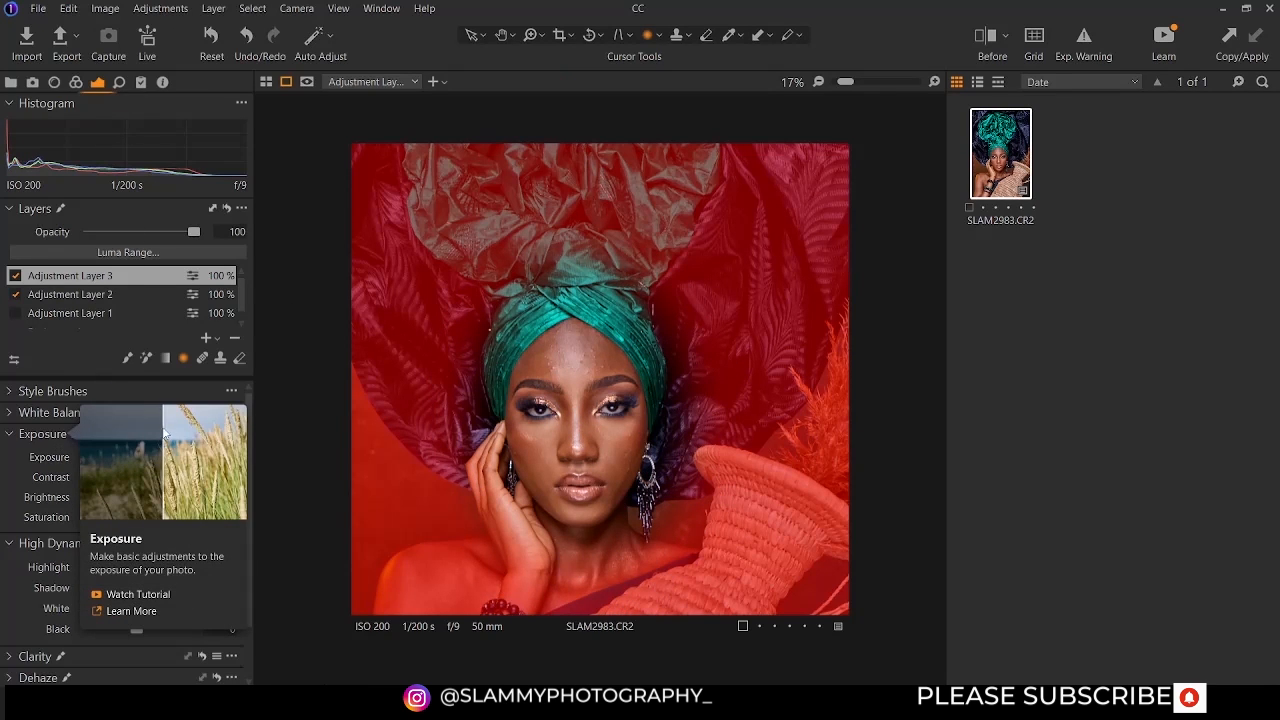
# Hide the mask overlay and darken the surroundings by setting Adjustment Layer 3's exposure to -1.3
pyautogui.moveTo(129, 462); pyautogui.dragTo(111, 459)
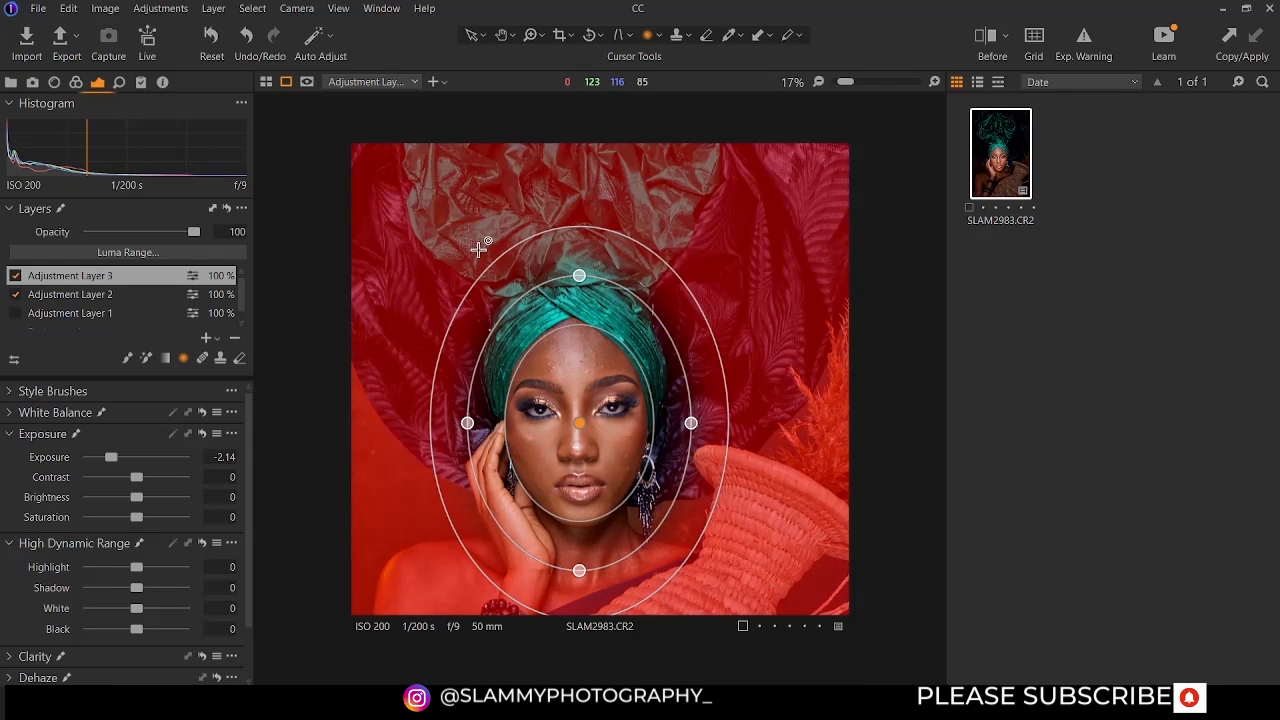
pyautogui.press('m')
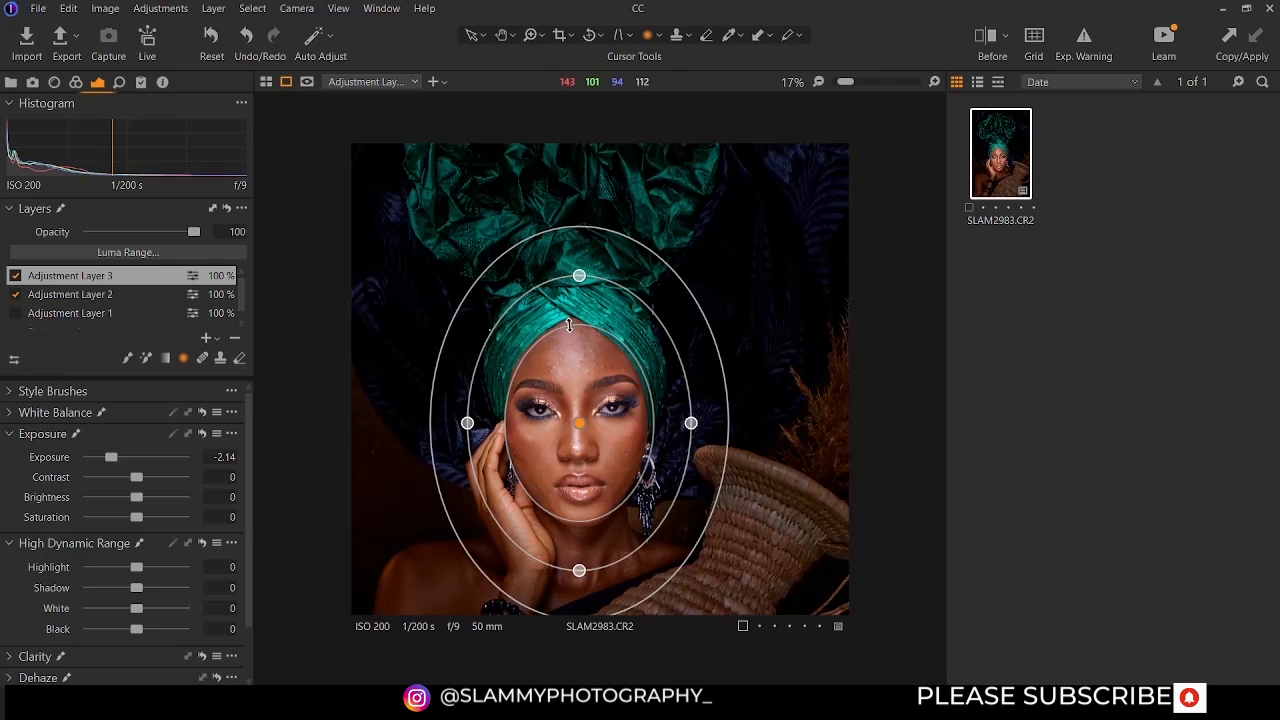
pyautogui.moveTo(120, 457); pyautogui.dragTo(121, 458)
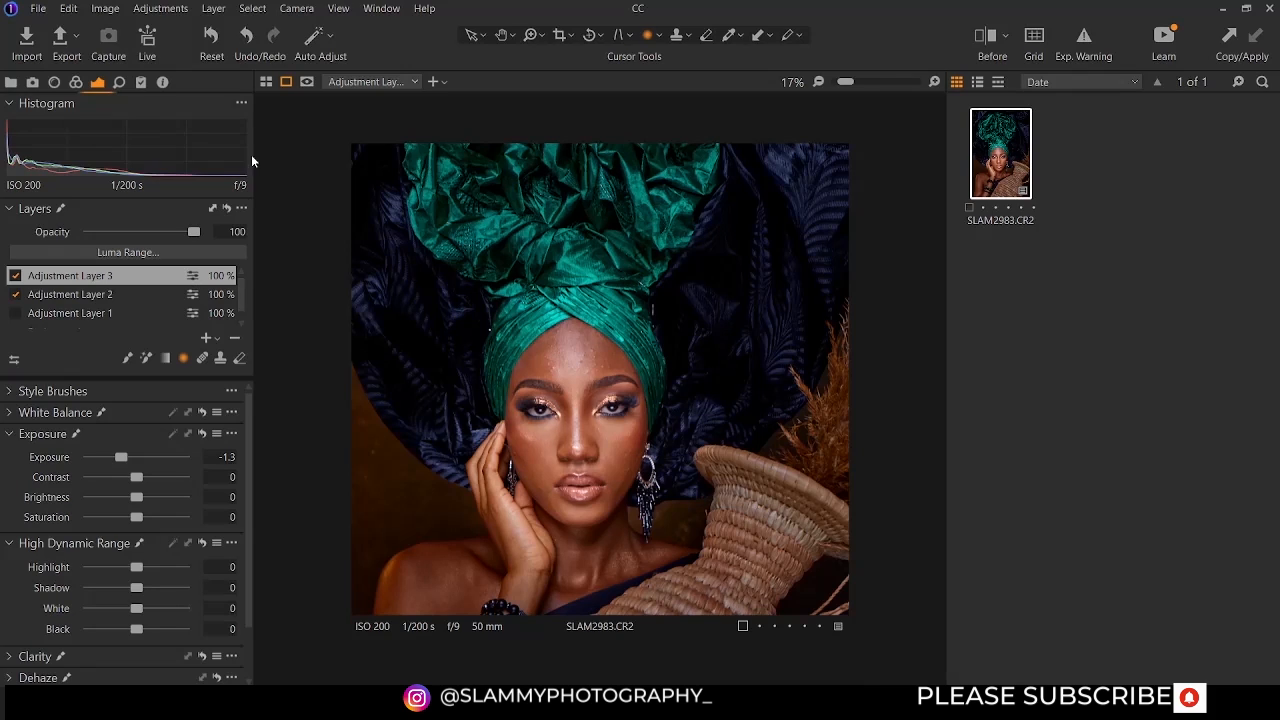
# Examine the external programs offered for editing and opening the image
pyautogui.click(107, 10)
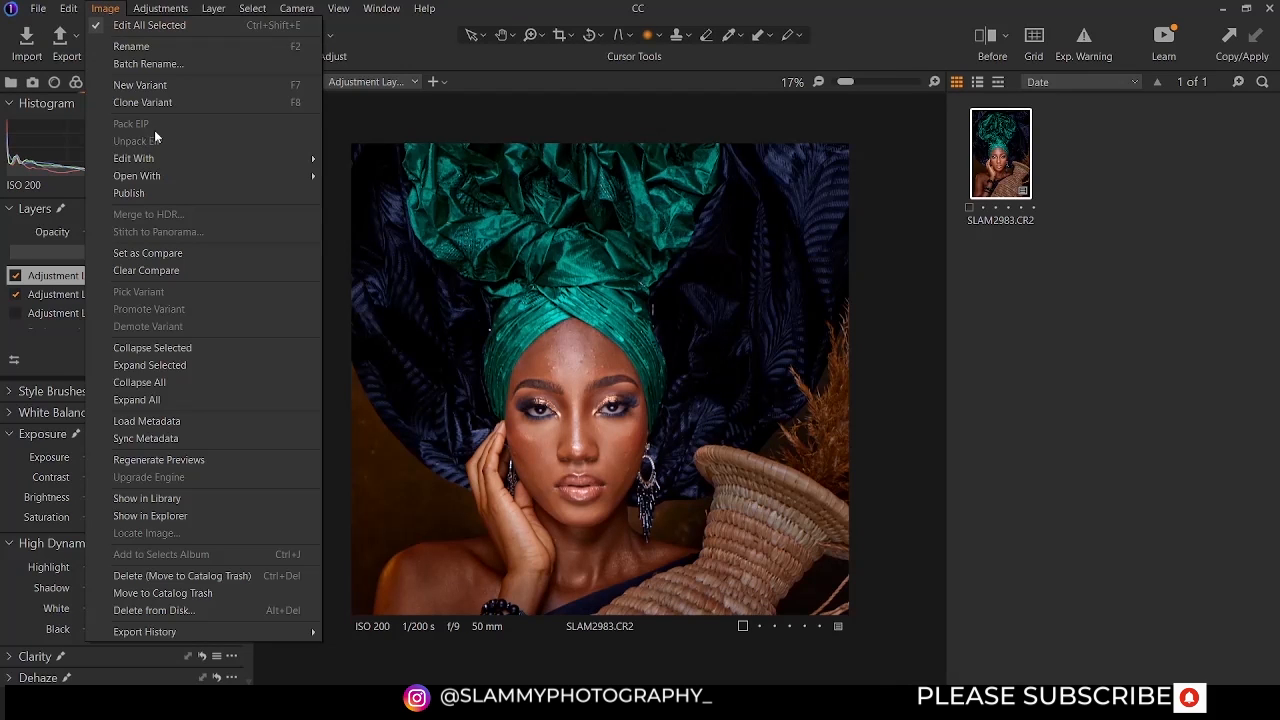
pyautogui.moveTo(193, 159)
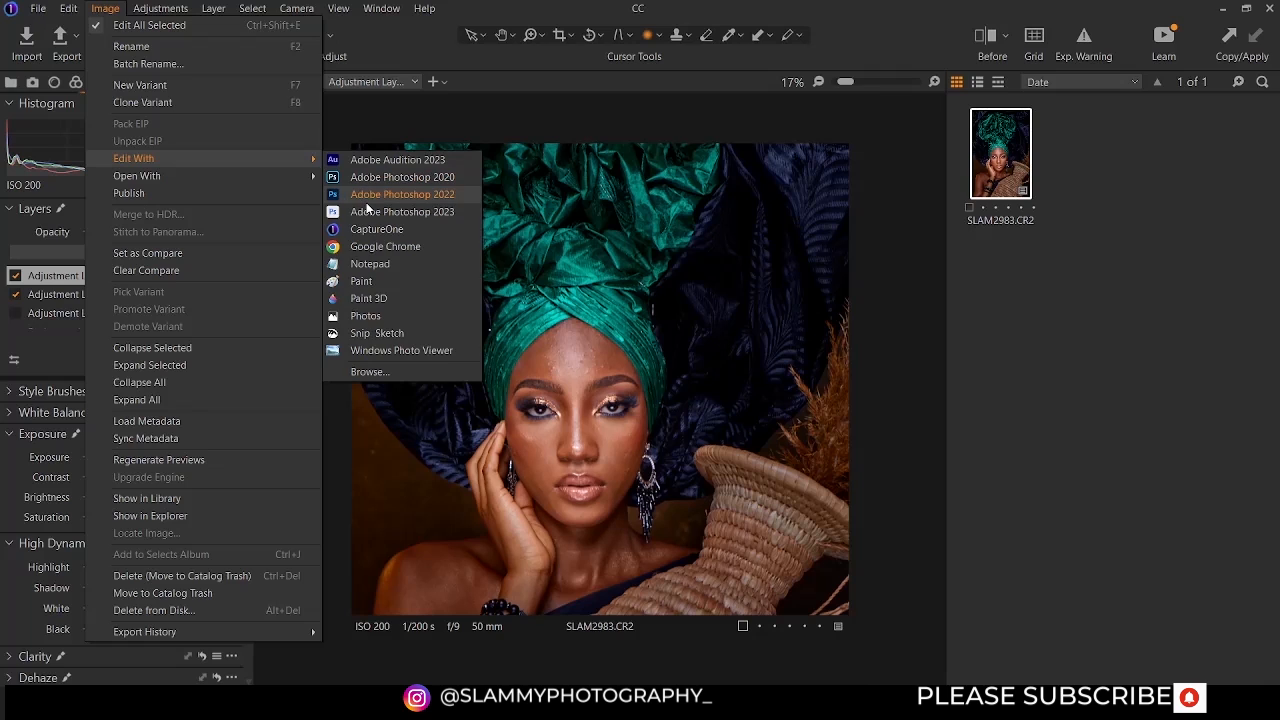
pyautogui.moveTo(280, 176)
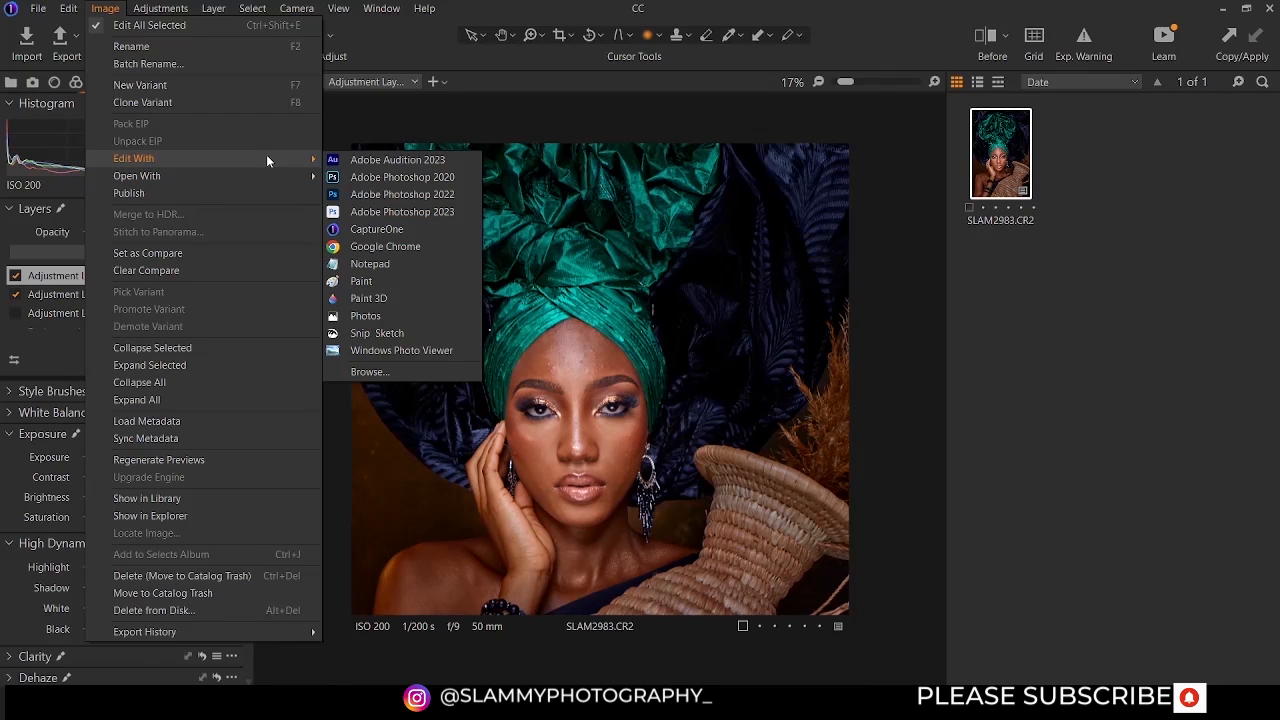
pyautogui.click(36, 11)
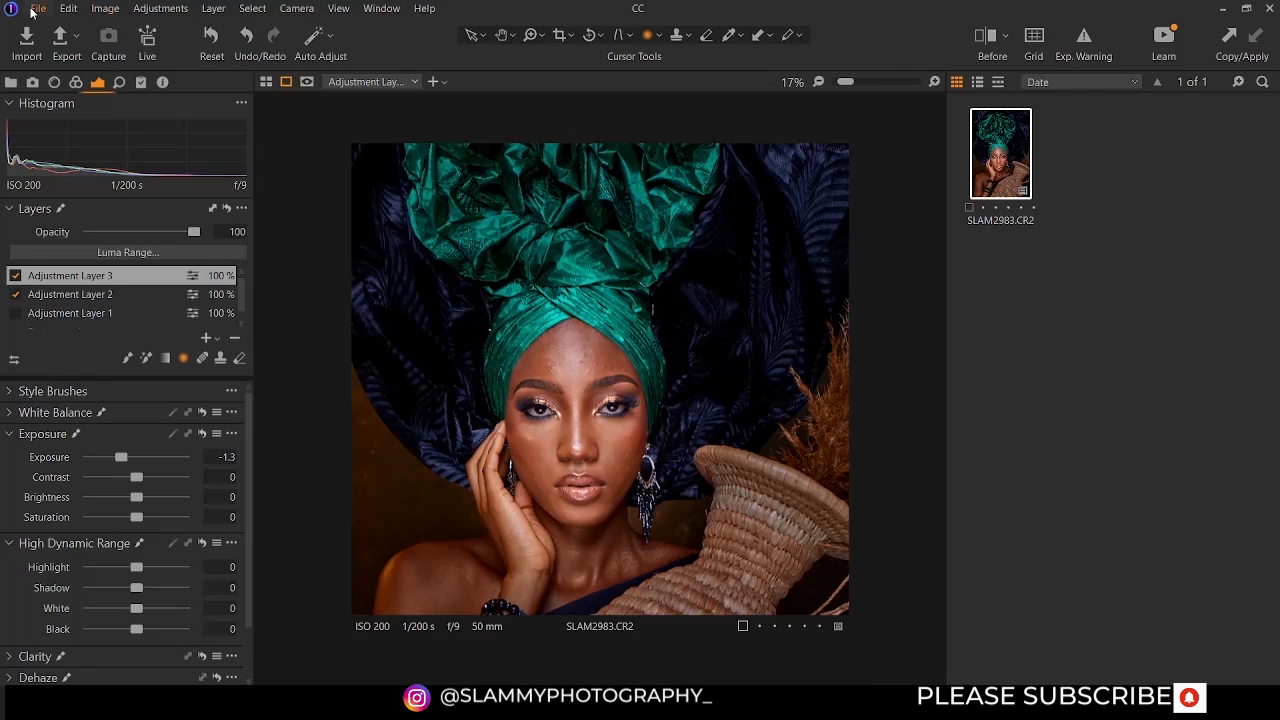
# Export the portrait with the "JPEG - Full size, highest quality" recipe, using the capture one folder as output path
pyautogui.click(67, 47)
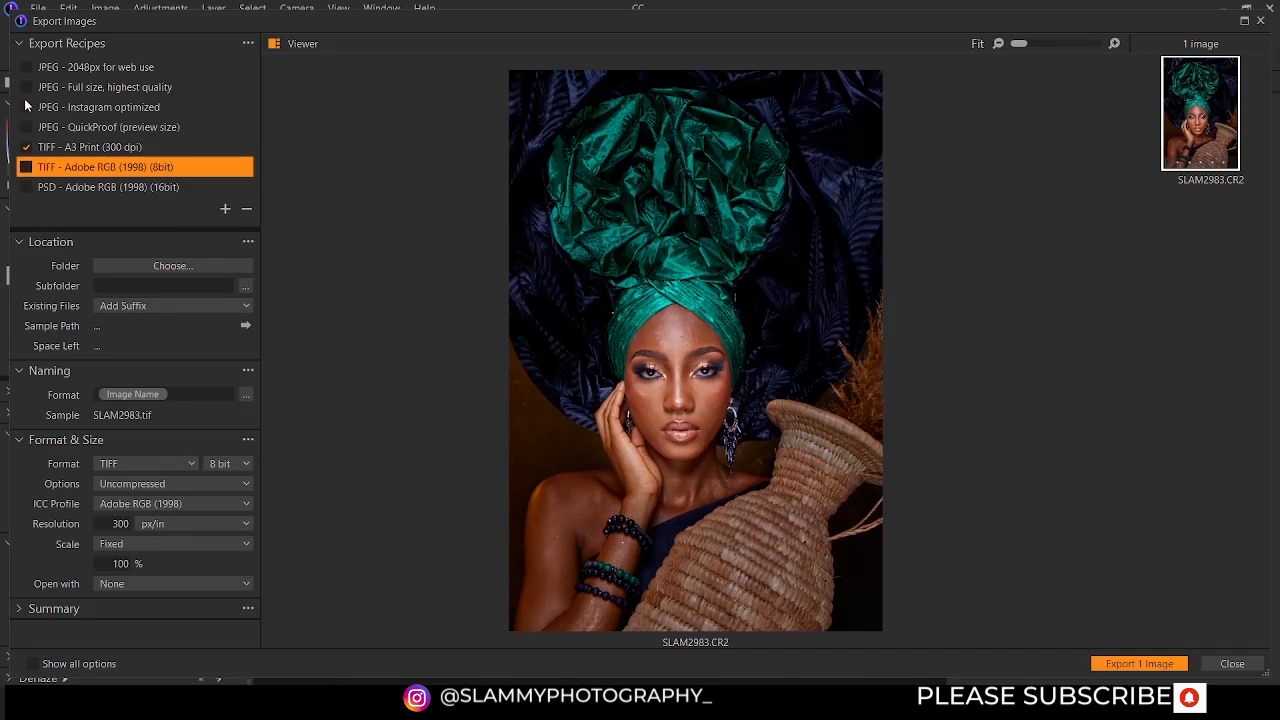
pyautogui.click(100, 107)
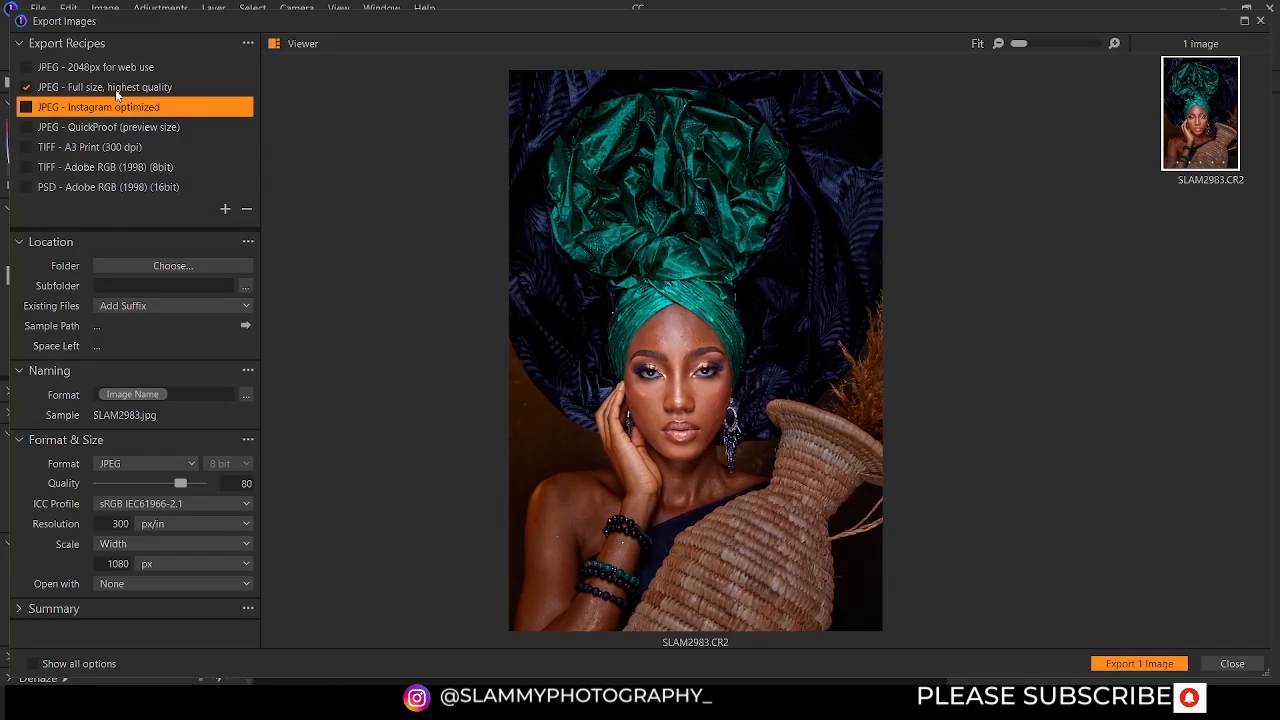
pyautogui.click(126, 92)
pyautogui.click(1139, 664)
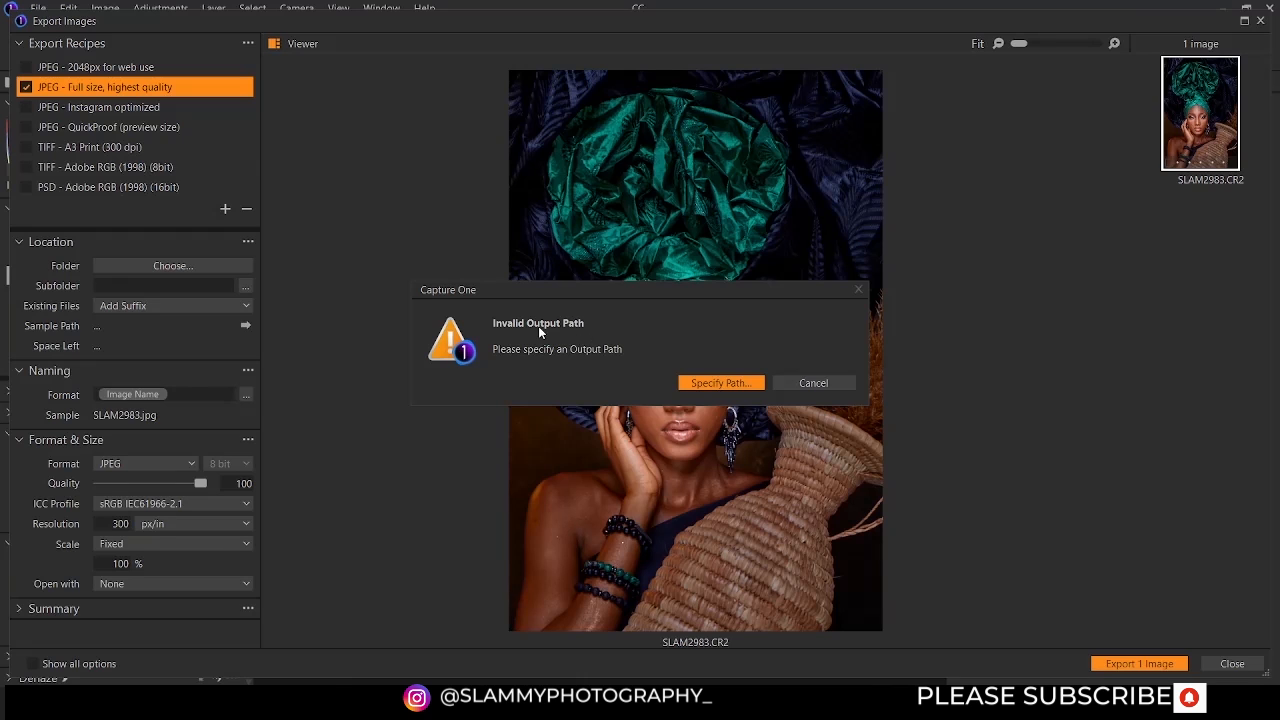
pyautogui.click(741, 389)
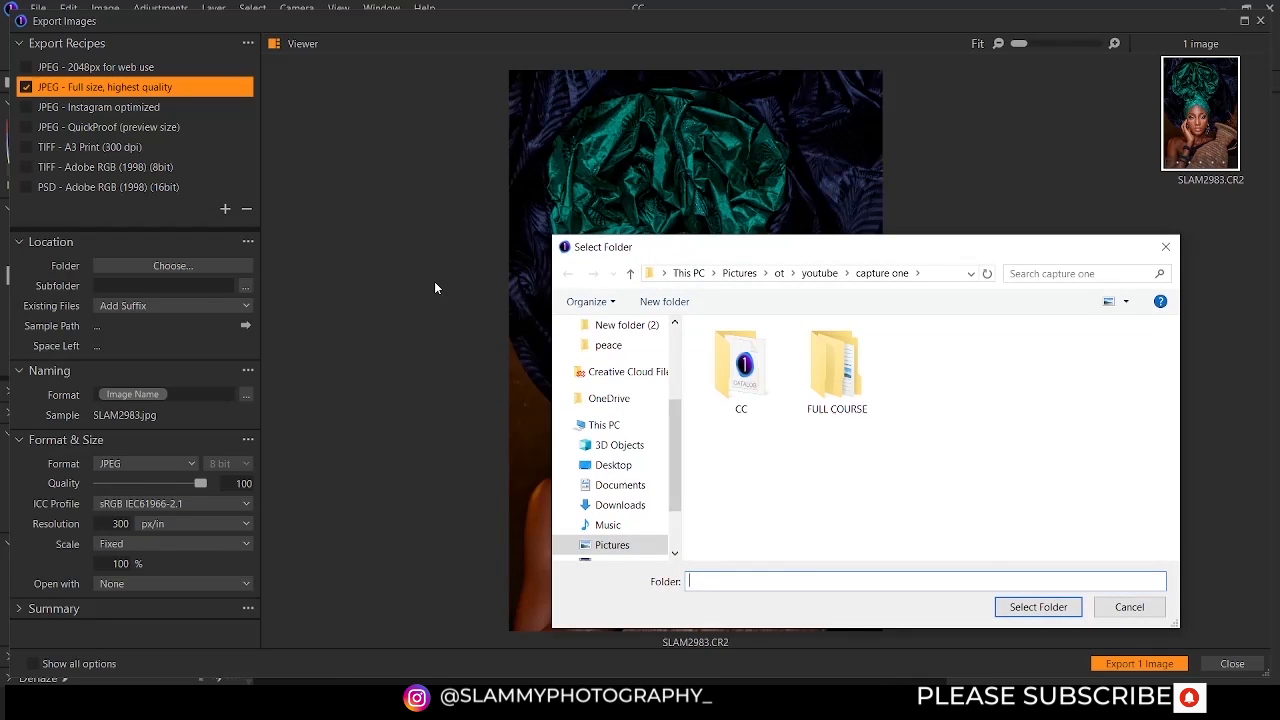
pyautogui.click(1022, 603)
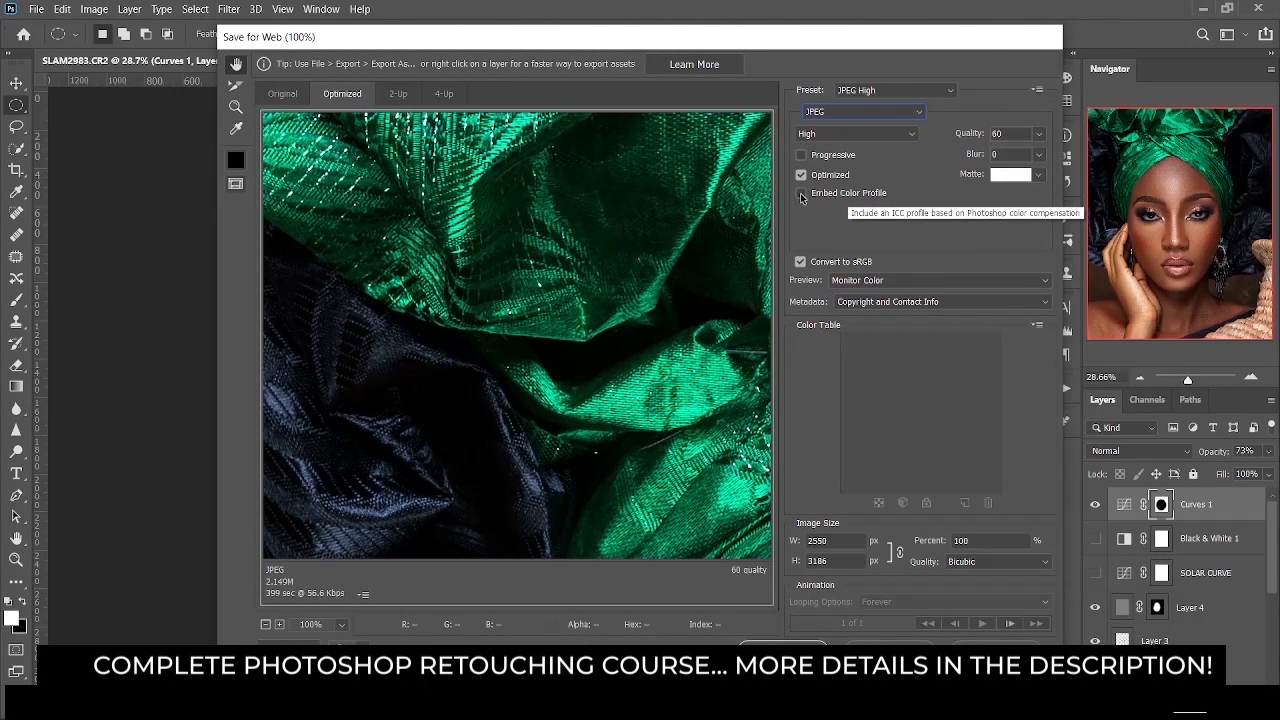
# In Photoshop's Save for Web dialog, embed the color profile and set the image resampling quality to Bicubic Sharper
pyautogui.click(801, 194)
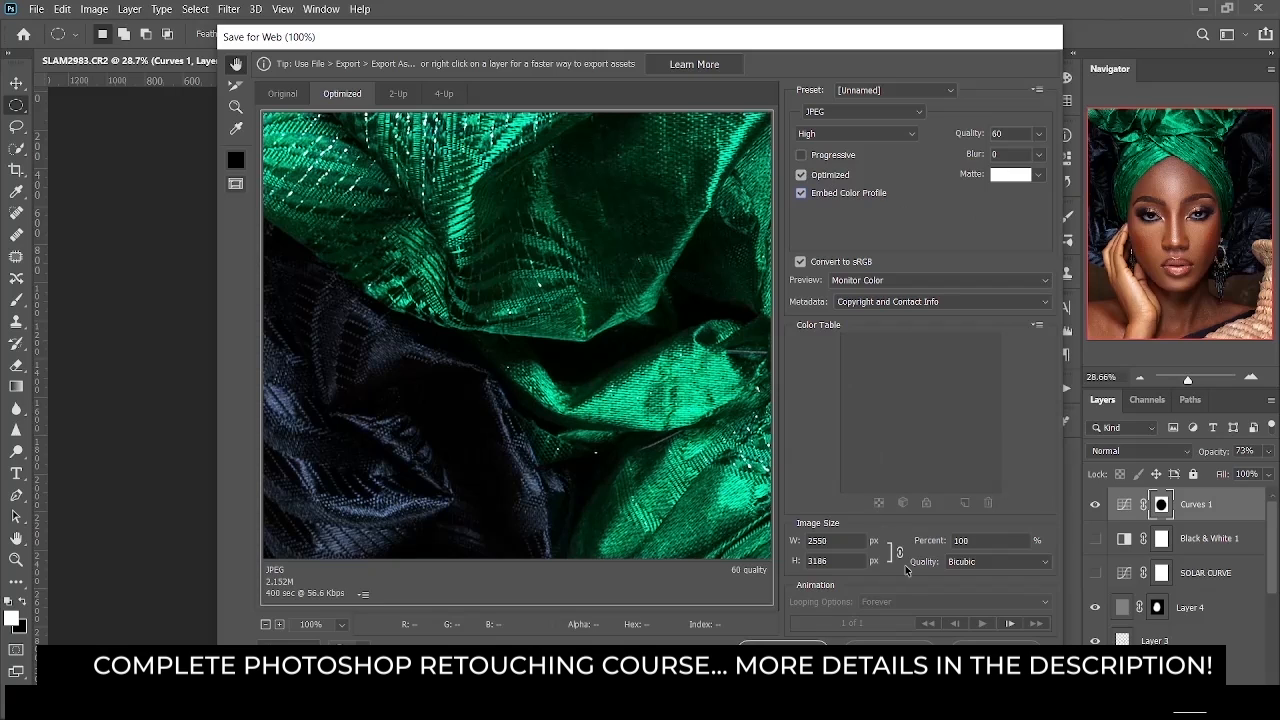
pyautogui.click(967, 562)
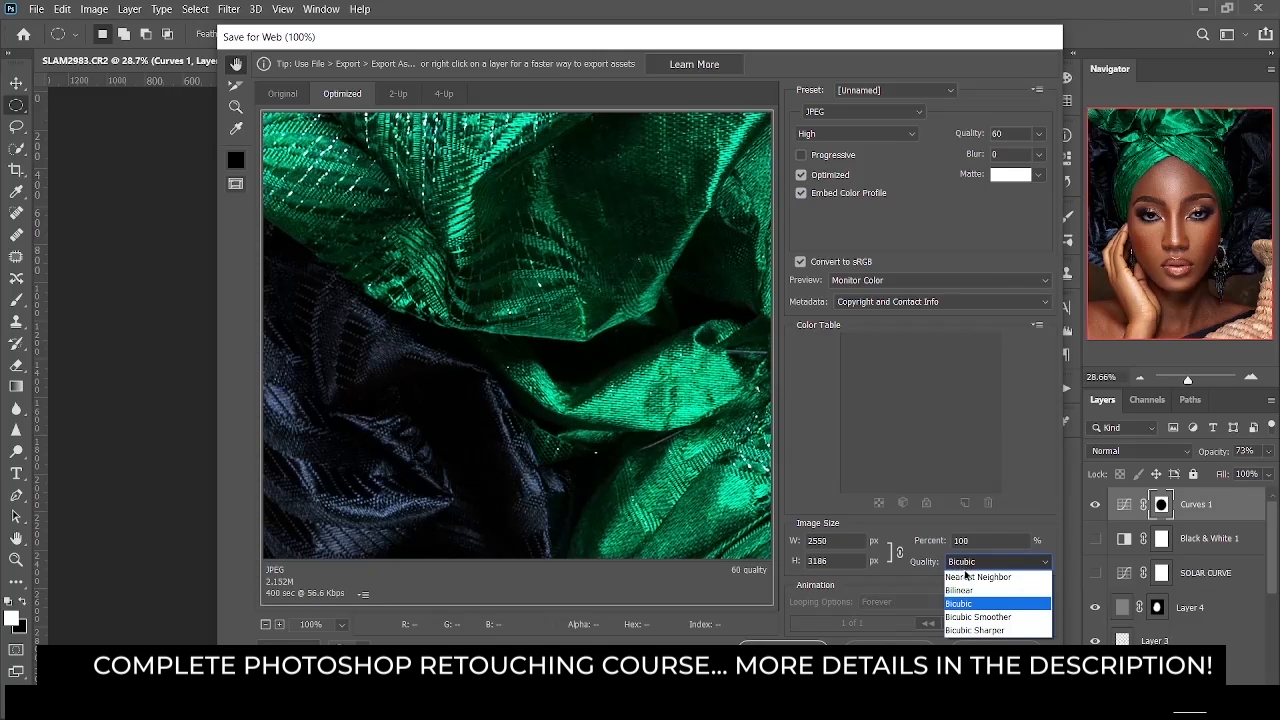
pyautogui.click(972, 630)
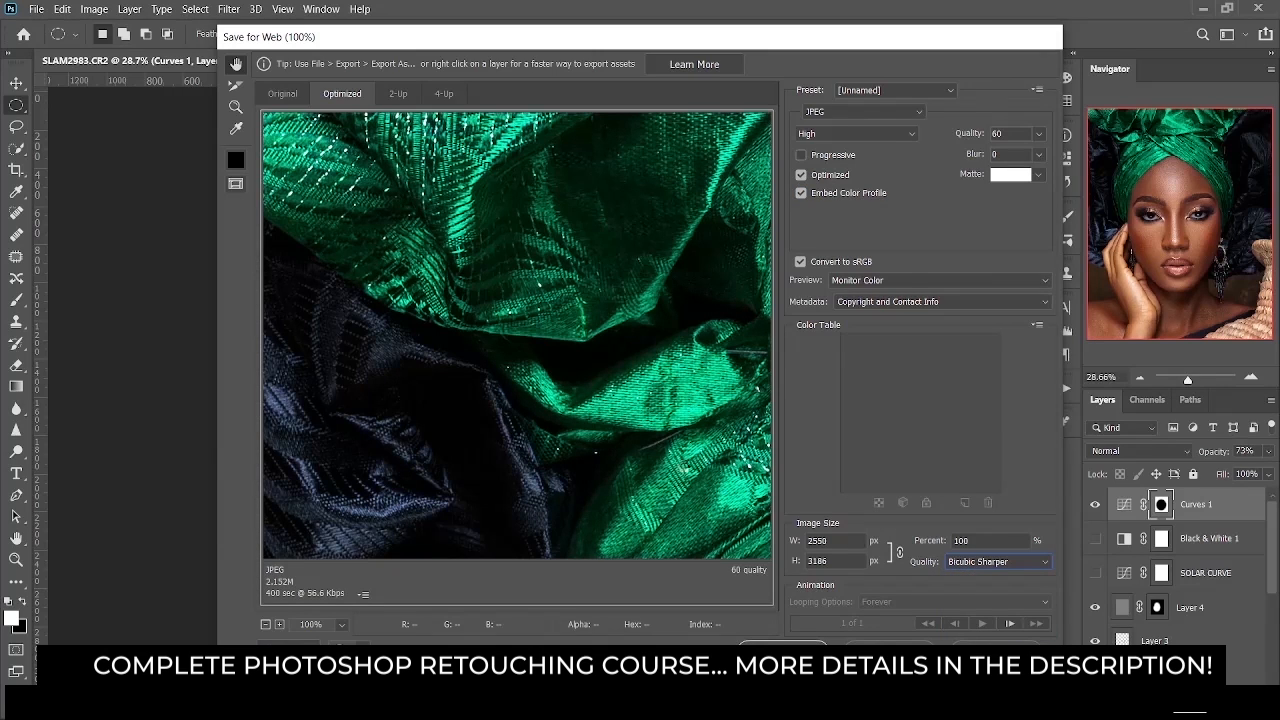
pyautogui.scroll(-10, 688, 467)
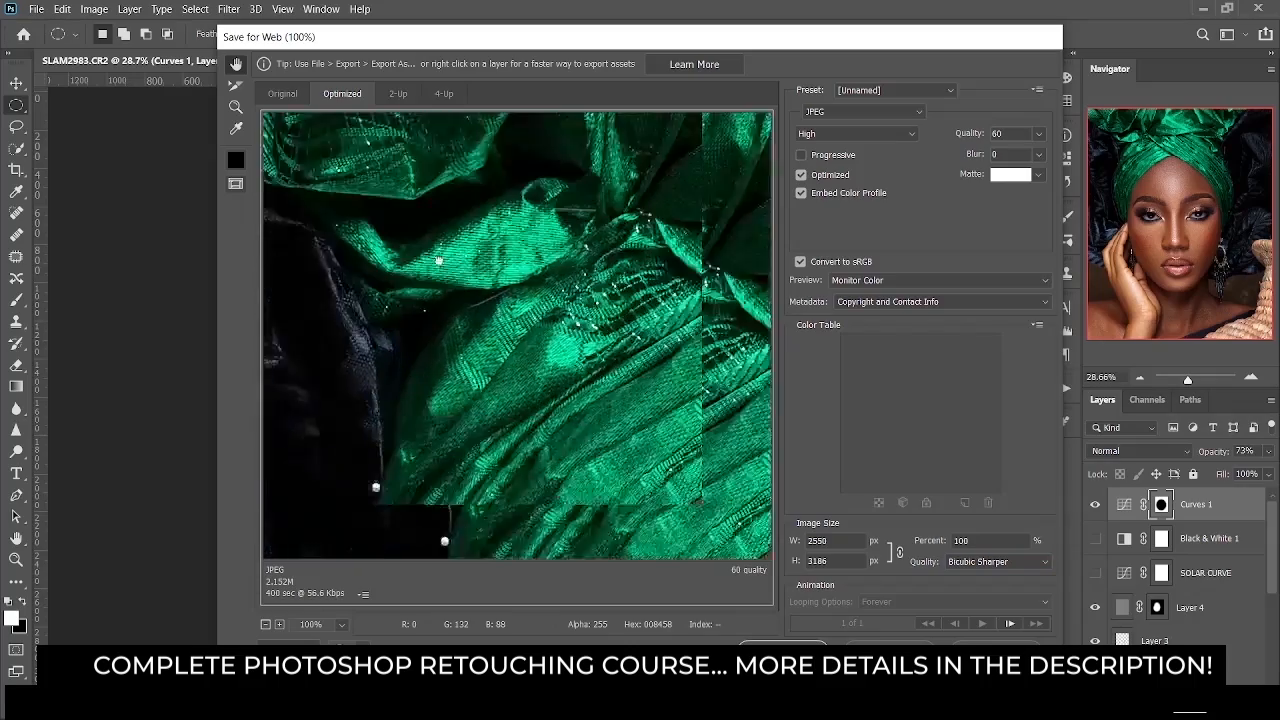
# Save the optimized JPEG as SLAM2983 in the Documents folder, using the Images Only format and default settings
pyautogui.scroll(-10, 523, 352)
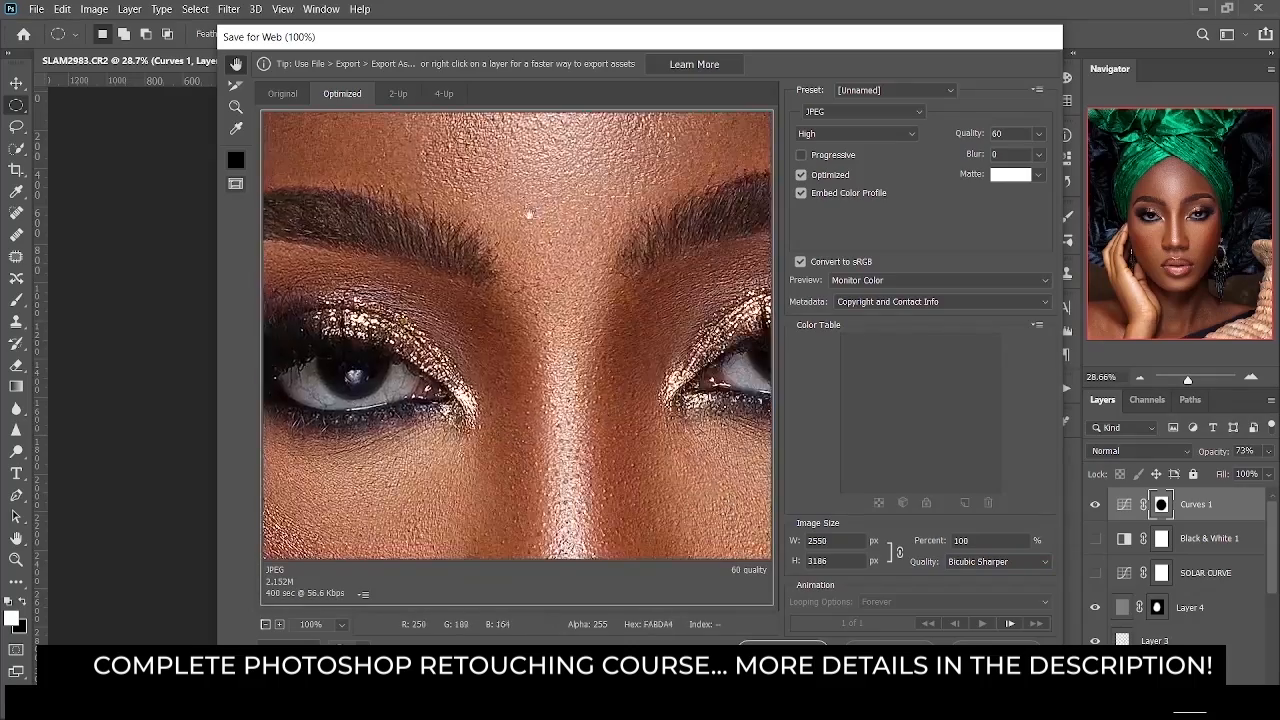
pyautogui.scroll(8, 543, 271)
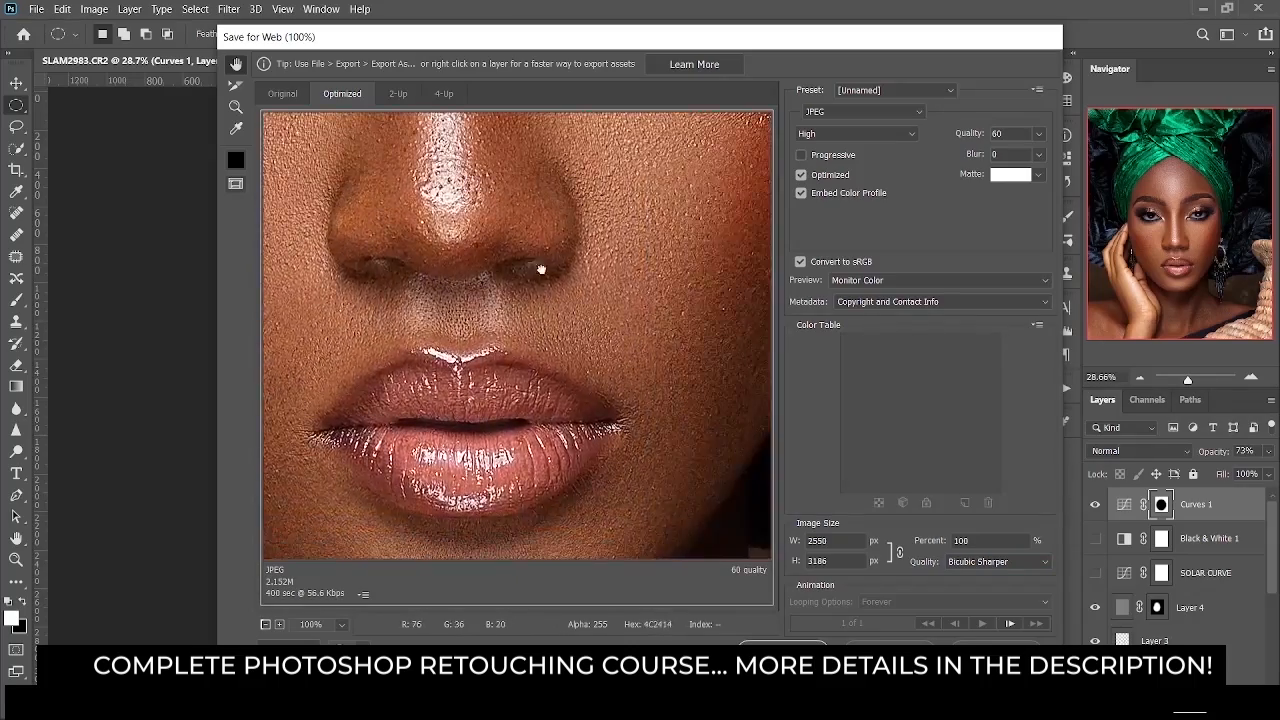
pyautogui.moveTo(584, 376); pyautogui.dragTo(454, 491)
pyautogui.moveTo(703, 528); pyautogui.dragTo(500, 264)
pyautogui.moveTo(385, 489); pyautogui.dragTo(416, 379)
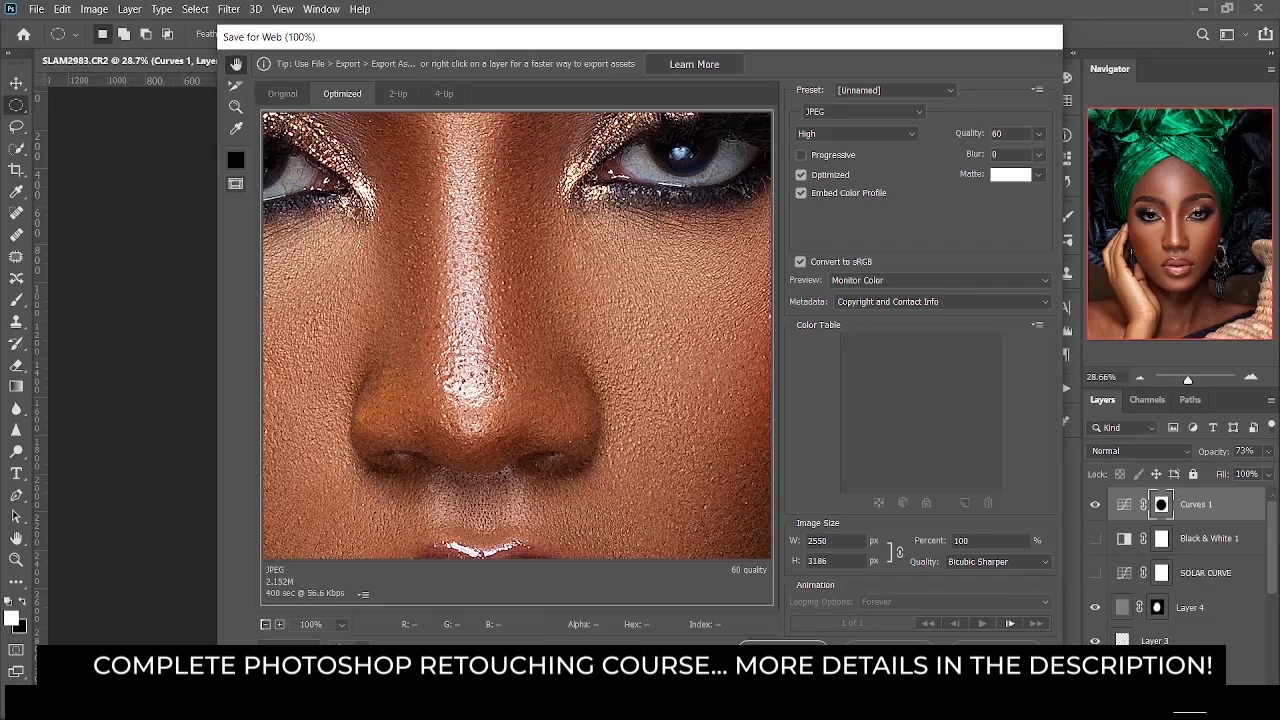
pyautogui.click(766, 647)
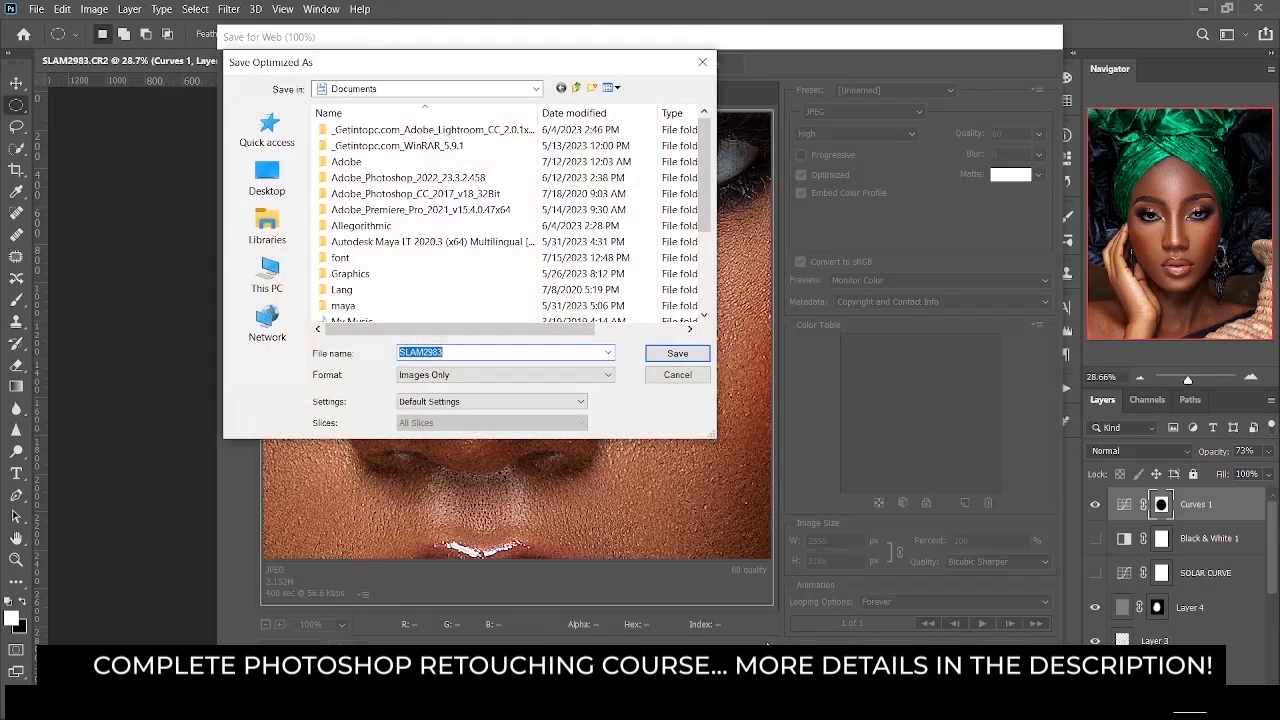
pyautogui.scroll(-3, 463, 289)
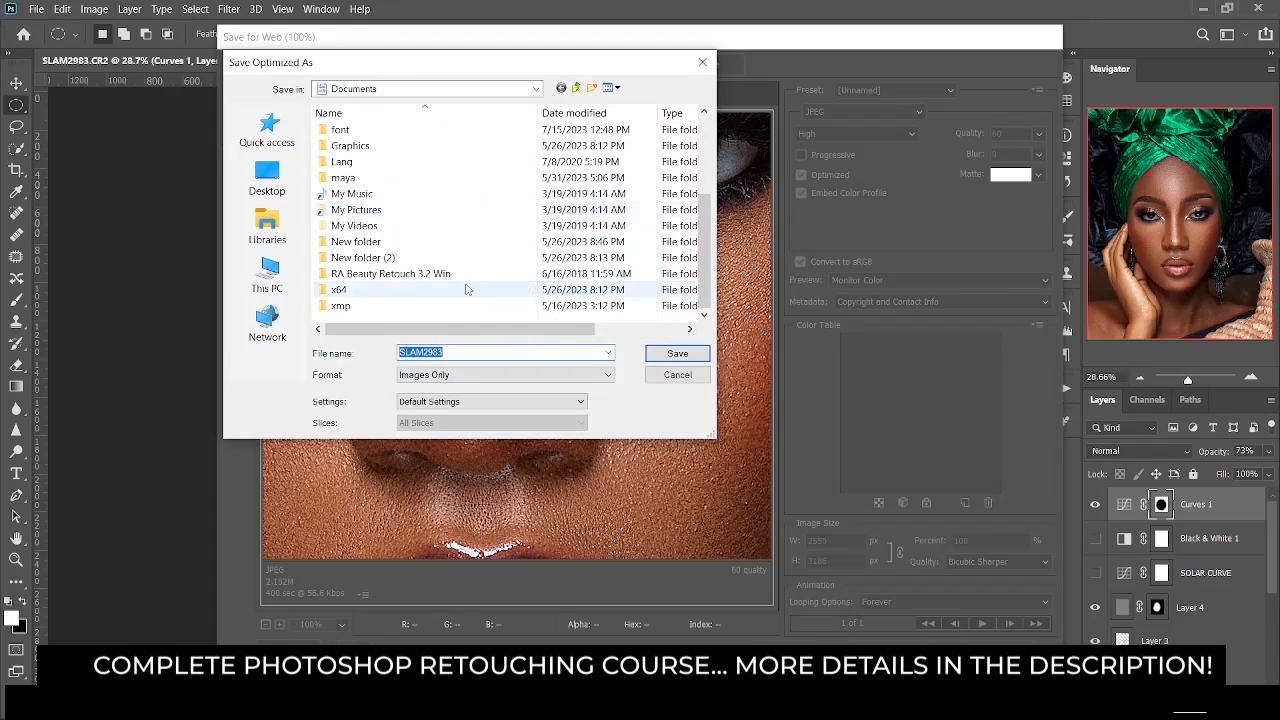
pyautogui.click(677, 355)
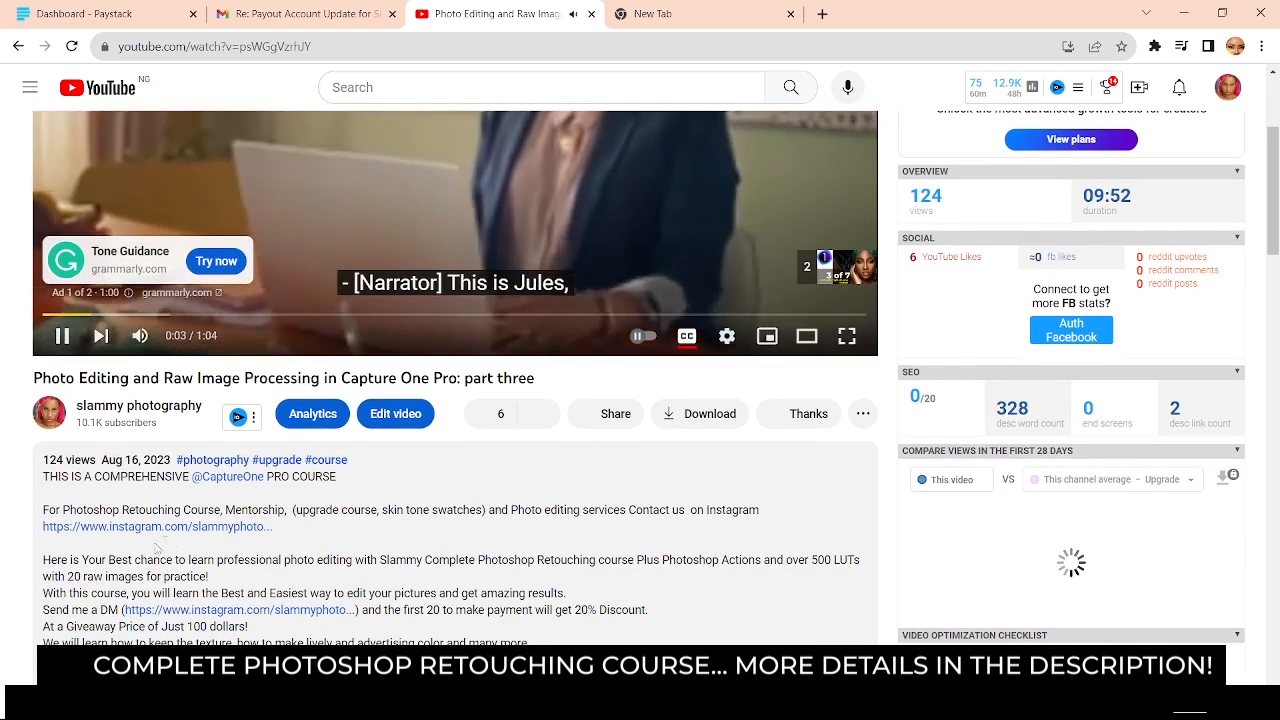
# In the browser, open the Instagram profile linked in the YouTube video's description and view its reel of the night-time shoot
pyautogui.click(145, 527)
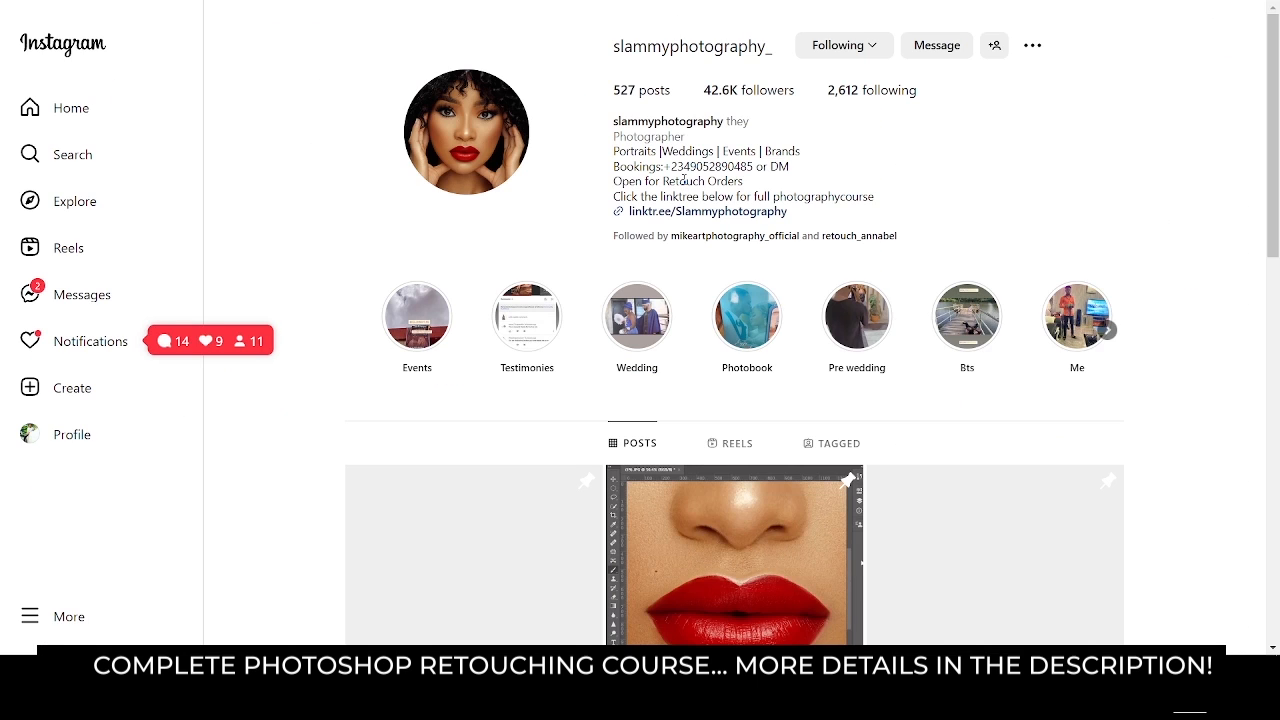
pyautogui.scroll(-6, 696, 350)
pyautogui.scroll(2, 694, 349)
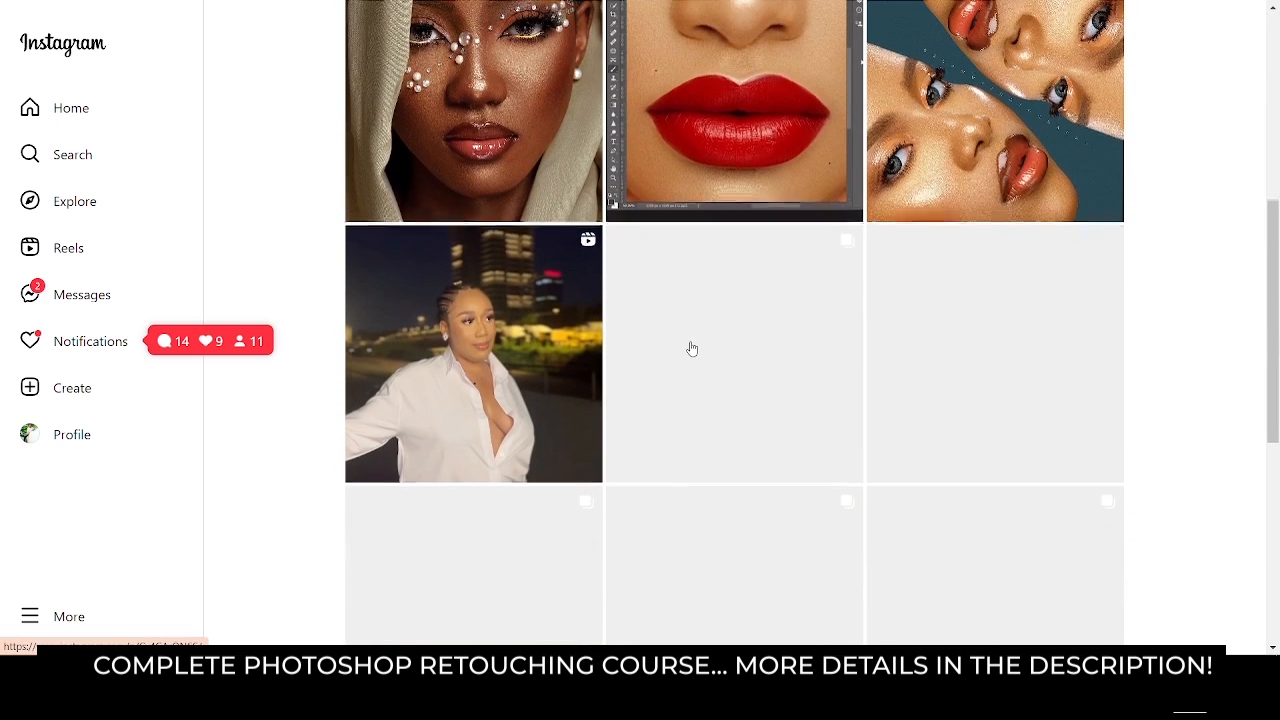
pyautogui.scroll(2, 620, 333)
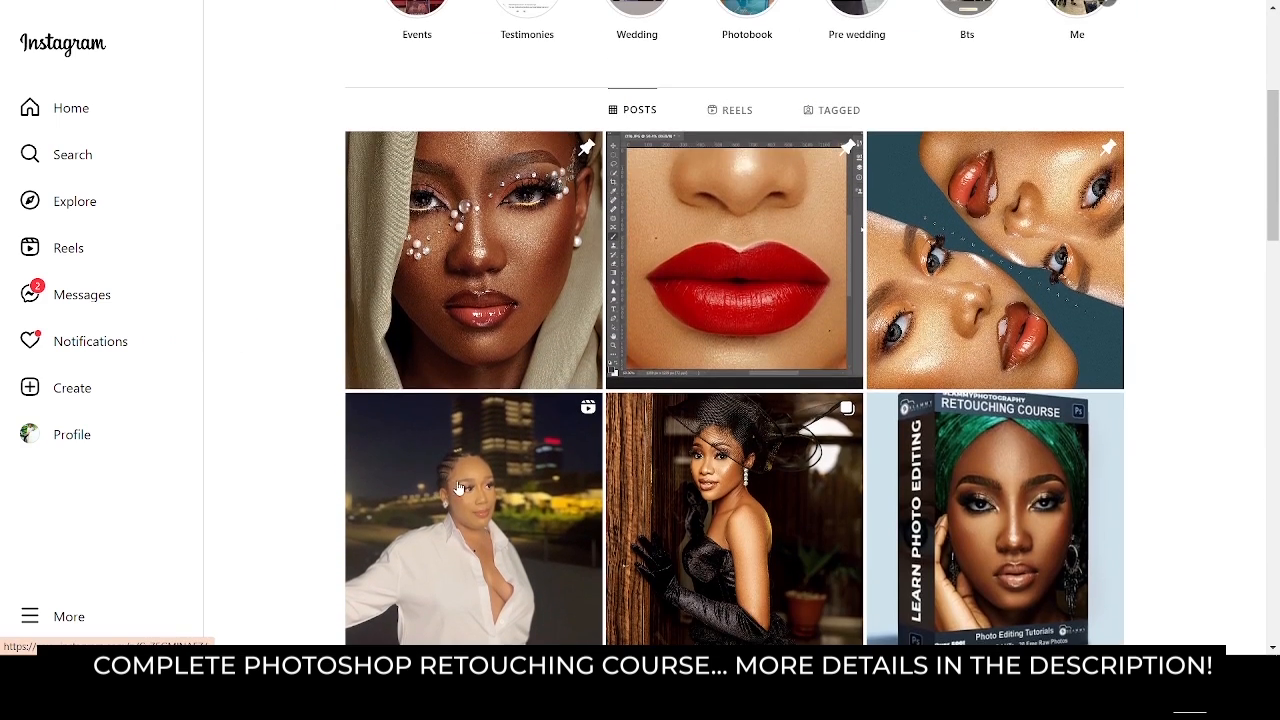
pyautogui.click(462, 490)
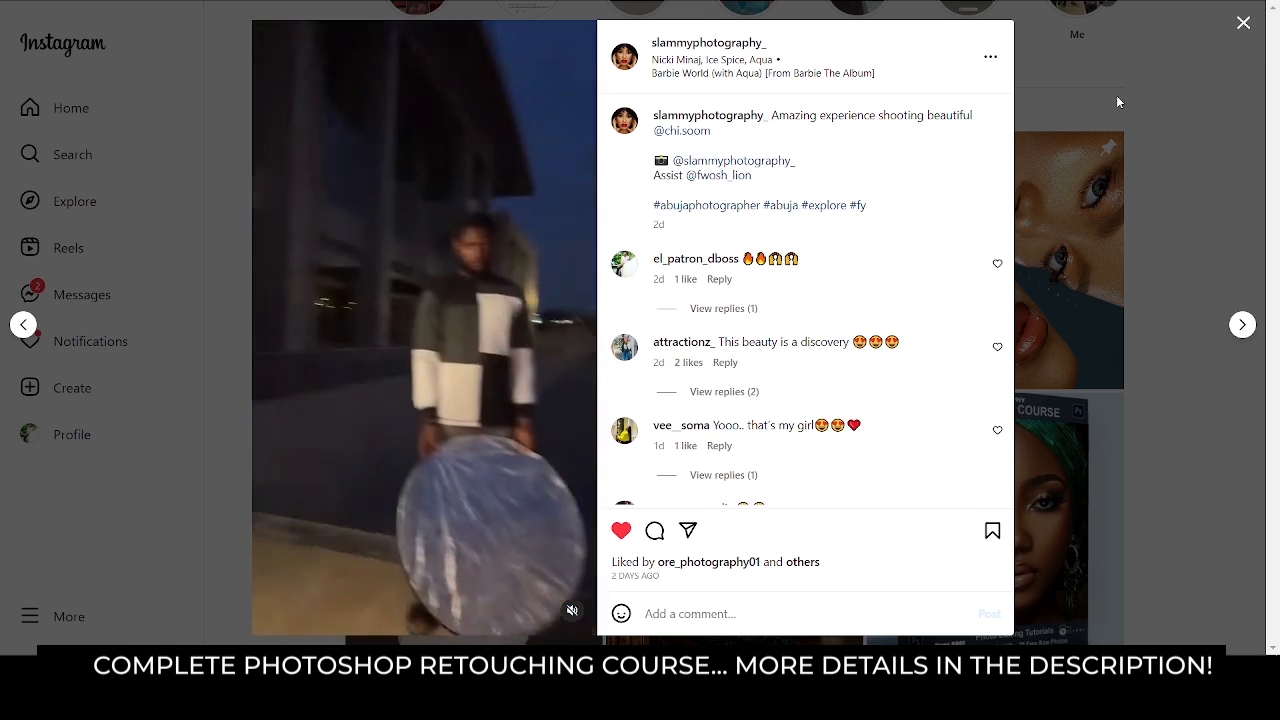
pyautogui.click(1241, 28)
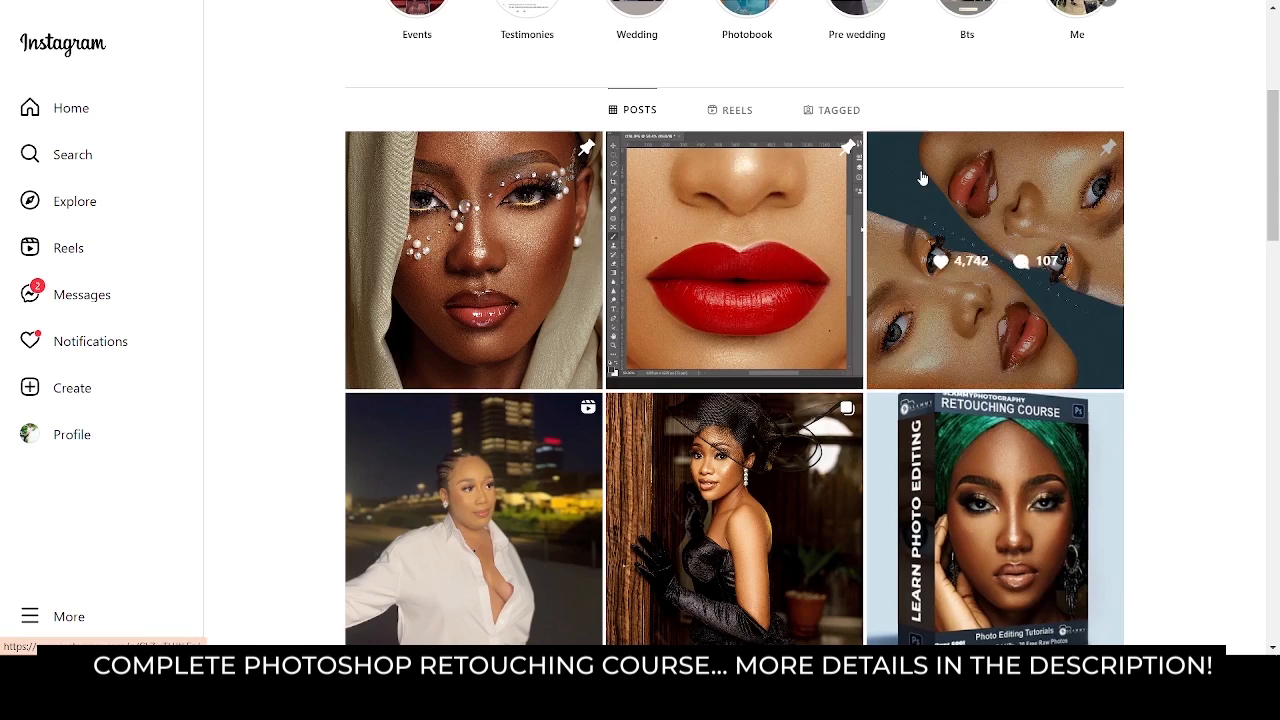
# Open a direct message to the photography profile, declining notifications, and begin the message text with "I"
pyautogui.scroll(3, 943, 60)
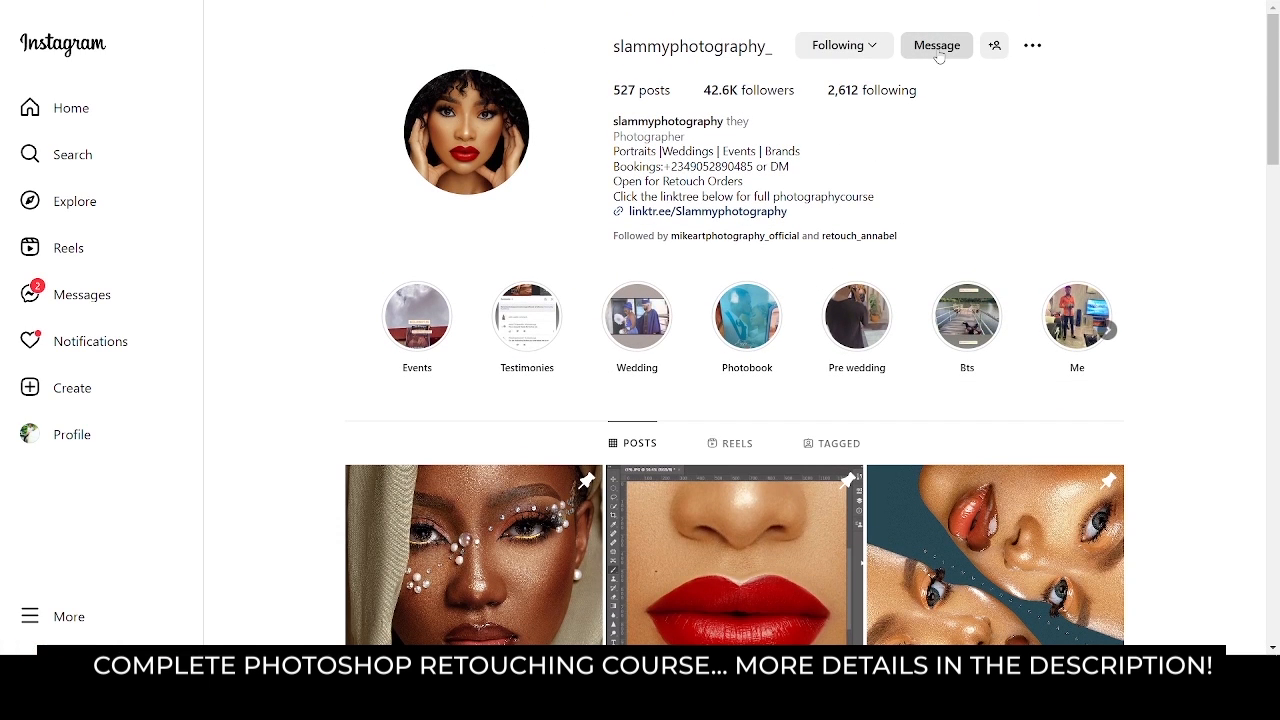
pyautogui.click(939, 57)
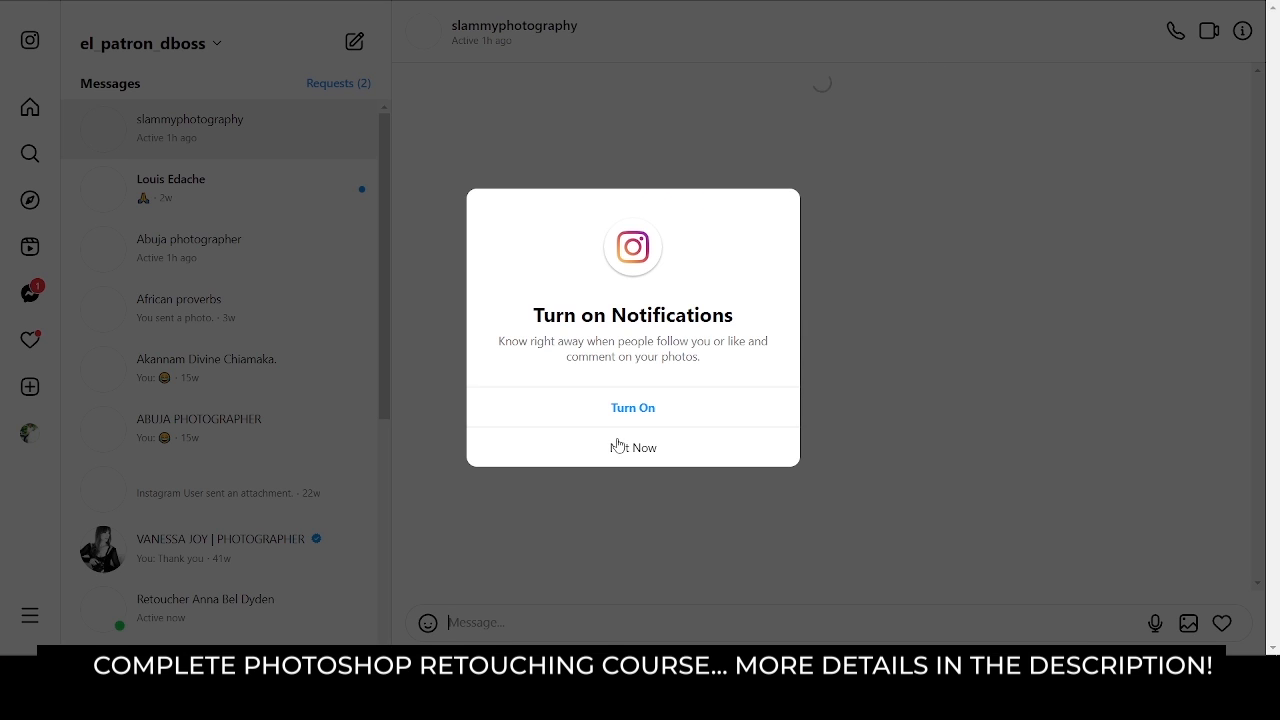
pyautogui.click(618, 446)
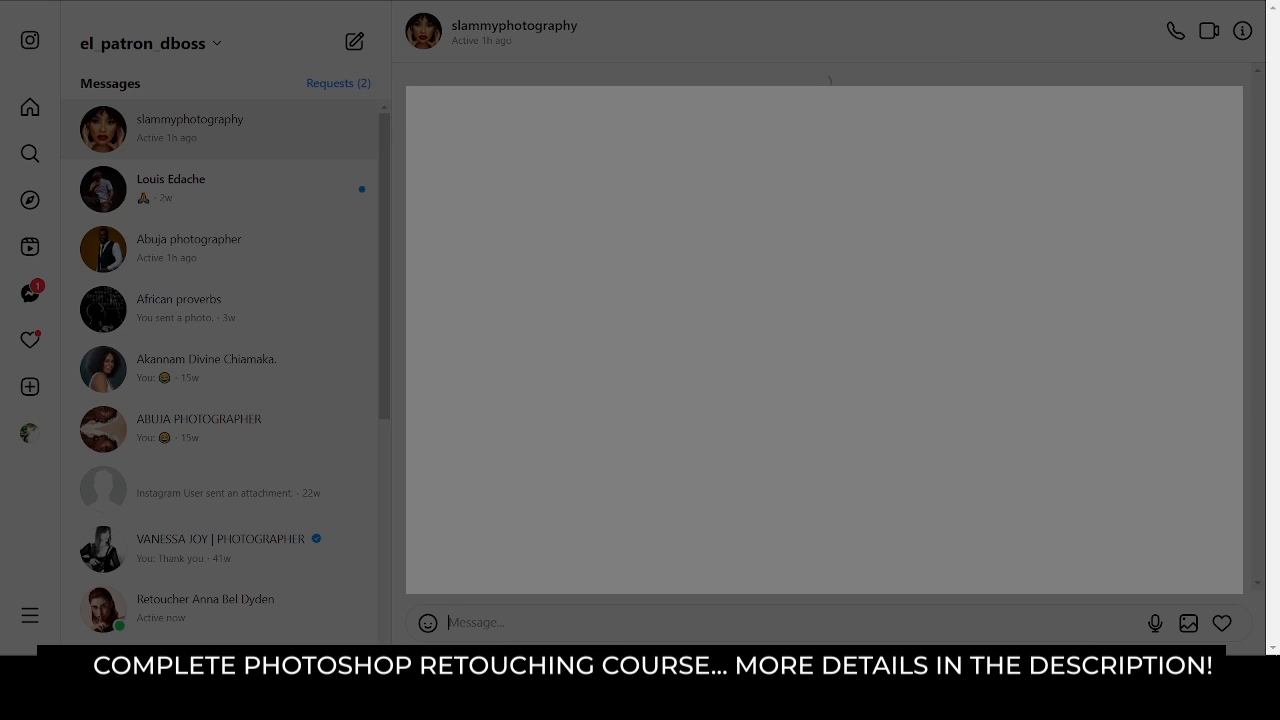
pyautogui.write('I')
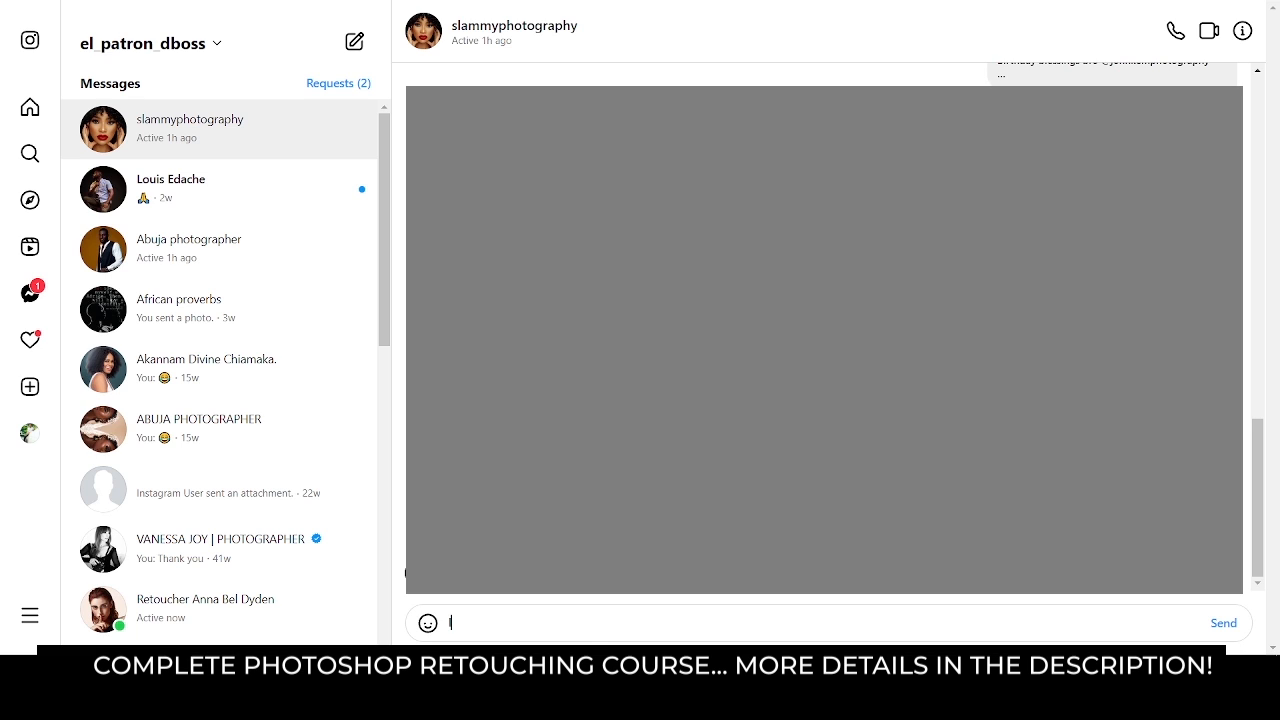